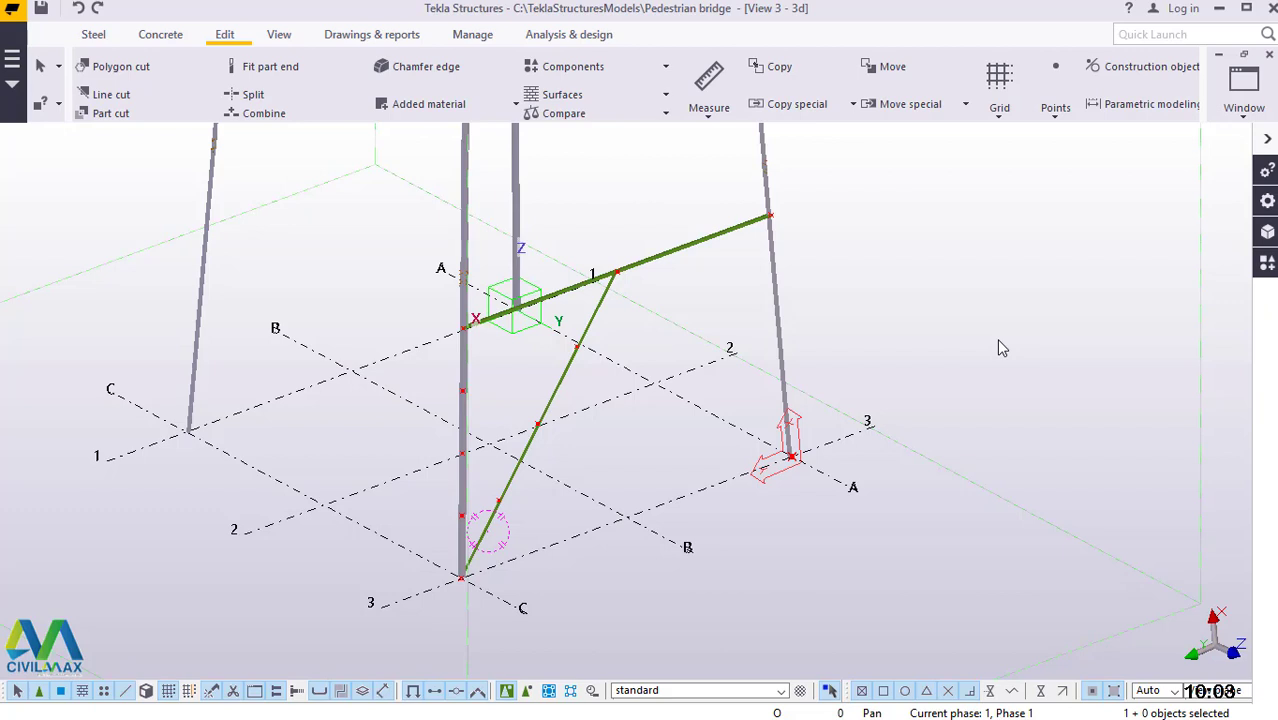
Examine the junction of the diagonal brace and the horizontal beam between the two column legs
scroll(775, 520, down, 5)
scroll(740, 437, up, 6)
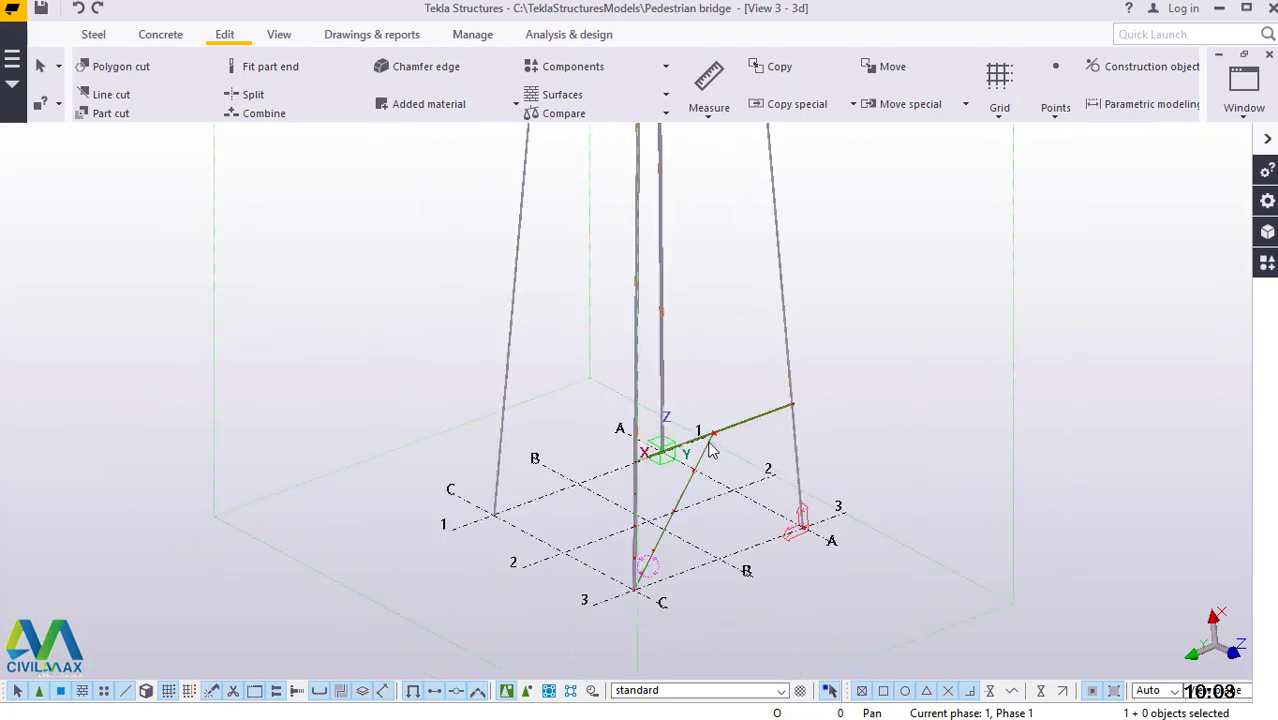
scroll(718, 445, up, 6)
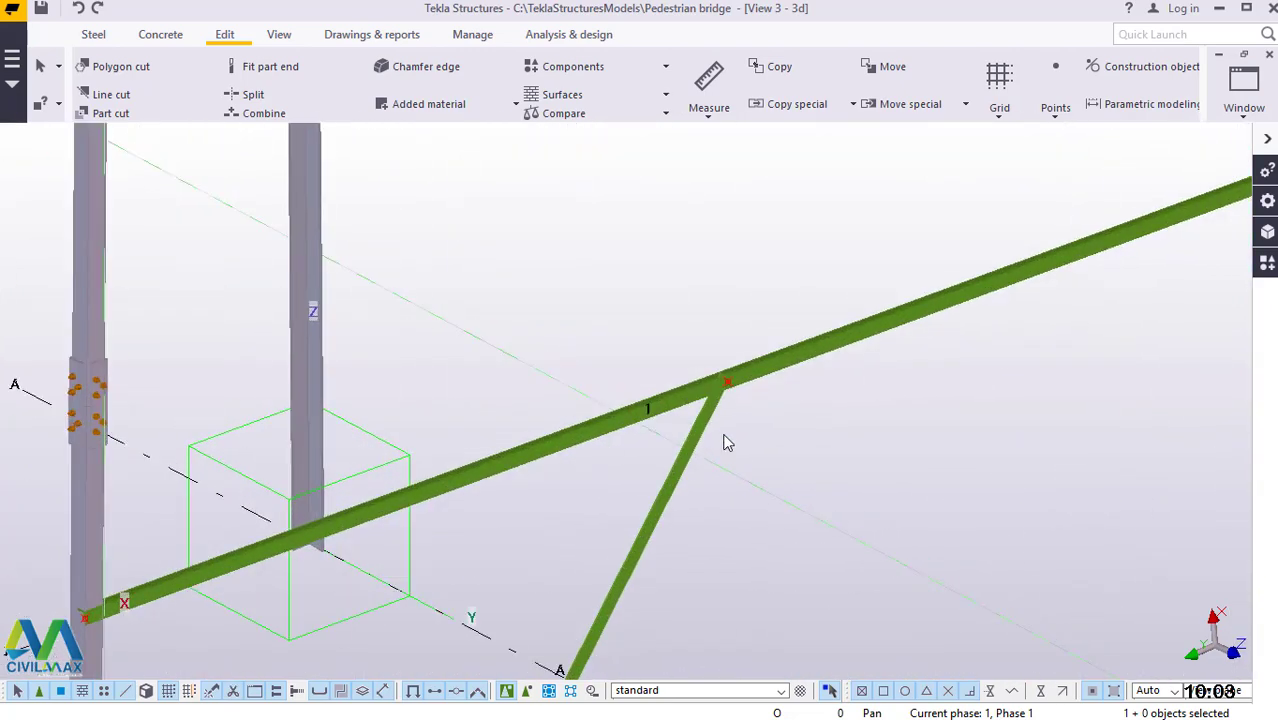
scroll(690, 418, down, 5)
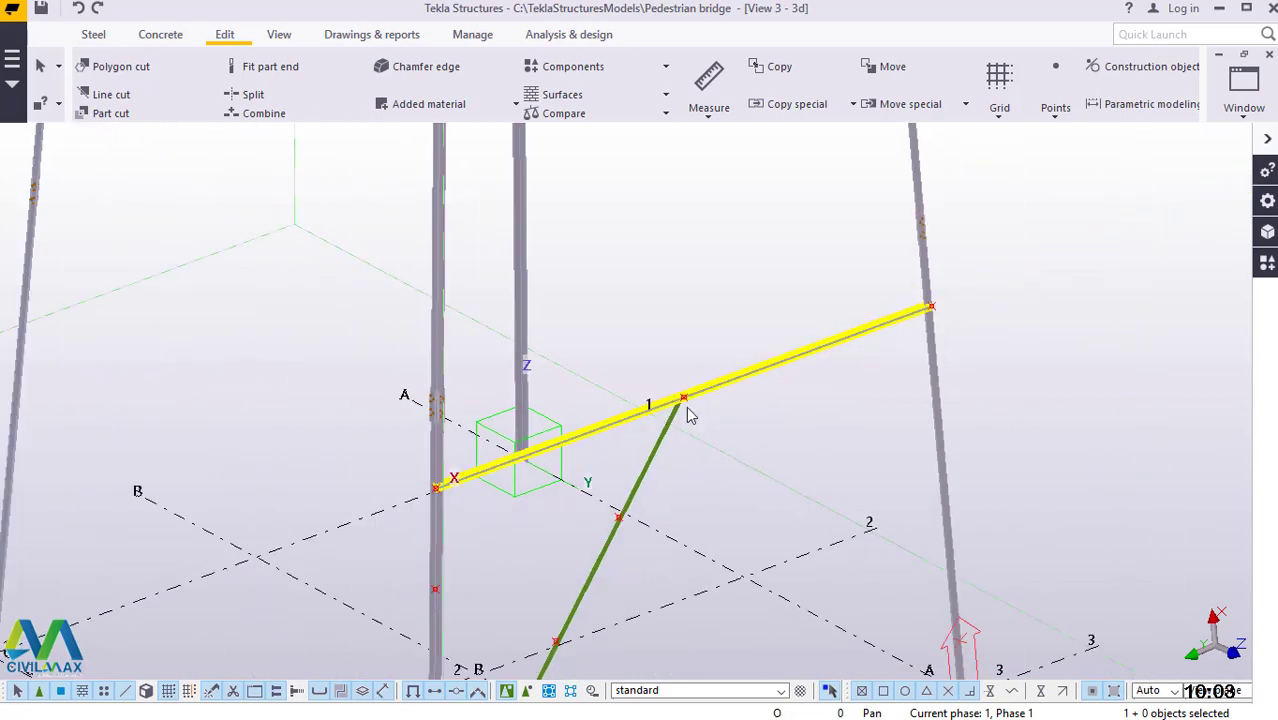
scroll(680, 412, down, 4)
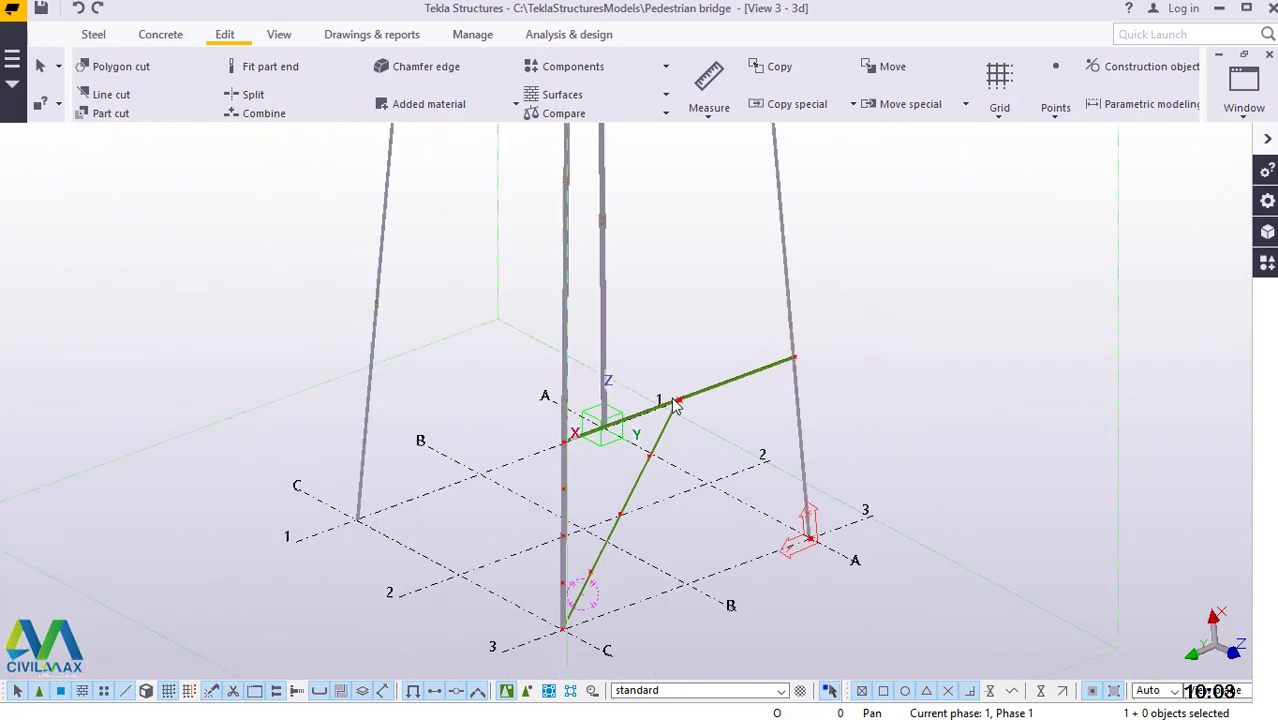
scroll(612, 566, up, 4)
scroll(612, 566, up, 2)
scroll(521, 612, down, 2)
scroll(521, 612, up, 2)
scroll(482, 628, down, 2)
scroll(482, 628, down, 2)
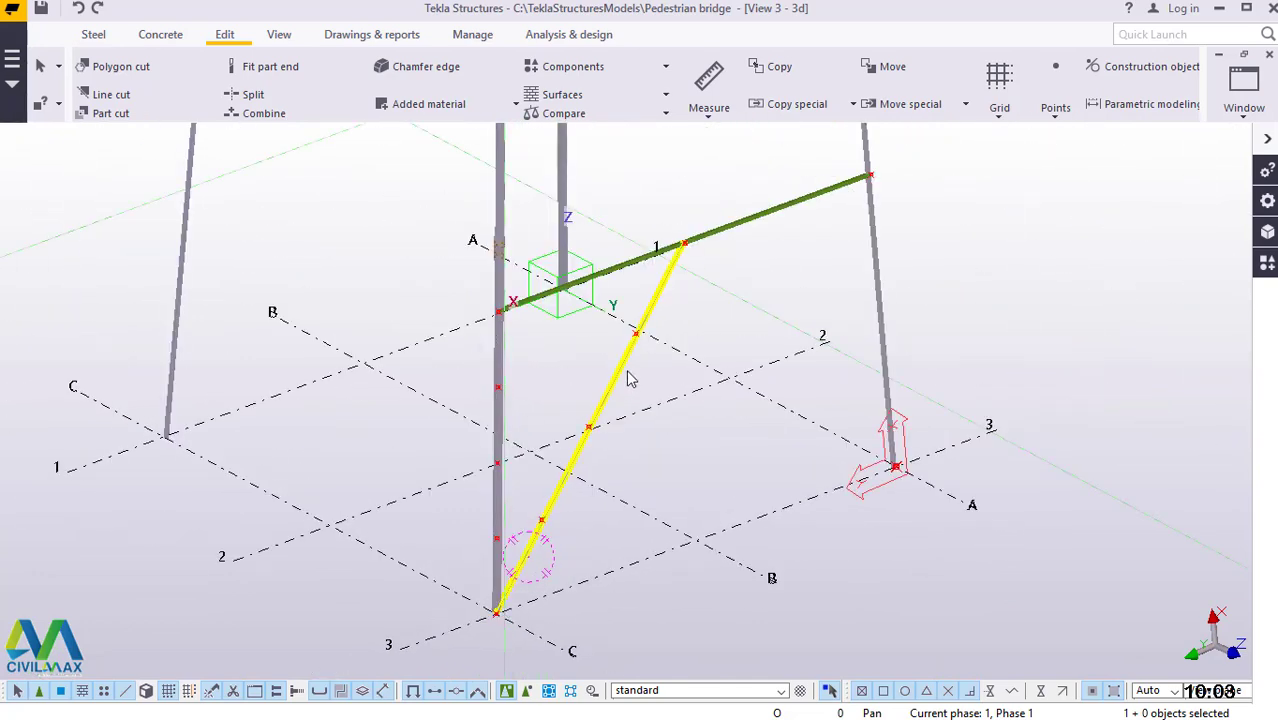
Inspect the brace's lower end at grid intersection C-3 and the opposite column base at A-3
scroll(522, 622, up, 2)
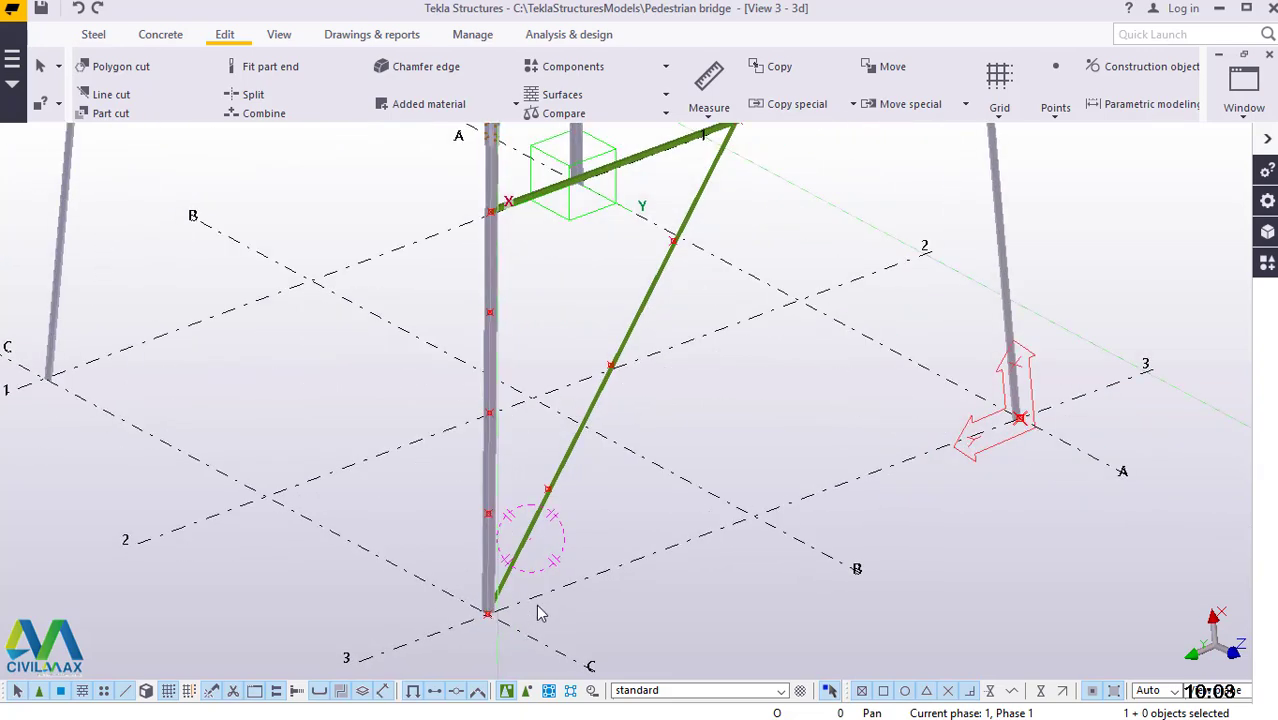
scroll(528, 620, down, 2)
scroll(500, 618, up, 4)
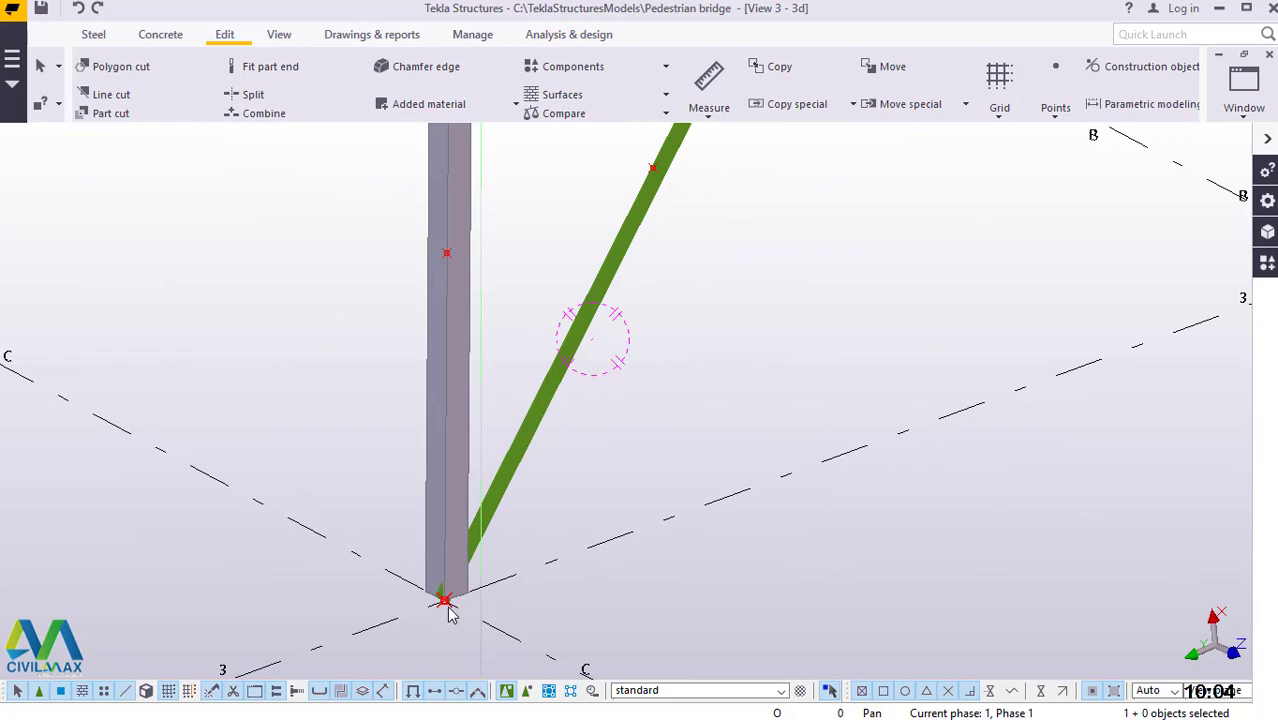
scroll(447, 612, down, 3)
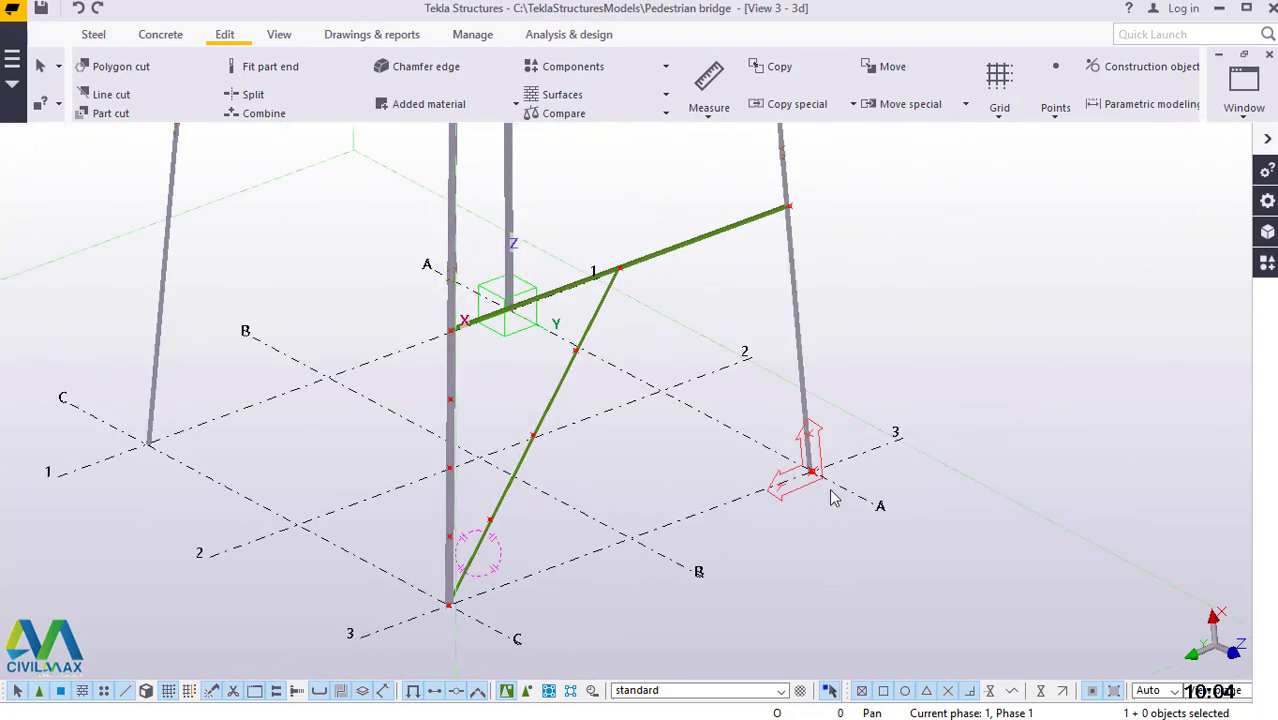
scroll(818, 478, up, 4)
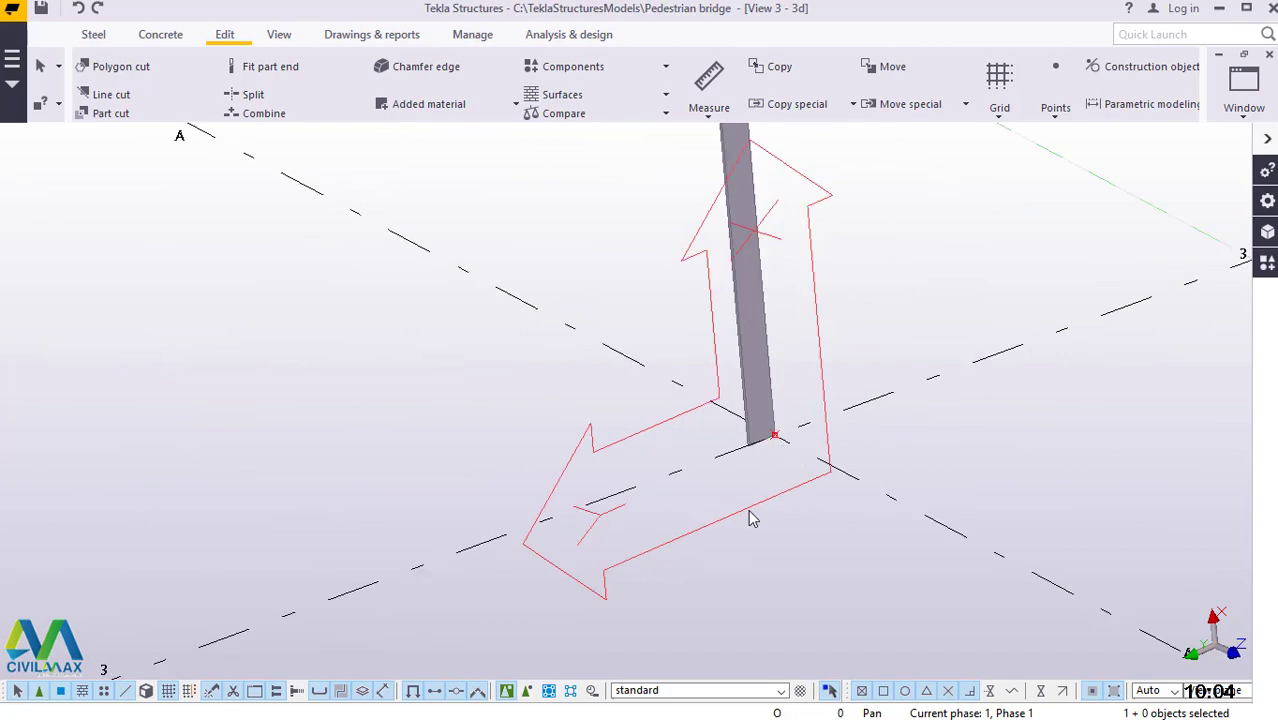
scroll(742, 545, down, 2)
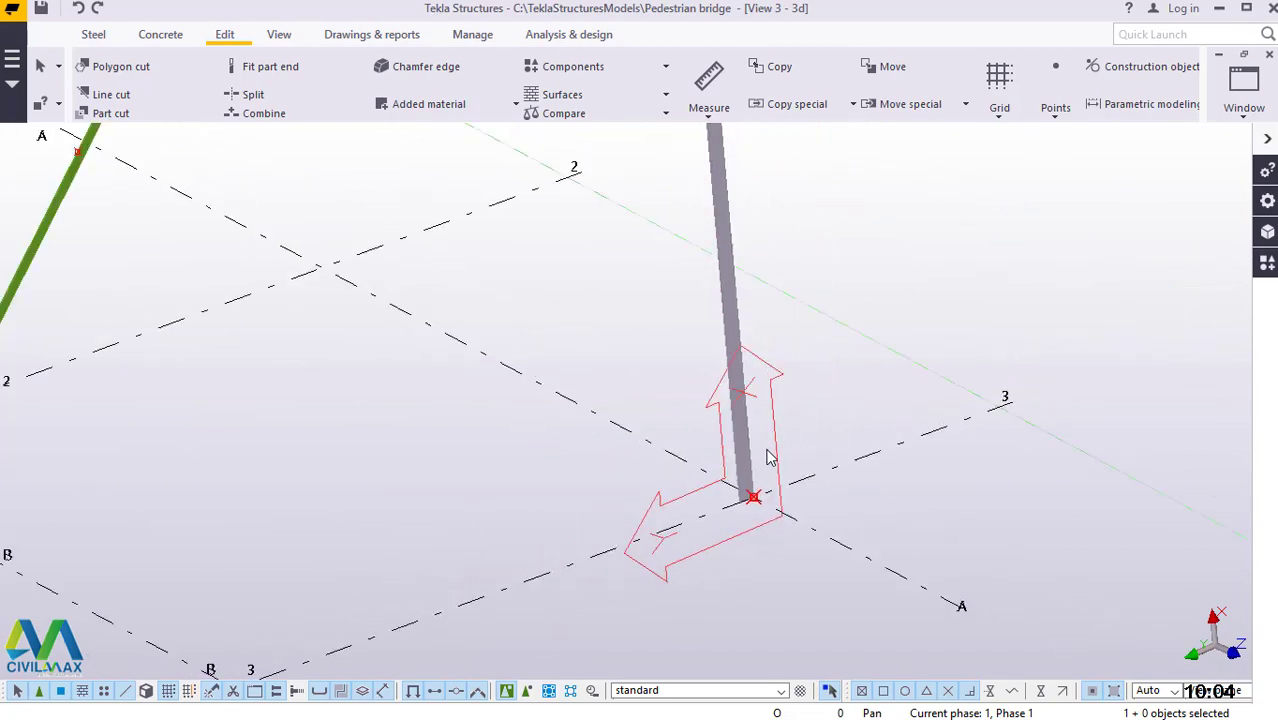
scroll(725, 520, down, 4)
scroll(700, 530, up, 1)
scroll(668, 478, down, 1)
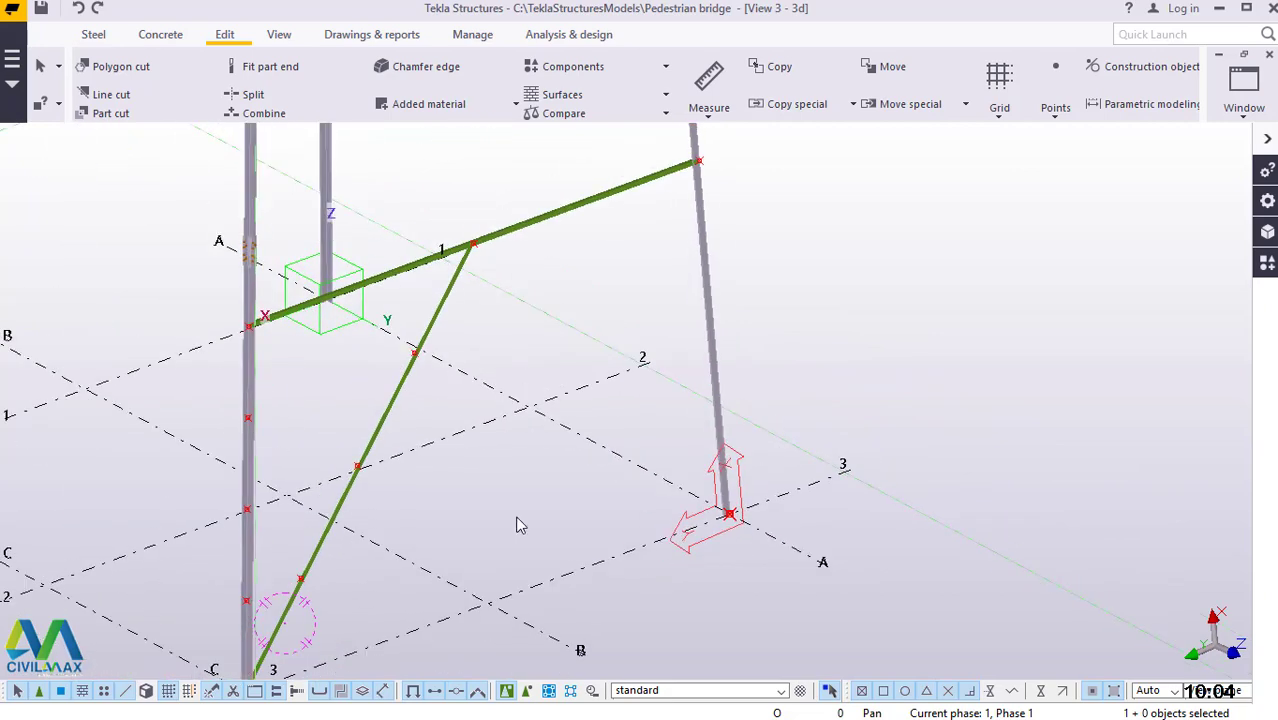
scroll(668, 478, down, 1)
scroll(745, 525, up, 2)
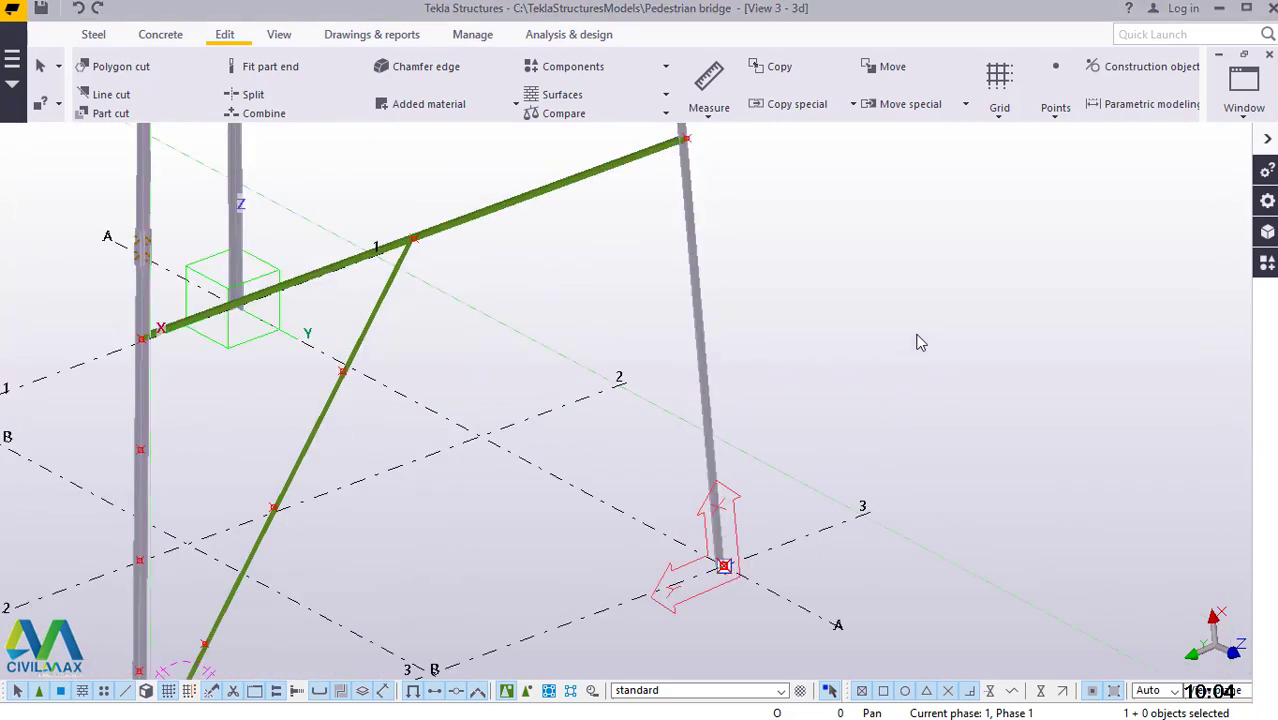
right_click(862, 279)
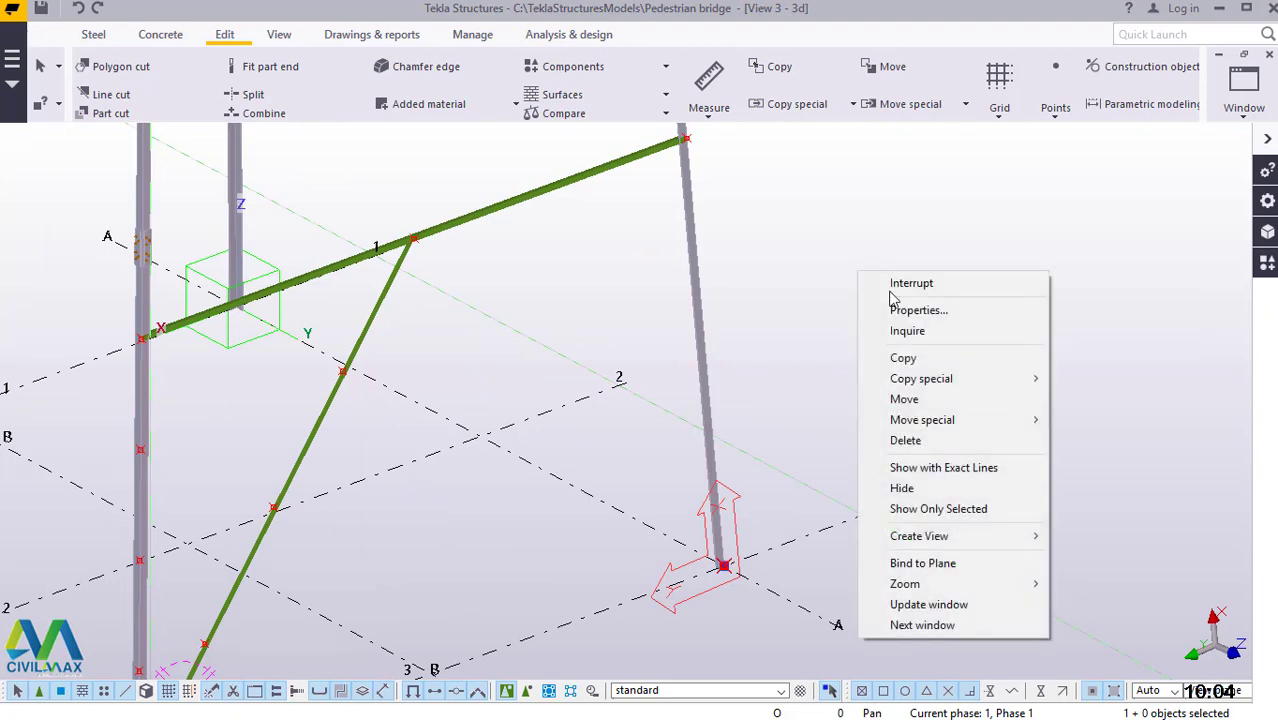
mouse_move(951, 382)
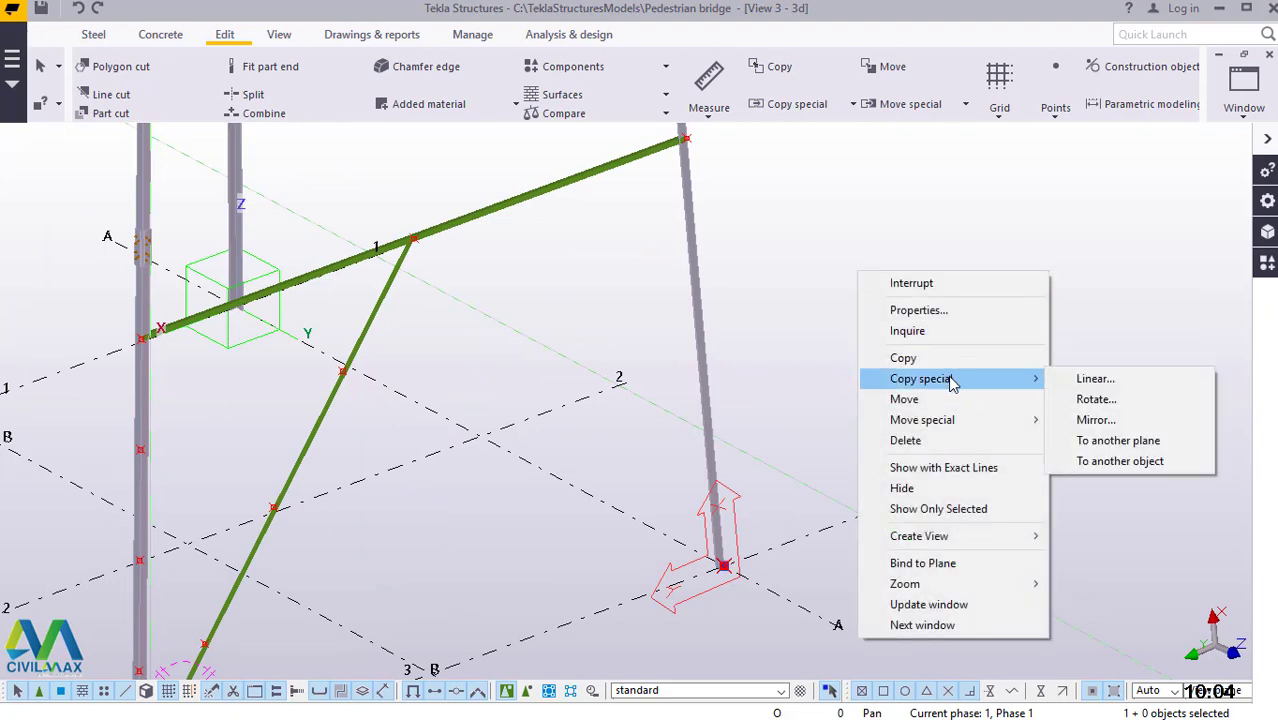
click(1108, 382)
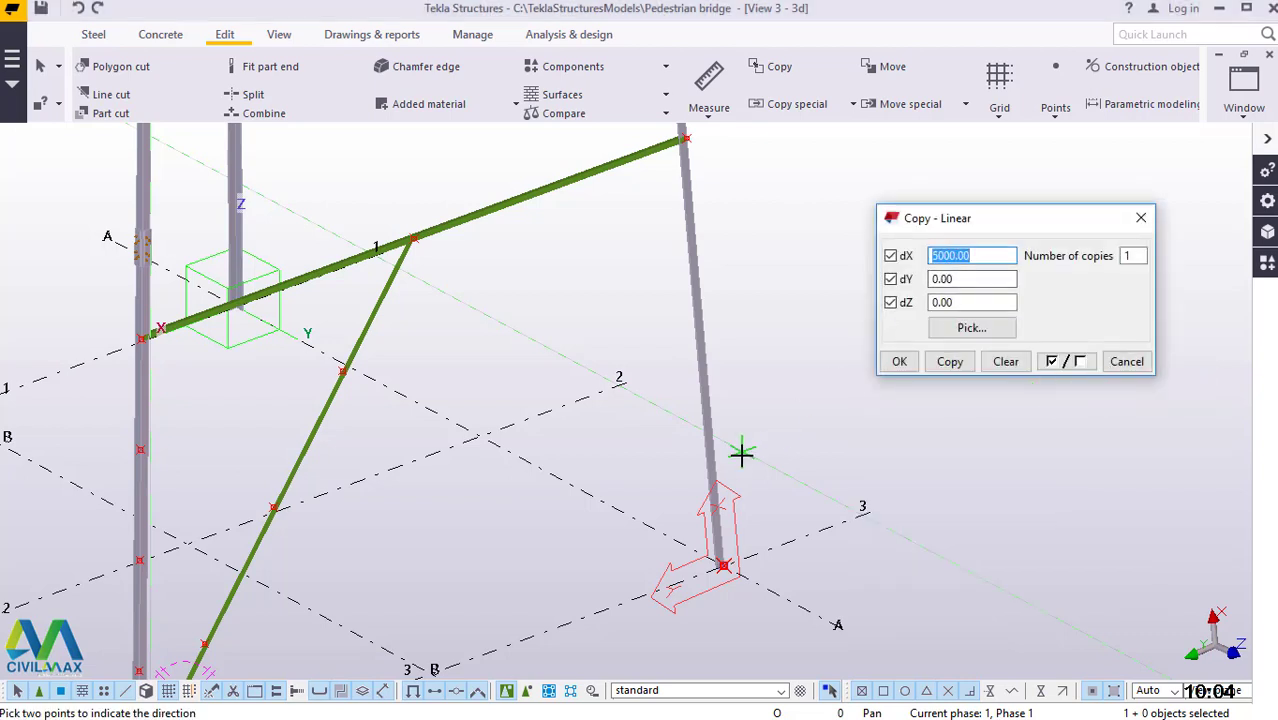
scroll(741, 456, down, 2)
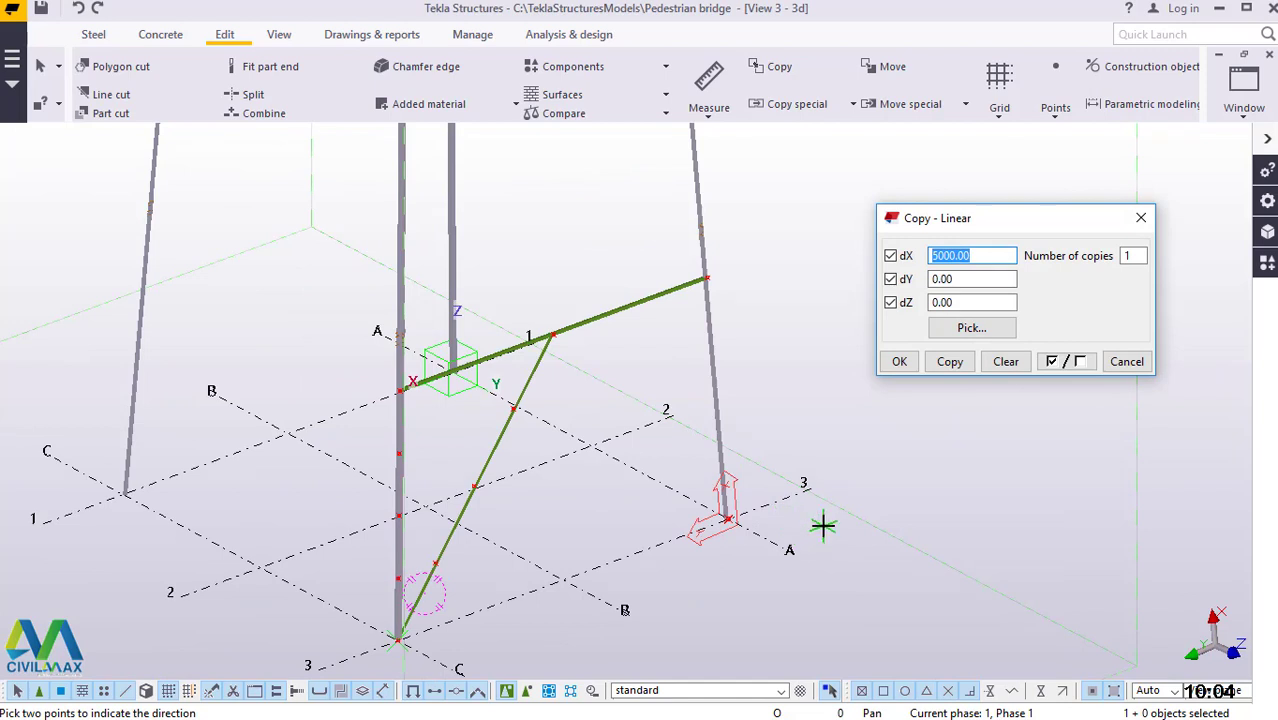
click(727, 518)
scroll(712, 282, up, 4)
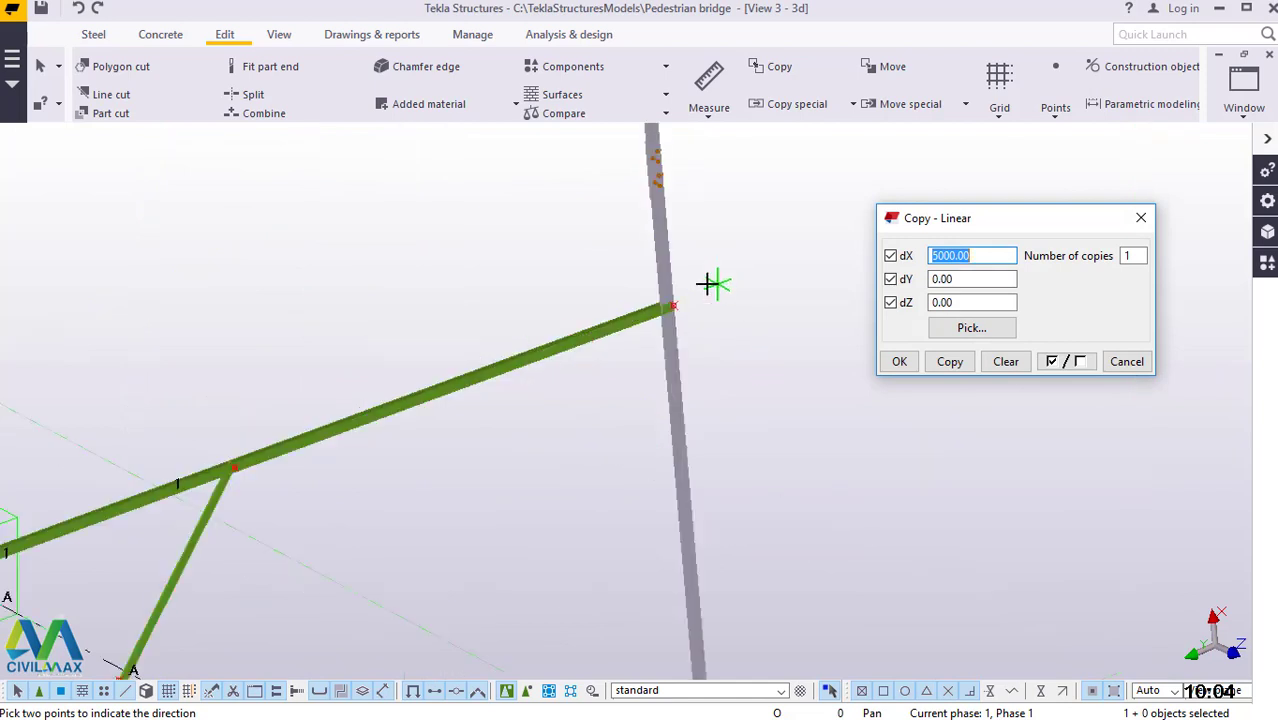
scroll(698, 248, down, 4)
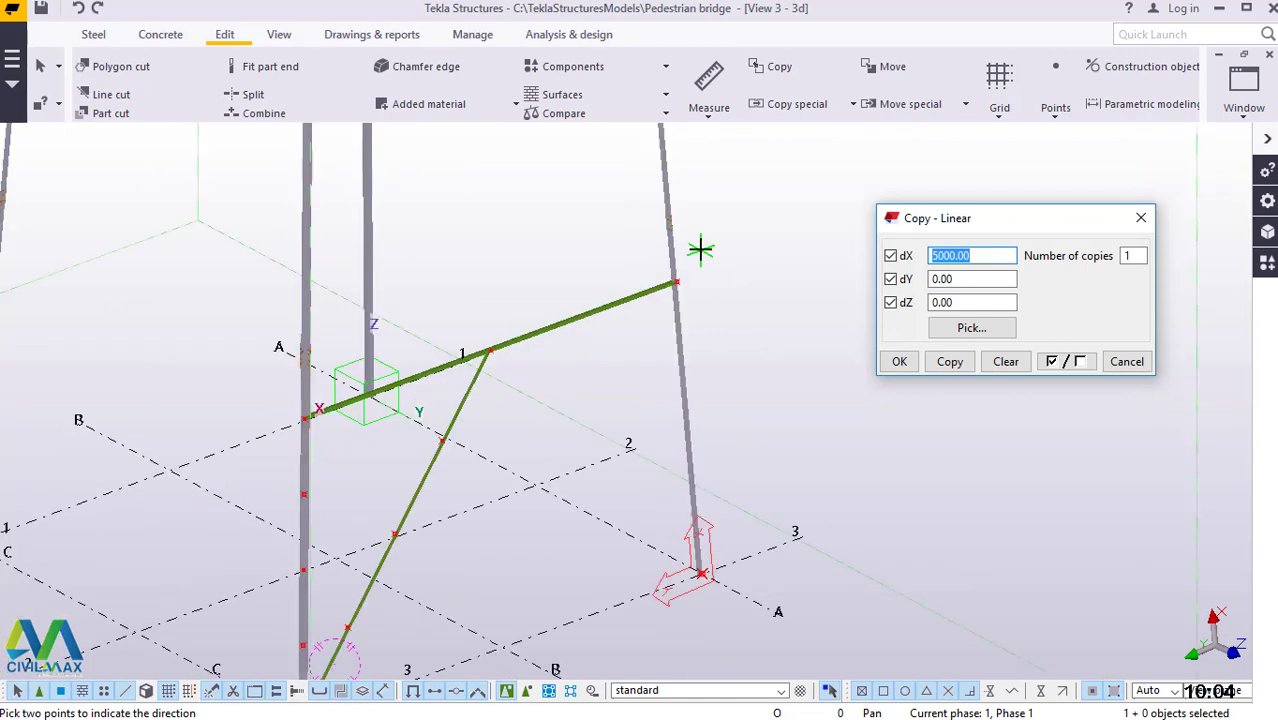
scroll(505, 570, down, 3)
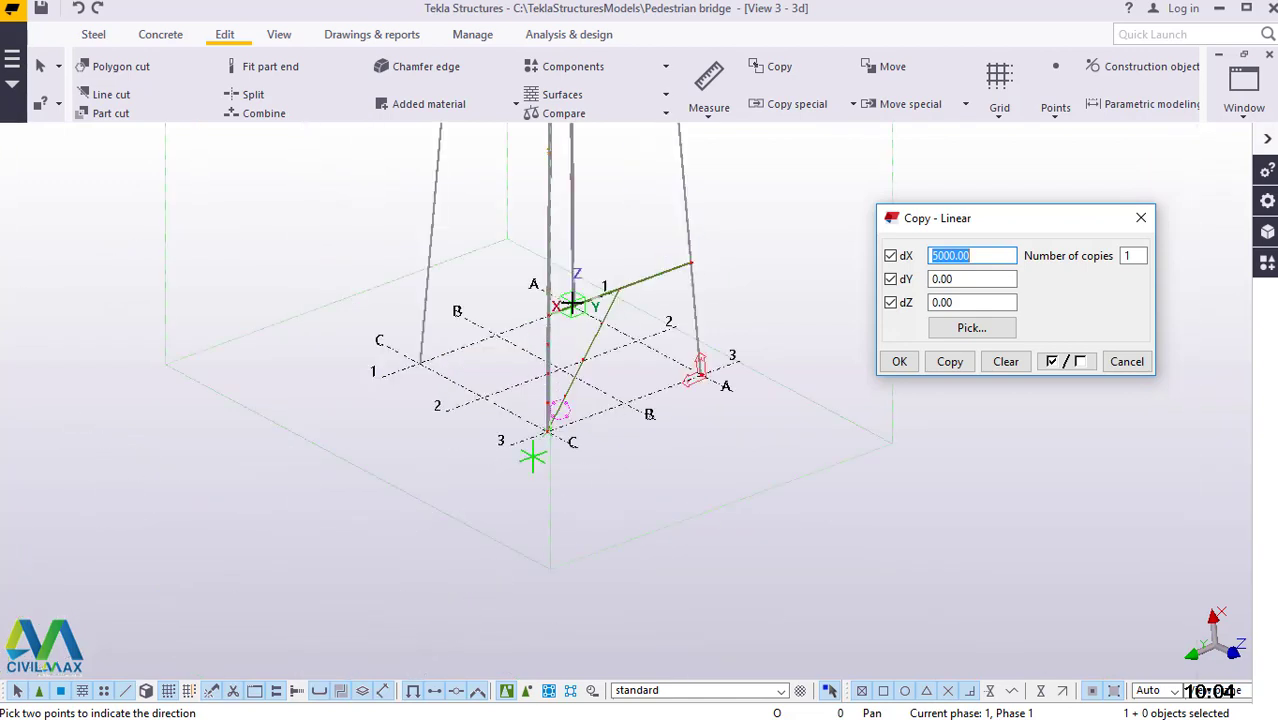
scroll(572, 303, up, 3)
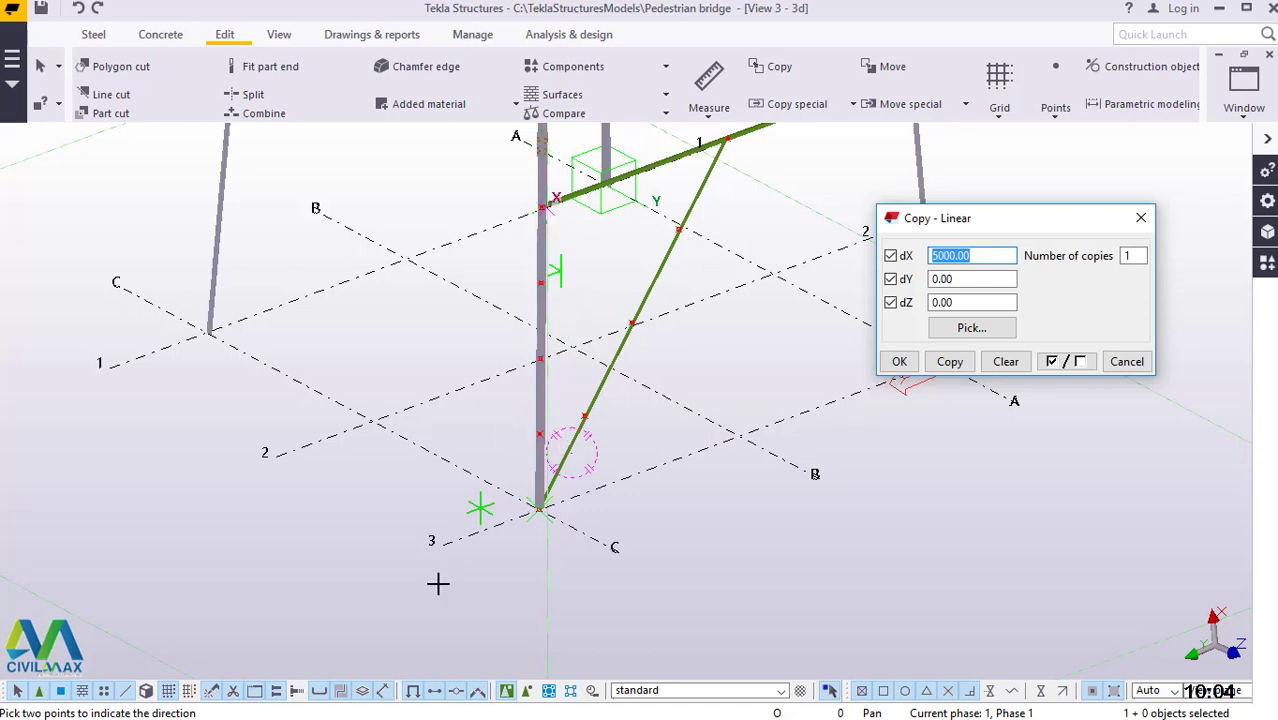
scroll(436, 594, down, 2)
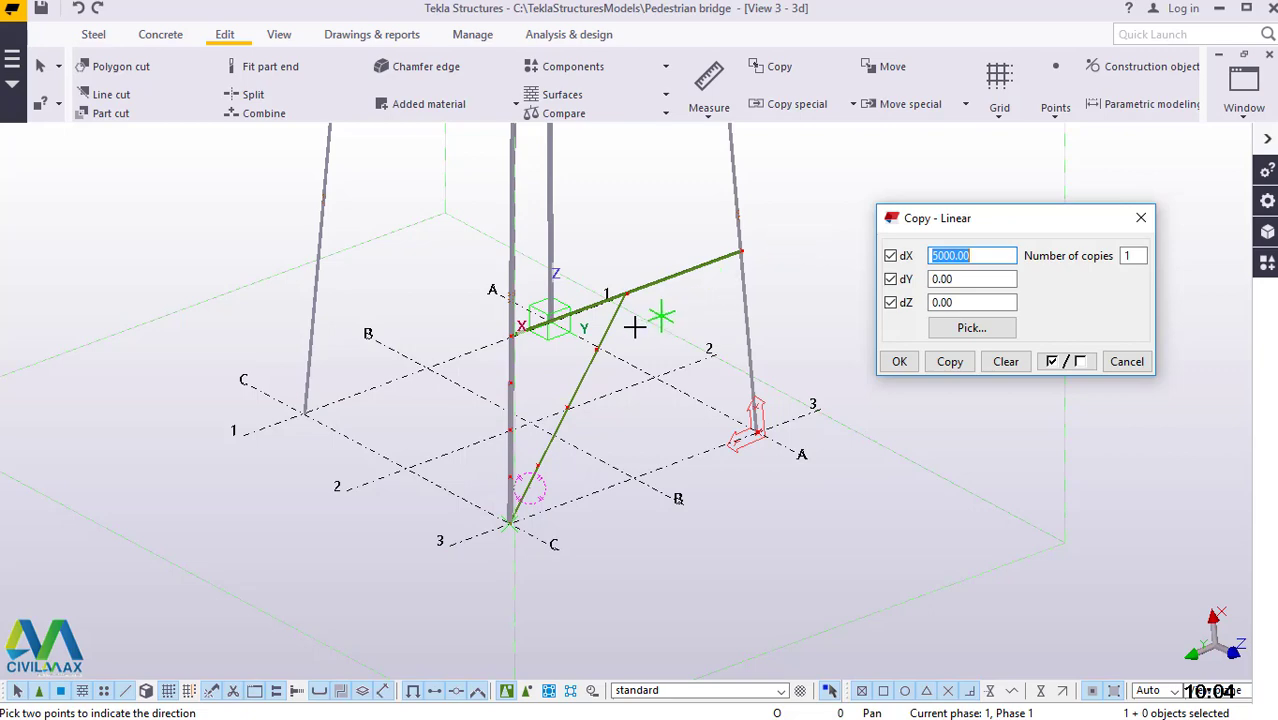
scroll(526, 334, up, 2)
middle_drag(632, 248, 660, 228)
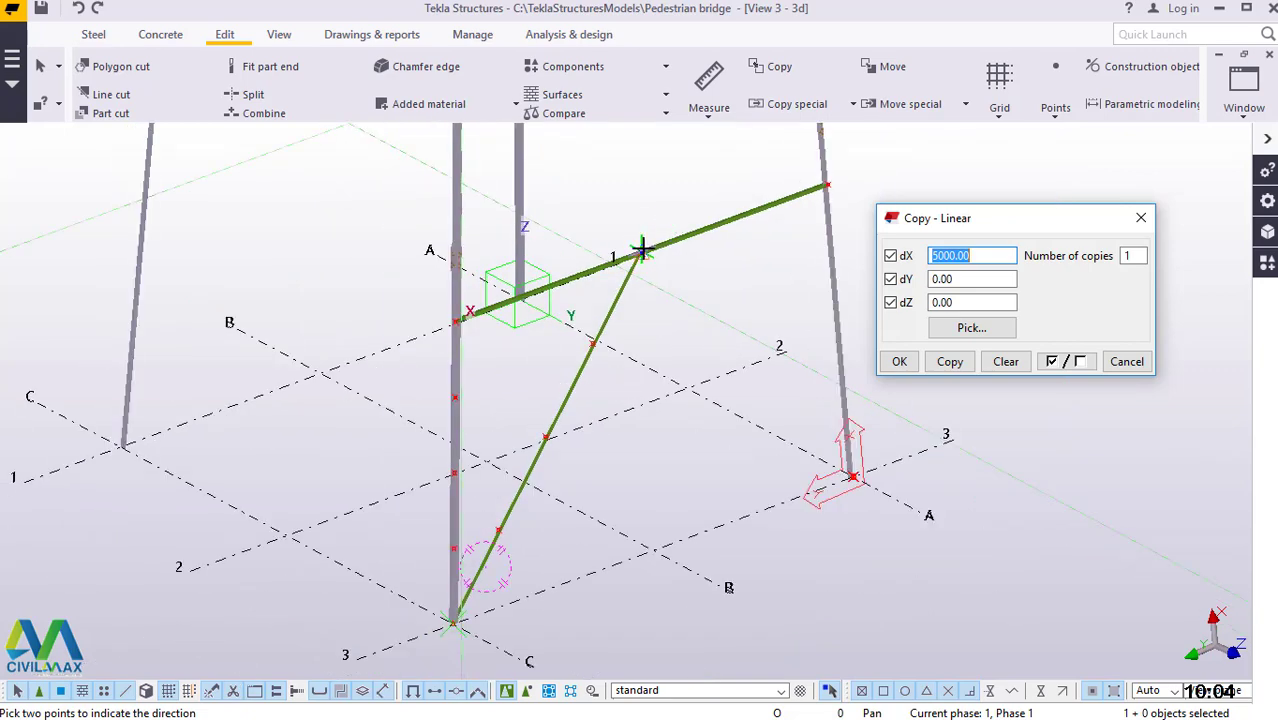
scroll(453, 622, up, 2)
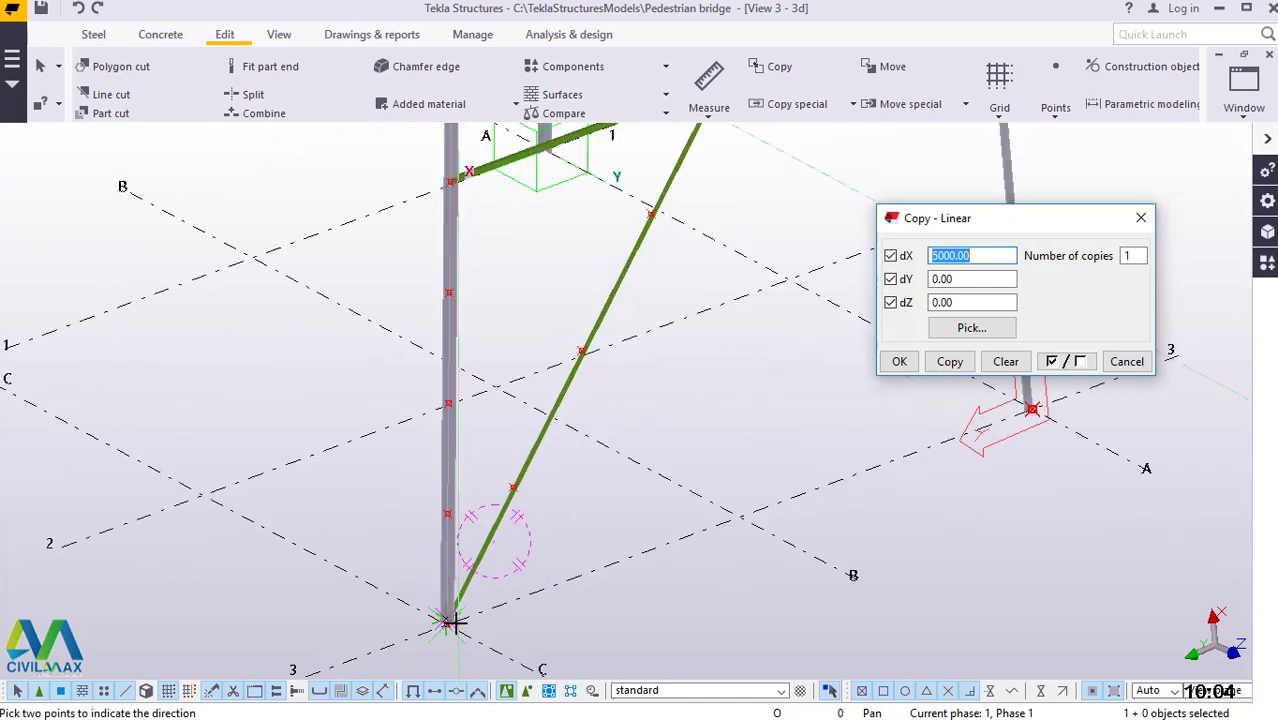
scroll(453, 622, up, 1)
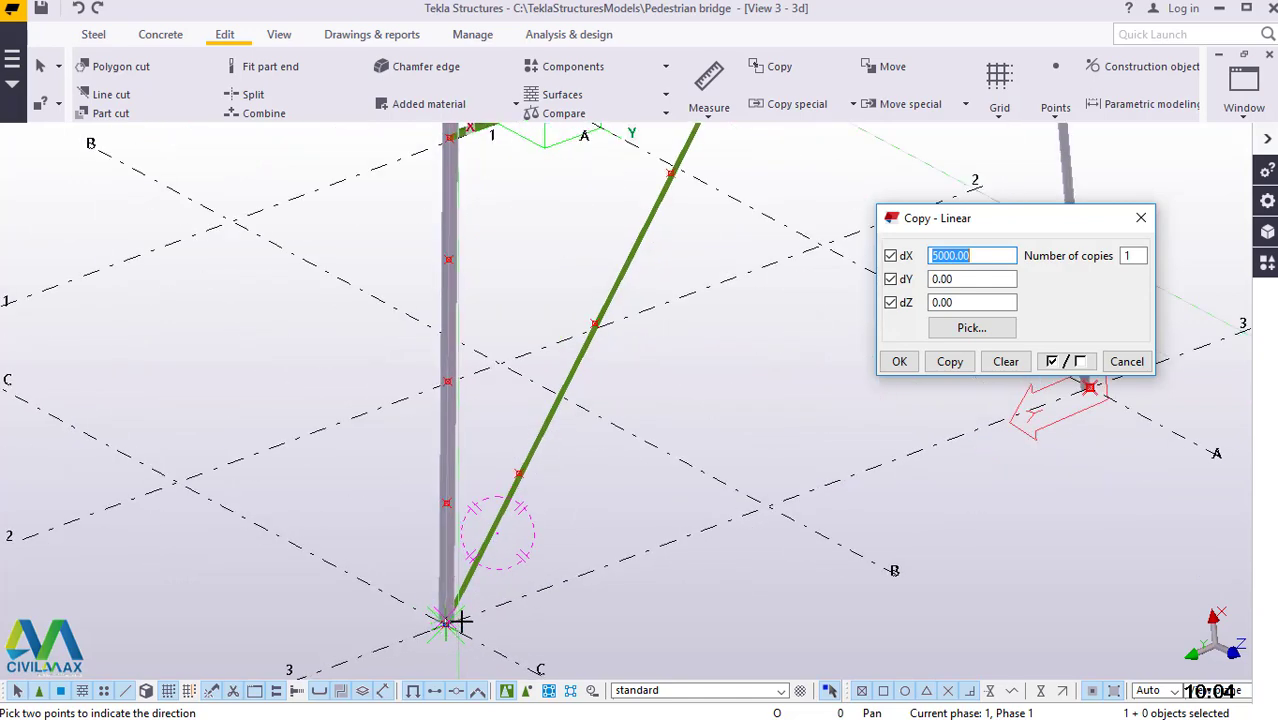
scroll(453, 622, down, 3)
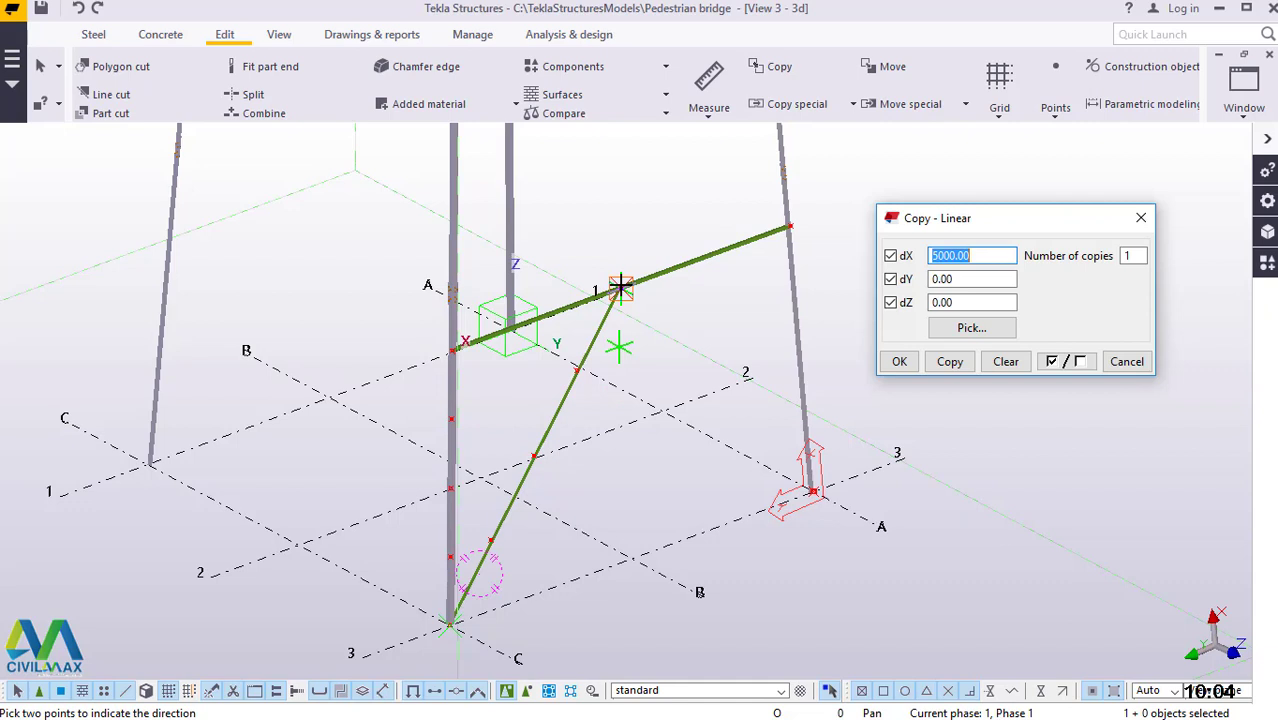
click(450, 622)
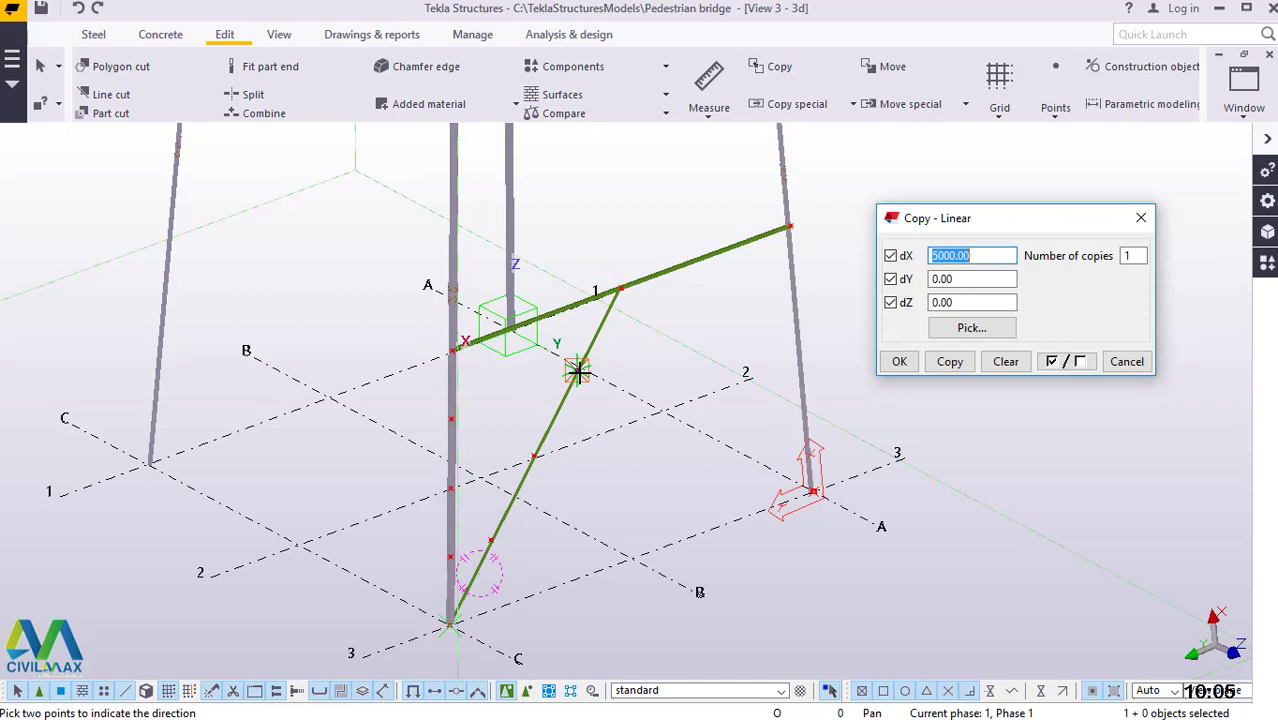
scroll(579, 375, up, 1)
scroll(537, 440, up, 1)
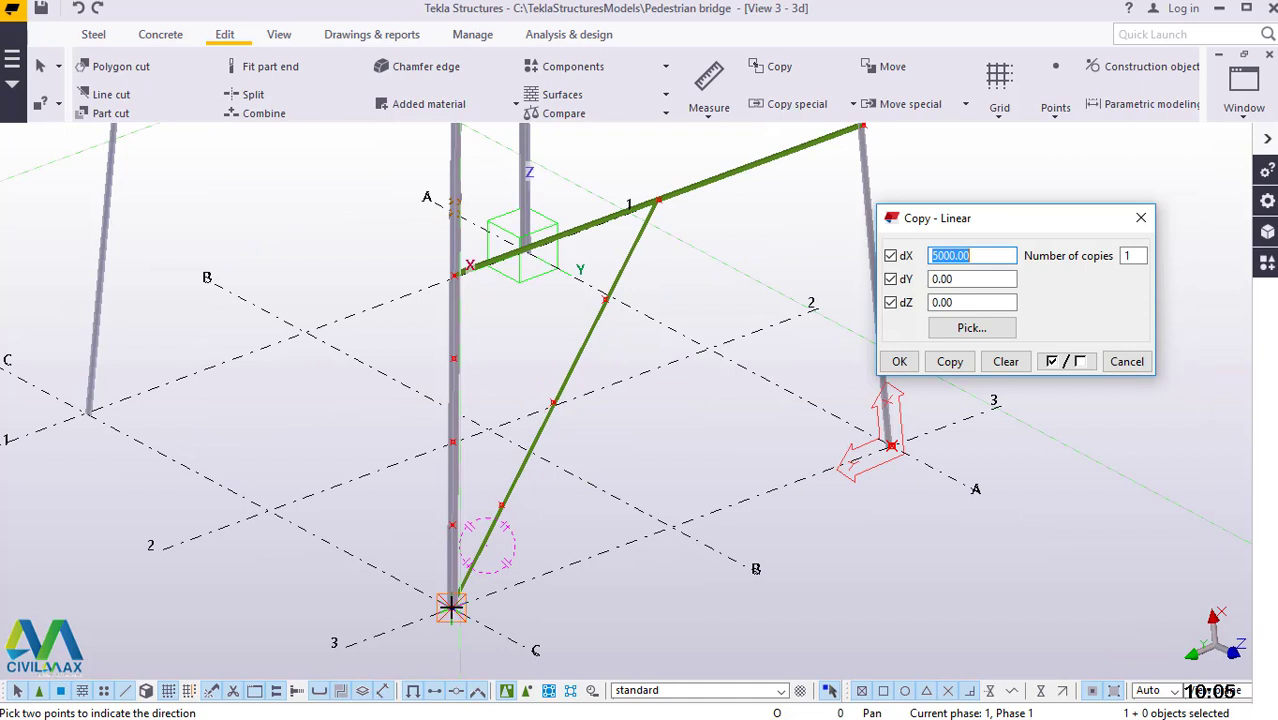
click(552, 398)
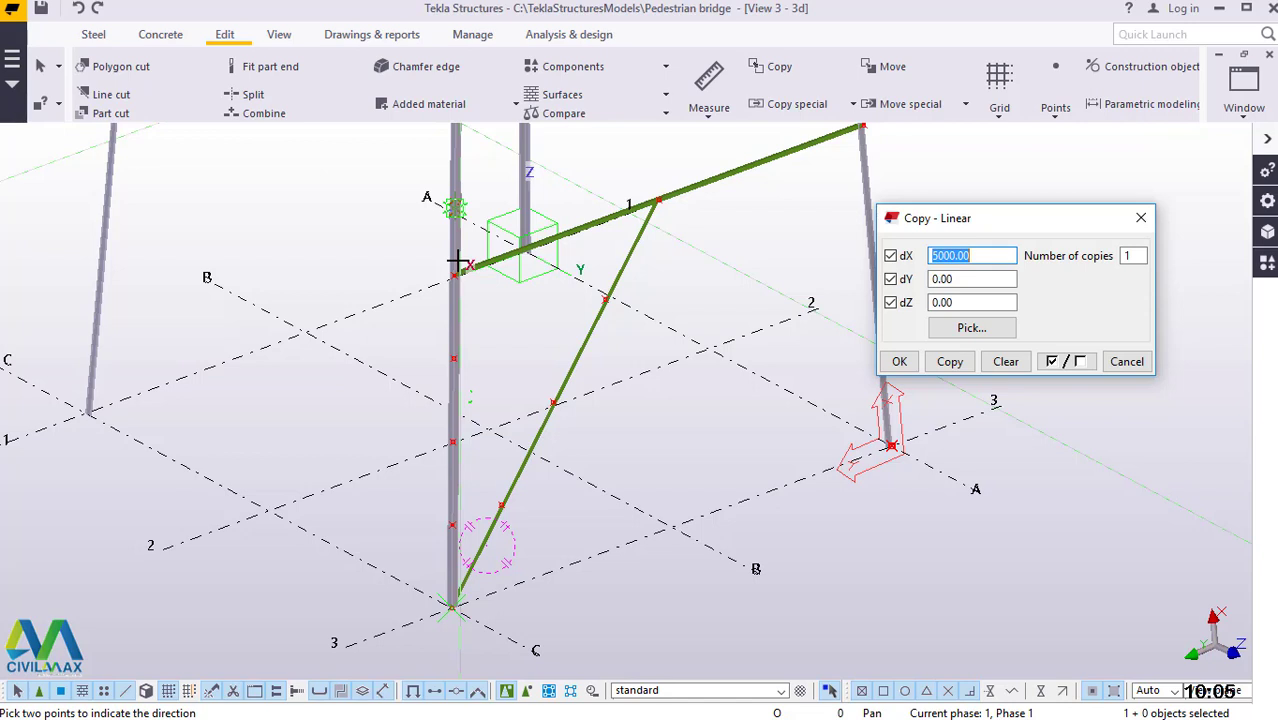
click(1141, 218)
right_click(1032, 195)
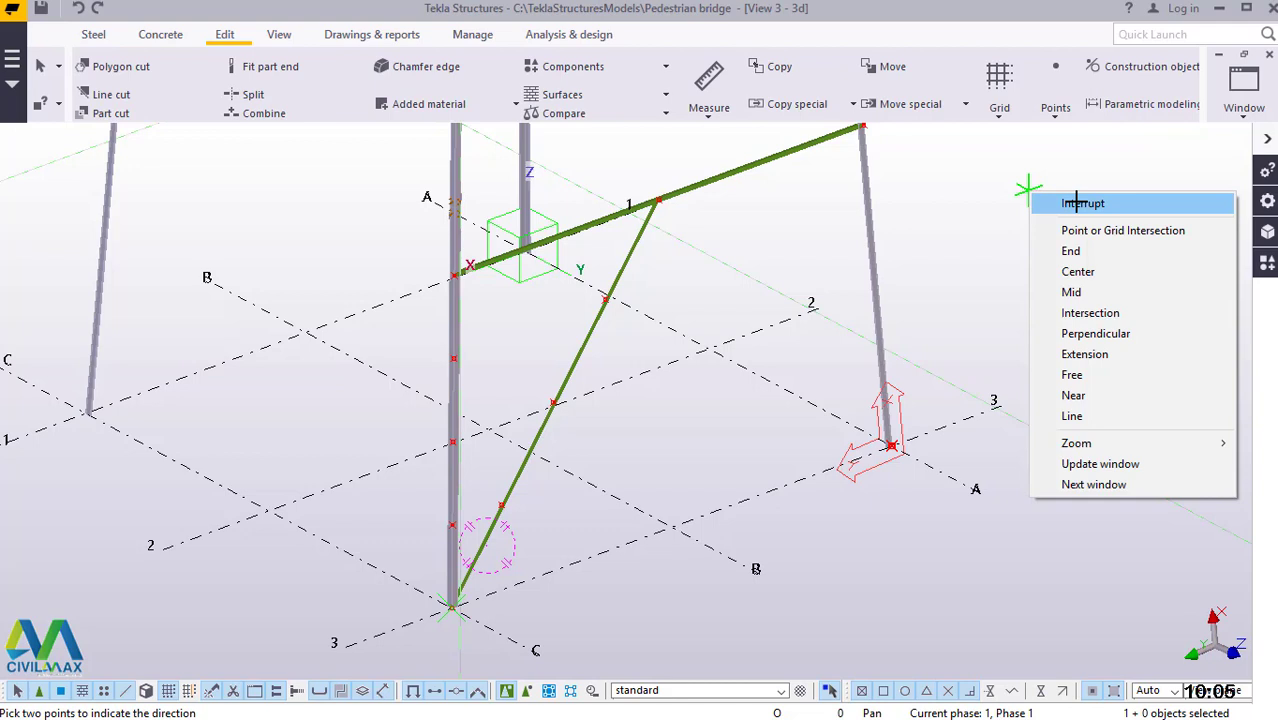
click(1089, 203)
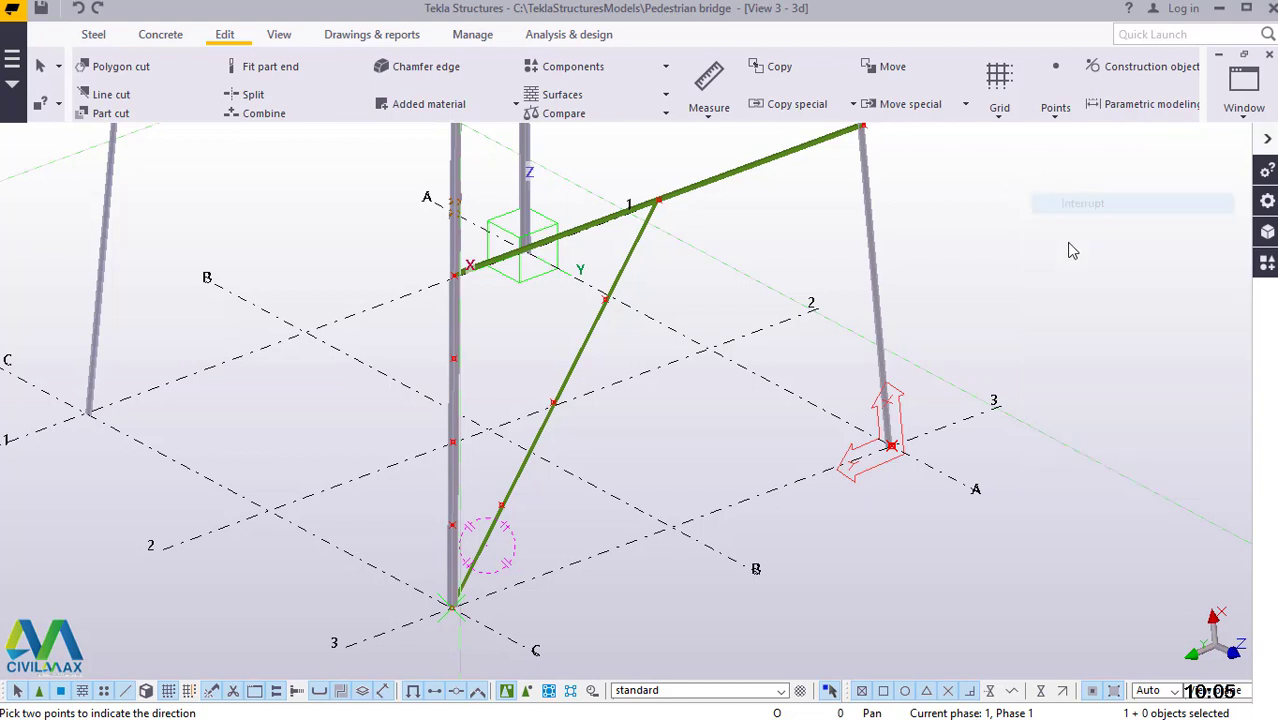
Create a steel beam from the lowest division point on the C-3 column leg to the lowest division point on the diagonal brace
scroll(432, 318, up, 5)
scroll(432, 318, up, 3)
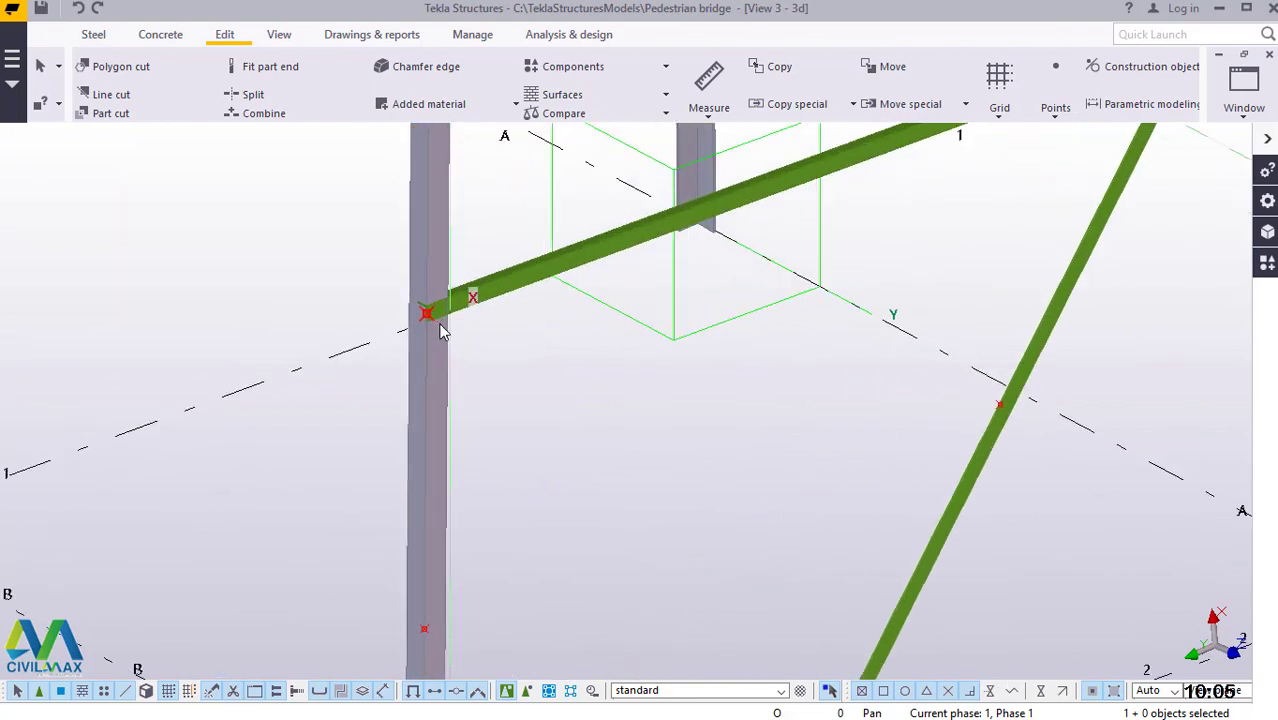
click(90, 37)
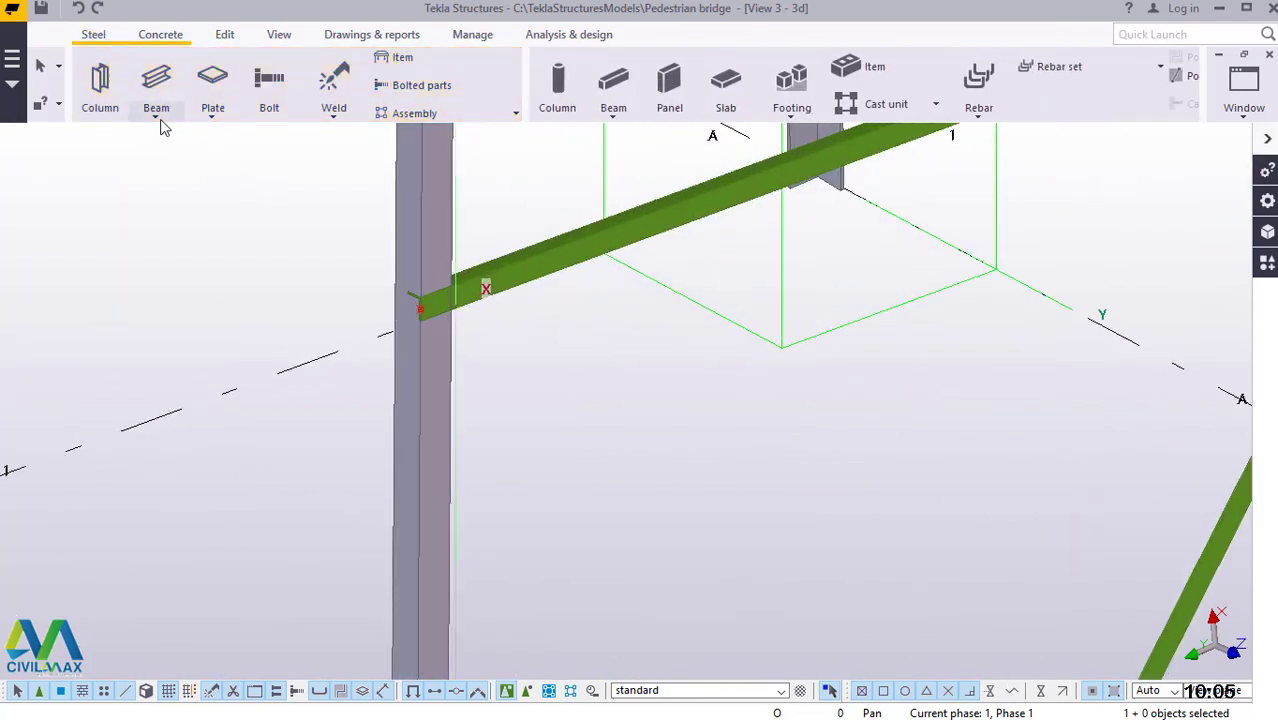
click(158, 118)
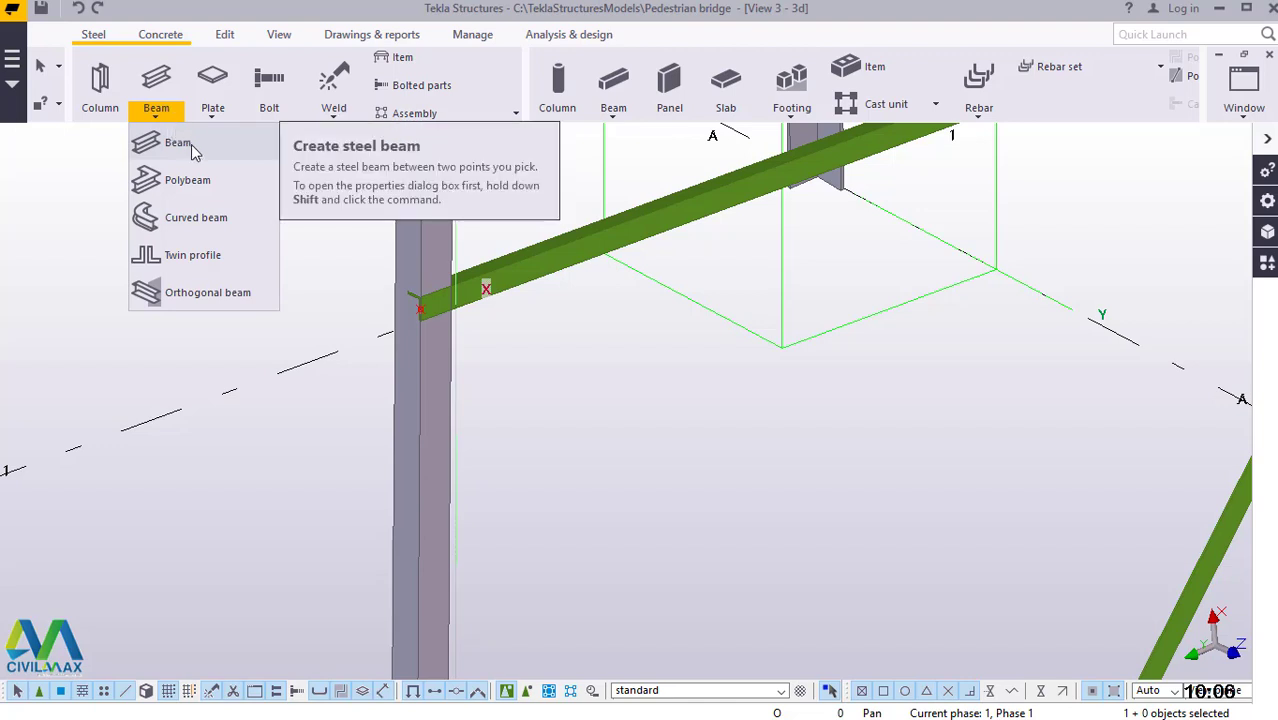
click(193, 146)
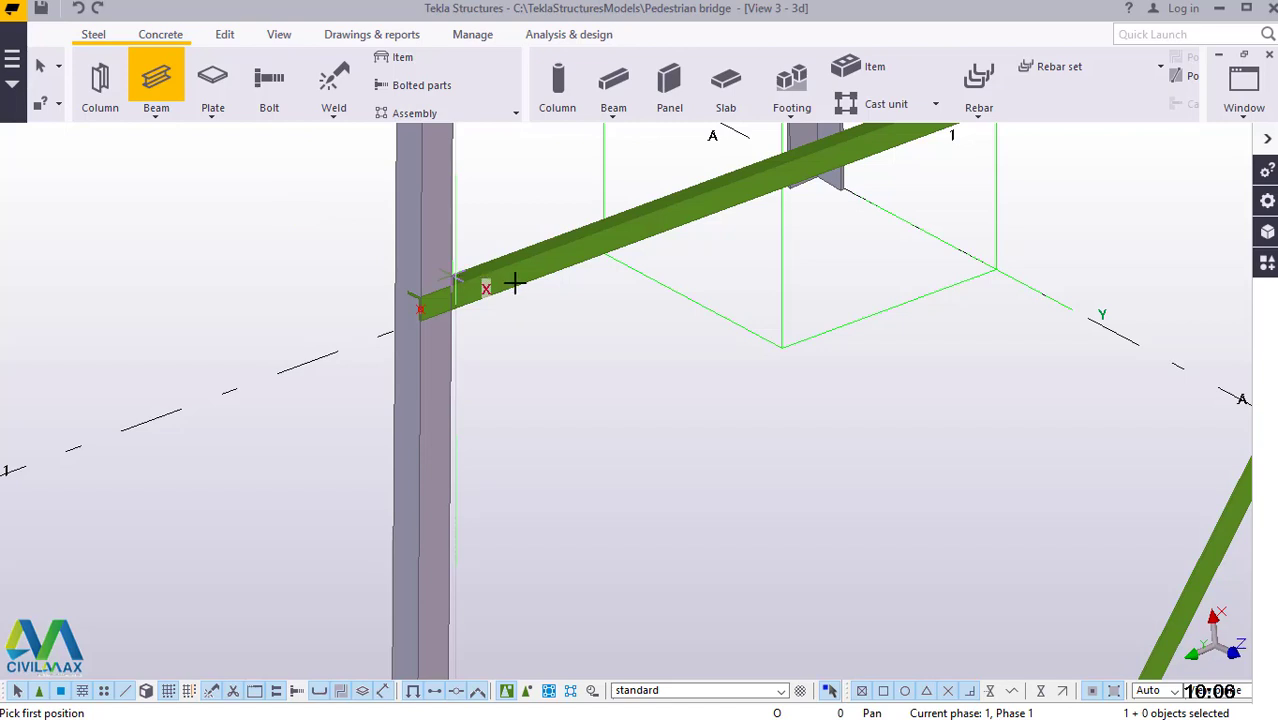
scroll(459, 271, down, 2)
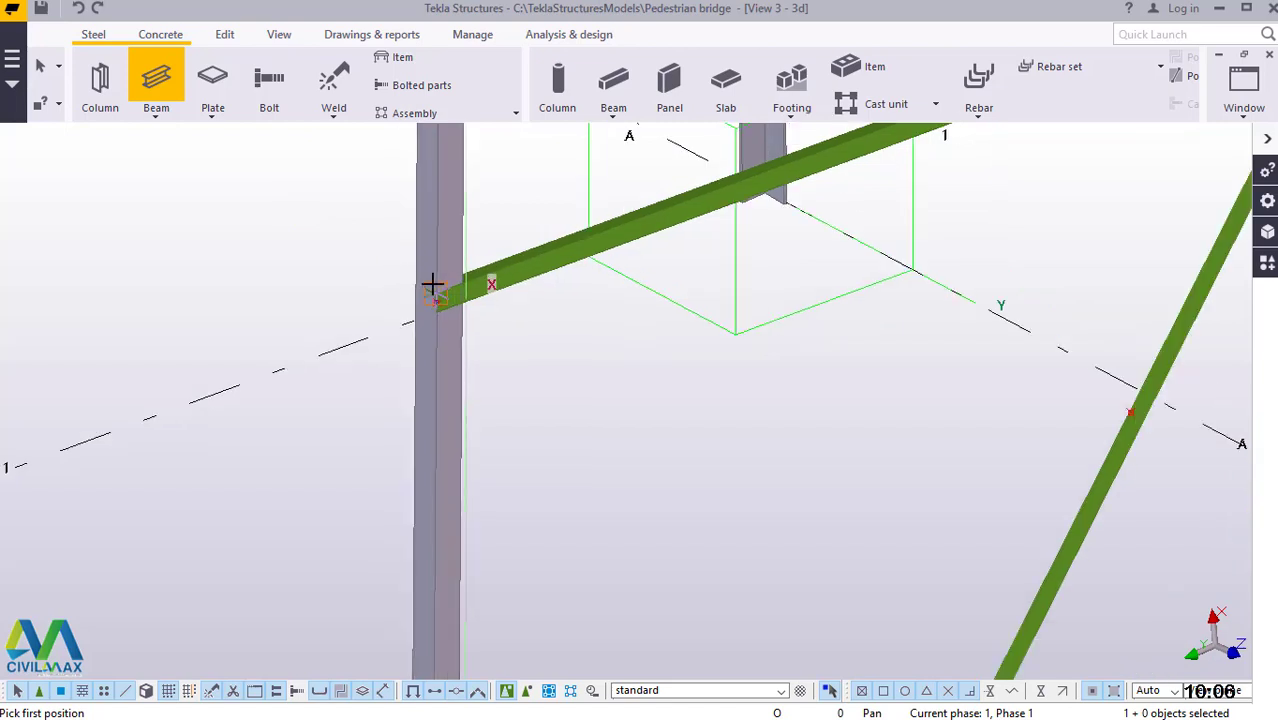
scroll(422, 277, down, 4)
scroll(500, 306, down, 2)
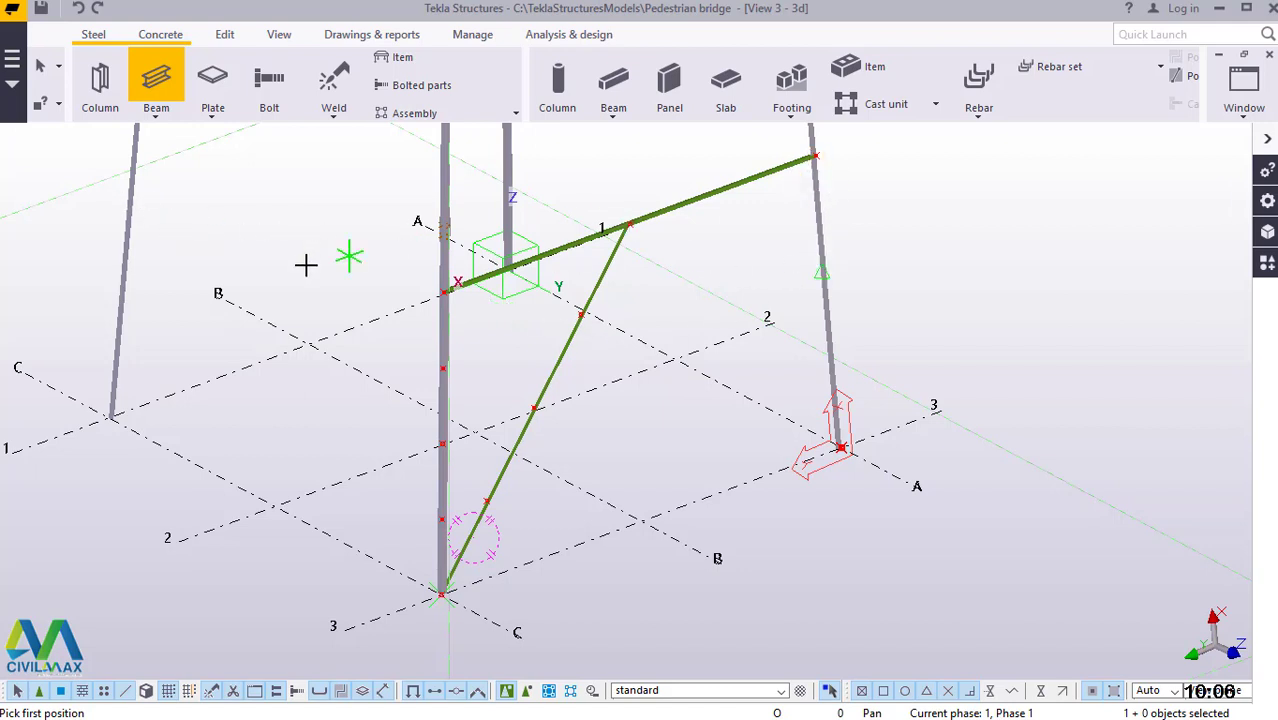
scroll(445, 527, up, 2)
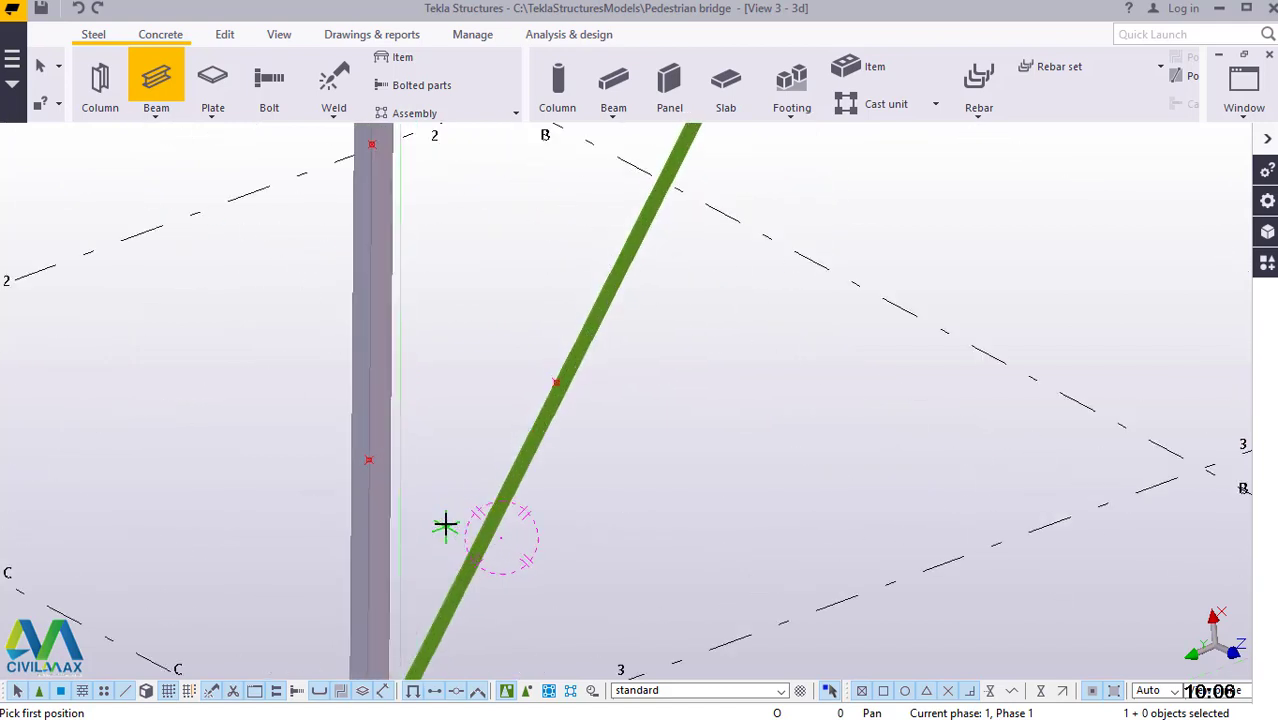
scroll(405, 485, up, 2)
scroll(340, 434, up, 1)
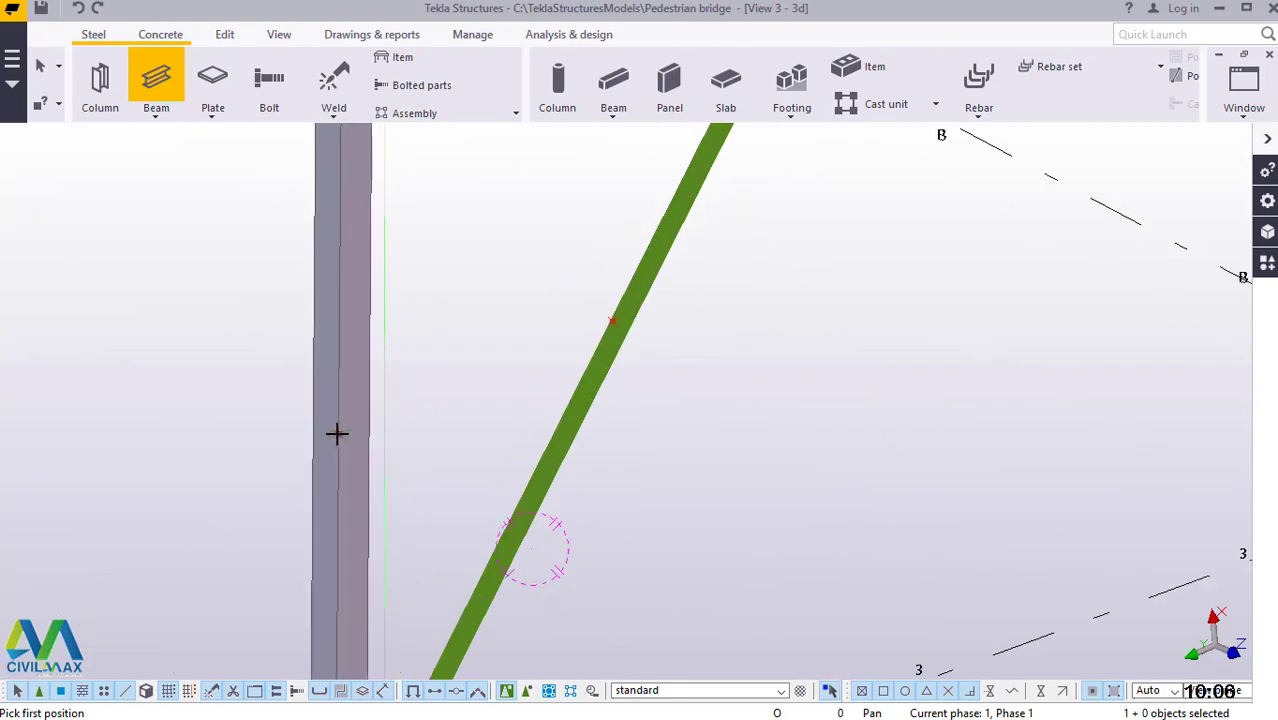
click(338, 434)
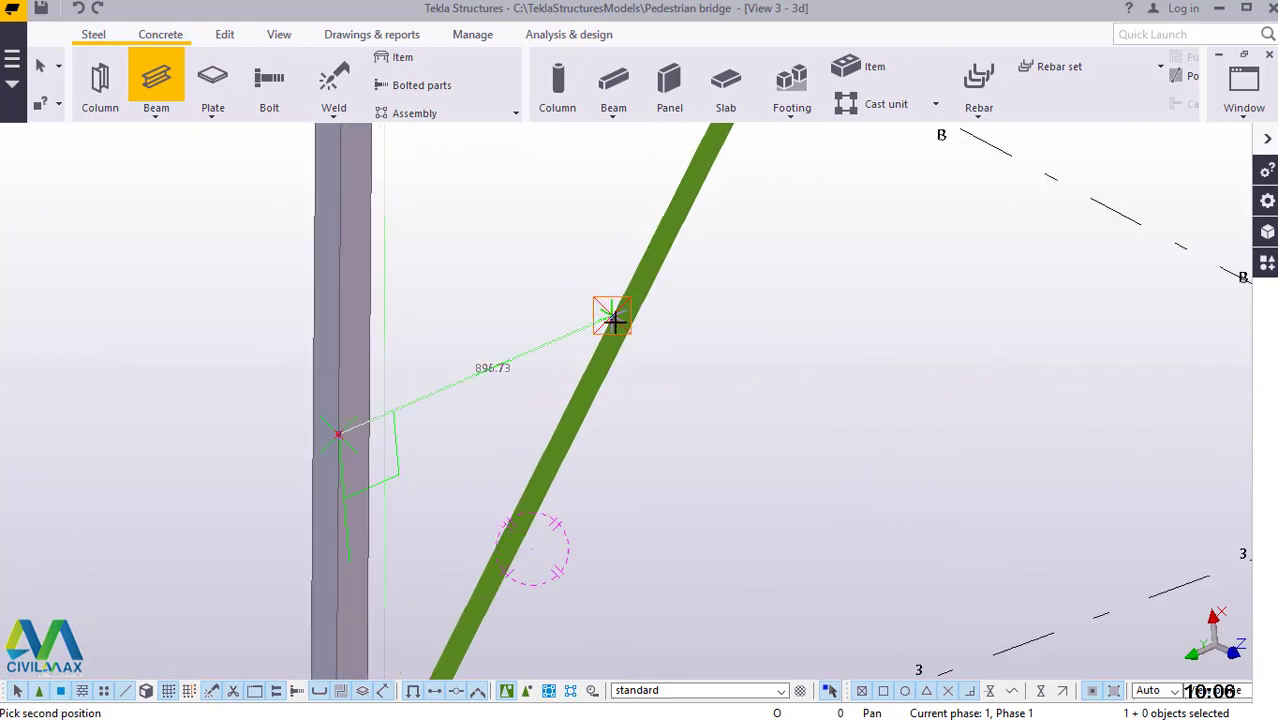
scroll(610, 320, up, 4)
scroll(630, 297, up, 2)
scroll(630, 297, up, 2)
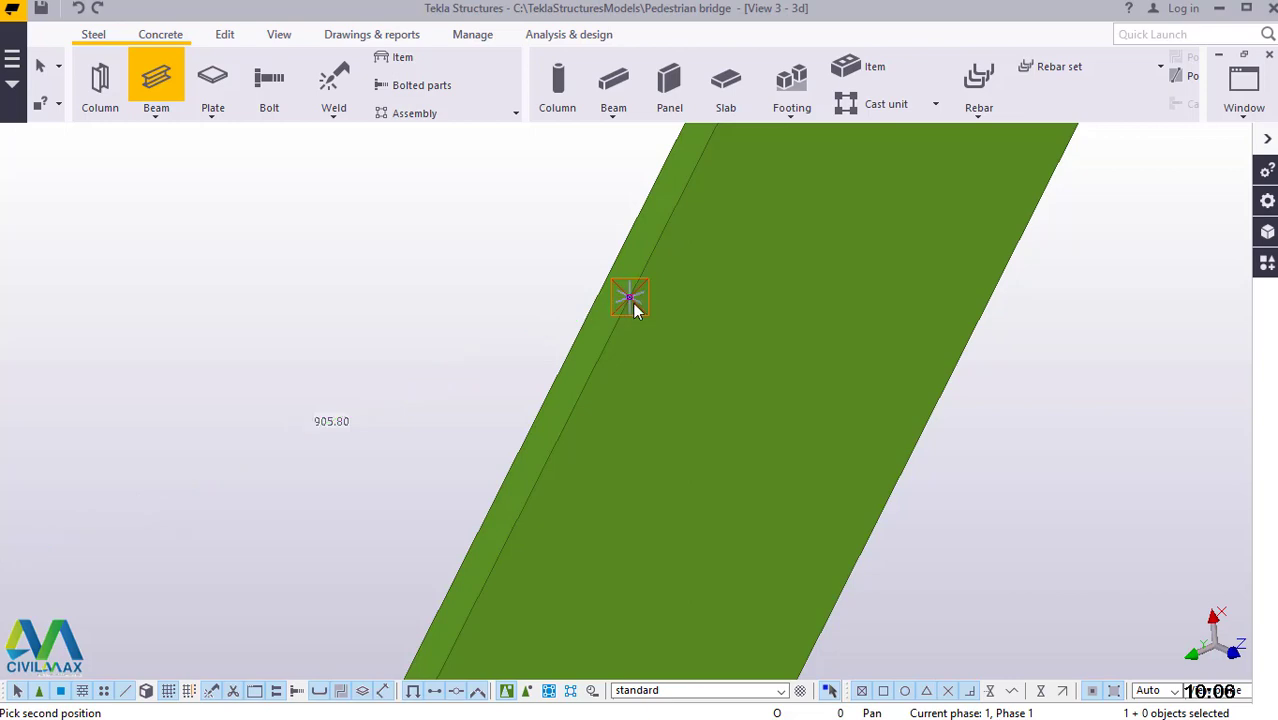
click(632, 303)
Add a diagonal steel beam from the brace's lowest division point up to the middle division point on the C-3 column leg
click(632, 303)
scroll(647, 342, down, 5)
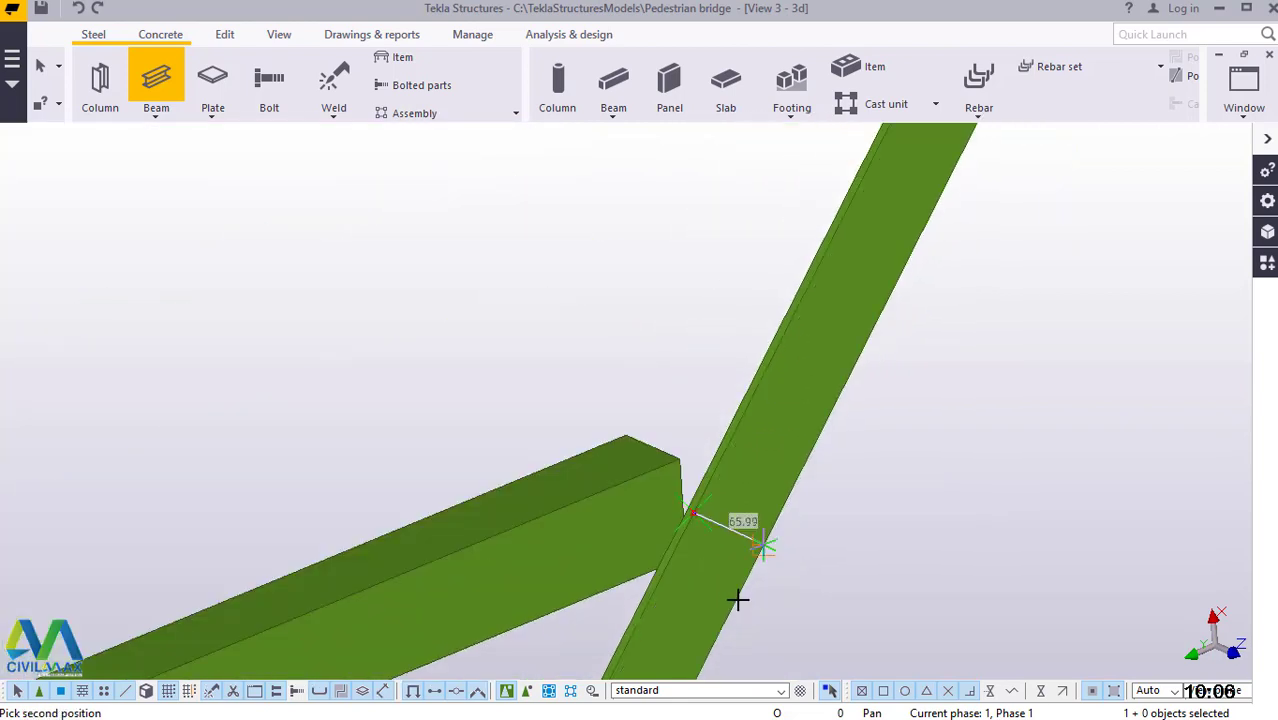
scroll(790, 499, down, 4)
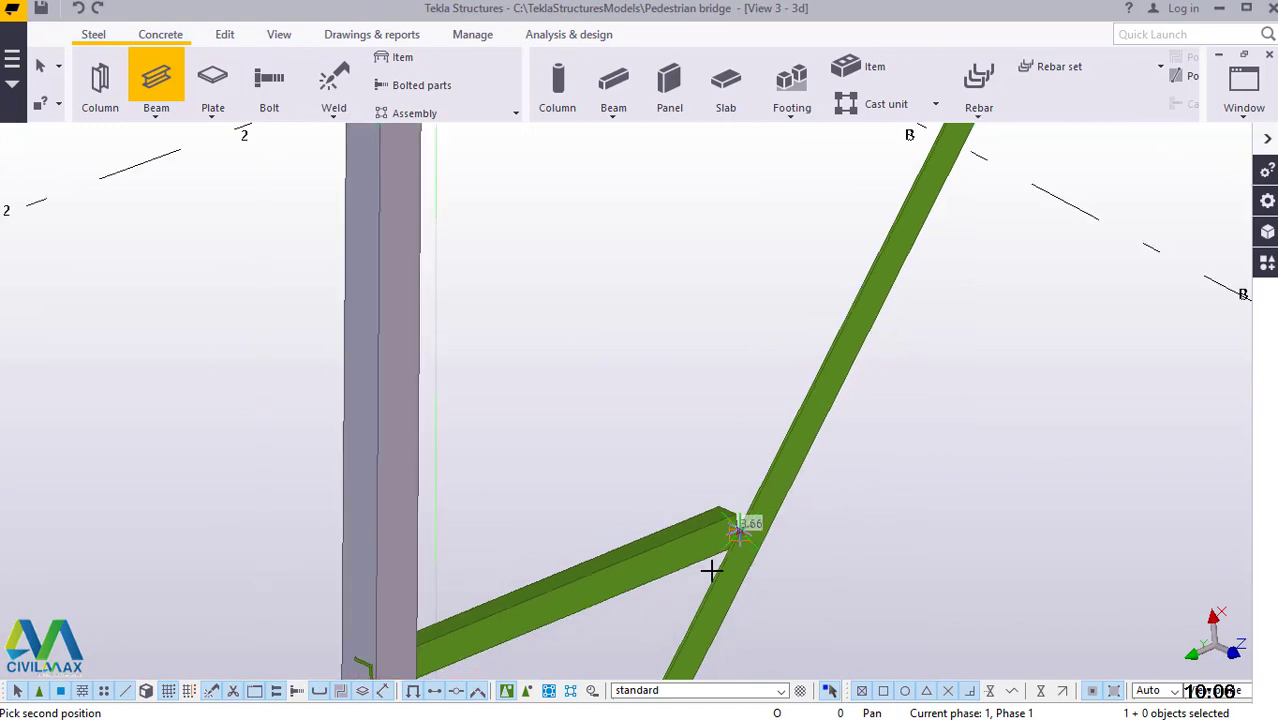
scroll(723, 528, down, 2)
scroll(713, 319, down, 1)
scroll(517, 235, up, 2)
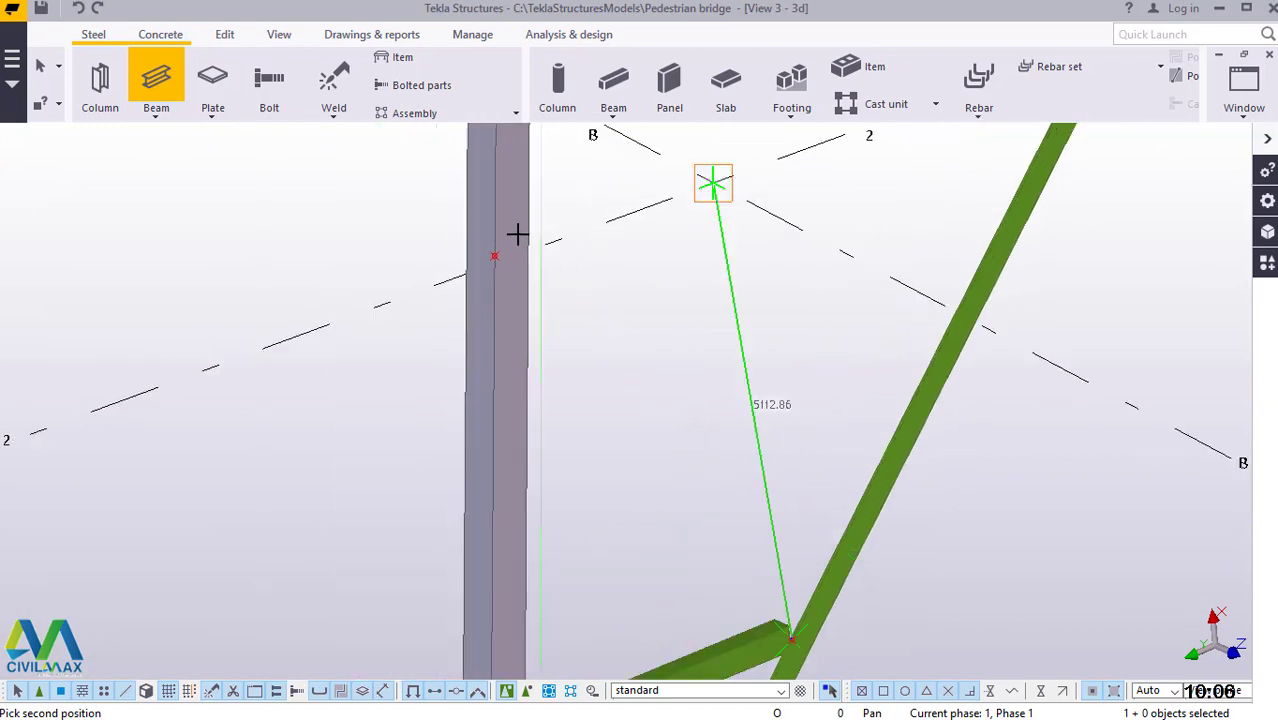
scroll(517, 235, up, 3)
scroll(430, 295, up, 3)
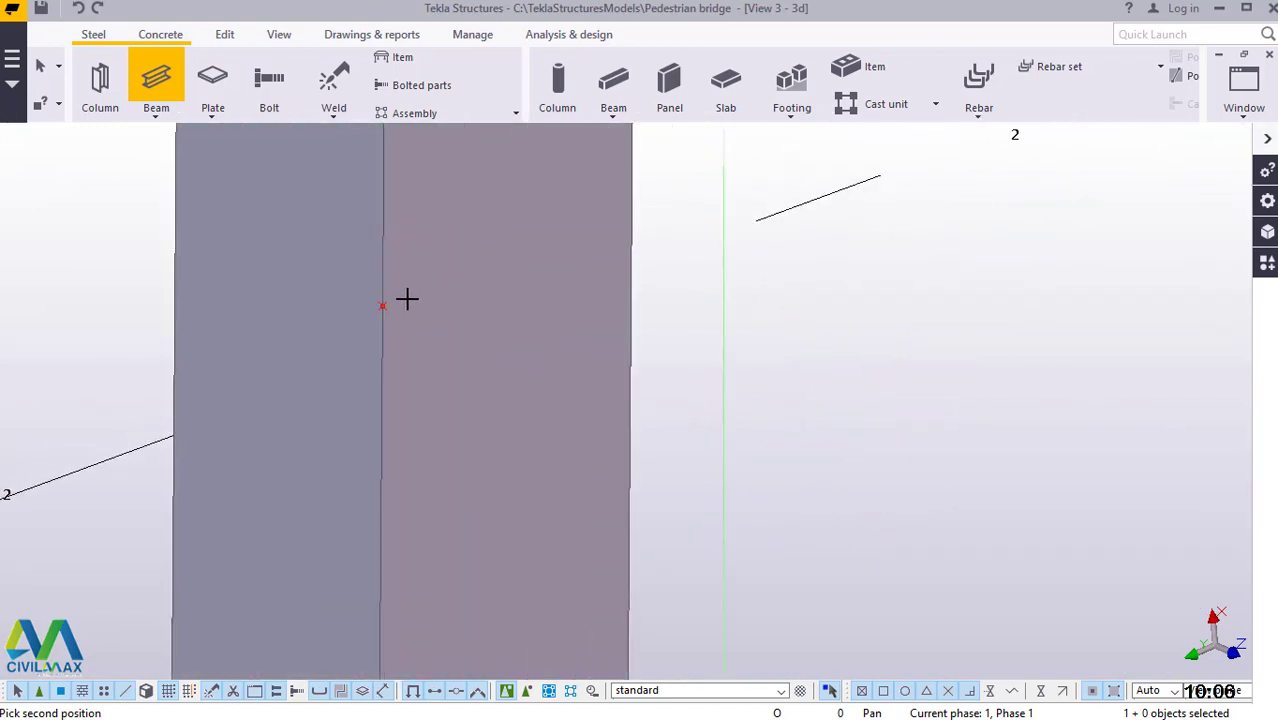
click(383, 306)
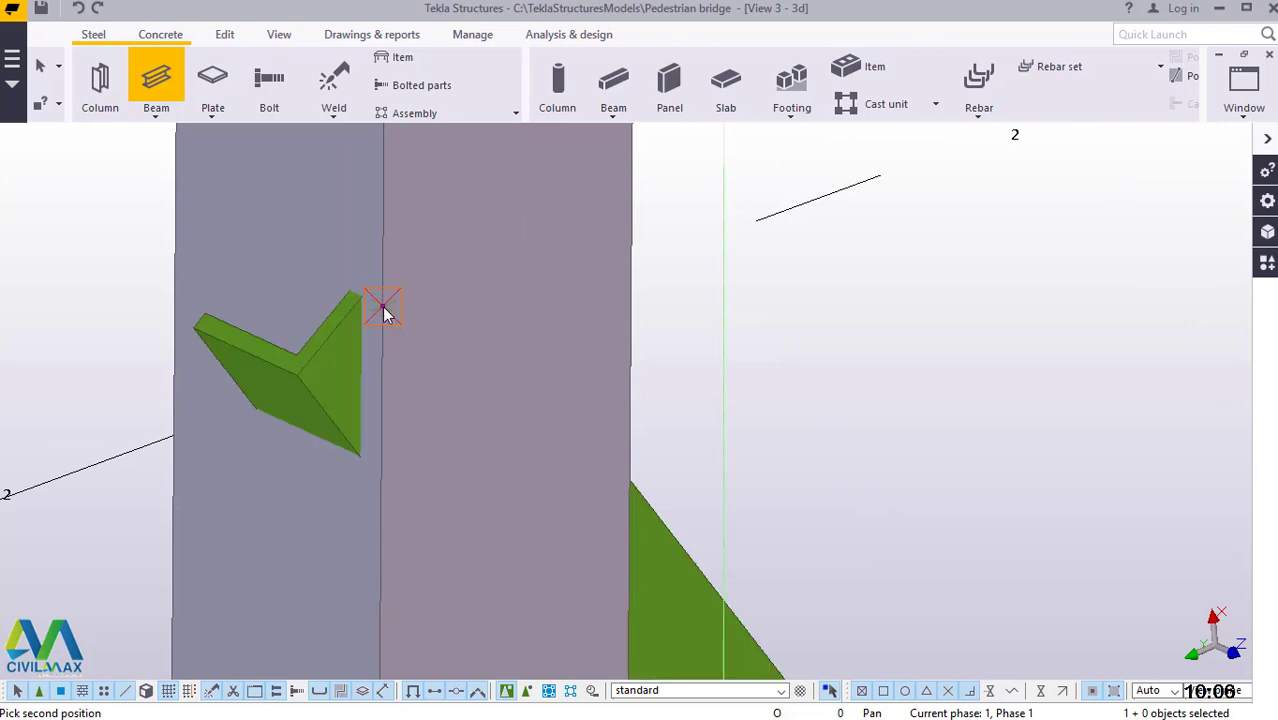
Create a steel beam from the column leg's middle division point across to the middle division point on the diagonal brace
scroll(366, 516, down, 3)
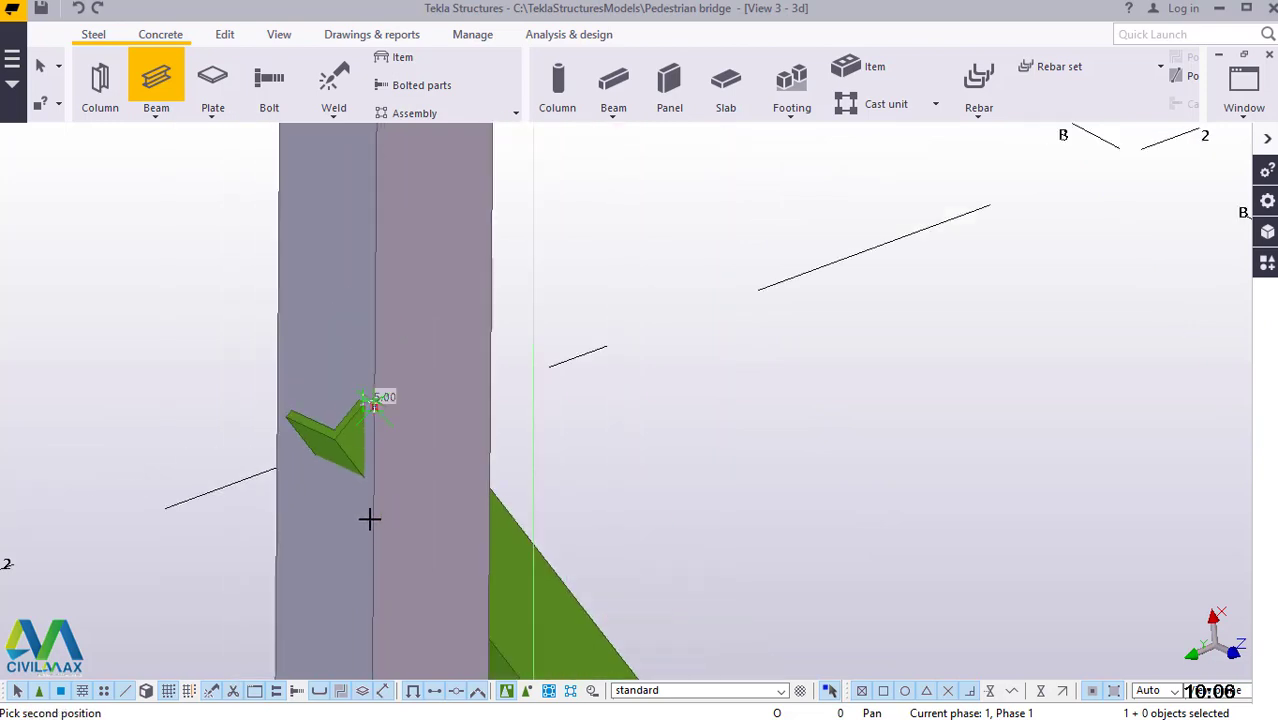
scroll(366, 516, down, 5)
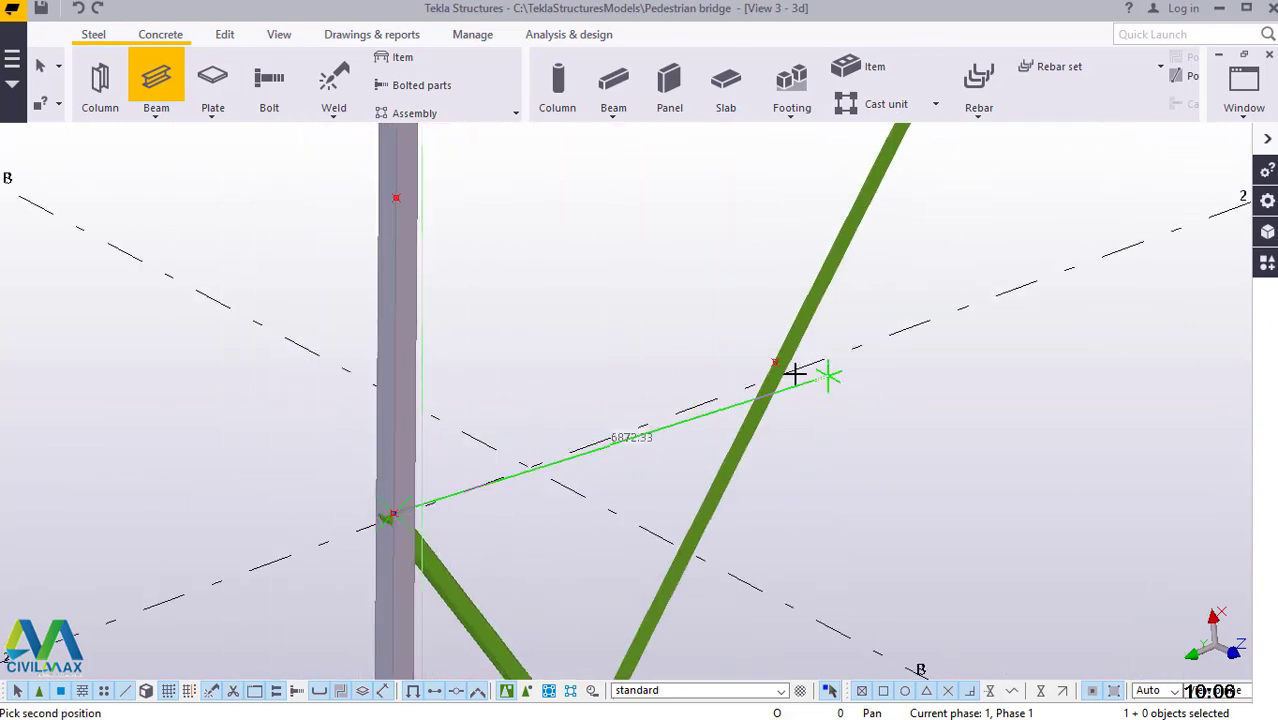
scroll(776, 362, up, 4)
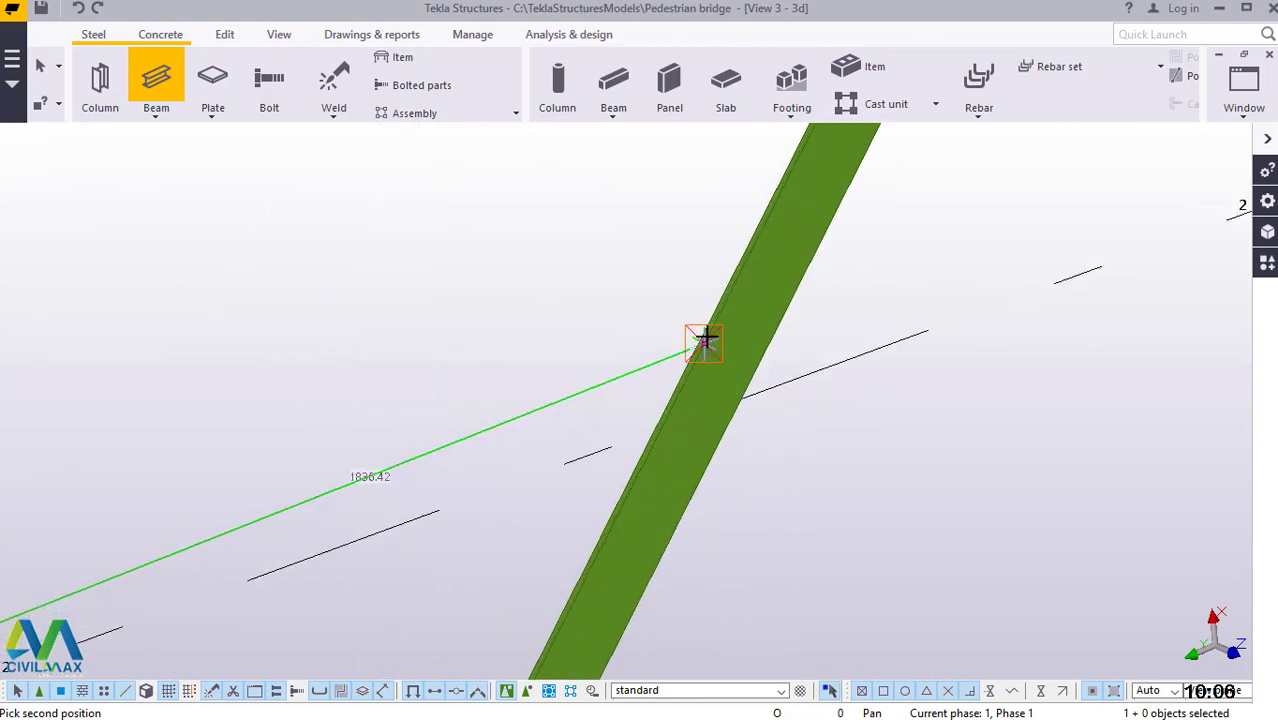
scroll(704, 340, up, 4)
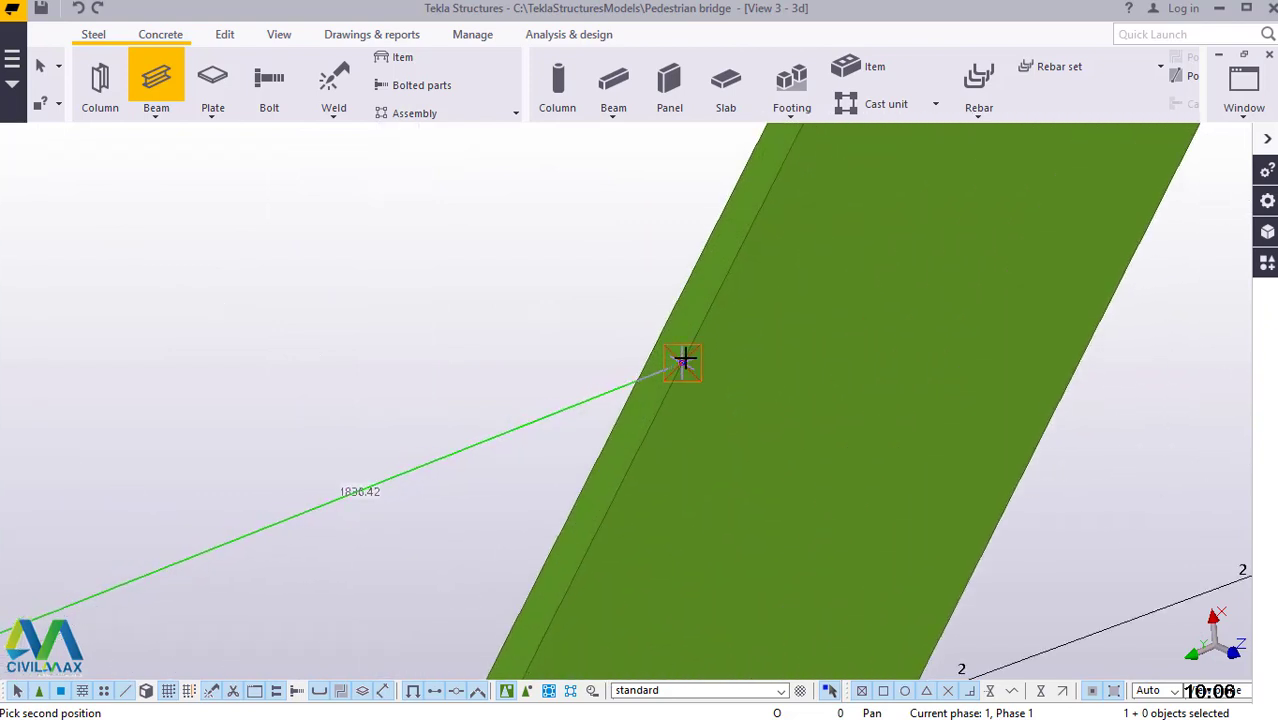
click(682, 362)
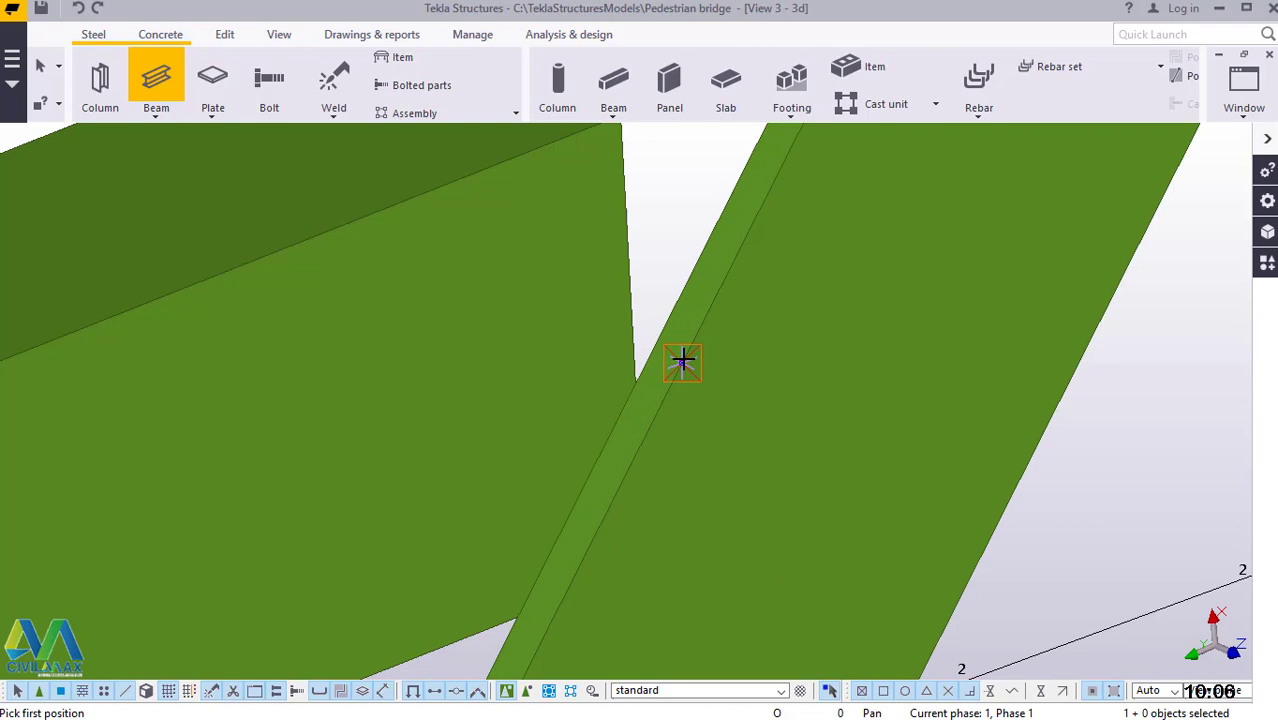
Add a diagonal steel beam from the brace's middle division point up to the highest division point on the column leg
scroll(791, 477, down, 2)
click(805, 493)
scroll(840, 516, down, 5)
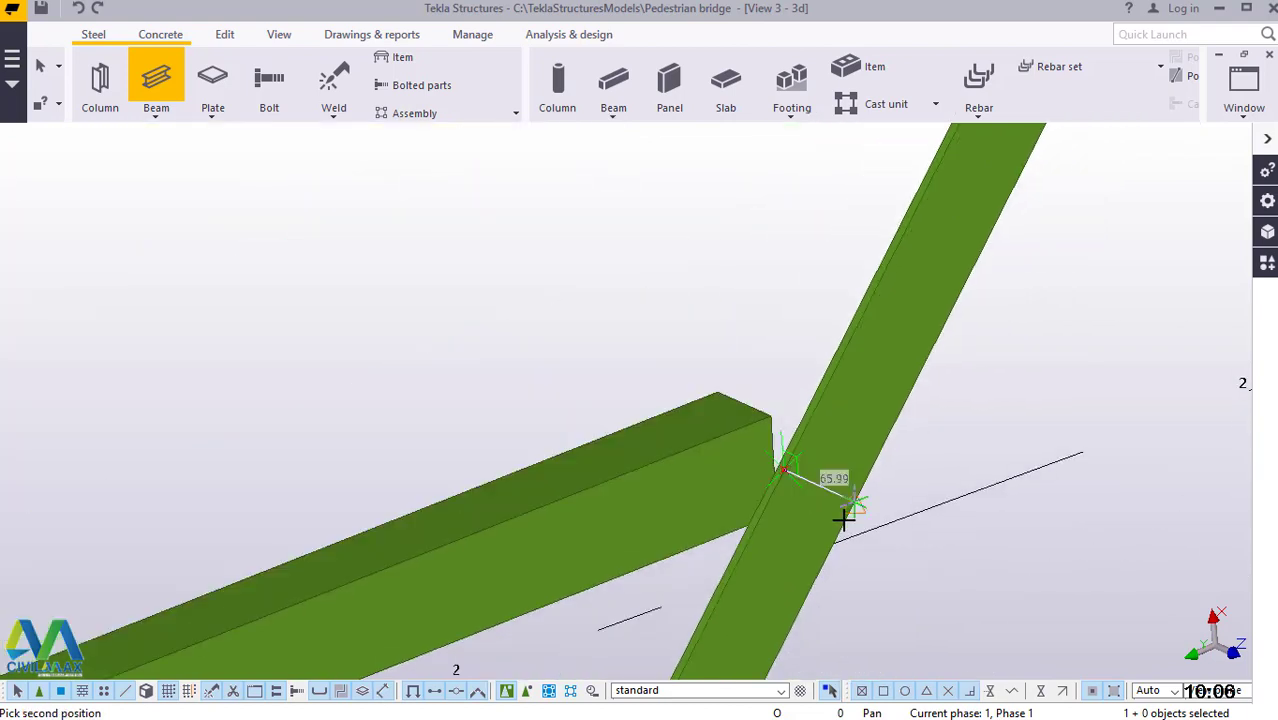
scroll(850, 514, down, 1)
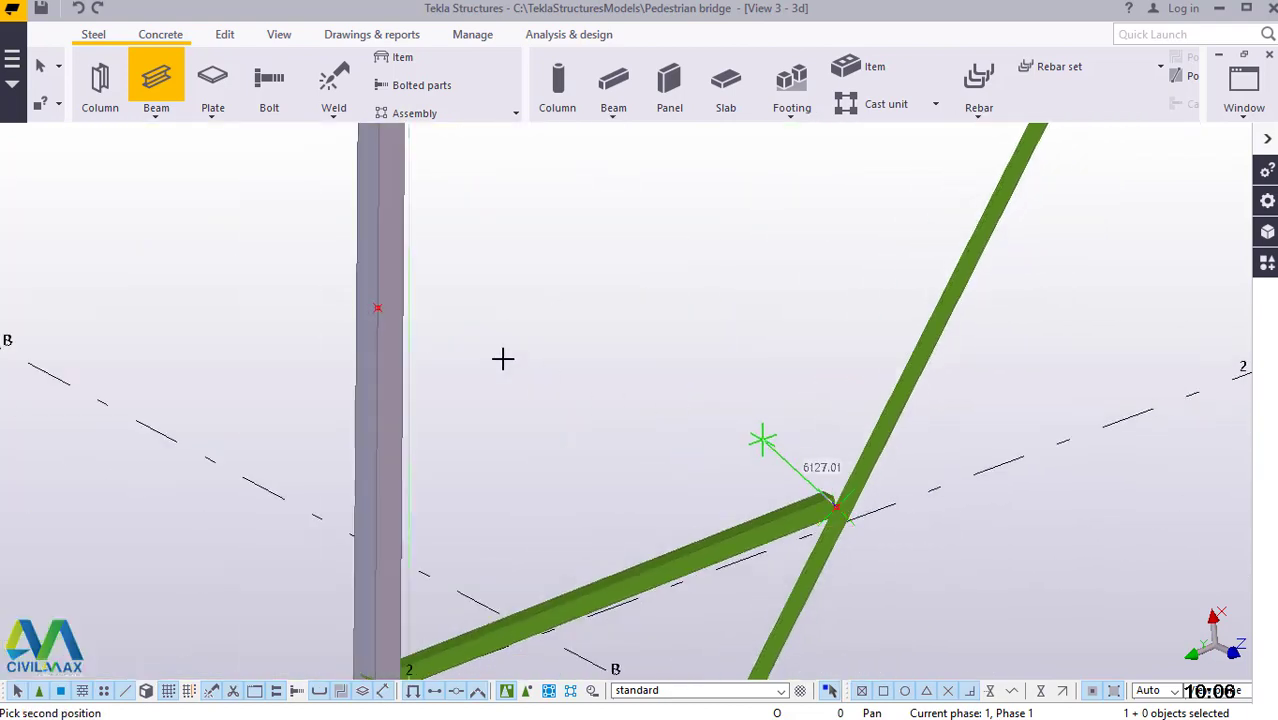
scroll(385, 310, up, 3)
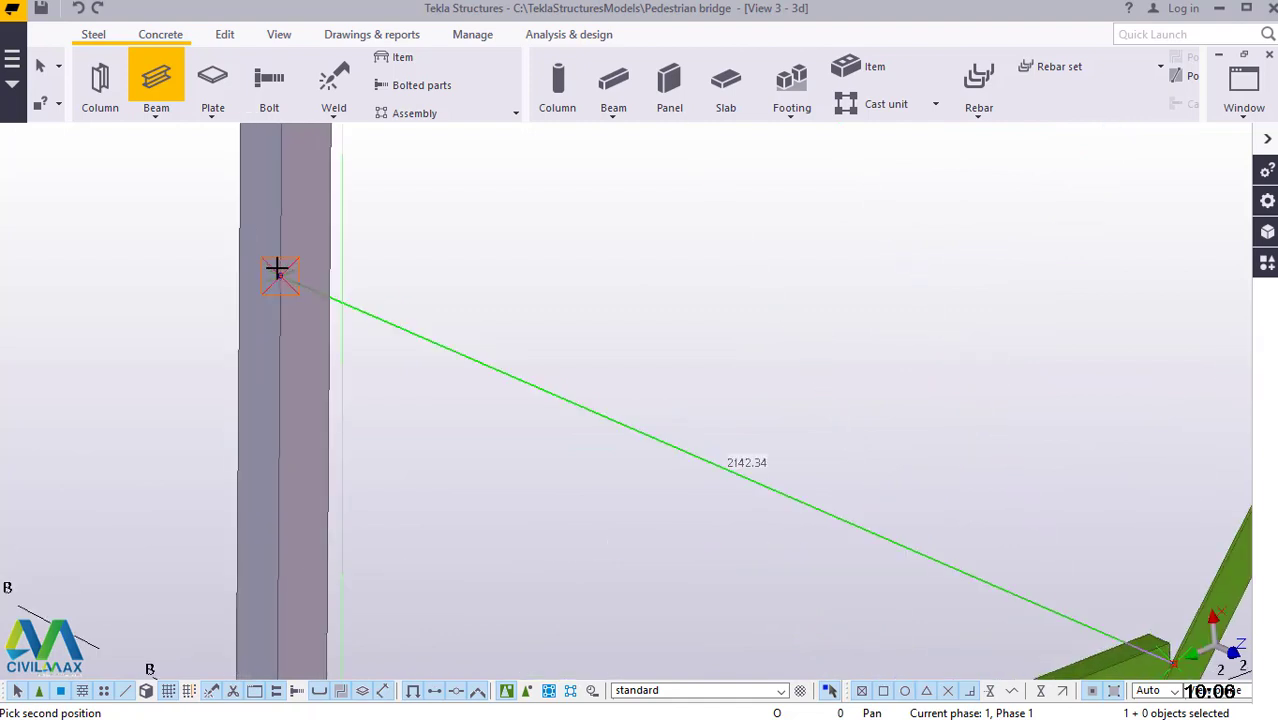
scroll(277, 270, up, 3)
click(277, 288)
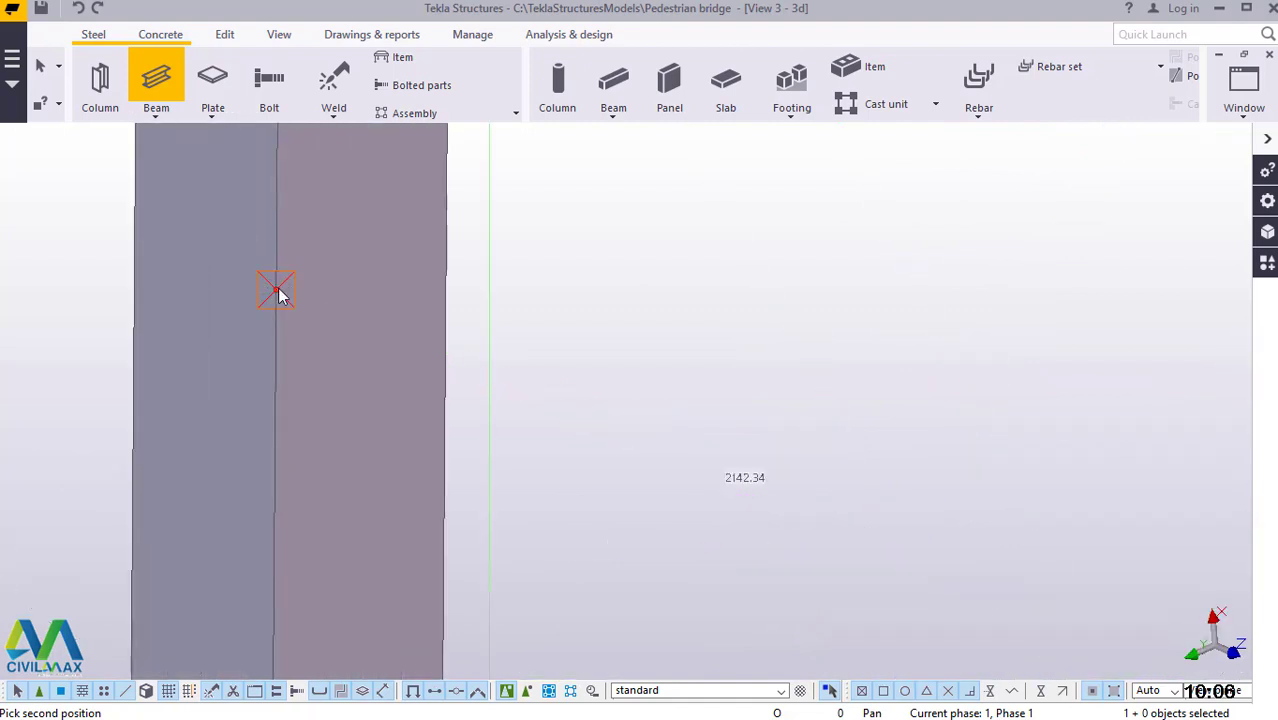
Create a steel beam from the column leg's highest division point across to the uppermost division point on the diagonal brace
click(277, 290)
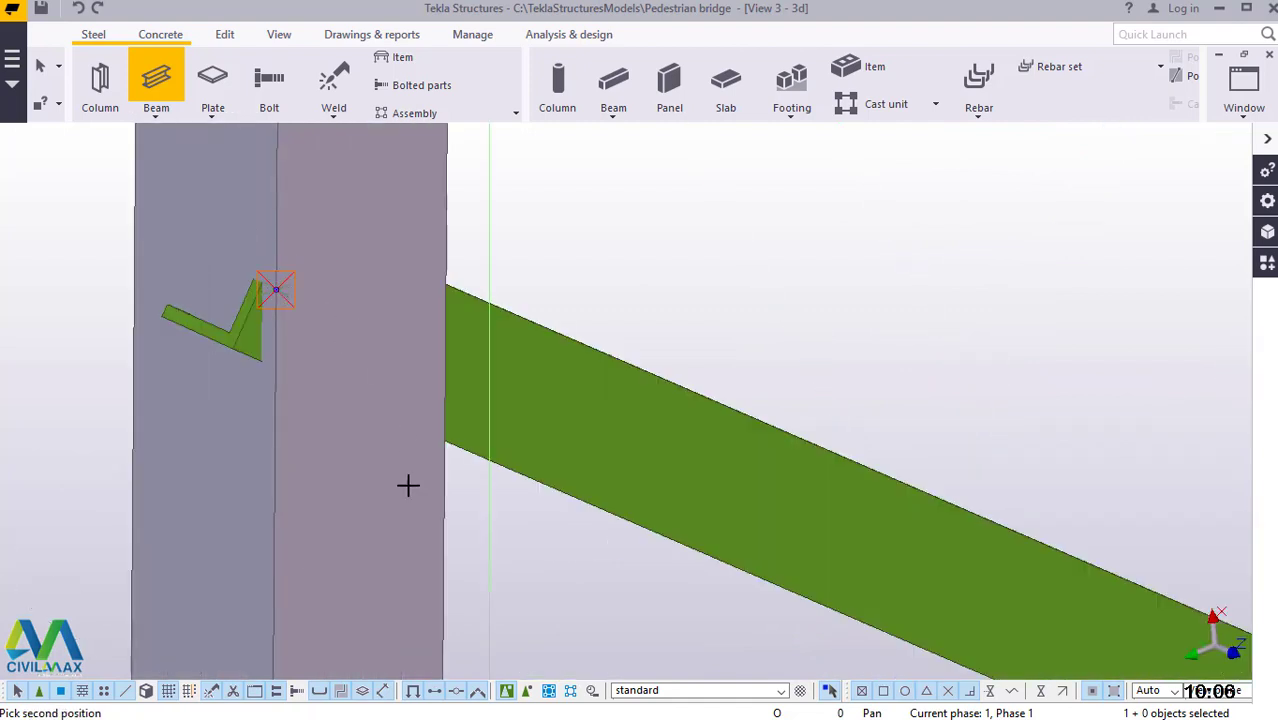
scroll(405, 533, down, 3)
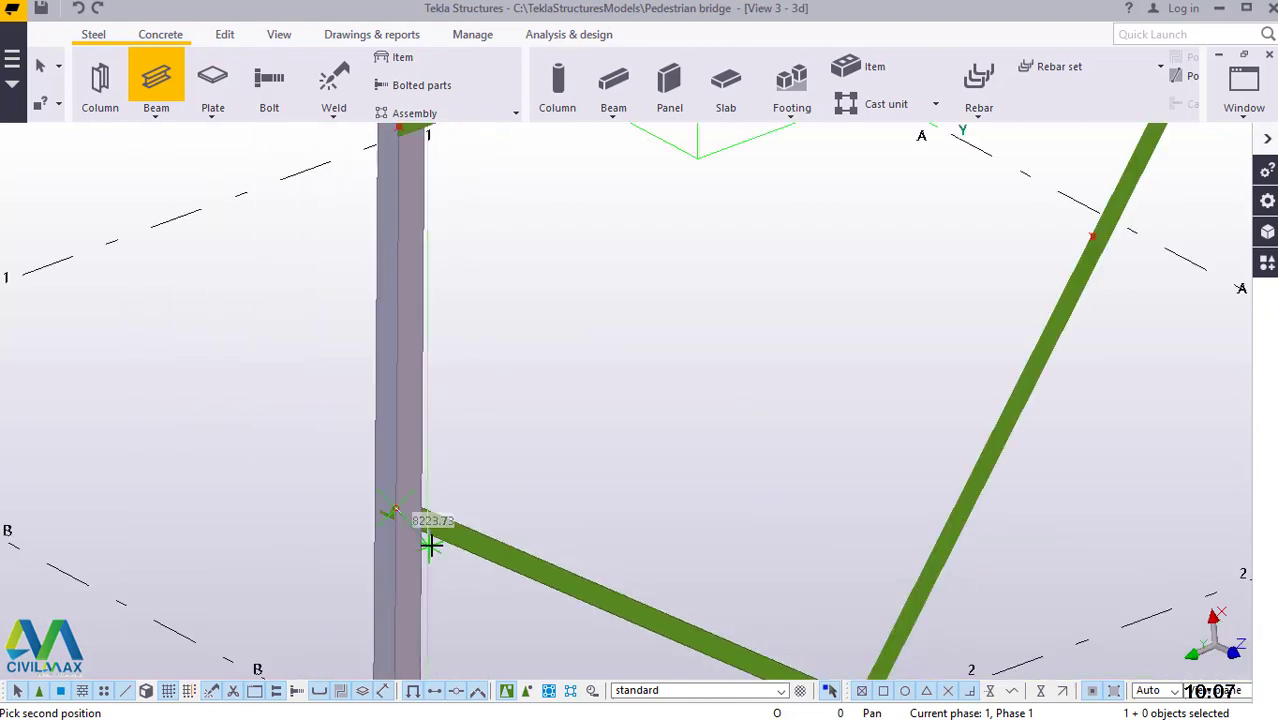
scroll(430, 545, down, 2)
scroll(762, 379, up, 5)
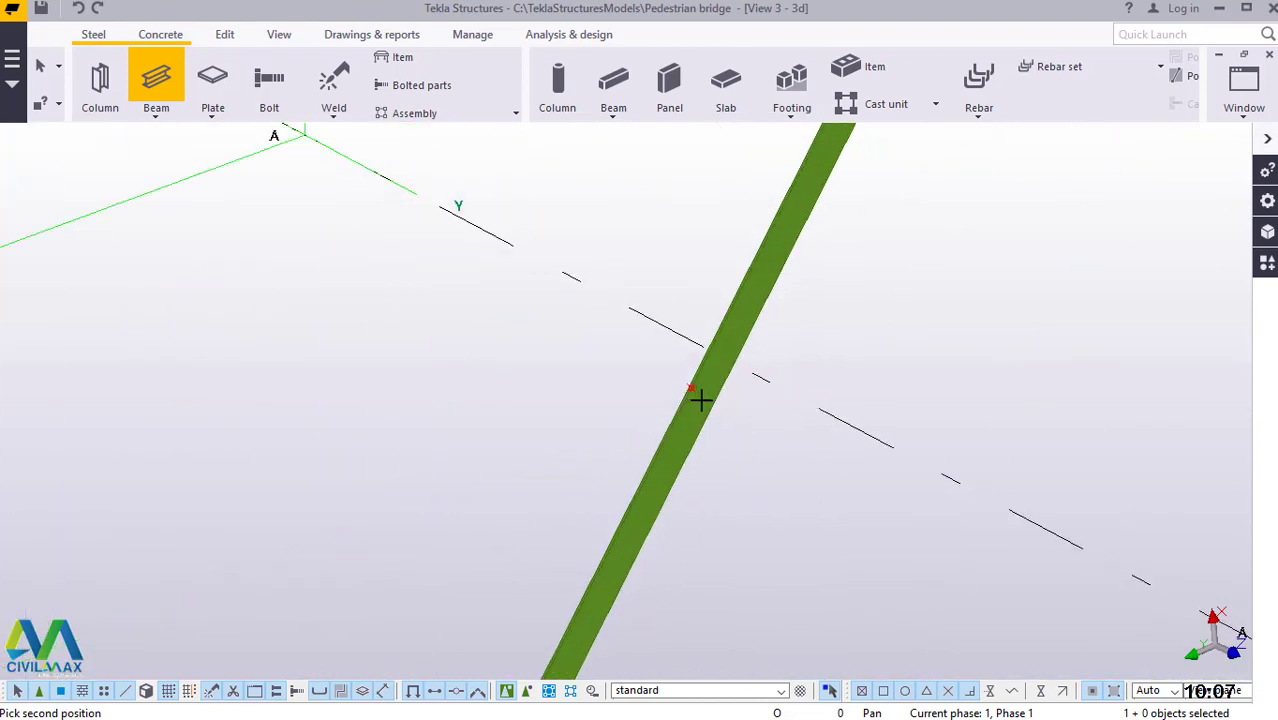
scroll(692, 389, up, 2)
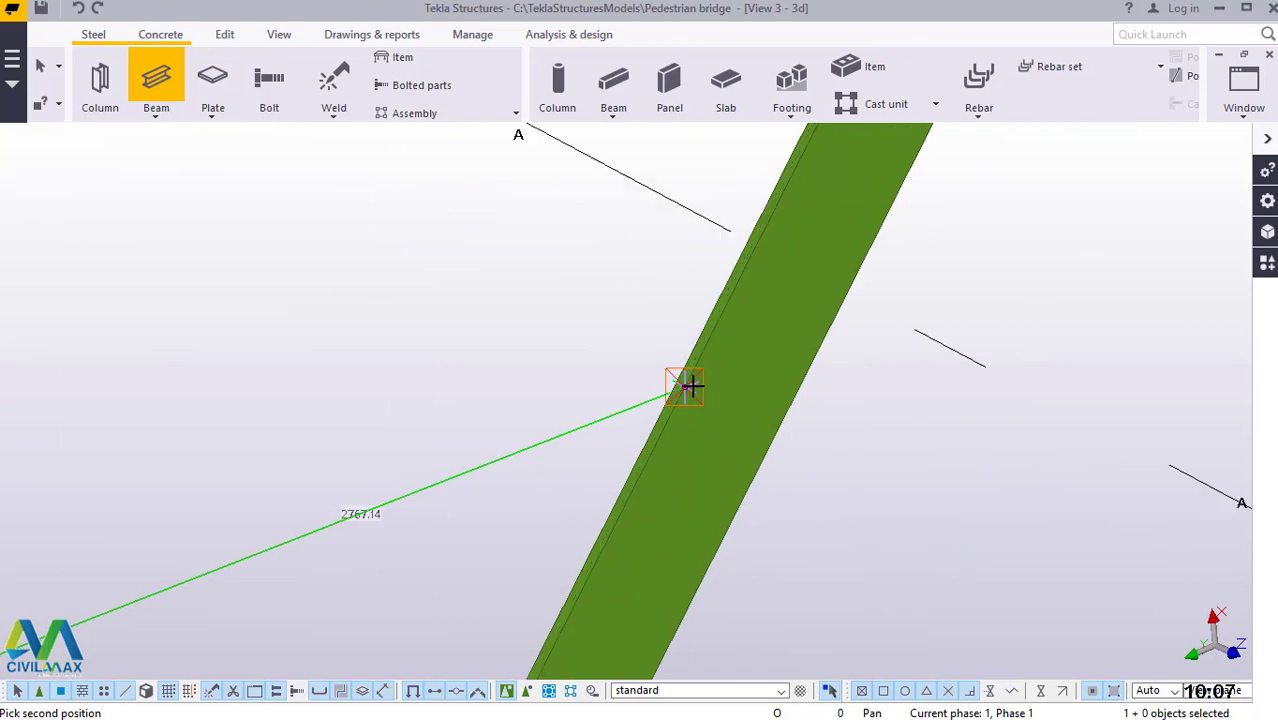
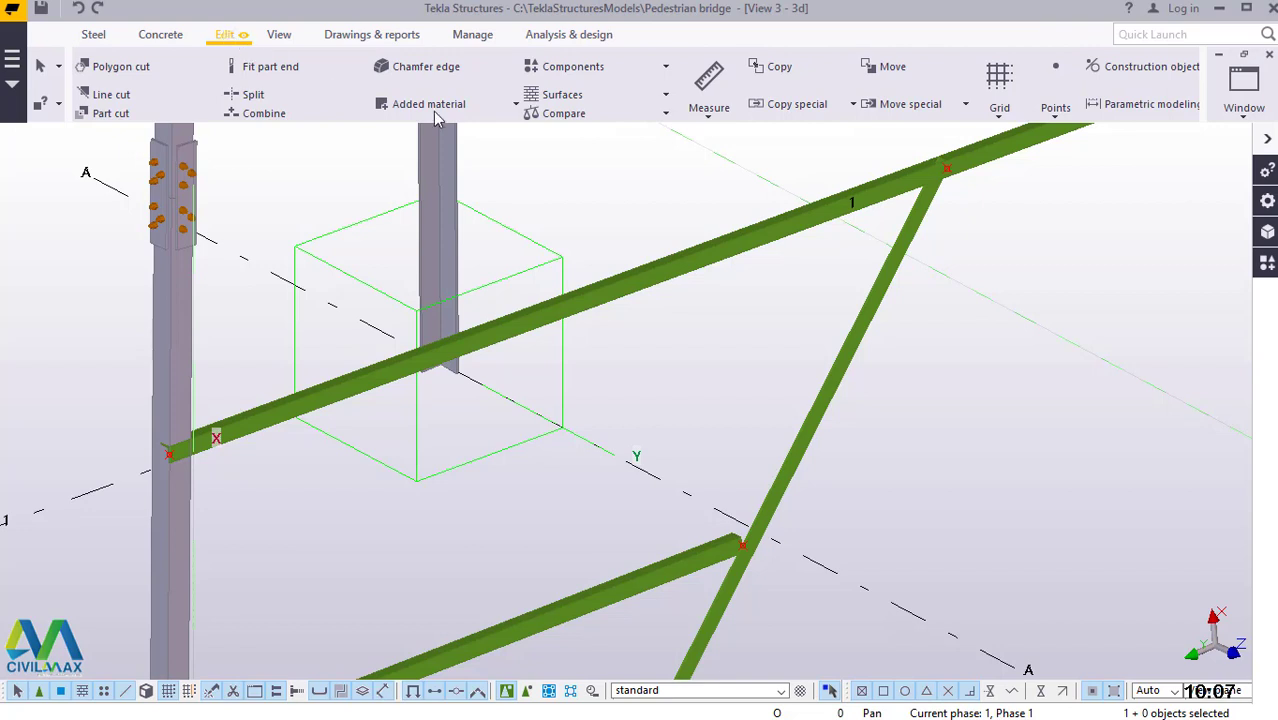
Add one division point on the horizontal main brace, midway between its column-leg end and the diagonal brace's upper end
click(1057, 112)
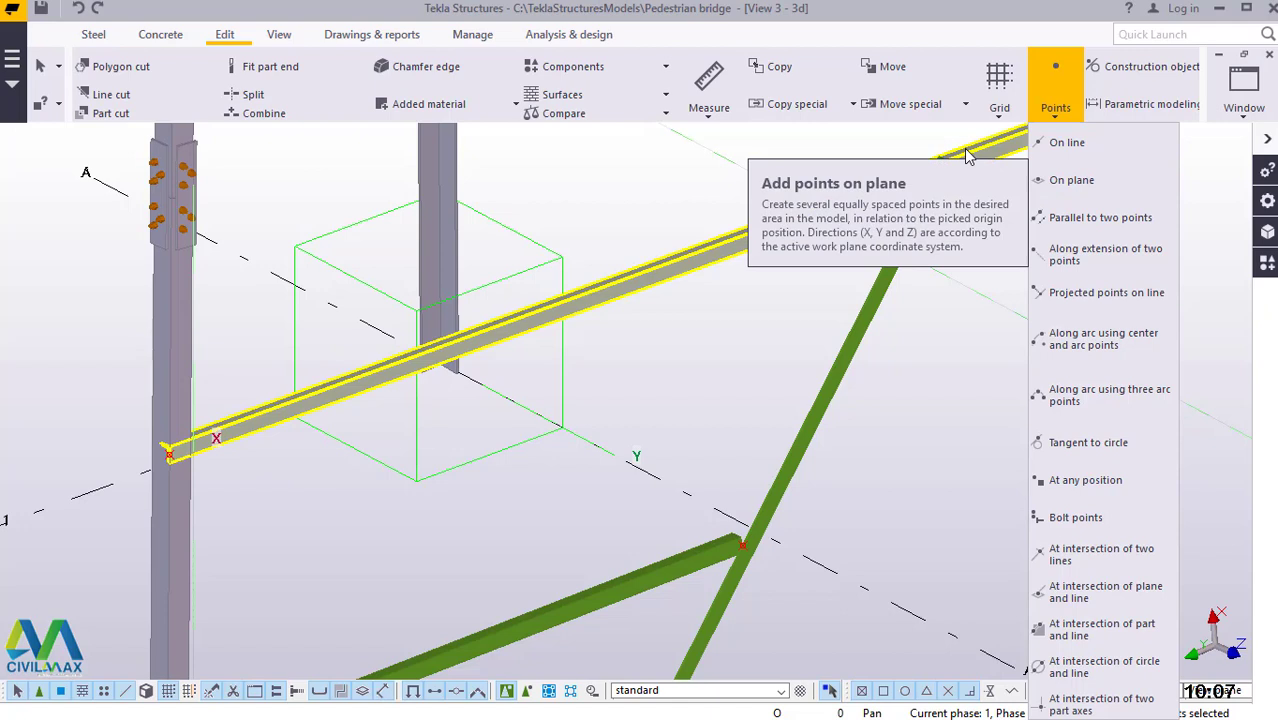
click(1066, 143)
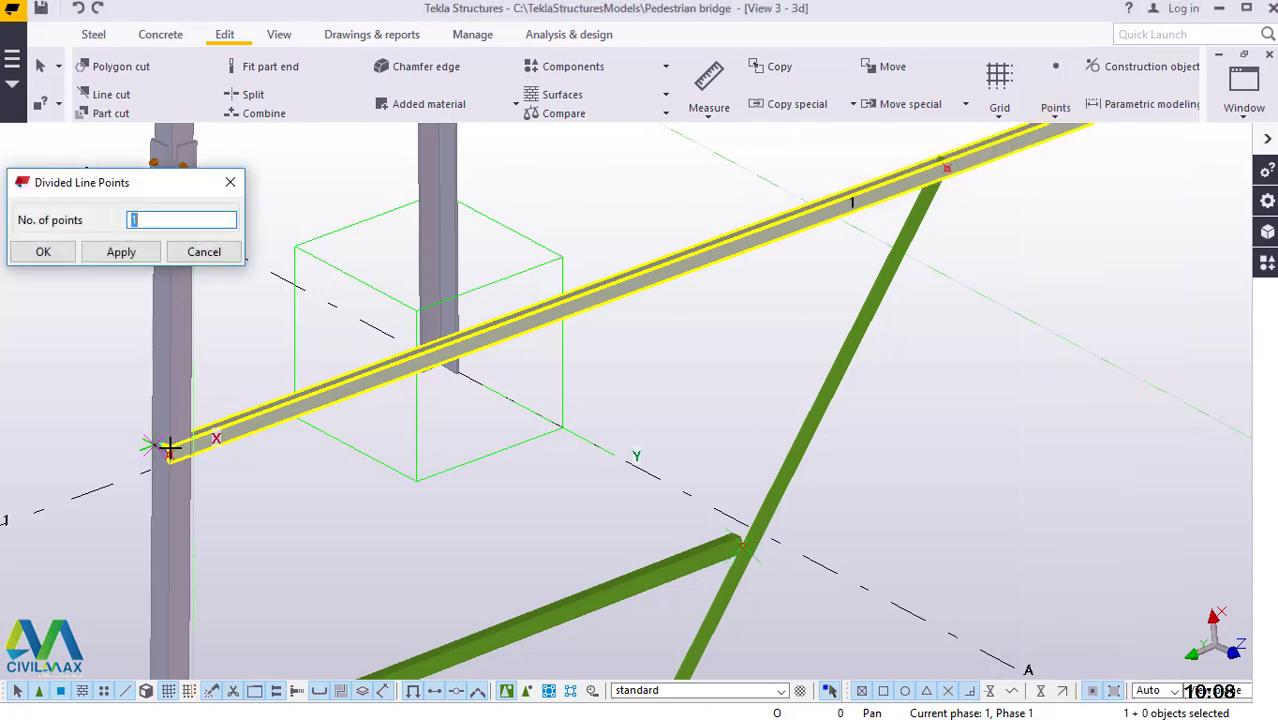
scroll(185, 450, up, 3)
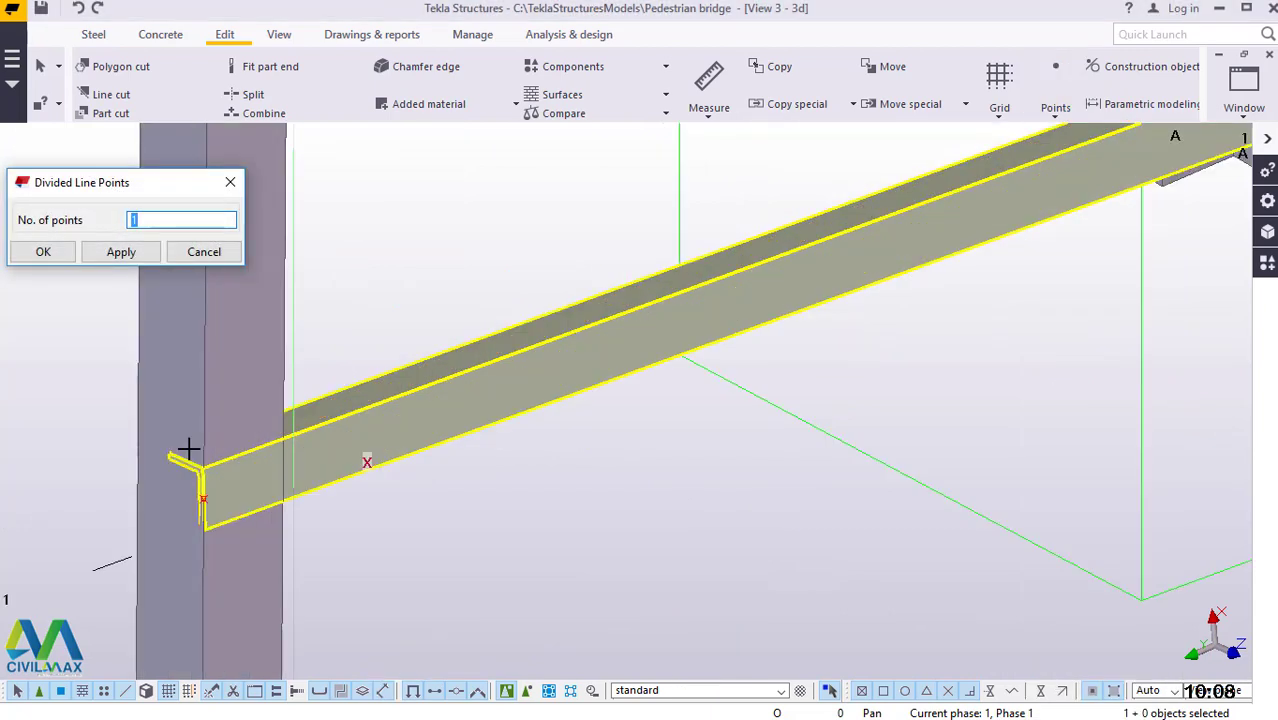
scroll(206, 494, up, 2)
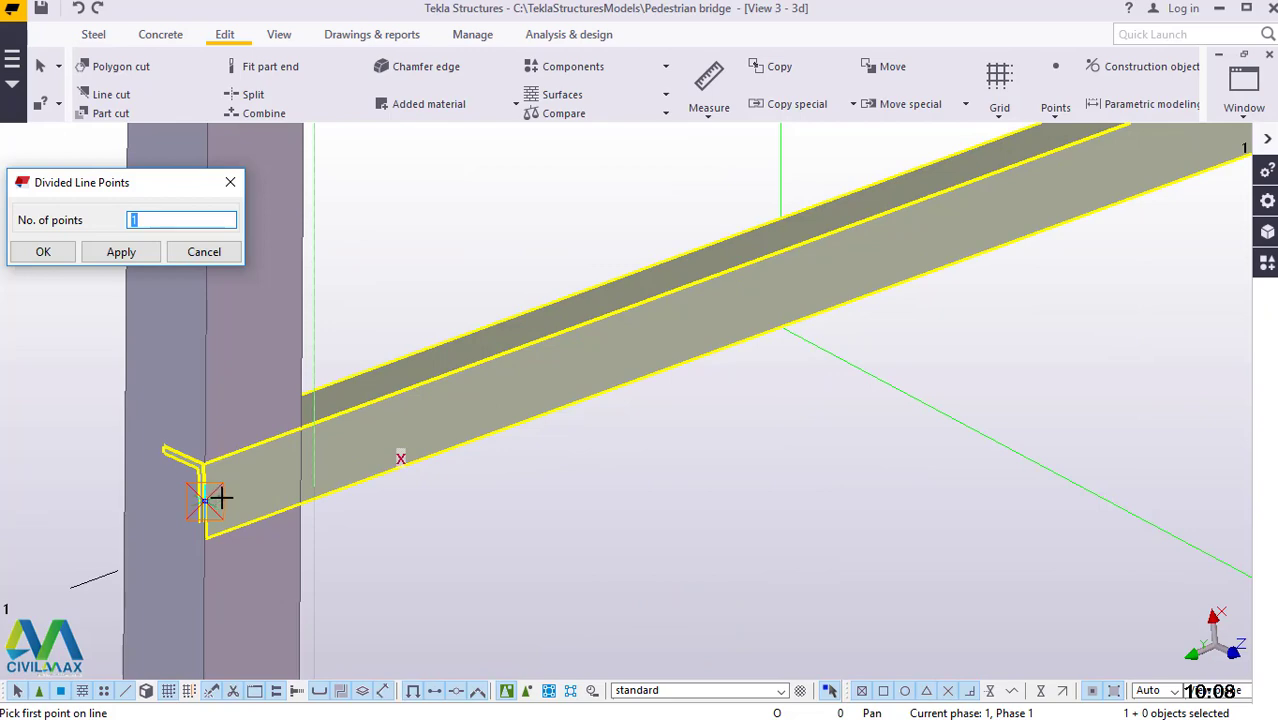
scroll(205, 502, up, 2)
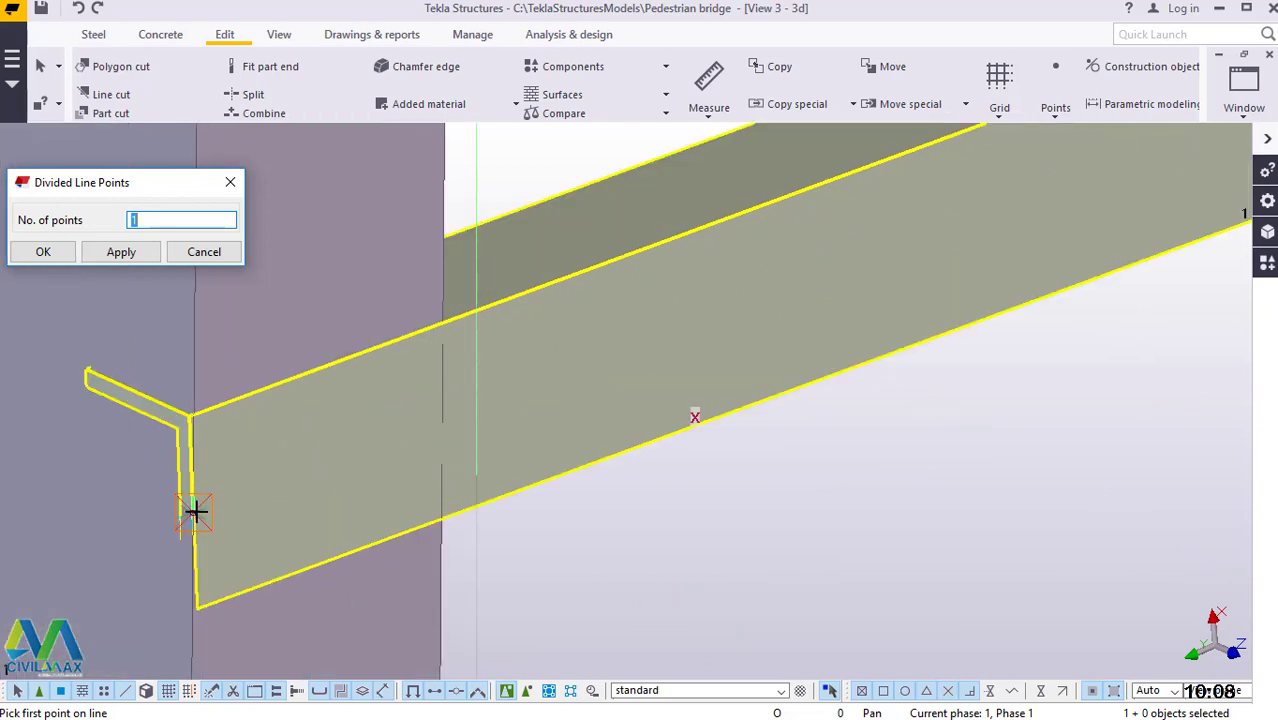
click(195, 511)
scroll(243, 558, down, 2)
scroll(237, 562, down, 3)
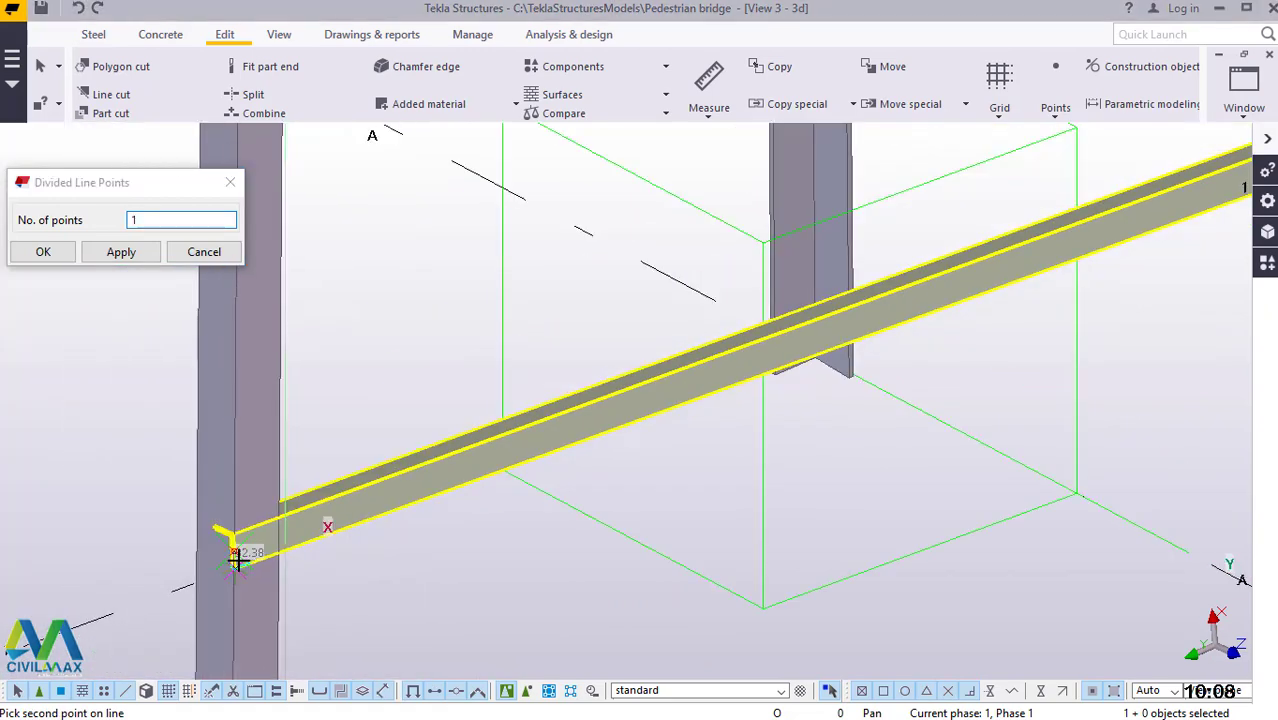
scroll(342, 571, up, 1)
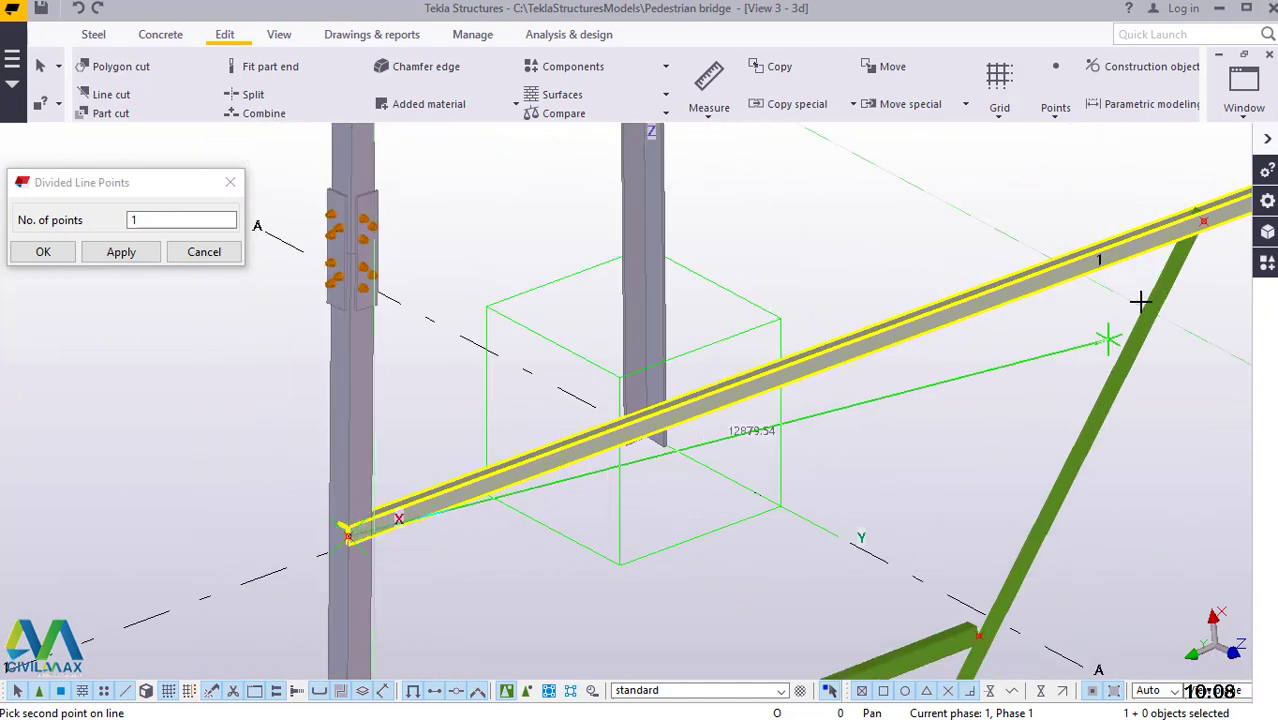
scroll(1227, 200, up, 3)
scroll(1233, 183, up, 2)
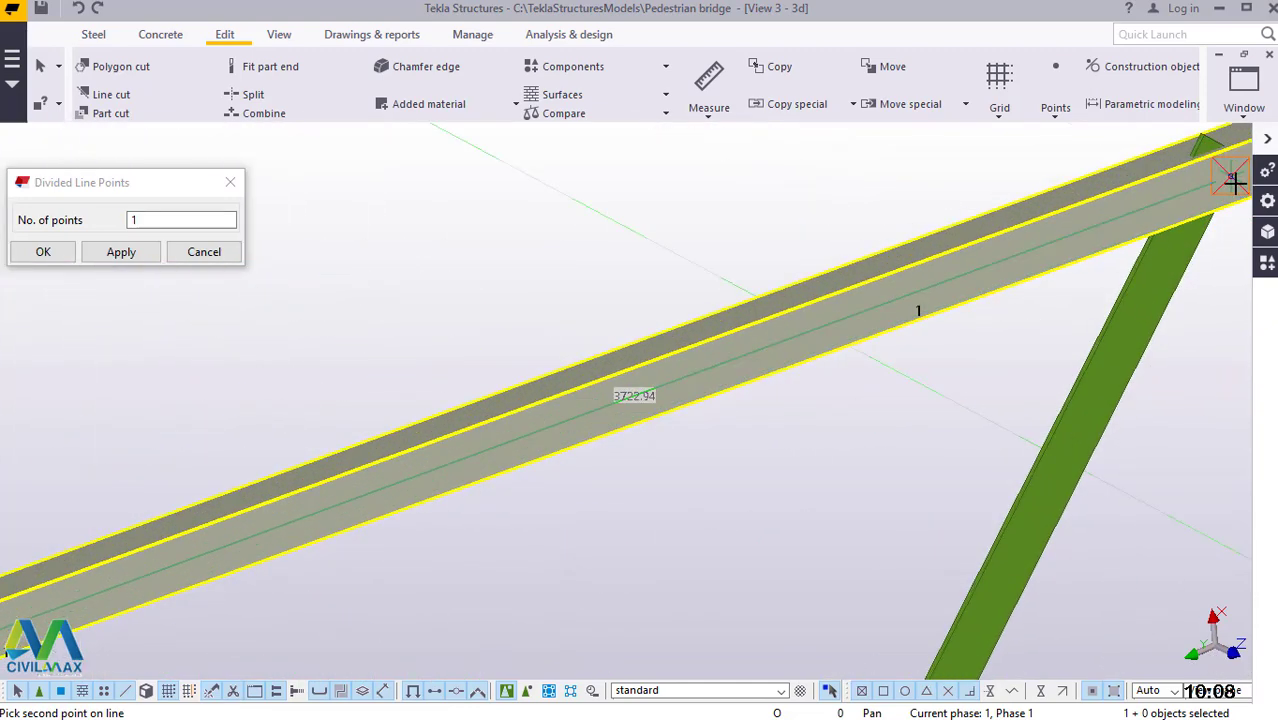
click(1230, 177)
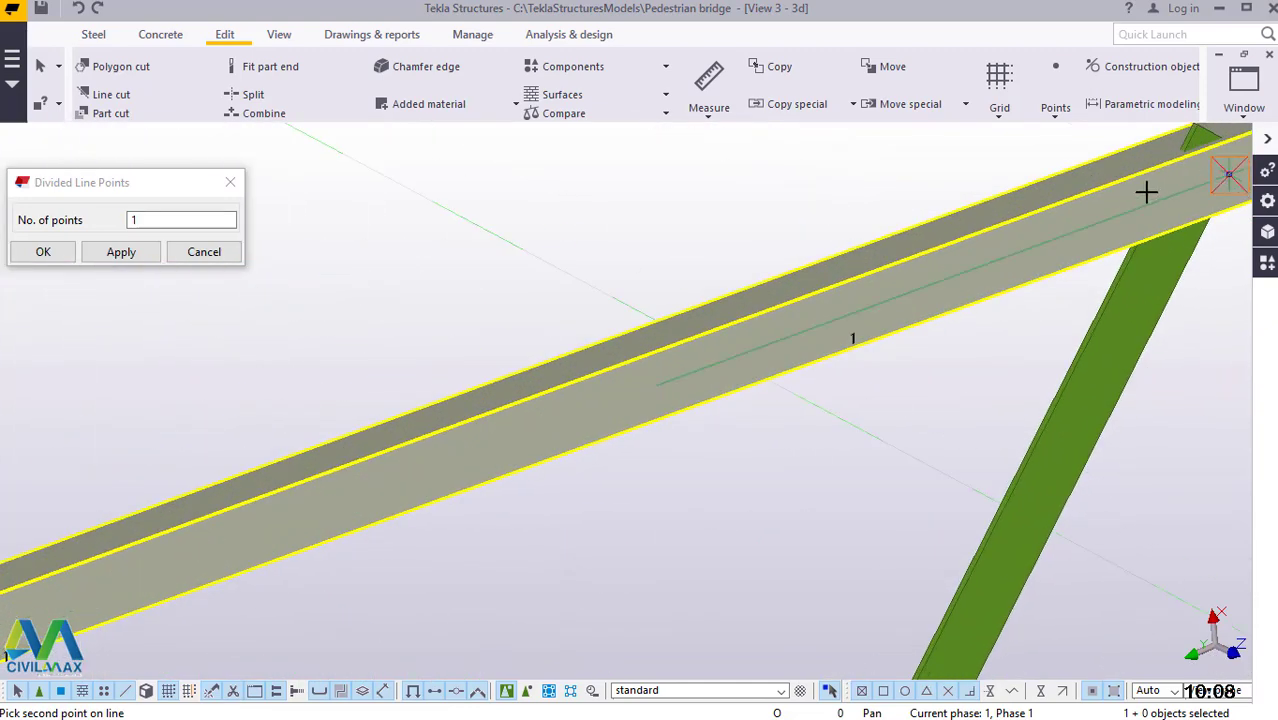
scroll(732, 363, down, 3)
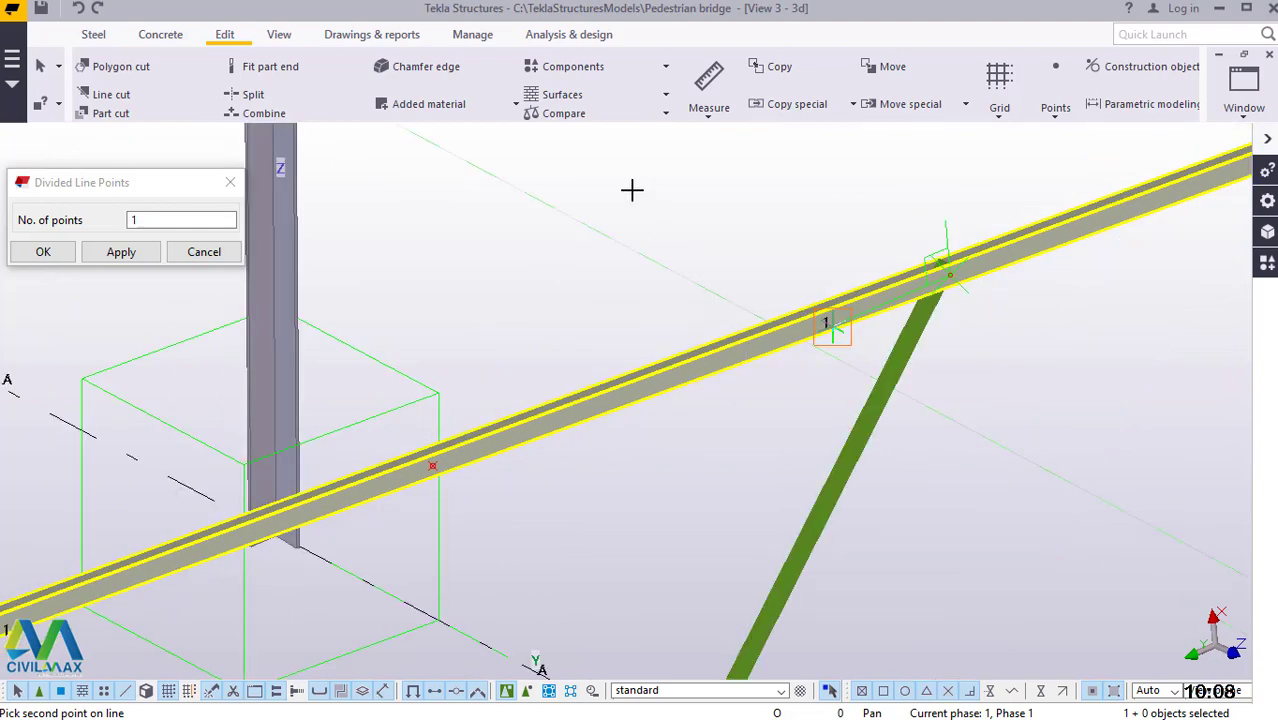
right_click(631, 191)
click(700, 200)
click(118, 252)
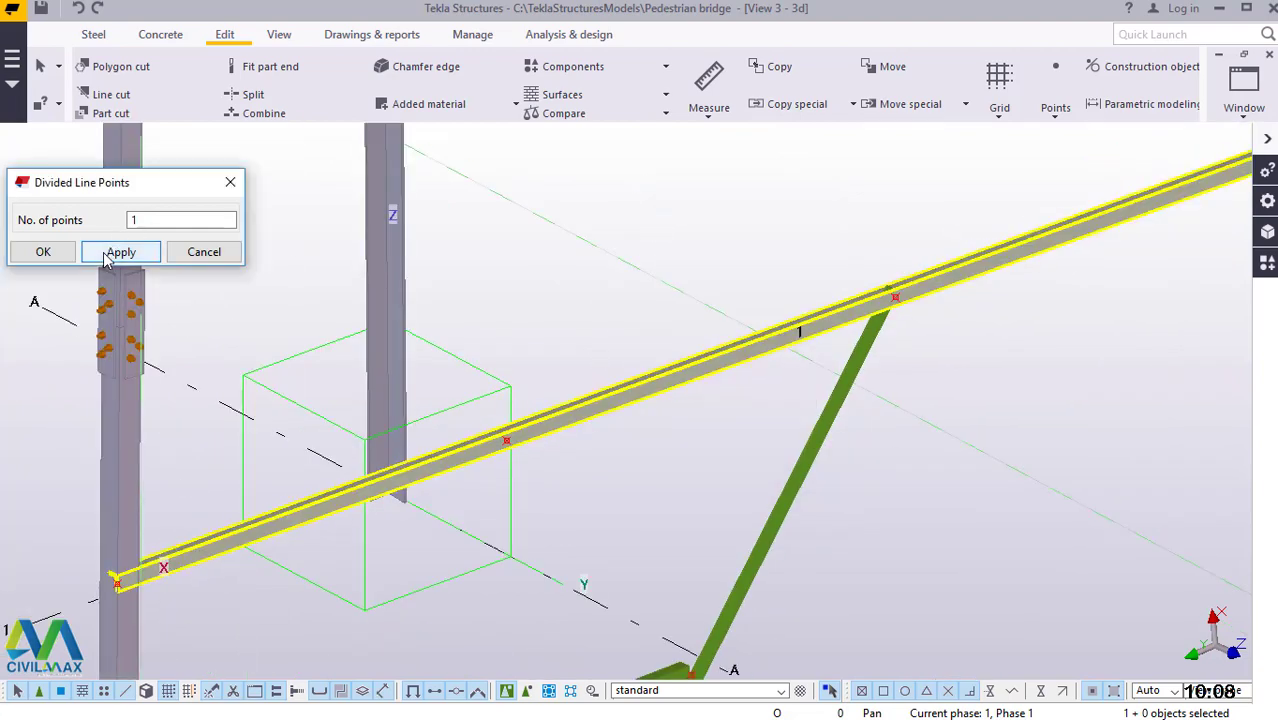
click(46, 252)
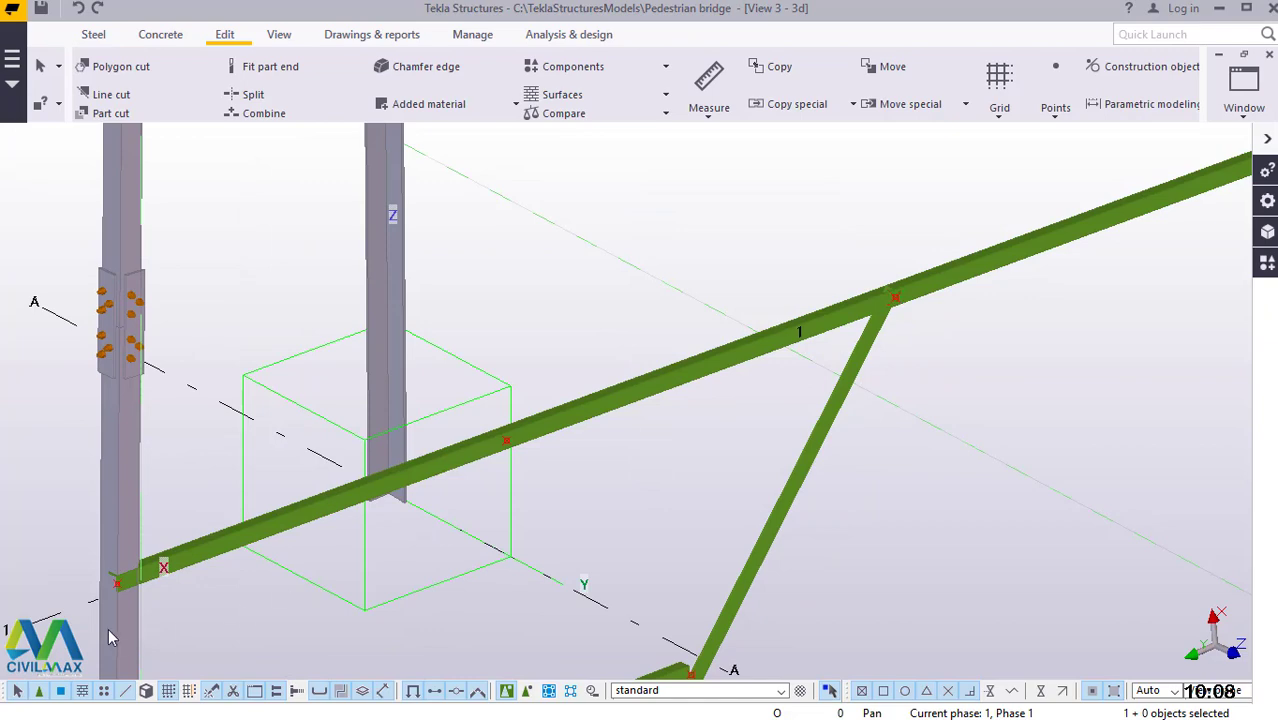
Create a steel beam from the diagonal brace's uppermost division point up to the new division point on the horizontal main brace
scroll(613, 322, down, 3)
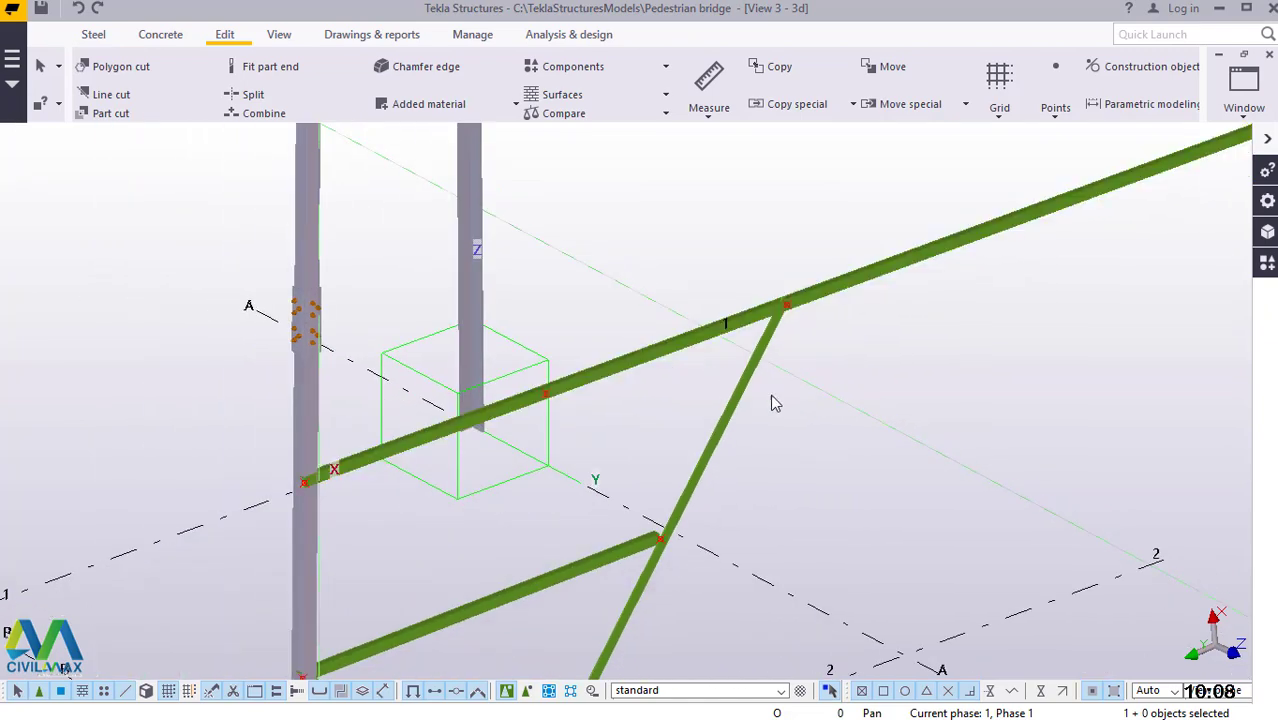
click(90, 35)
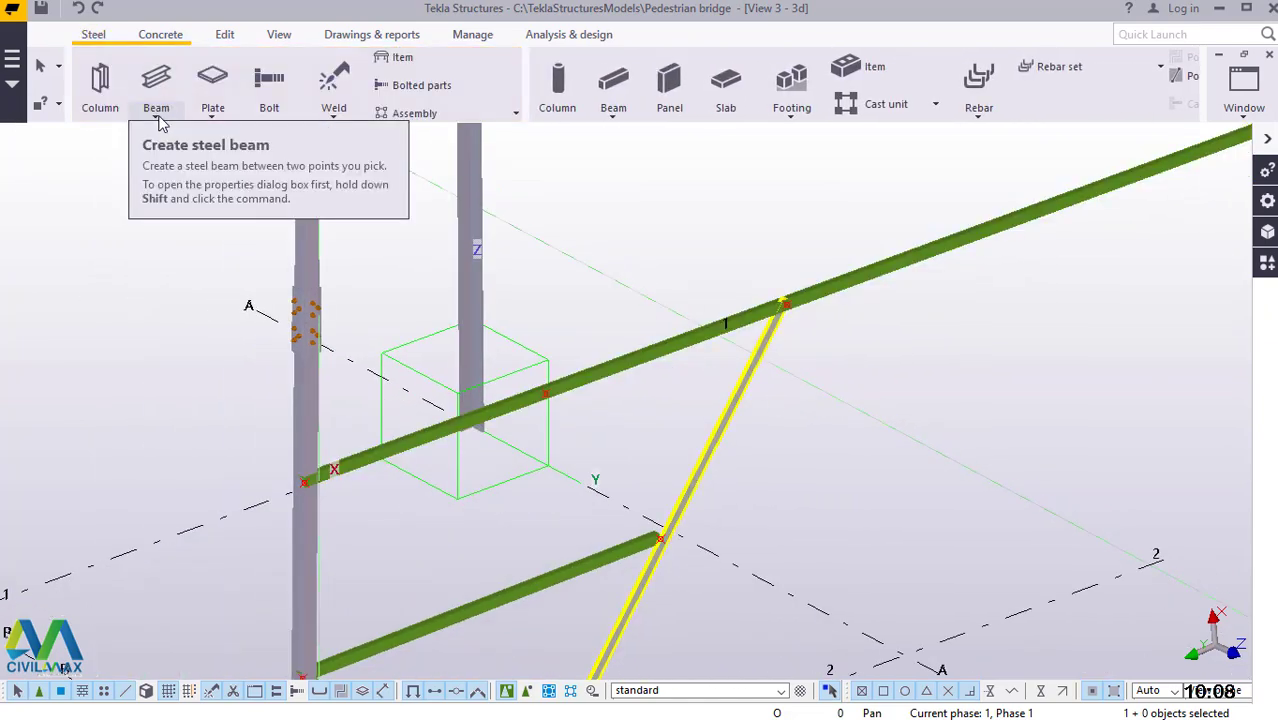
click(156, 118)
click(176, 145)
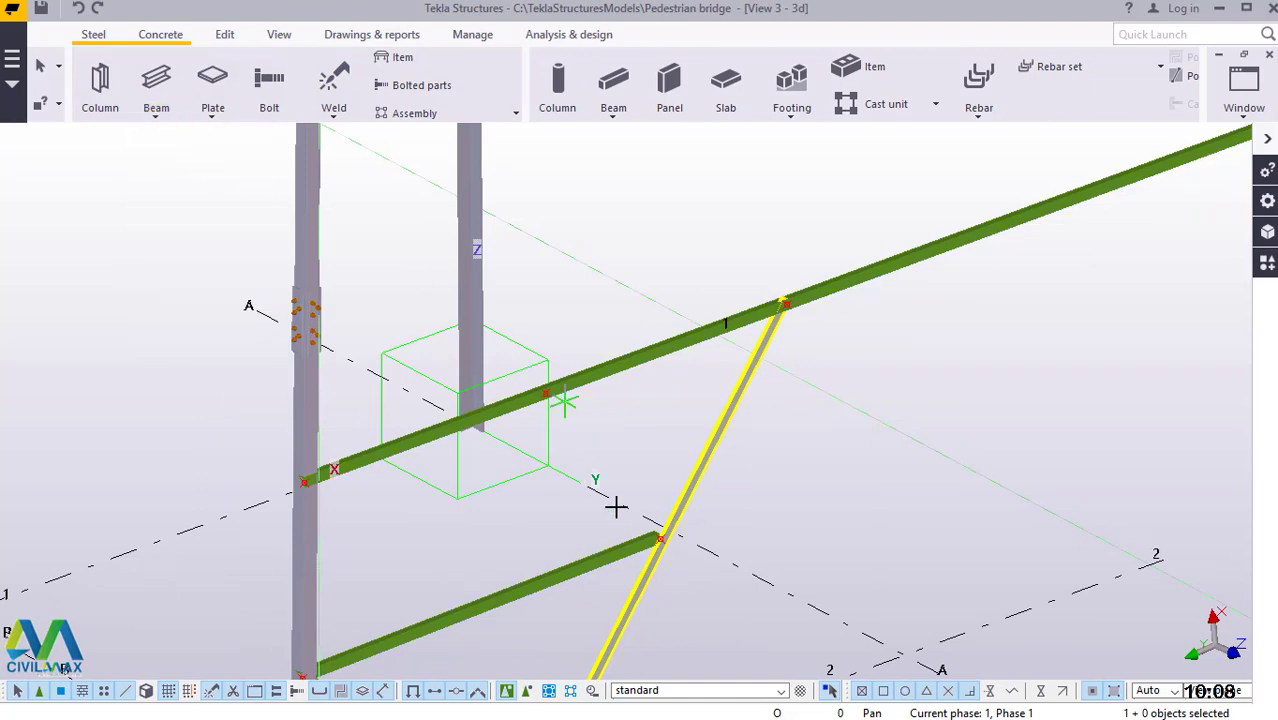
scroll(660, 545, up, 5)
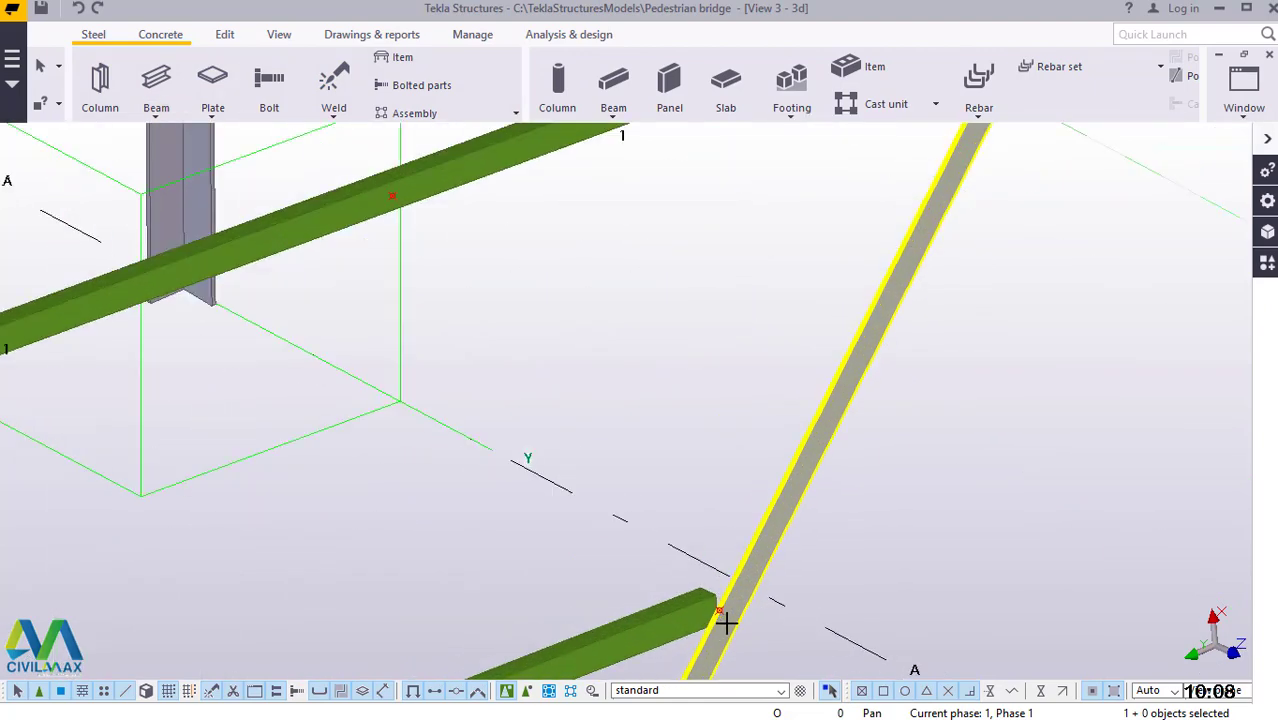
scroll(728, 612, up, 2)
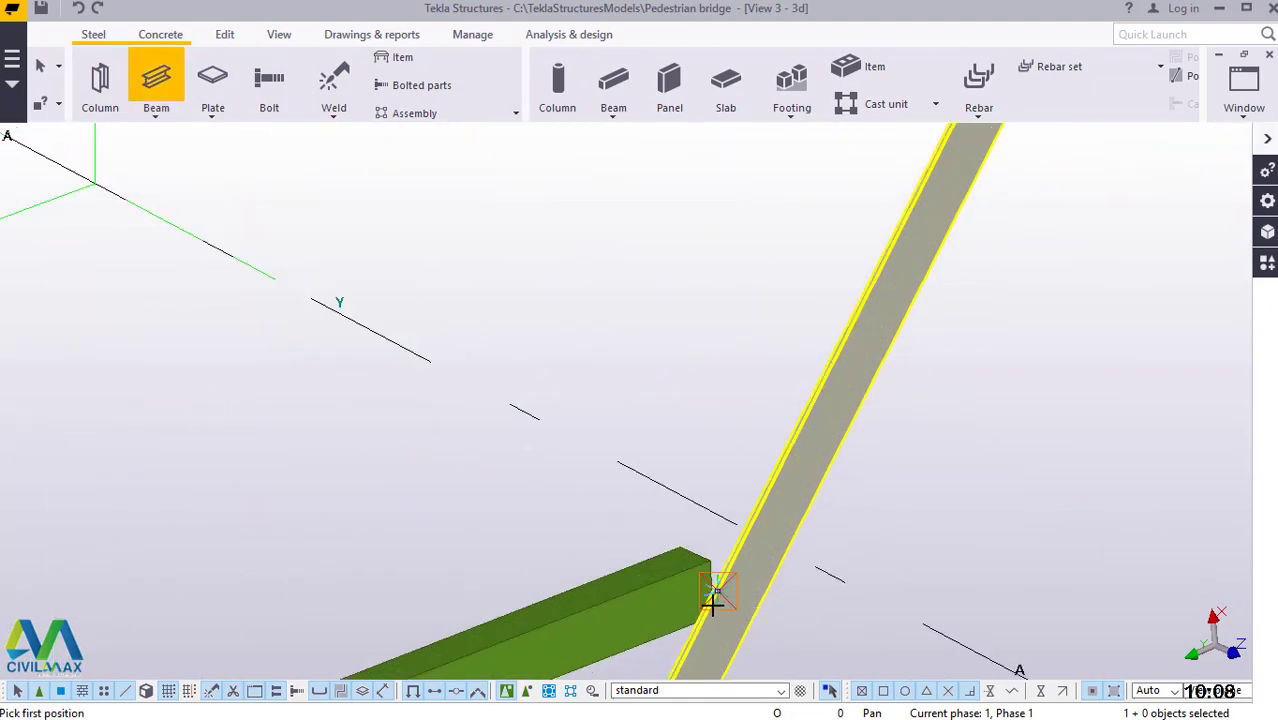
click(713, 592)
scroll(713, 592, down, 3)
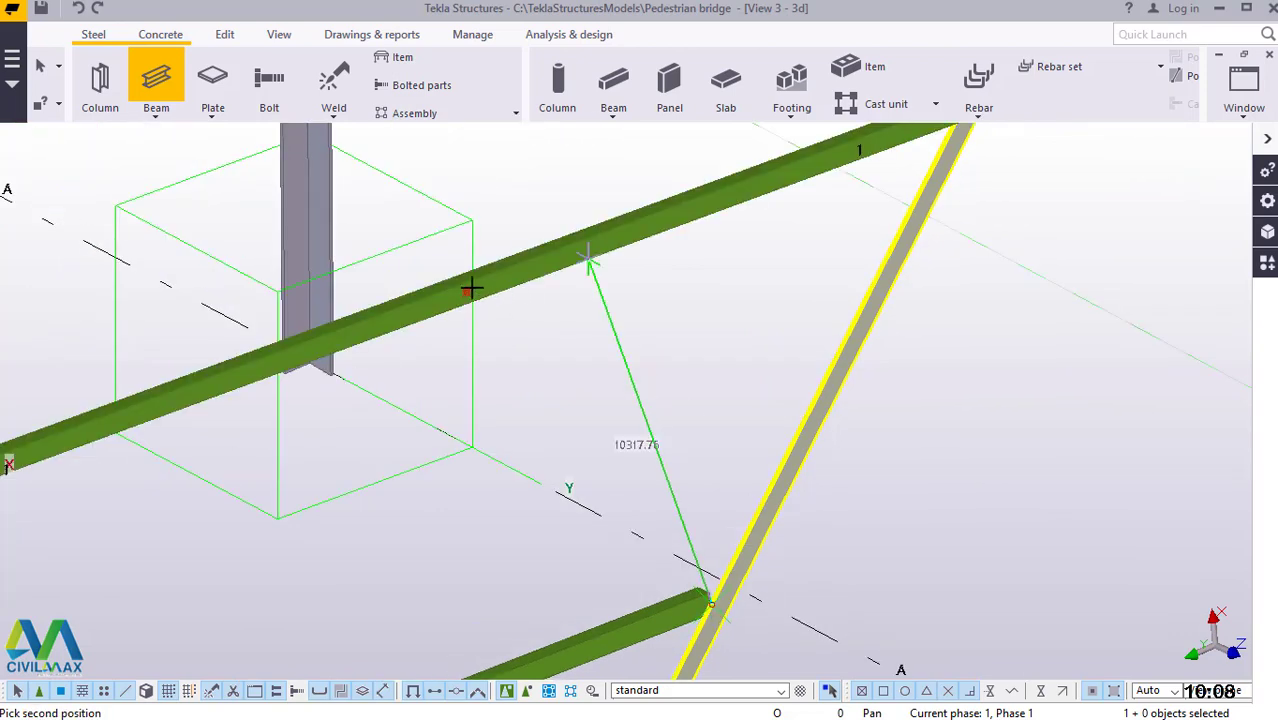
scroll(465, 288, up, 5)
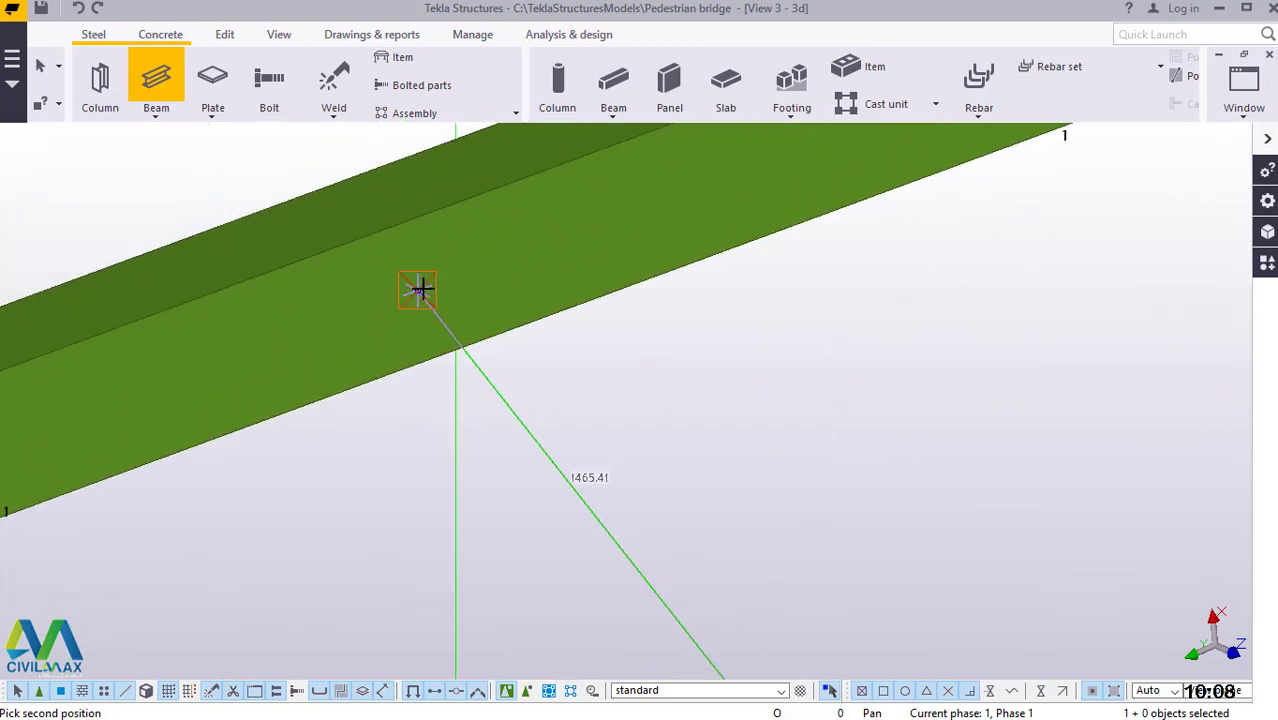
click(418, 289)
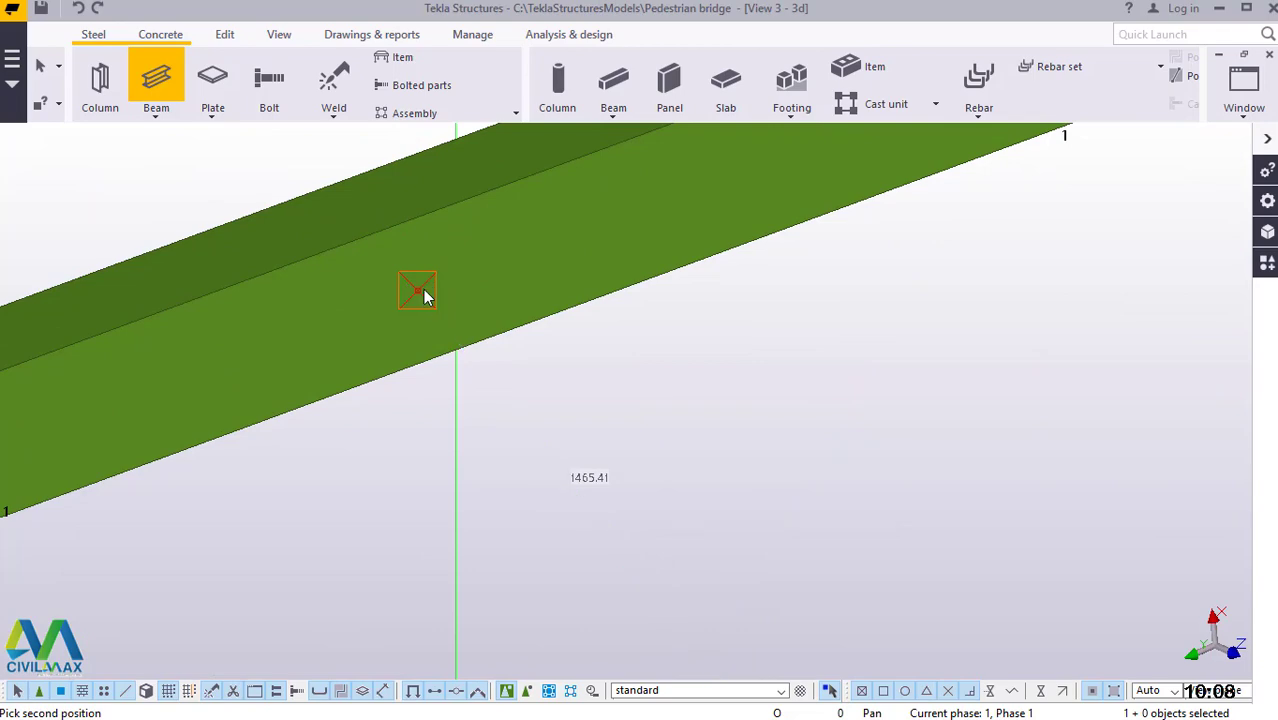
right_click(455, 256)
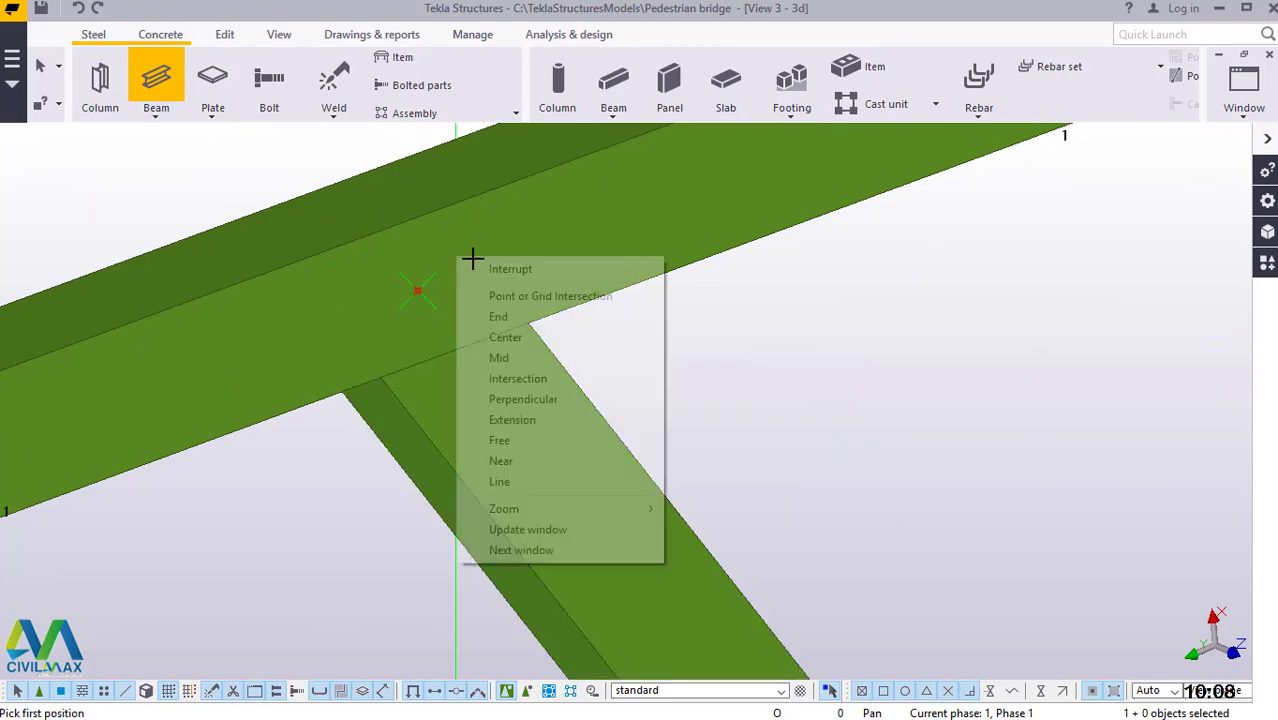
click(505, 268)
click(450, 316)
Examine the bracing between the C-3 column leg, the diagonal brace and the horizontal main brace, down to the column base
scroll(450, 316, down, 1)
scroll(450, 316, down, 8)
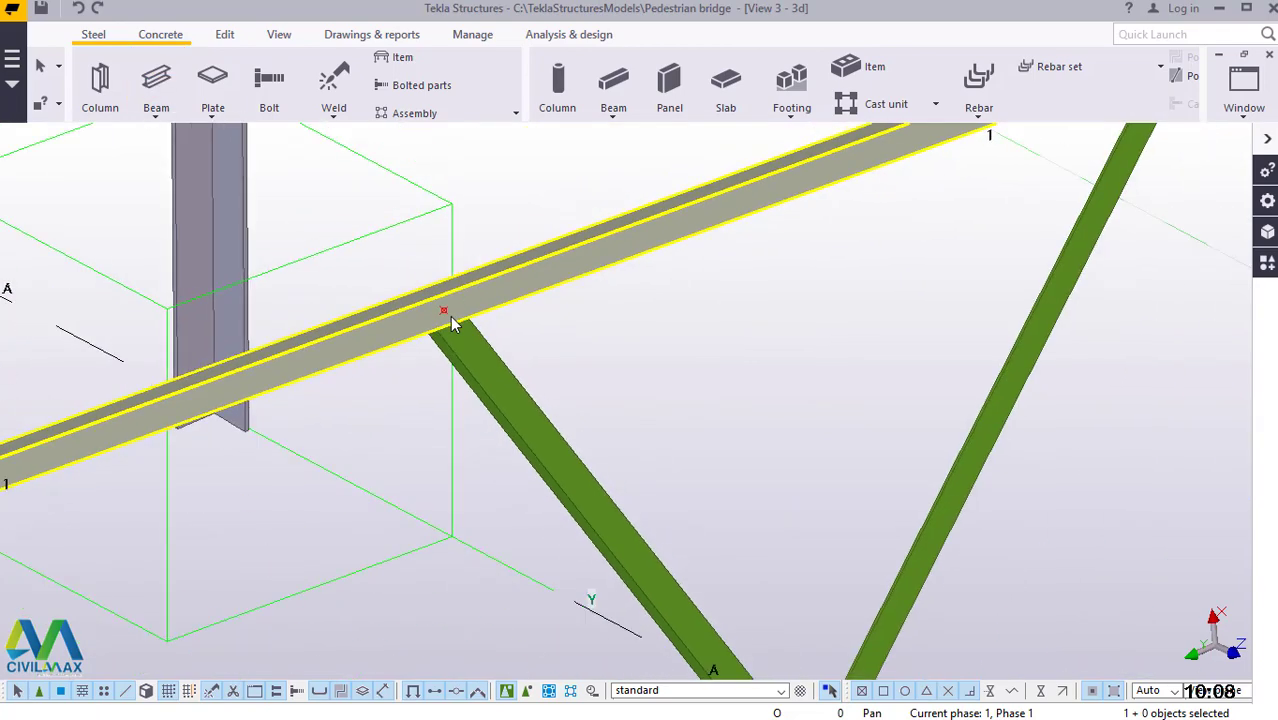
scroll(495, 320, down, 2)
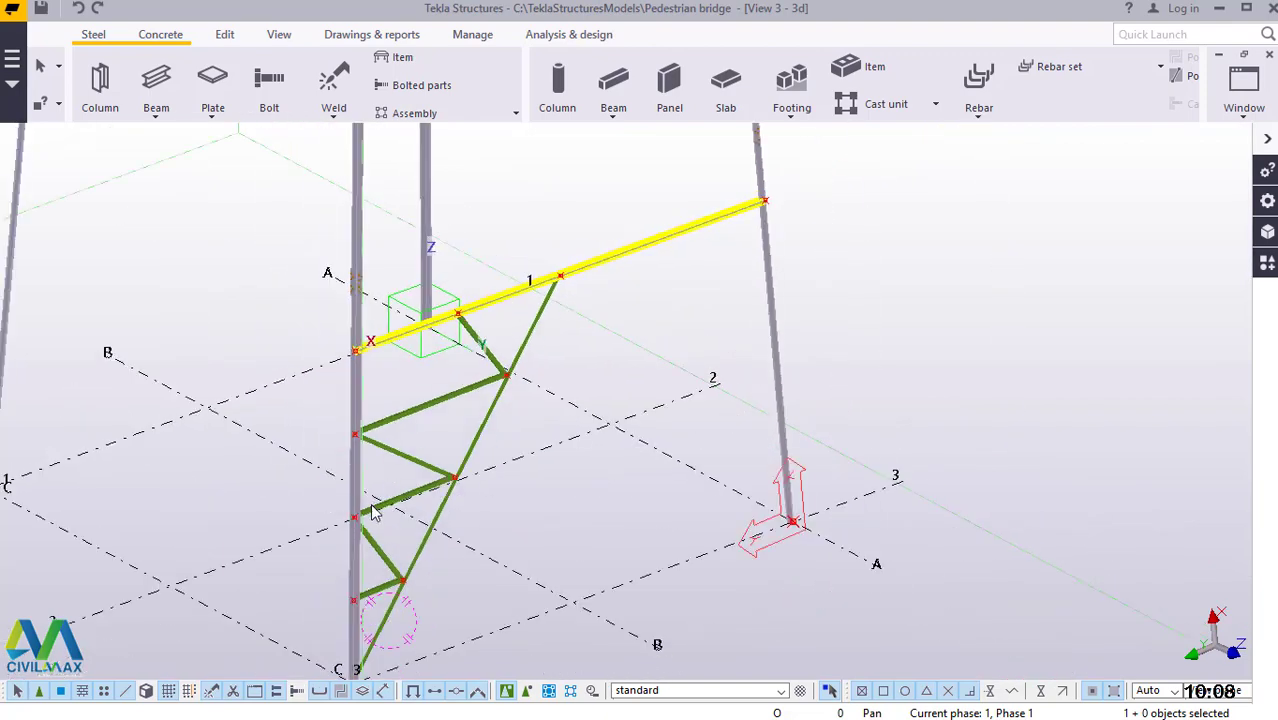
click(551, 337)
scroll(545, 348, down, 2)
scroll(435, 570, up, 3)
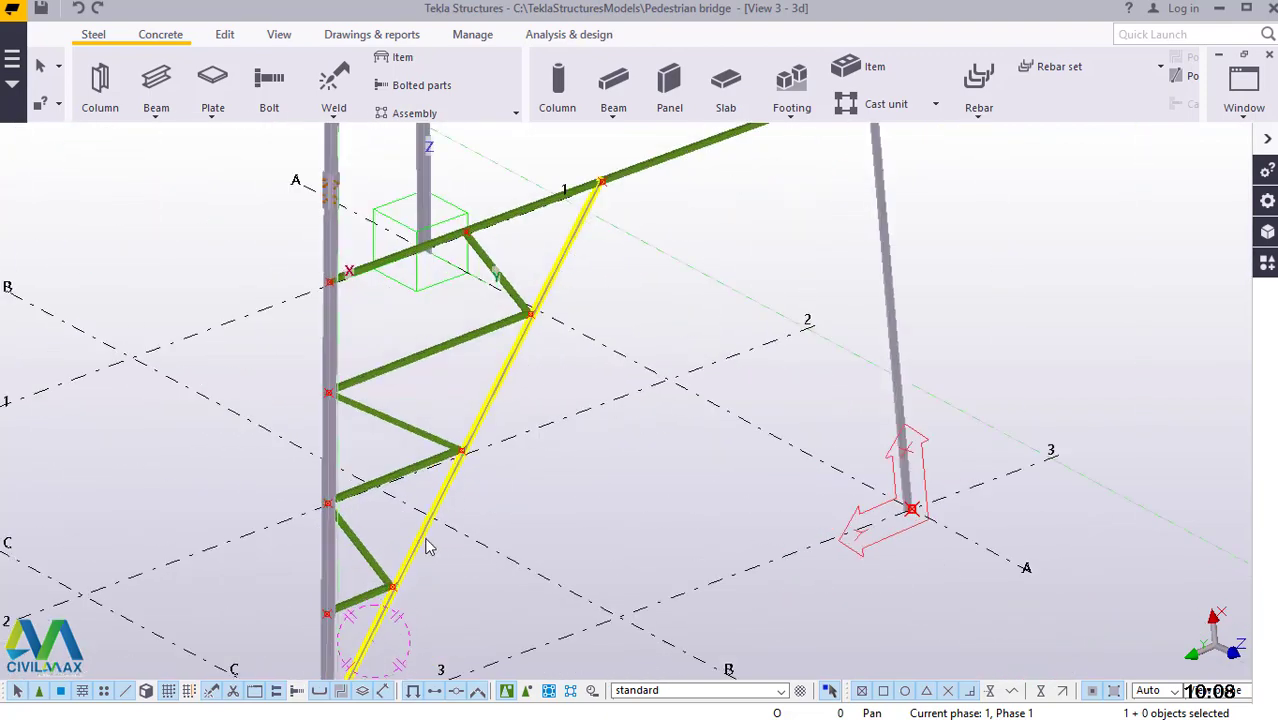
scroll(440, 316, down, 2)
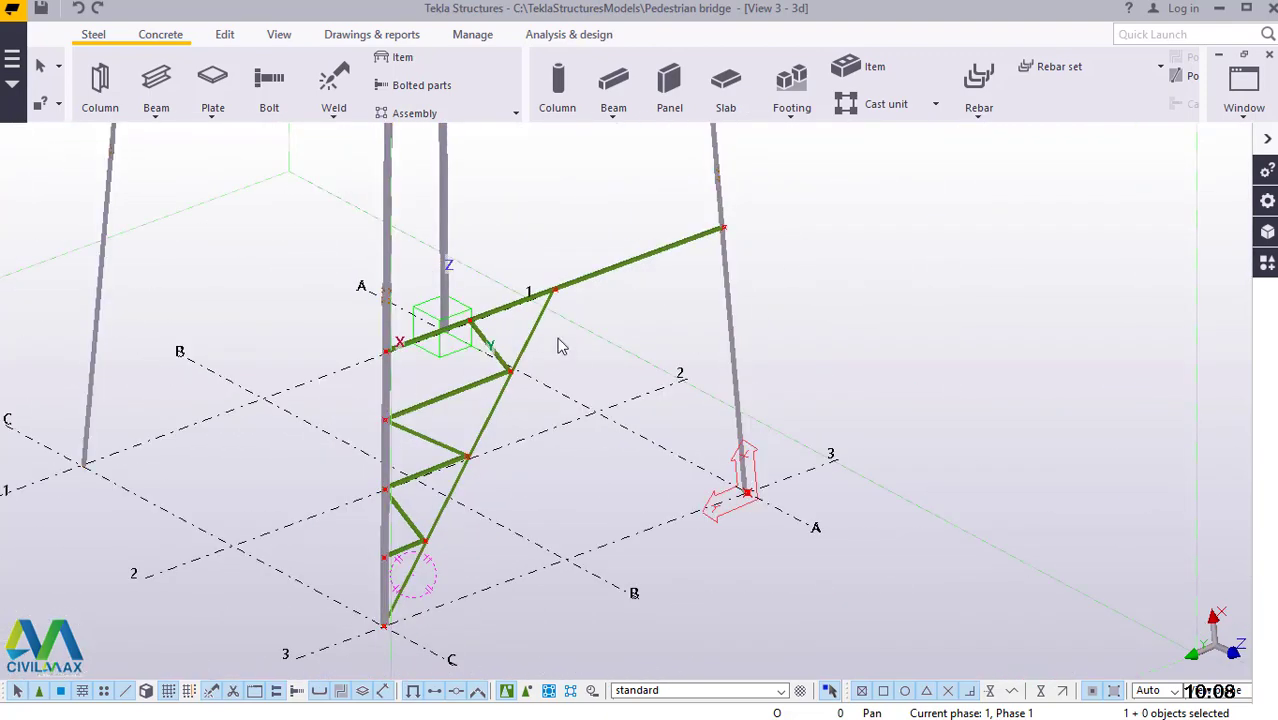
scroll(472, 588, up, 4)
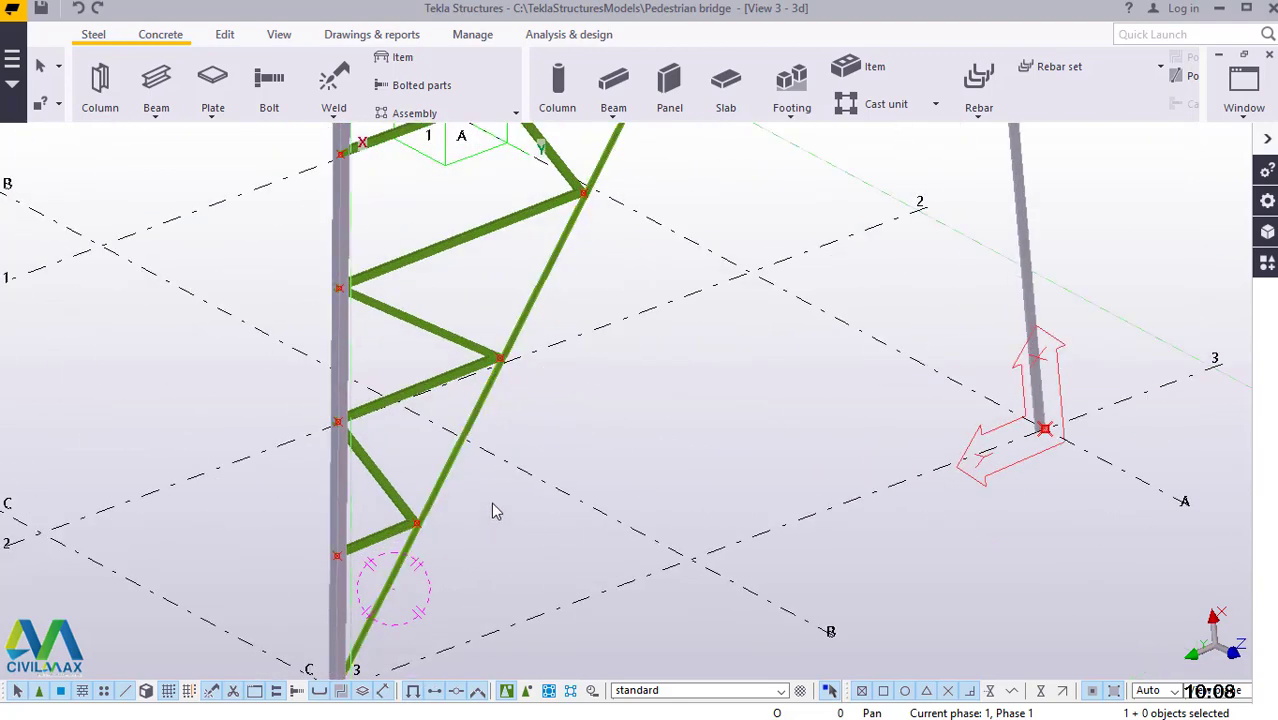
scroll(437, 514, down, 2)
scroll(371, 606, up, 5)
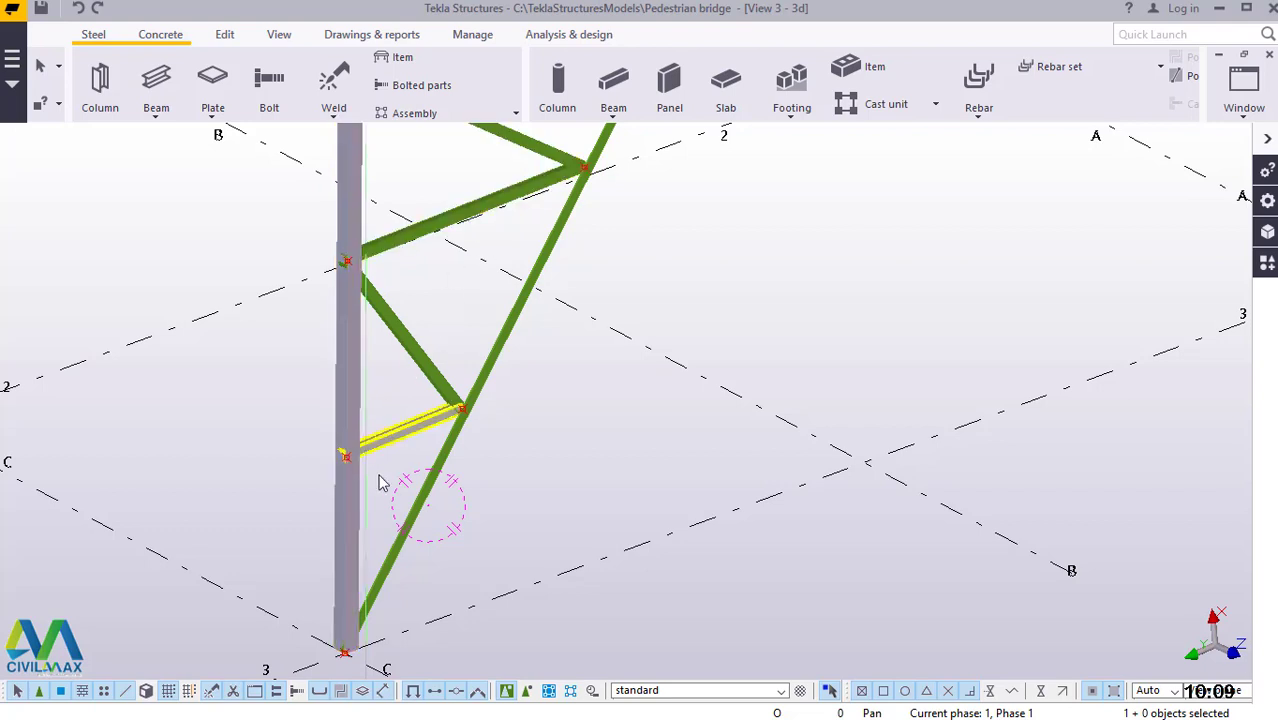
Start the Bolted gusset (11) connection from the component search results for "11"
click(420, 470)
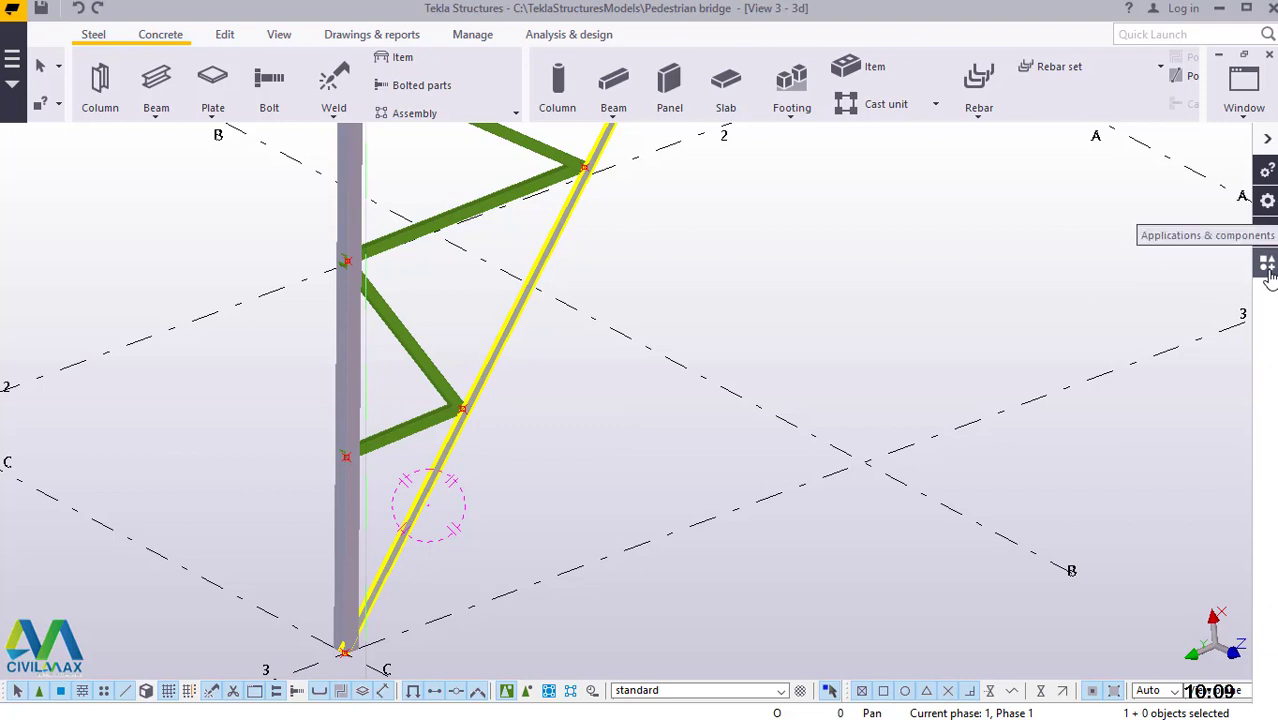
click(1266, 264)
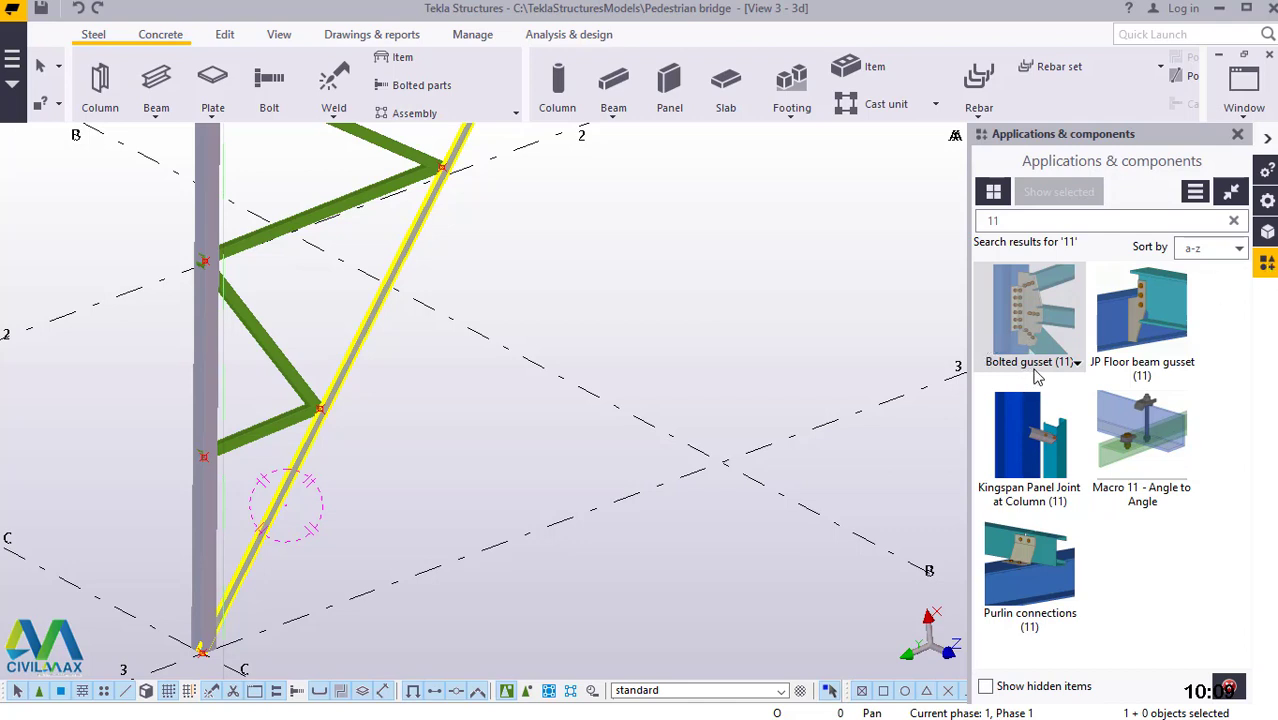
click(1005, 221)
double_click(998, 223)
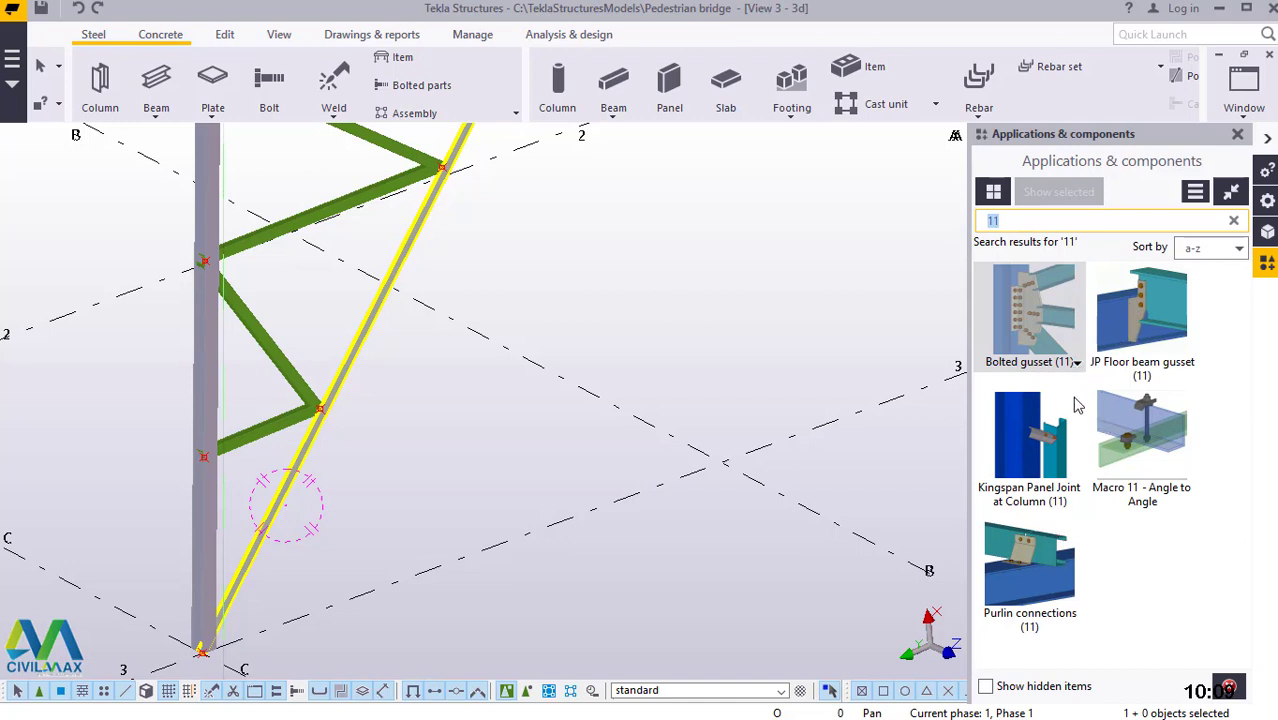
click(1052, 325)
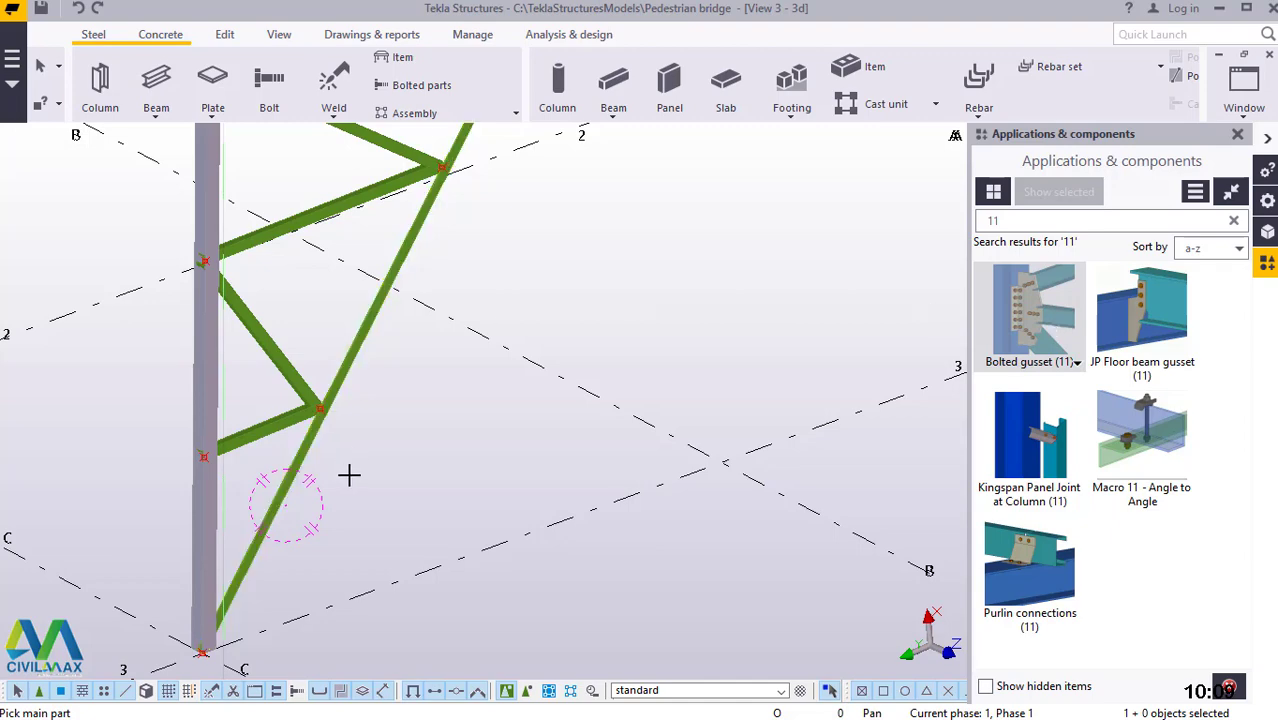
scroll(360, 450, down, 4)
scroll(290, 545, up, 5)
scroll(214, 607, up, 6)
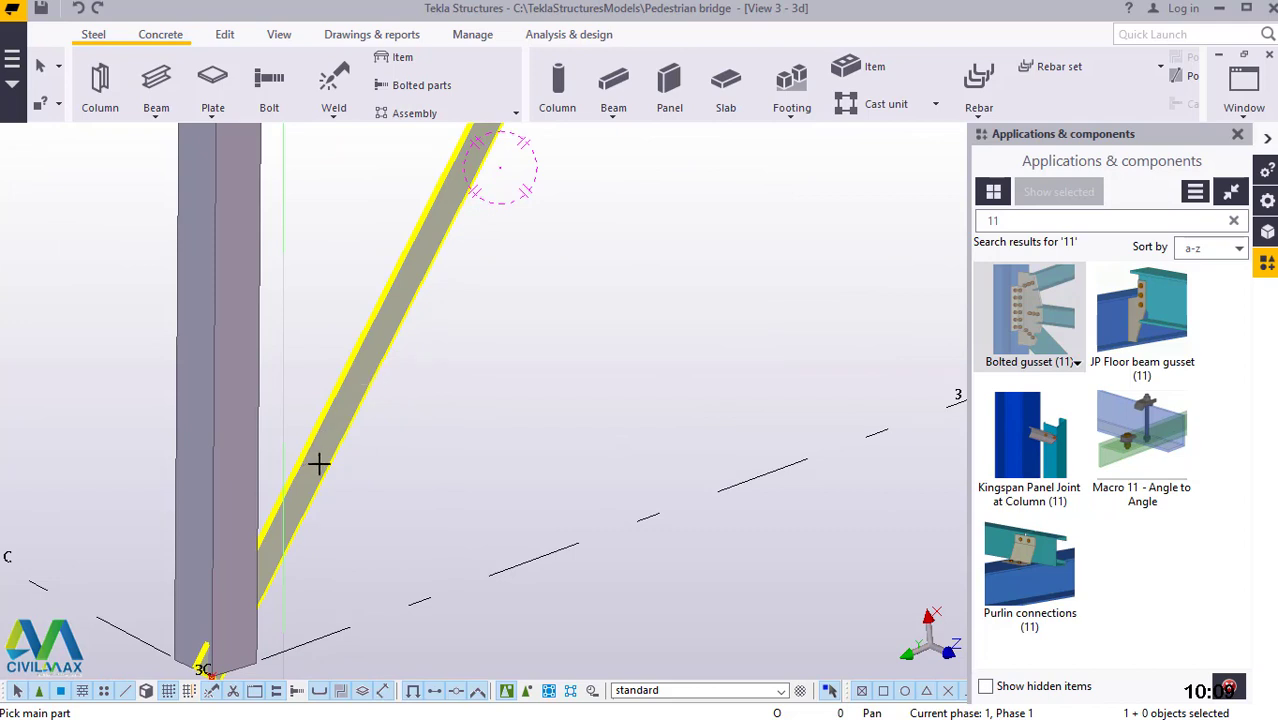
click(294, 516)
scroll(280, 529, down, 3)
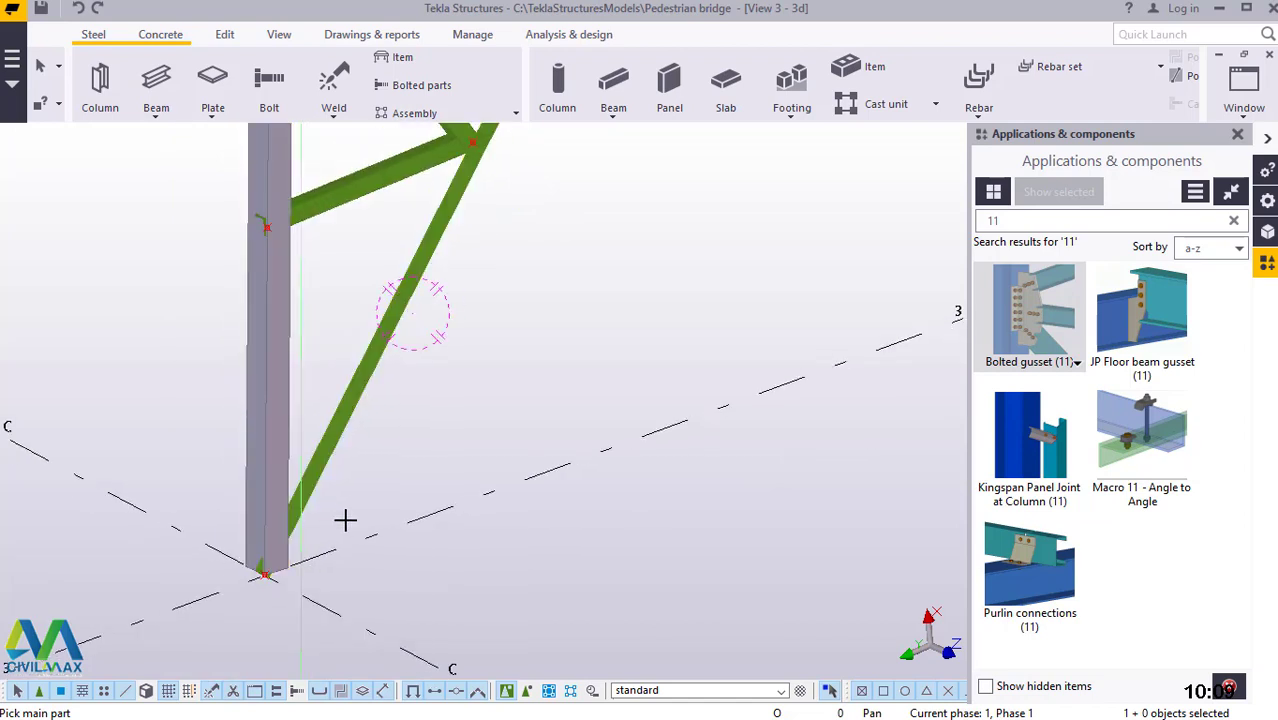
scroll(265, 525, up, 3)
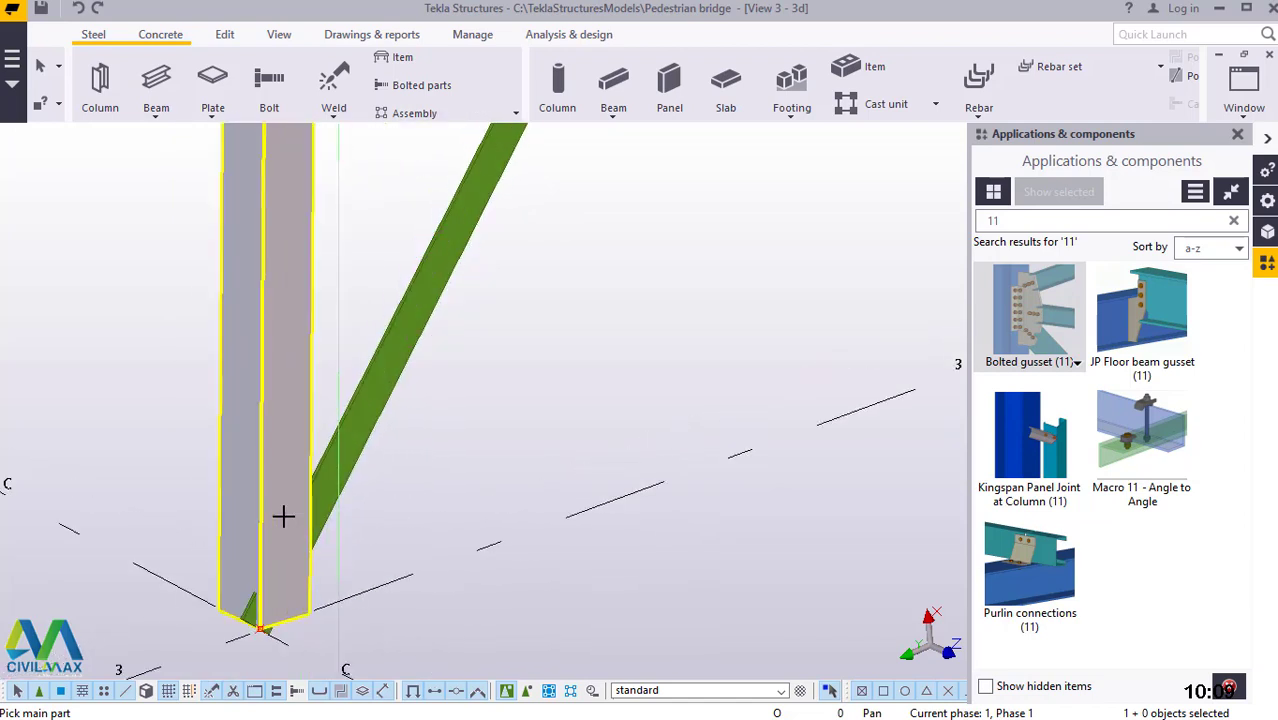
scroll(283, 516, up, 3)
click(286, 430)
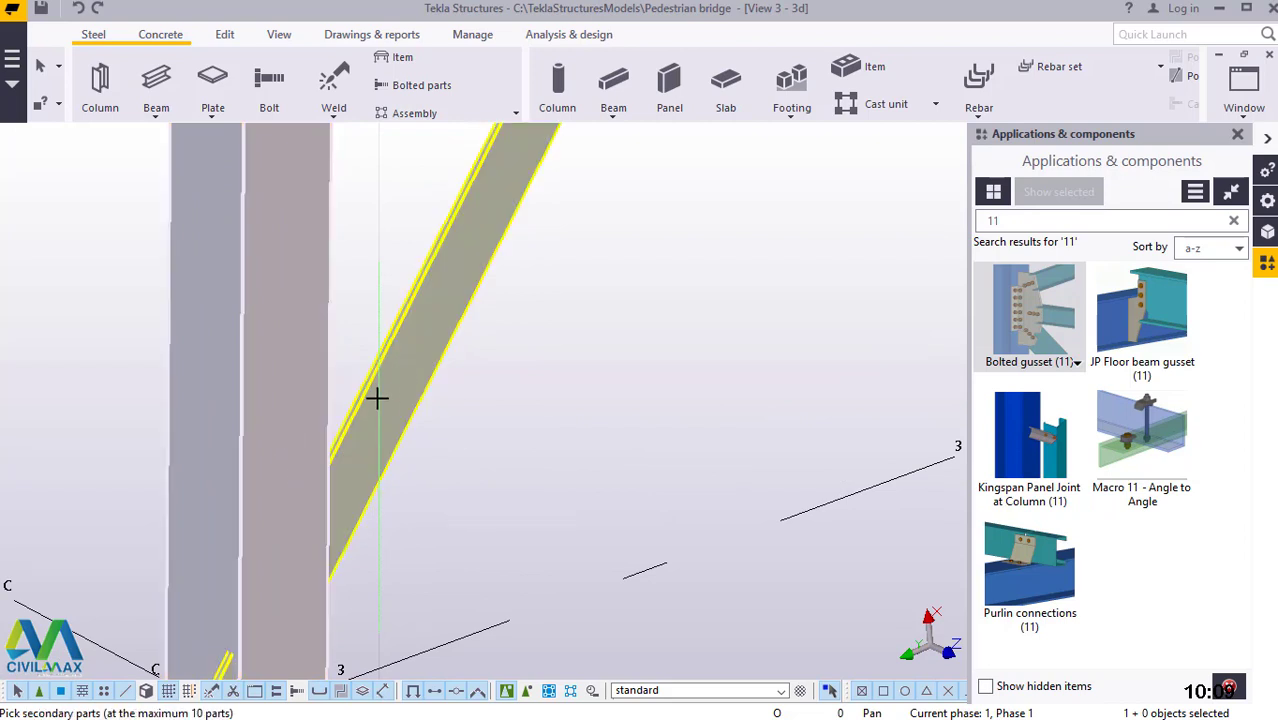
scroll(374, 397, down, 5)
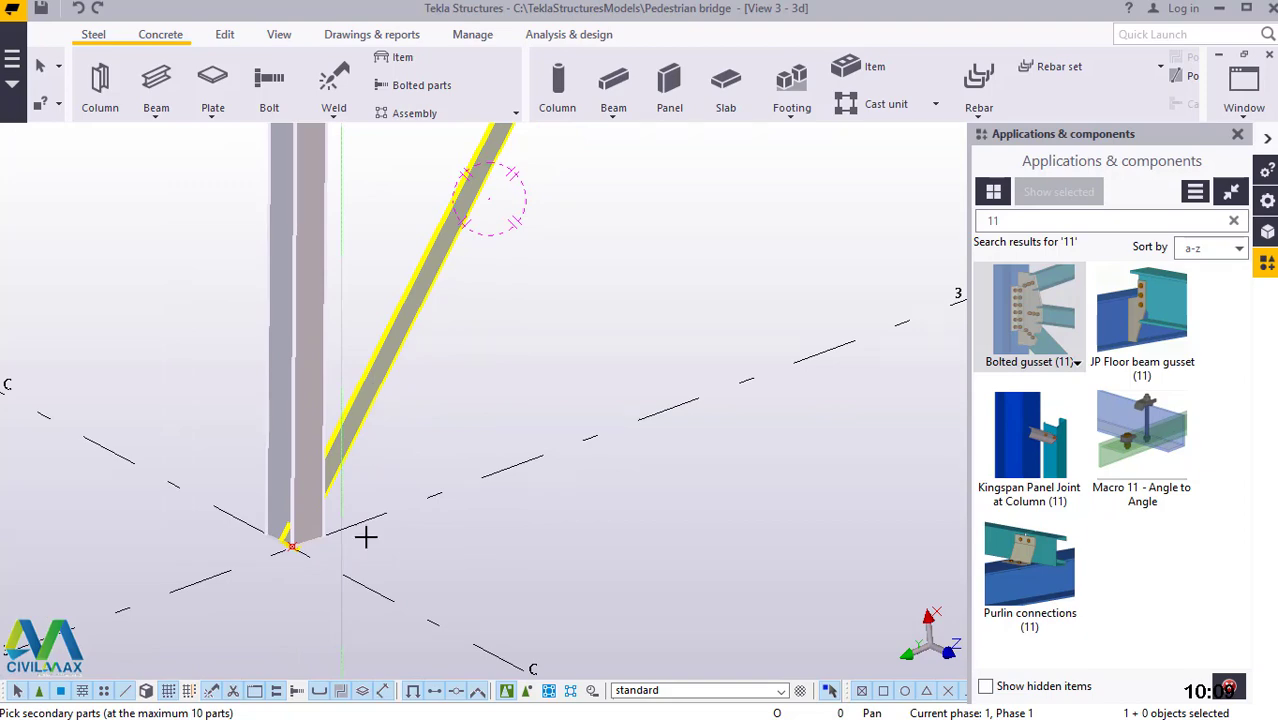
scroll(364, 540, down, 6)
scroll(364, 546, down, 4)
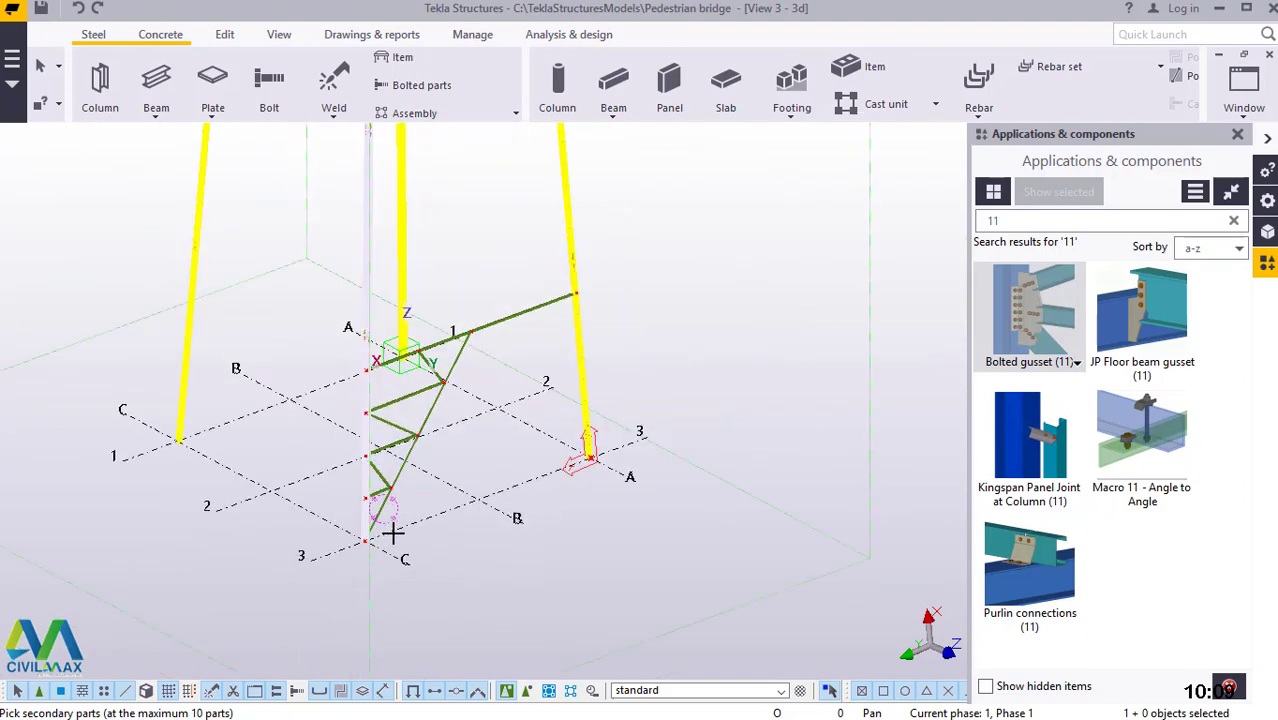
scroll(460, 400, down, 2)
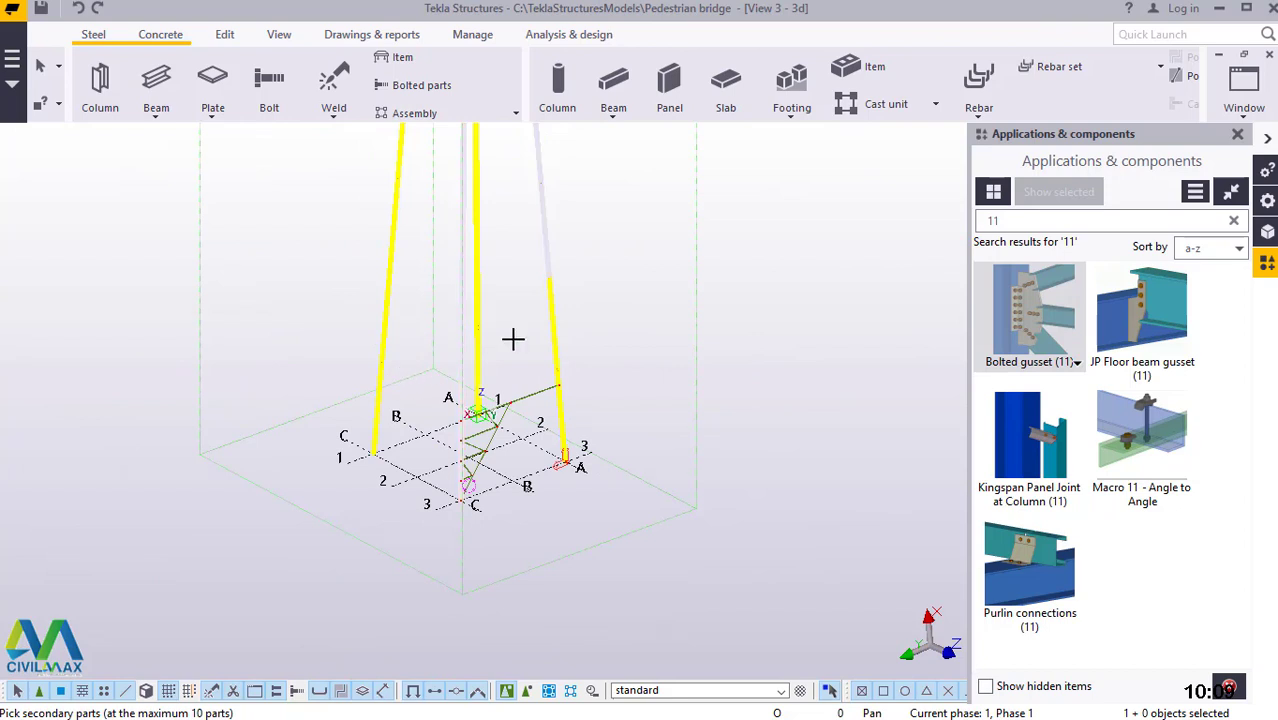
scroll(565, 299, up, 1)
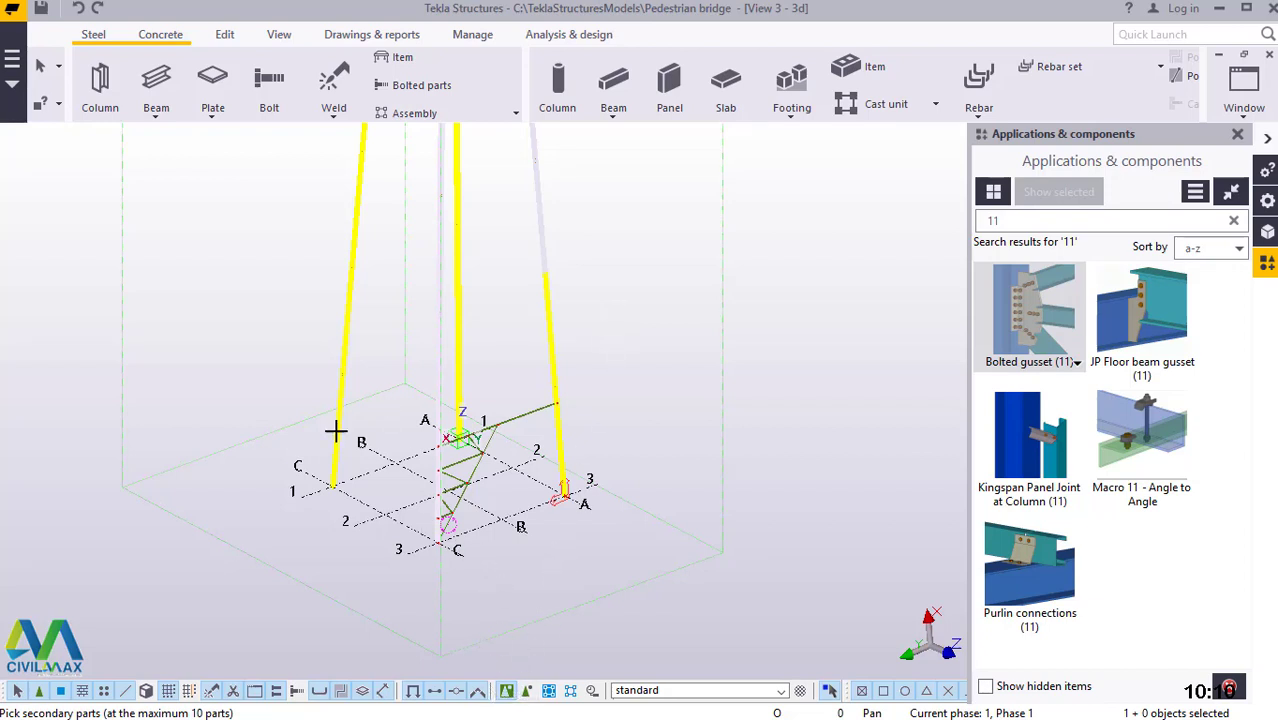
Set selection to pick individual objects inside components rather than whole components, and end the running connection command
click(527, 691)
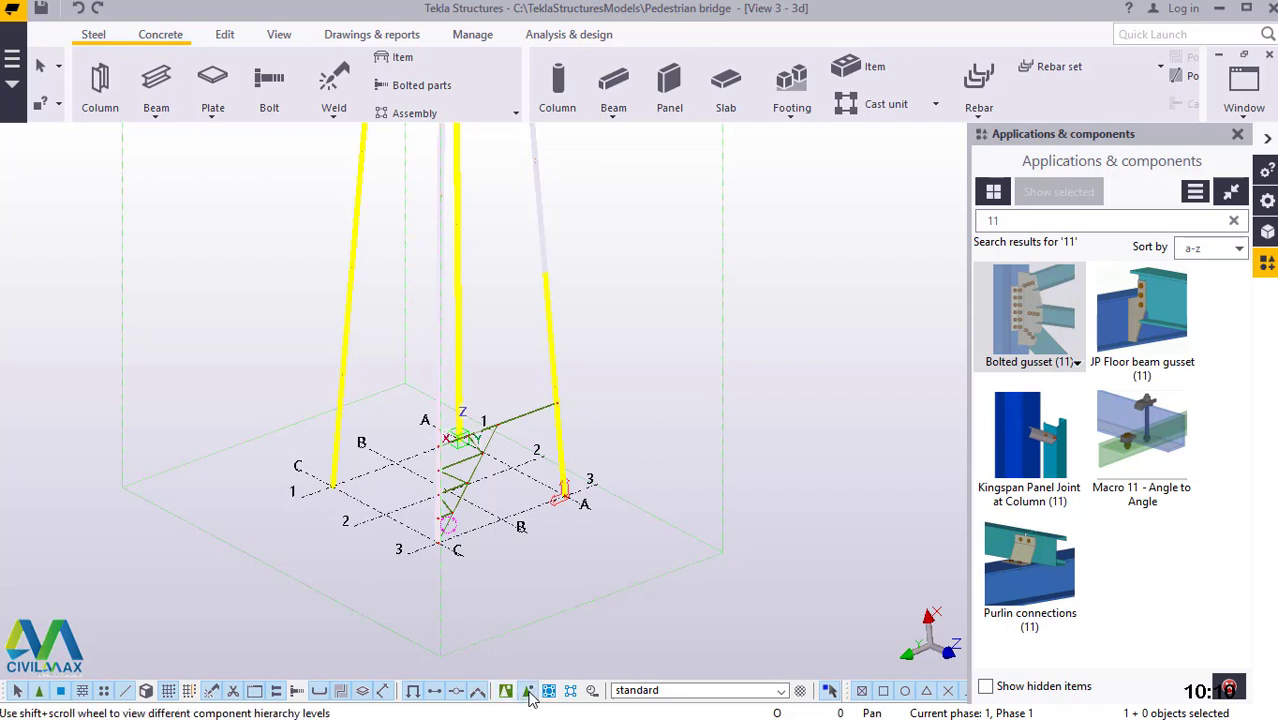
right_click(633, 277)
click(670, 286)
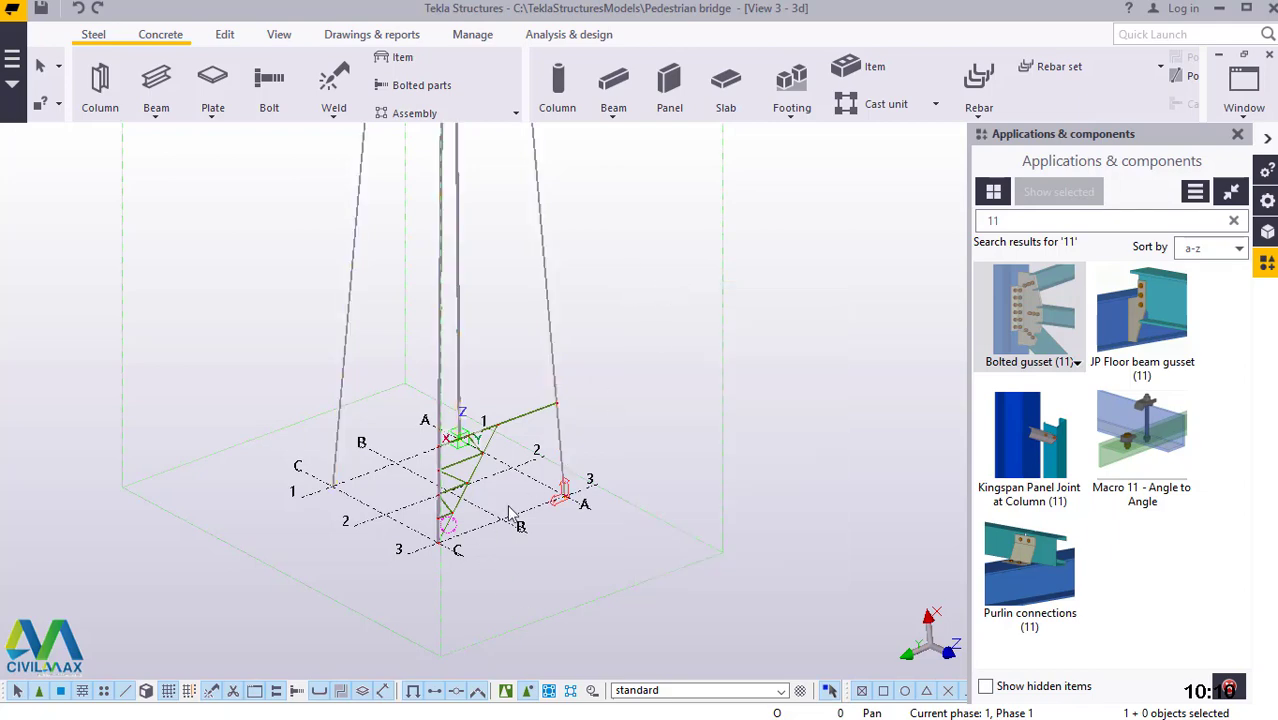
scroll(415, 550, up, 10)
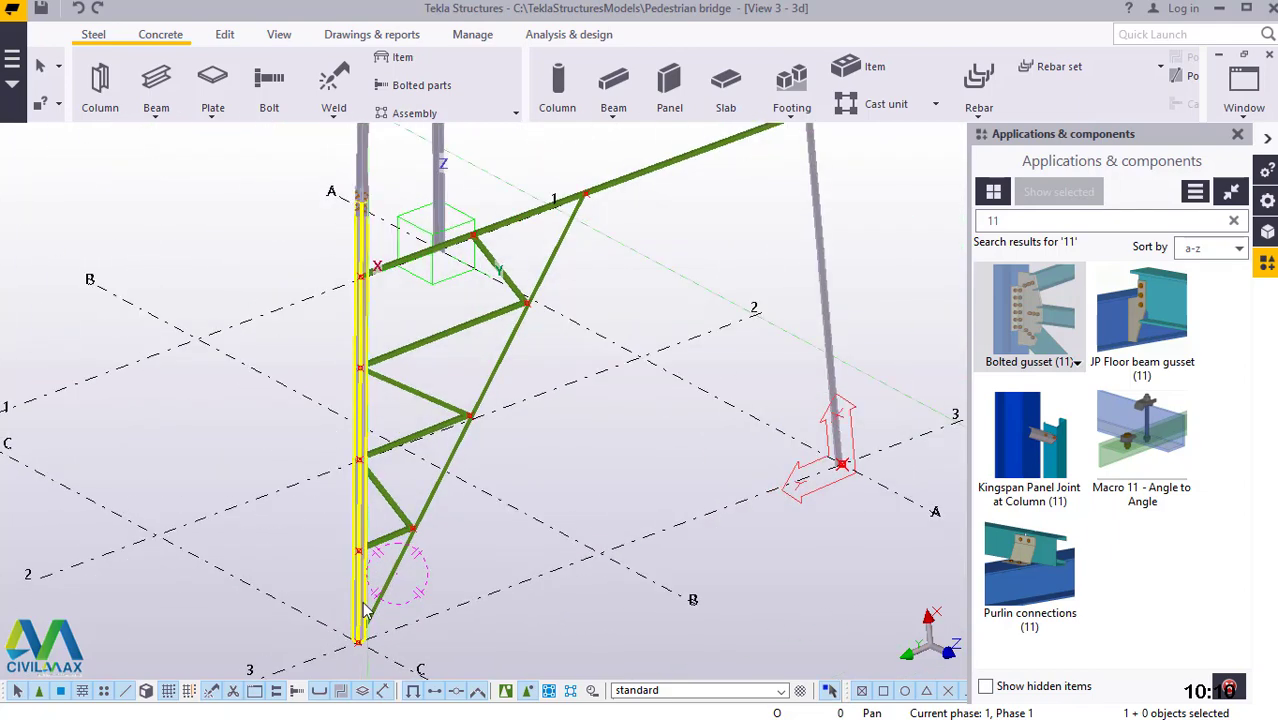
scroll(362, 608, down, 3)
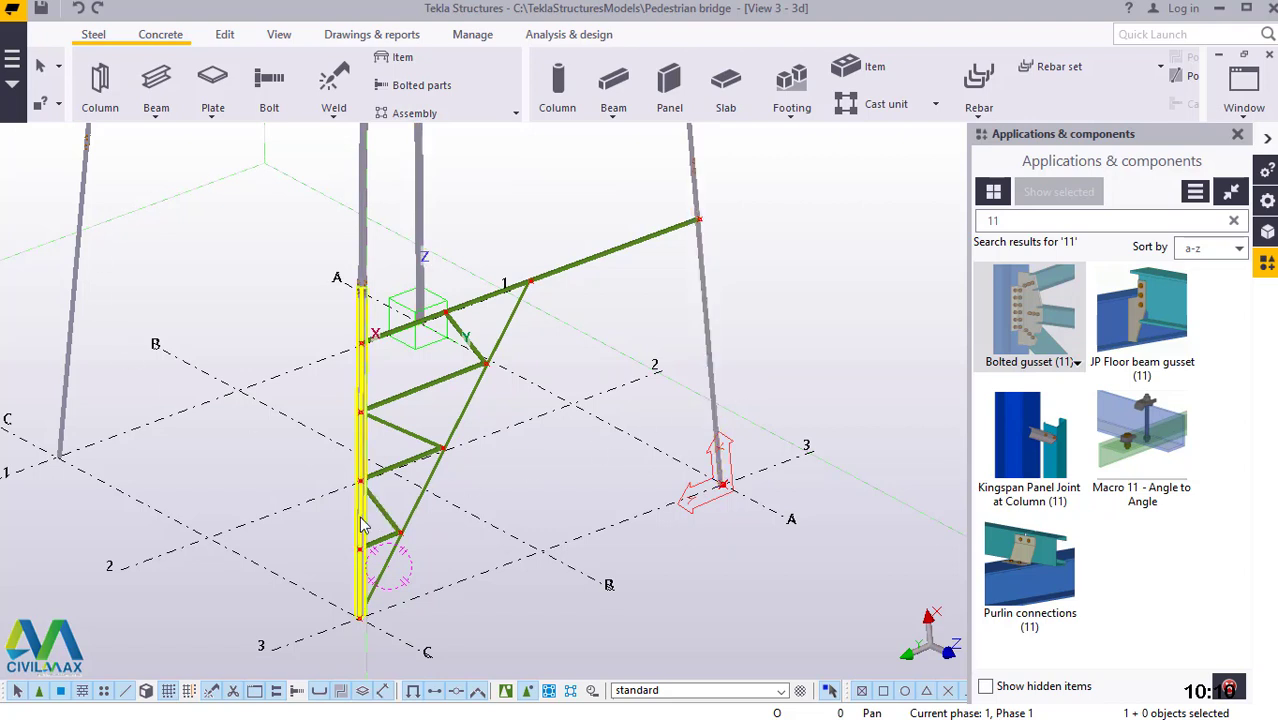
Create a Bolted gusset (11) at the C-3 column base, with the column leg as main part and the diagonal brace as secondary part
click(1050, 320)
scroll(360, 608, up, 3)
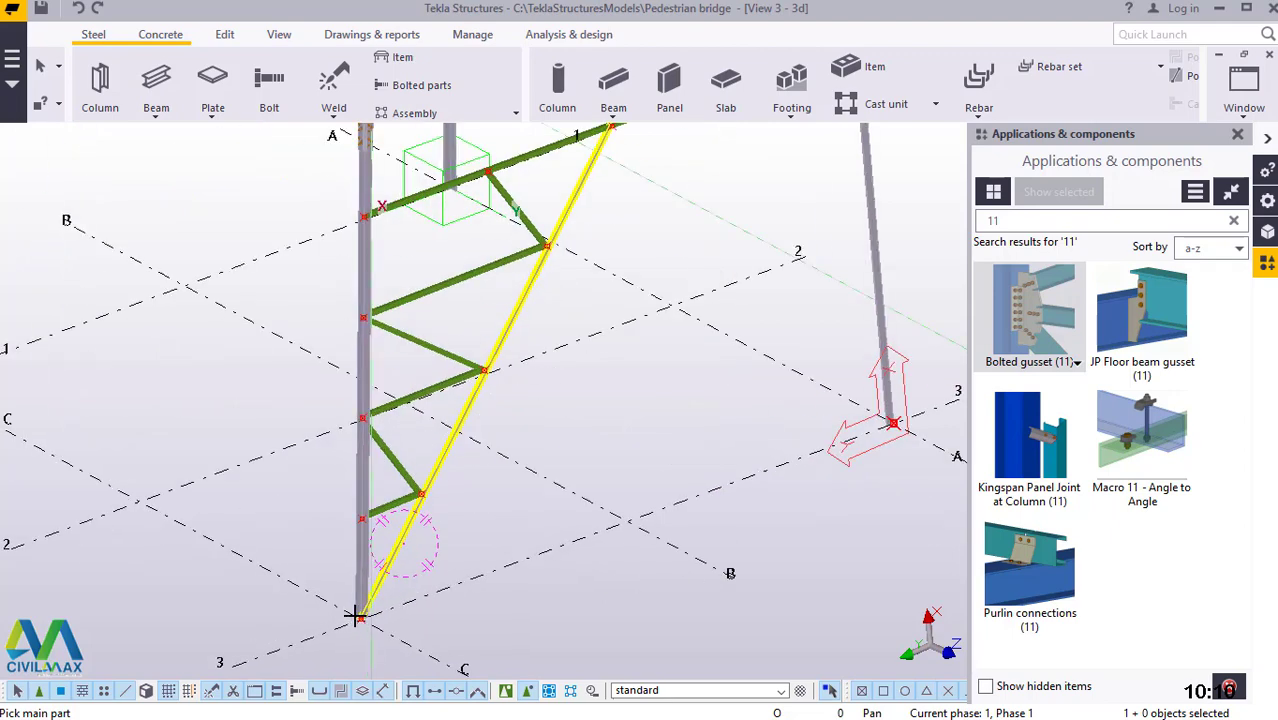
scroll(363, 608, up, 2)
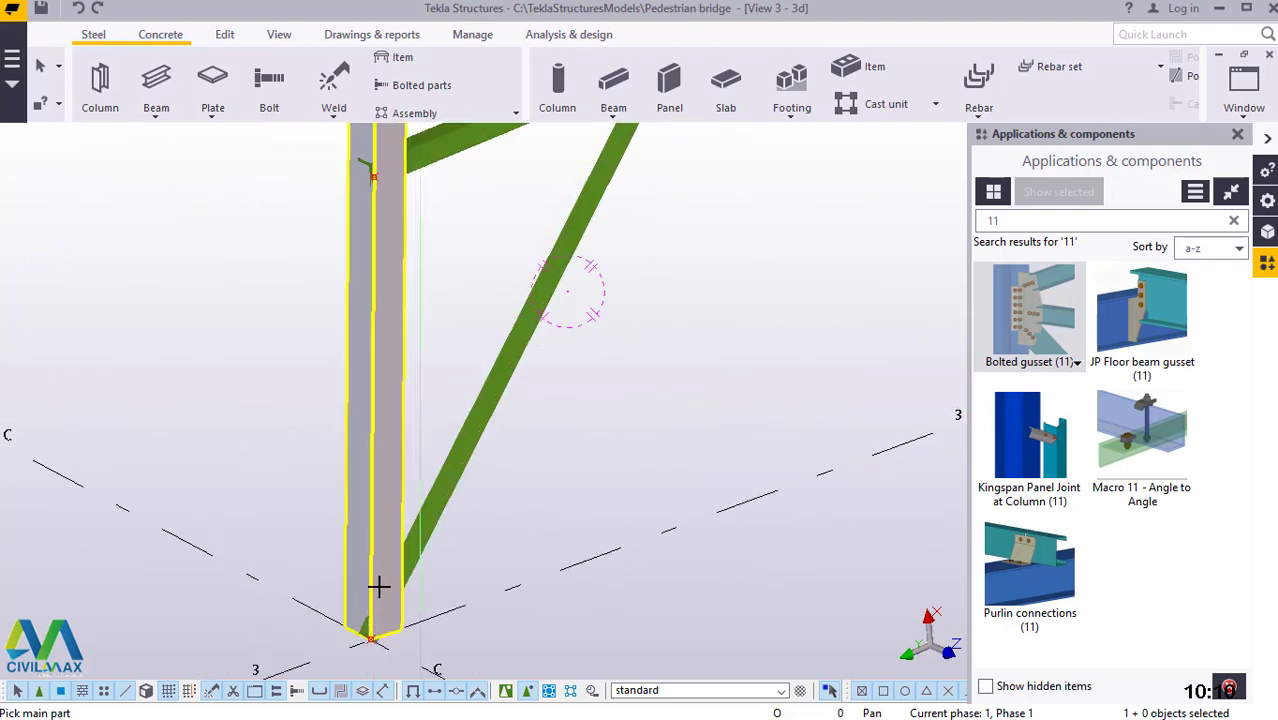
click(379, 465)
click(456, 482)
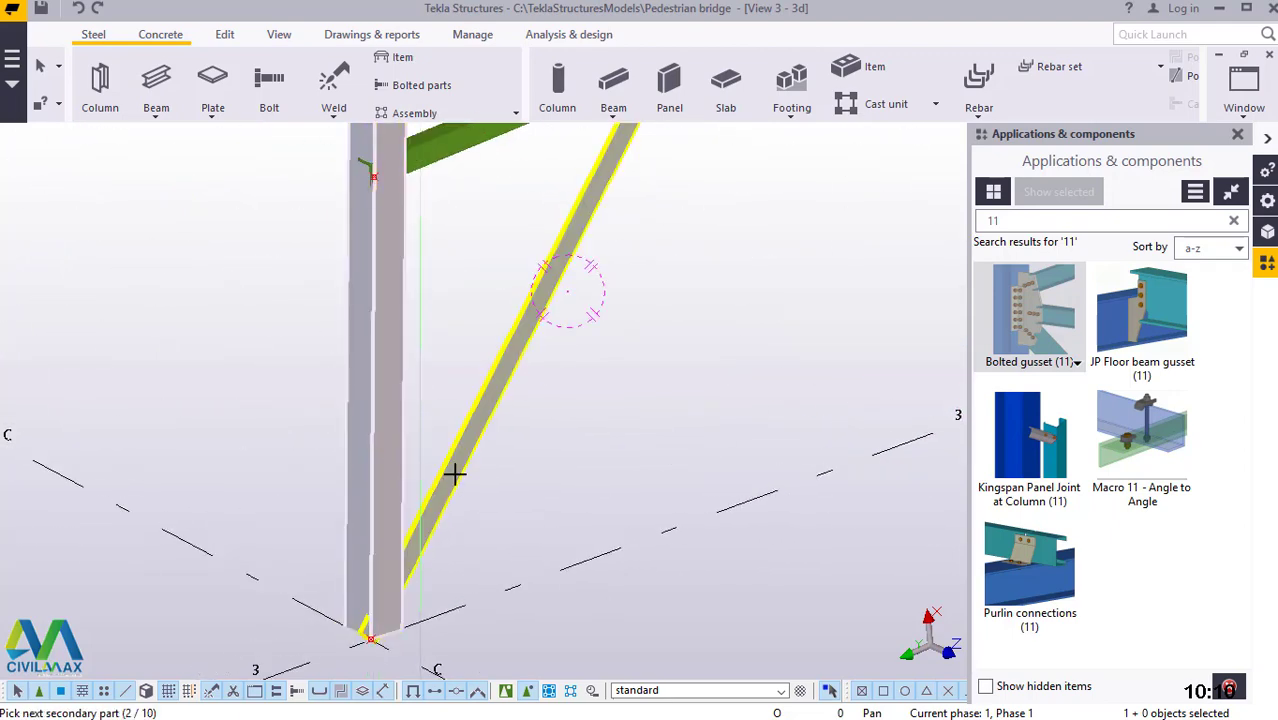
middle_click(455, 473)
scroll(422, 531, up, 5)
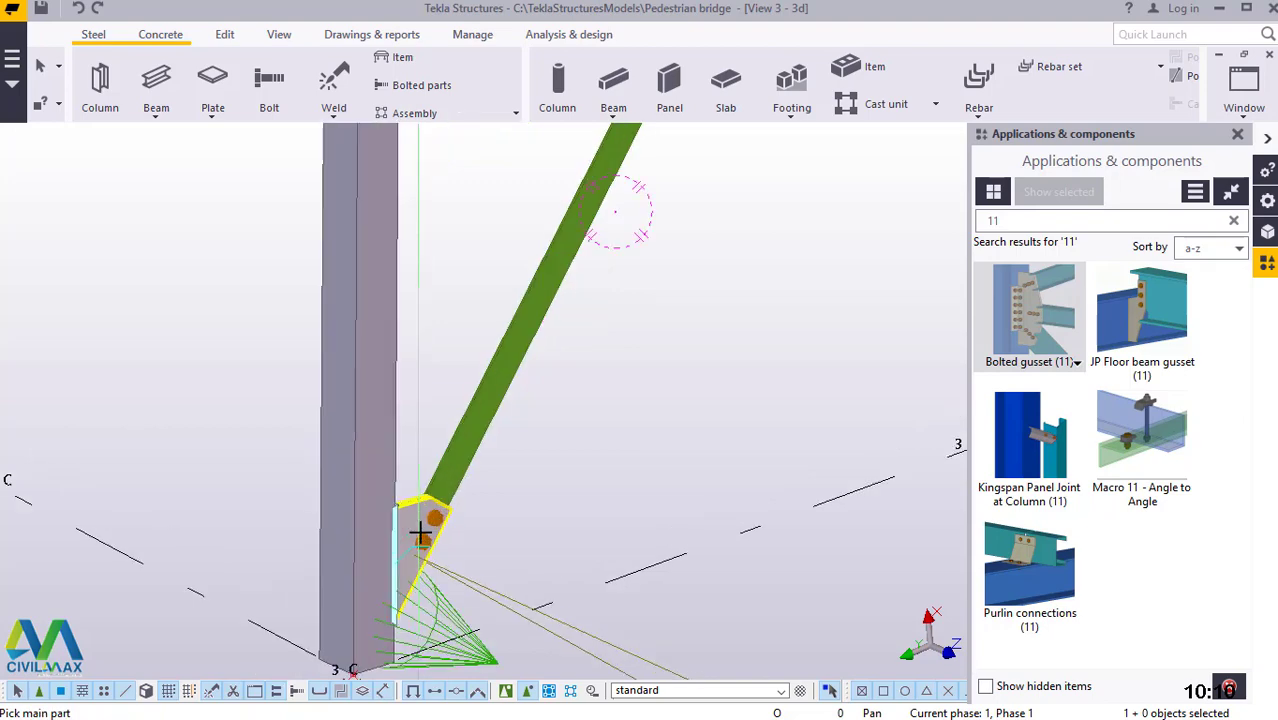
Add a bolted gusset at the diagonal brace's lowest division point, joining the two bracing beams that meet there to the diagonal brace
scroll(416, 541, down, 8)
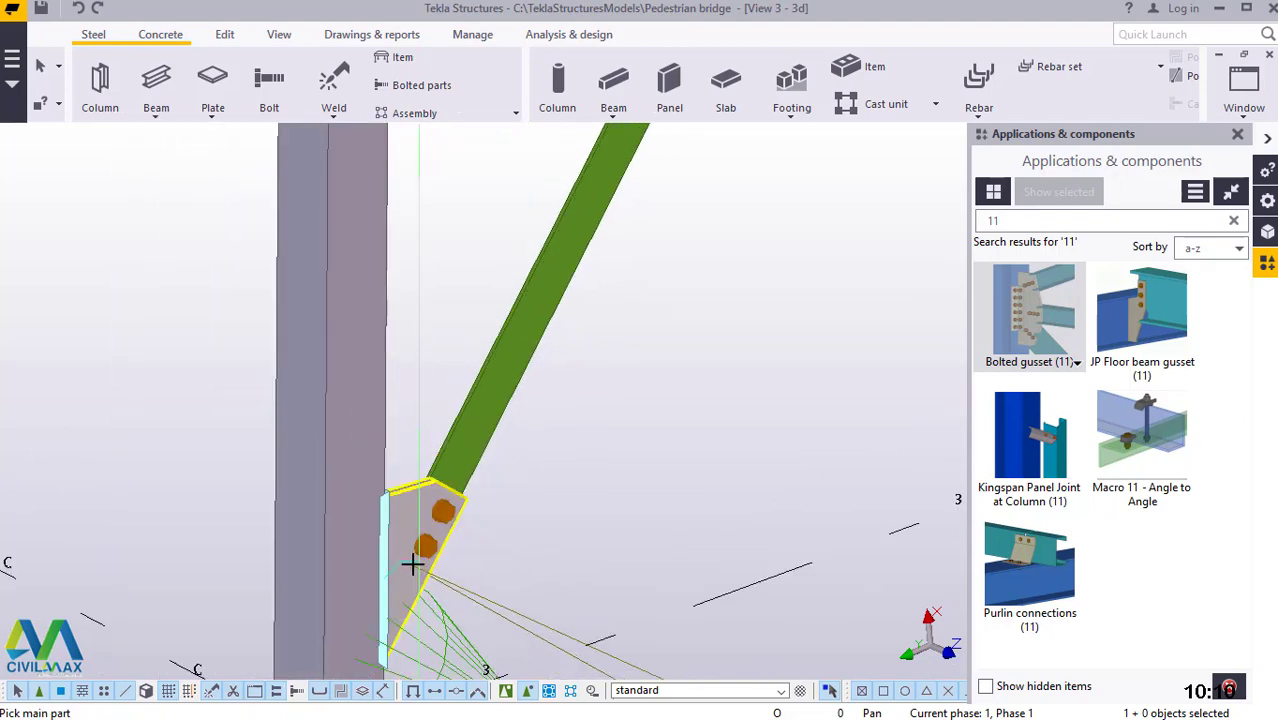
scroll(496, 337, up, 3)
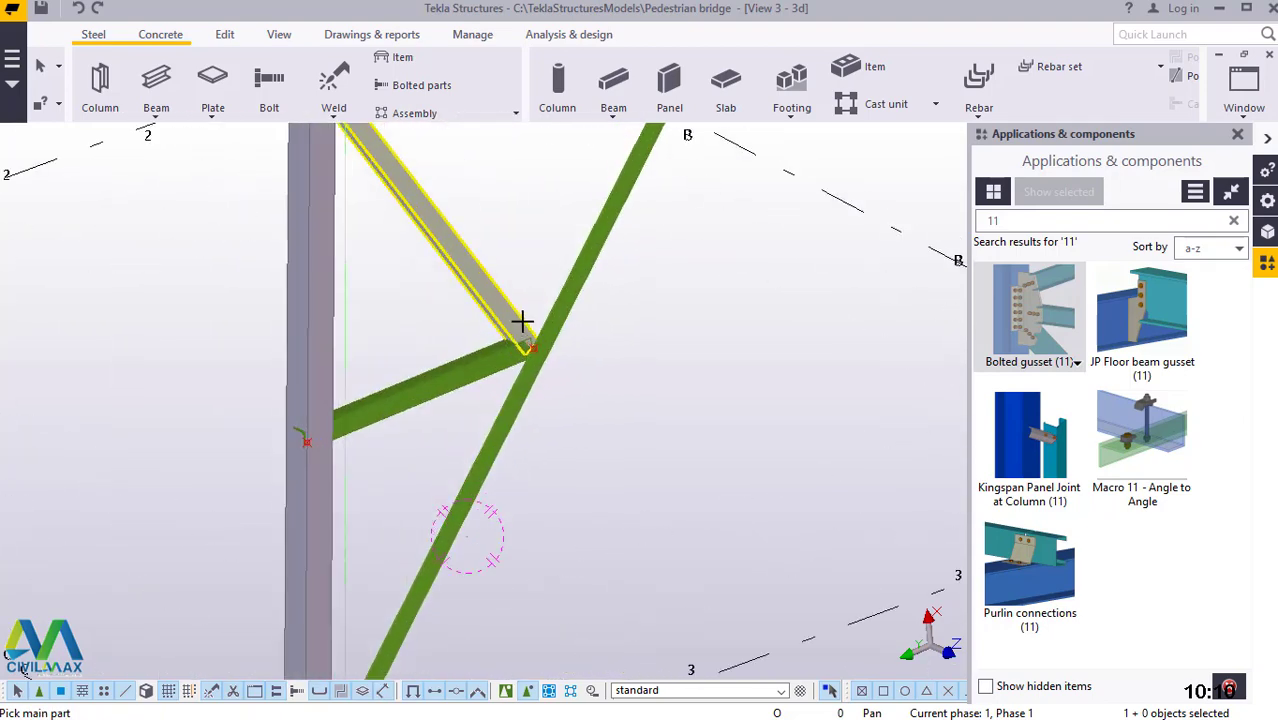
scroll(531, 326, up, 4)
click(577, 325)
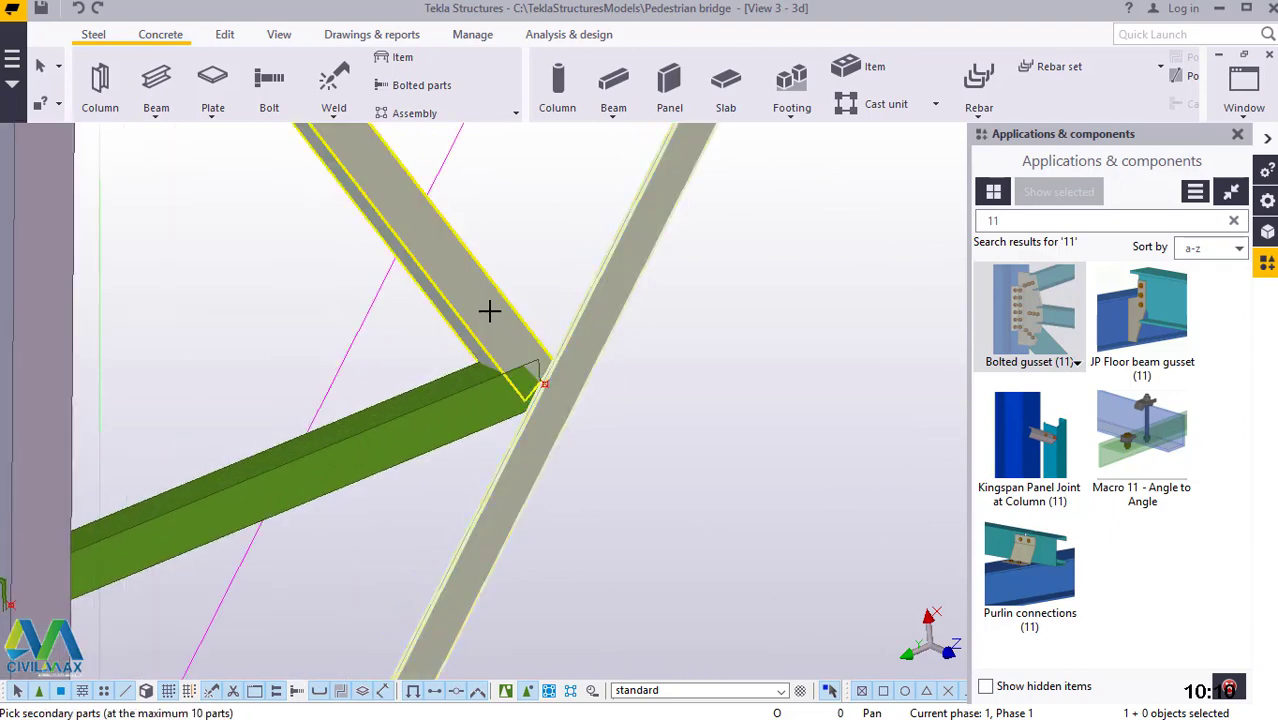
click(491, 308)
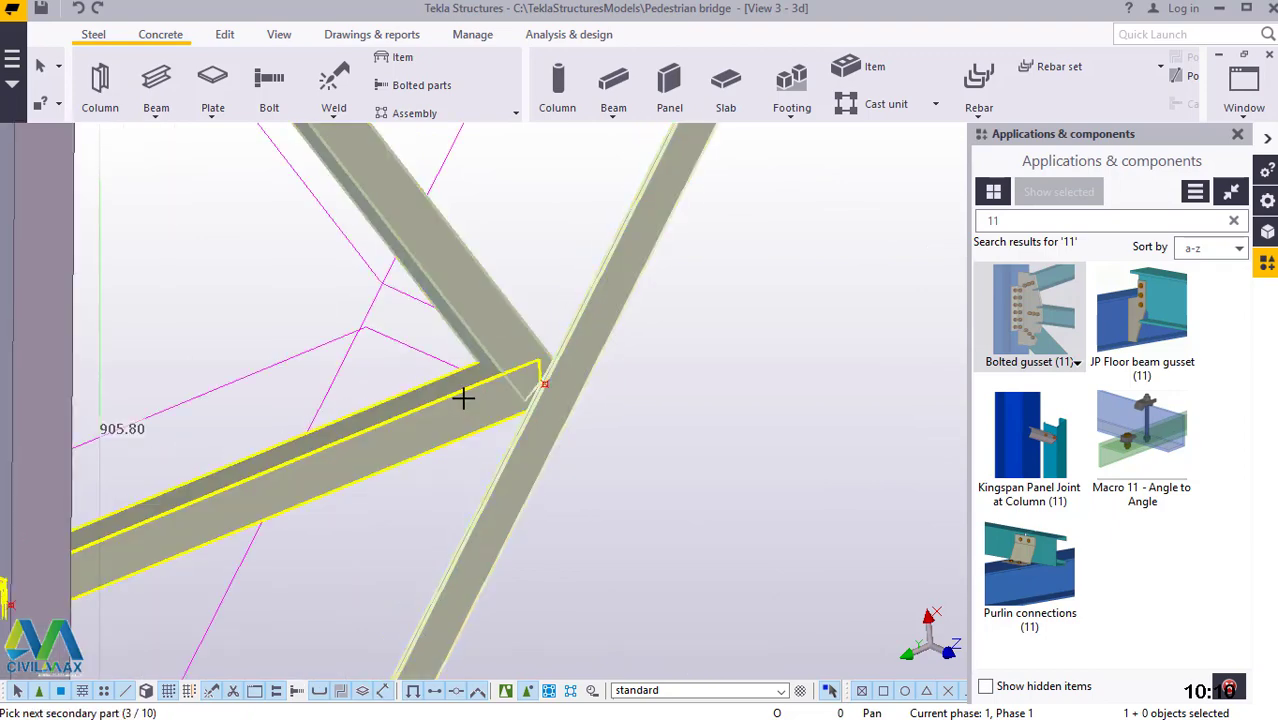
middle_click(463, 398)
scroll(491, 514, down, 5)
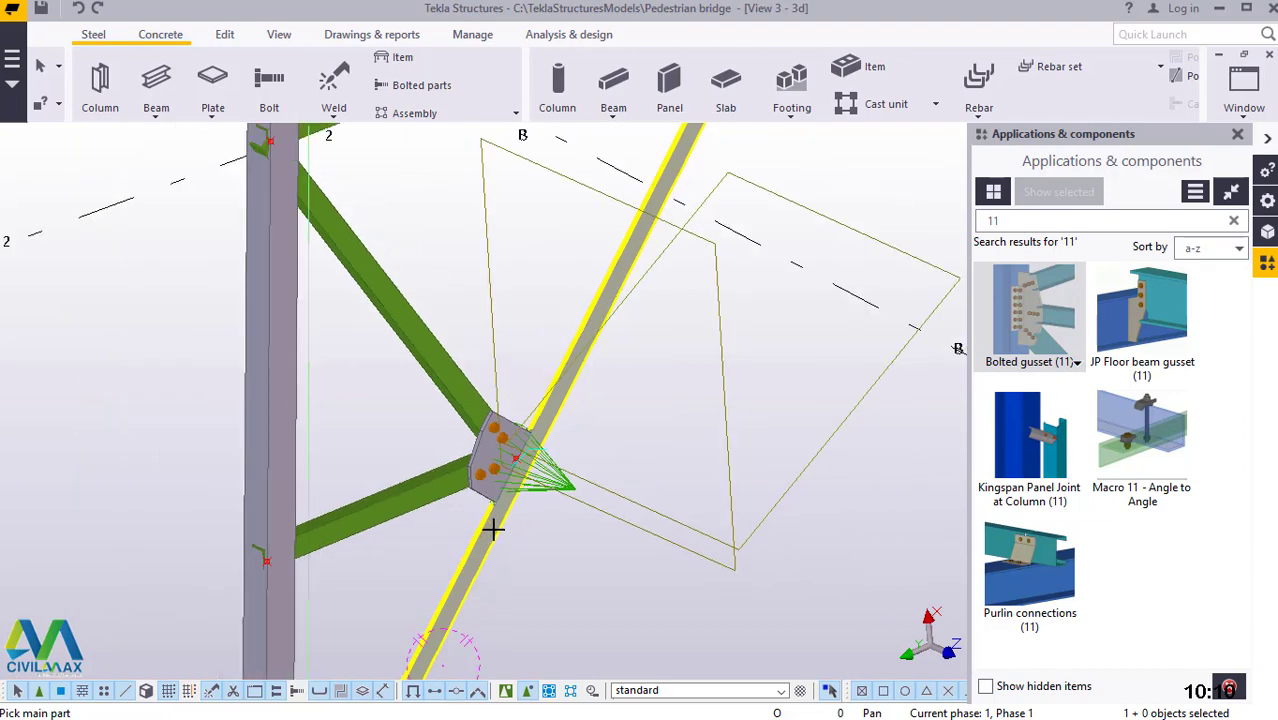
Add a bolted gusset between the C-3 column leg and the column end of the lowest bracing beam
scroll(277, 562, up, 4)
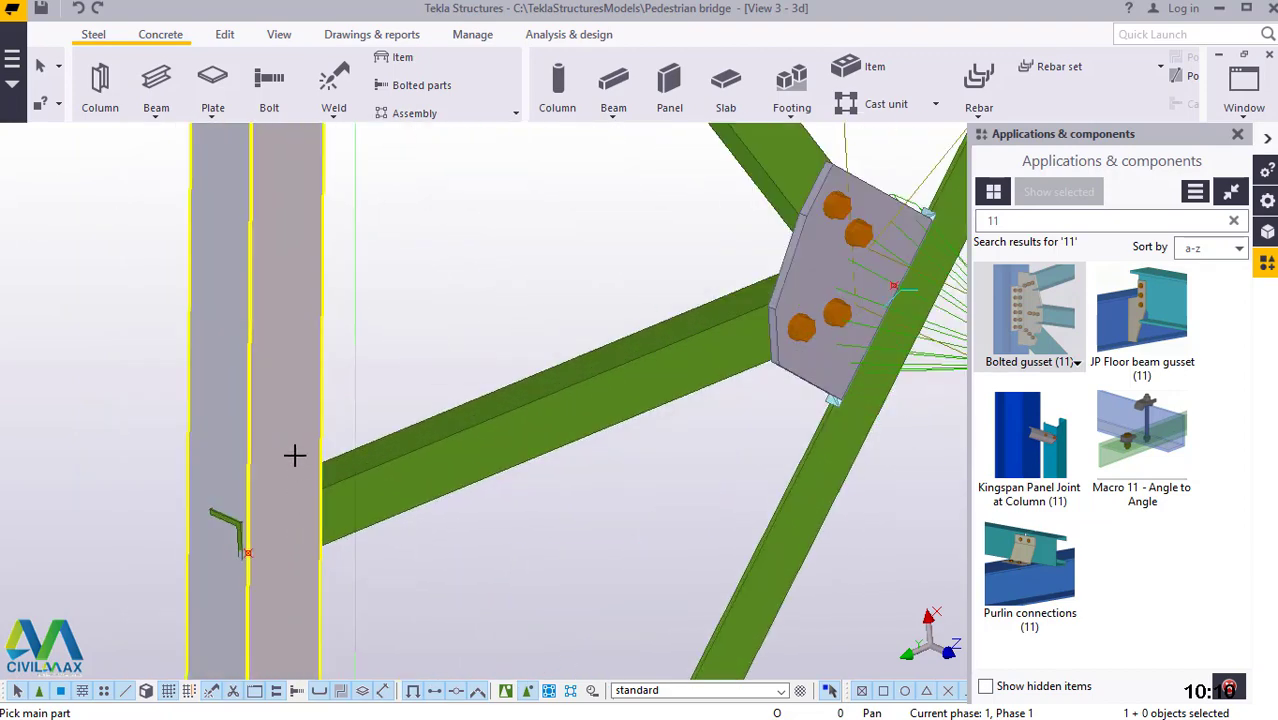
click(294, 456)
click(377, 474)
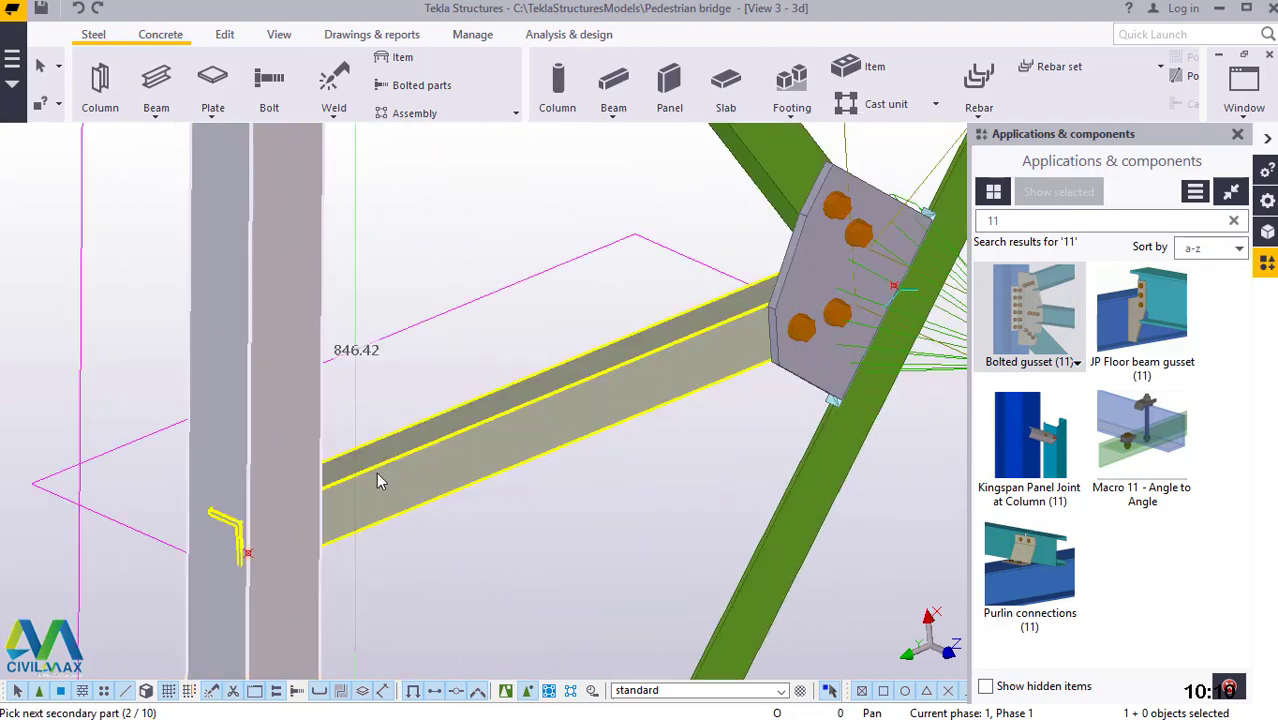
middle_click(377, 472)
scroll(400, 550, down, 2)
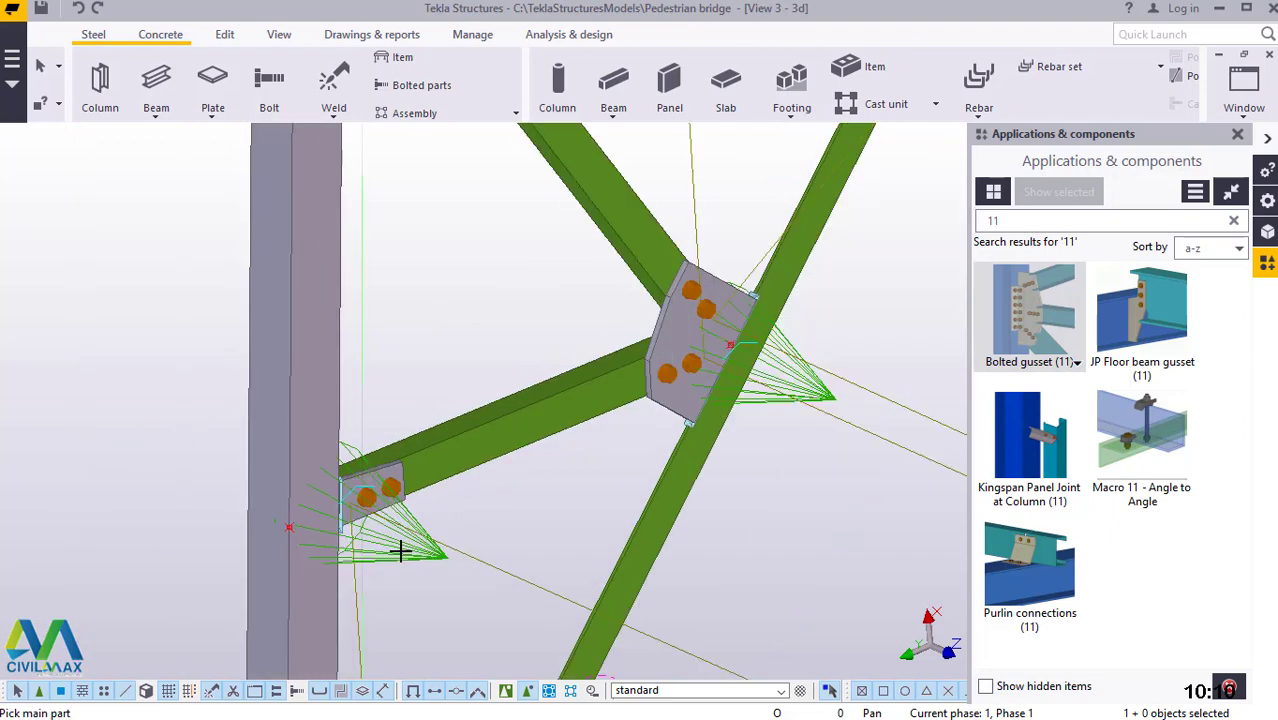
Add a bolted gusset at the column leg's second division point above the base, joining both bracing beams there to the column
scroll(400, 550, down, 4)
click(337, 251)
scroll(337, 251, up, 1)
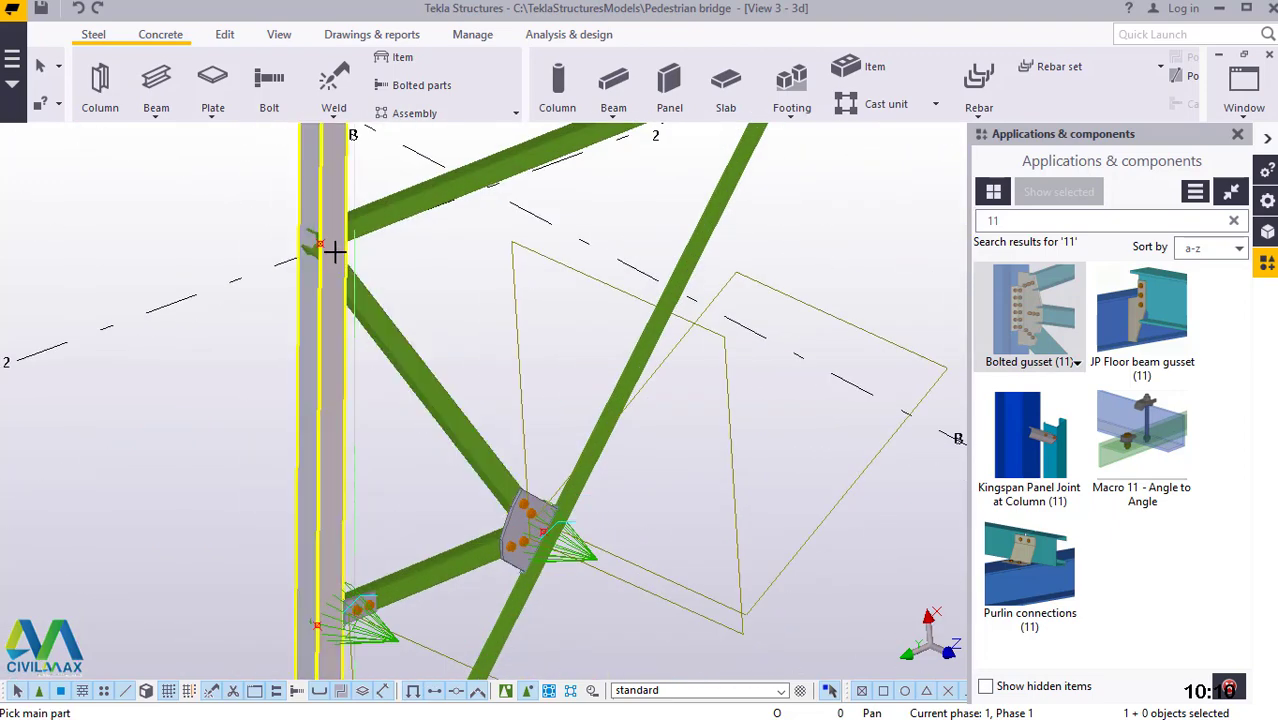
scroll(331, 210, up, 3)
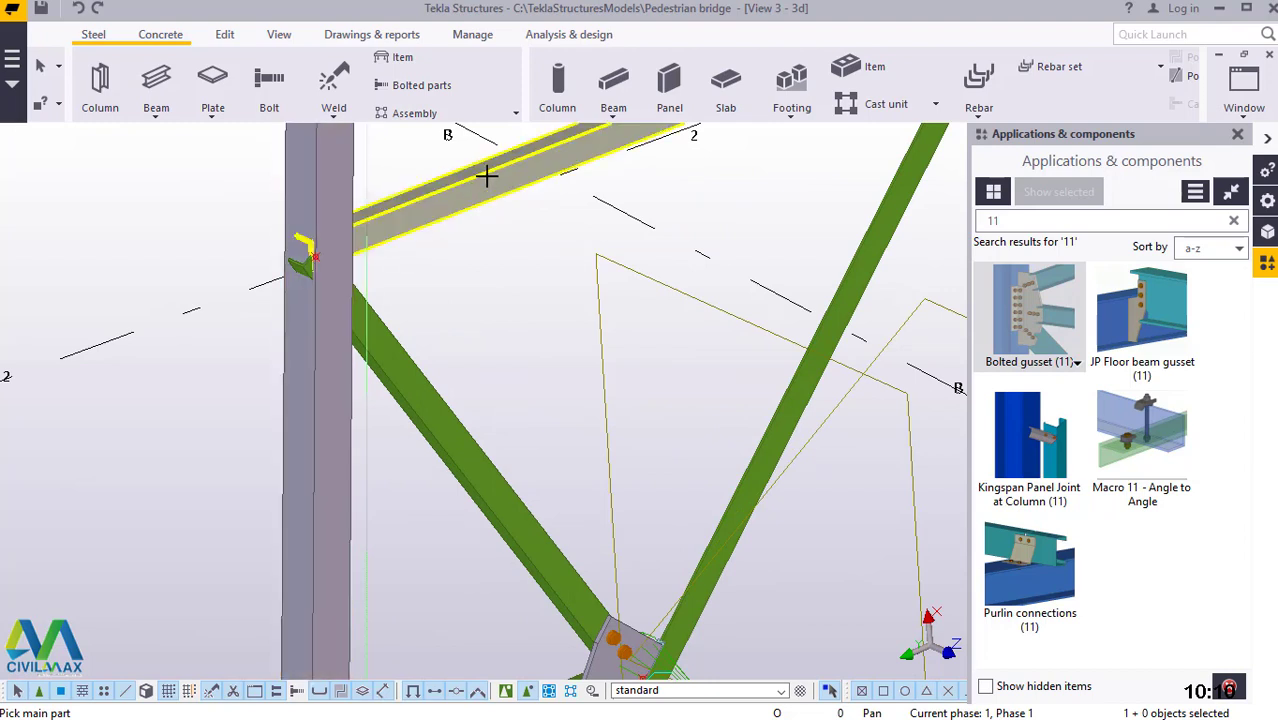
scroll(326, 238, up, 3)
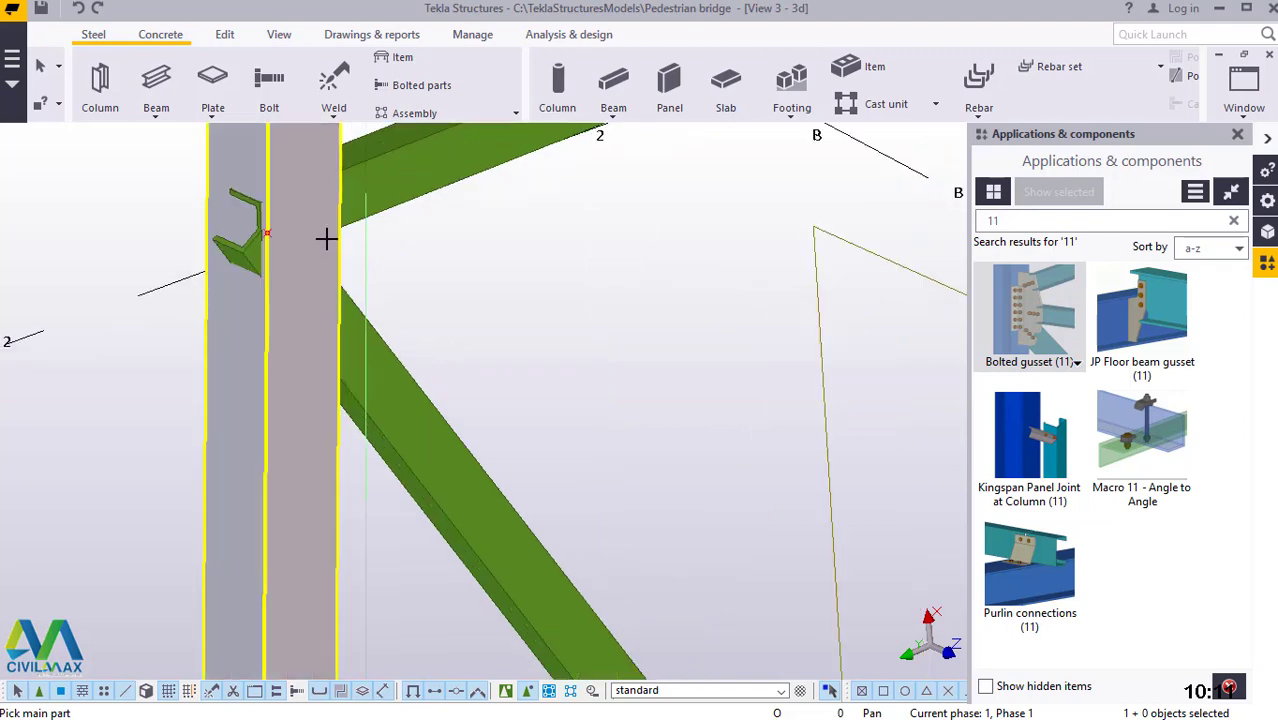
click(436, 165)
click(396, 372)
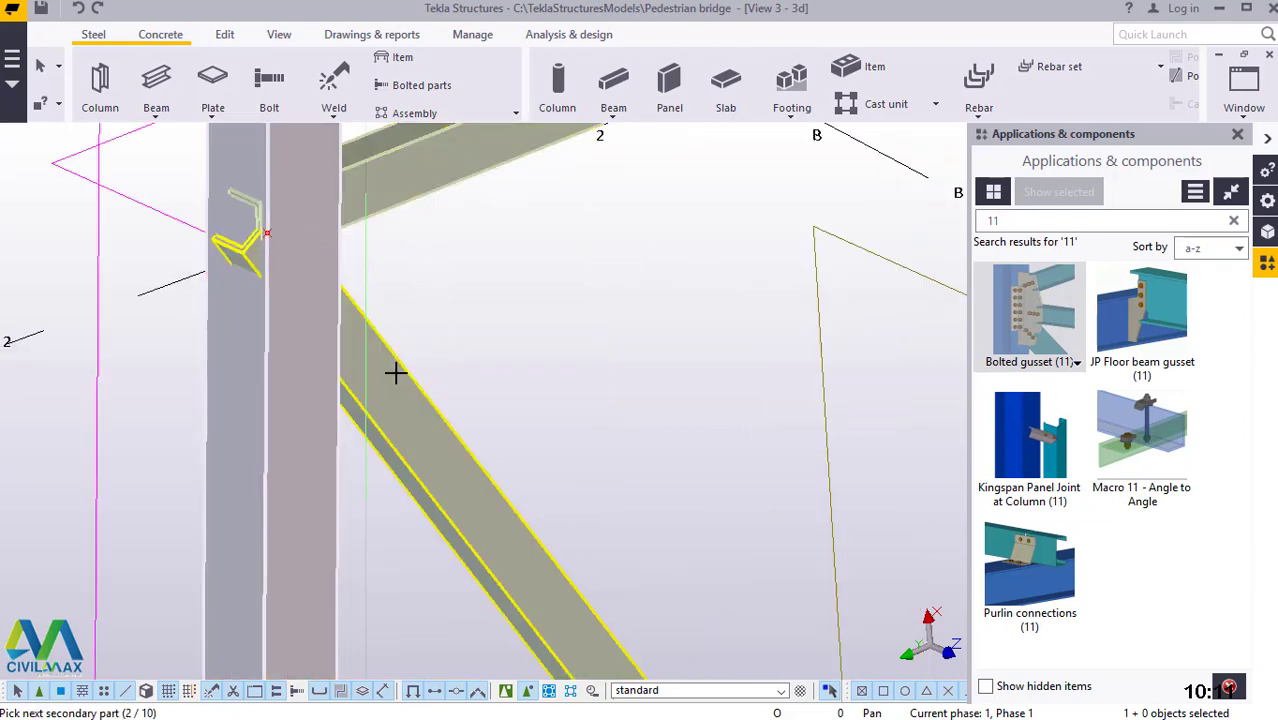
click(396, 372)
middle_click(396, 372)
scroll(351, 505, down, 5)
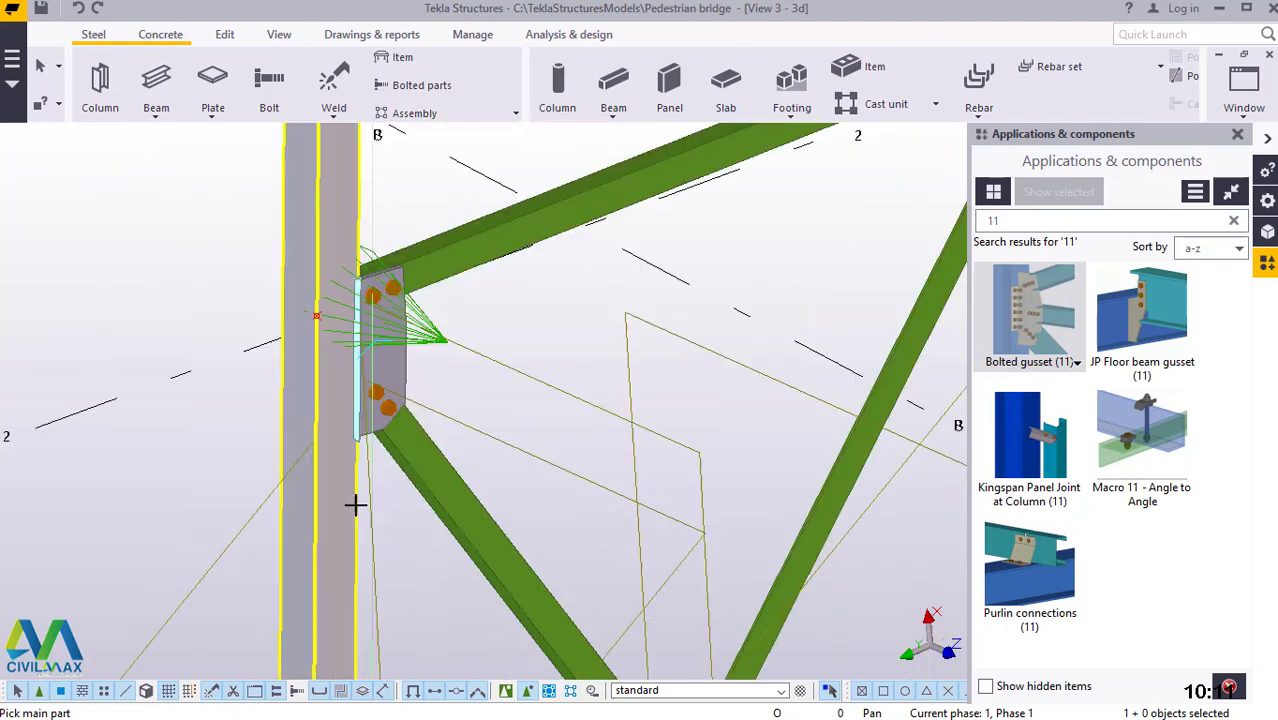
Add a bolted gusset at the diagonal brace's middle division point, with the diagonal as main part and the two meeting bracing beams as secondary parts
scroll(588, 341, up, 3)
scroll(793, 171, up, 4)
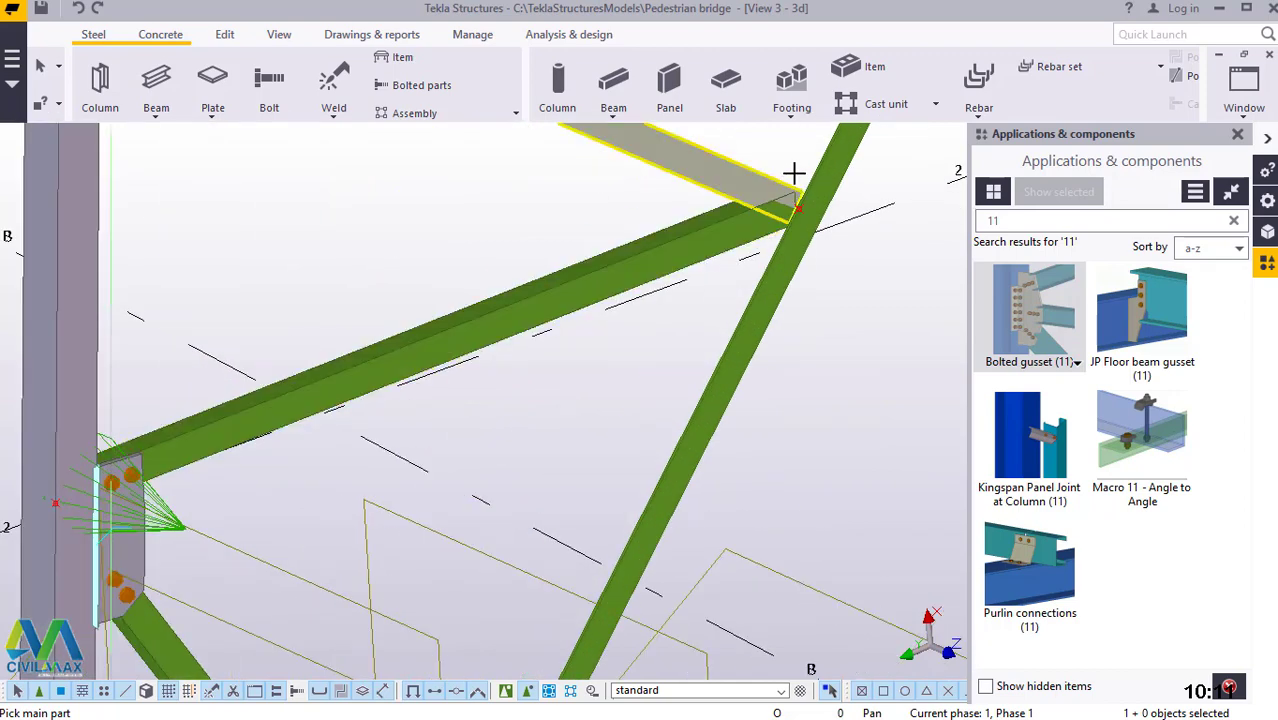
click(633, 228)
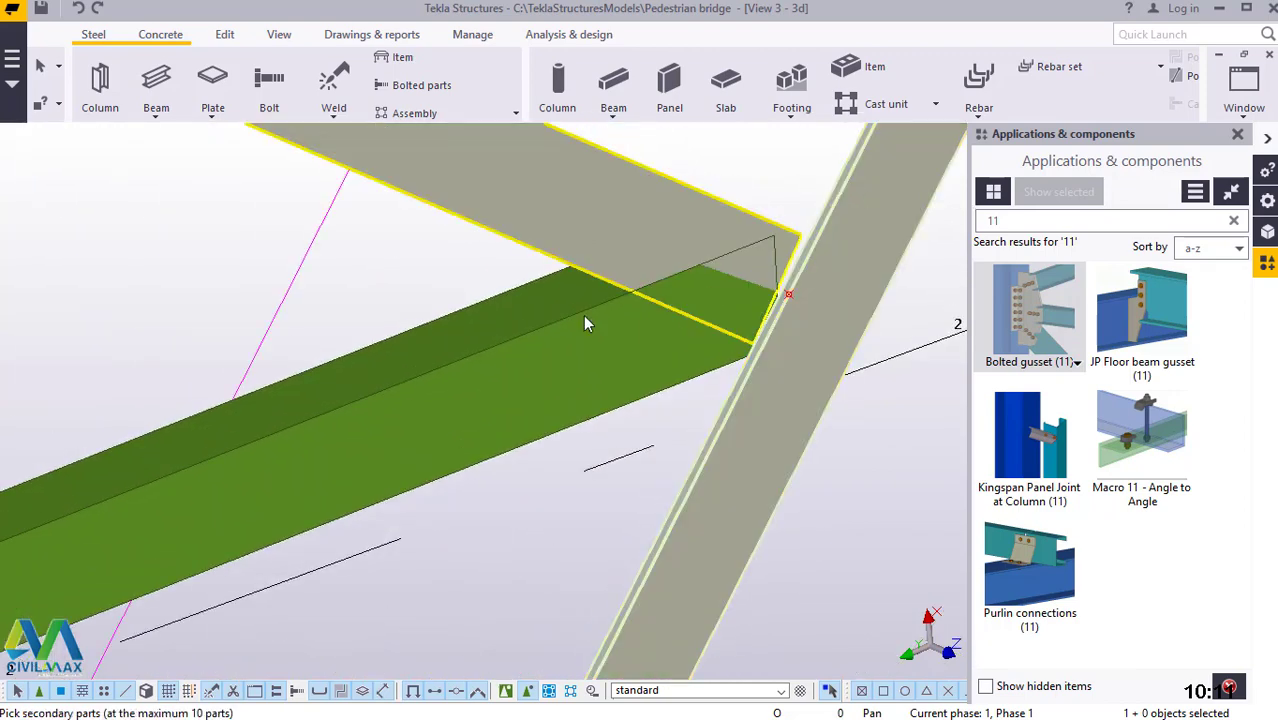
click(583, 315)
click(583, 346)
middle_click(583, 346)
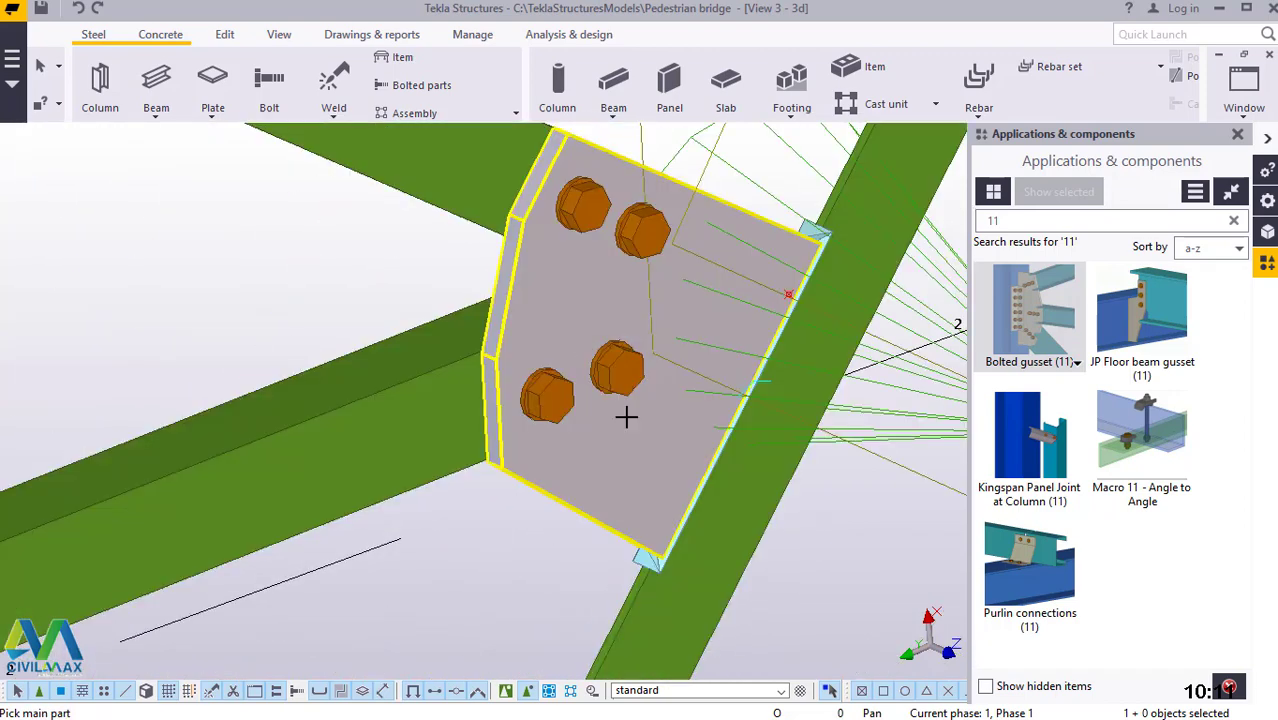
scroll(648, 505, down, 5)
Examine the column leg's joints with the upper bracing beams and with the end of the horizontal main brace
scroll(646, 494, down, 1)
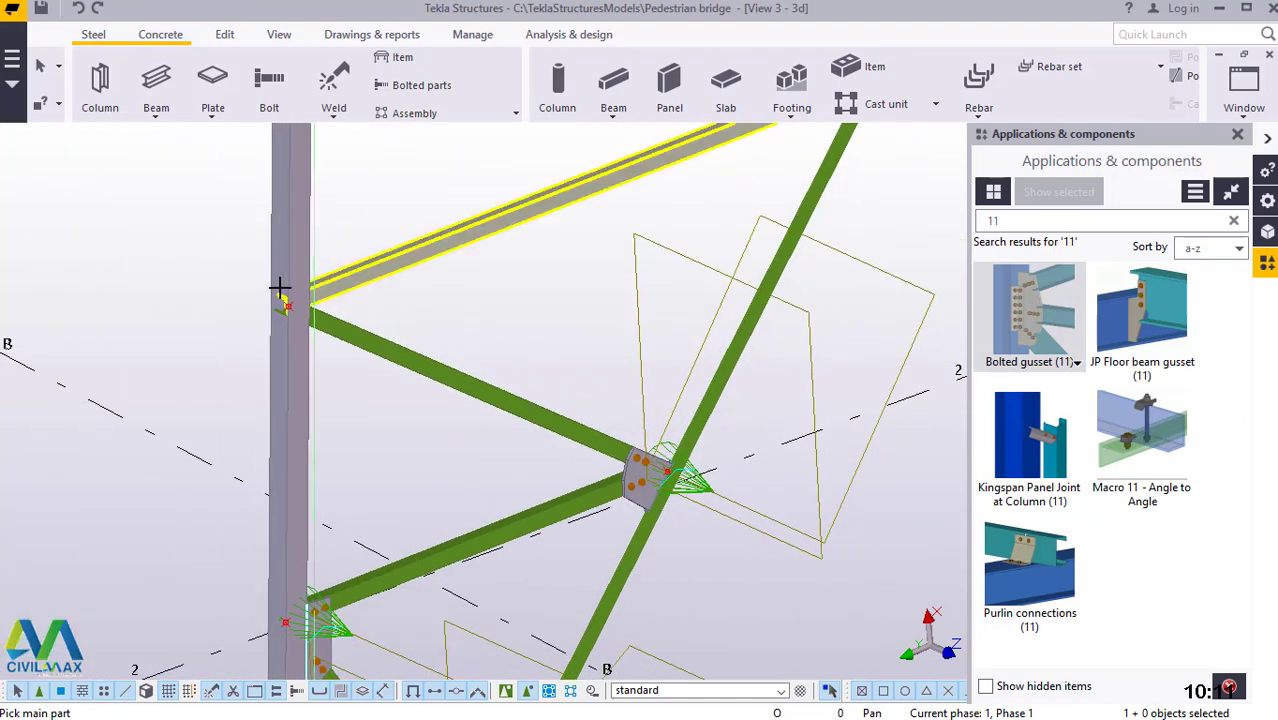
scroll(300, 310, up, 6)
scroll(228, 390, down, 3)
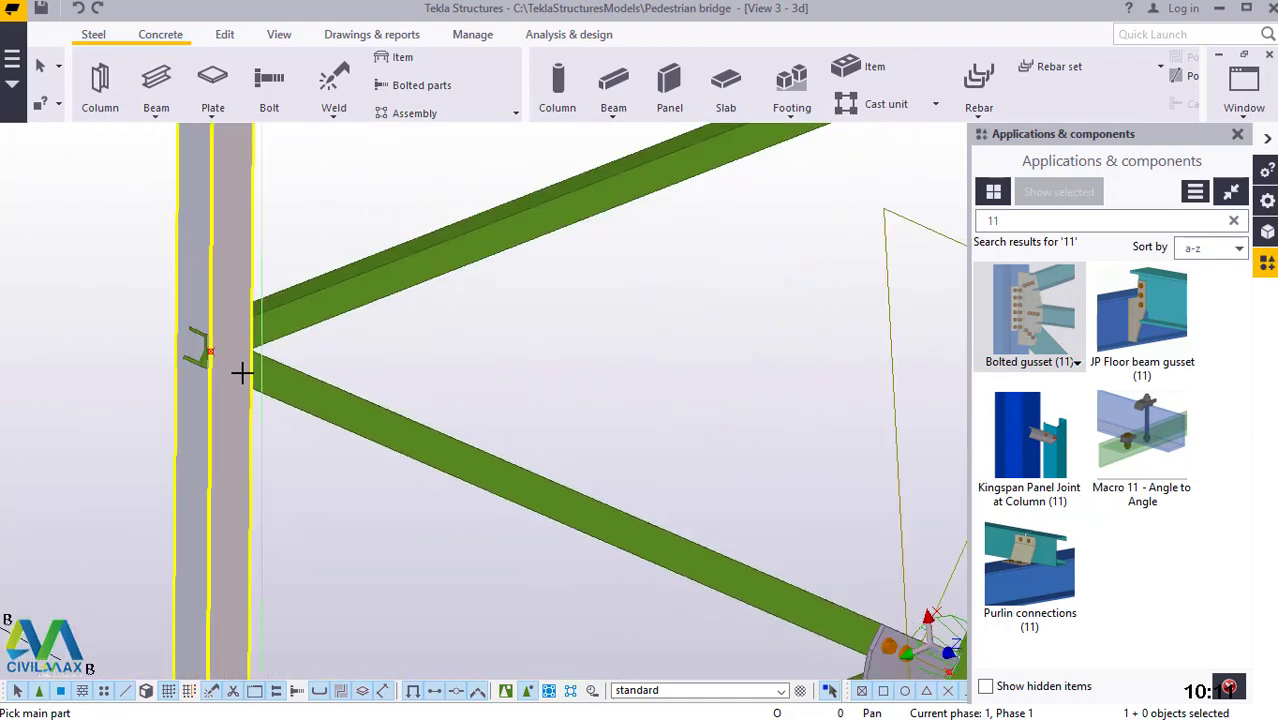
scroll(285, 420, down, 2)
scroll(290, 445, down, 3)
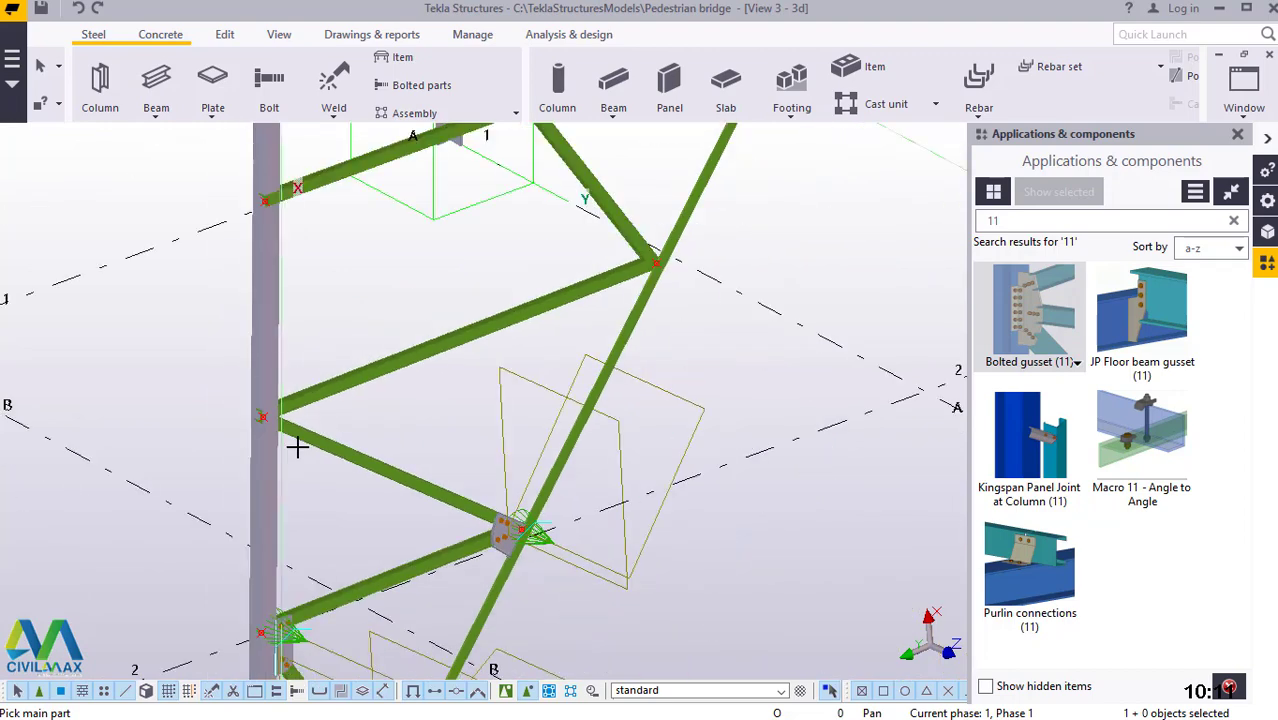
scroll(283, 432, up, 2)
scroll(295, 455, down, 2)
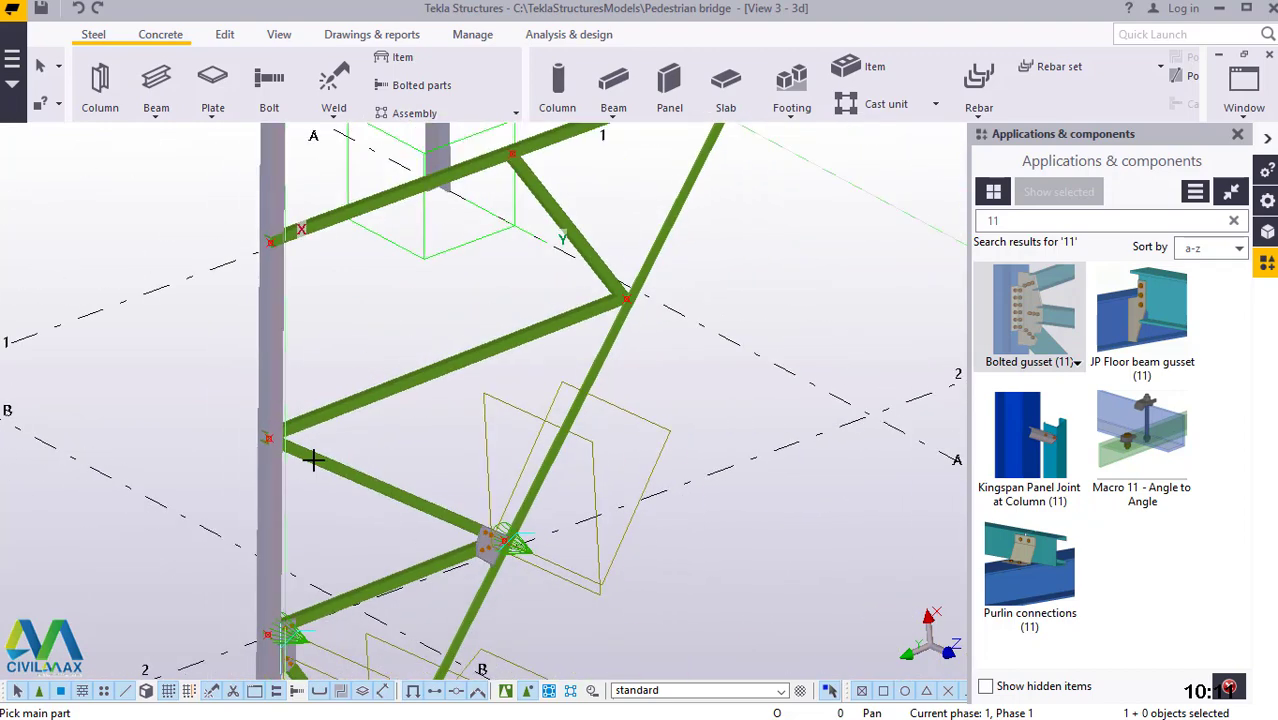
scroll(298, 462, down, 3)
scroll(285, 345, up, 4)
scroll(286, 342, up, 1)
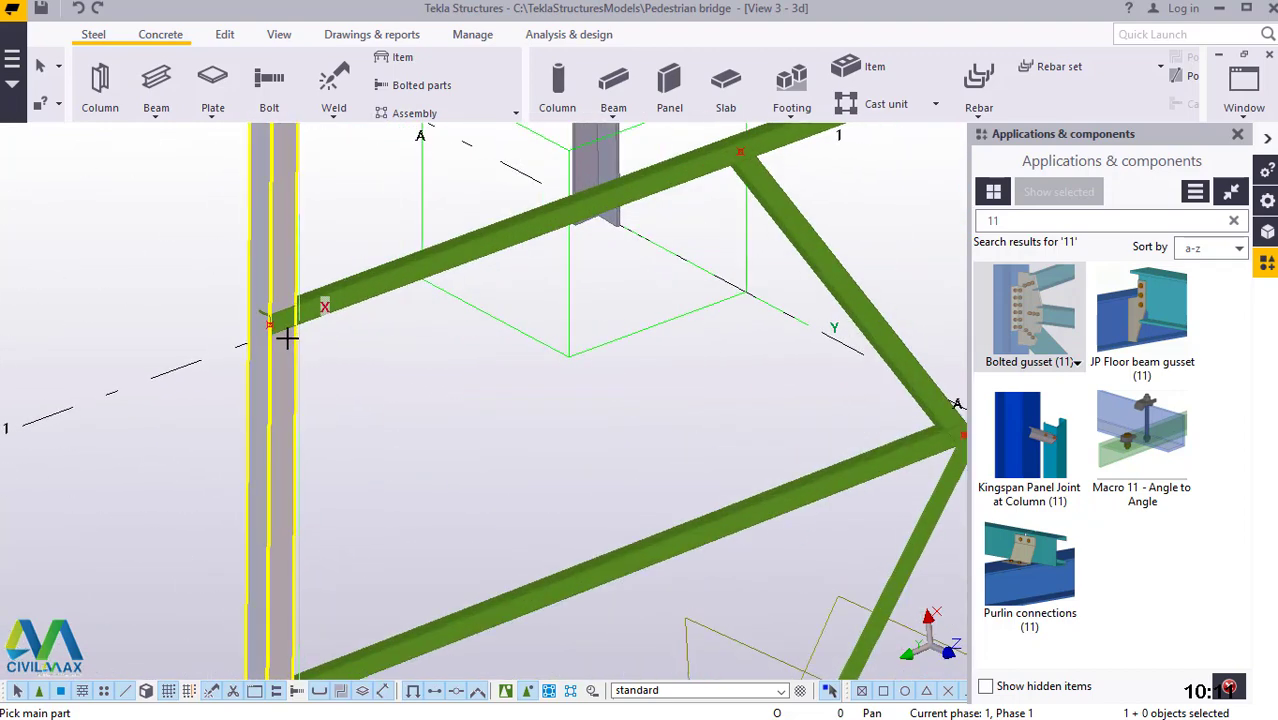
scroll(288, 339, down, 2)
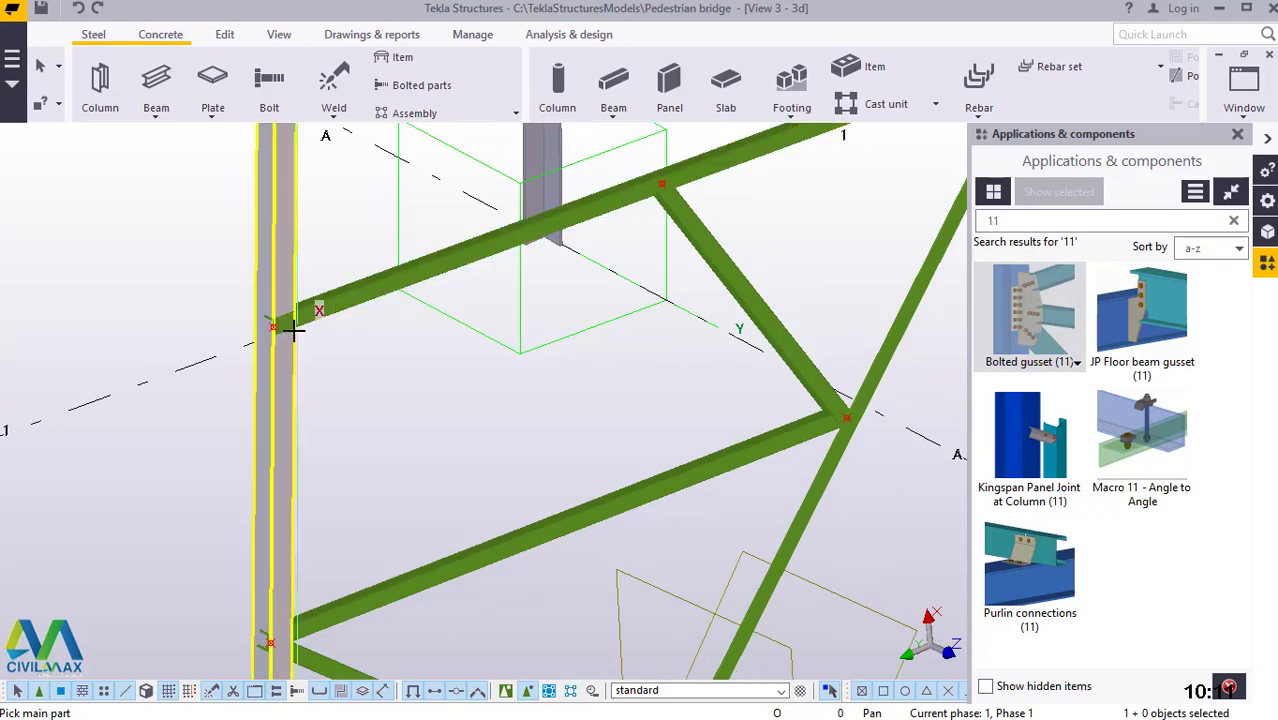
scroll(258, 320, up, 3)
scroll(257, 265, up, 4)
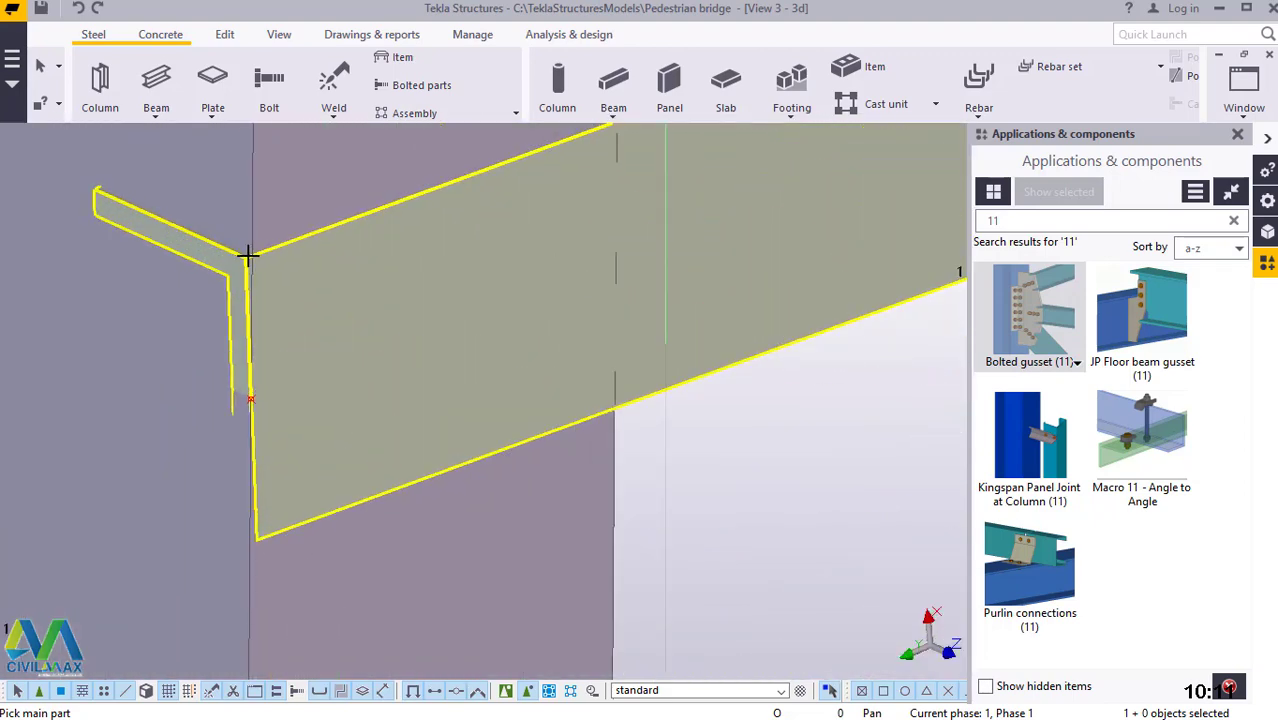
scroll(246, 252, up, 1)
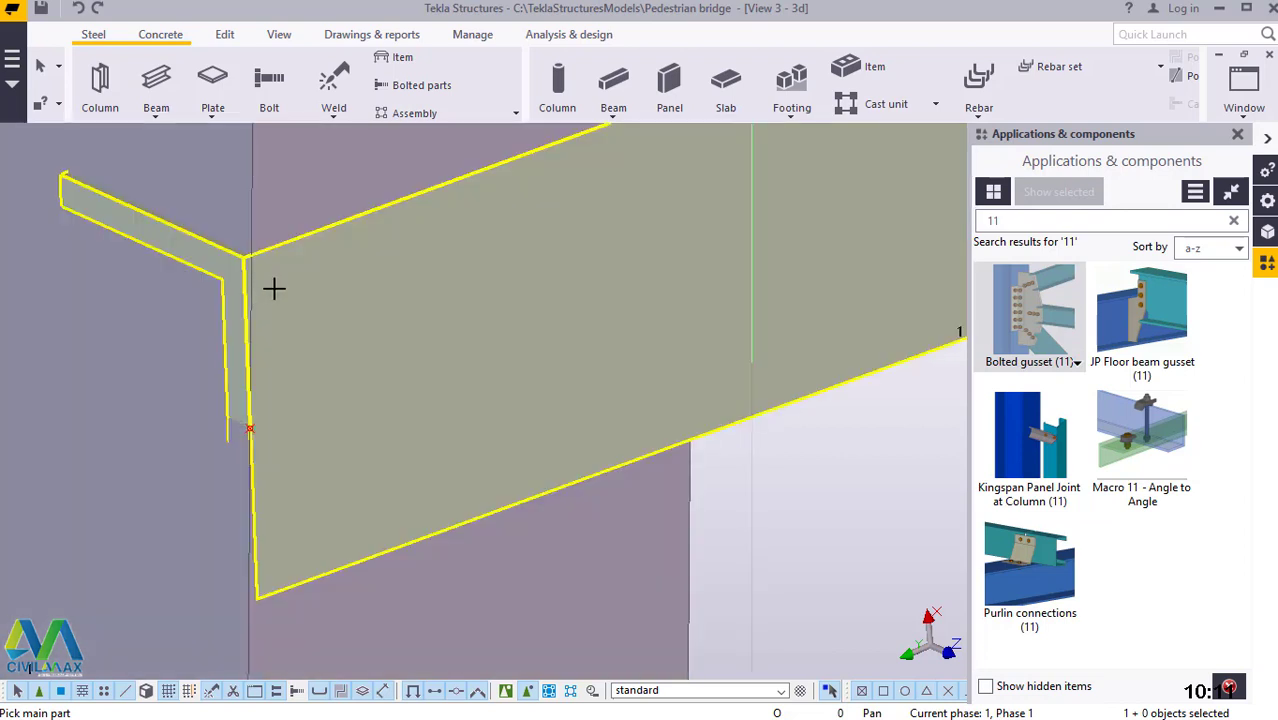
scroll(320, 260, down, 3)
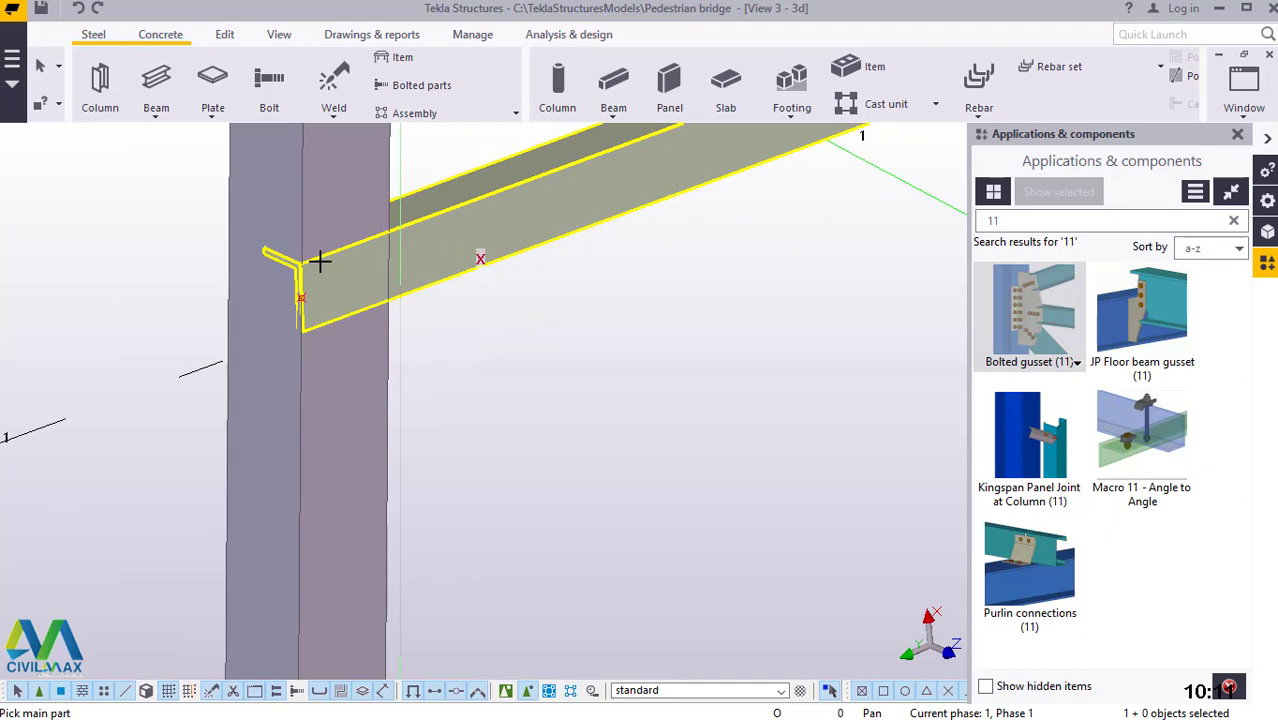
scroll(320, 260, down, 5)
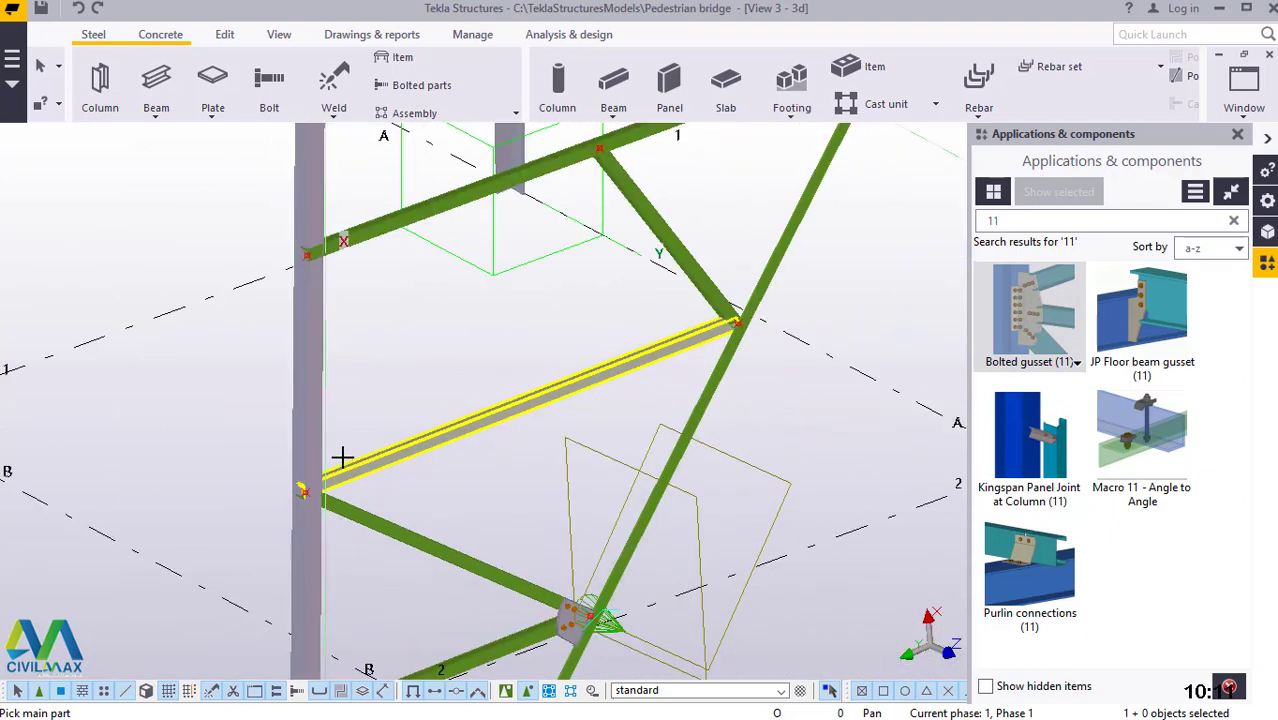
Add a bolted gusset at the column leg's third division point above the base, joining the two bracing beams there to the column
scroll(343, 452, down, 4)
scroll(310, 520, up, 8)
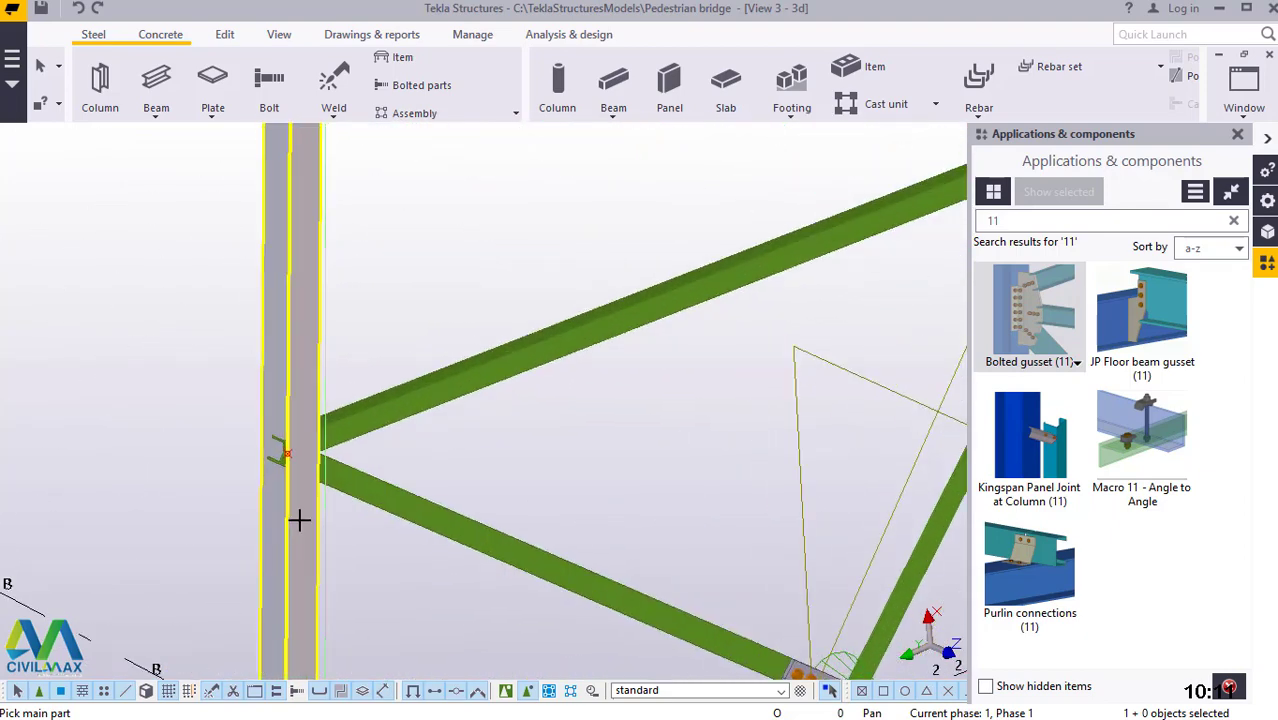
click(394, 428)
click(374, 480)
click(368, 487)
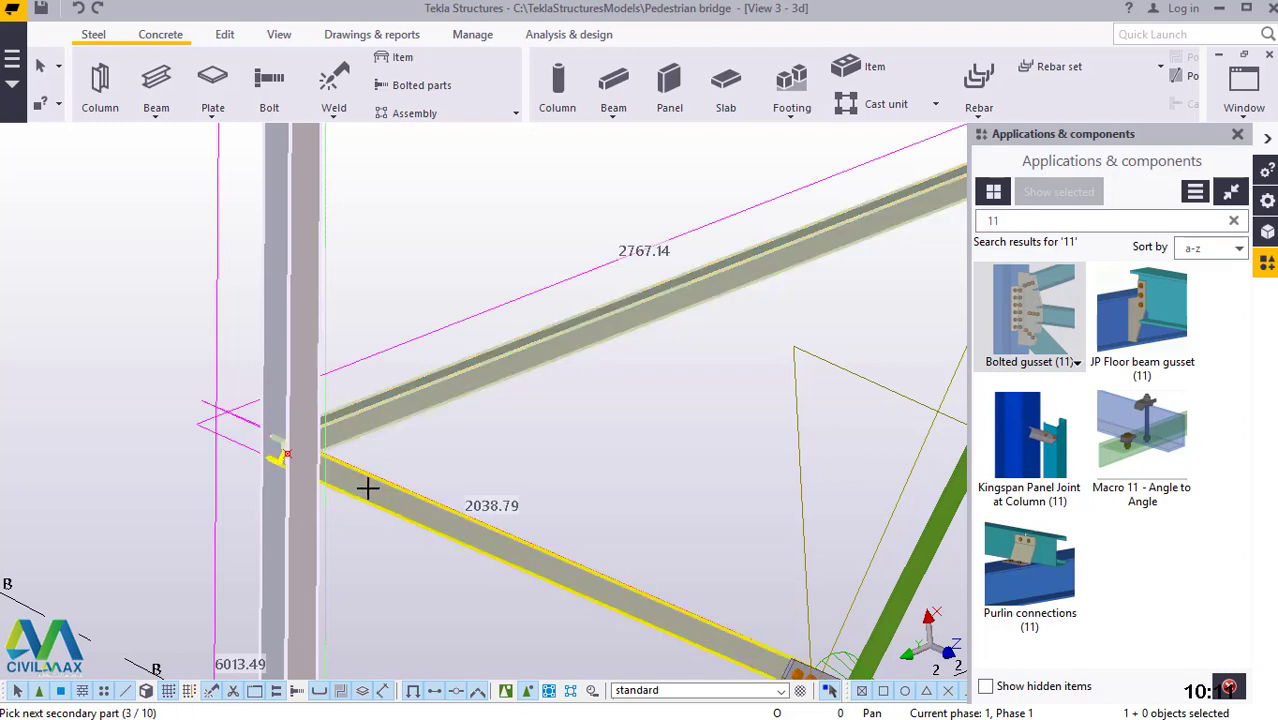
middle_click(368, 487)
Add a bolted gusset at the diagonal brace's upper division point, with the diagonal as main part and both meeting bracing beams as secondary parts
scroll(334, 532, down, 5)
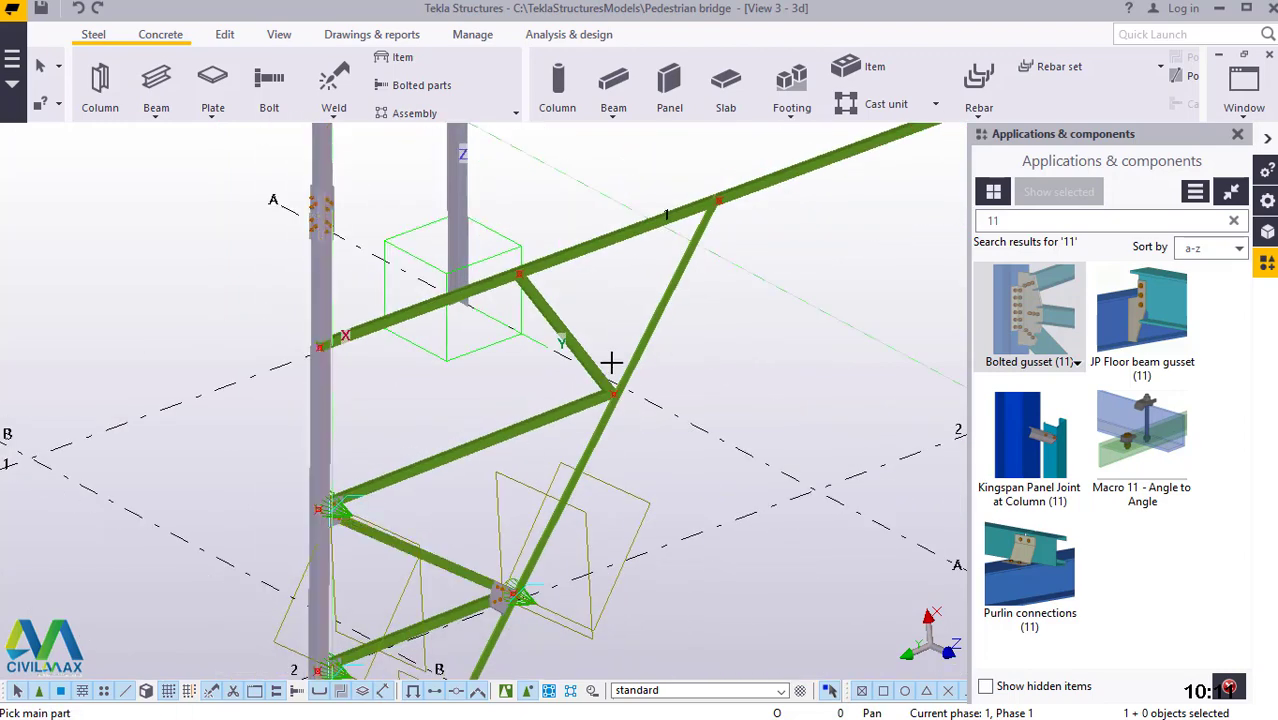
scroll(611, 380, up, 6)
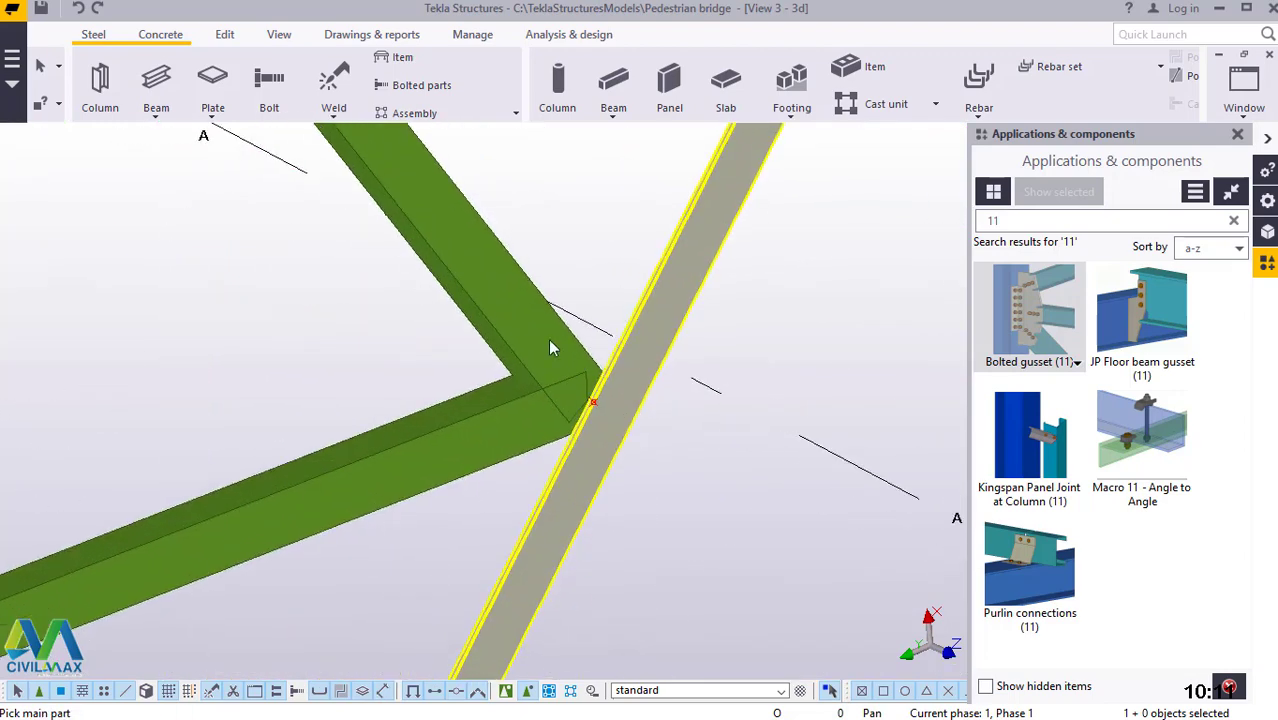
click(548, 348)
click(513, 437)
middle_click(513, 437)
Add a bolted gusset joining the top bracing beam to the horizontal main brace, and end the gusset command
scroll(515, 480, down, 5)
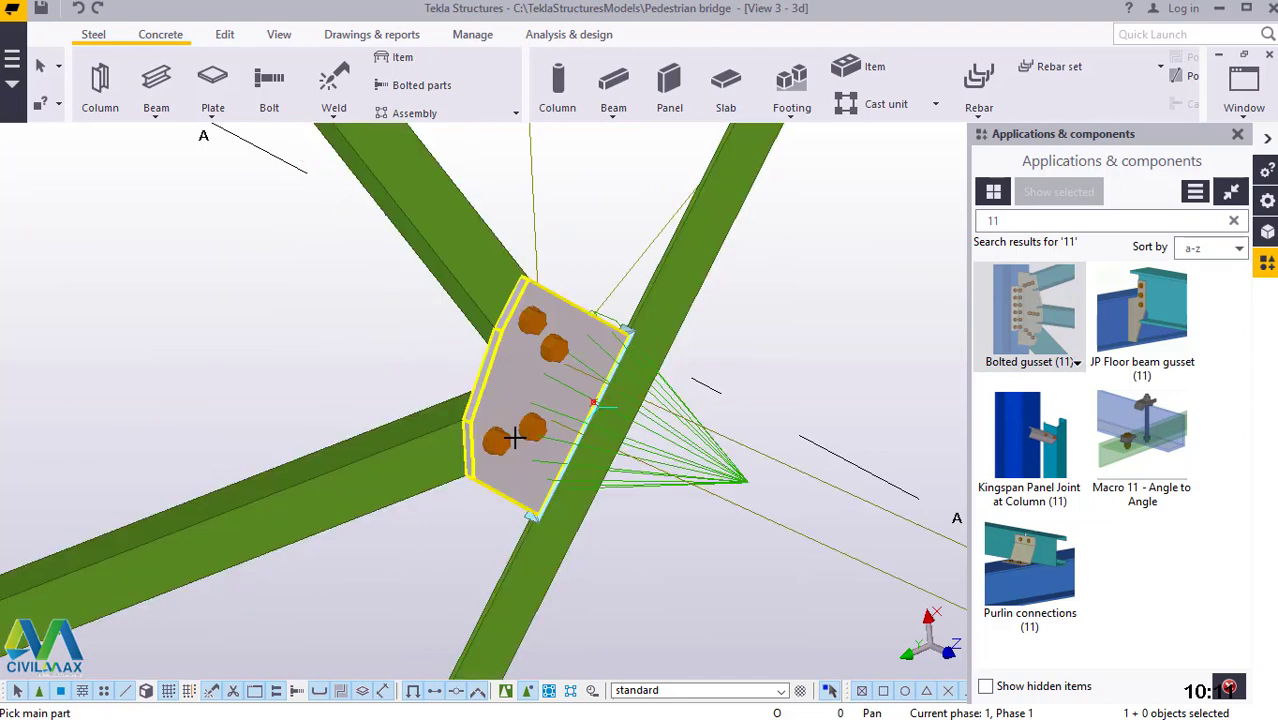
scroll(416, 357, up, 8)
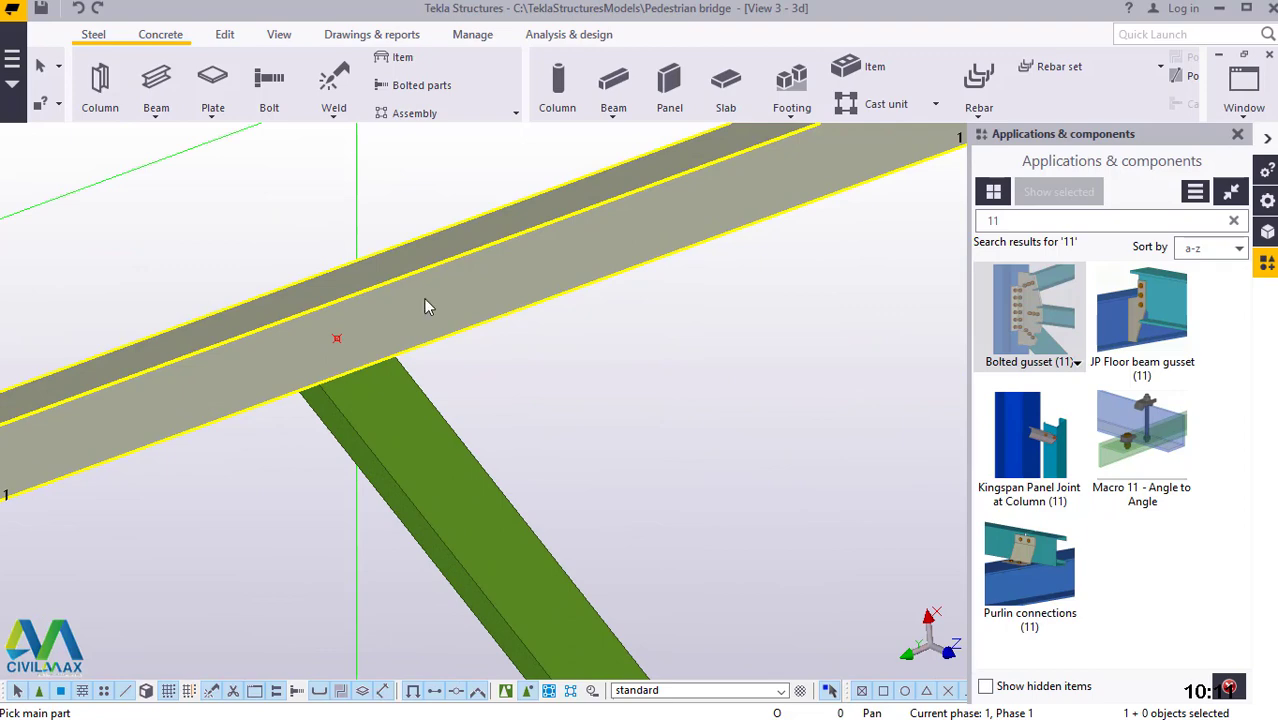
click(423, 298)
click(419, 388)
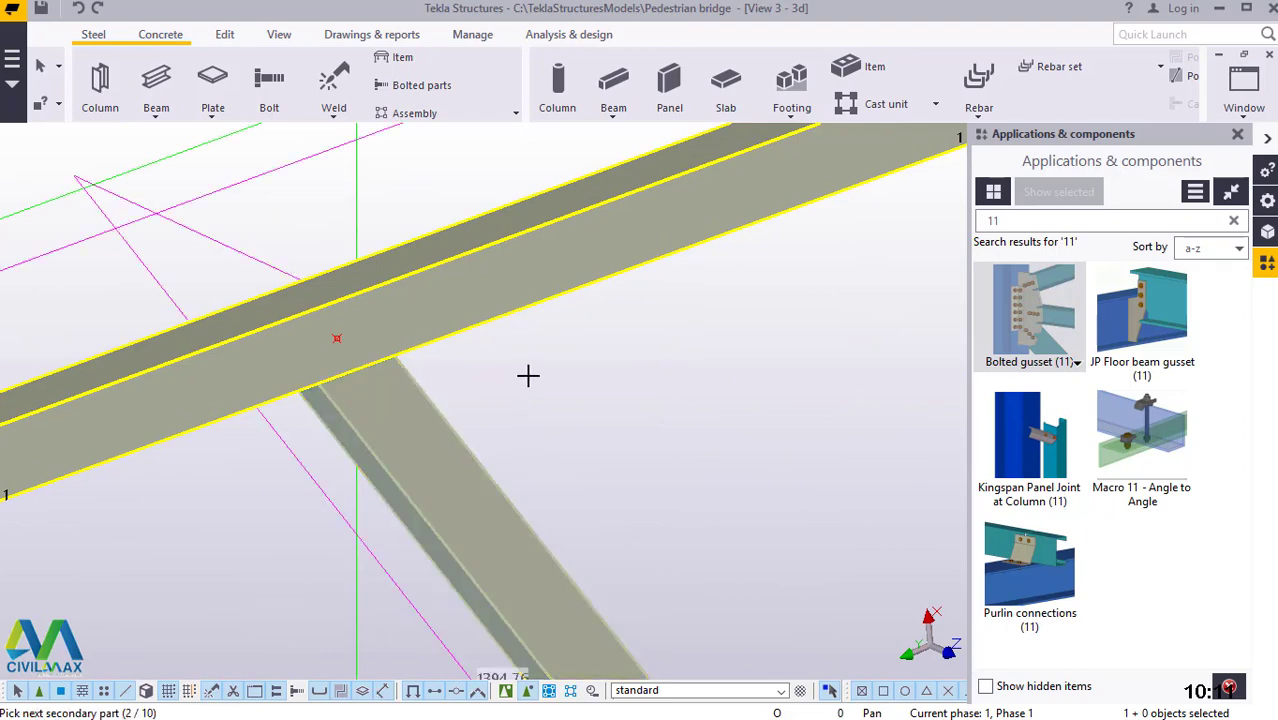
middle_click(528, 375)
scroll(331, 448, down, 6)
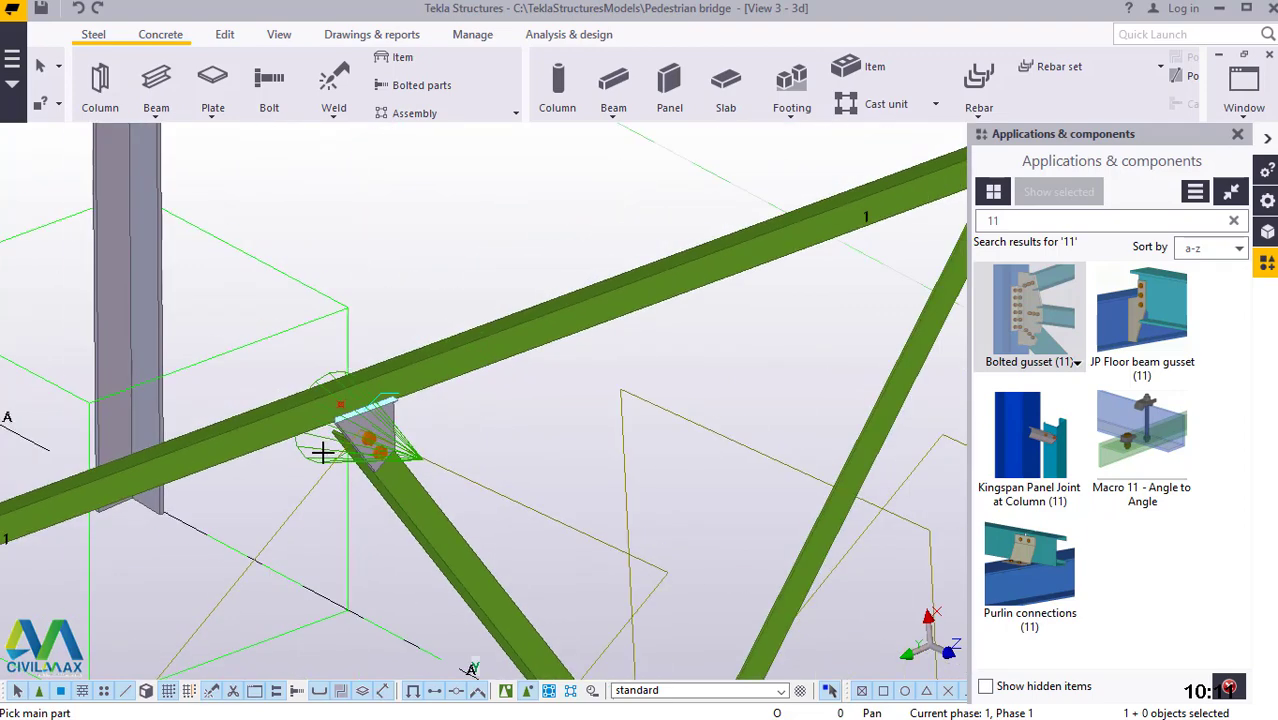
scroll(528, 357, up, 3)
scroll(542, 366, up, 3)
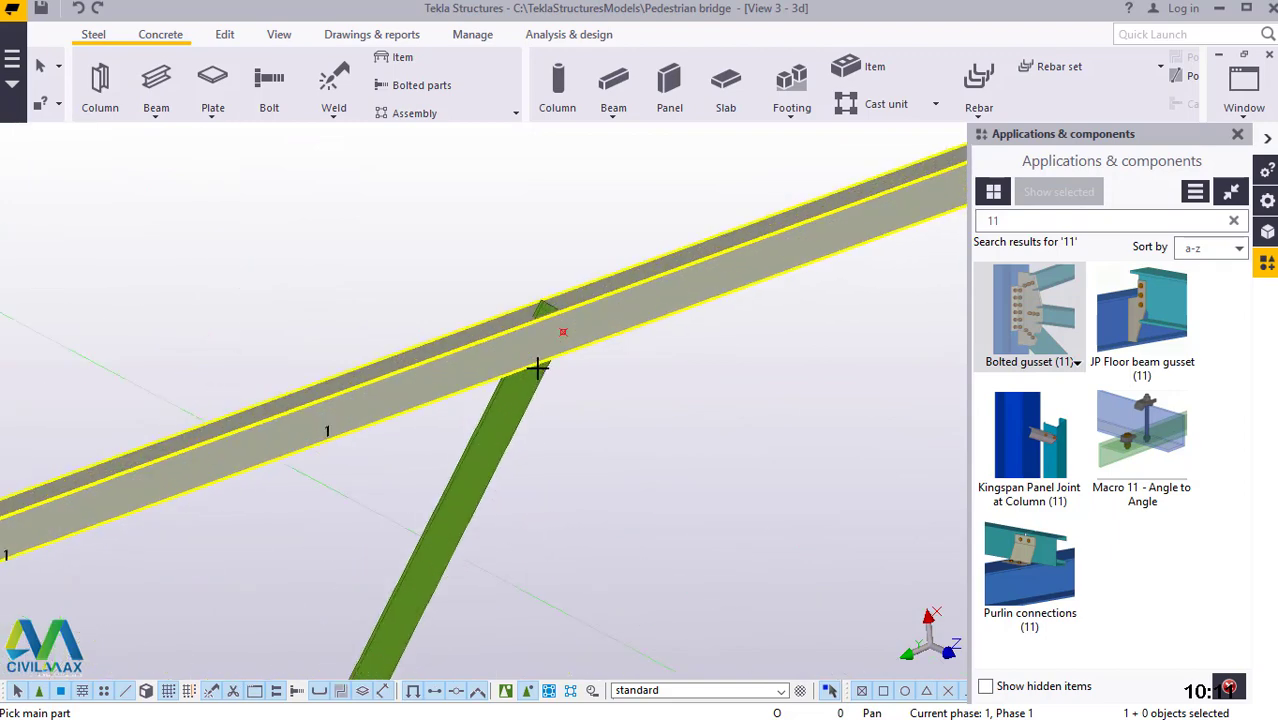
scroll(602, 200, down, 3)
right_click(602, 183)
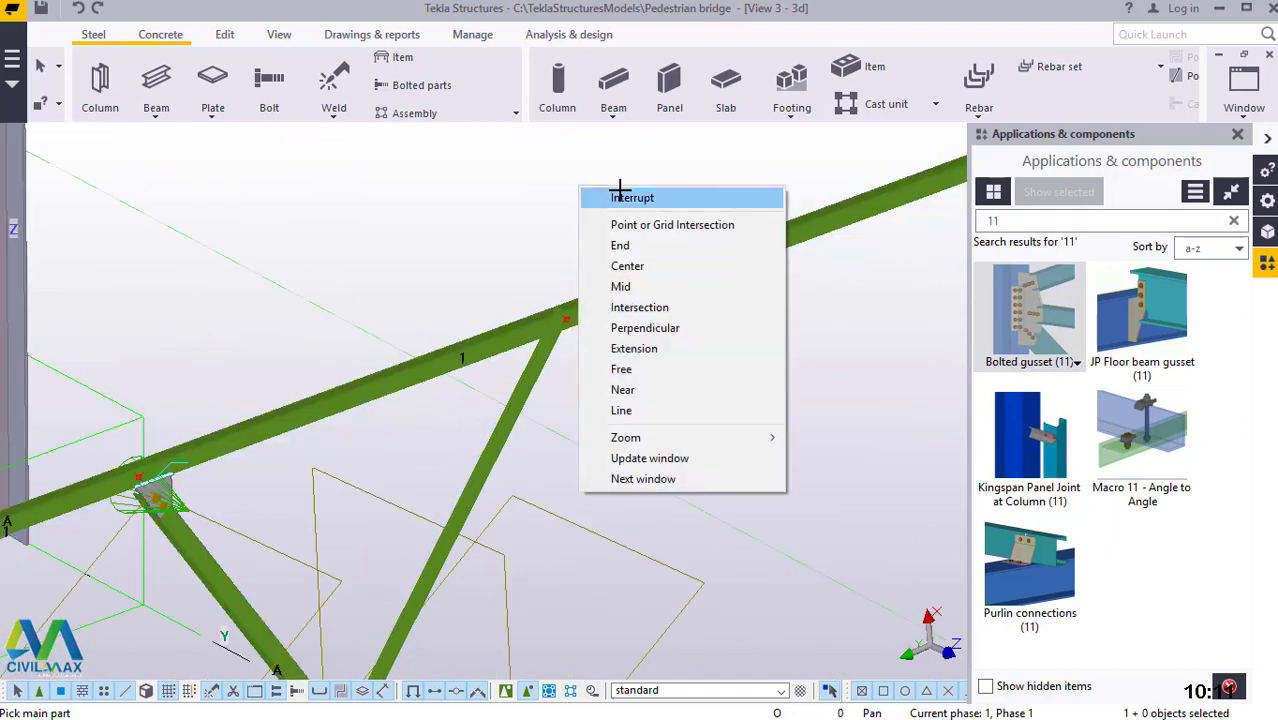
click(616, 191)
Inspect the overall bracing and the joint between the horizontal main brace and the column leg
scroll(542, 248, down, 5)
scroll(569, 325, down, 2)
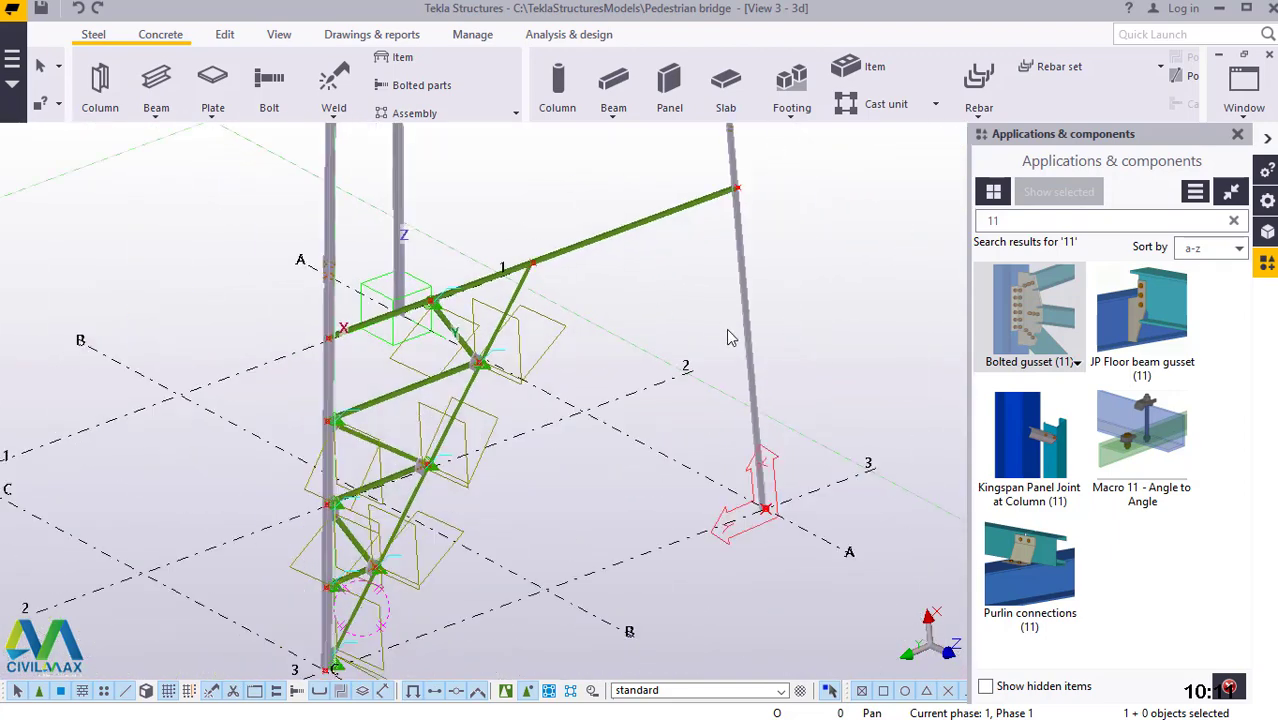
scroll(733, 334, down, 2)
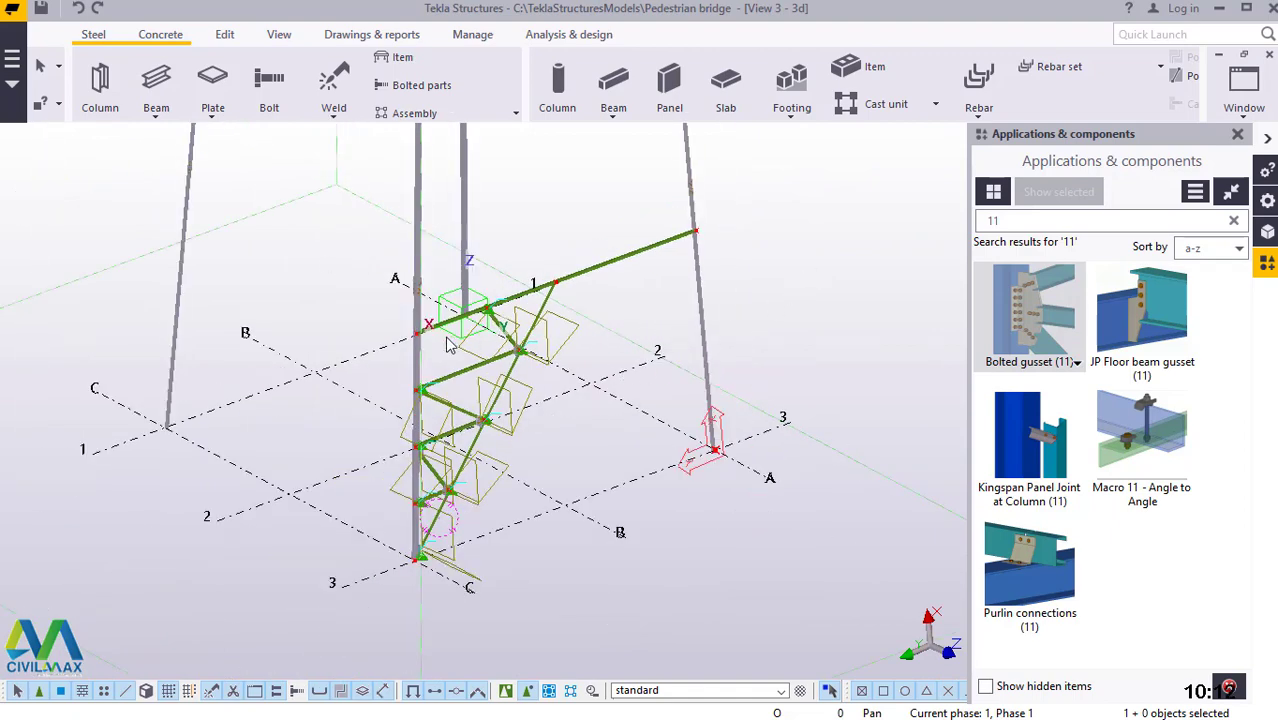
scroll(451, 344, up, 5)
scroll(330, 350, up, 4)
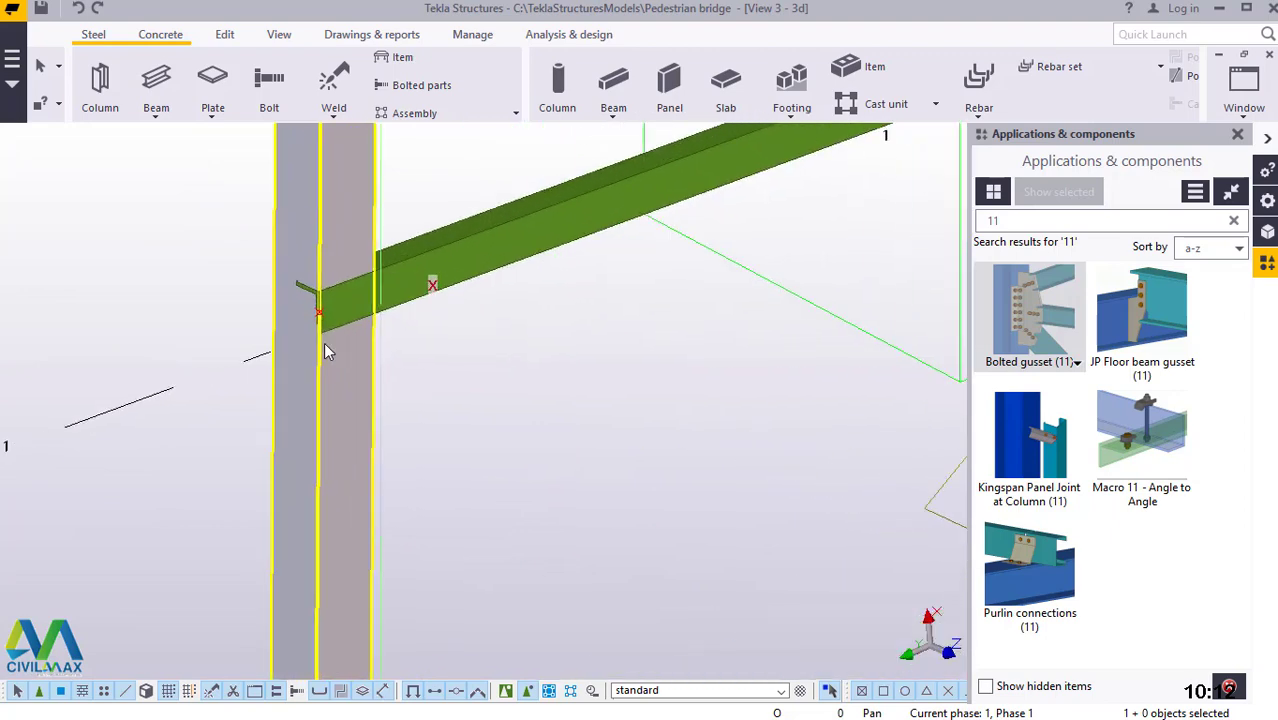
scroll(326, 360, down, 4)
scroll(335, 387, down, 5)
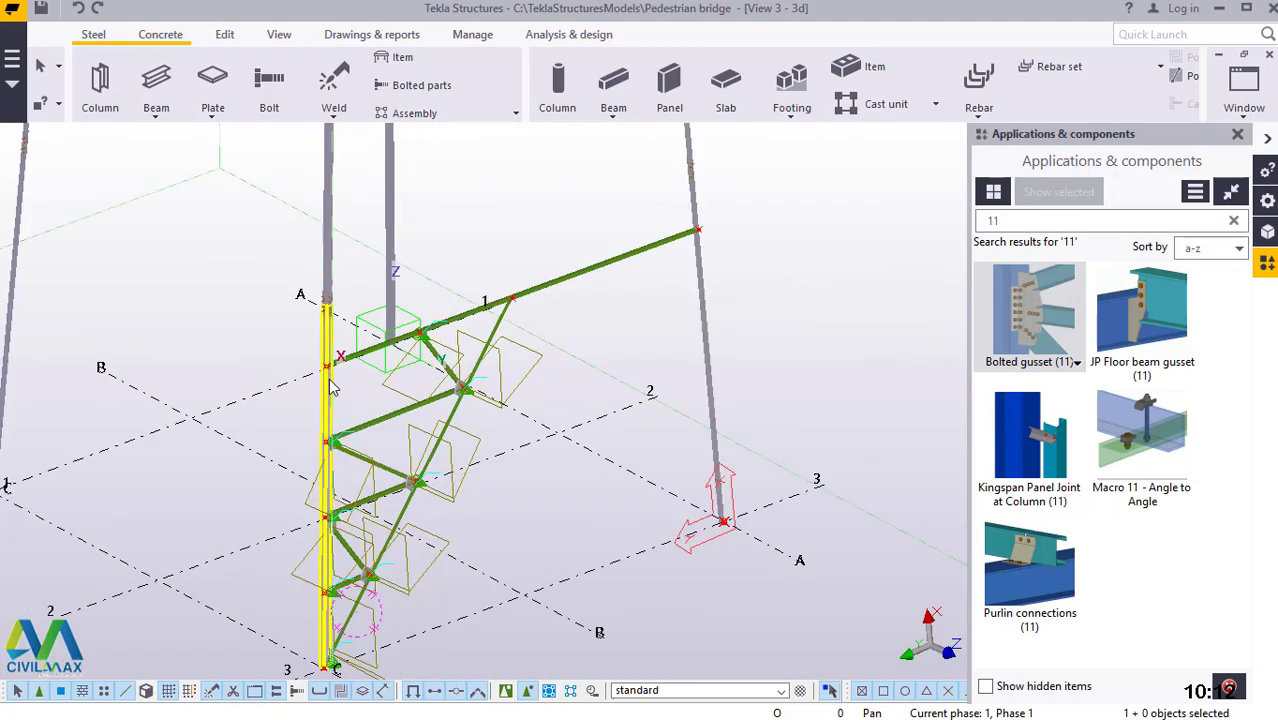
Redraw the view to clear the temporary connection graphics and check the bolted gussets on the bracing
right_click(766, 214)
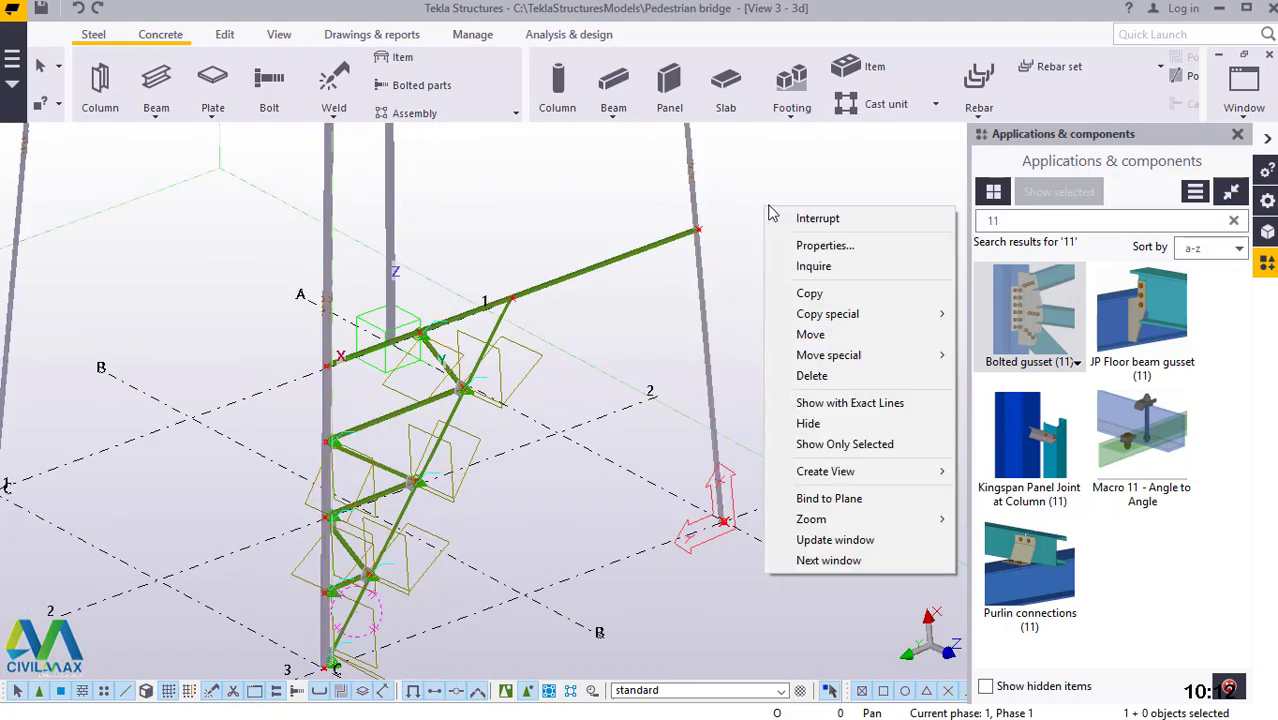
key(Escape)
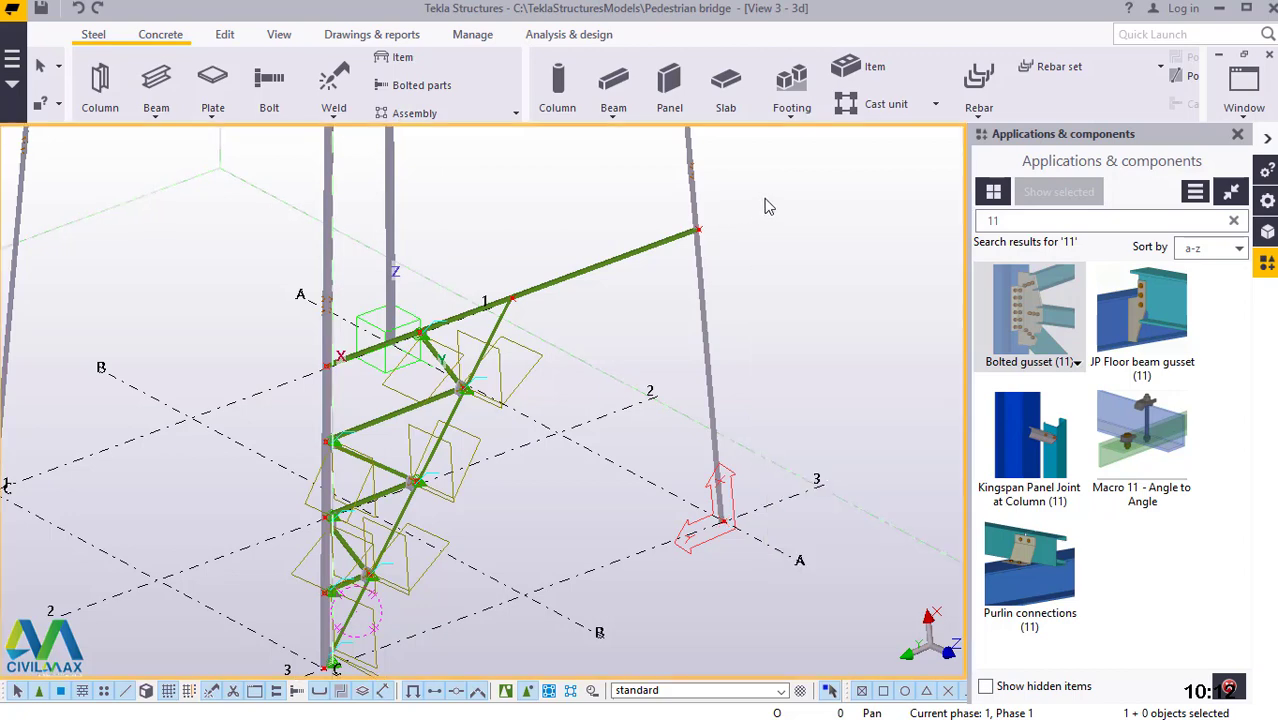
right_click(785, 180)
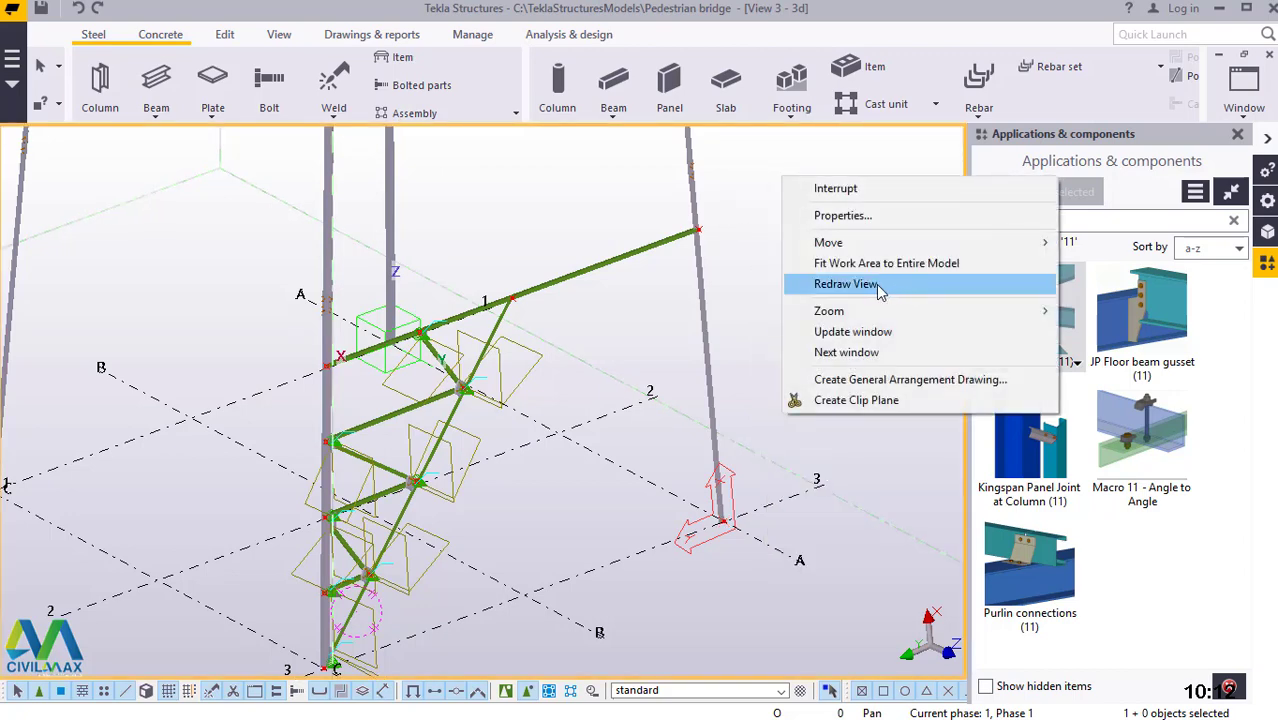
click(878, 288)
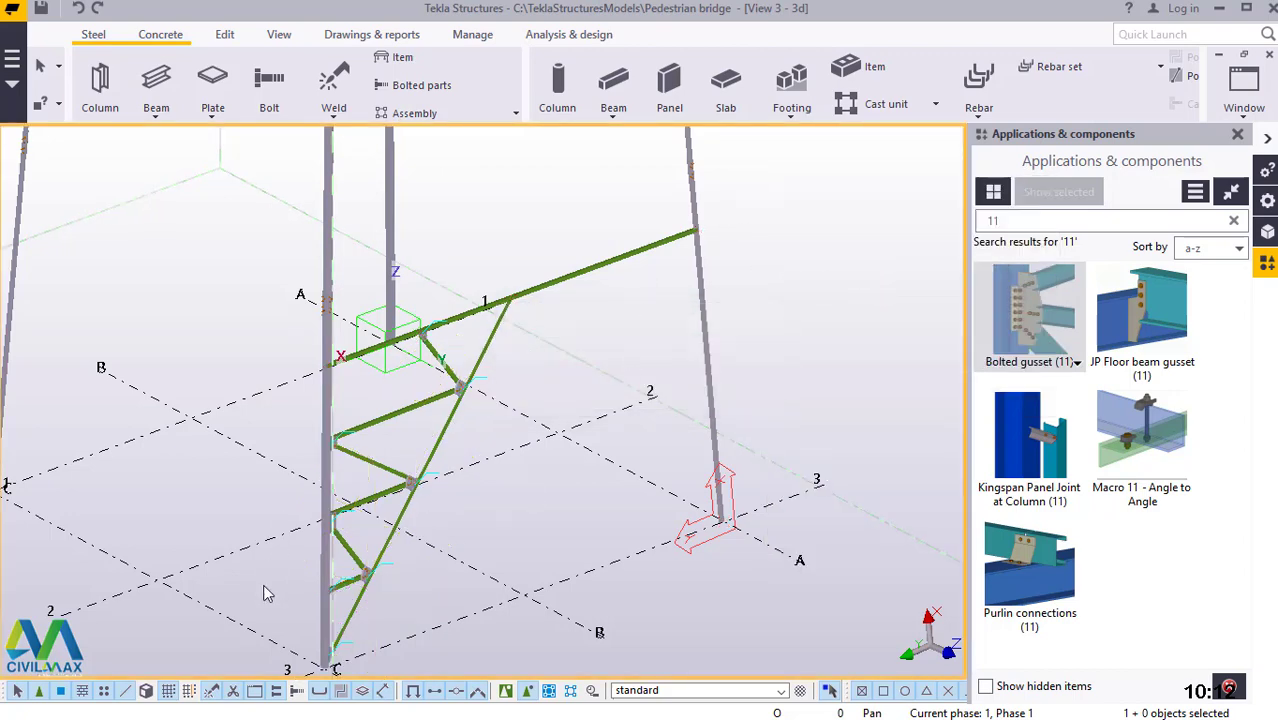
scroll(445, 410, up, 5)
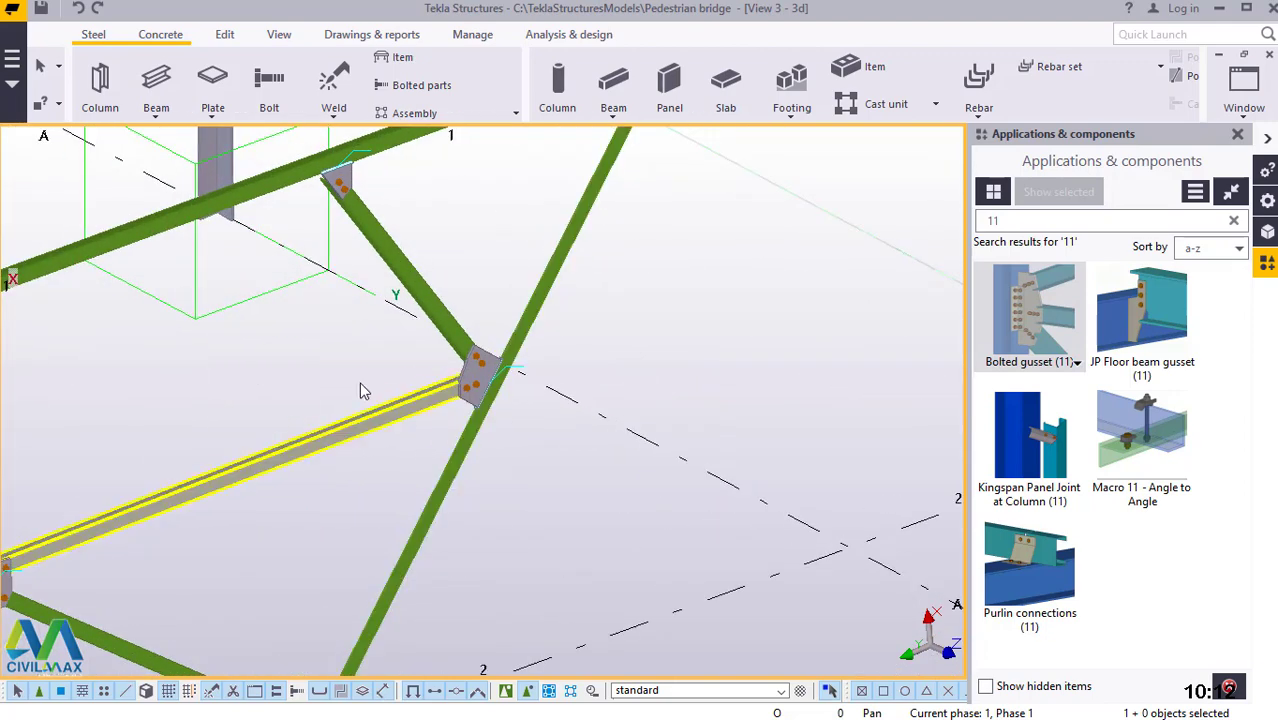
scroll(520, 368, up, 2)
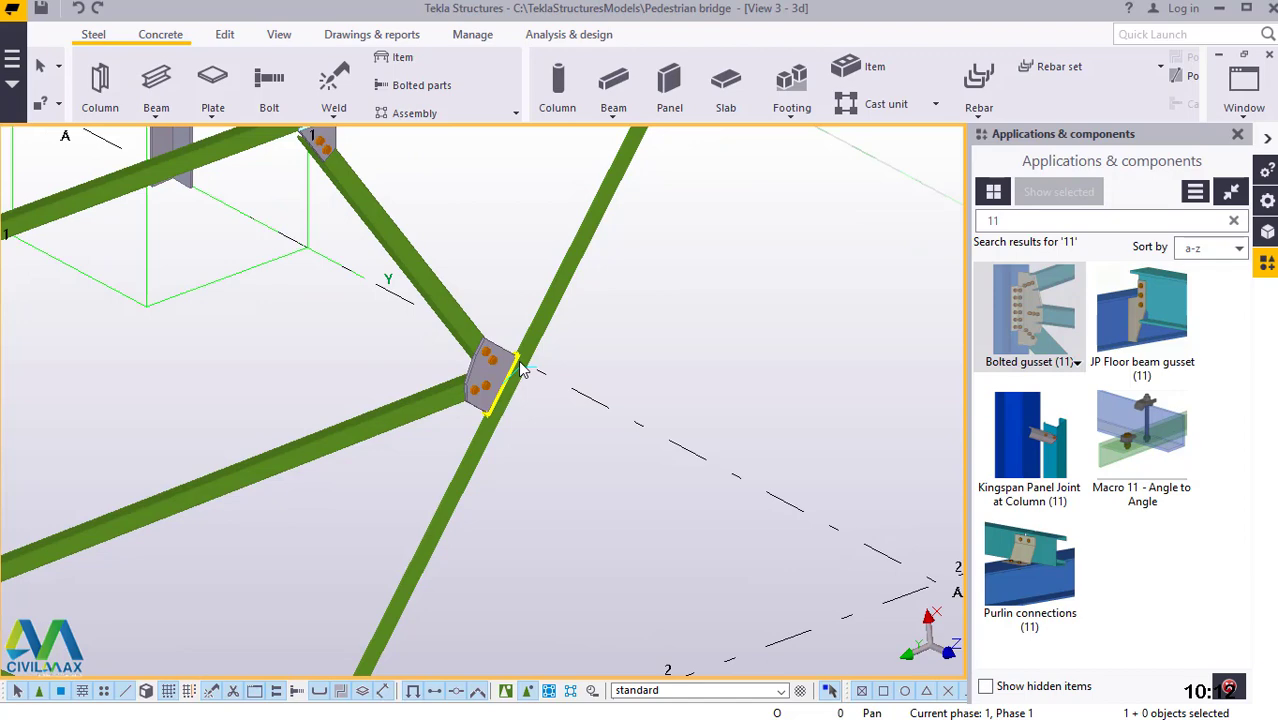
scroll(520, 368, down, 6)
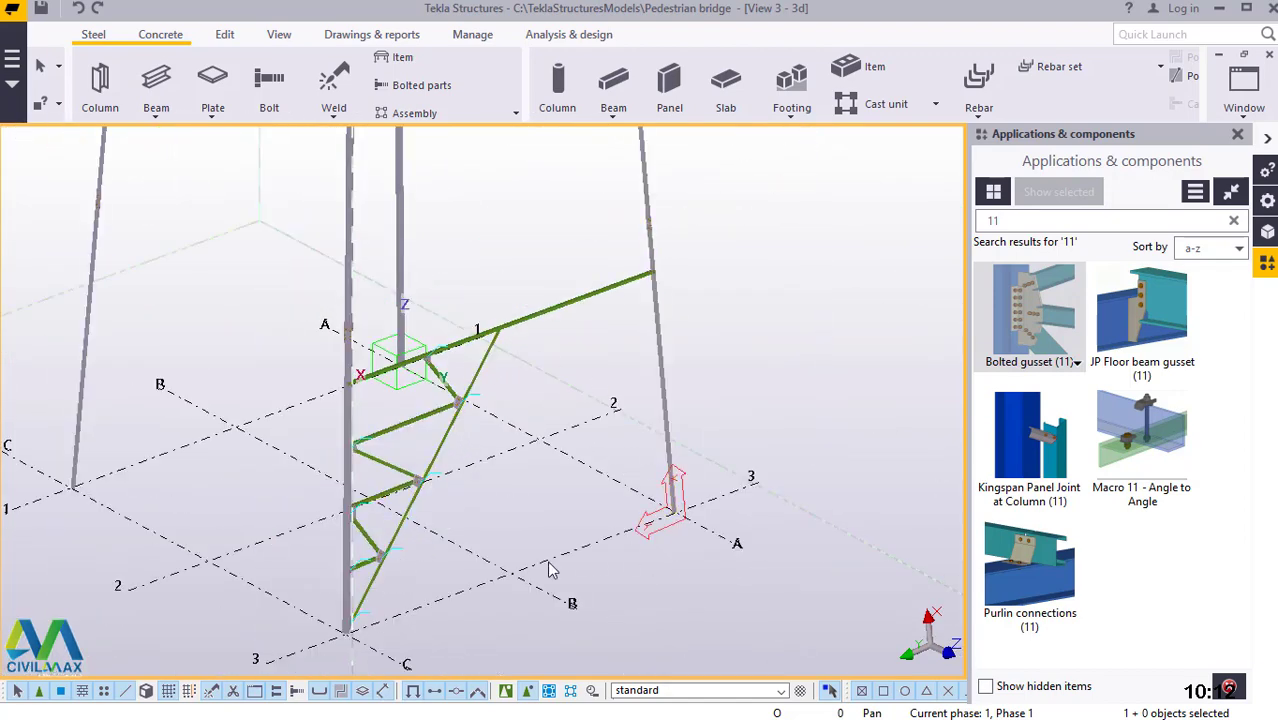
Model a steel beam about 3861 mm long along grid line 3 across grid B, between the two column legs, and end the command
scroll(503, 589, up, 1)
scroll(505, 596, up, 1)
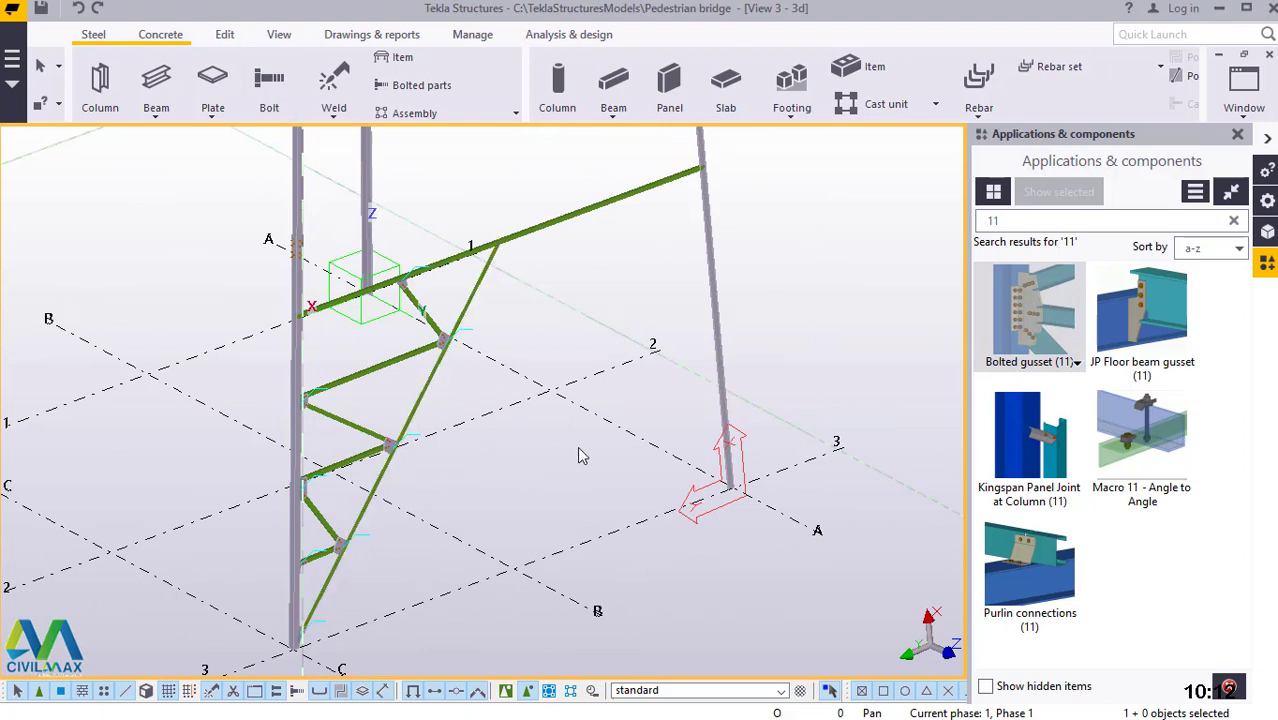
click(155, 118)
click(172, 142)
scroll(459, 595, up, 2)
scroll(402, 608, up, 2)
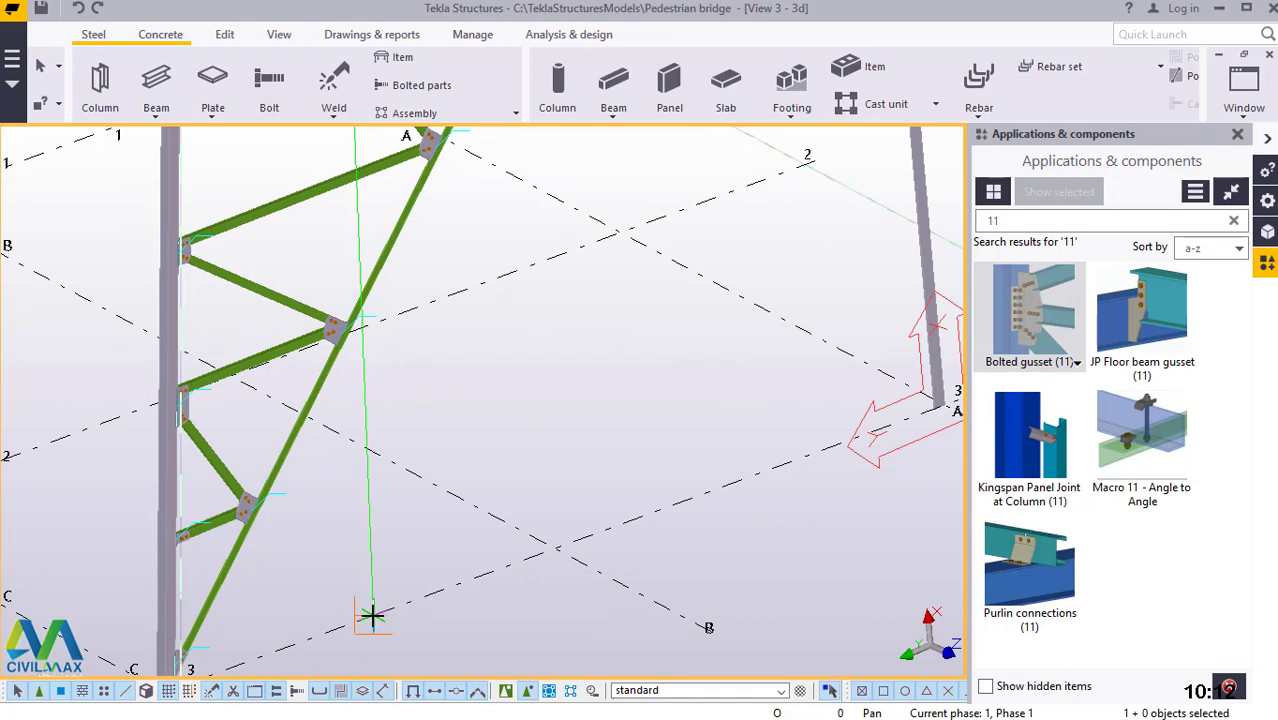
click(372, 614)
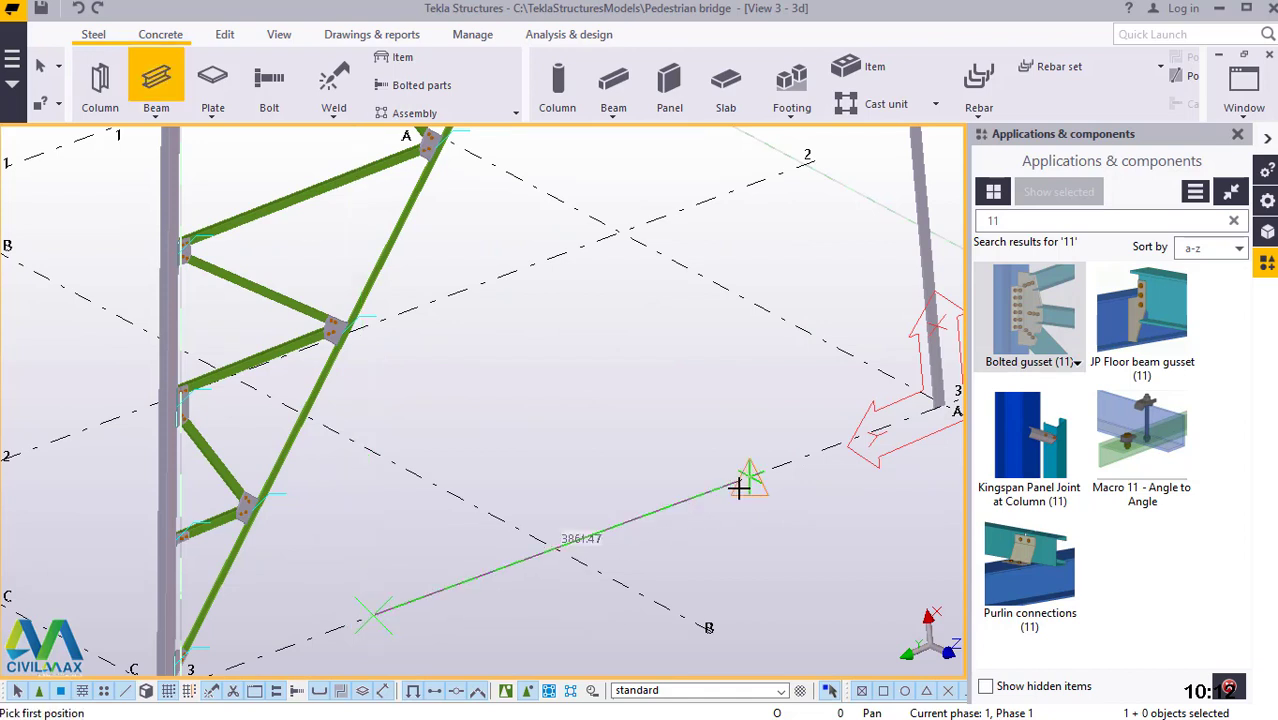
scroll(776, 456, up, 2)
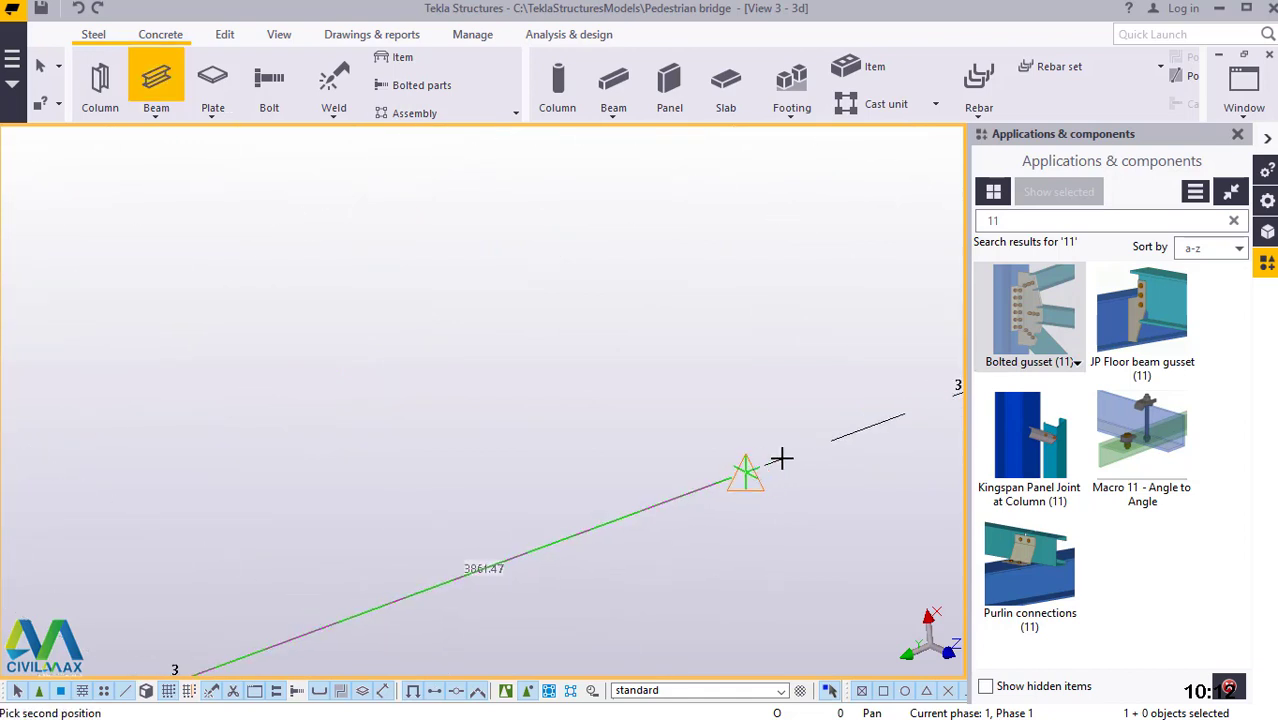
click(738, 472)
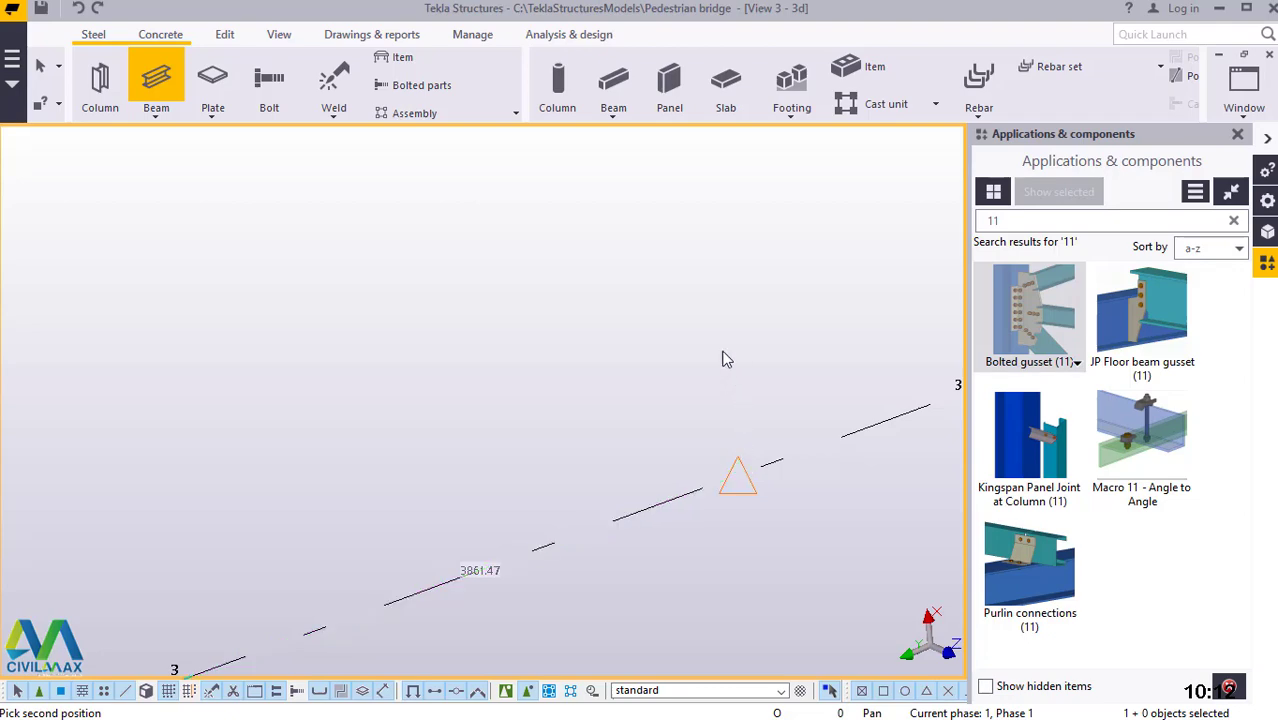
right_click(691, 283)
click(740, 297)
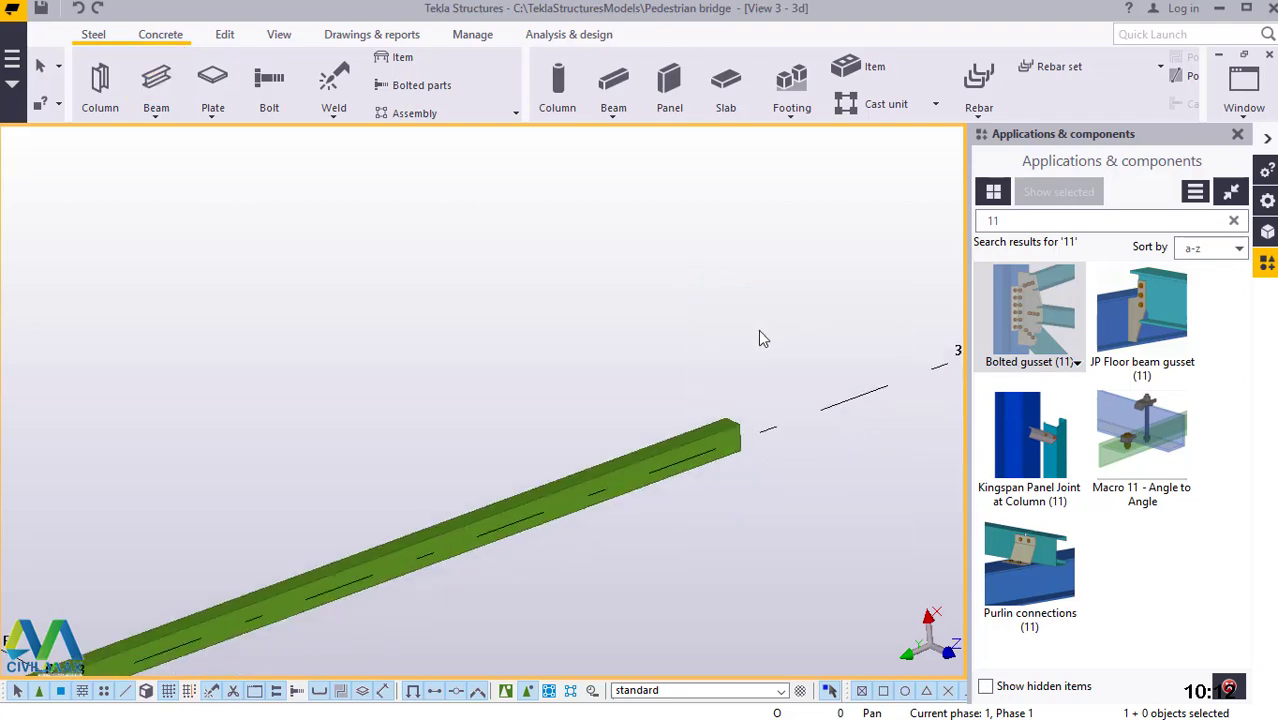
Examine the end profile and orientation of the new angle beam on grid line 3
scroll(759, 330, down, 4)
scroll(335, 525, up, 2)
click(336, 522)
scroll(340, 522, up, 6)
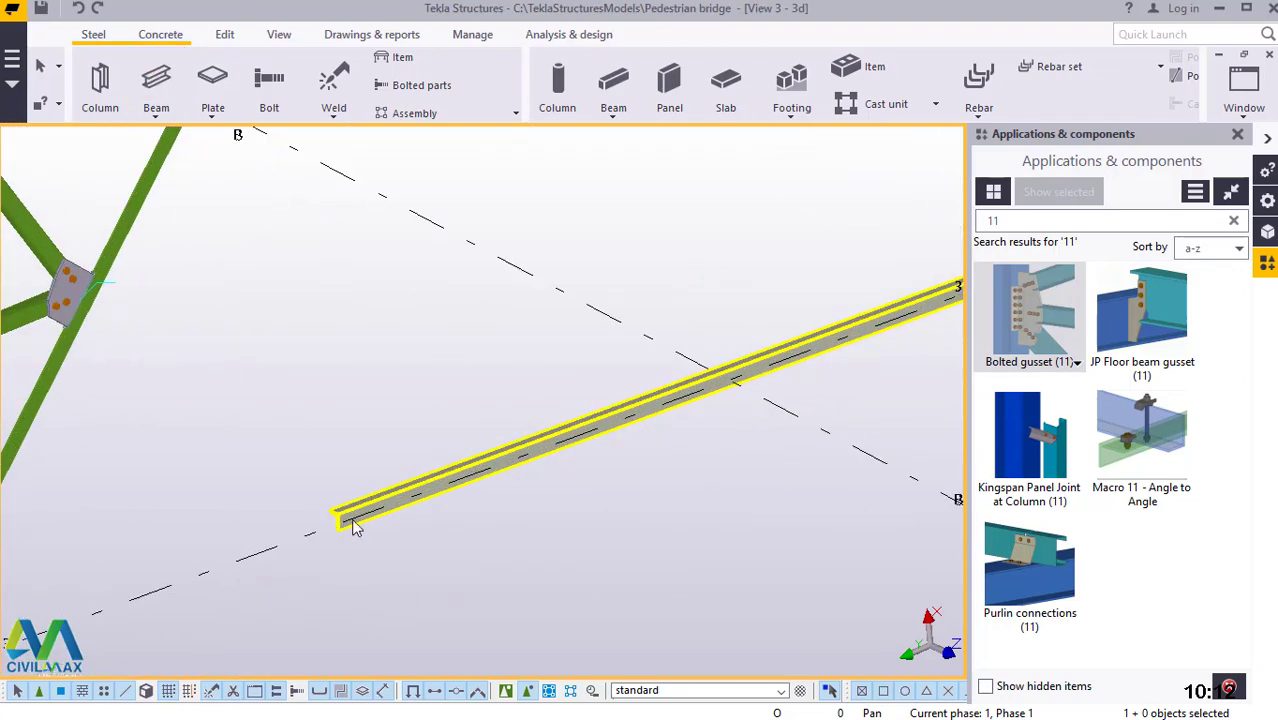
scroll(290, 550, up, 3)
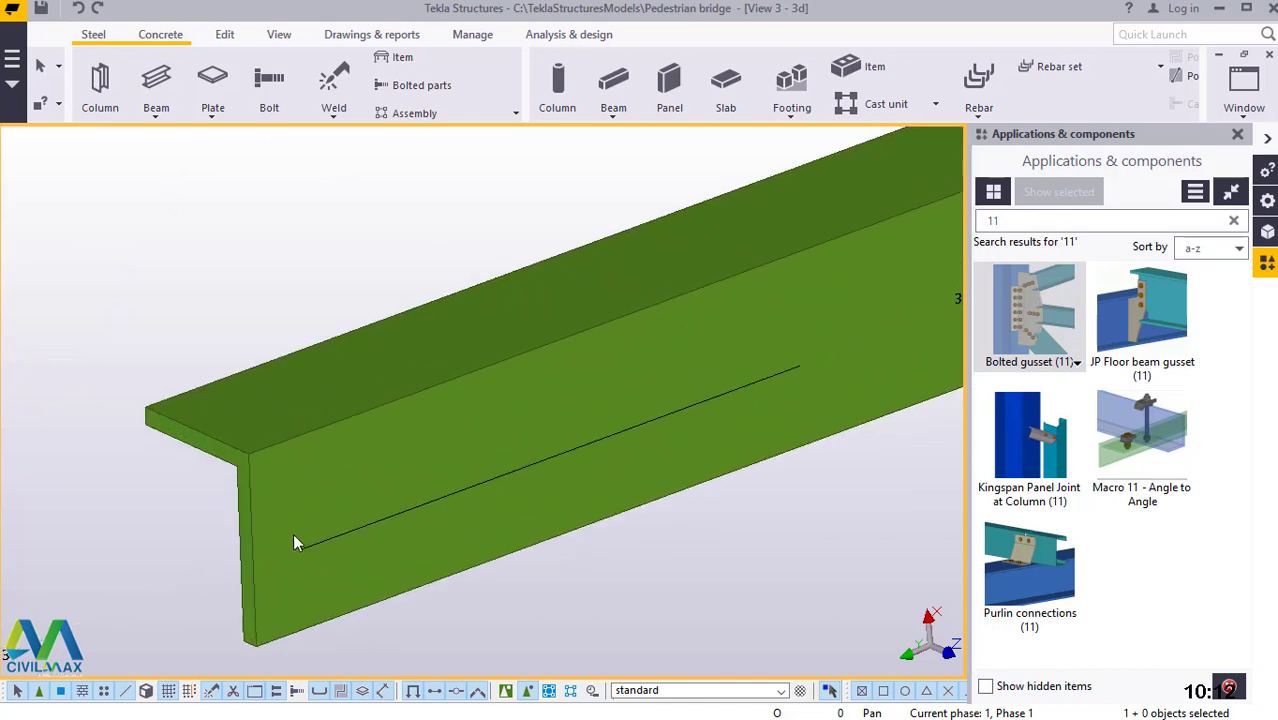
scroll(338, 540, down, 2)
scroll(335, 550, down, 3)
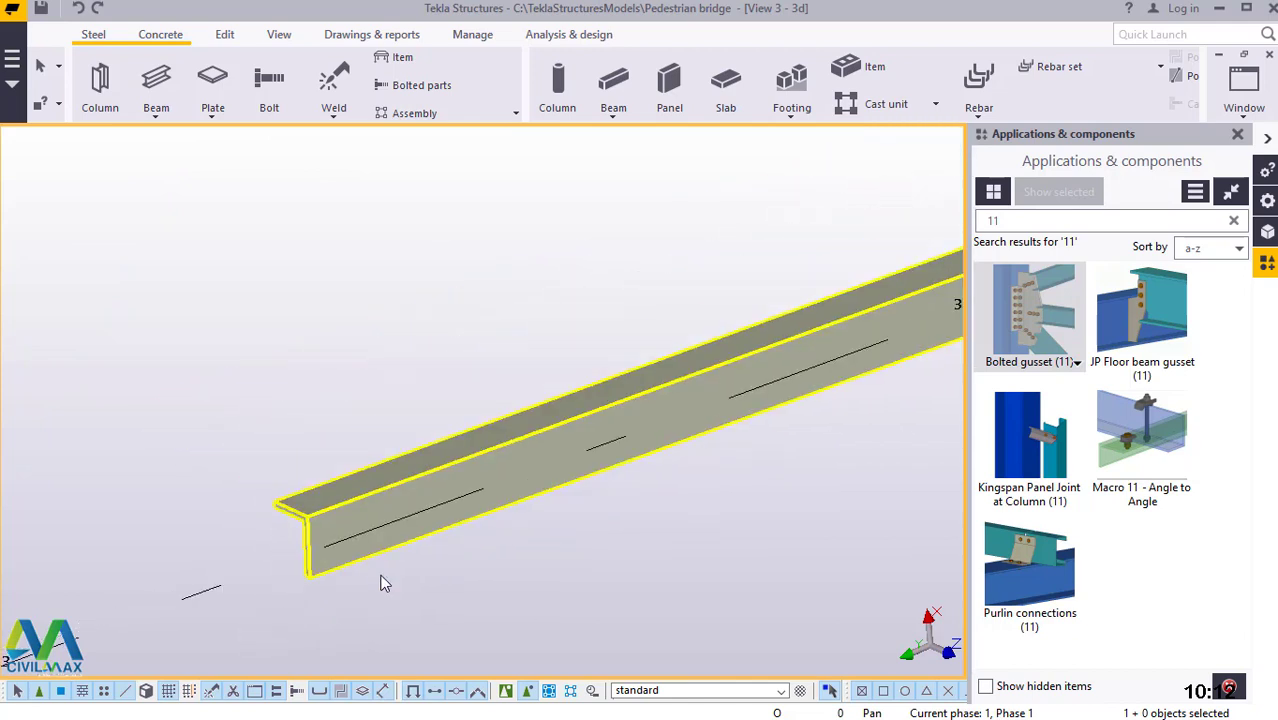
scroll(440, 578, down, 5)
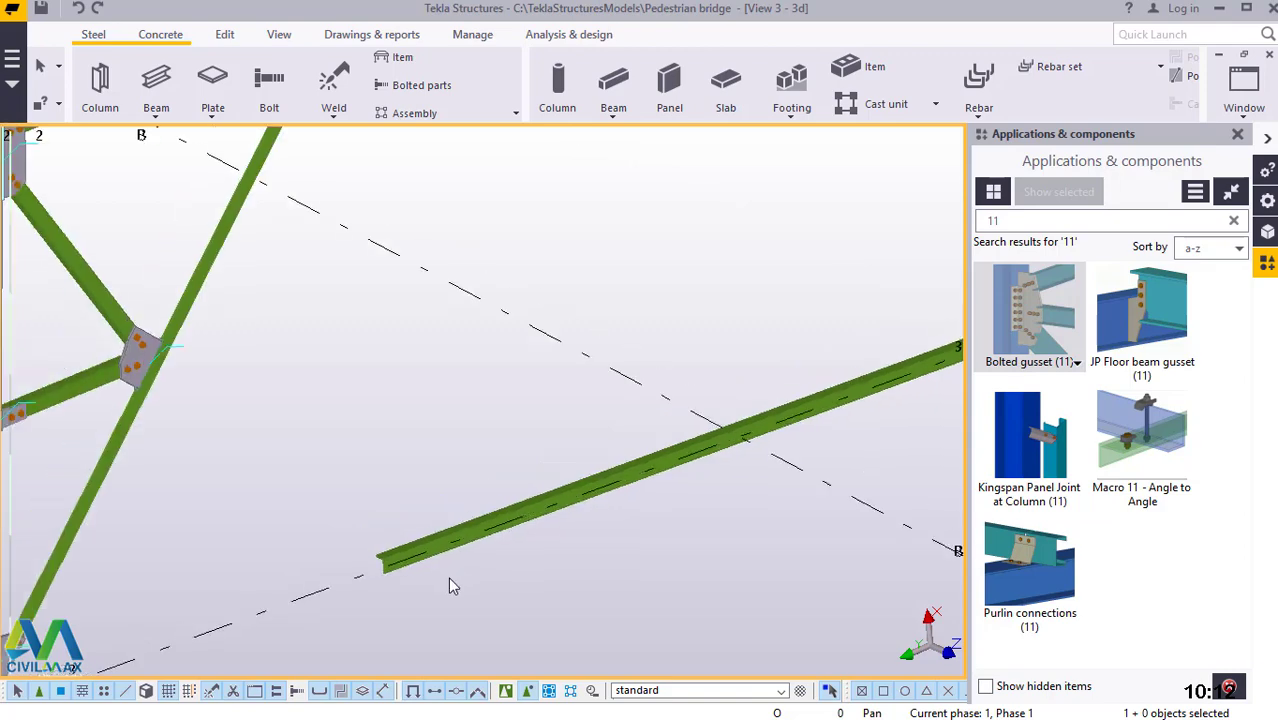
Select the diagonal brace, its bracing beams and their bolted gusset connections, leaving out the horizontal main brace
drag(530, 466, 436, 298)
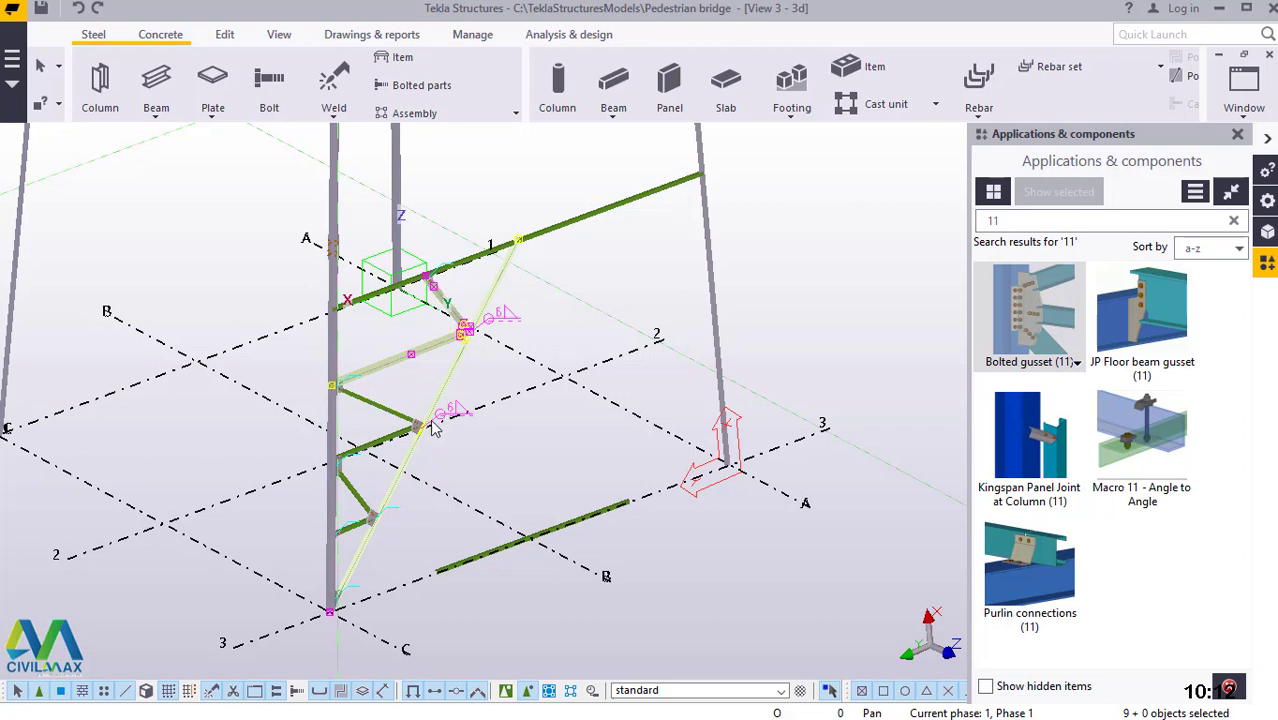
shift+click(396, 410)
shift+click(376, 442)
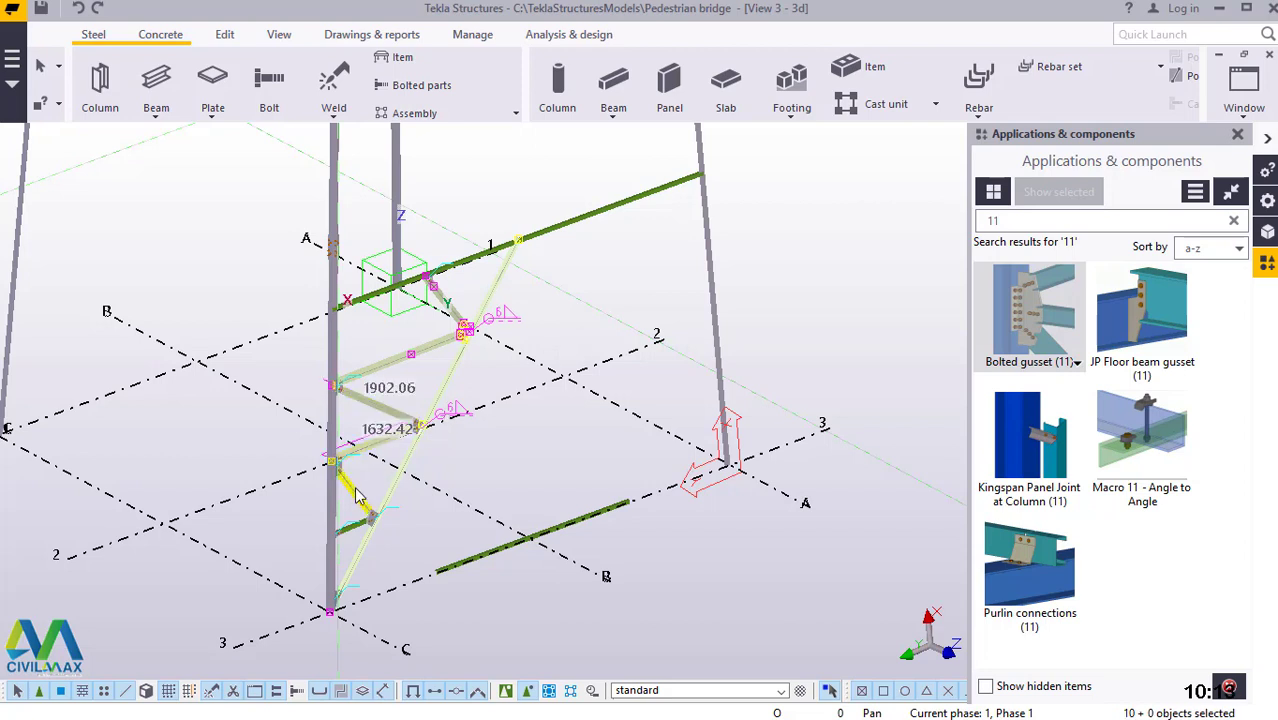
shift+click(358, 500)
shift+click(355, 525)
shift+click(514, 300)
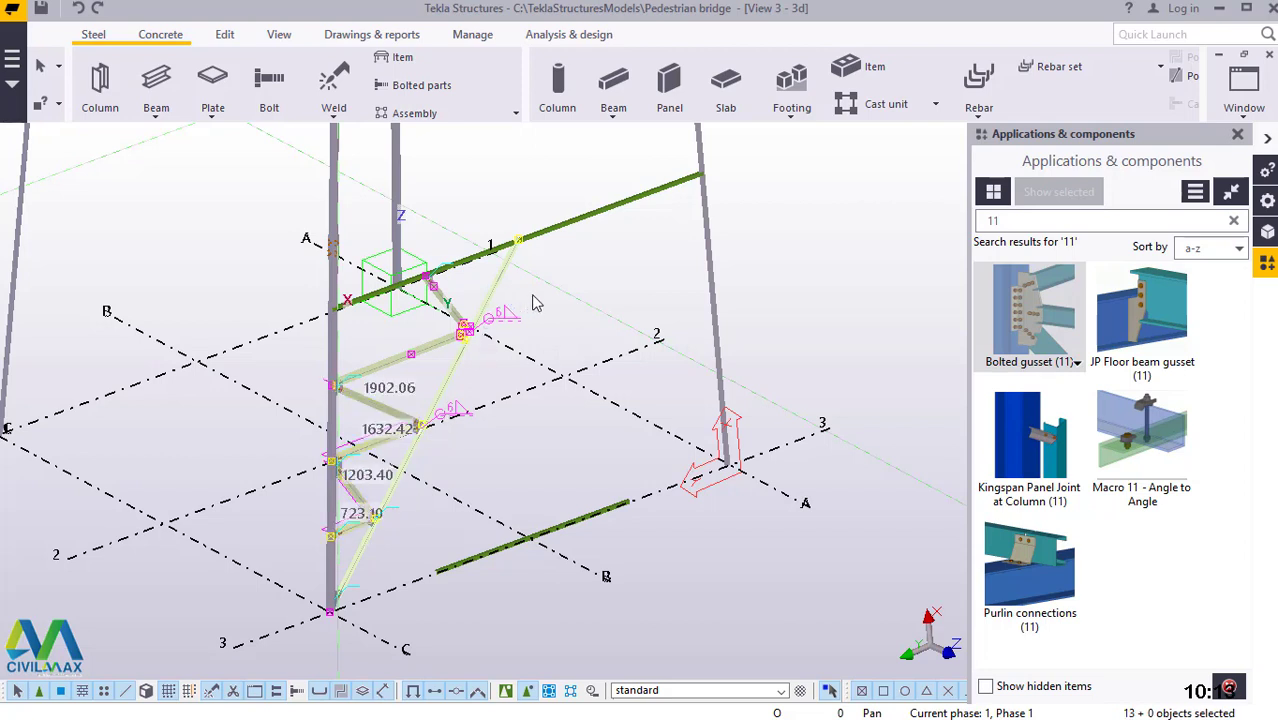
scroll(535, 345, up, 1)
scroll(560, 395, up, 1)
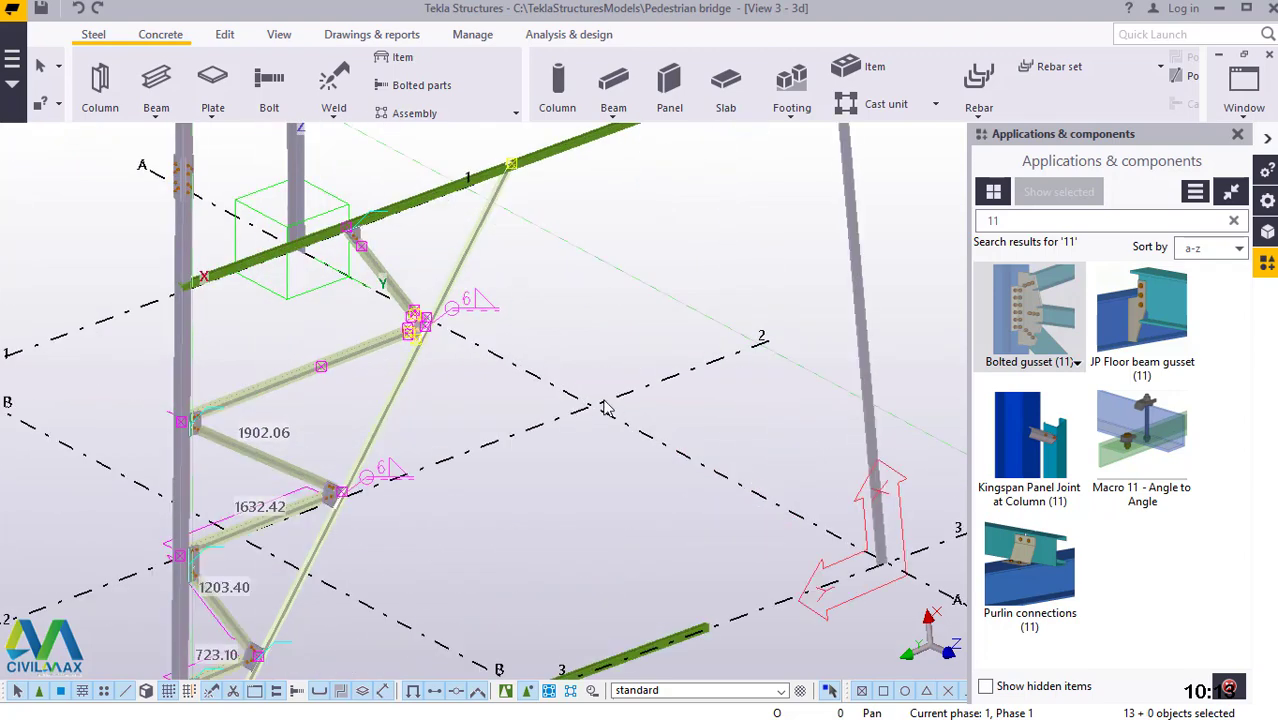
scroll(610, 413, down, 2)
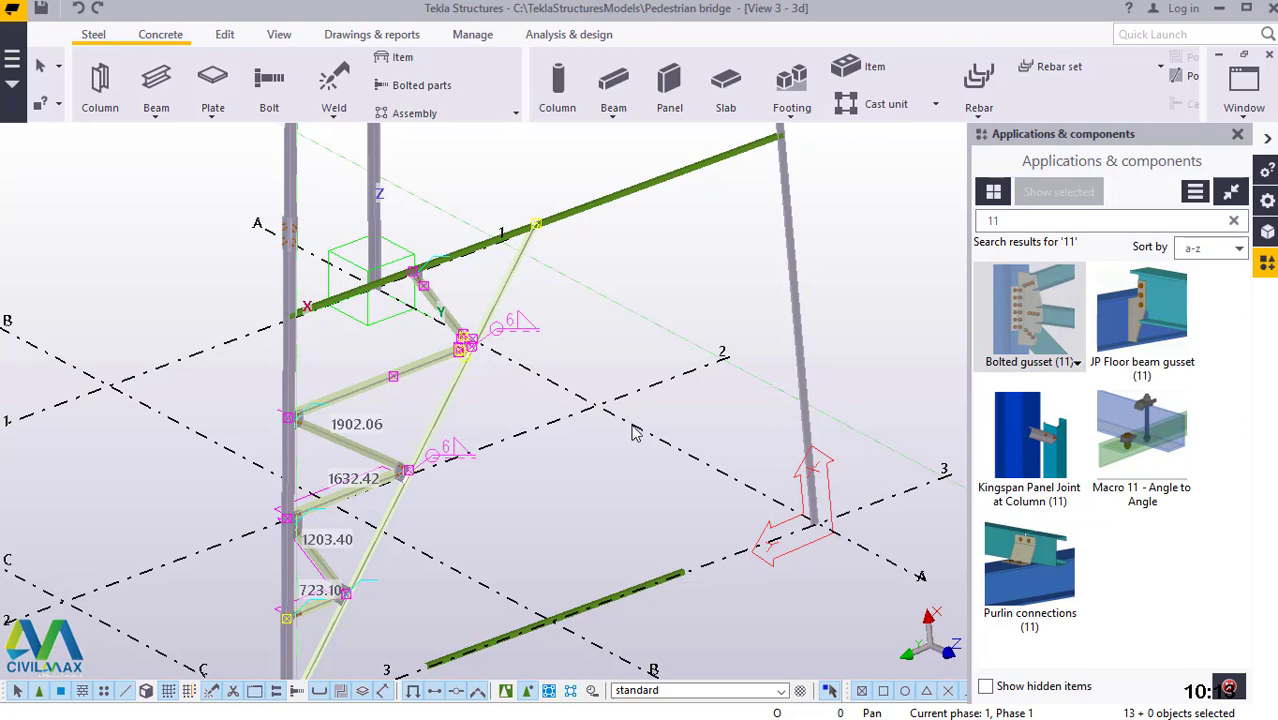
ctrl+click(632, 432)
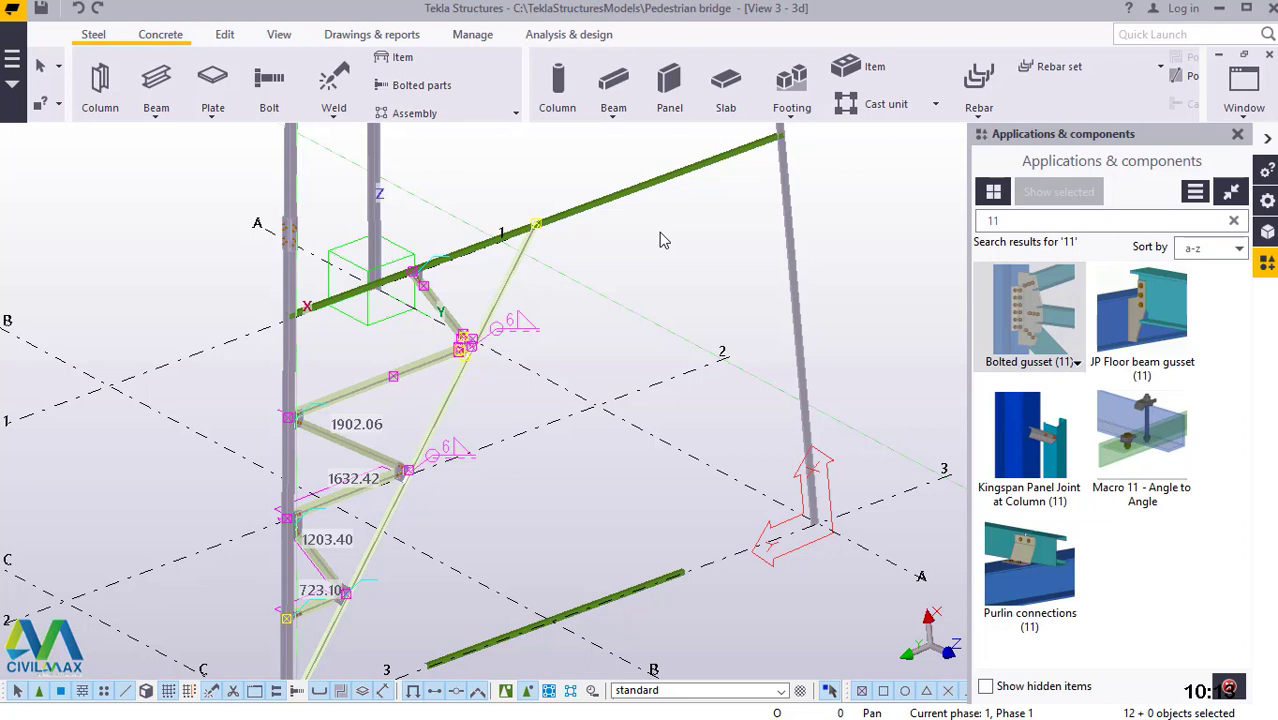
Set the work plane to the vertical face of the grid line 3 beam with the Work plane tool, and end the command
click(279, 38)
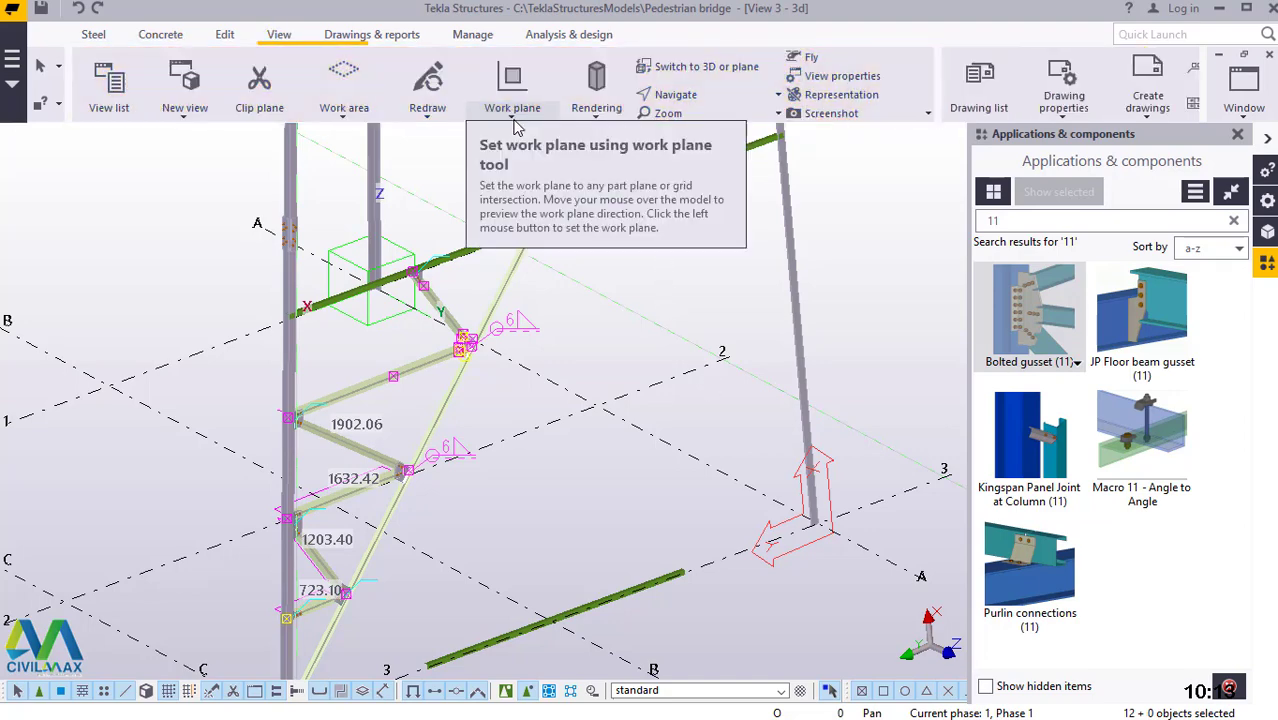
click(513, 110)
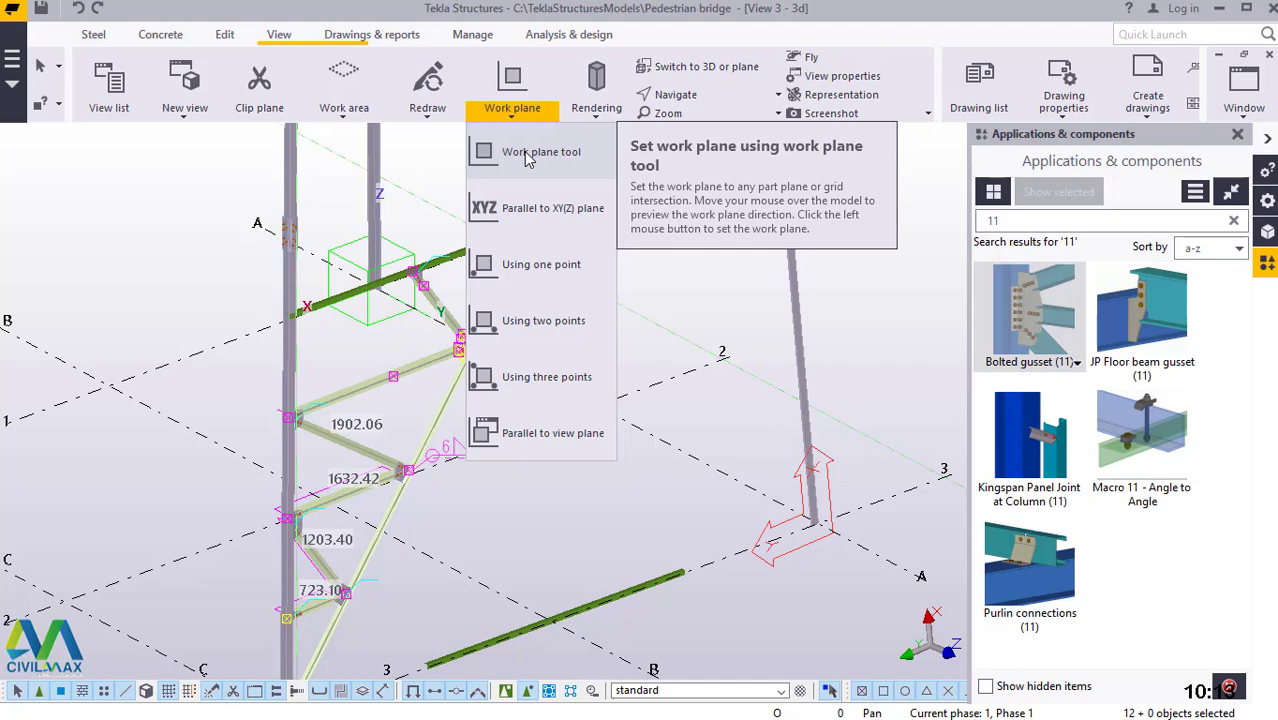
click(530, 155)
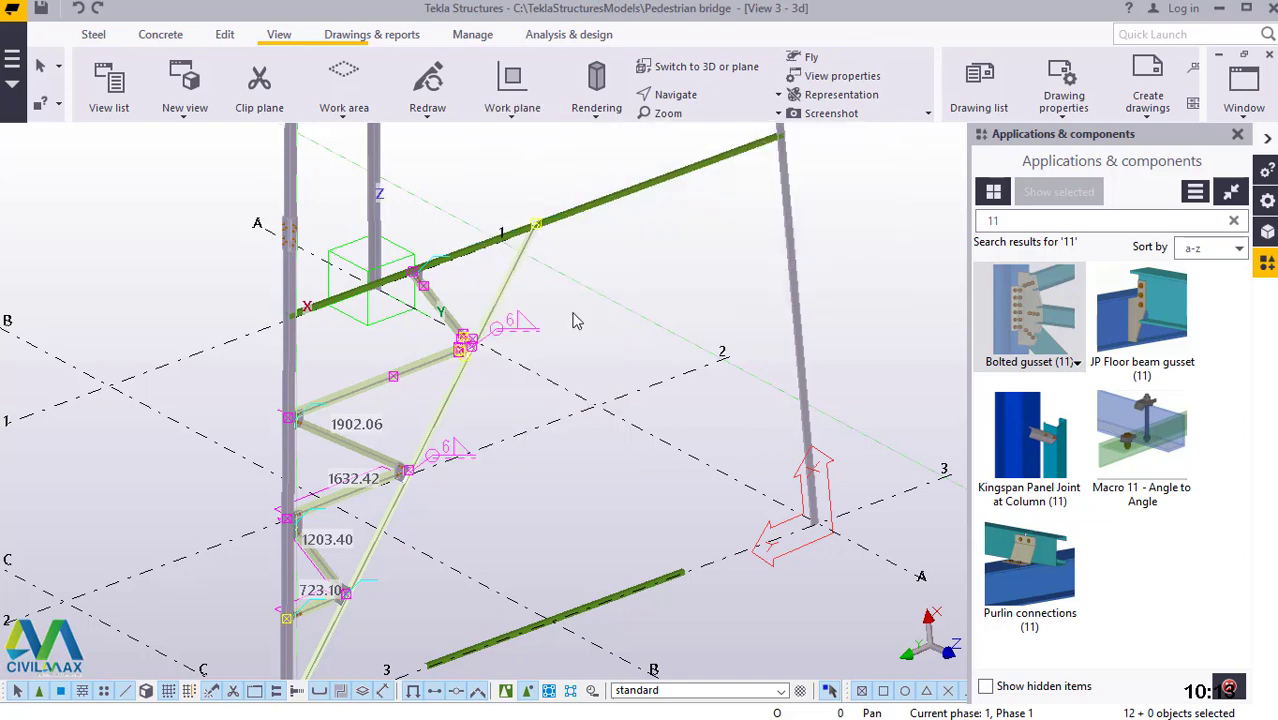
scroll(604, 311, down, 3)
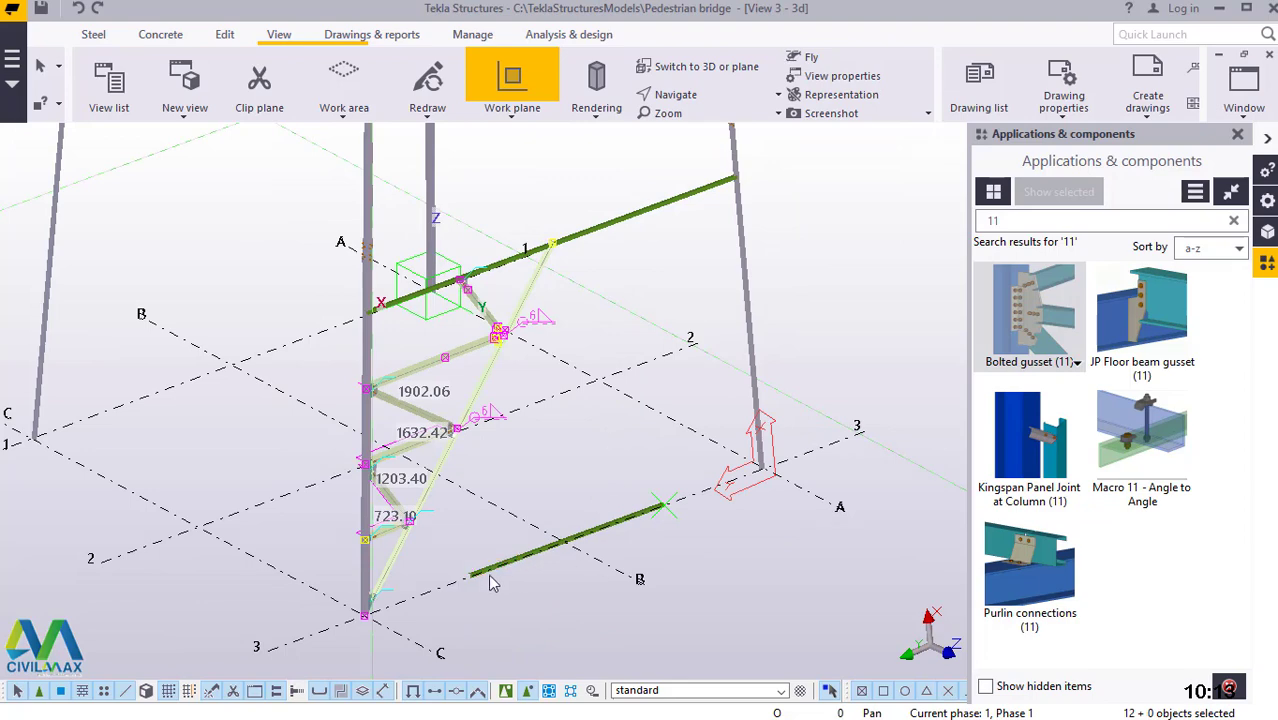
scroll(485, 586, up, 3)
scroll(465, 588, up, 5)
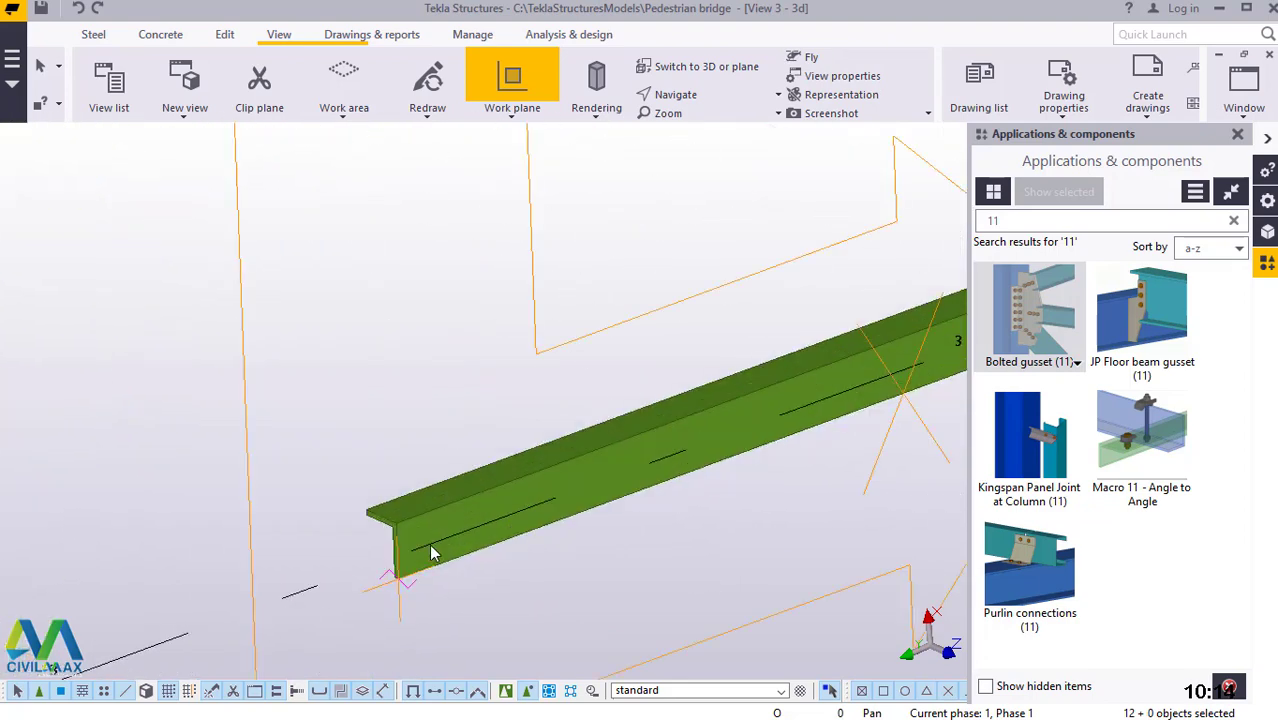
scroll(432, 553, down, 2)
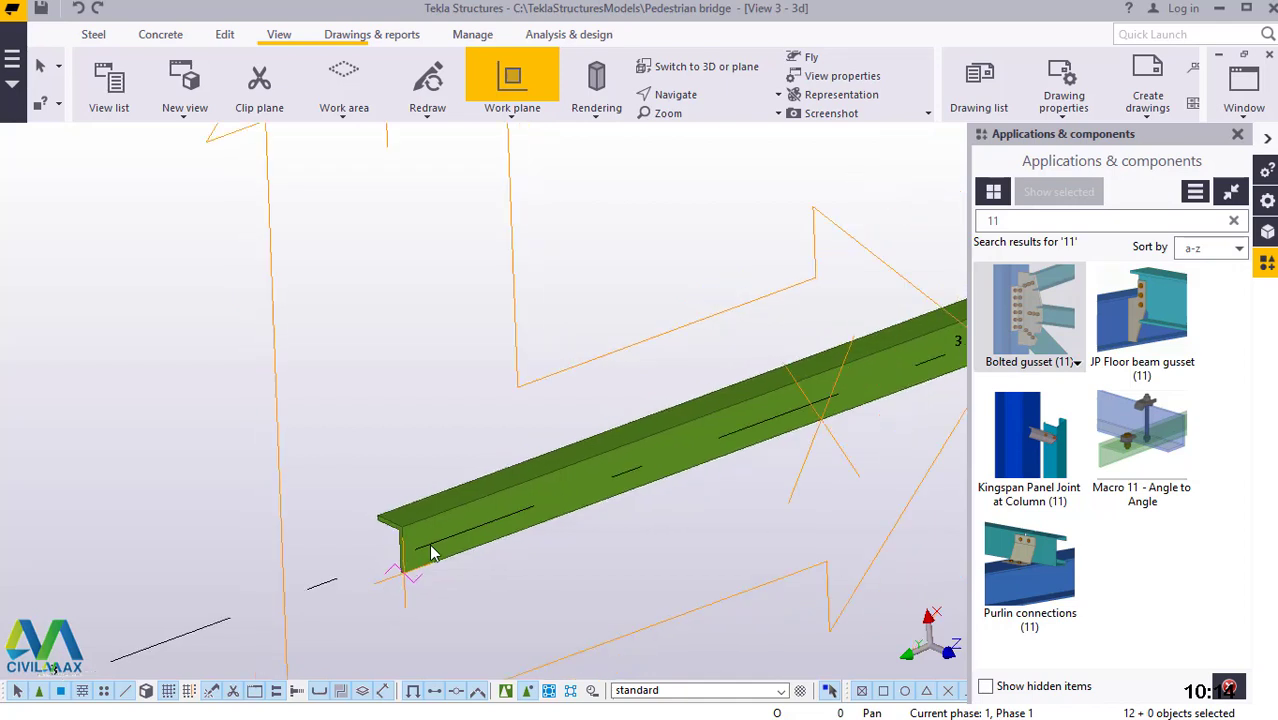
scroll(432, 553, down, 1)
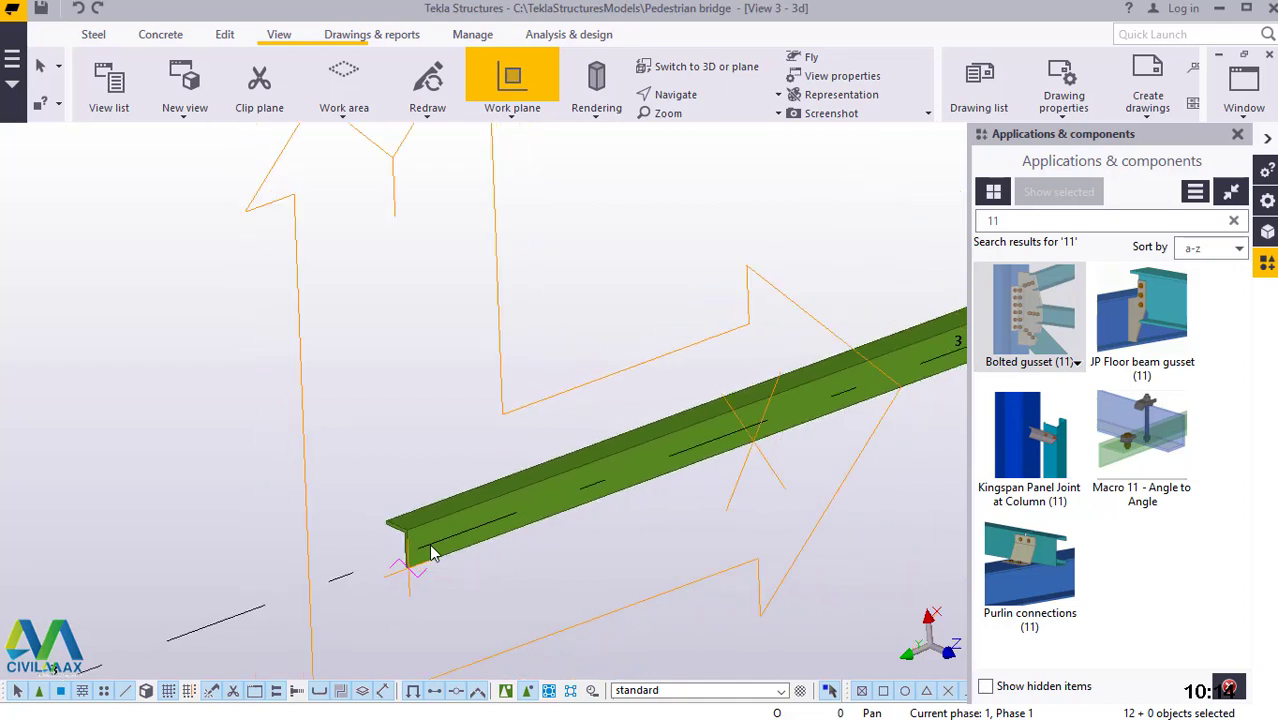
ctrl+middle_drag(422, 551, 602, 317)
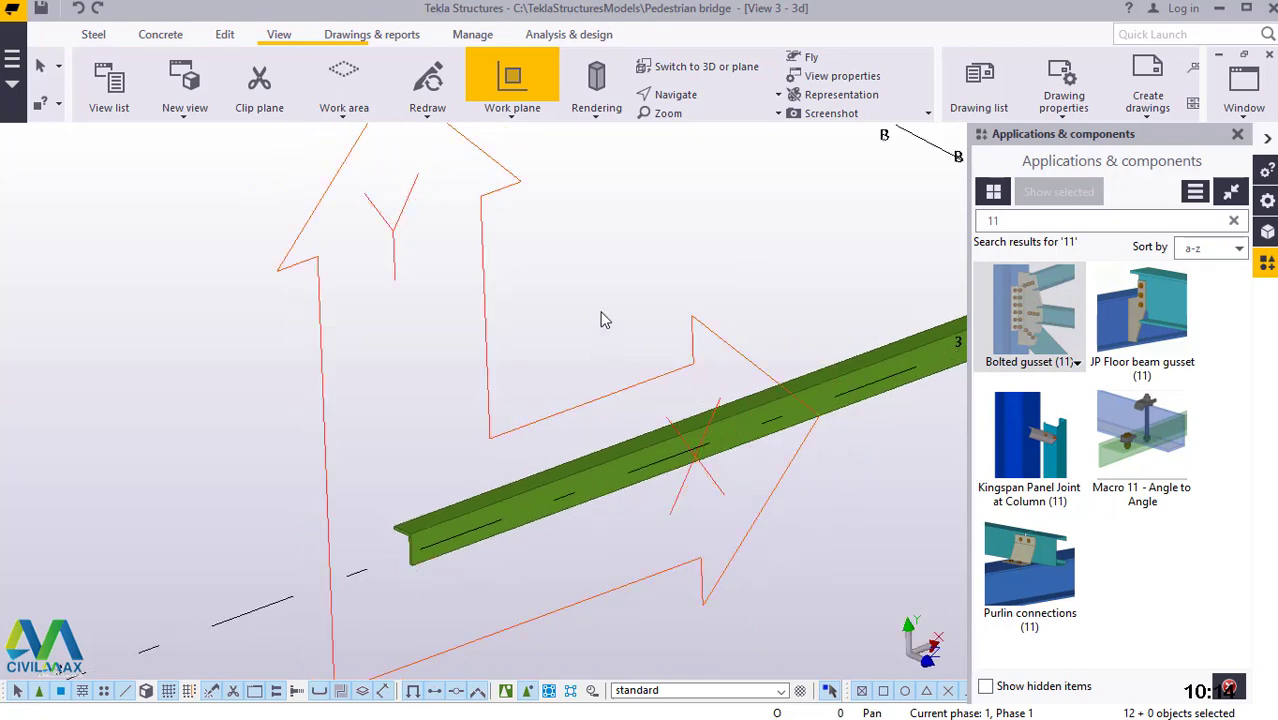
right_click(594, 249)
click(628, 262)
Set up a mirror copy of the selected bracing about the grid line 3 beam's midpoint, with X0 1930.73, Y0 65.00 and angle -90
scroll(375, 488, down, 6)
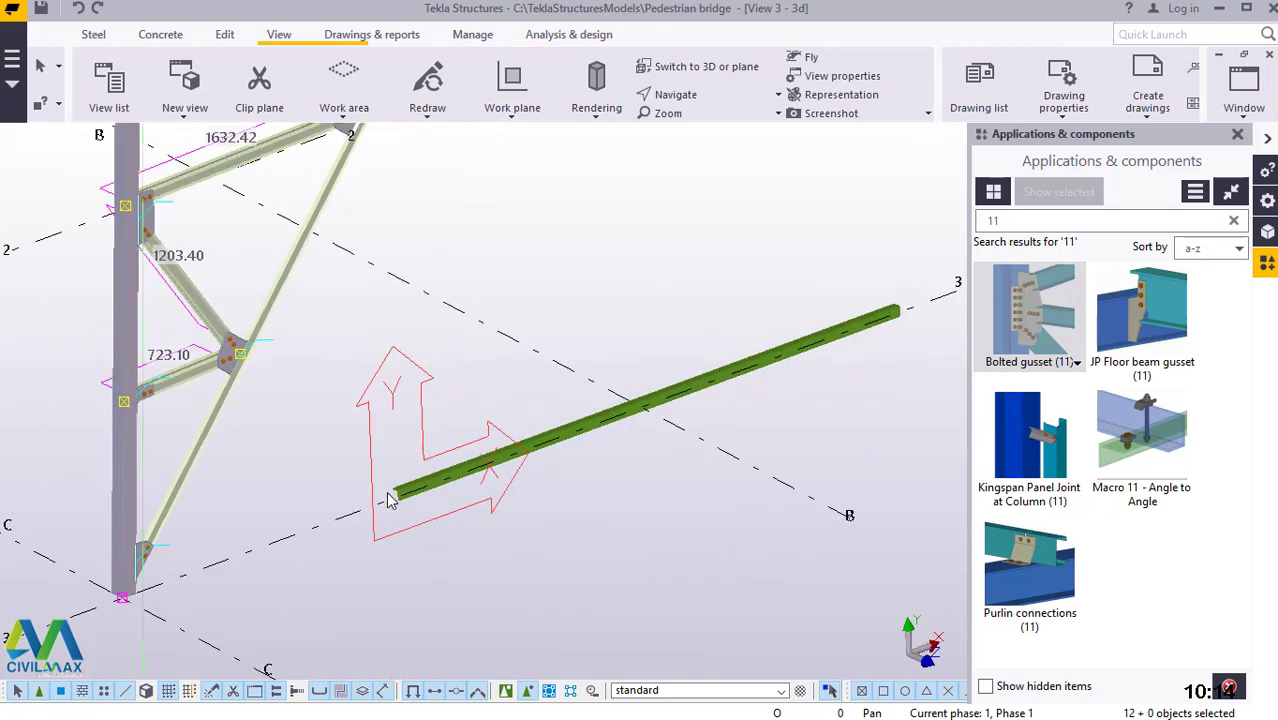
scroll(420, 495, down, 2)
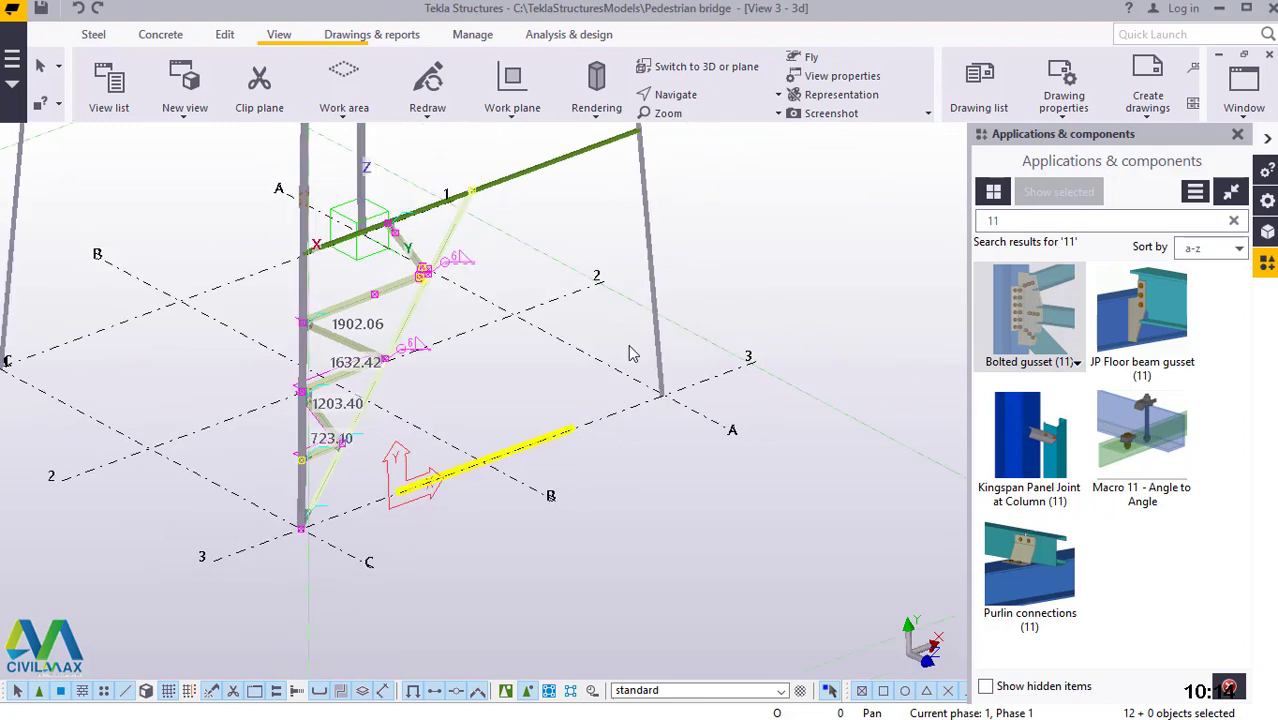
right_click(745, 188)
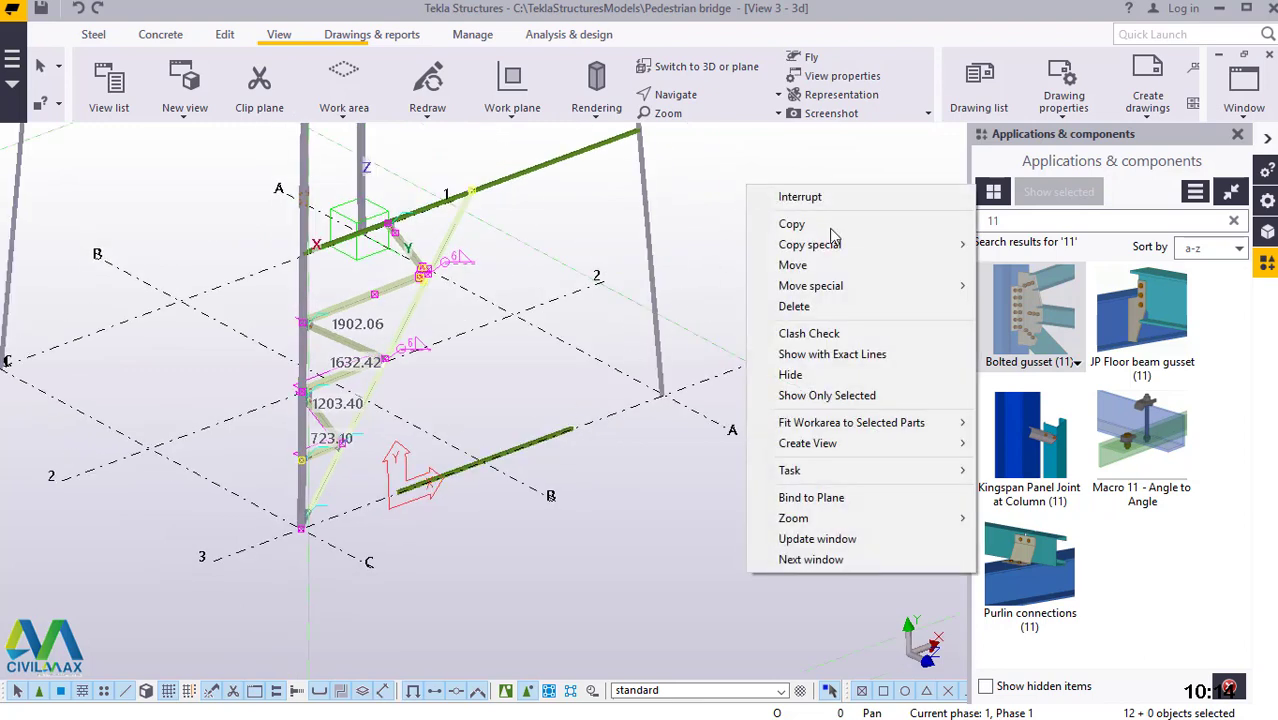
mouse_move(840, 246)
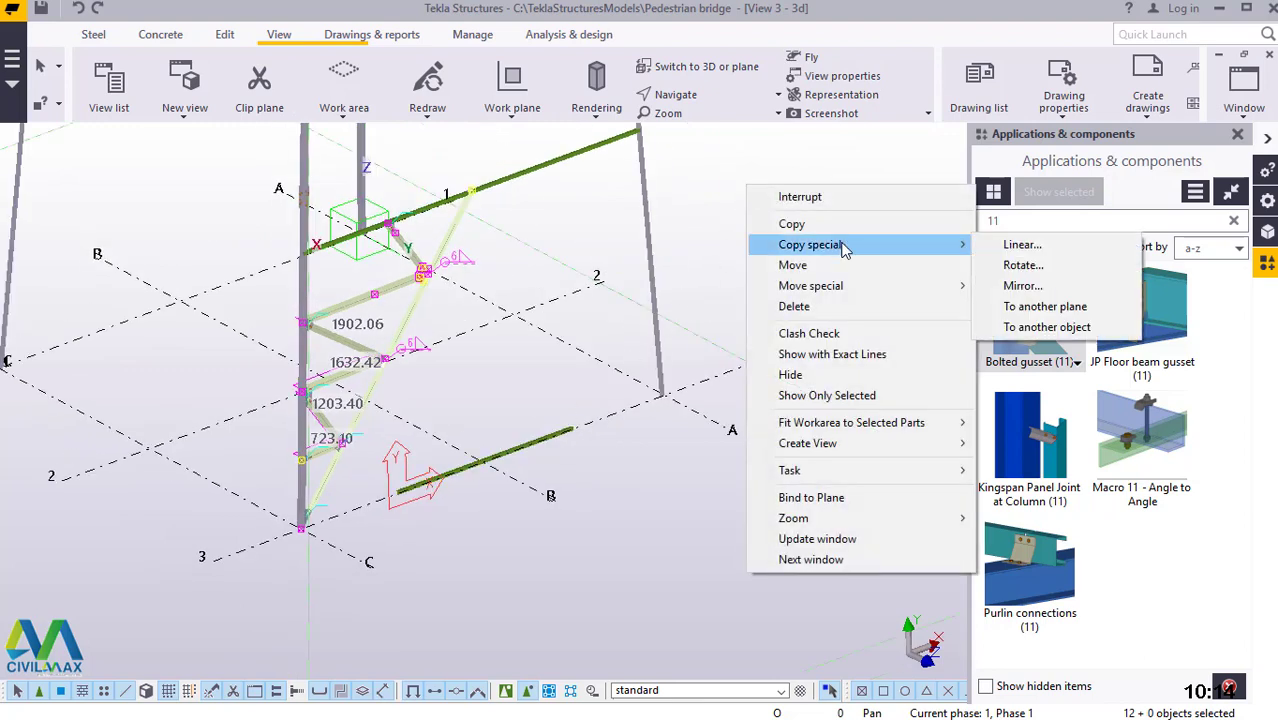
click(1010, 288)
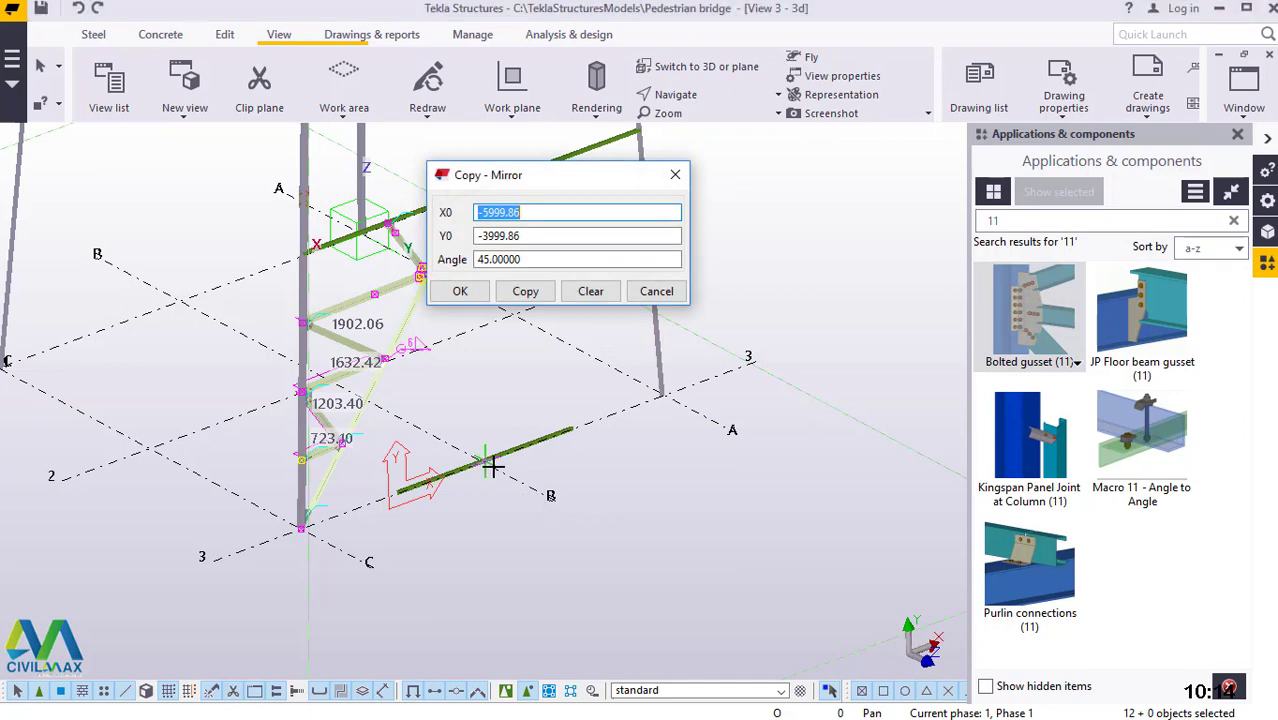
scroll(483, 462, up, 3)
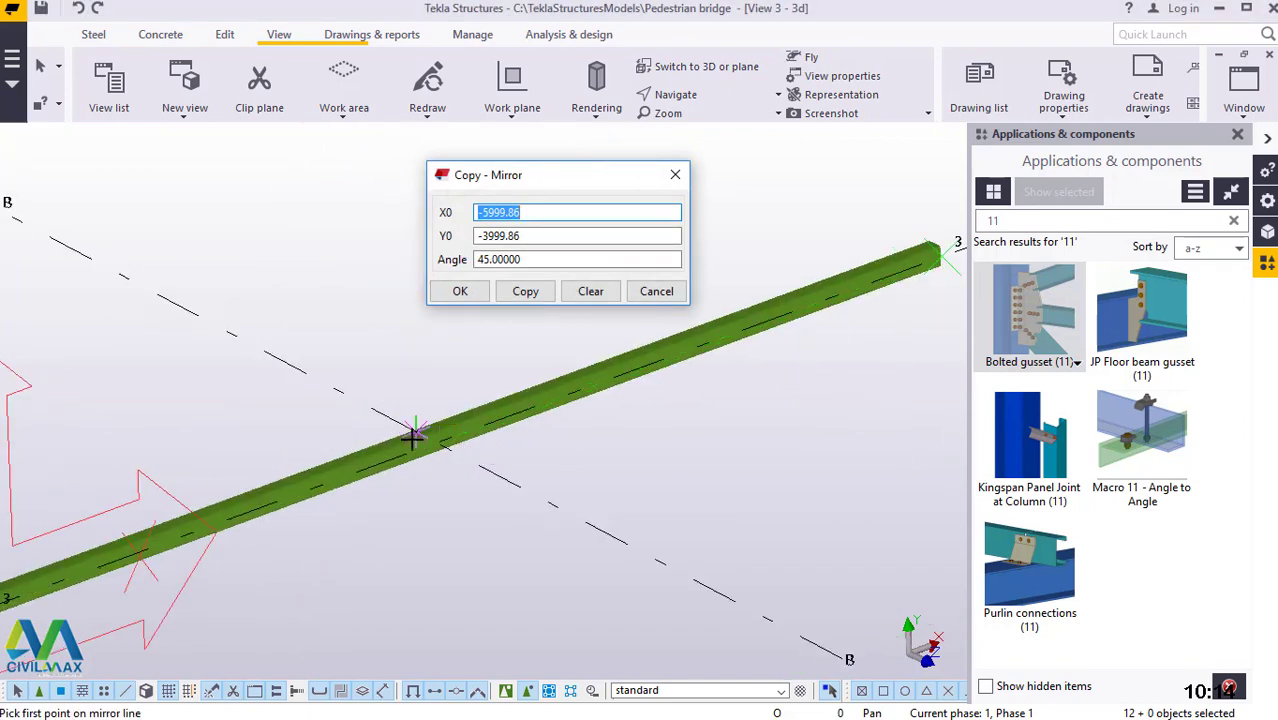
scroll(428, 428, up, 2)
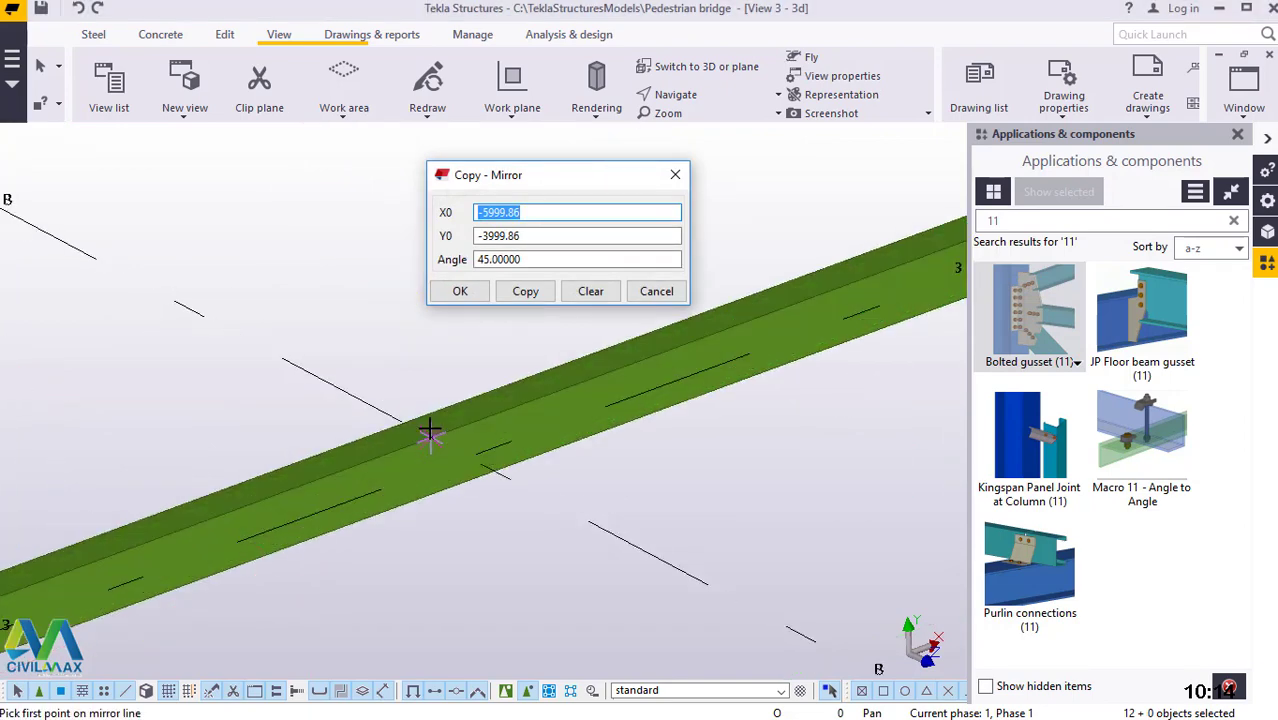
scroll(430, 432, up, 2)
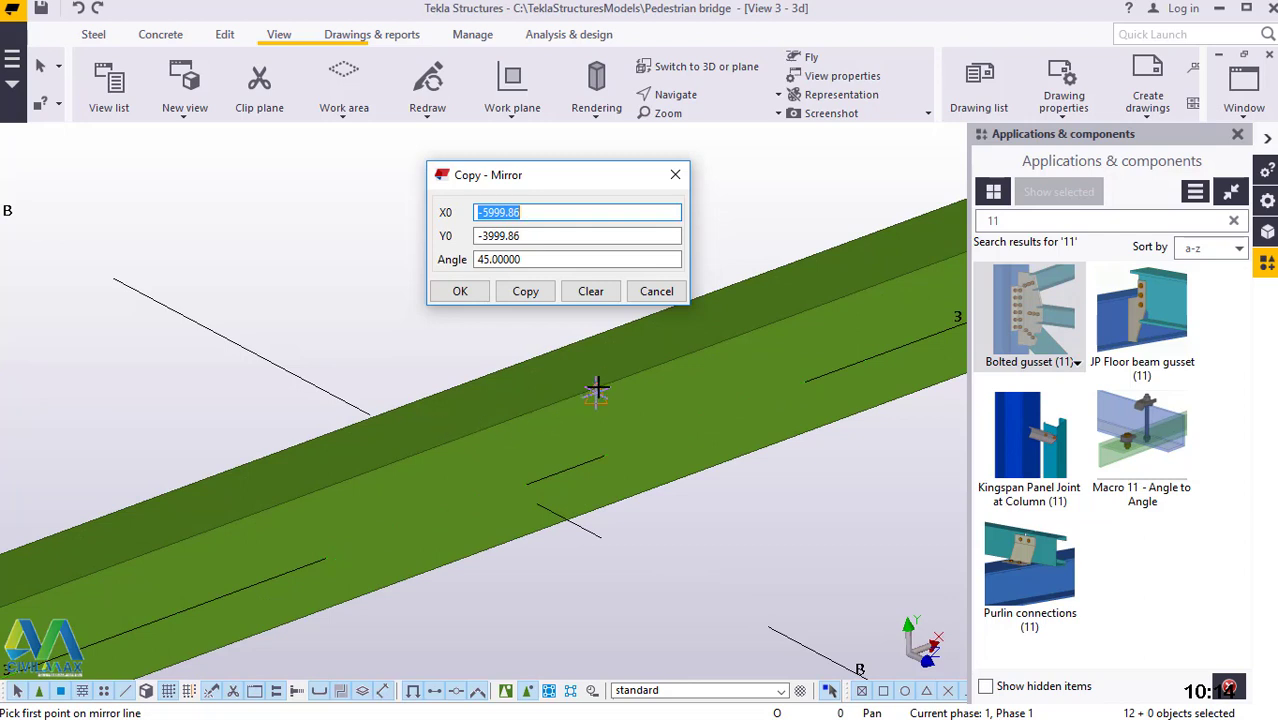
scroll(597, 389, up, 1)
scroll(600, 386, up, 2)
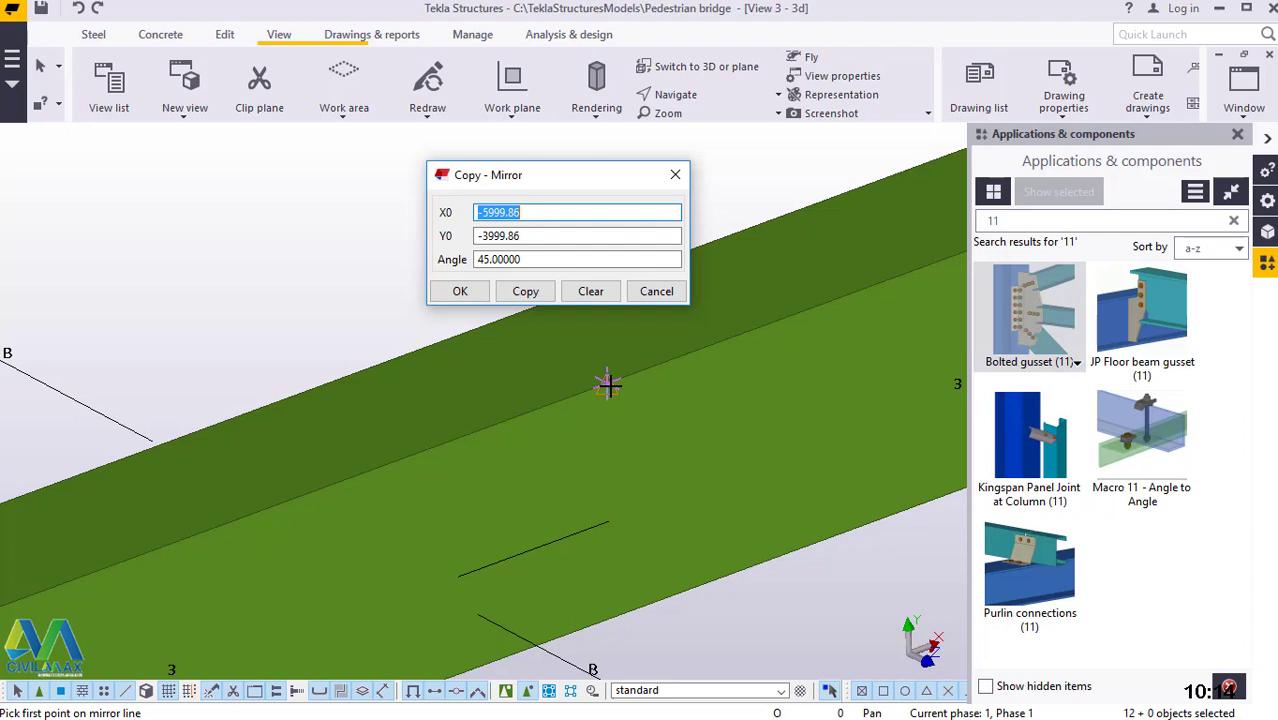
scroll(608, 385, up, 2)
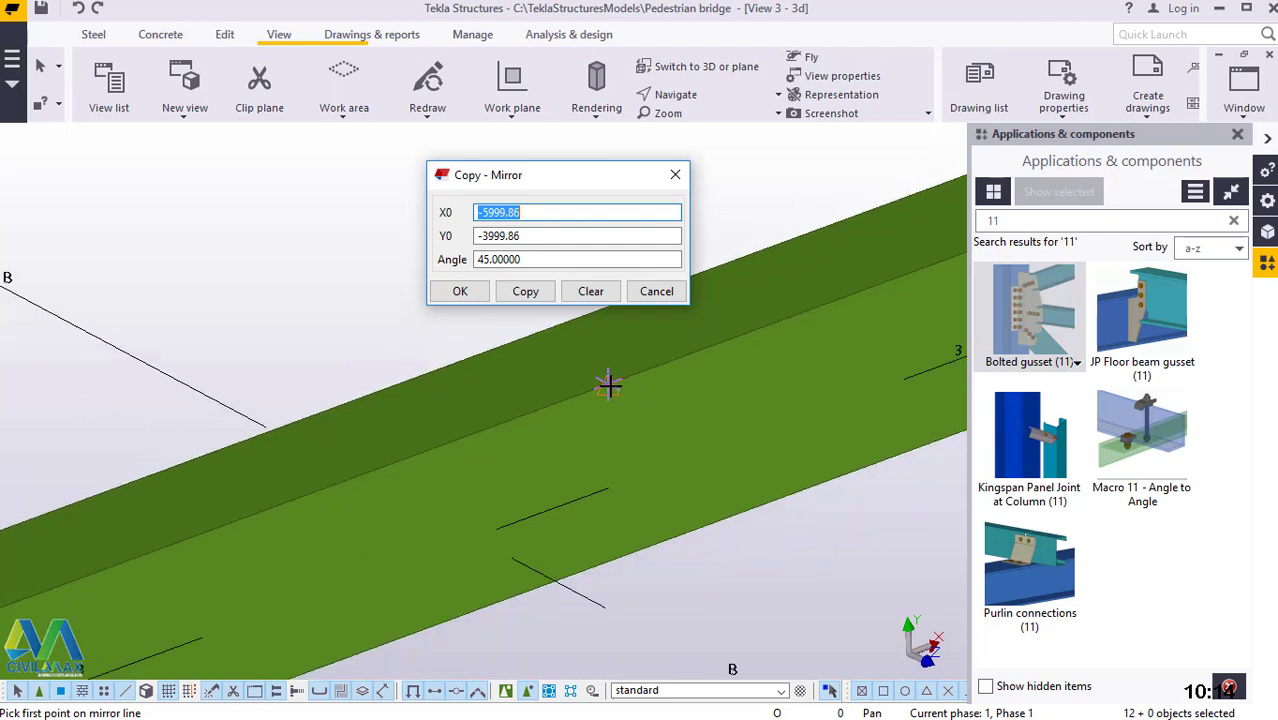
click(608, 384)
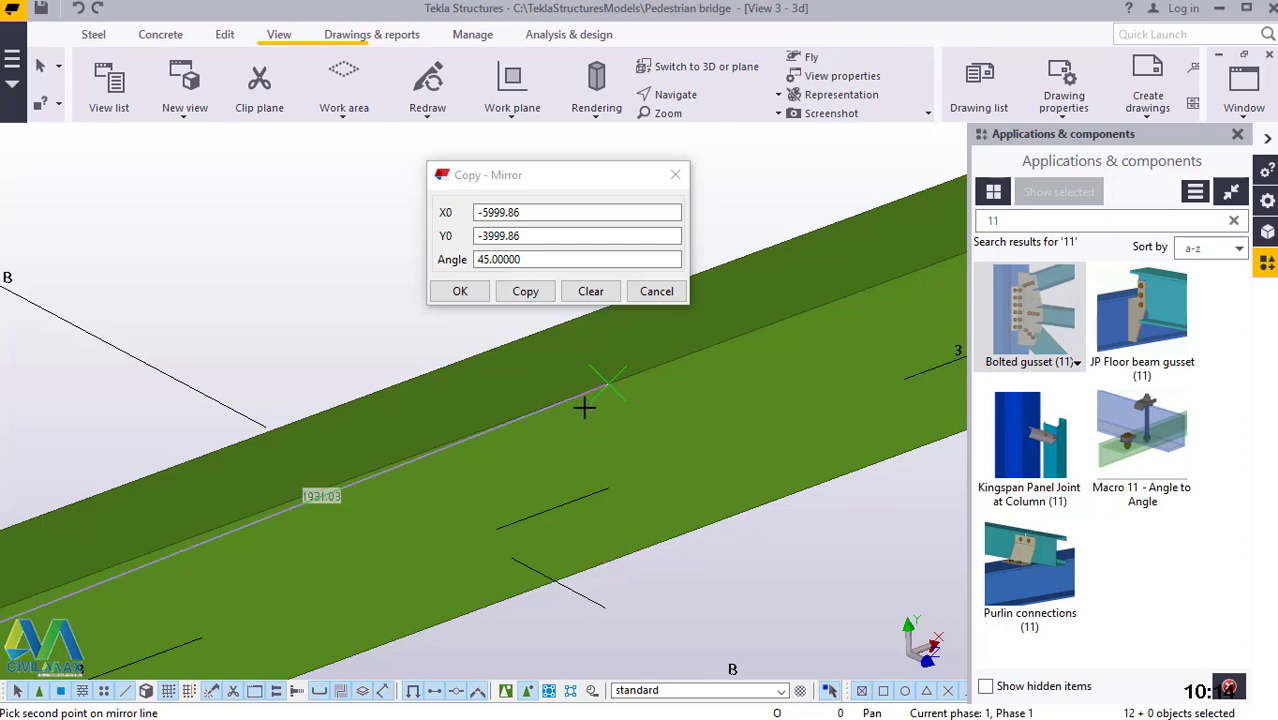
click(614, 562)
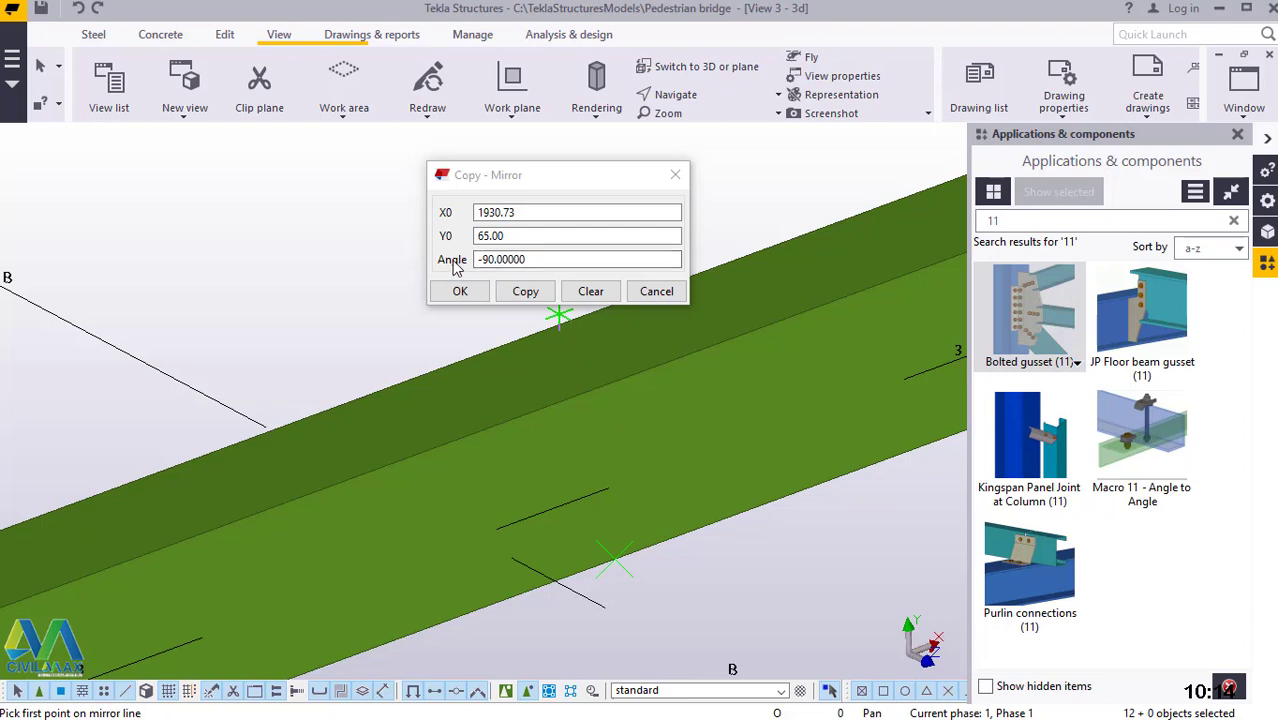
Try to mirror-copy the selected bracing and its gusset connections to the opposite leg, and end the mirror command
click(537, 296)
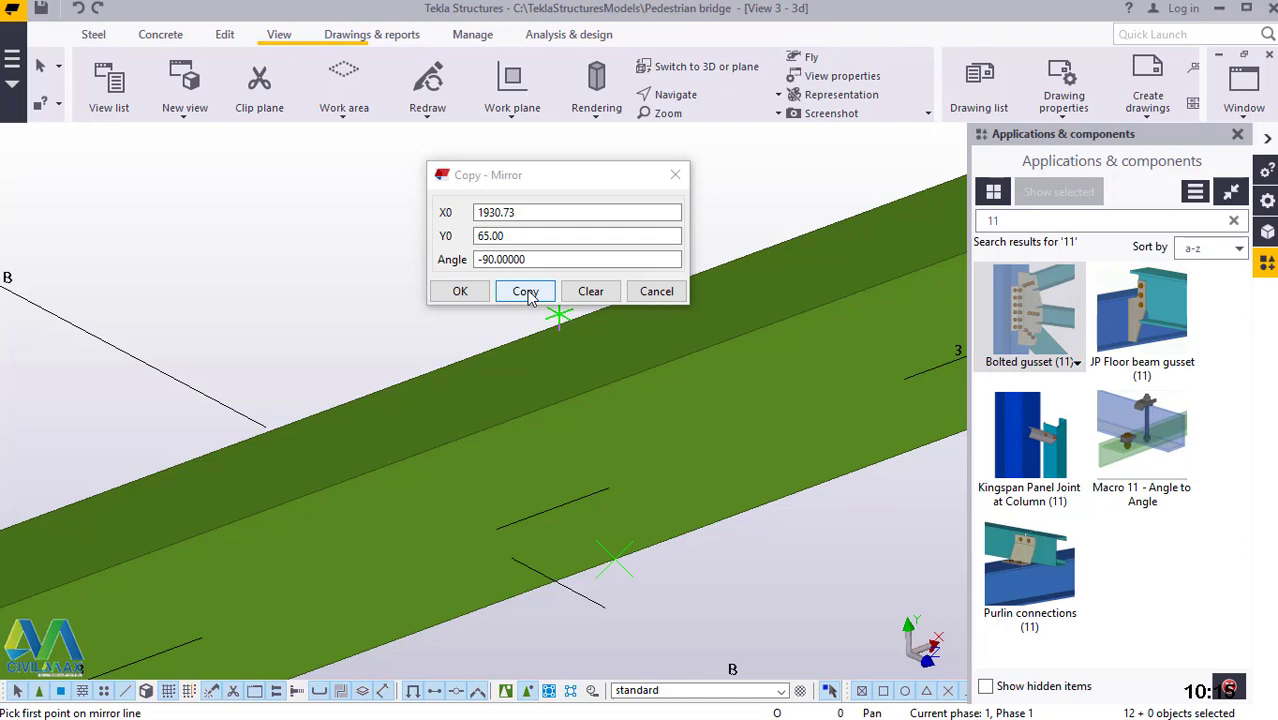
click(530, 297)
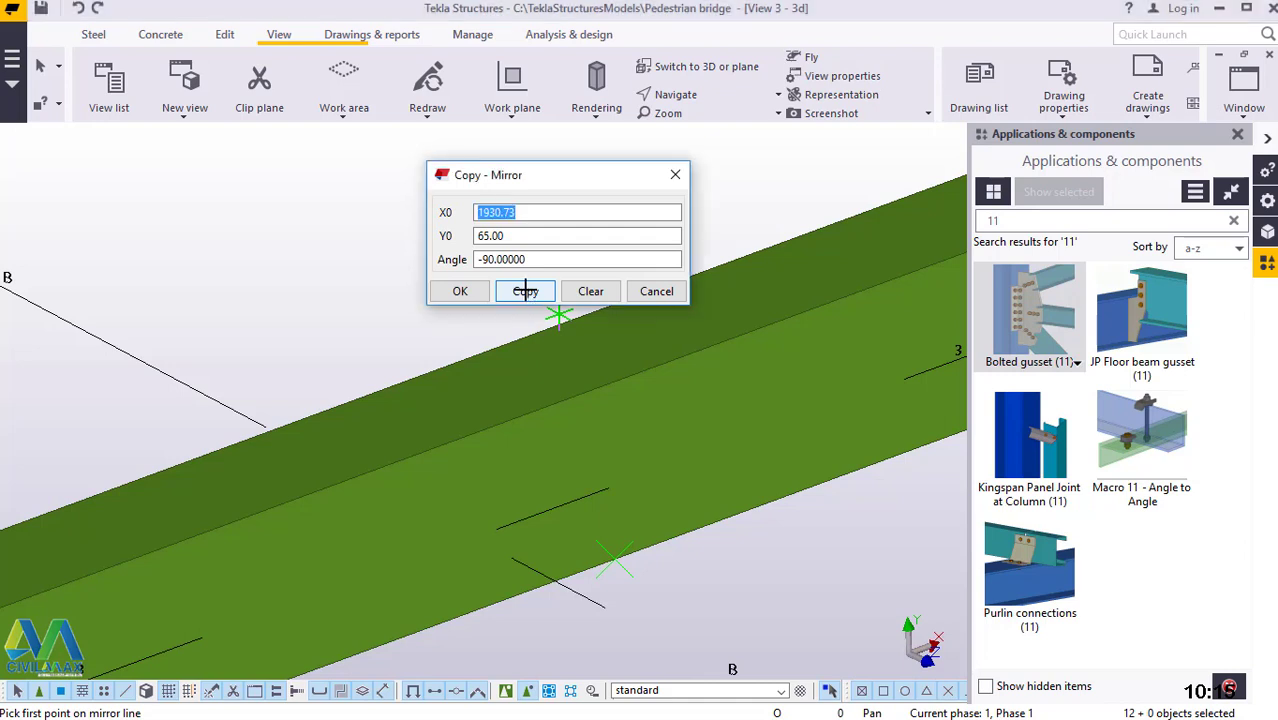
click(465, 291)
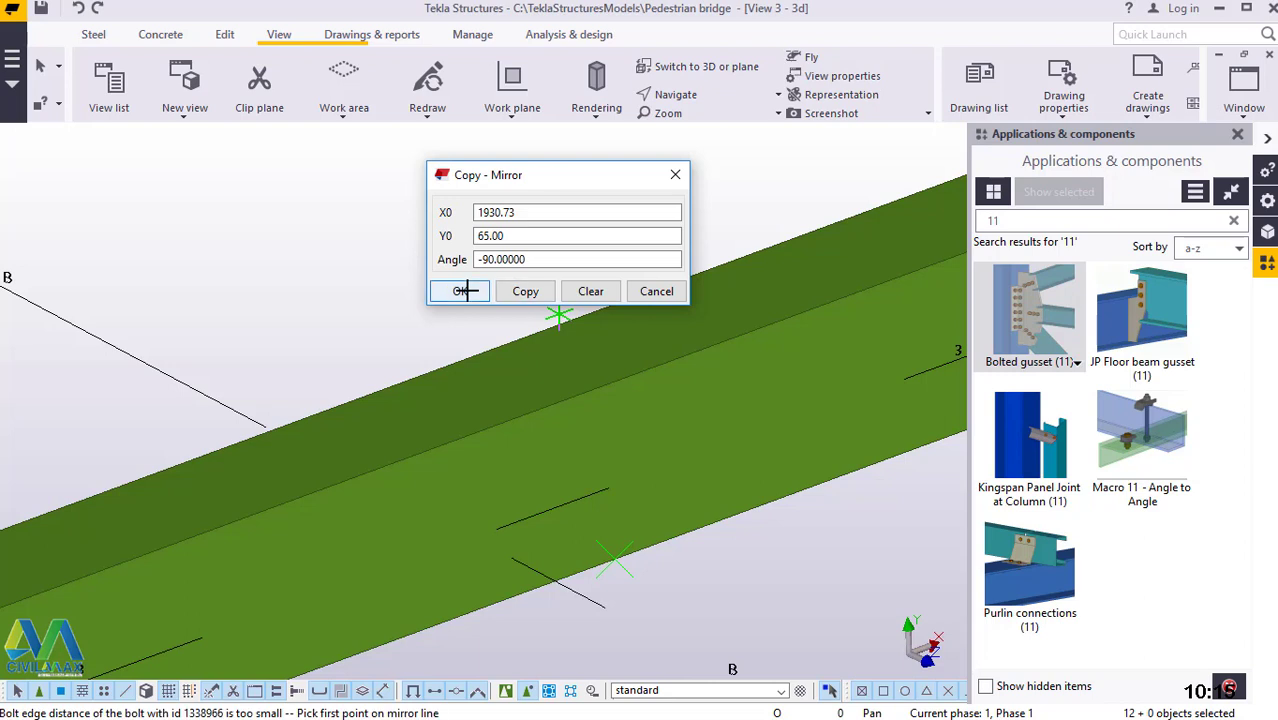
right_click(500, 202)
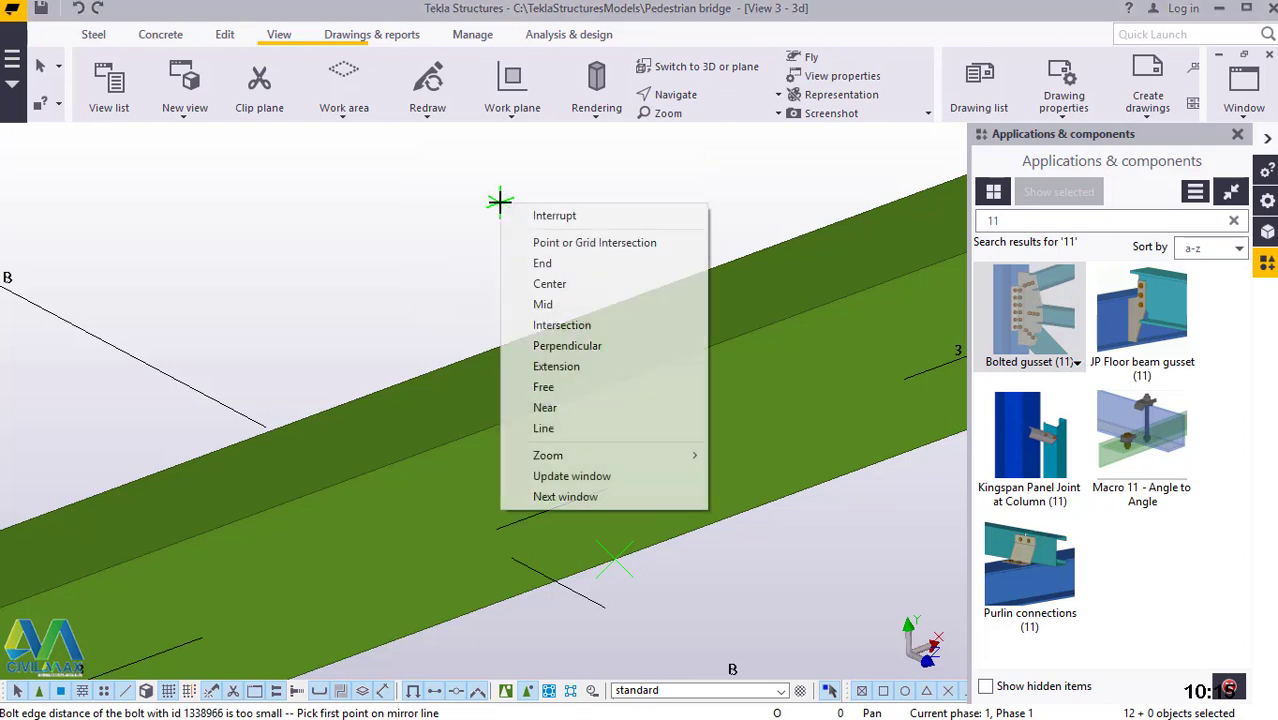
click(553, 216)
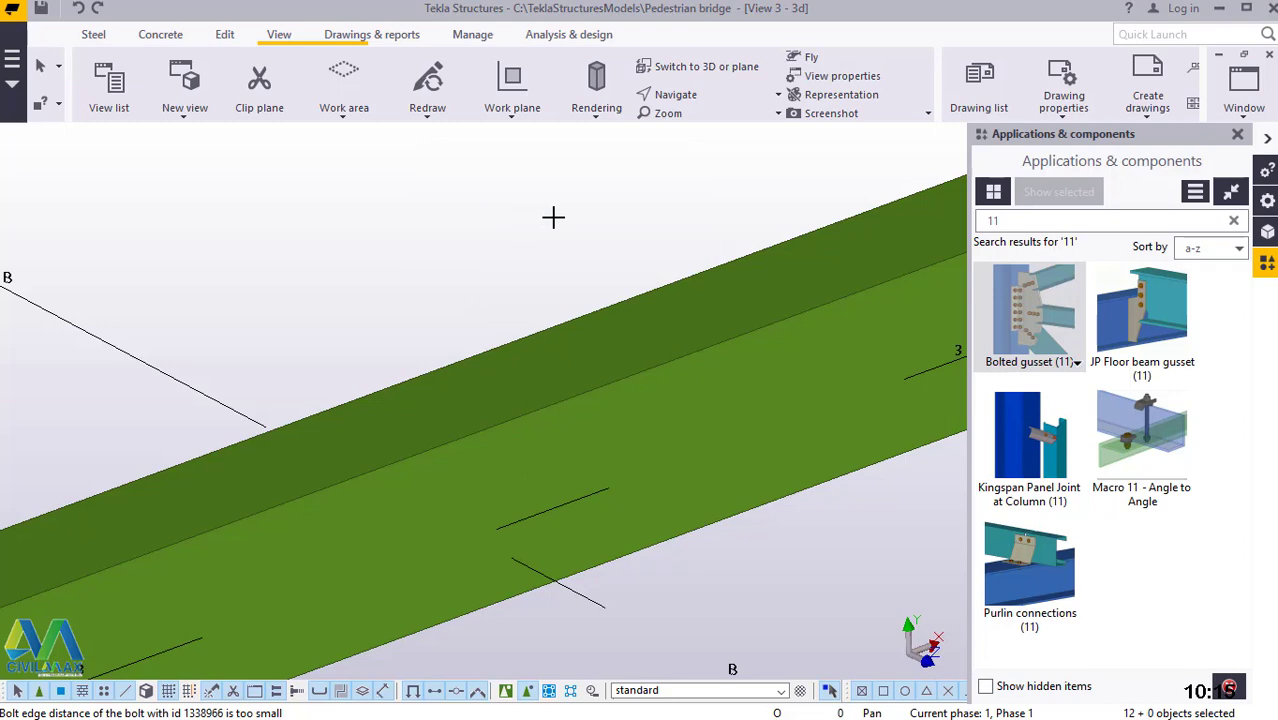
Check the mirrored bracing at the opposite column leg and undo the mirror copy
scroll(572, 432, down, 5)
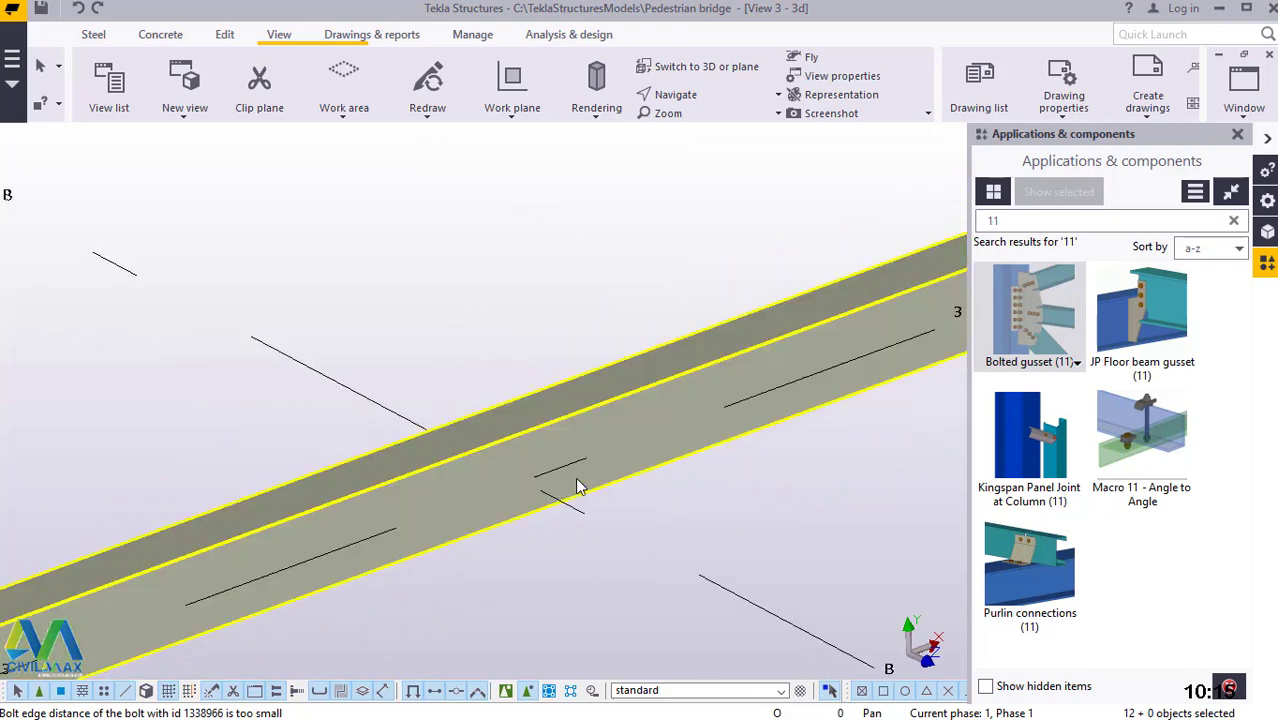
scroll(560, 510, down, 4)
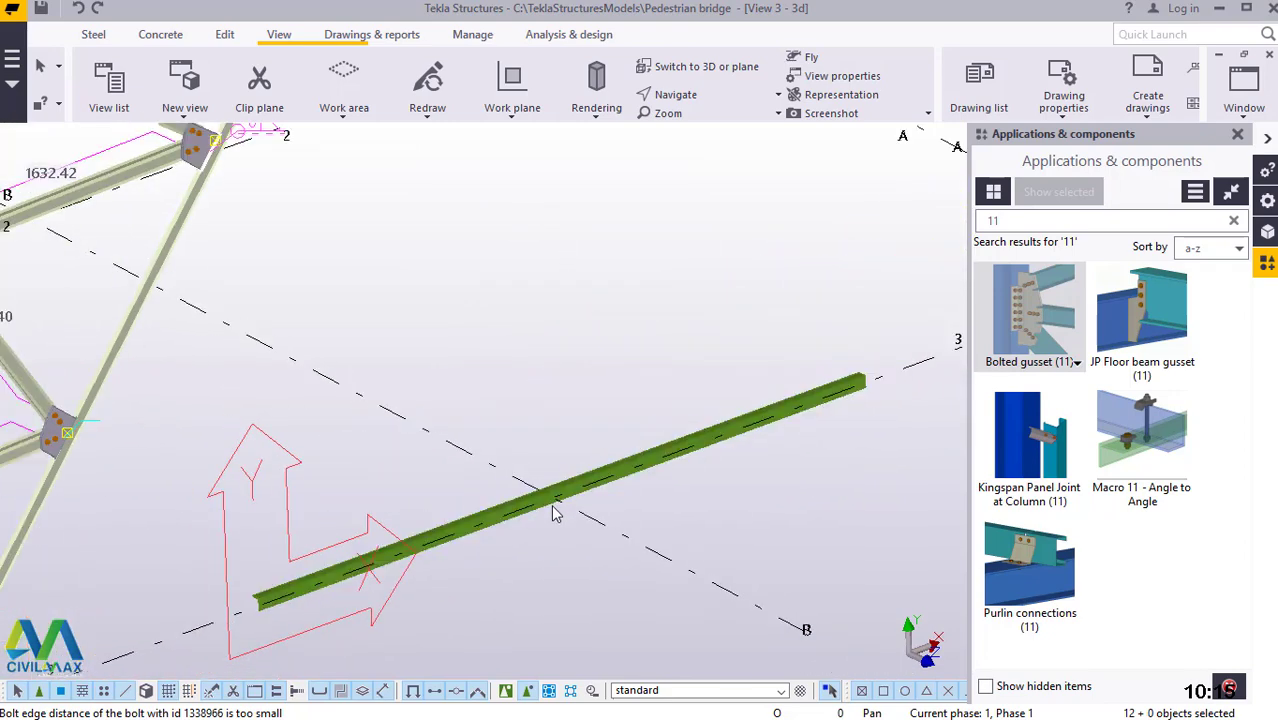
scroll(556, 513, down, 5)
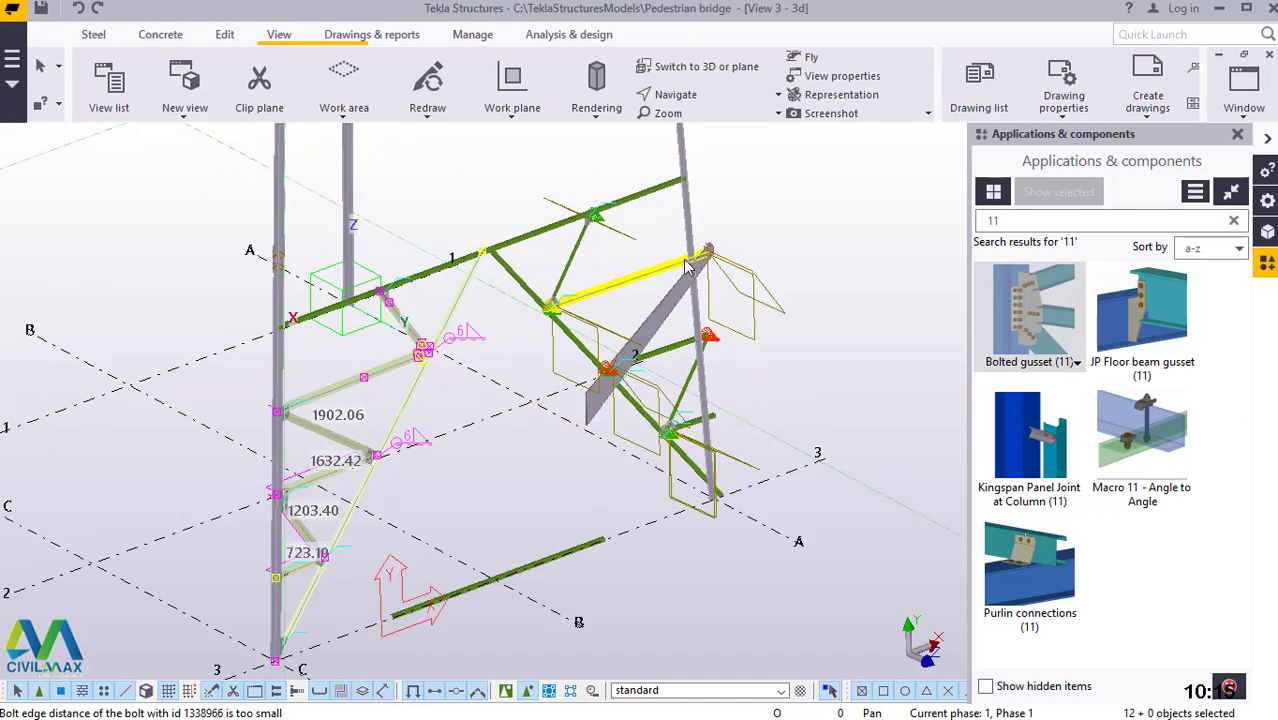
scroll(686, 265, up, 2)
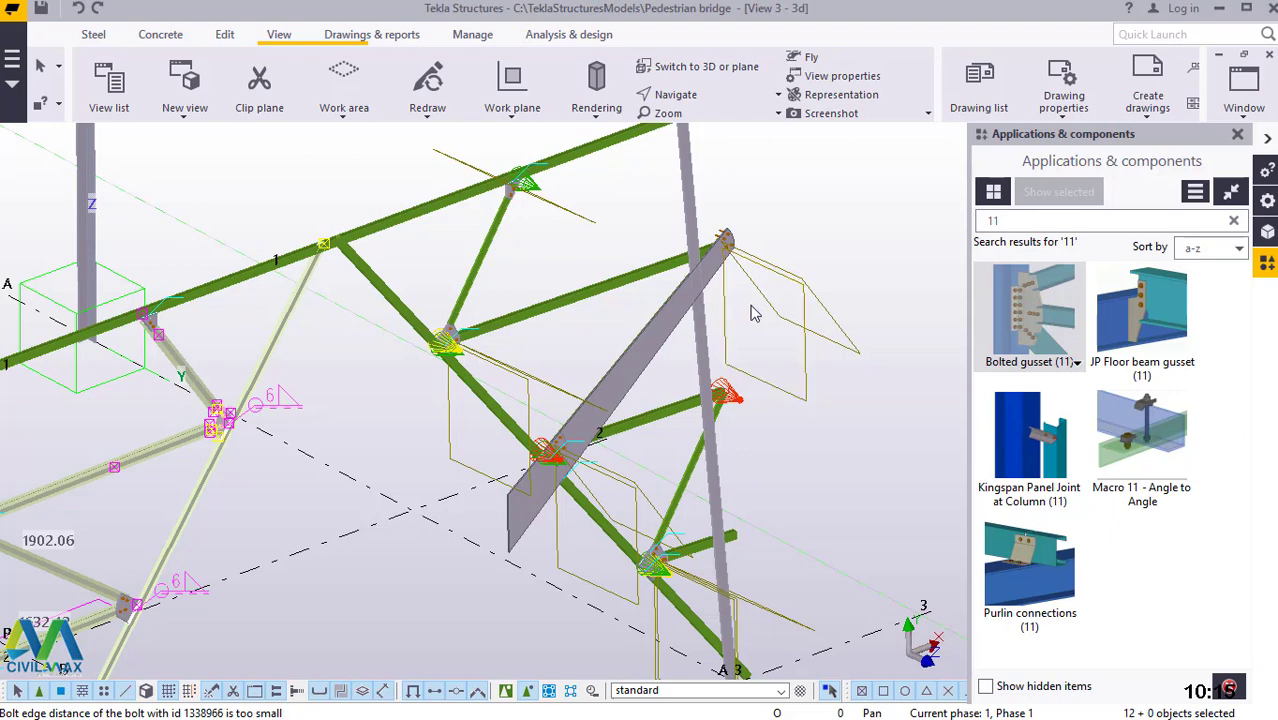
click(80, 9)
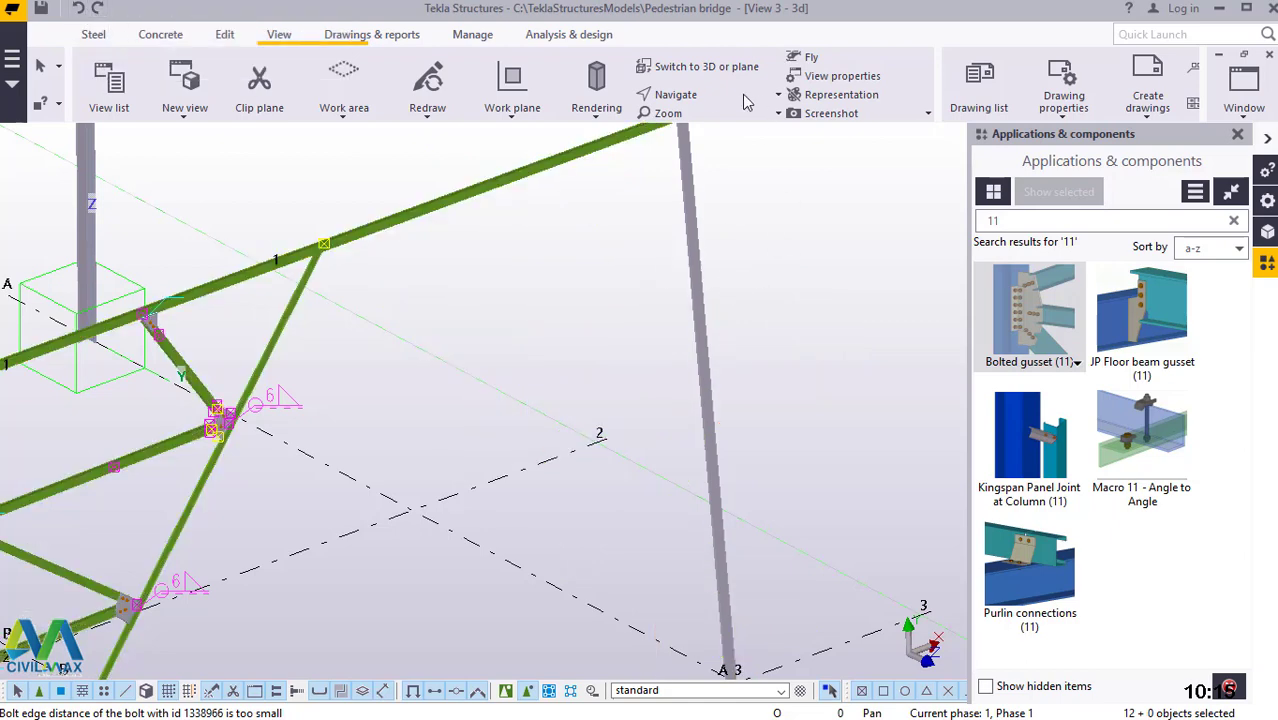
Delete the steel beam on grid line 3 across grid B
click(676, 95)
key(p)
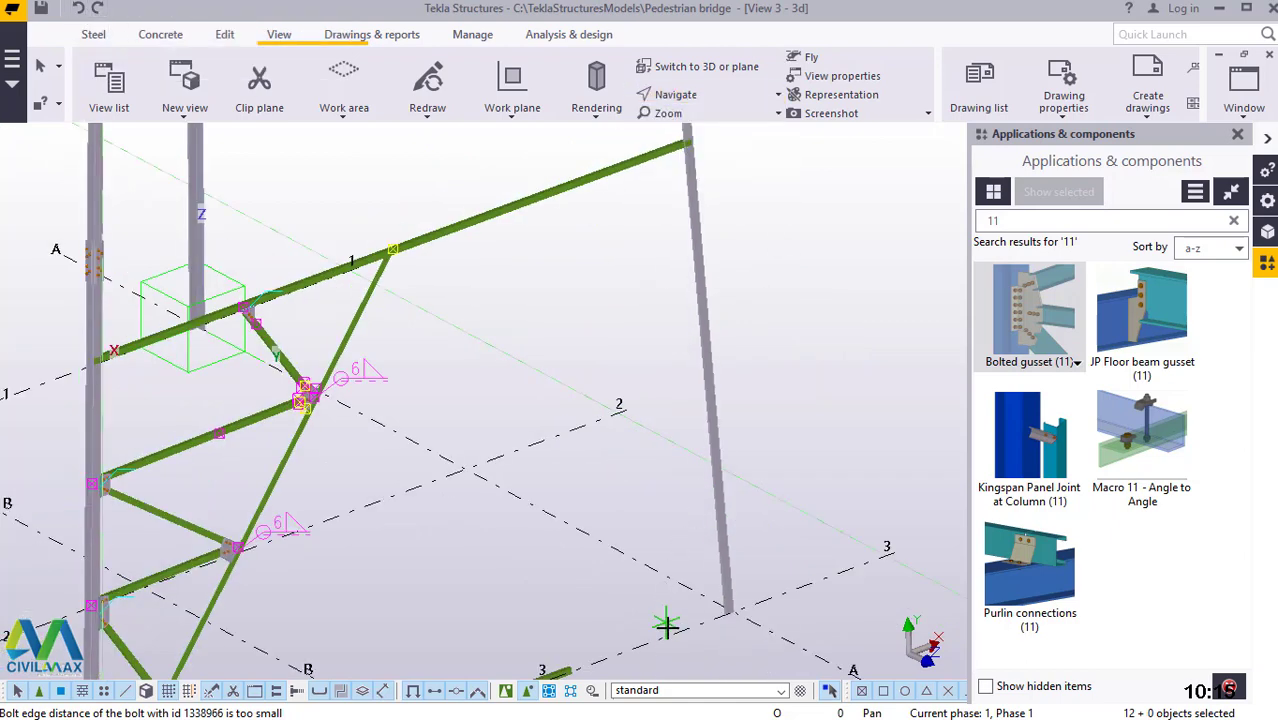
drag(599, 635, 463, 619)
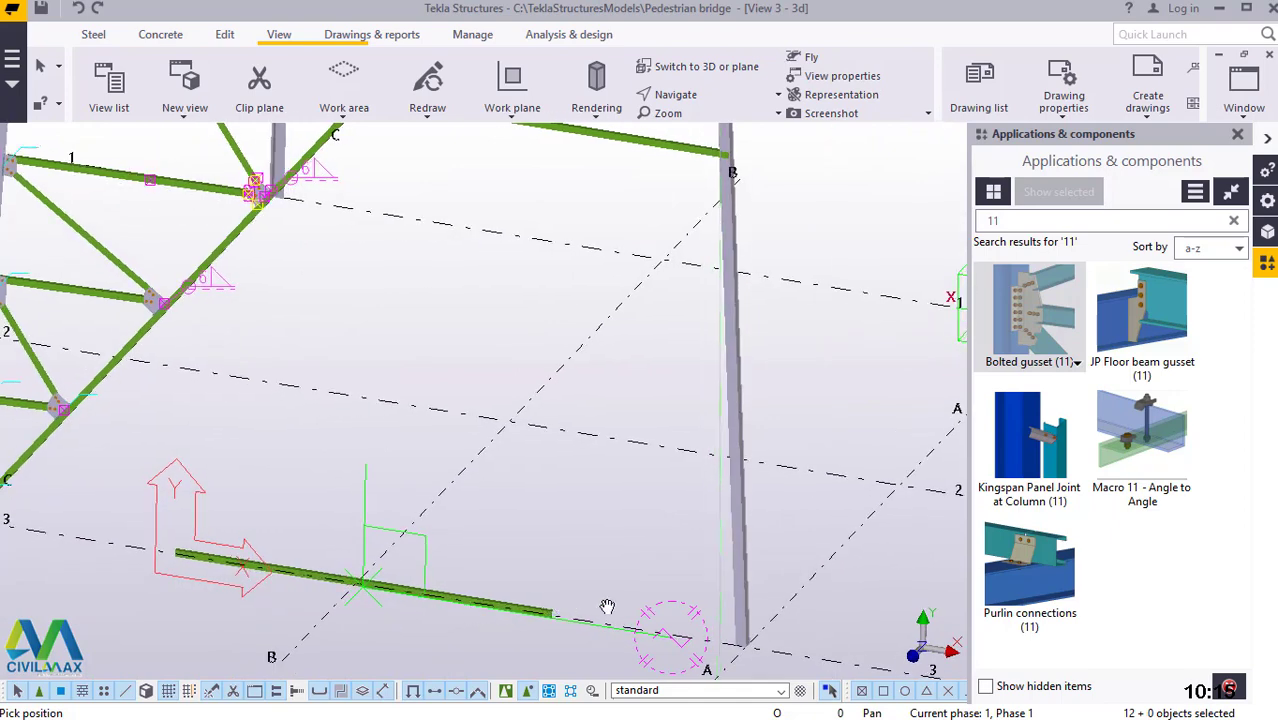
scroll(456, 605, down, 3)
scroll(428, 605, up, 4)
scroll(430, 602, up, 2)
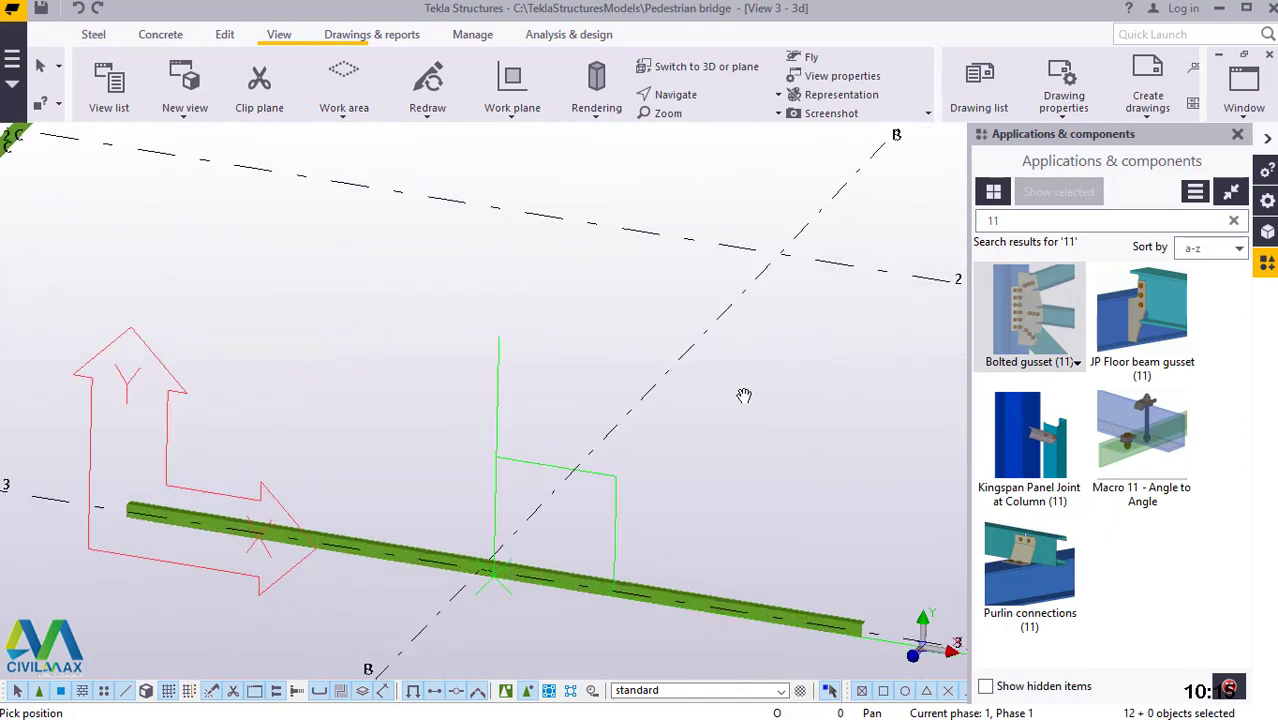
right_click(738, 390)
click(790, 407)
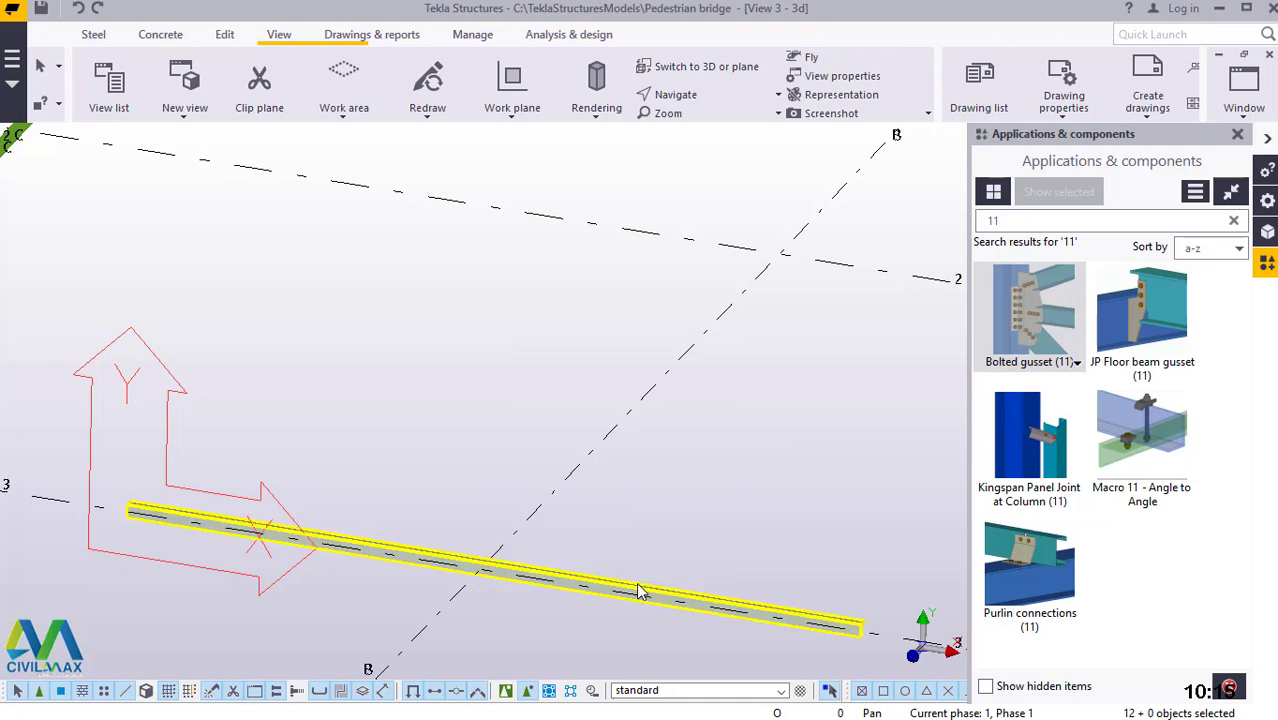
click(641, 591)
key(Delete)
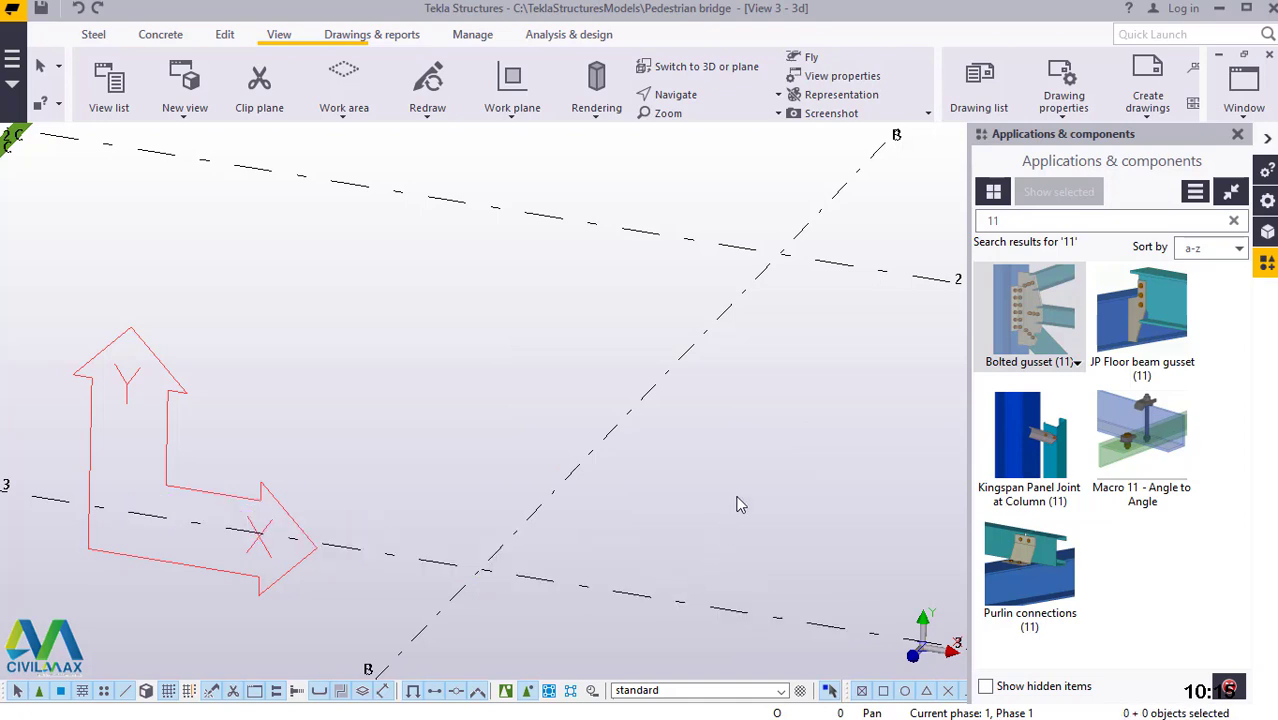
Model a steel beam about 4 m long along grid line 3, crossing grid B, and end the beam command
click(93, 34)
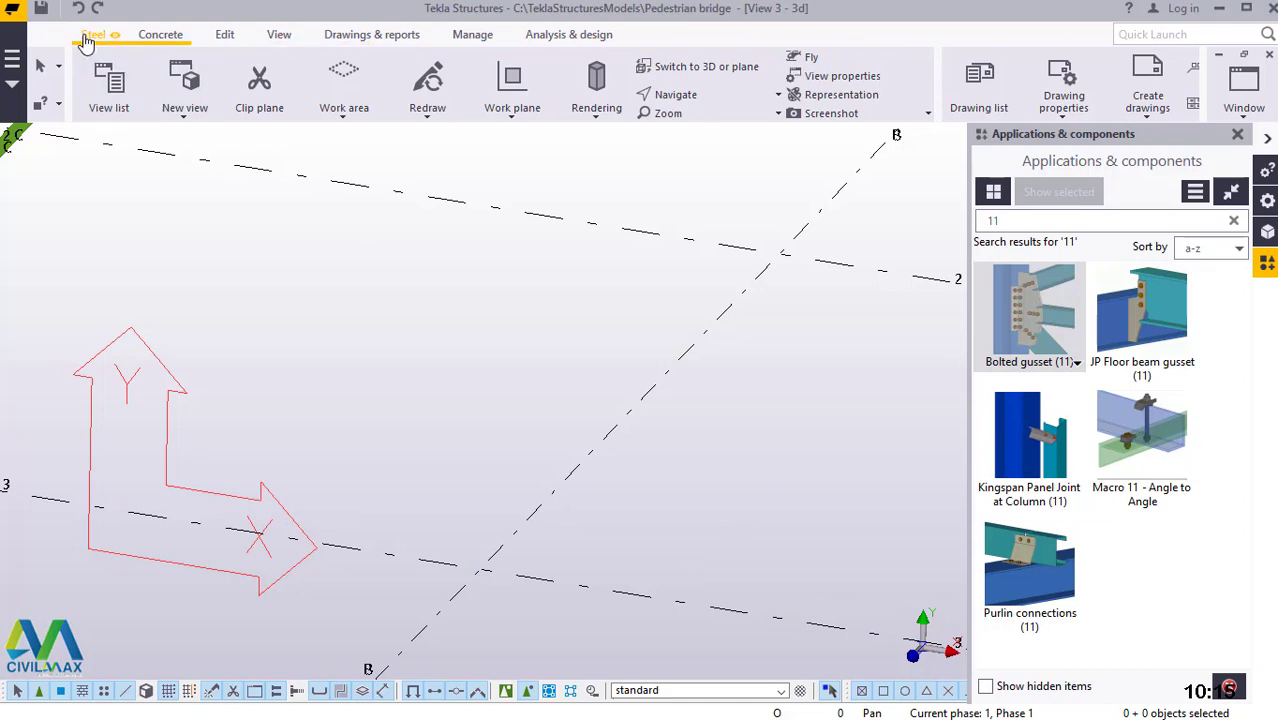
click(156, 116)
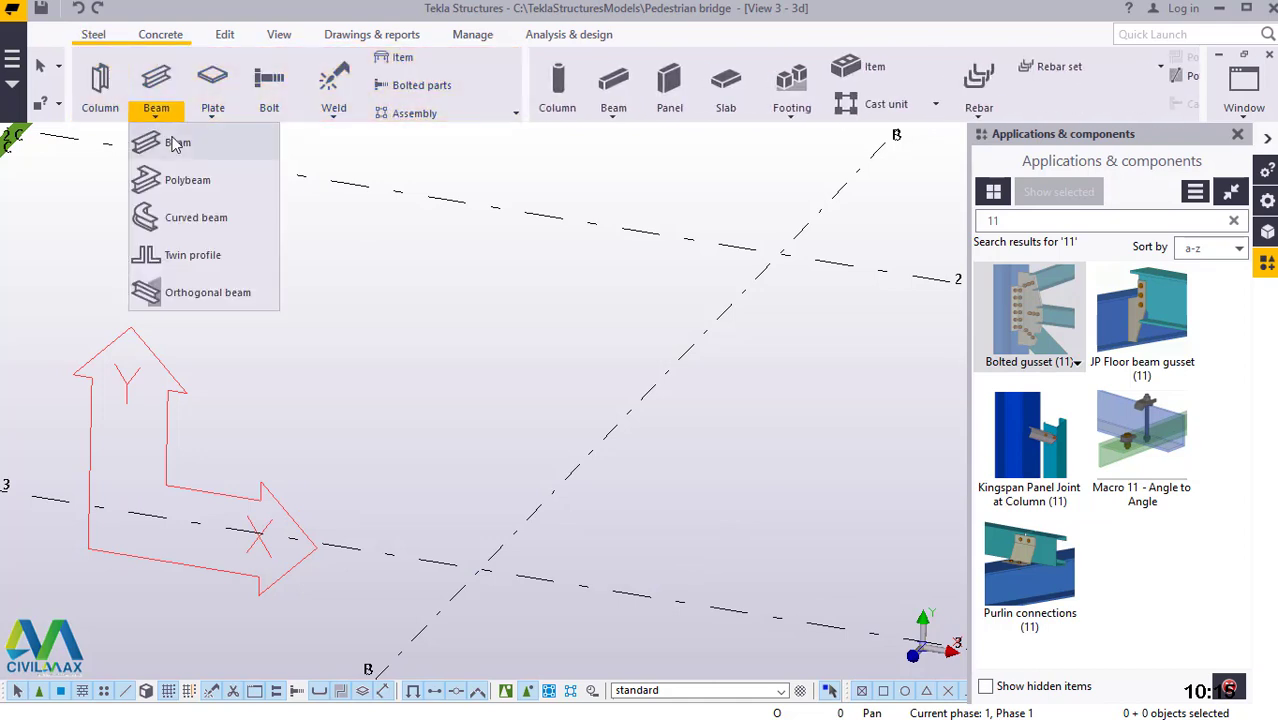
click(175, 145)
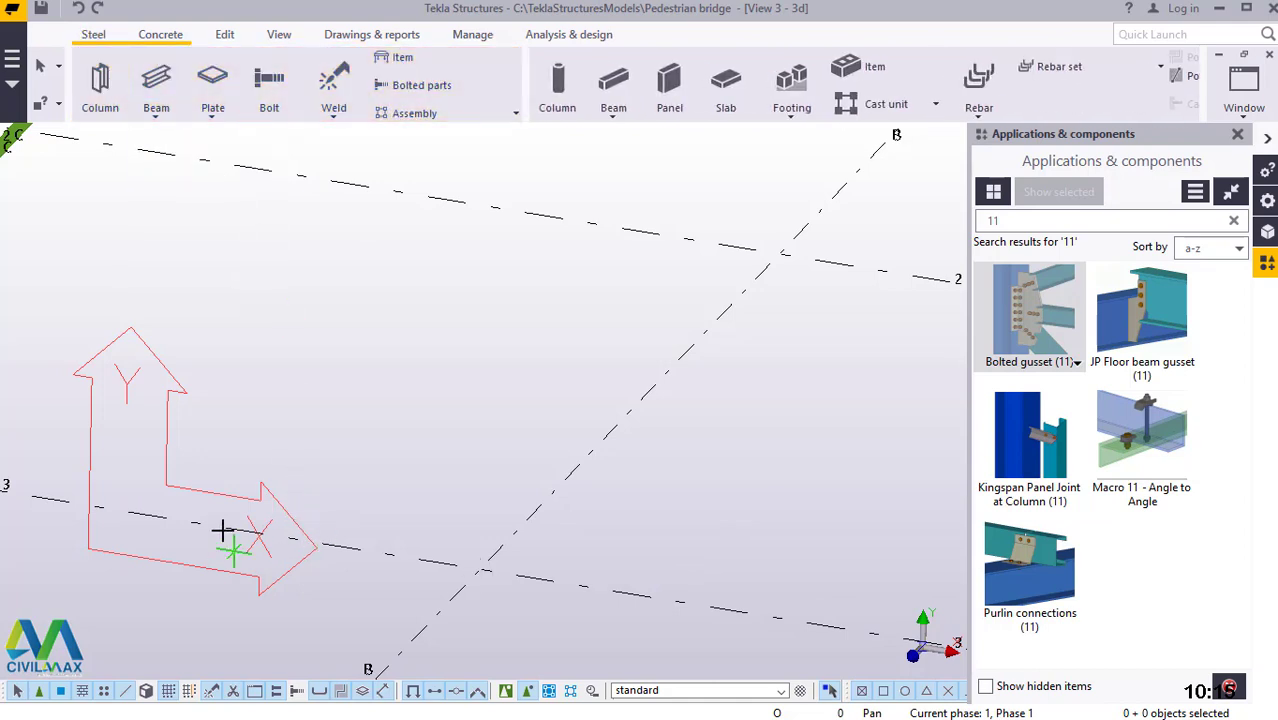
scroll(80, 516, up, 4)
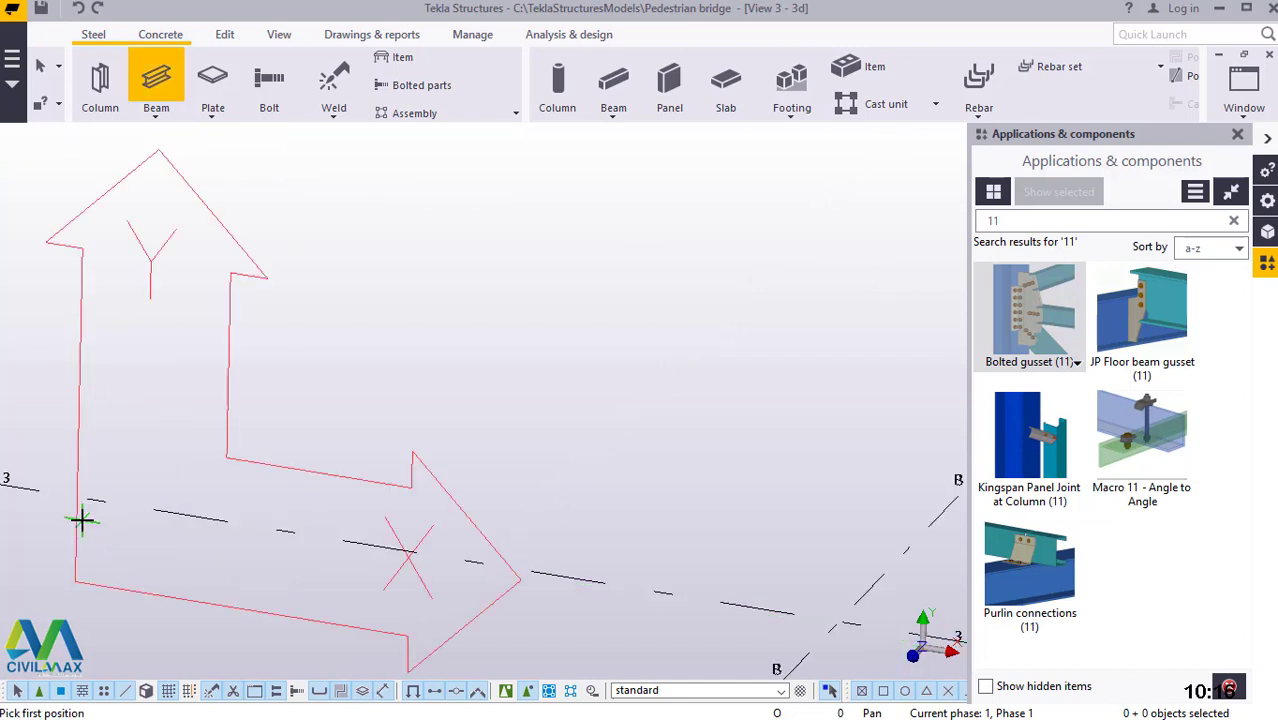
scroll(162, 498, up, 1)
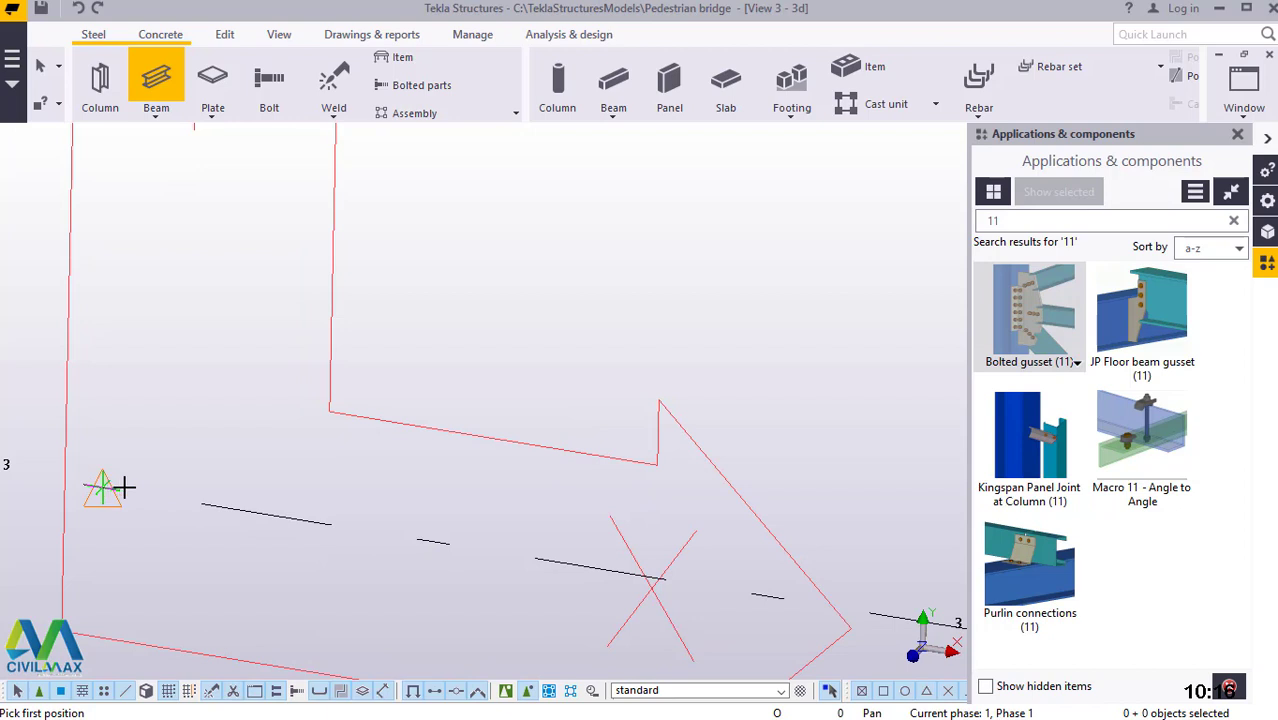
scroll(118, 484, up, 3)
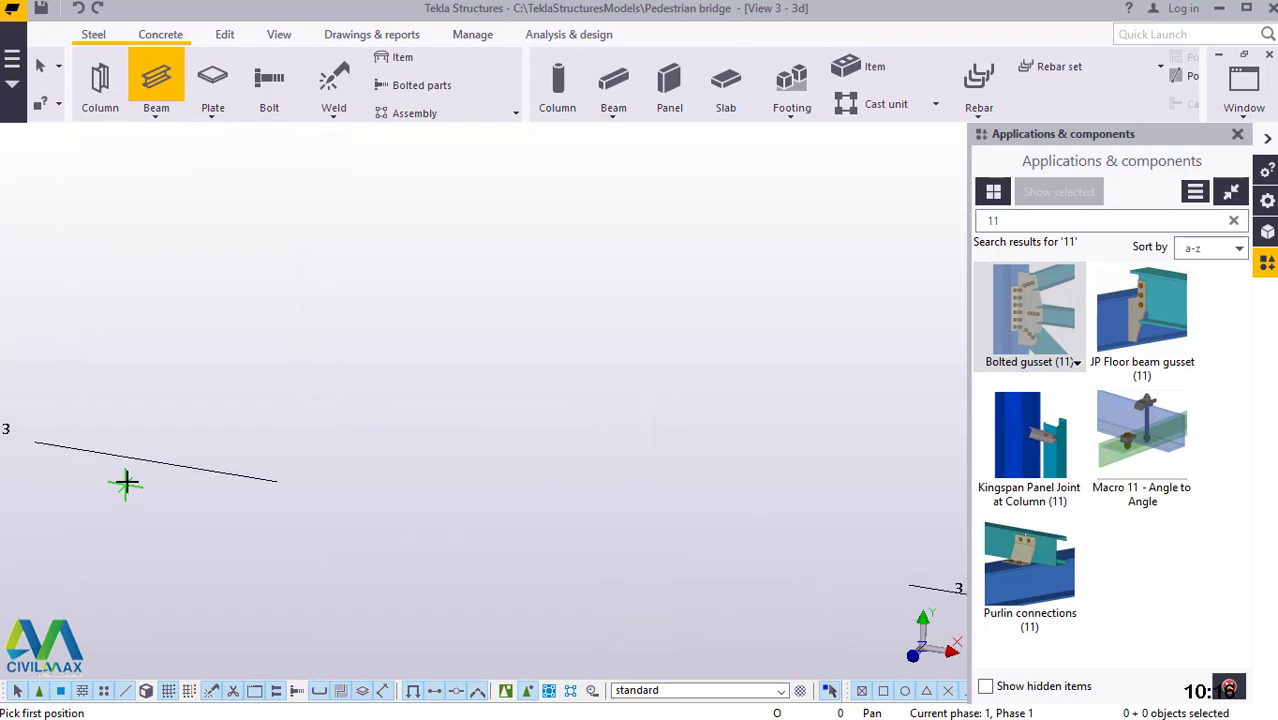
click(180, 465)
scroll(150, 372, down, 2)
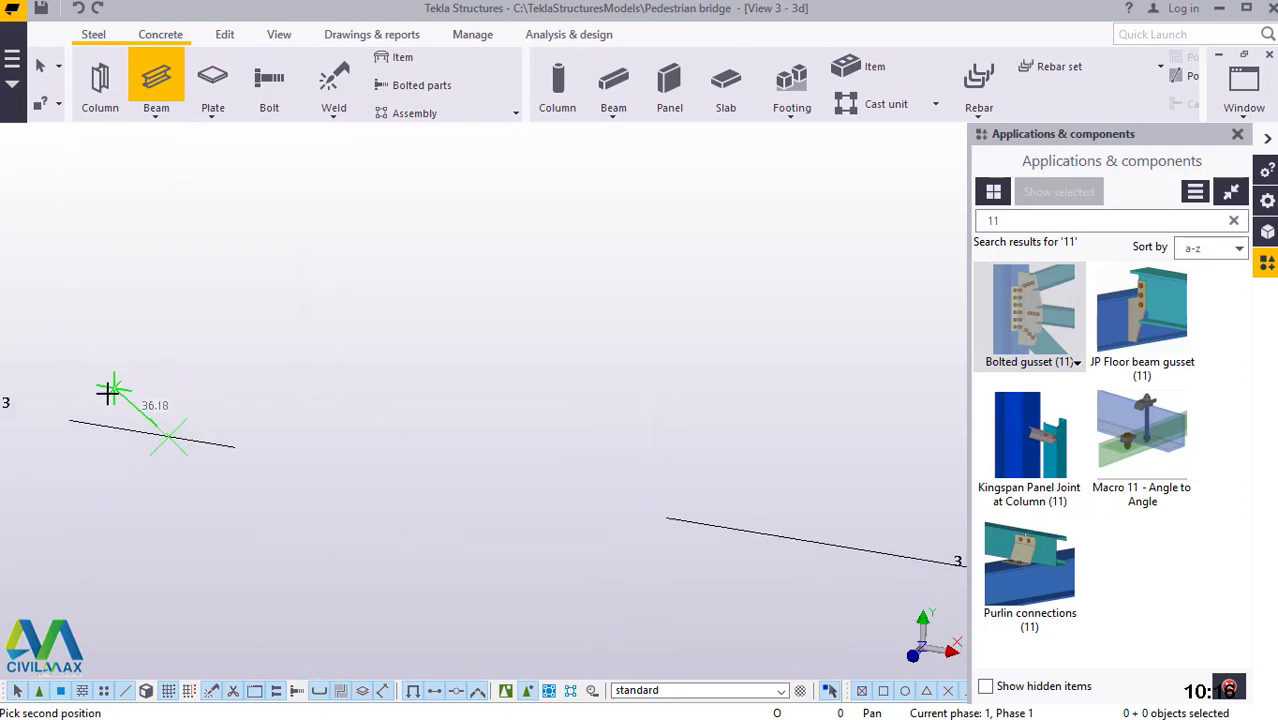
scroll(121, 402, down, 2)
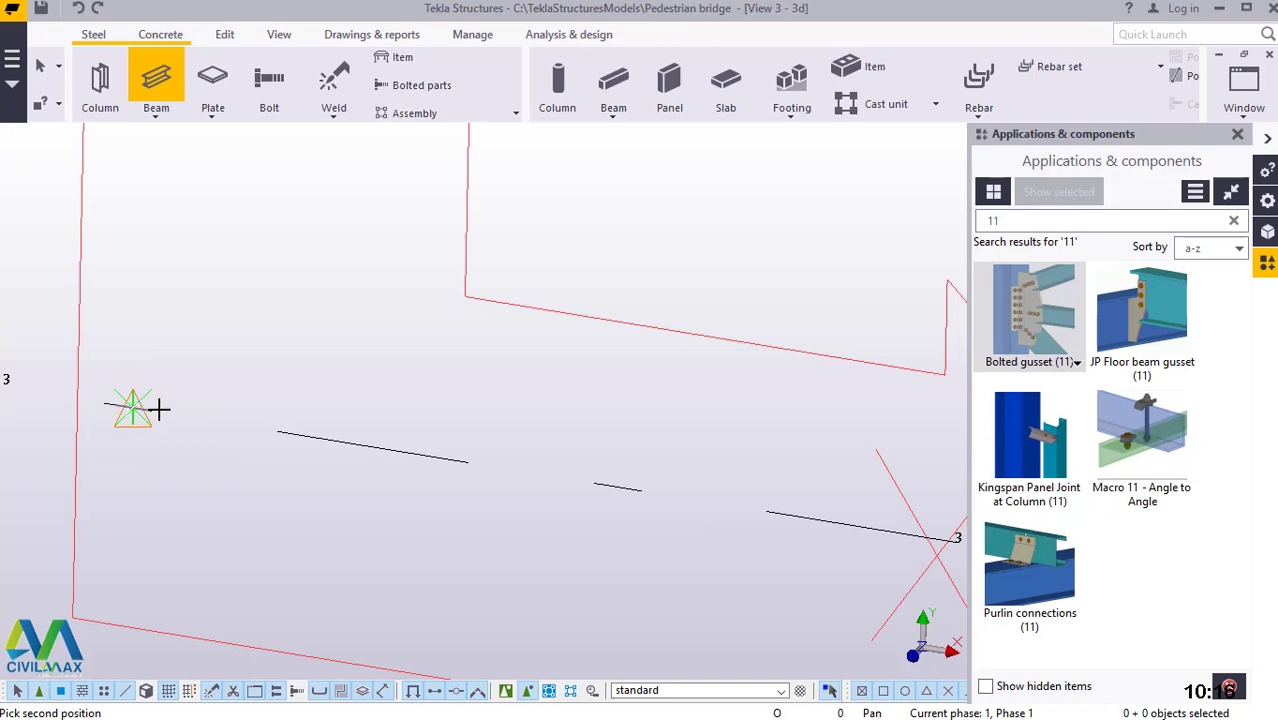
scroll(161, 409, down, 2)
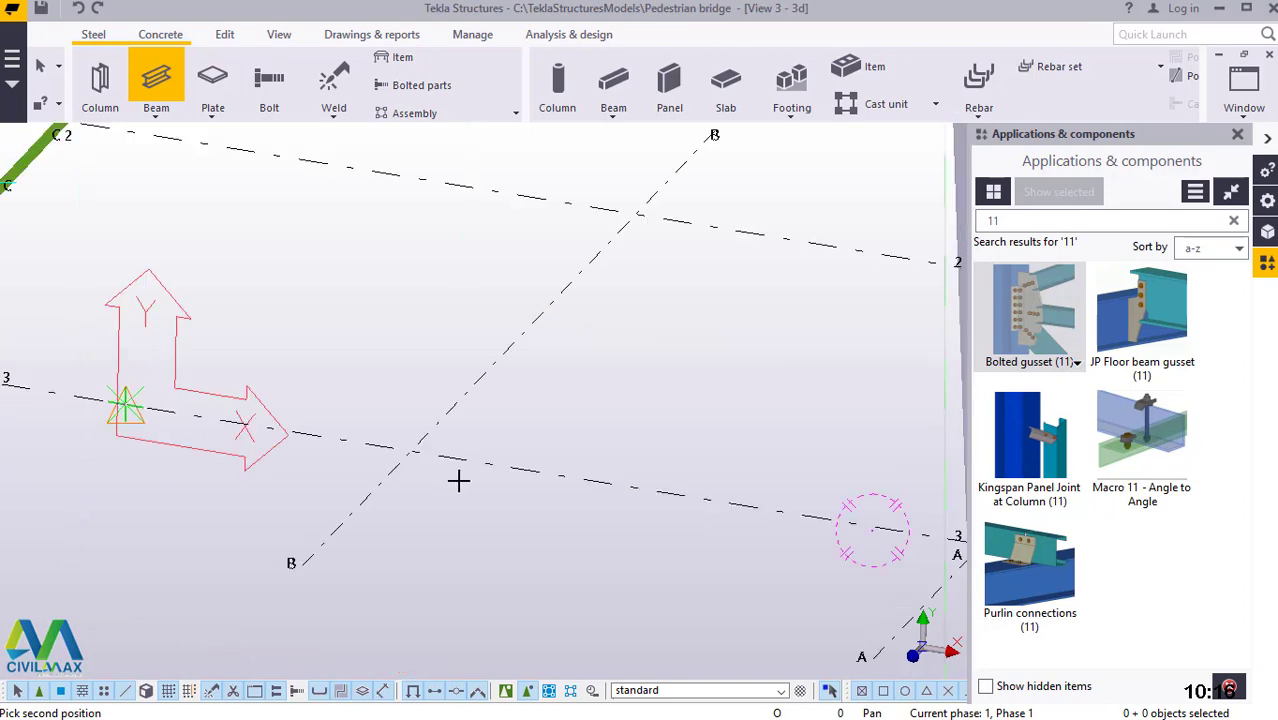
scroll(588, 474, down, 2)
scroll(357, 436, up, 2)
scroll(171, 422, up, 3)
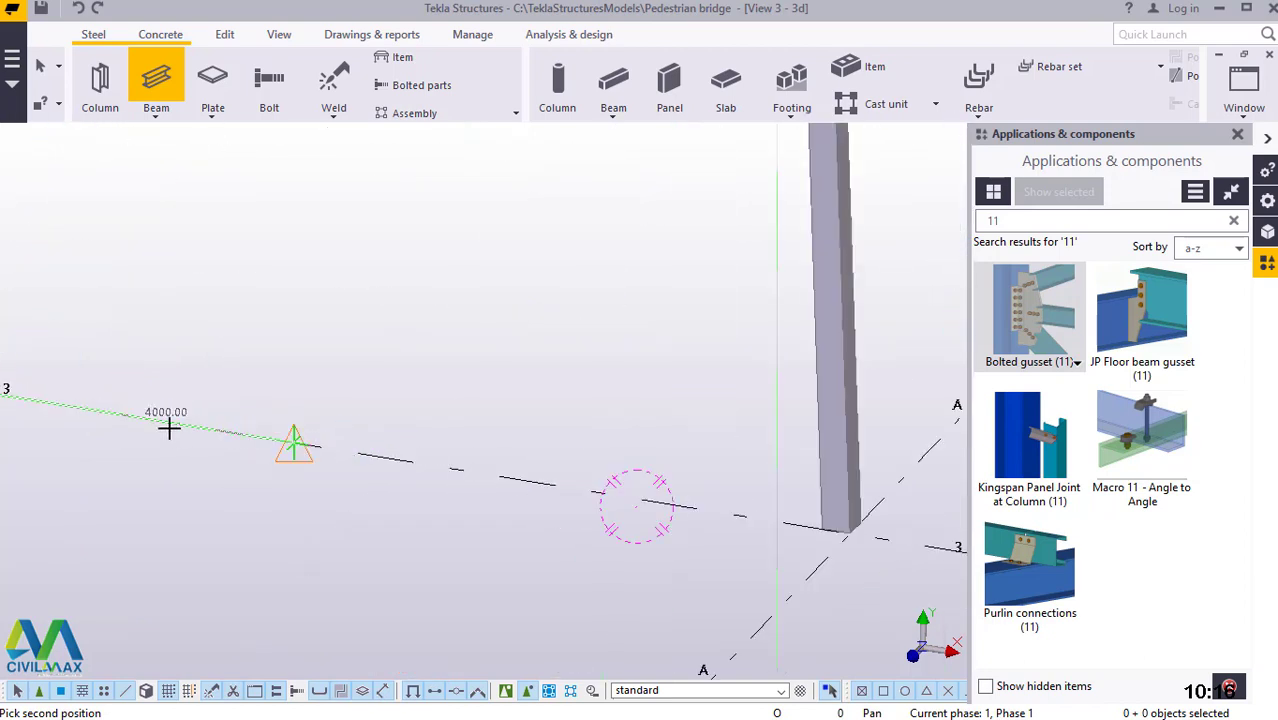
scroll(342, 446, up, 2)
scroll(342, 446, up, 2)
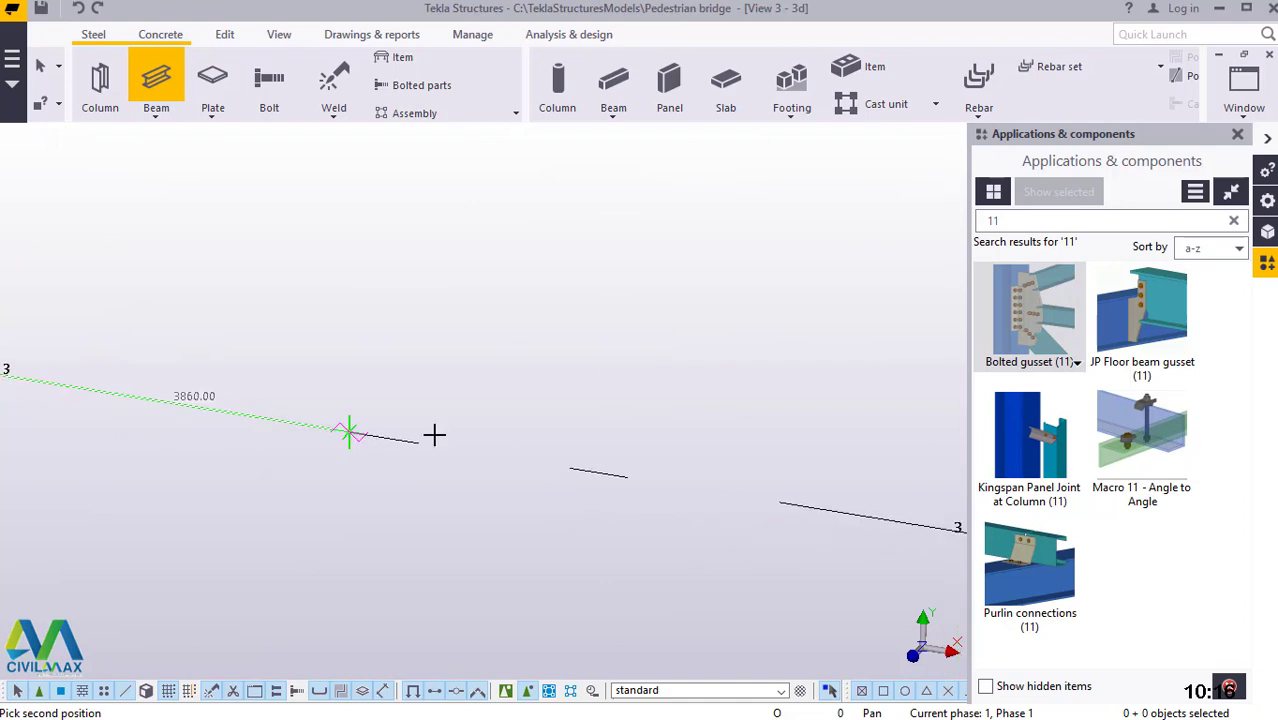
click(668, 478)
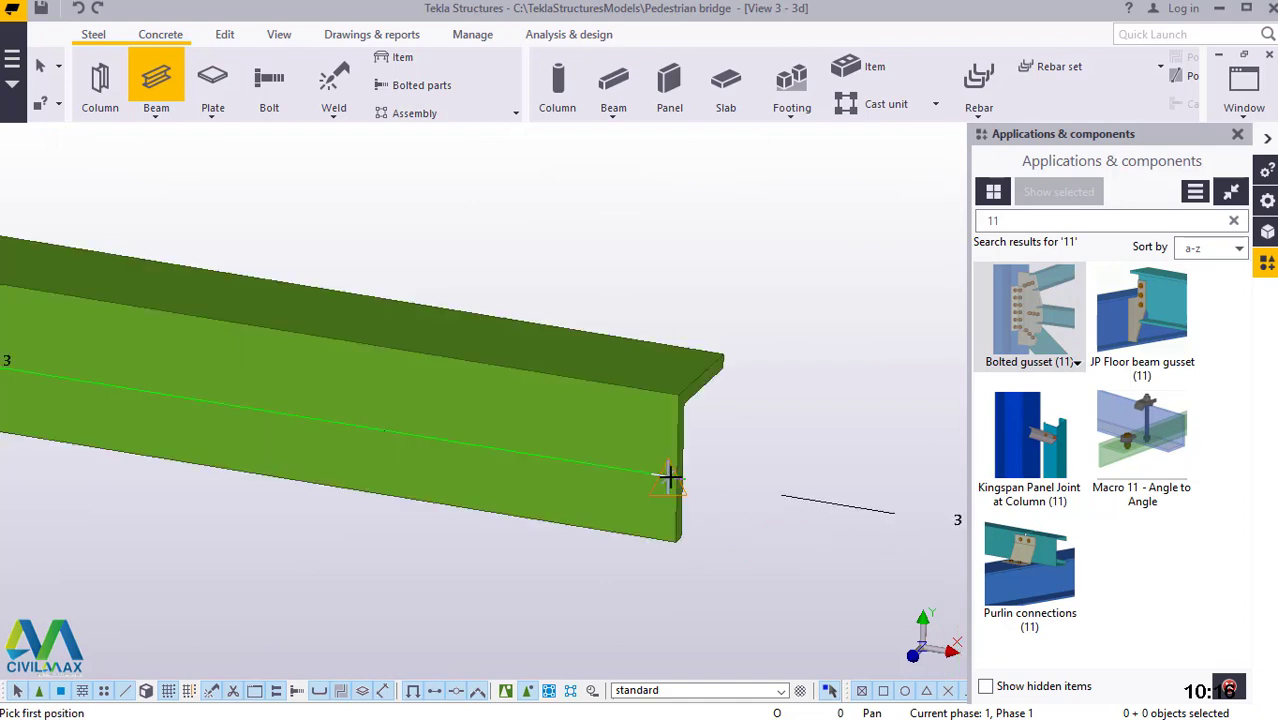
right_click(670, 235)
click(724, 248)
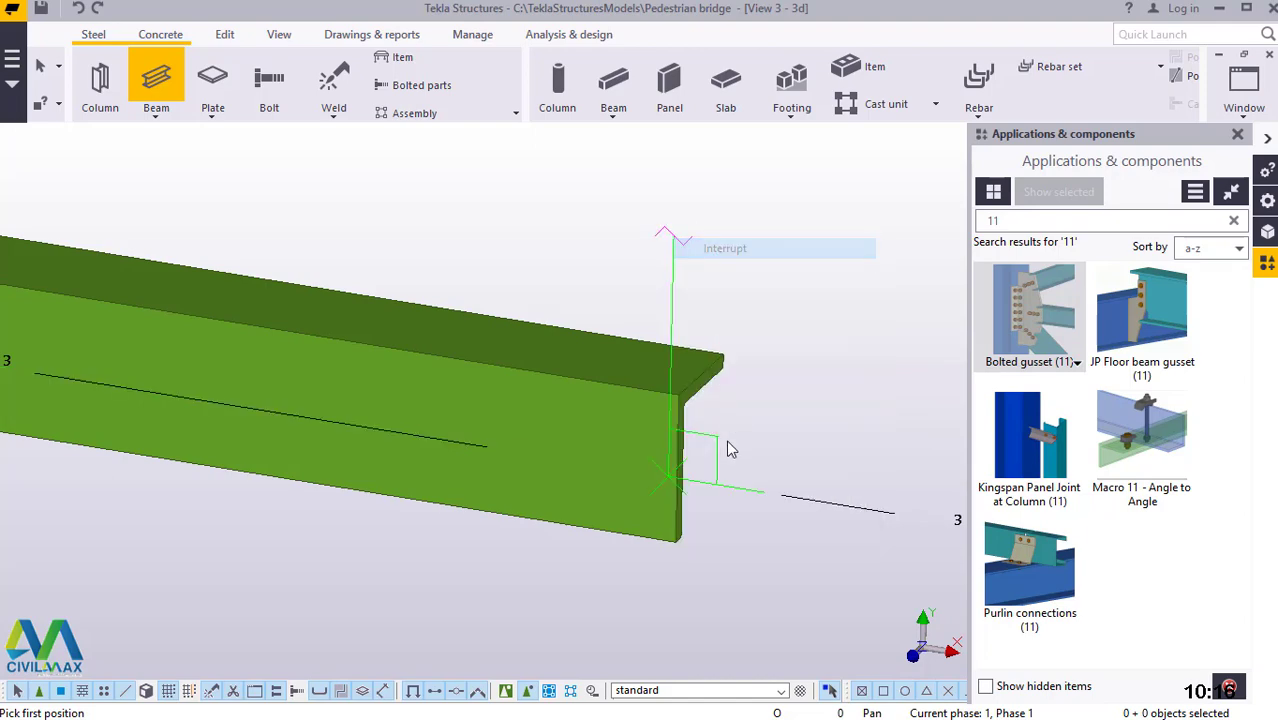
Examine the new beam on grid line 3, its crossing with grid B and its position relative to the braced tower legs
scroll(750, 525, down, 5)
scroll(779, 529, down, 2)
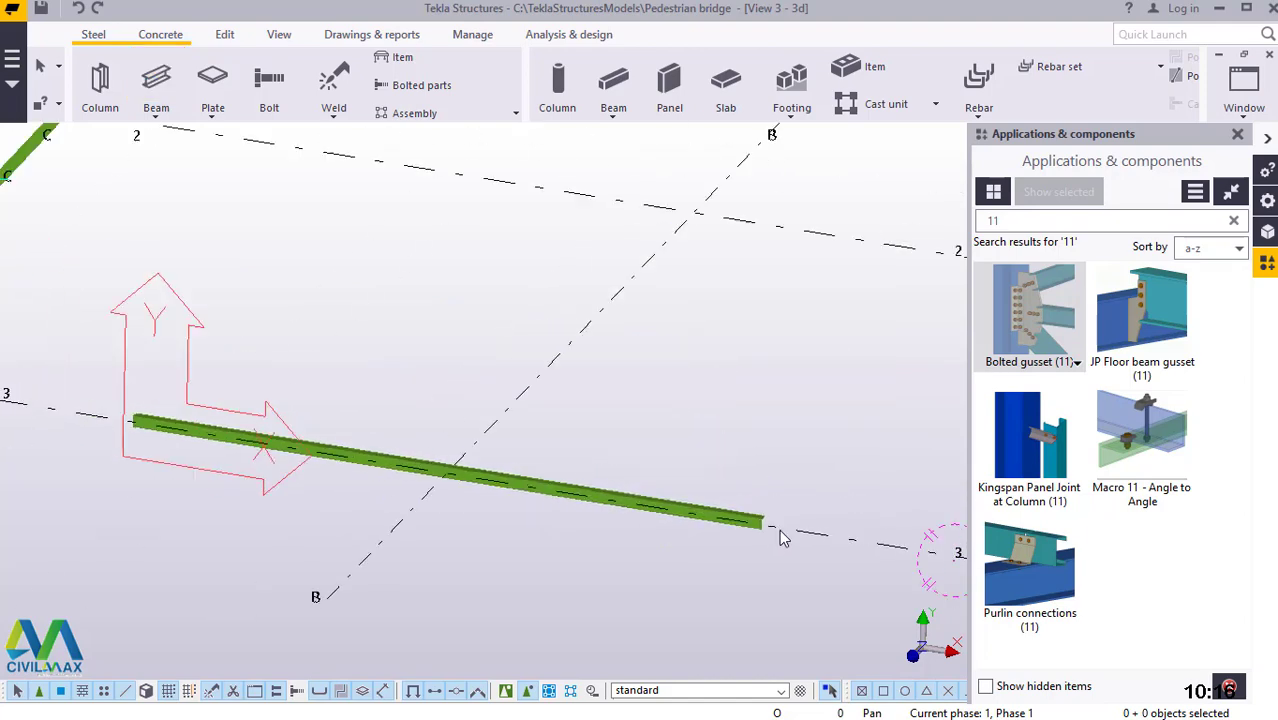
scroll(391, 476, up, 6)
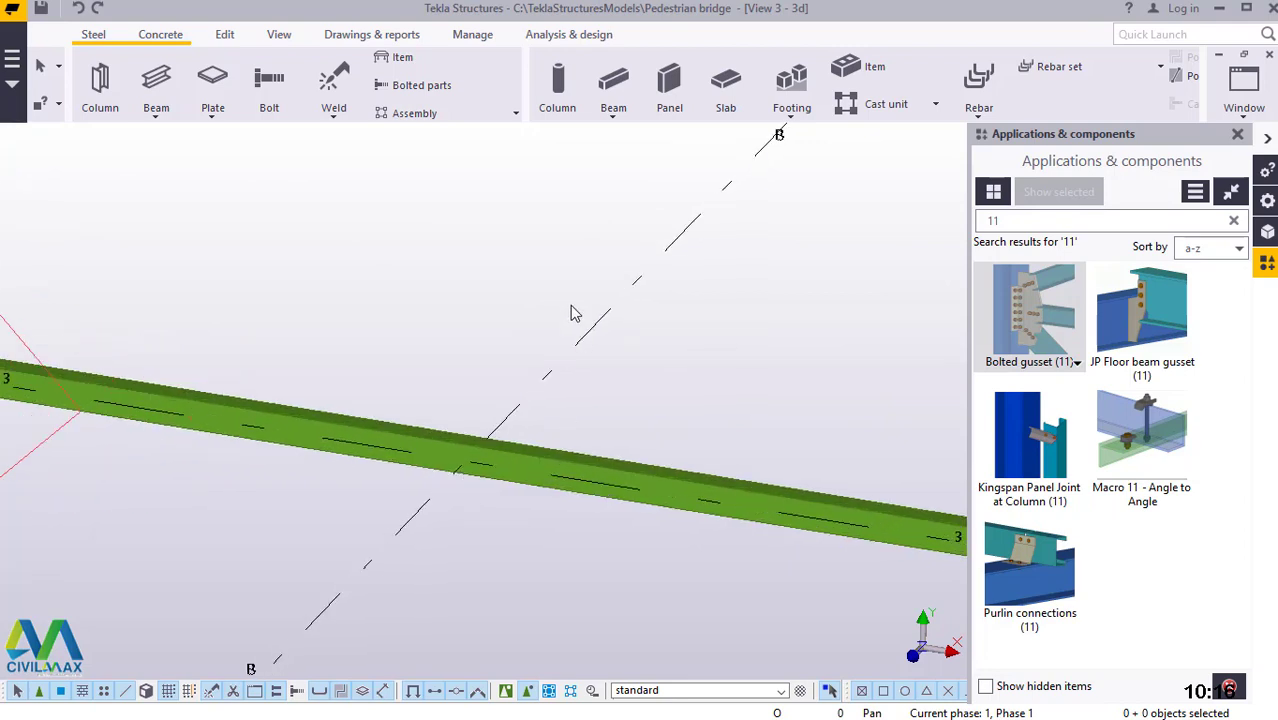
right_click(463, 213)
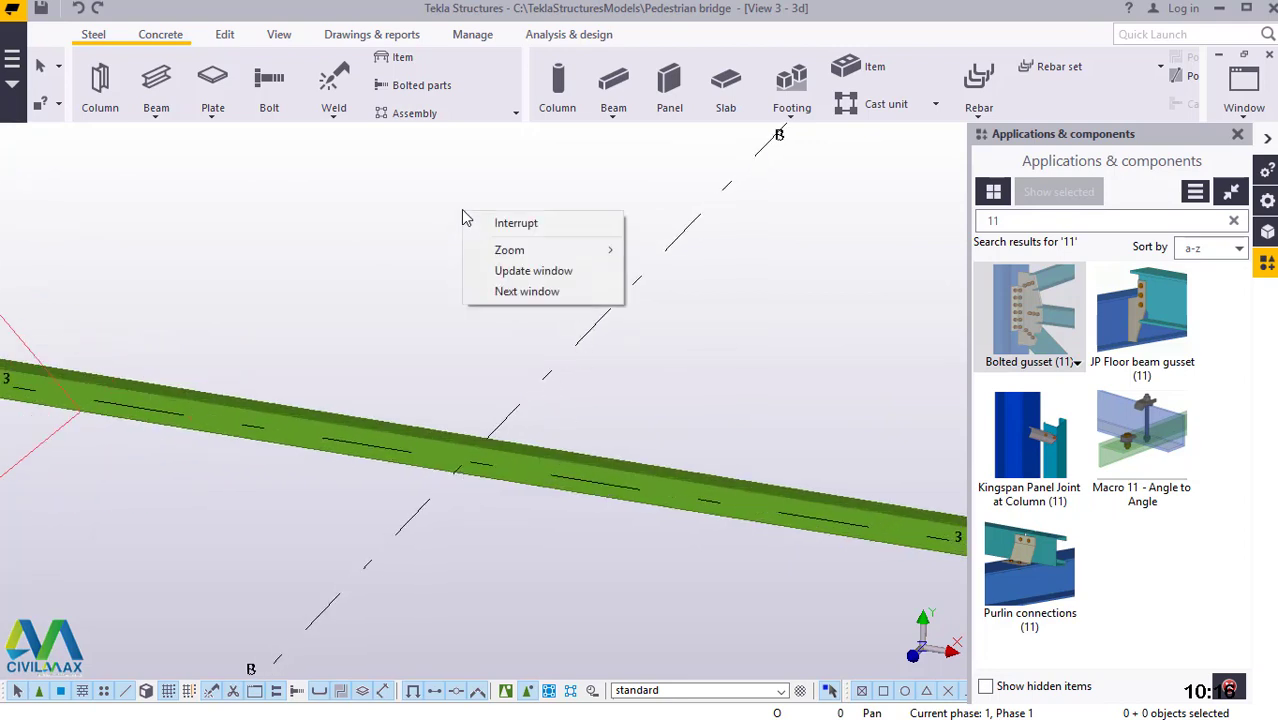
click(521, 226)
right_click(521, 192)
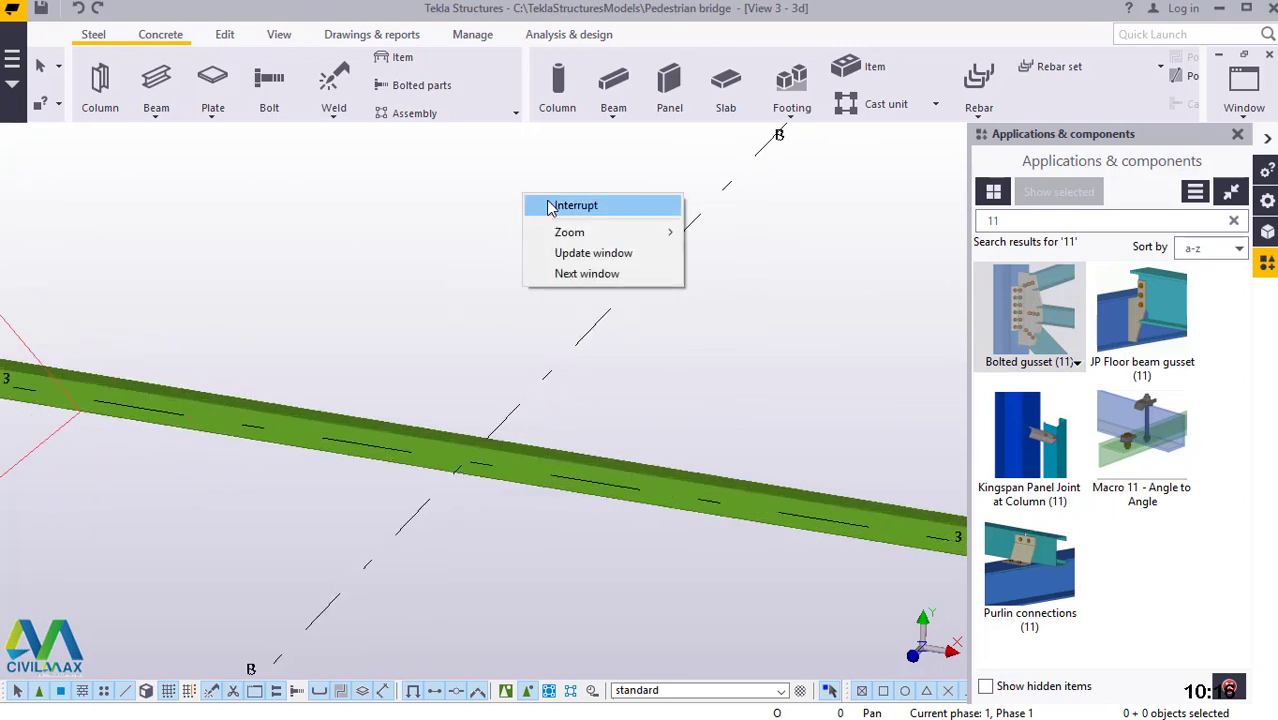
click(548, 204)
click(548, 208)
right_click(523, 193)
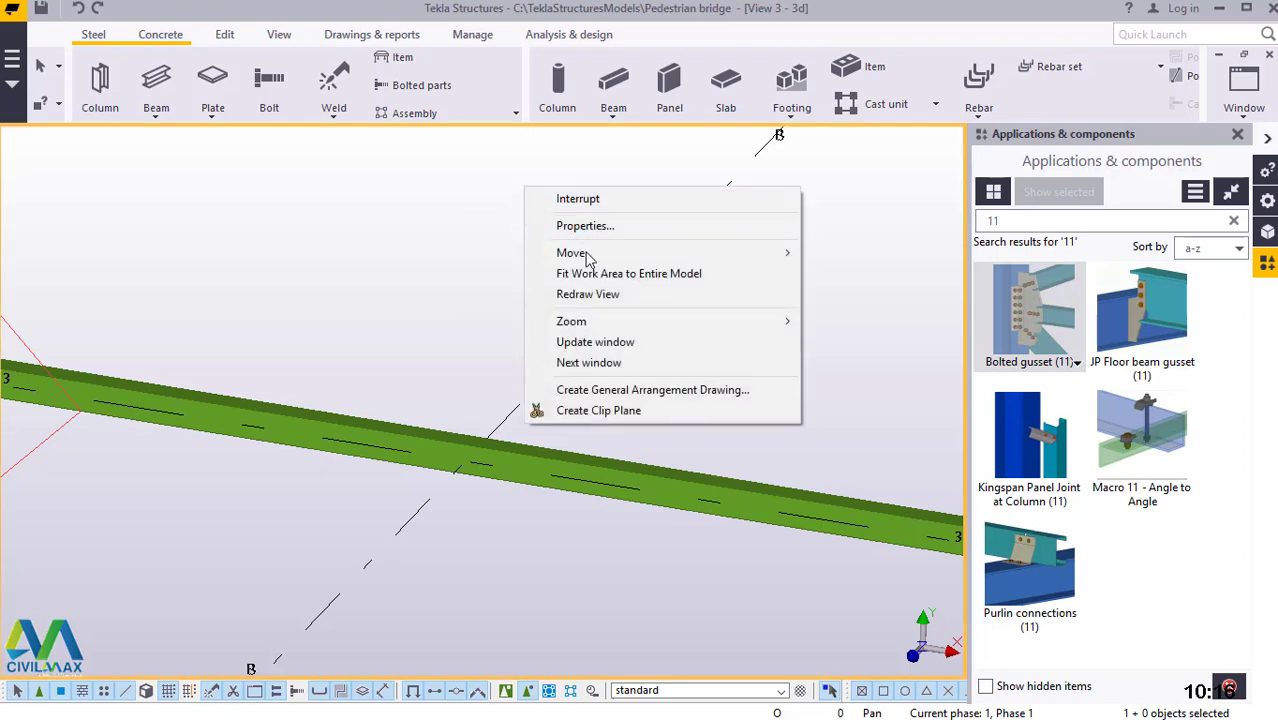
click(570, 200)
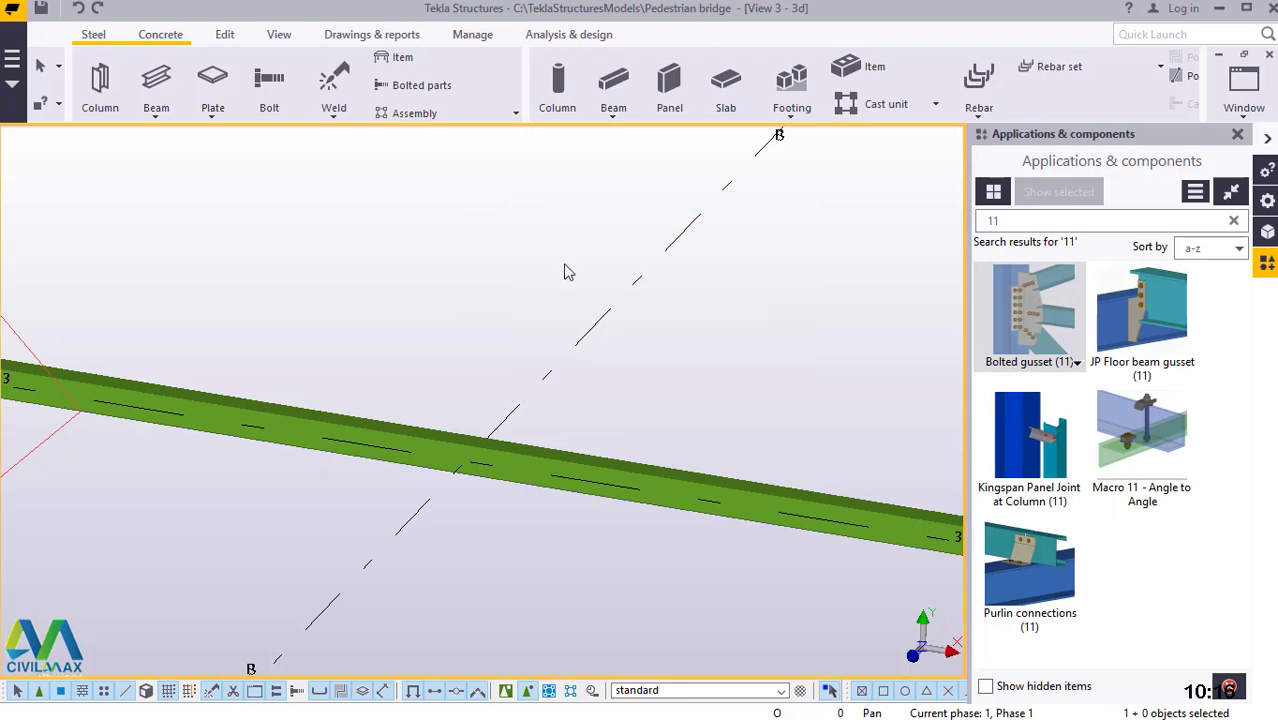
scroll(560, 507, down, 5)
scroll(537, 472, up, 2)
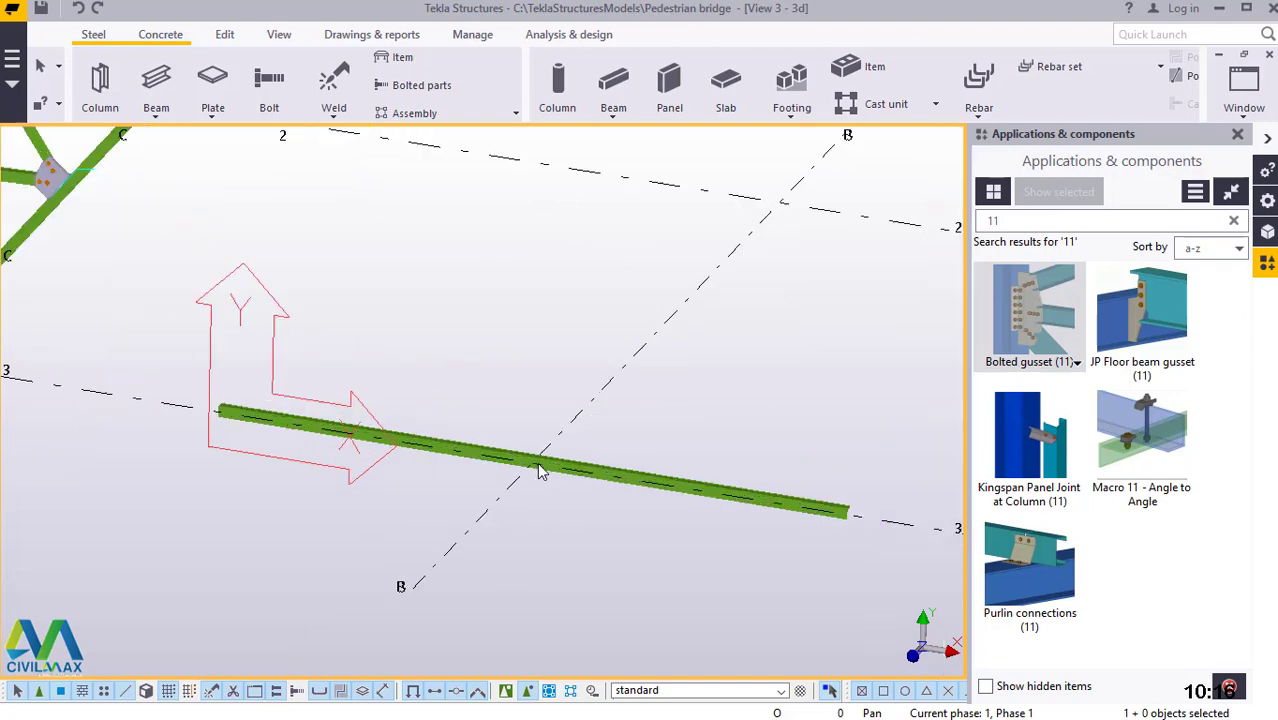
scroll(537, 472, up, 3)
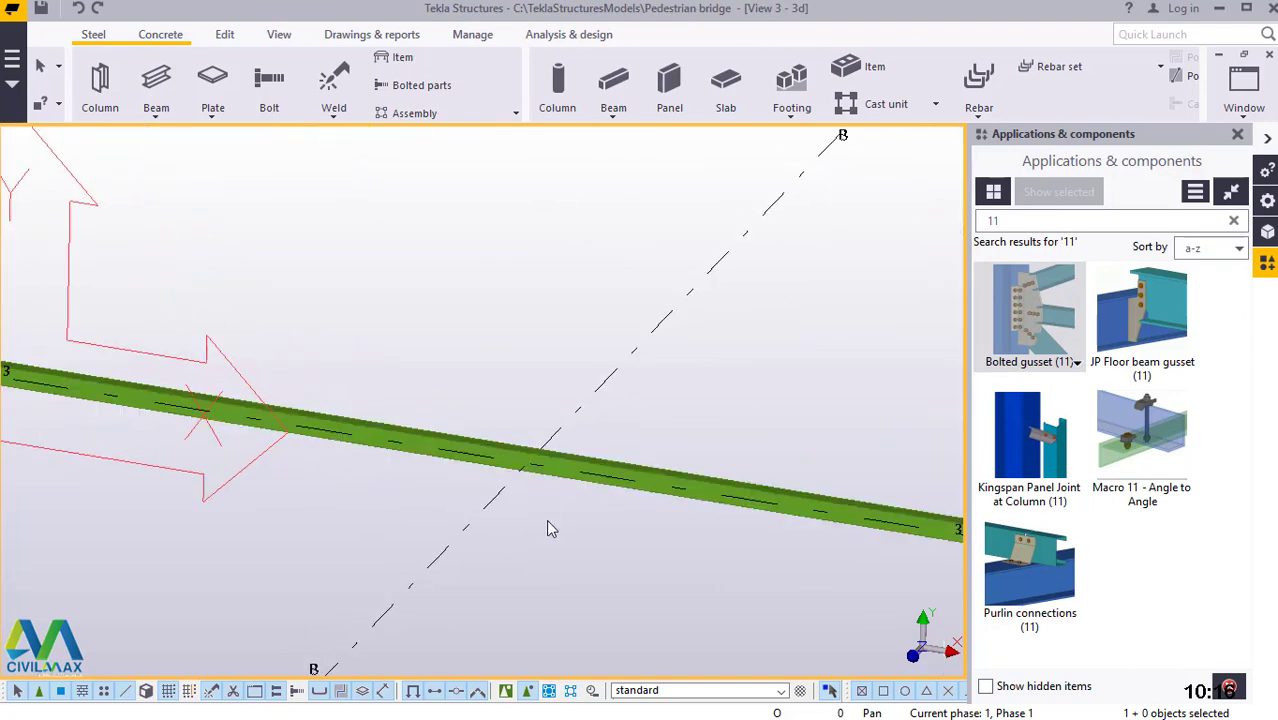
scroll(547, 529, down, 6)
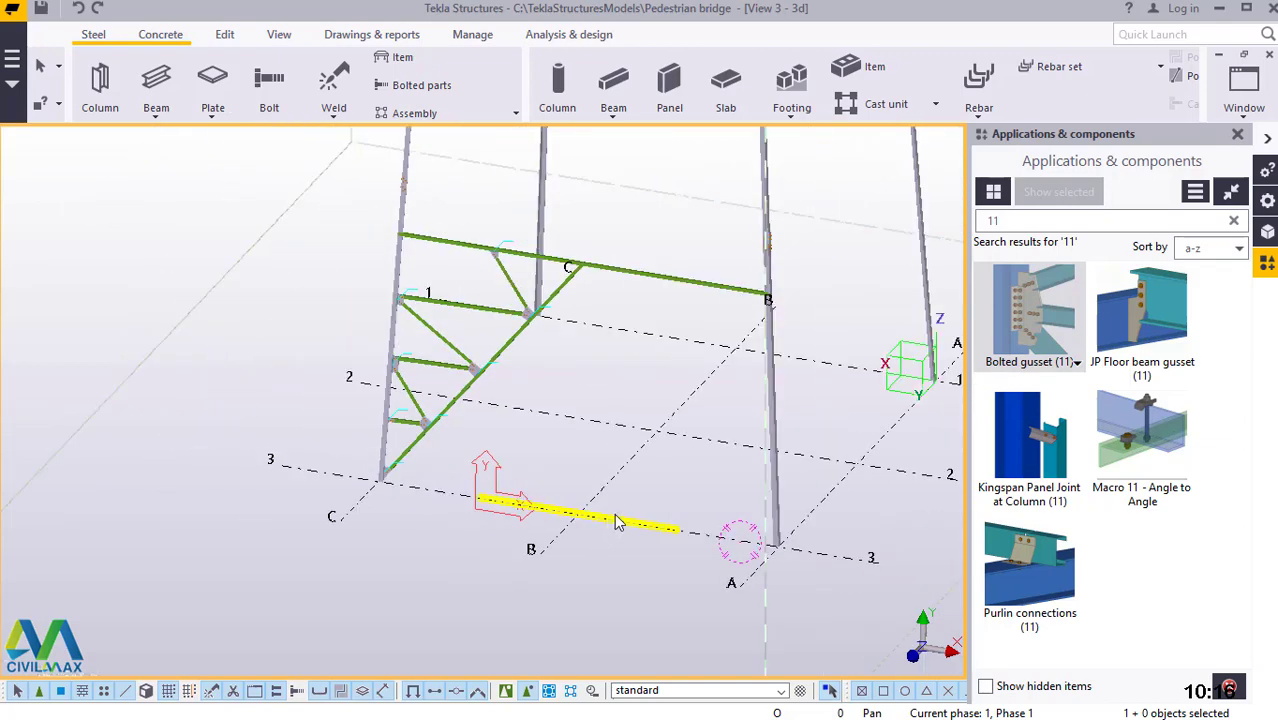
scroll(558, 358, up, 2)
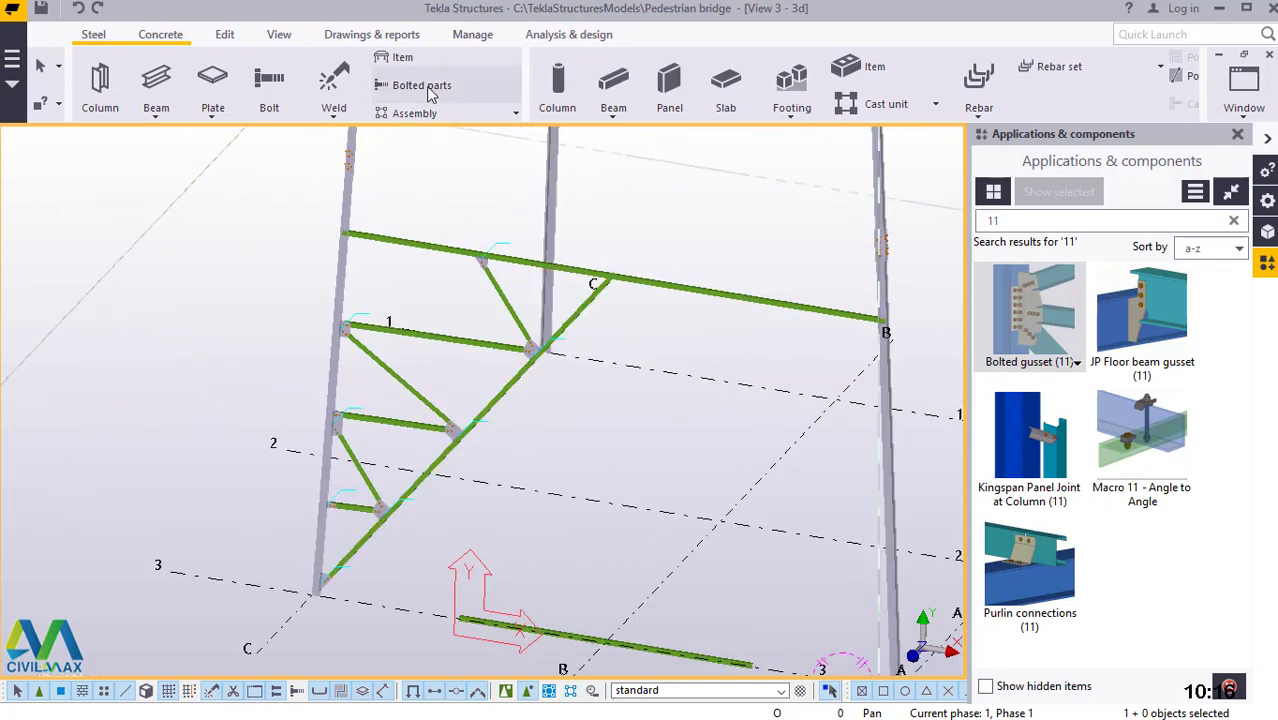
Select the diagonal bracing members with their gusset connections at the grid C leg, leaving out the long horizontal beam above them
click(279, 34)
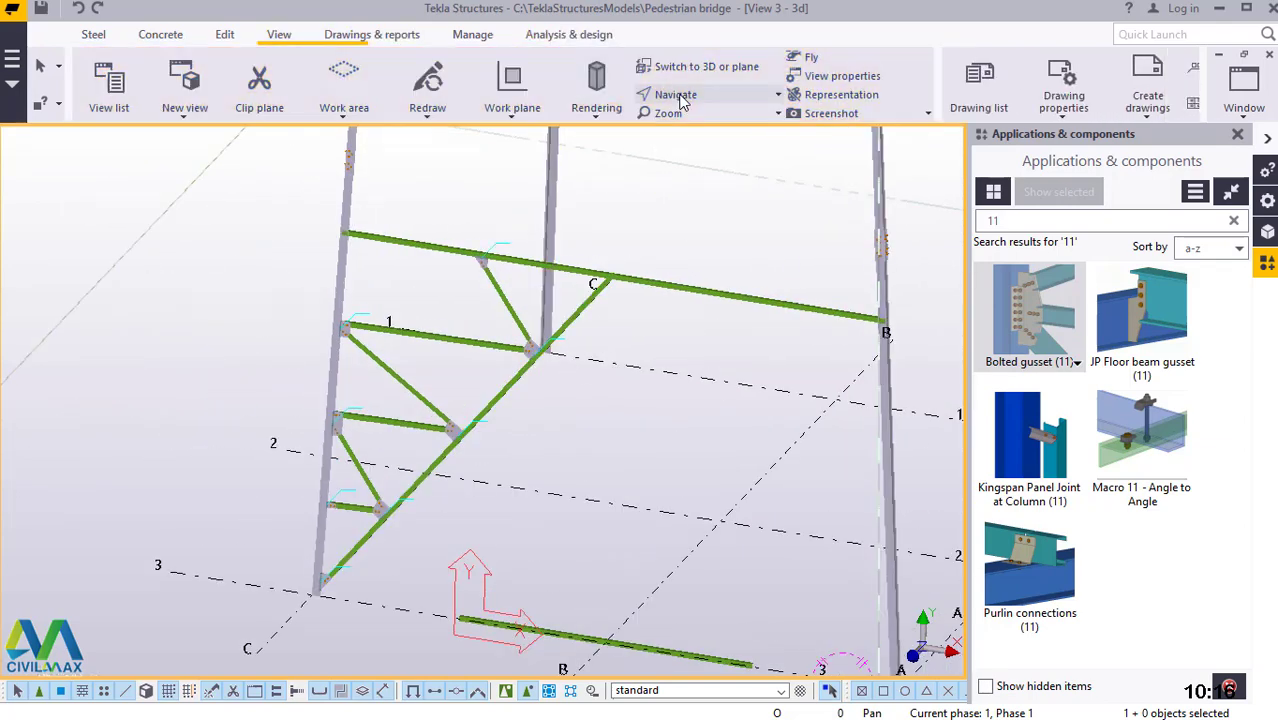
click(680, 100)
click(685, 123)
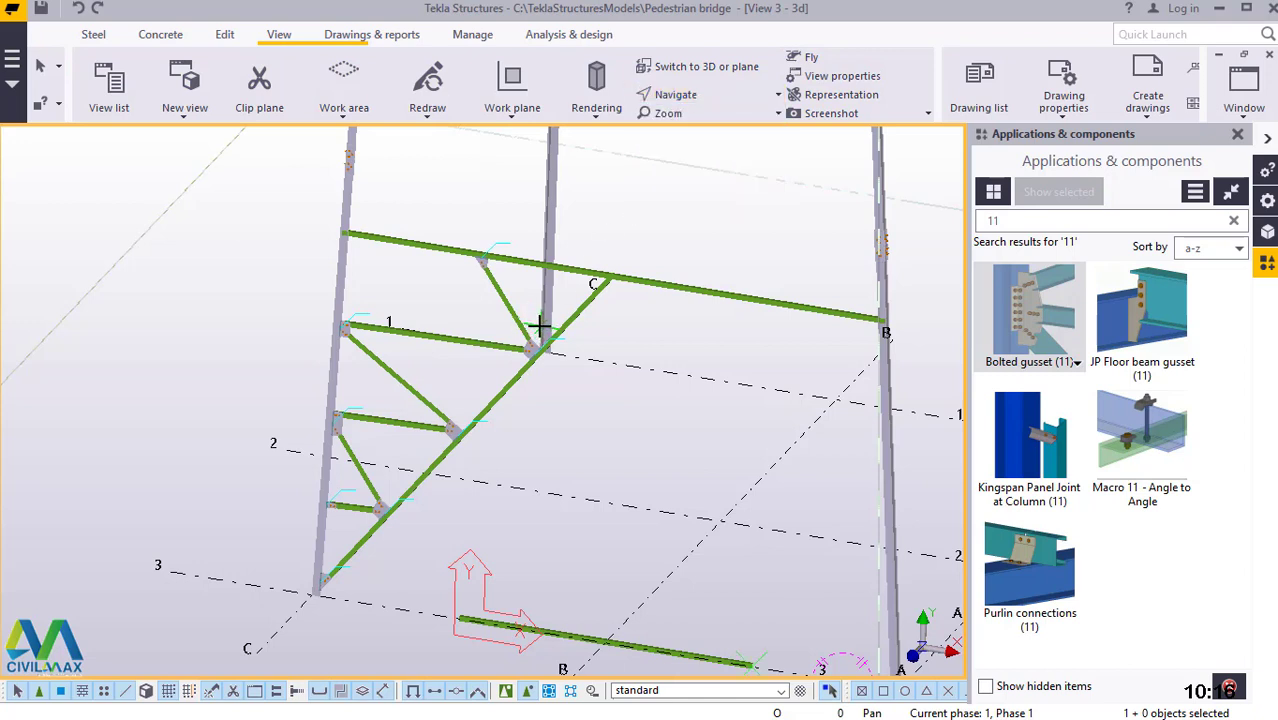
click(540, 326)
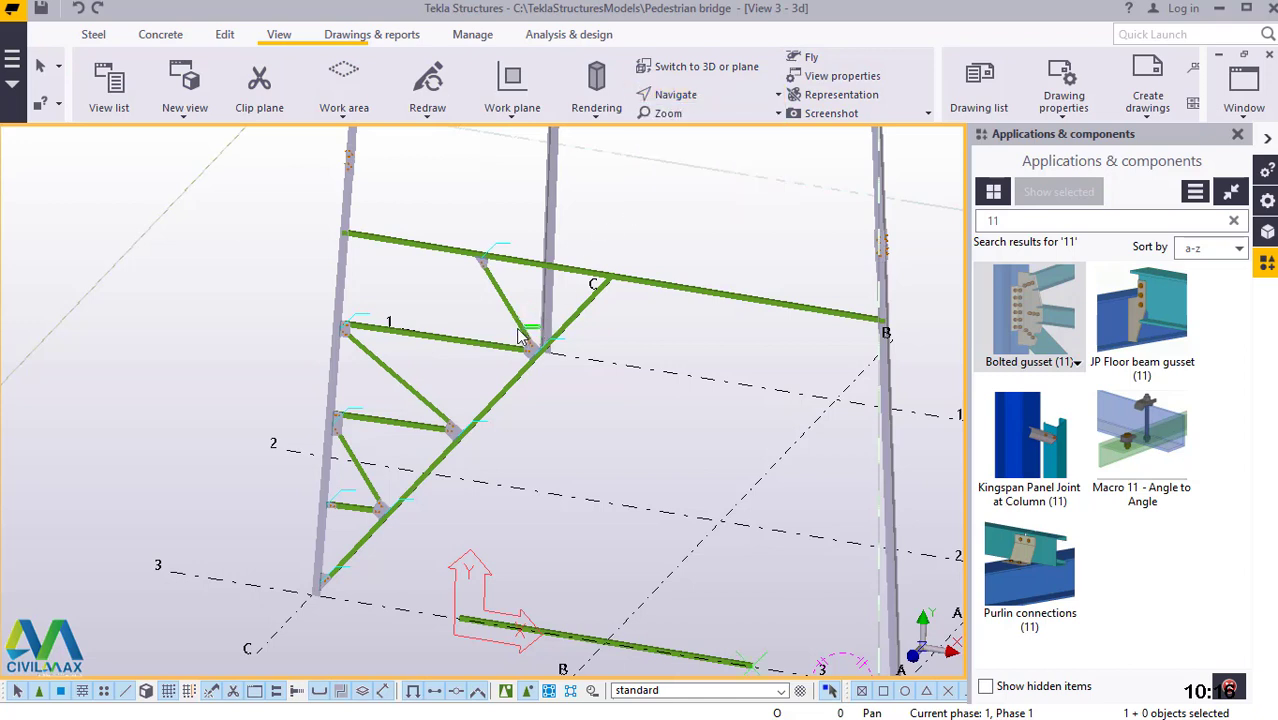
click(698, 110)
click(700, 123)
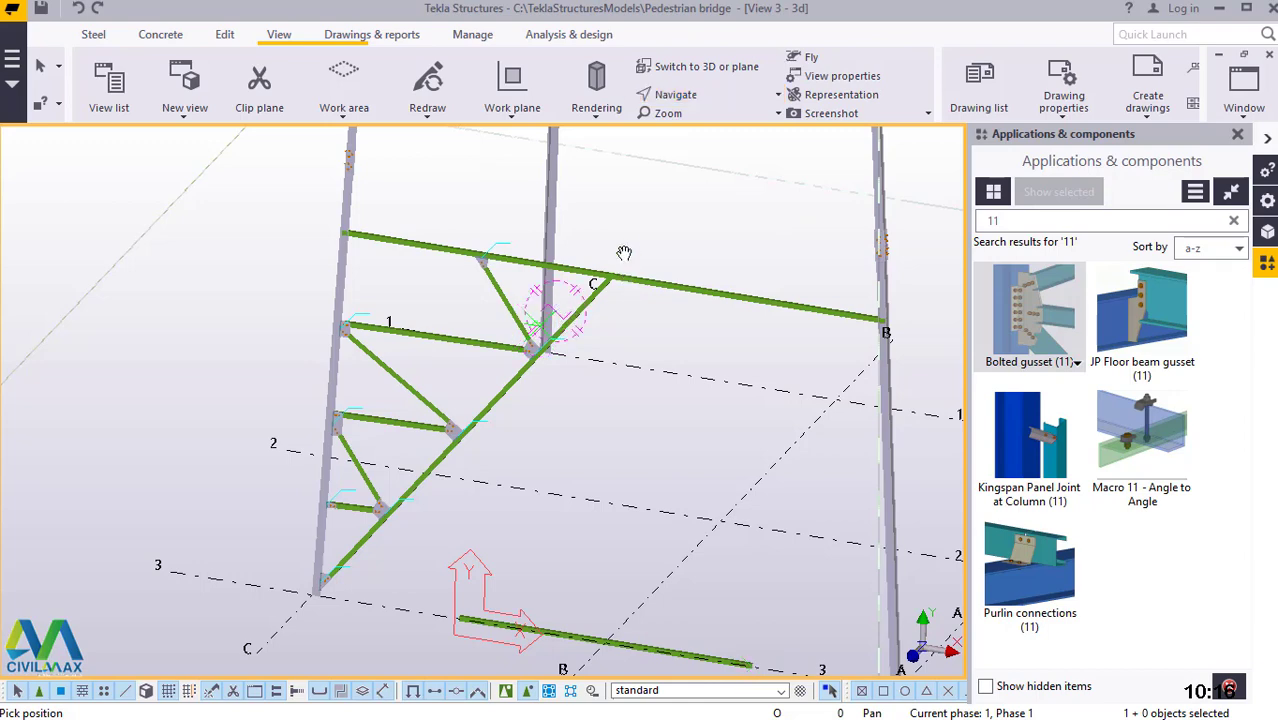
drag(549, 307, 440, 204)
right_click(457, 210)
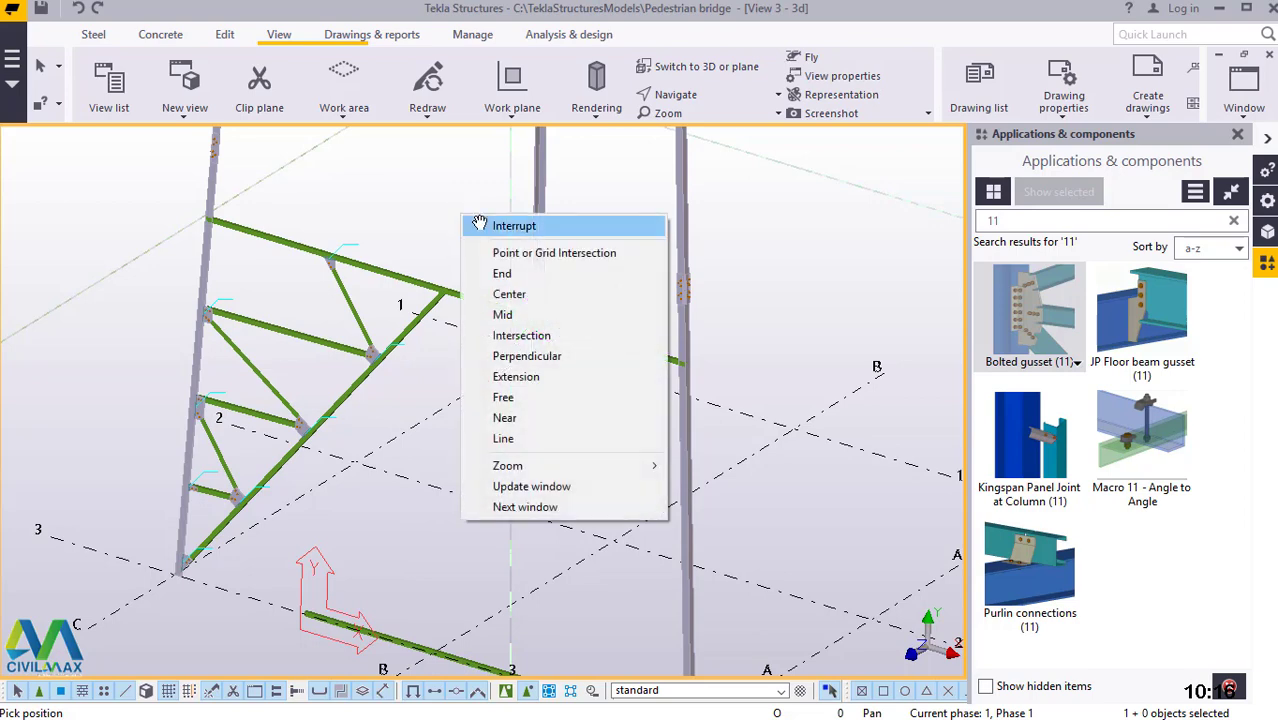
click(490, 221)
drag(393, 236, 218, 508)
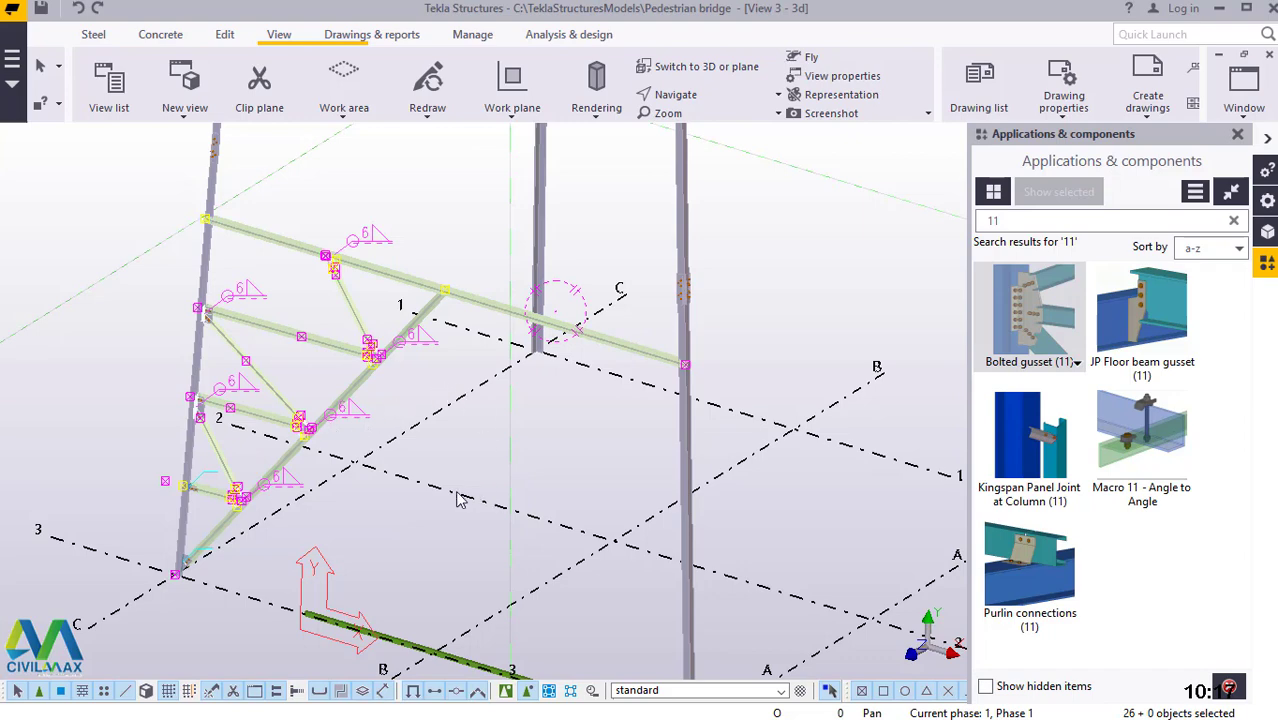
ctrl+click(492, 313)
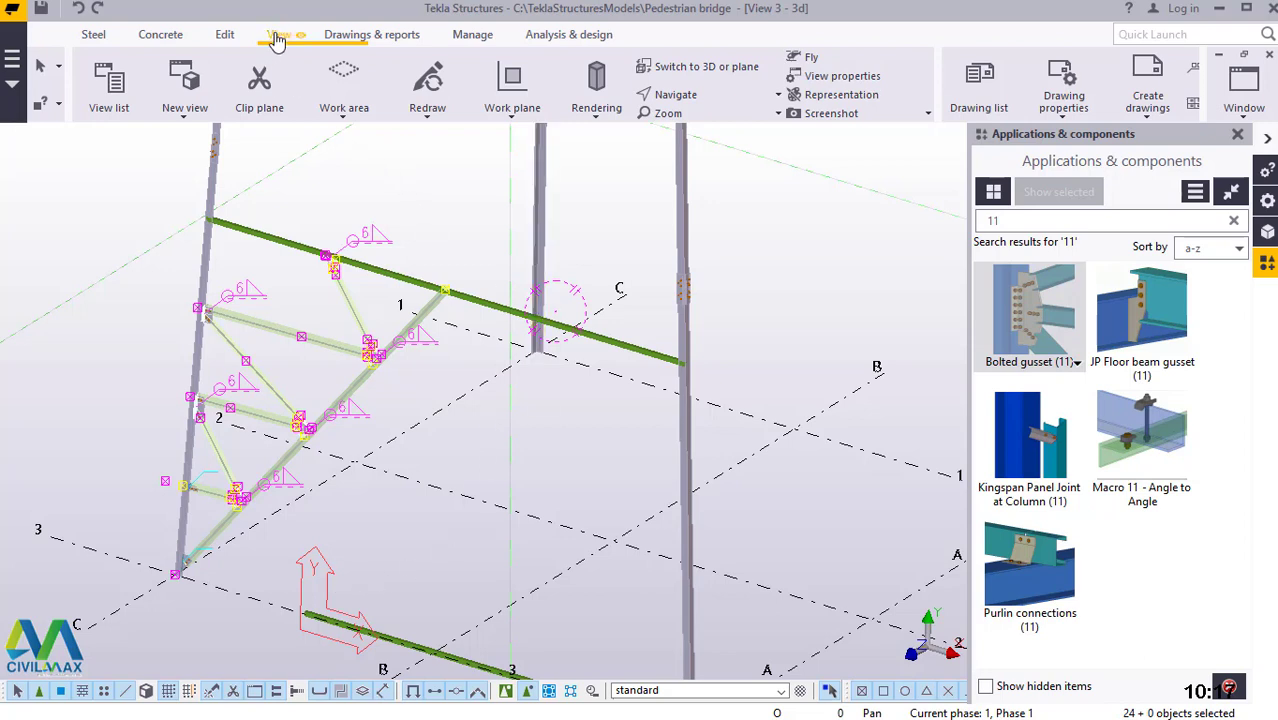
click(538, 113)
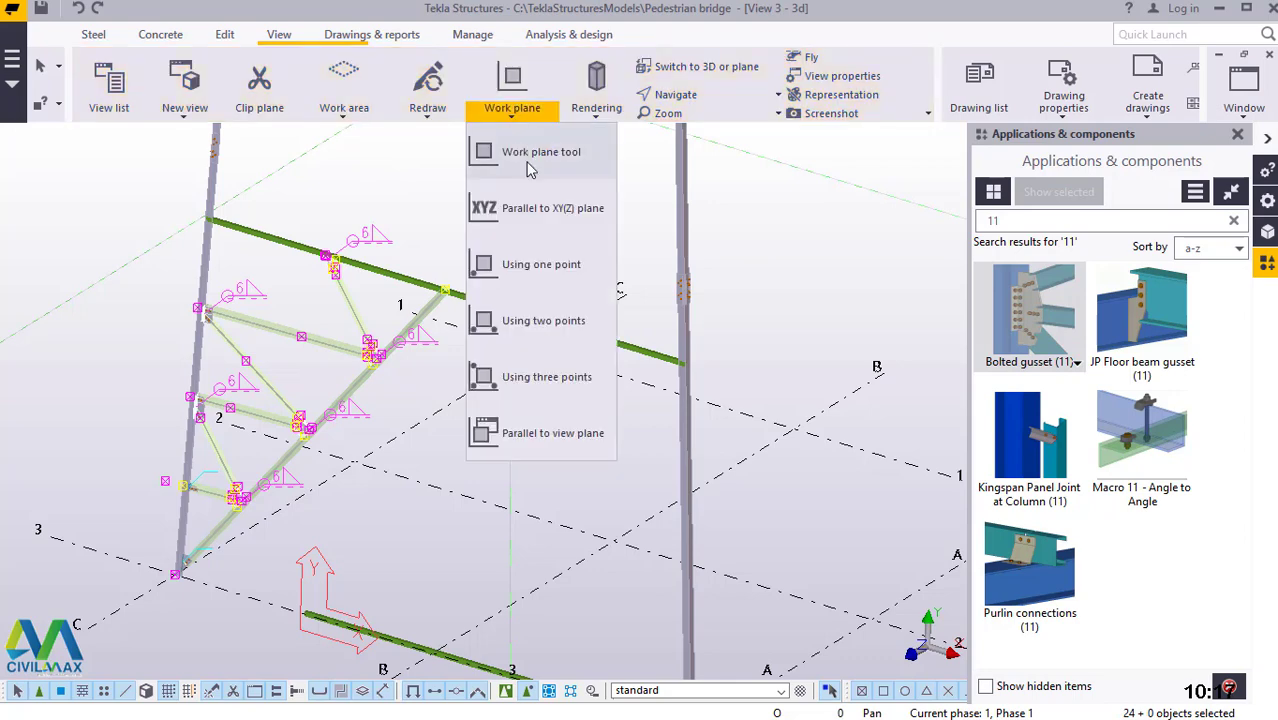
click(527, 165)
scroll(408, 473, down, 2)
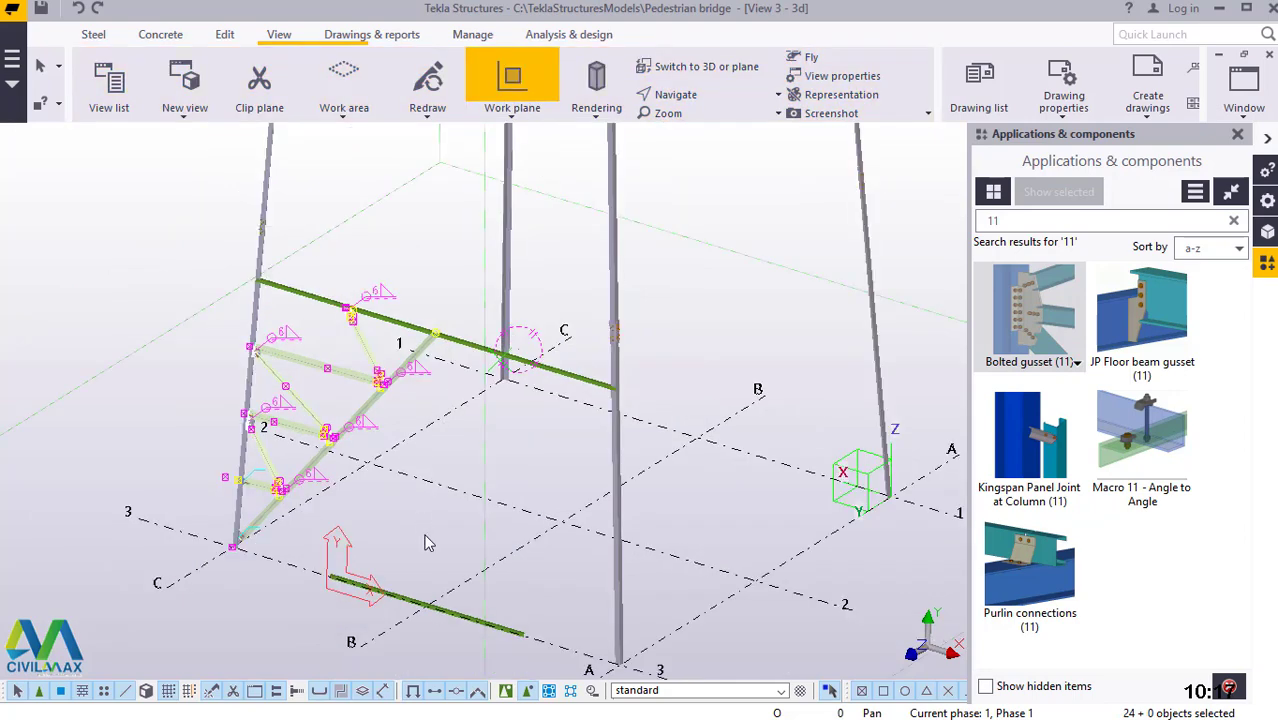
scroll(409, 615, up, 4)
scroll(250, 550, up, 2)
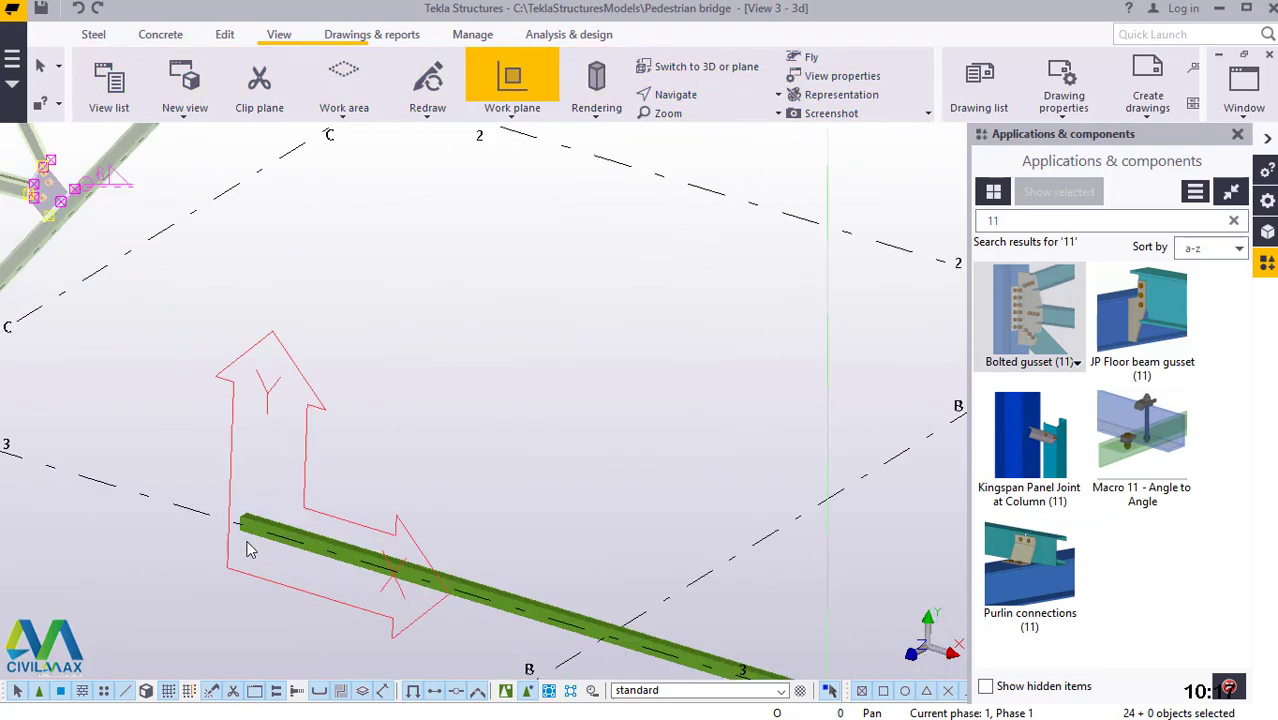
scroll(248, 545, up, 2)
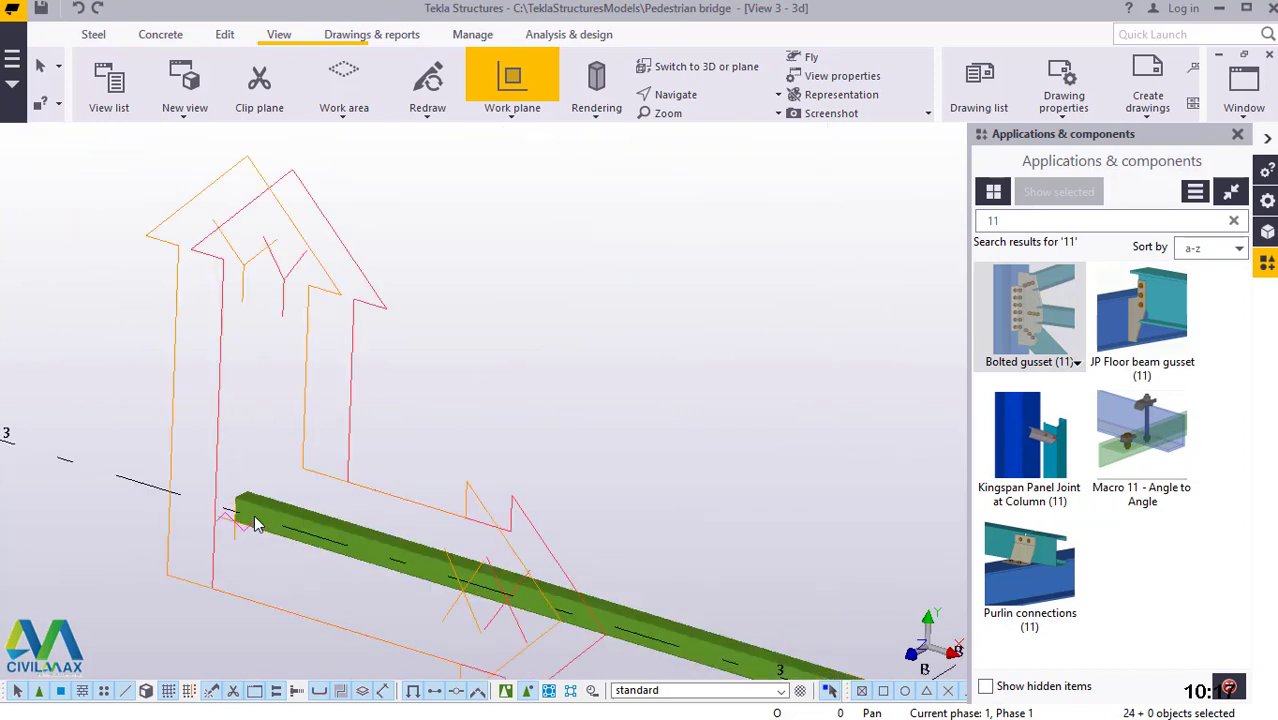
right_click(648, 242)
click(660, 243)
Start a mirrored copy of the selected bracing members and gusset connections
scroll(424, 446, down, 5)
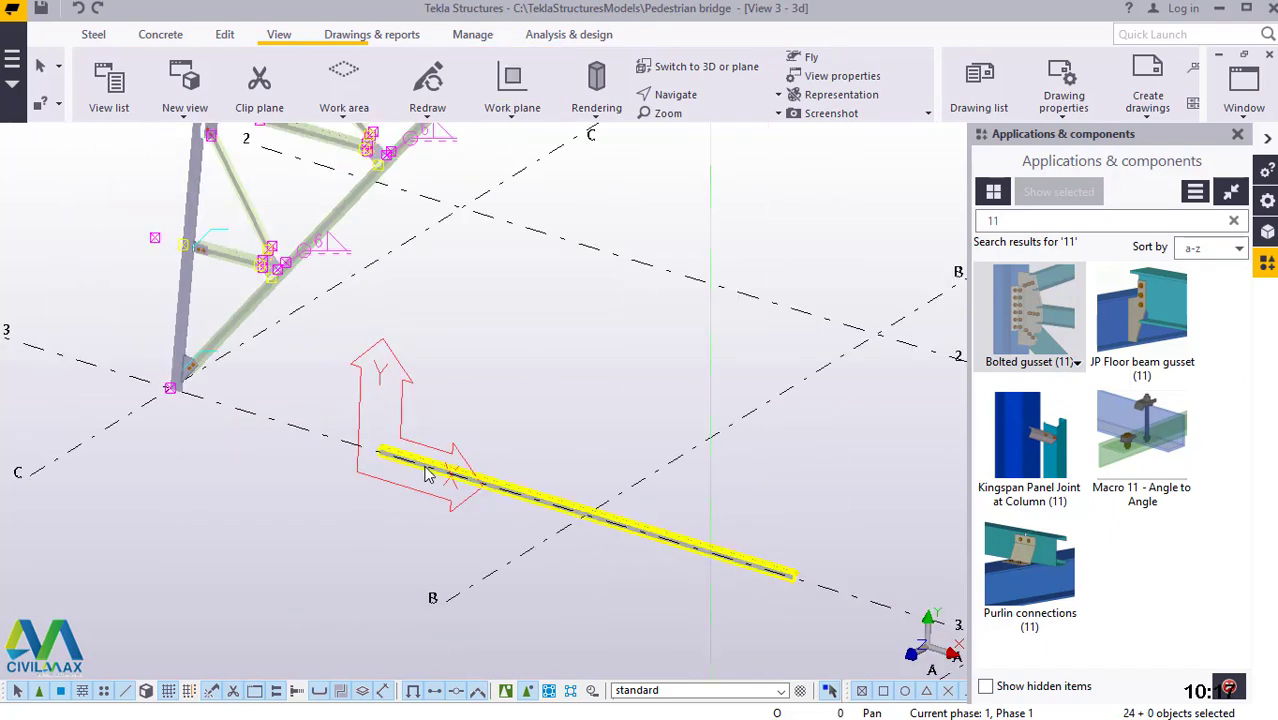
right_click(648, 283)
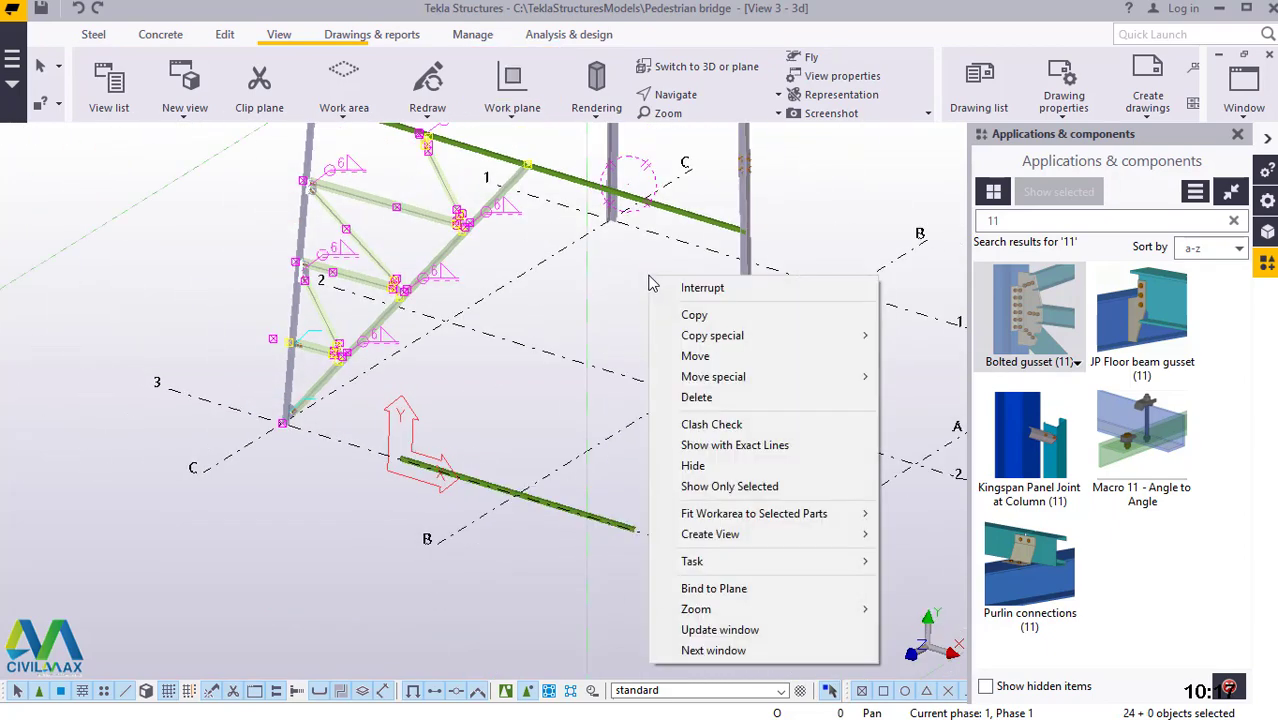
mouse_move(730, 337)
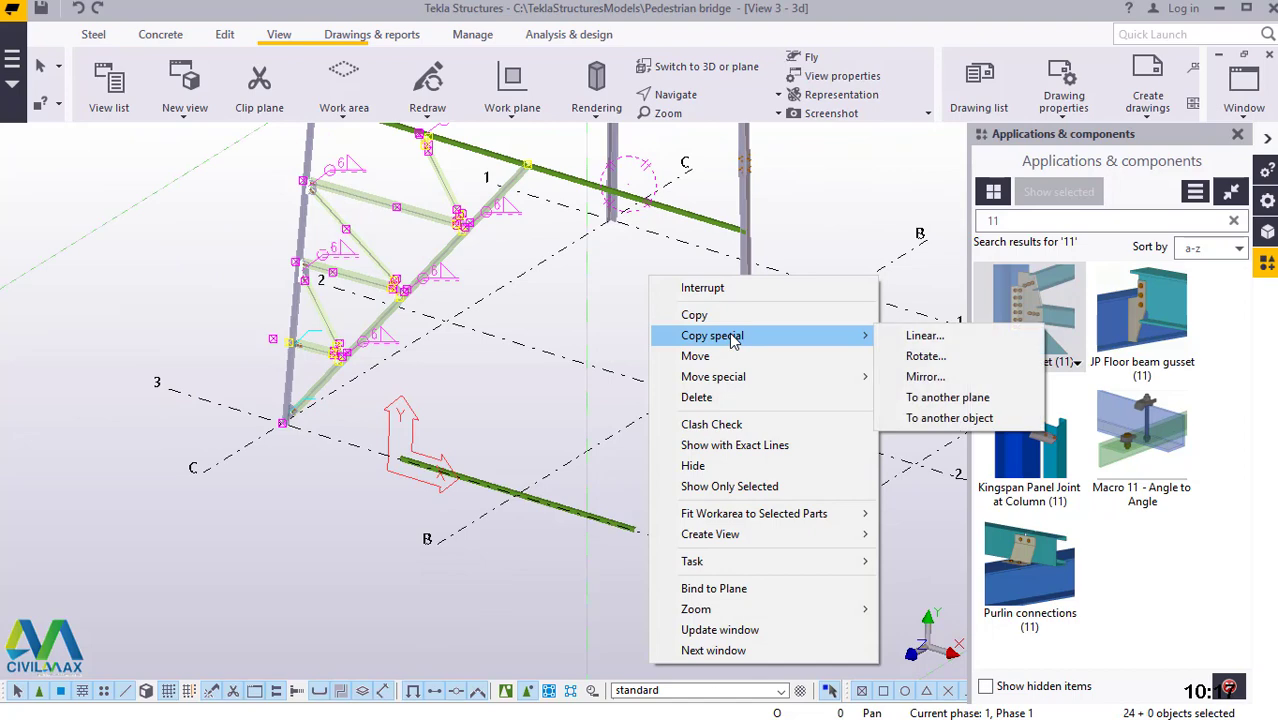
Start a mirror copy of the selected bracing with a vertical mirror line through the horizontal beam's midpoint (X0 2000, Y0 65, angle -90)
click(922, 376)
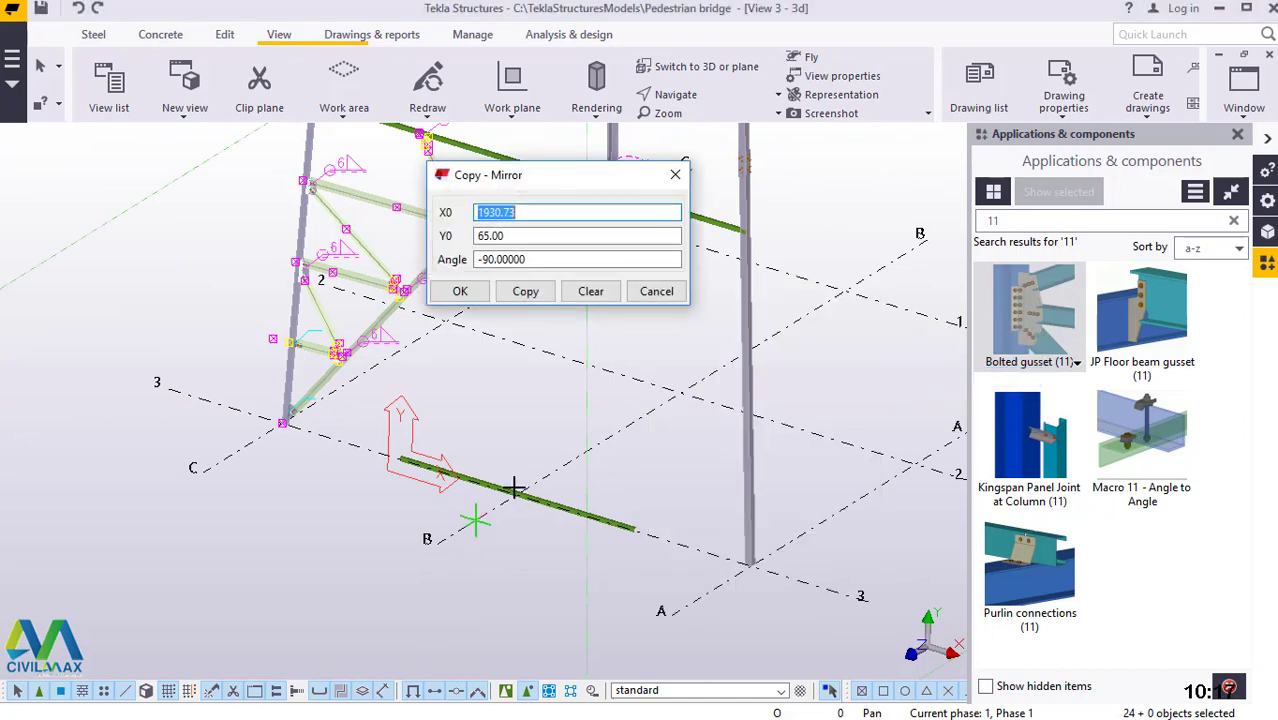
scroll(514, 487, up, 5)
scroll(560, 492, up, 3)
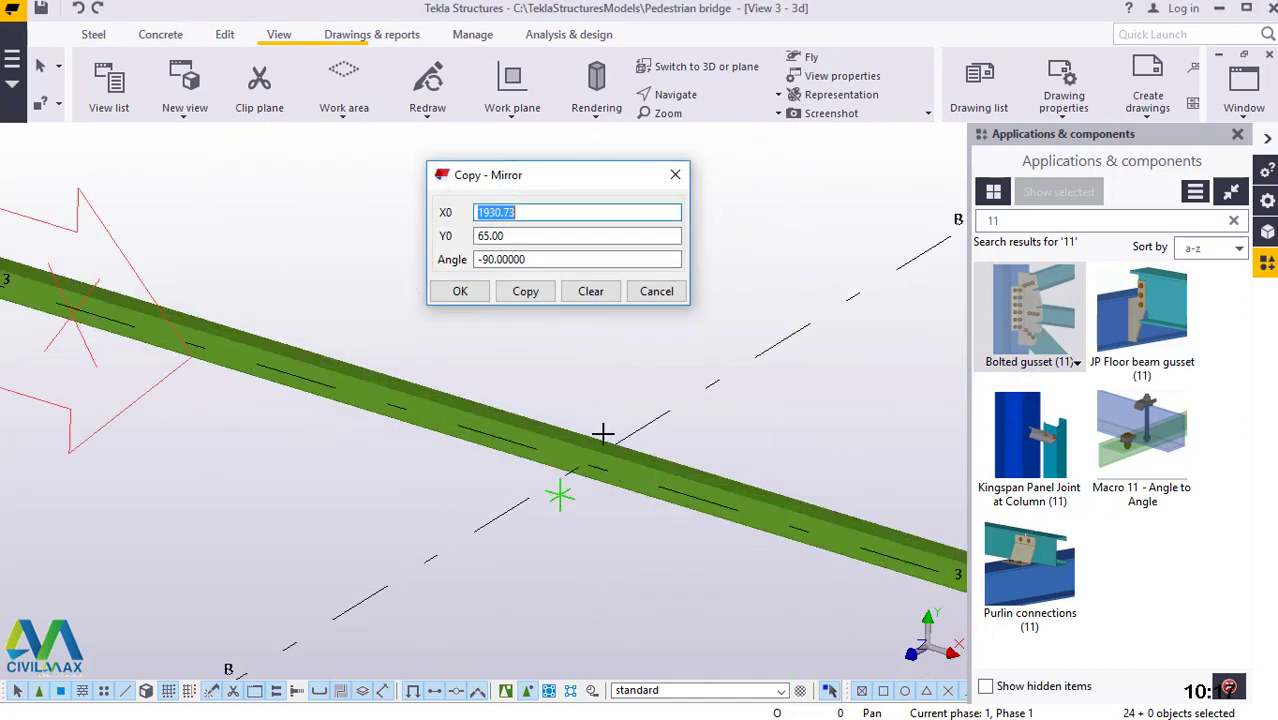
scroll(605, 435, up, 3)
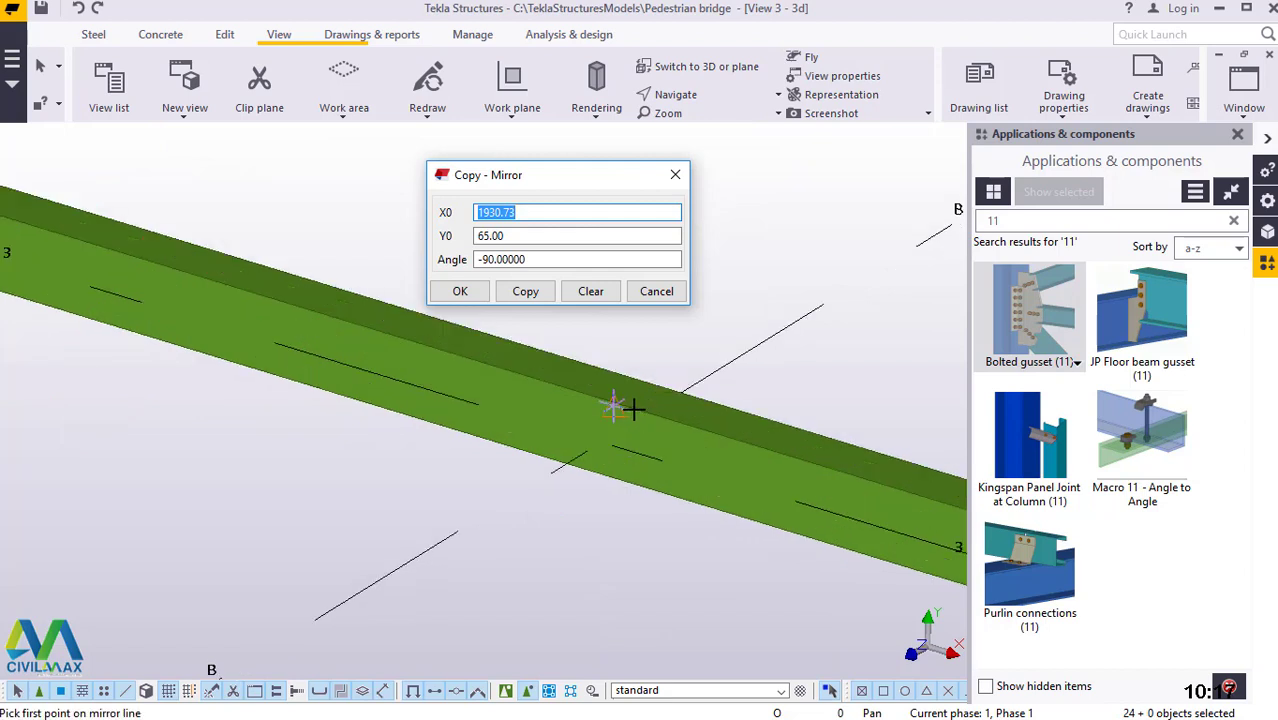
scroll(620, 405, up, 3)
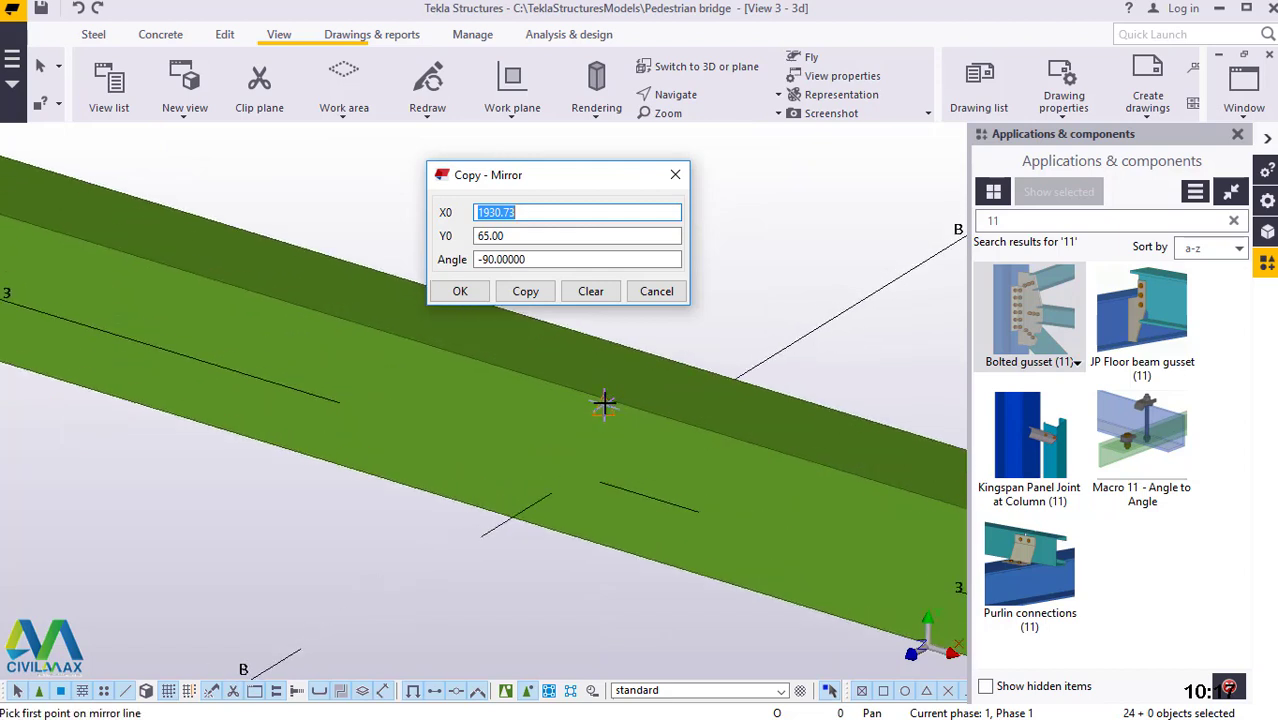
scroll(600, 400, up, 4)
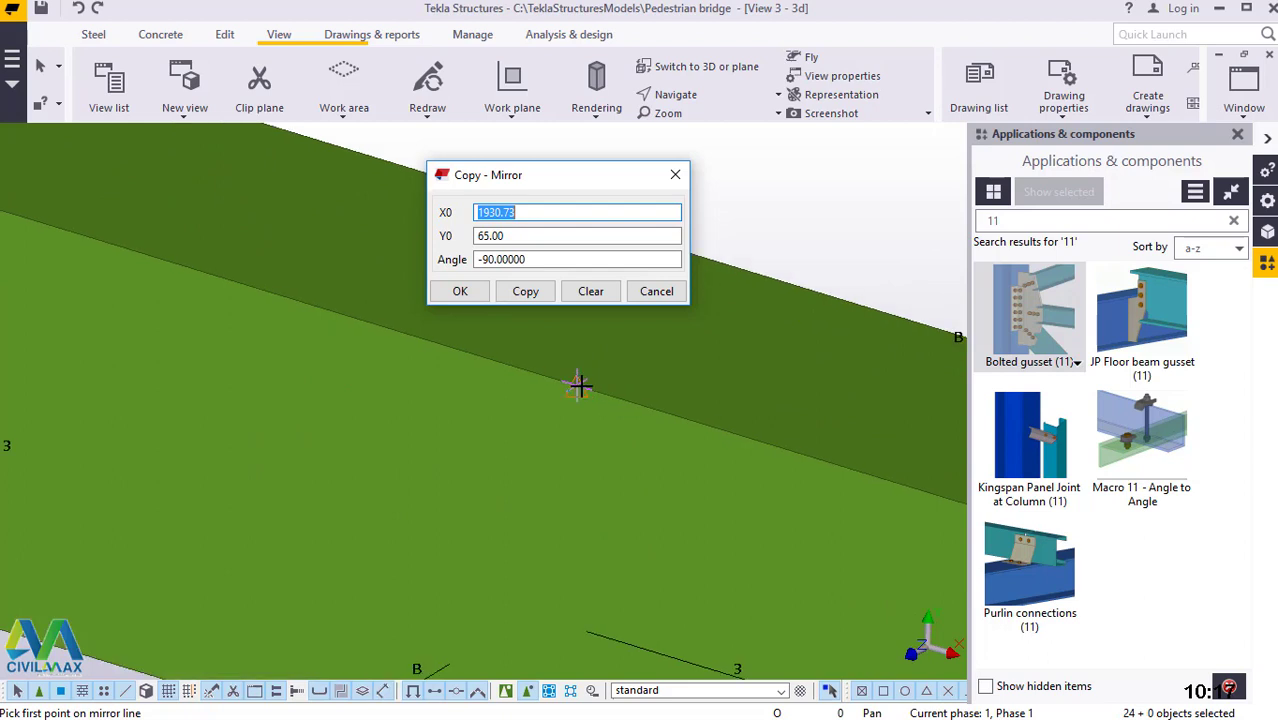
click(577, 385)
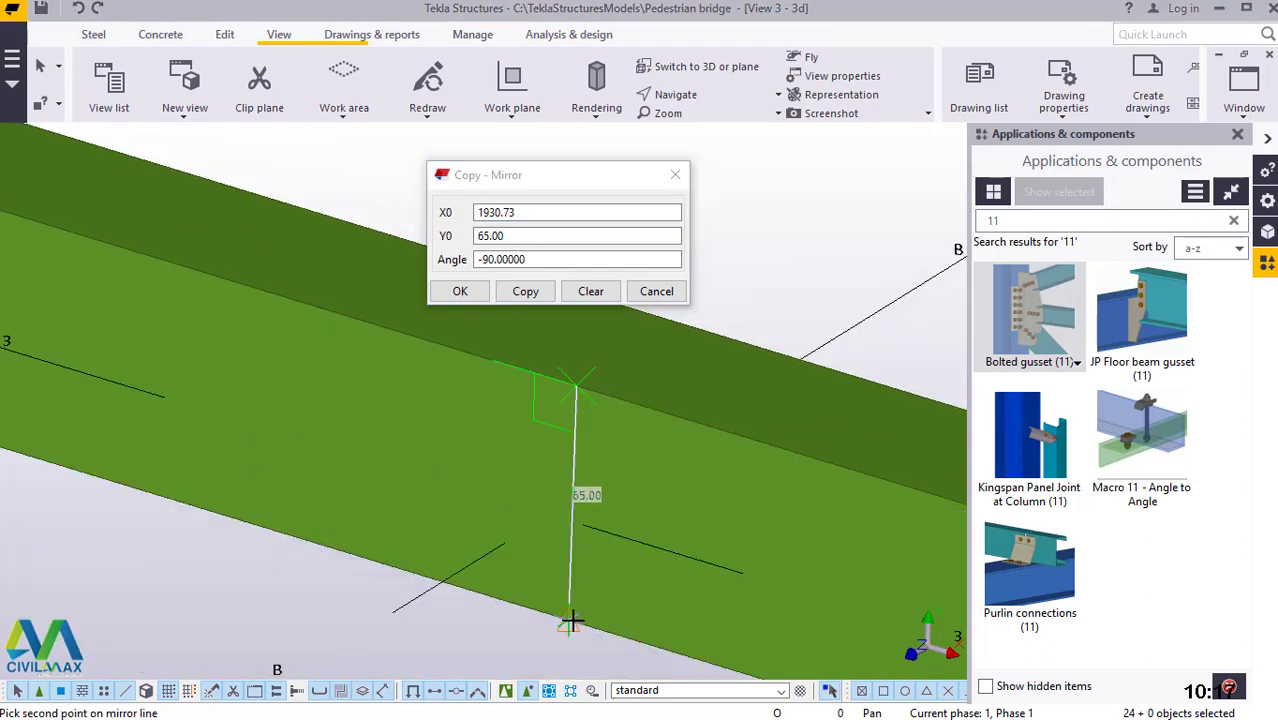
scroll(570, 622, up, 2)
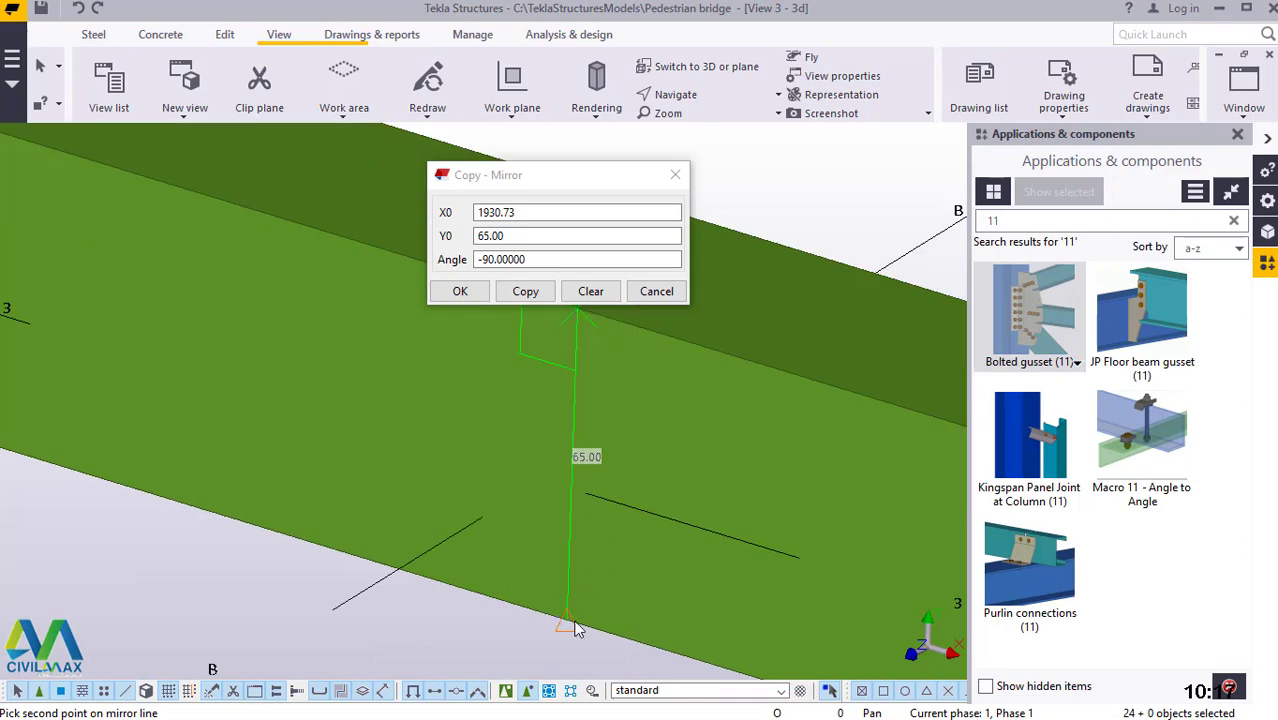
click(570, 622)
Create the mirrored copy of the bracing on the opposite half of the face and end the command
click(527, 292)
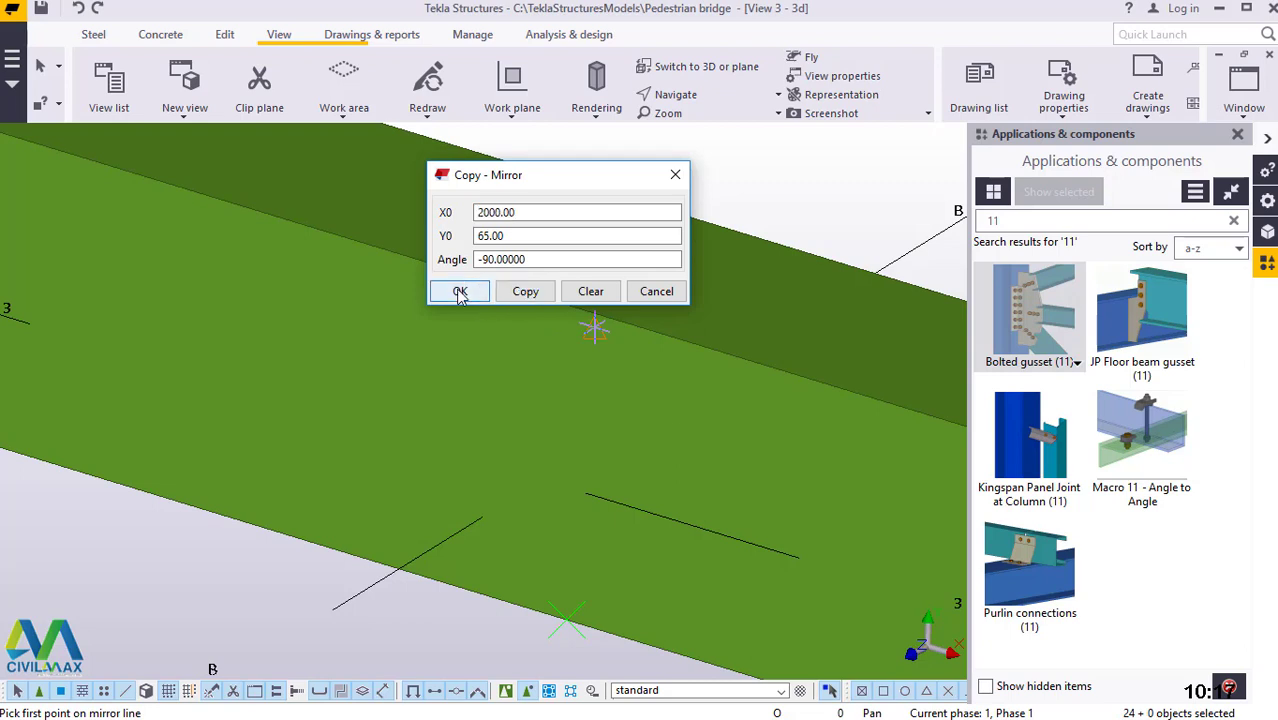
click(527, 292)
right_click(719, 163)
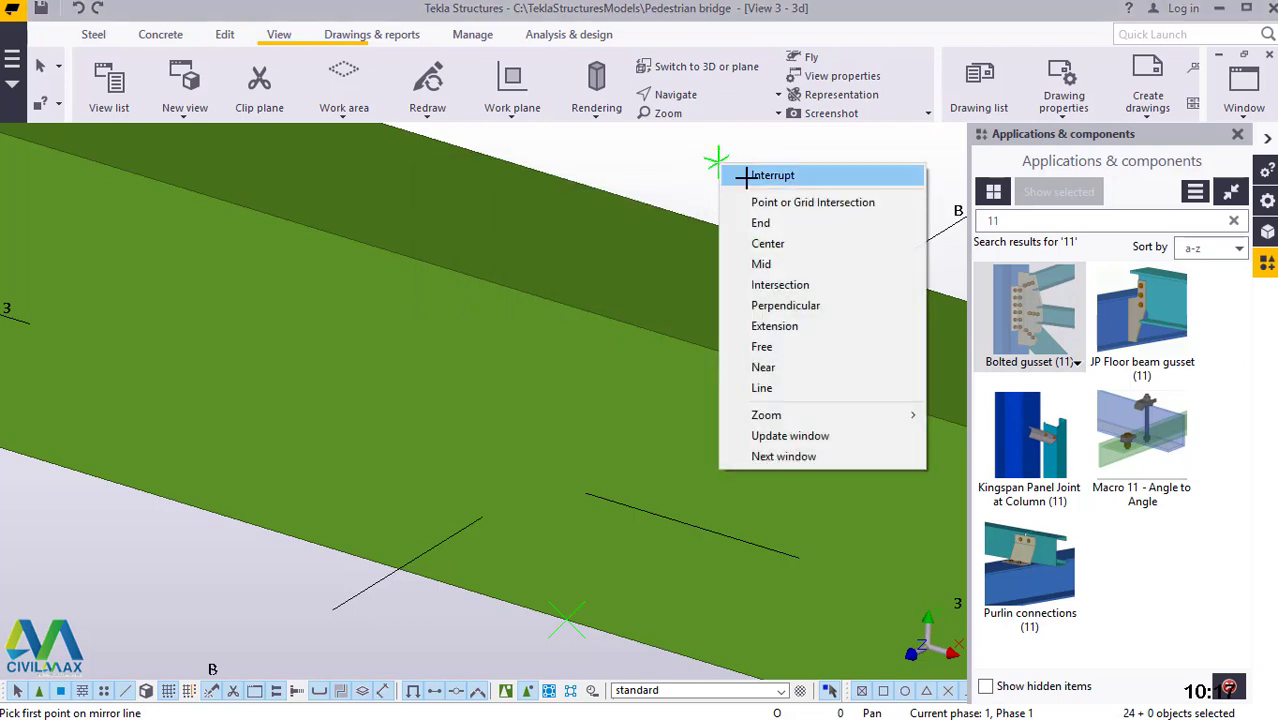
click(740, 172)
Delete the 4000 mm horizontal beam at ground level on grid line 3
scroll(555, 509, down, 2)
scroll(570, 562, down, 5)
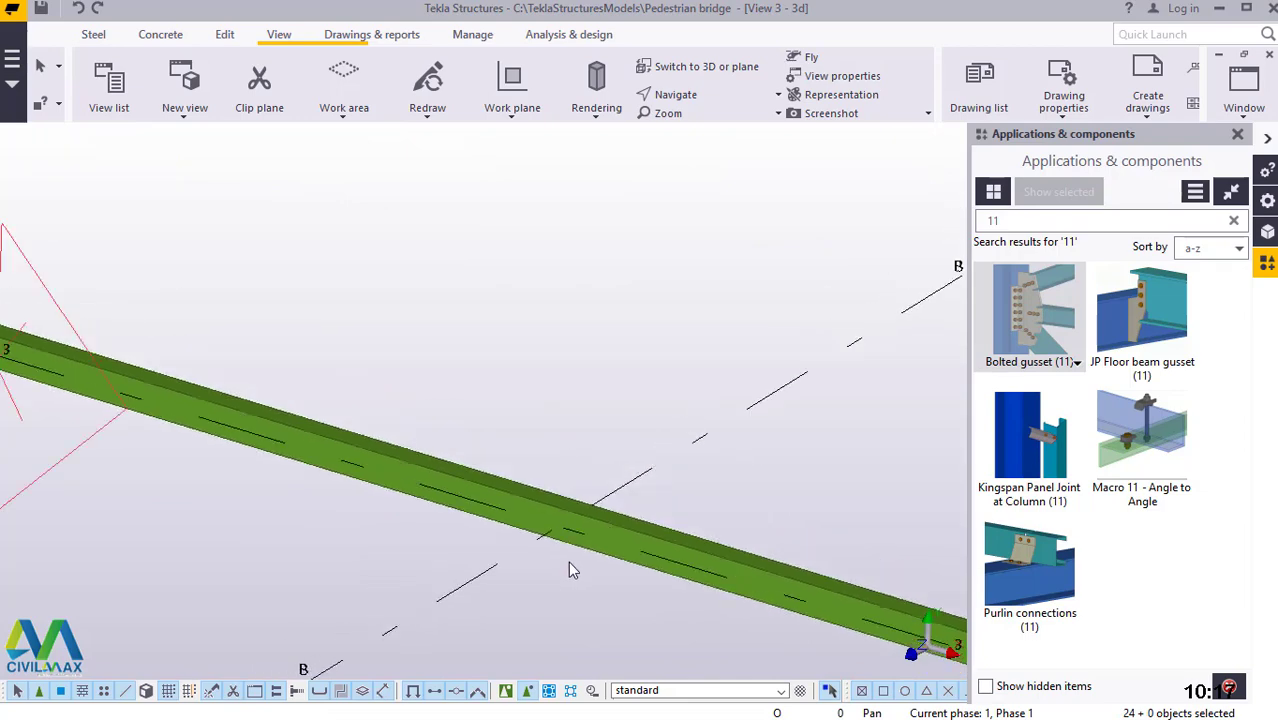
scroll(577, 568, down, 2)
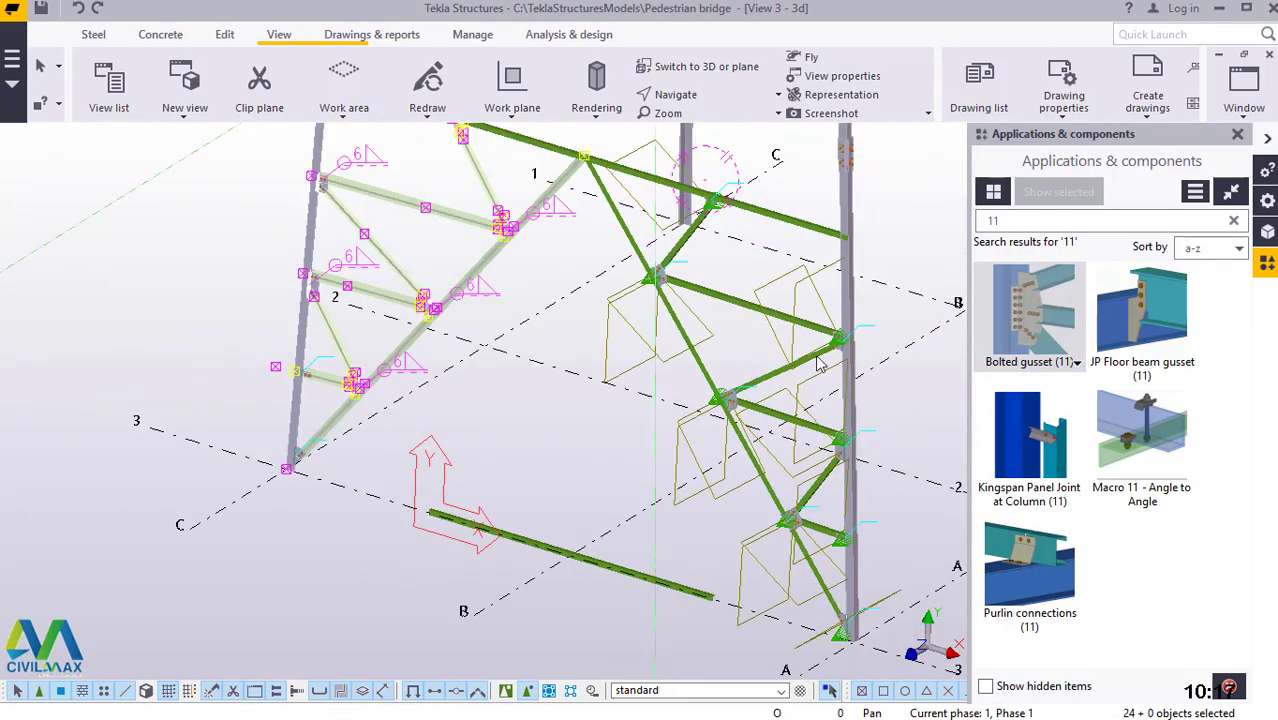
click(628, 572)
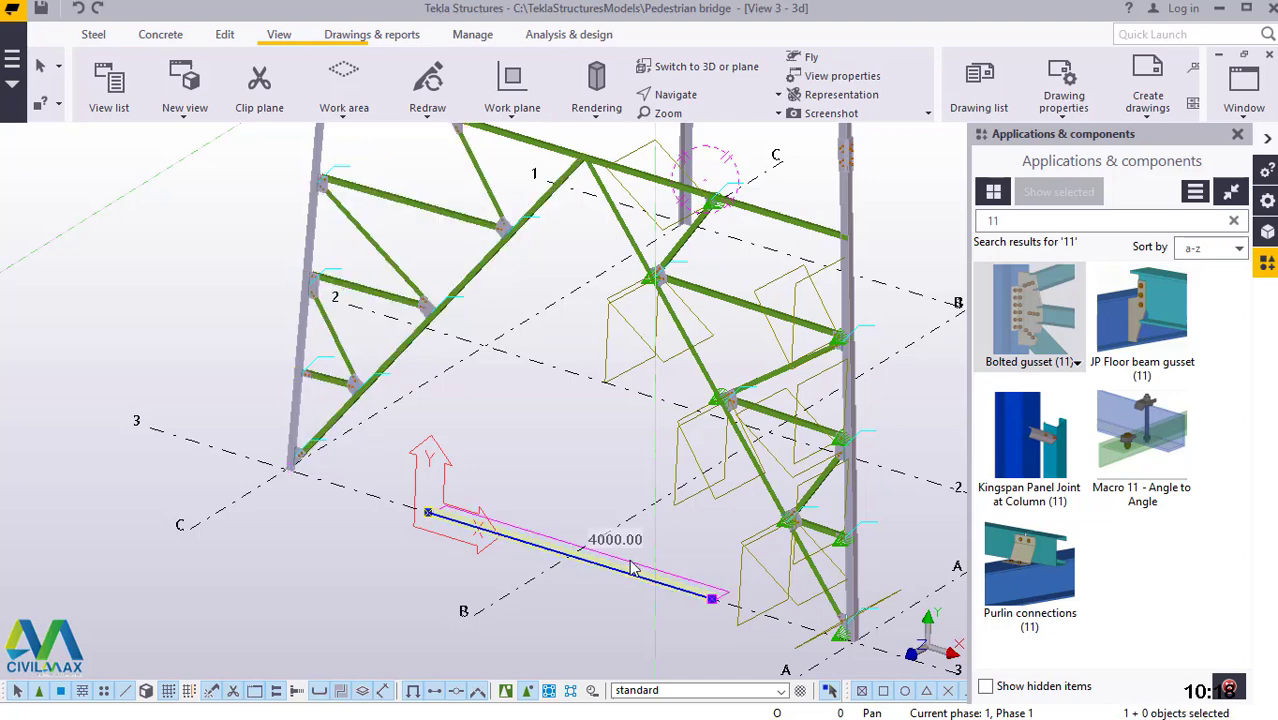
key(Delete)
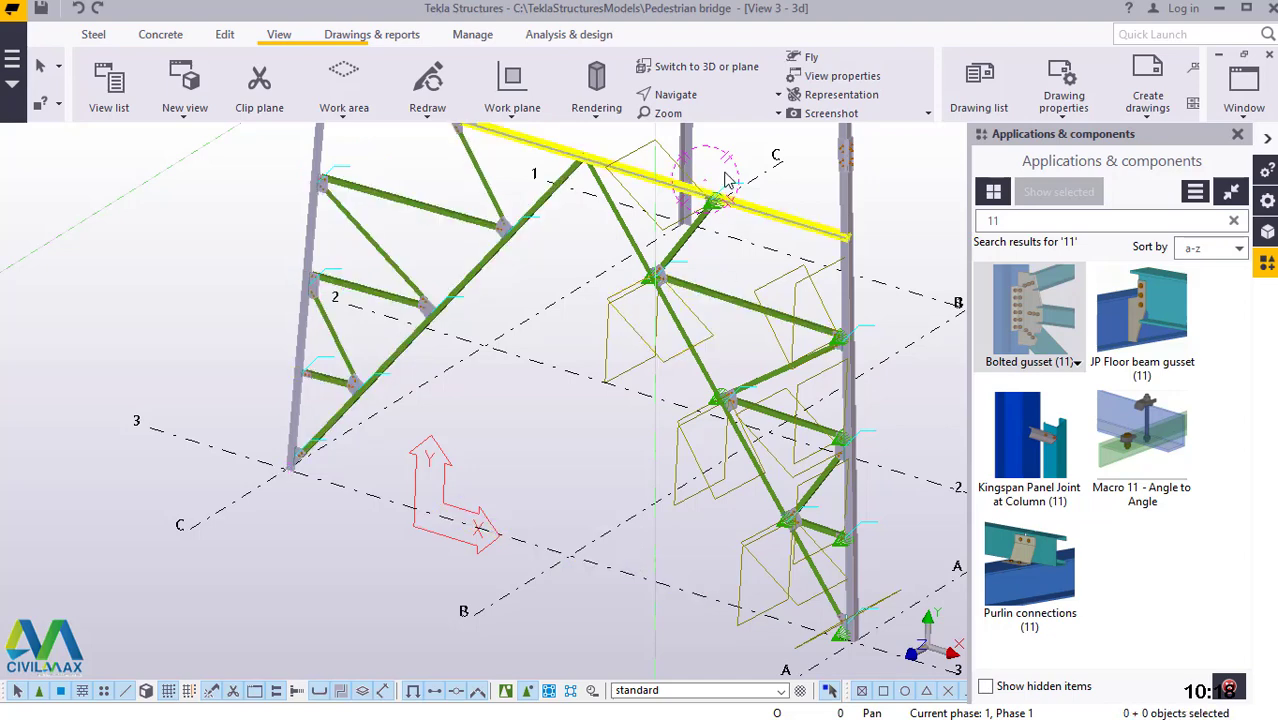
Rotate the 3D view with the mouse to see the braced face from another side
click(705, 101)
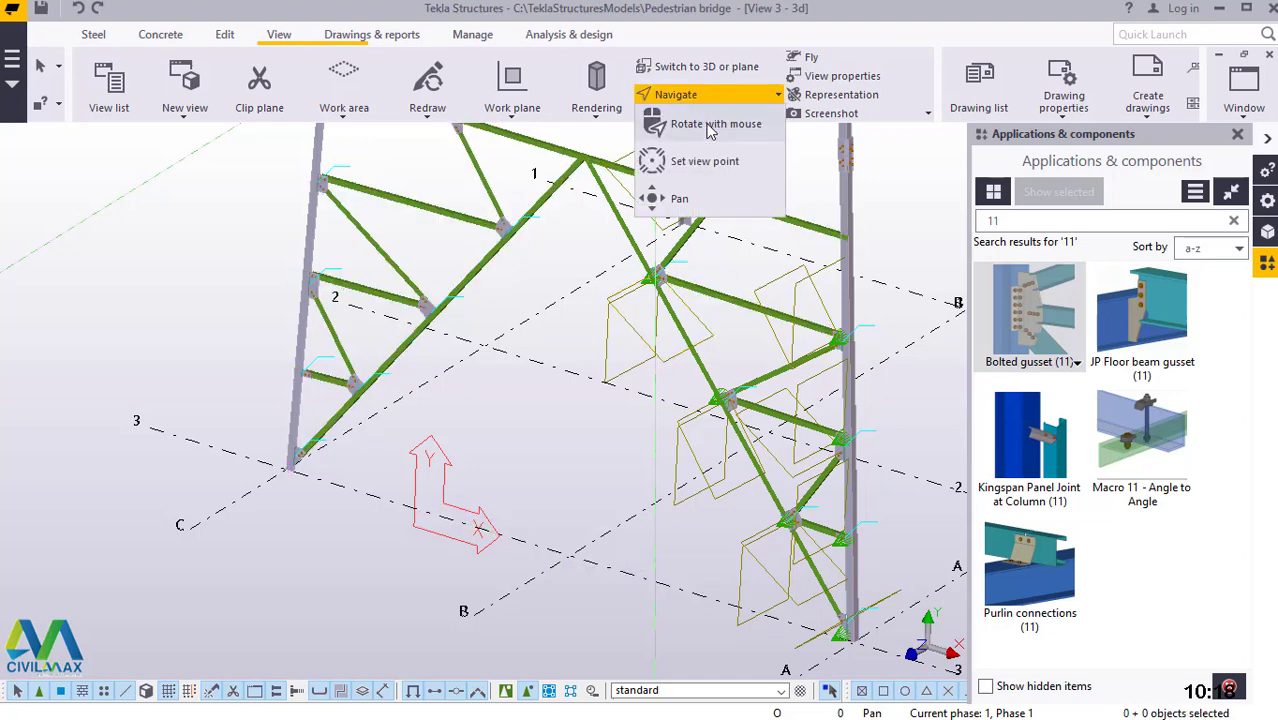
click(711, 127)
drag(360, 372, 622, 527)
scroll(645, 539, down, 6)
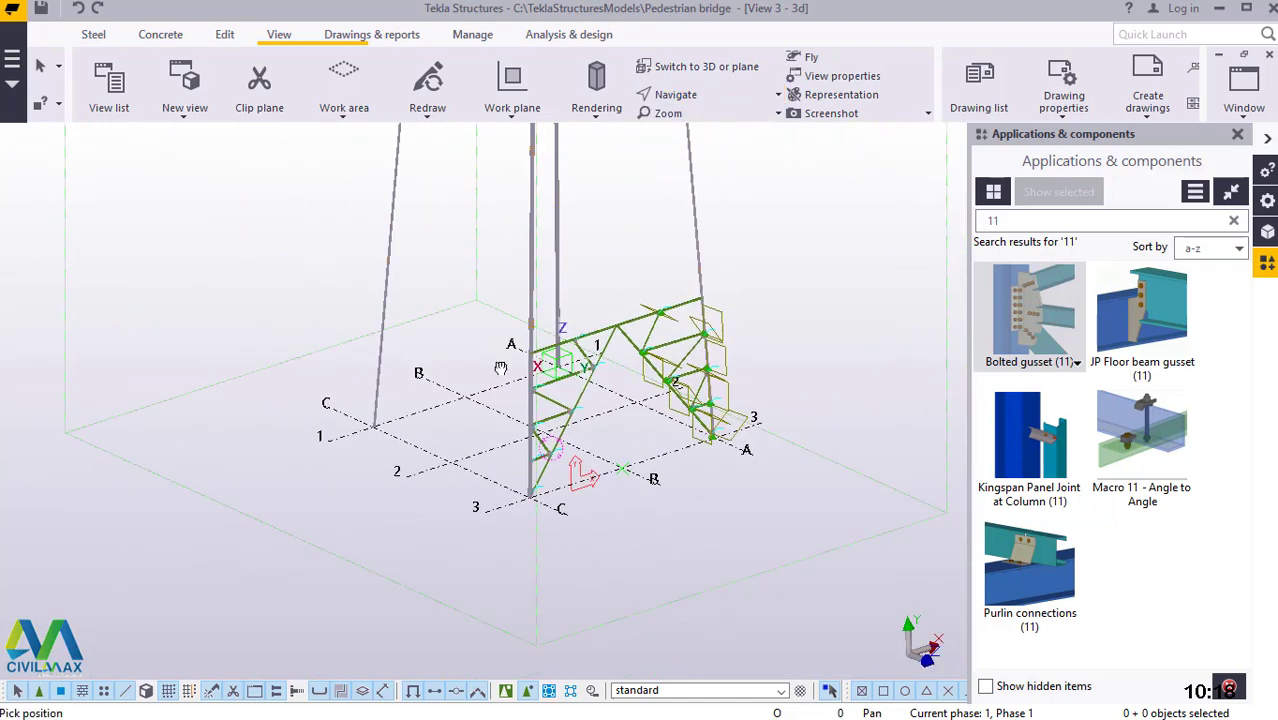
scroll(590, 362, up, 5)
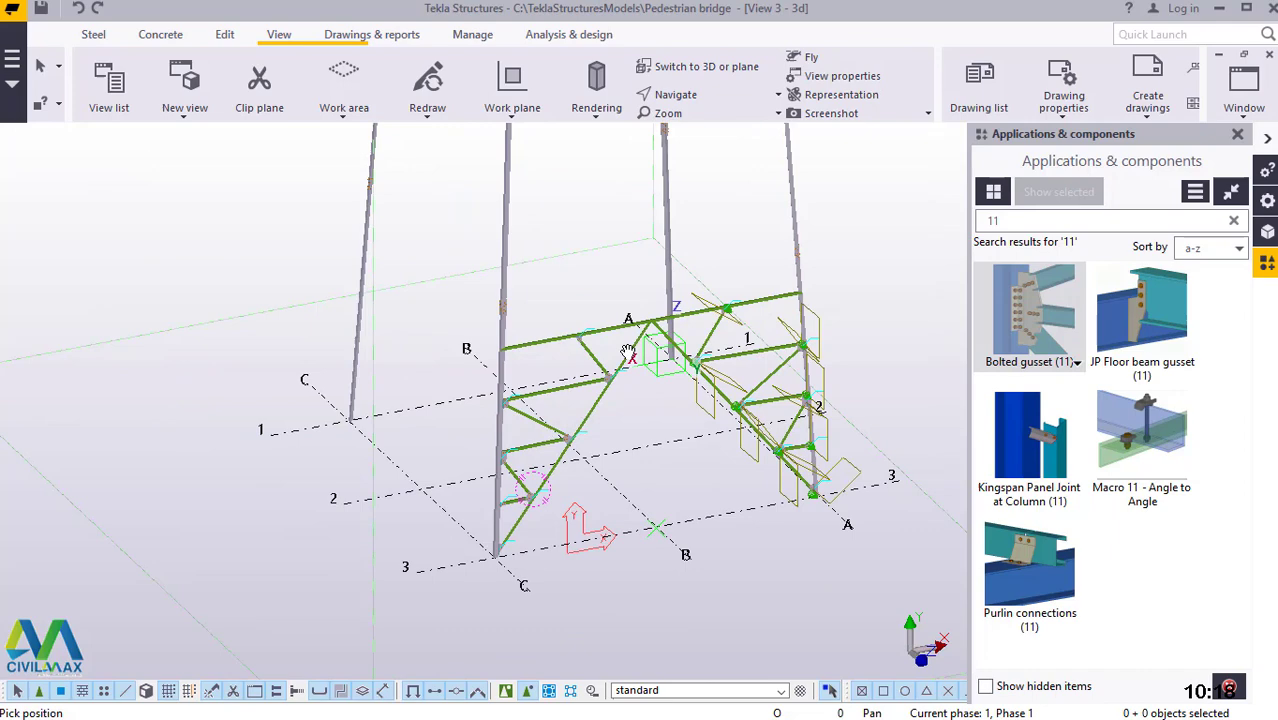
right_click(545, 190)
click(584, 200)
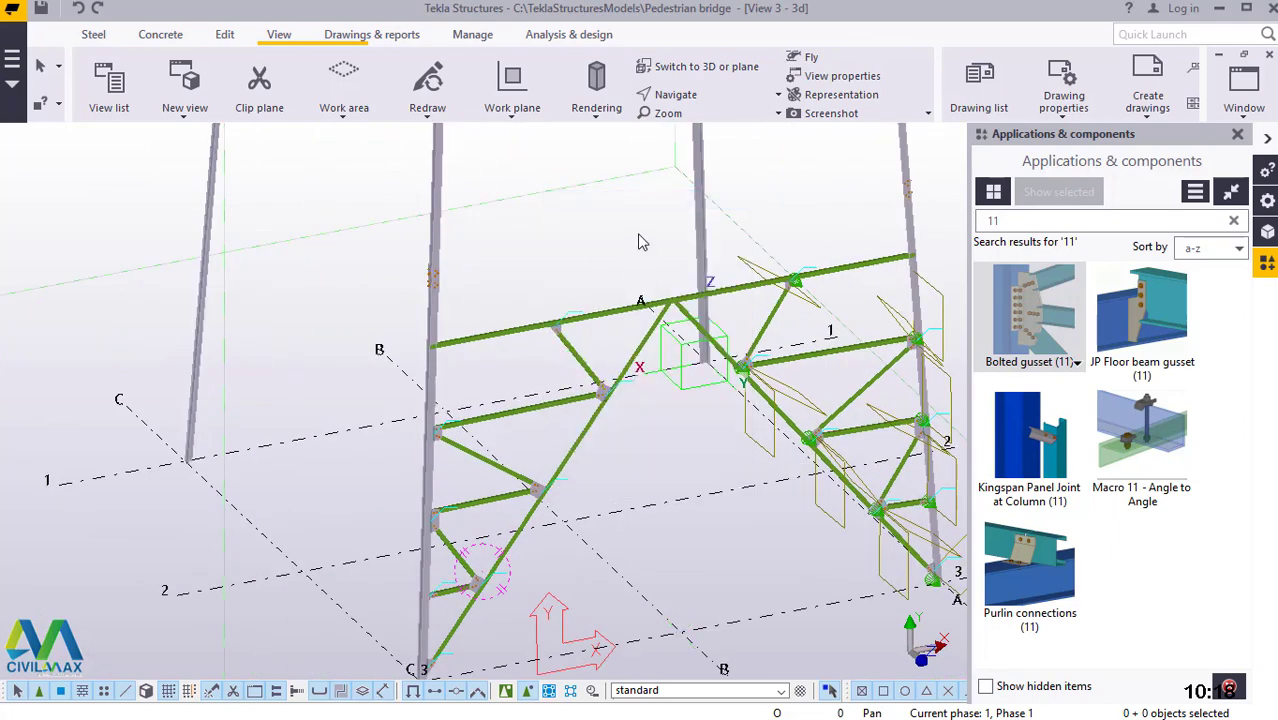
Redraw the view to clear the temporary symbols
right_click(586, 186)
click(543, 157)
right_click(545, 157)
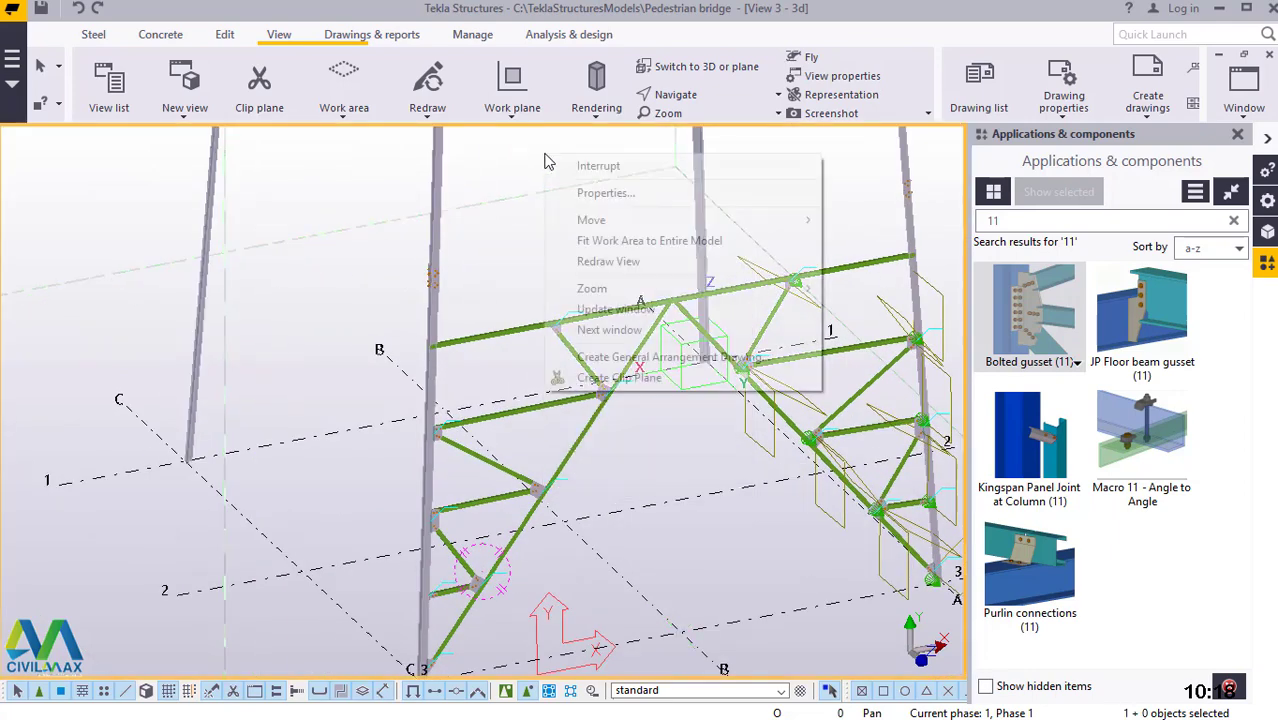
click(617, 261)
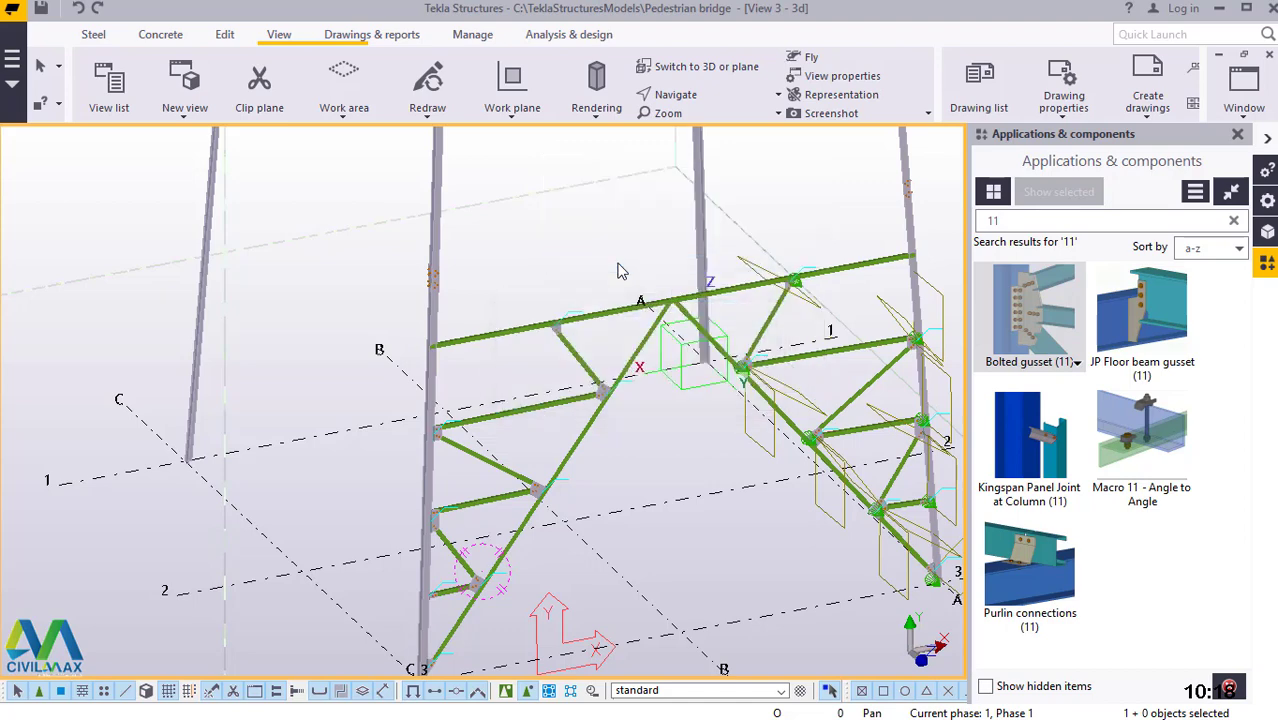
Select the bracing members, gussets and welds beside the grid C column, leaving out the upper horizontal beam
scroll(617, 270, down, 2)
scroll(627, 415, up, 1)
scroll(637, 340, up, 1)
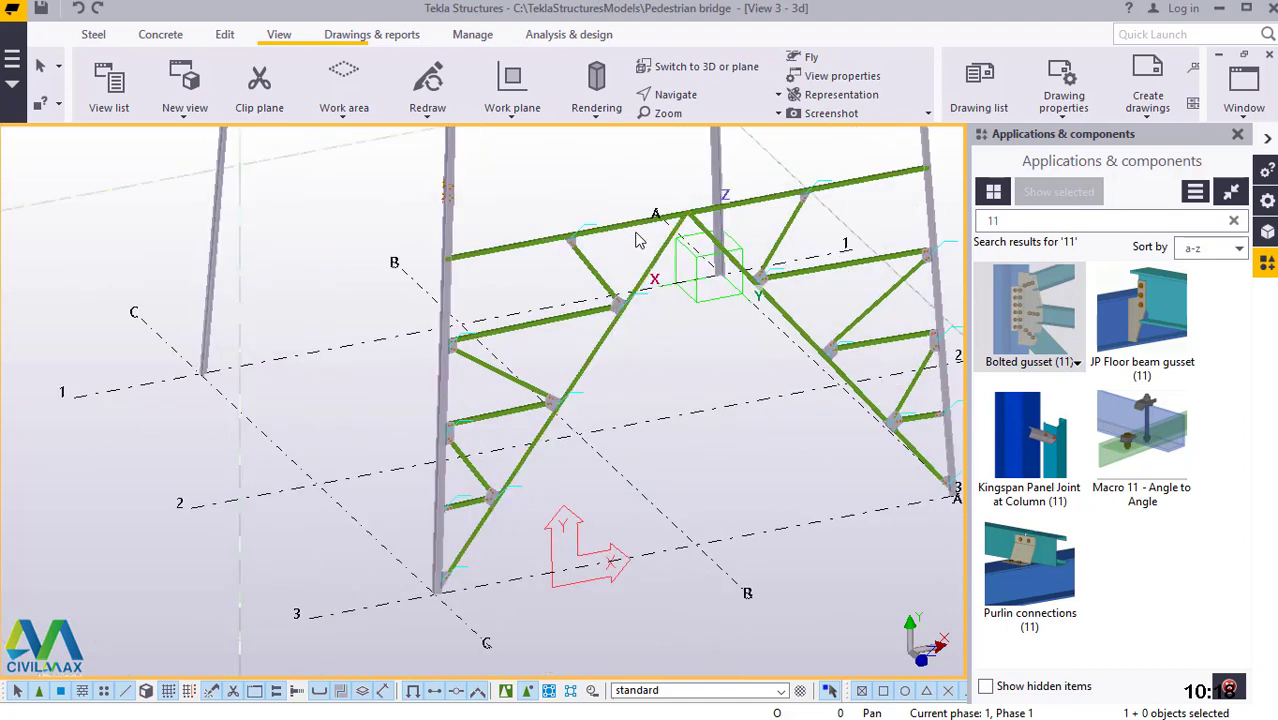
drag(622, 187, 471, 580)
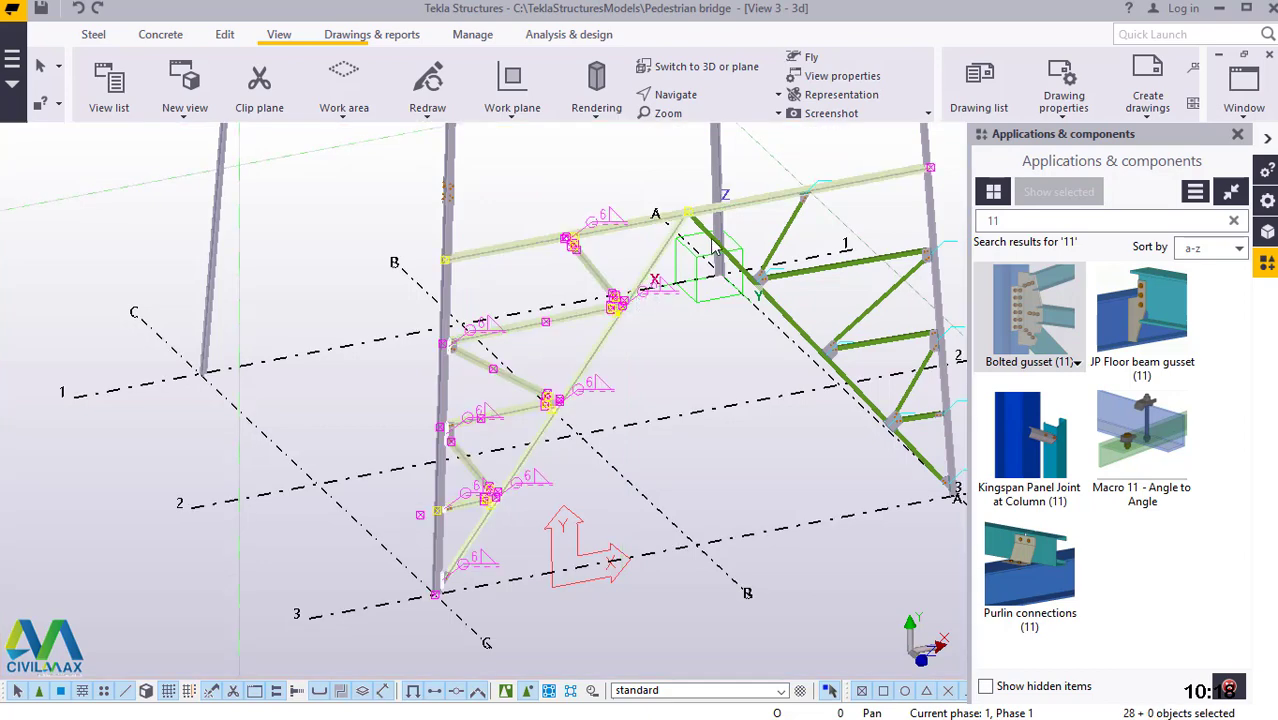
ctrl+click(868, 183)
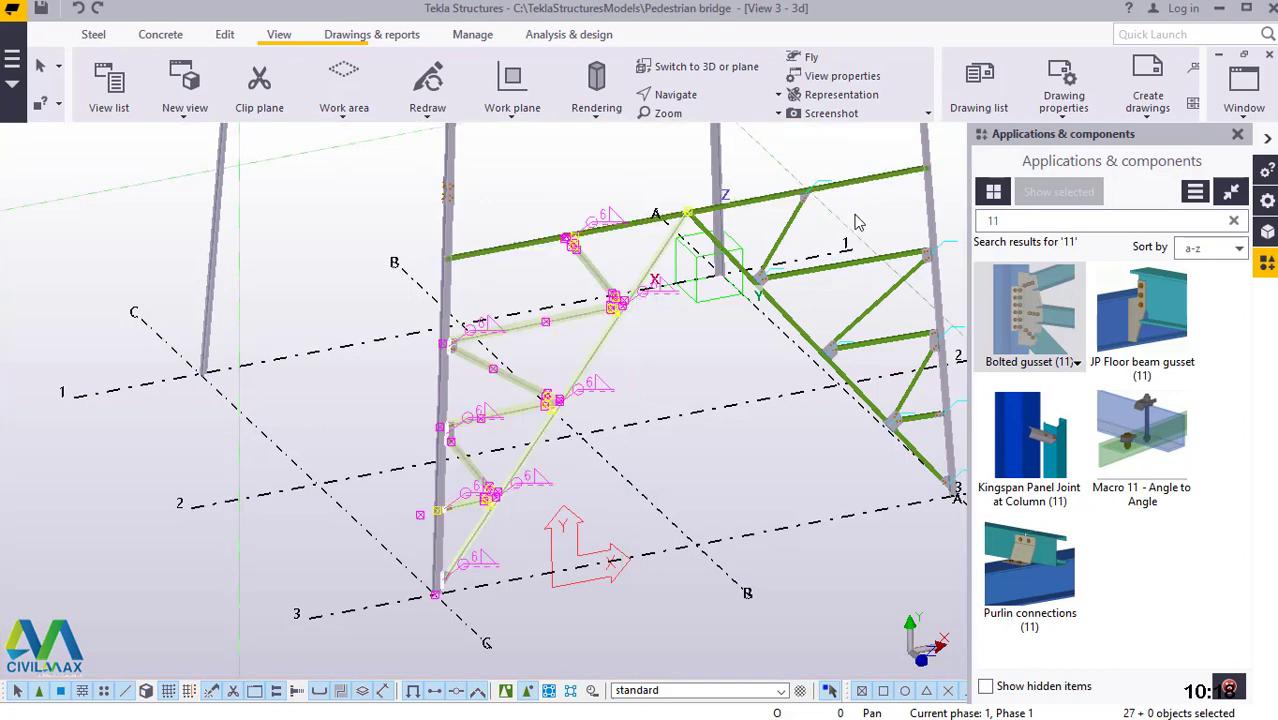
Add the upper horizontal beam and the grid A bracing half to the selection, and deselect the columns caught with them
scroll(699, 320, down, 3)
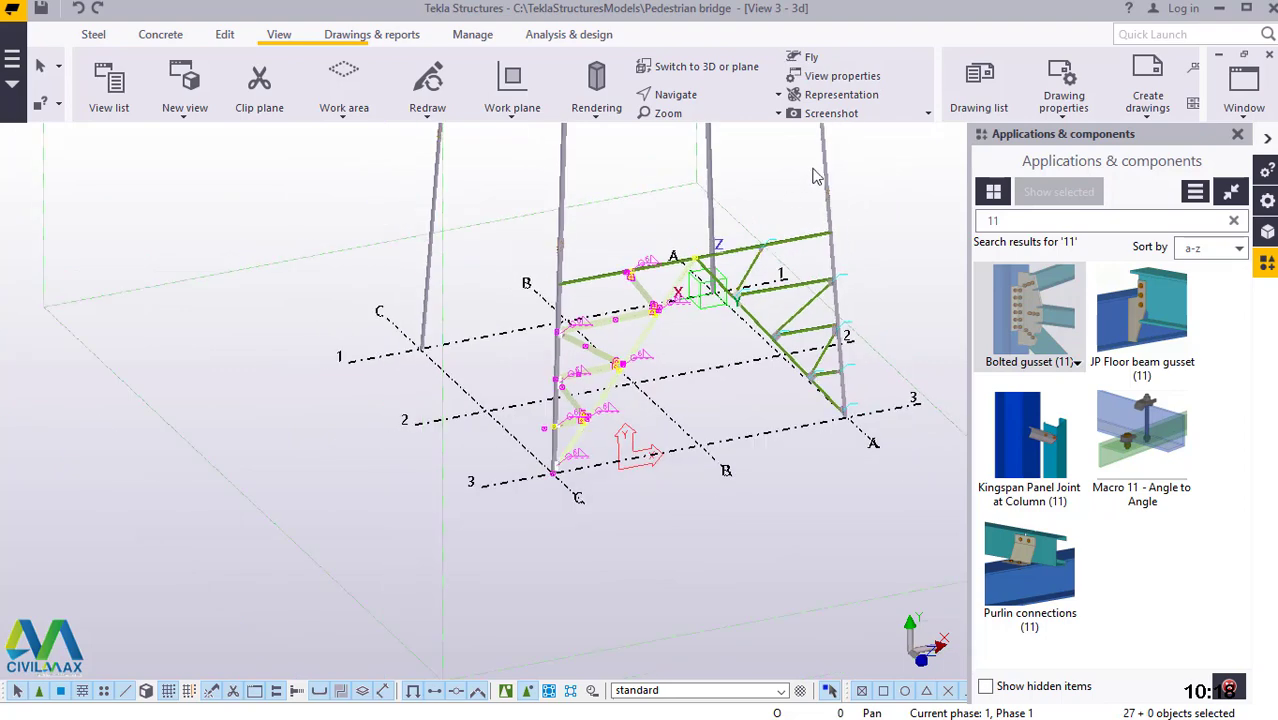
drag(855, 171, 617, 492)
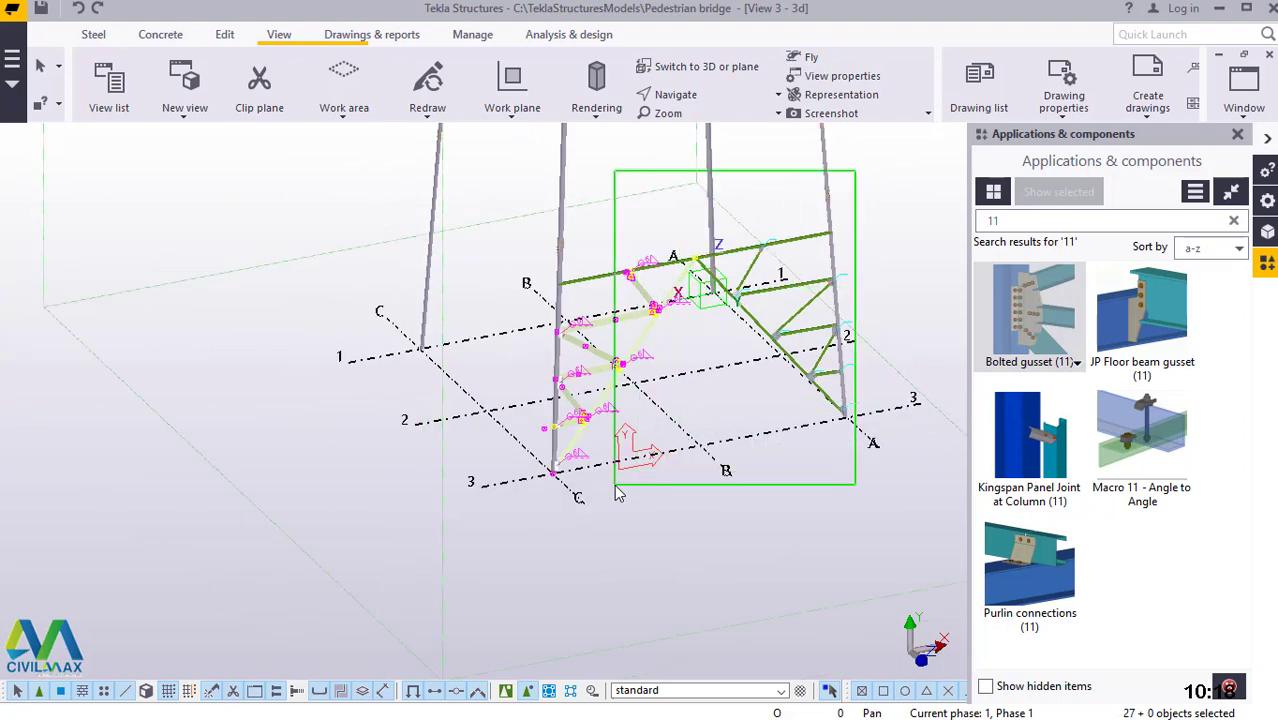
drag(857, 338, 864, 305)
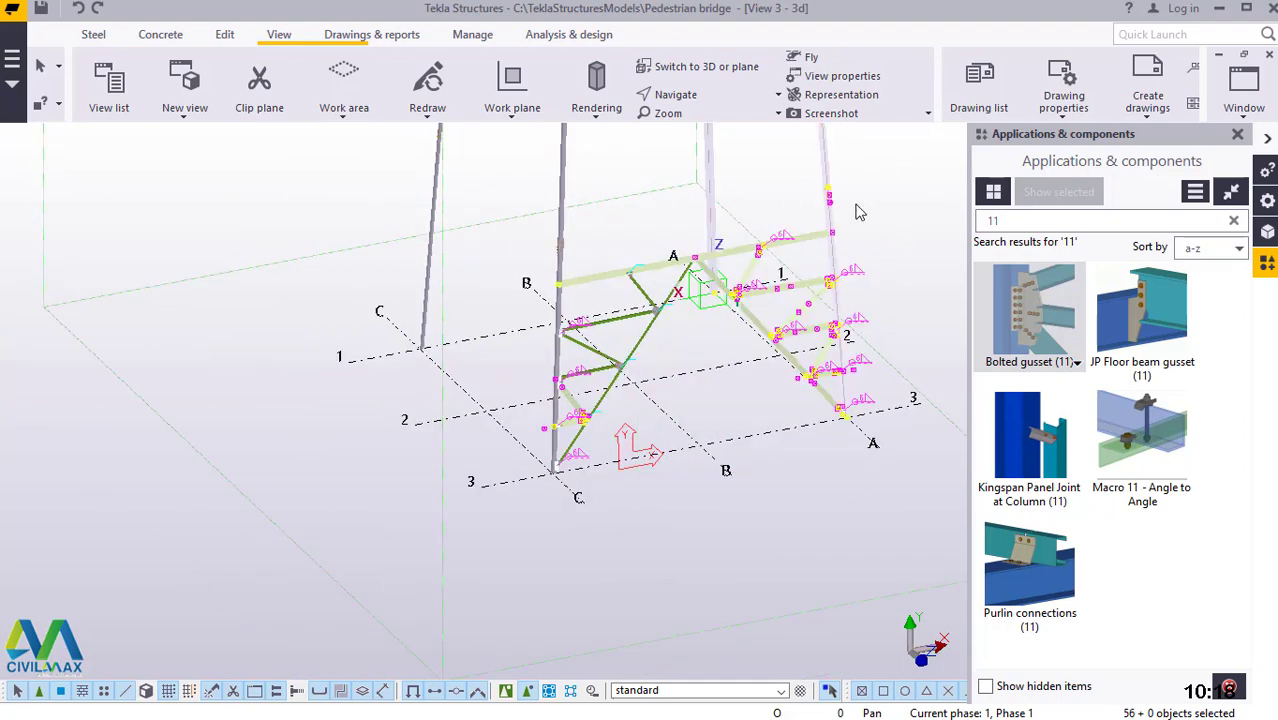
ctrl+click(825, 160)
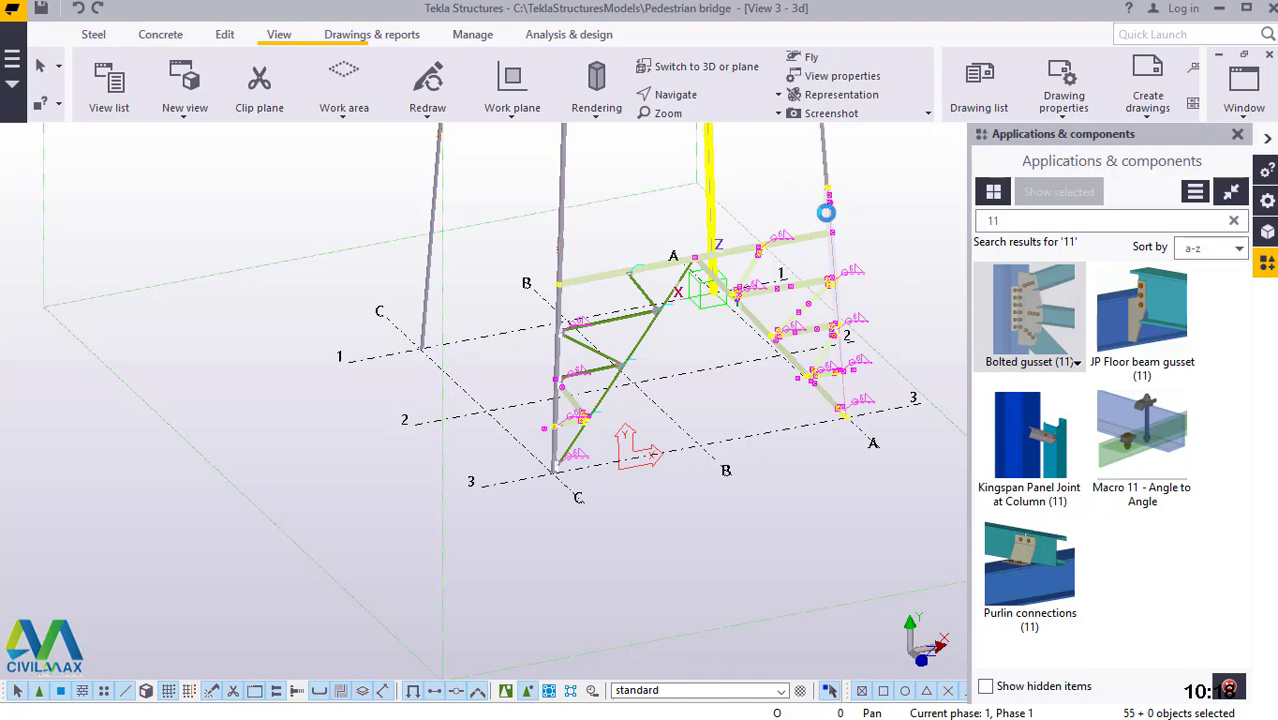
ctrl+click(822, 208)
Deselect the splice plates, bolts and column parts above the horizontal beam on the grid A leg
scroll(816, 206, up, 2)
scroll(816, 206, up, 3)
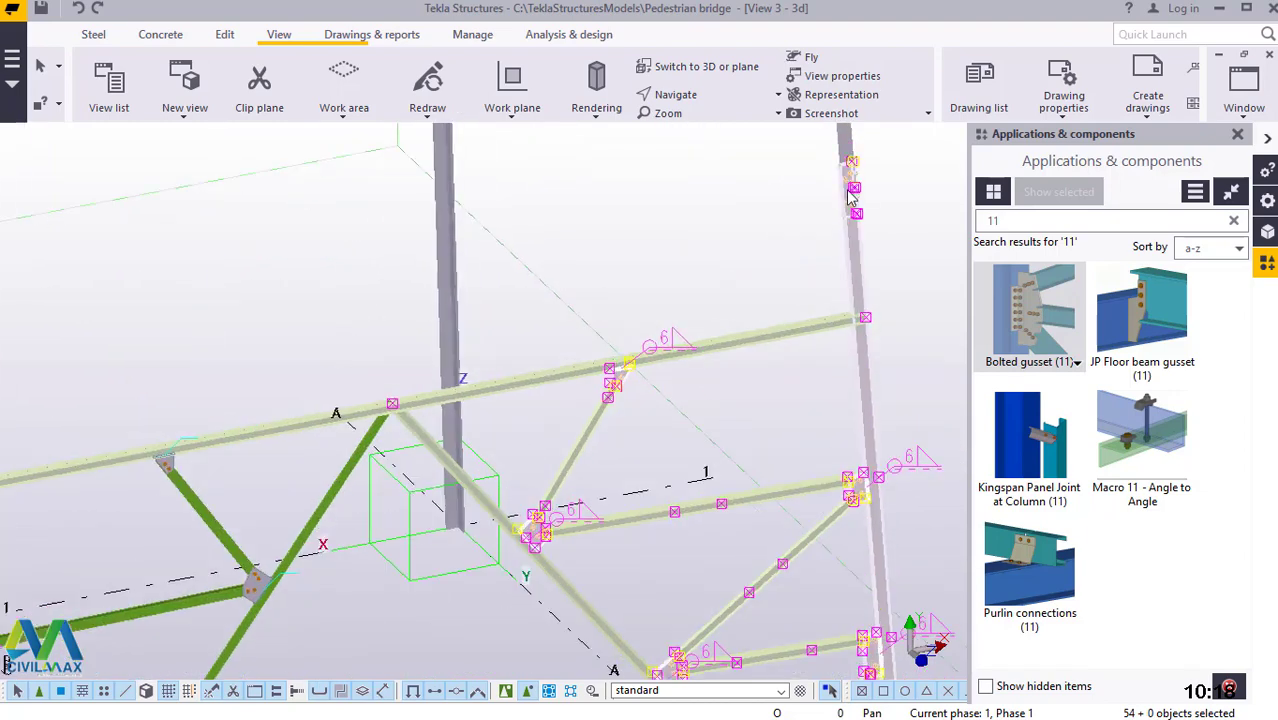
drag(890, 153, 877, 234)
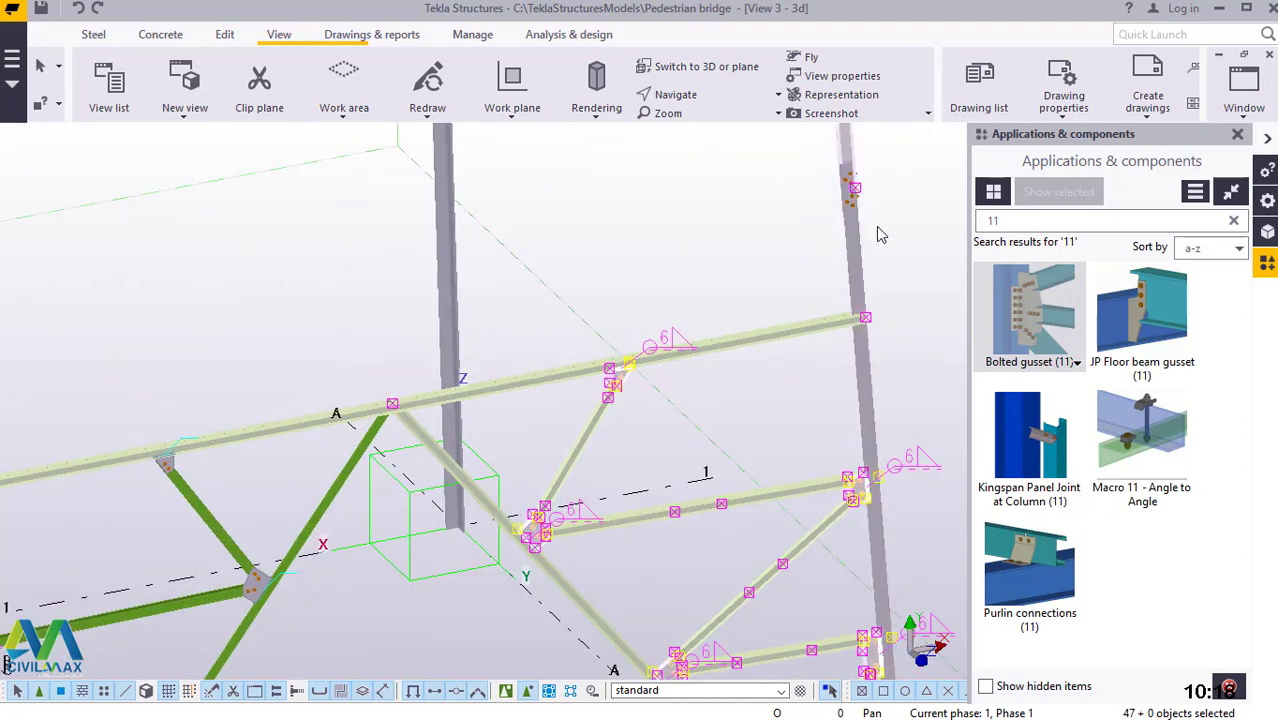
ctrl+click(853, 150)
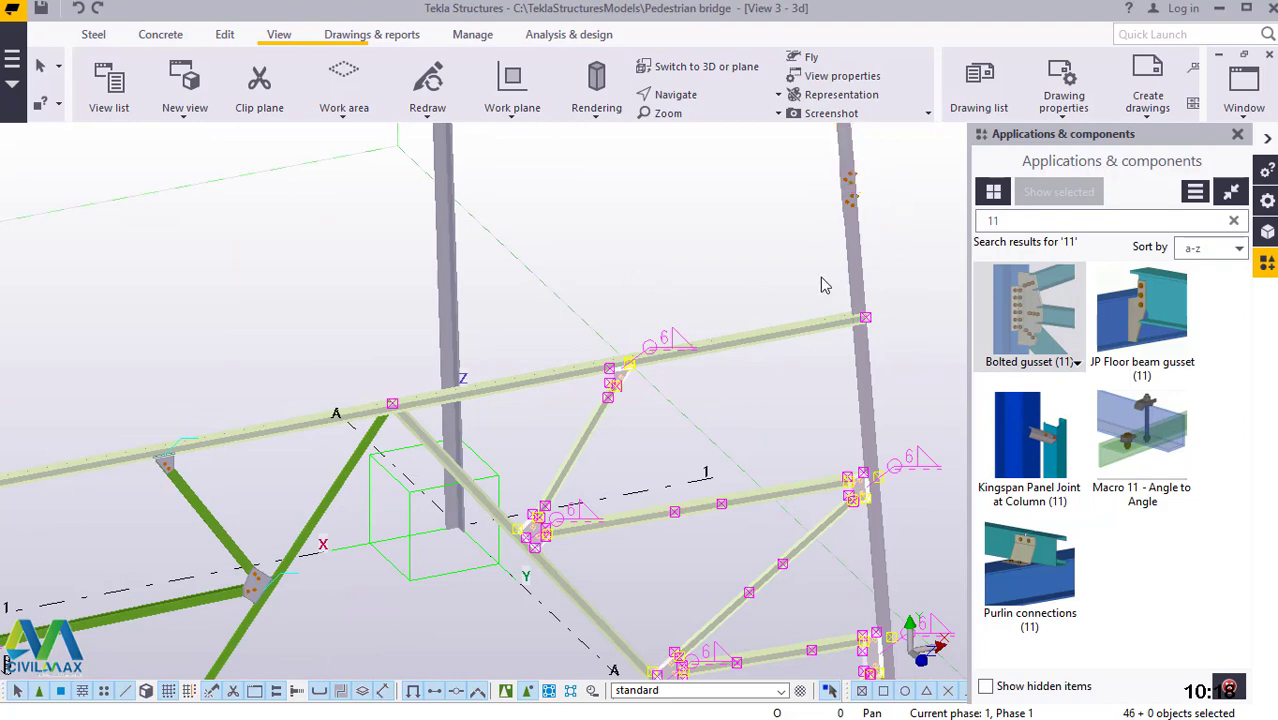
Add the dropped grid C bracing members back to the selection and toggle one object in it
scroll(775, 271, down, 3)
scroll(492, 530, up, 2)
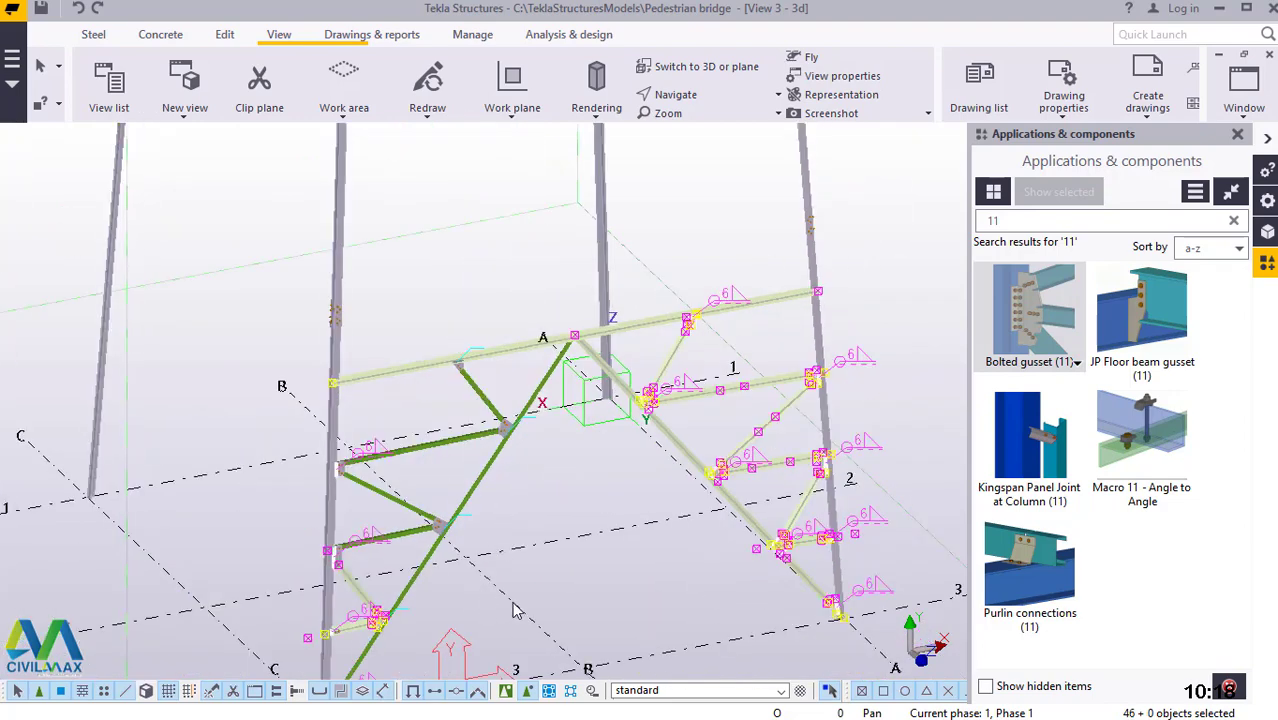
drag(547, 597, 412, 398)
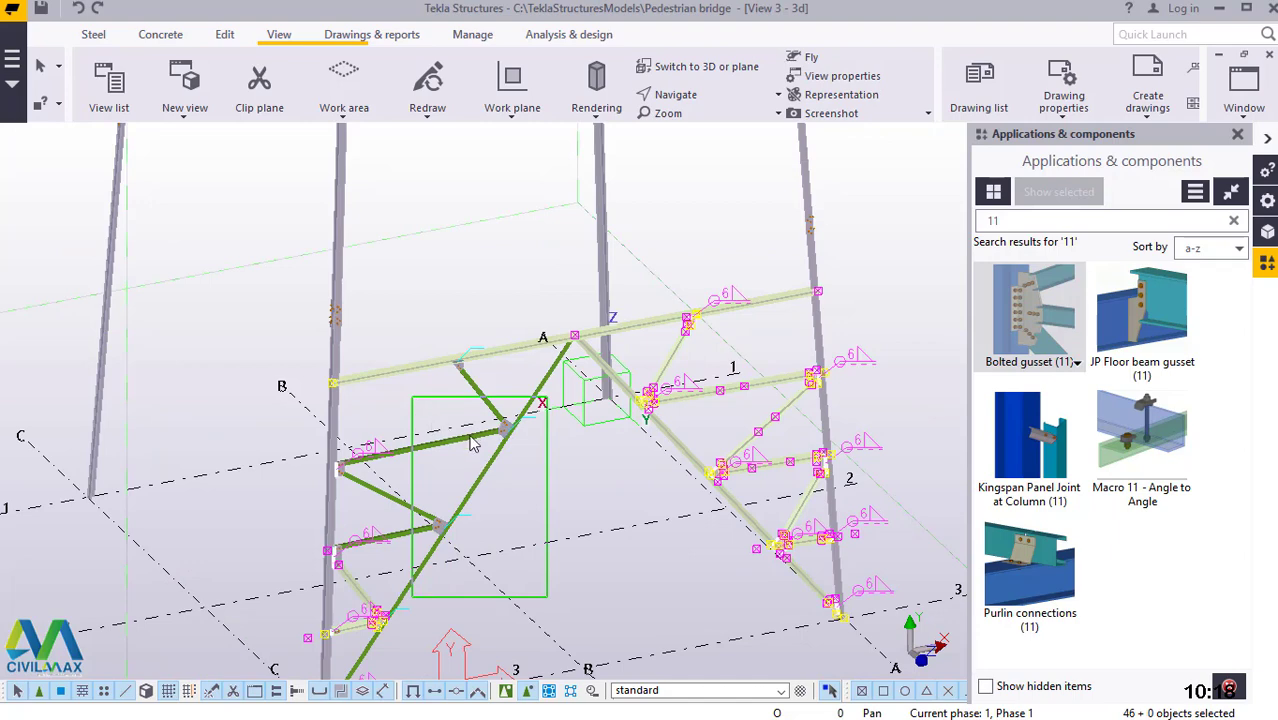
drag(474, 444, 472, 446)
scroll(468, 600, down, 2)
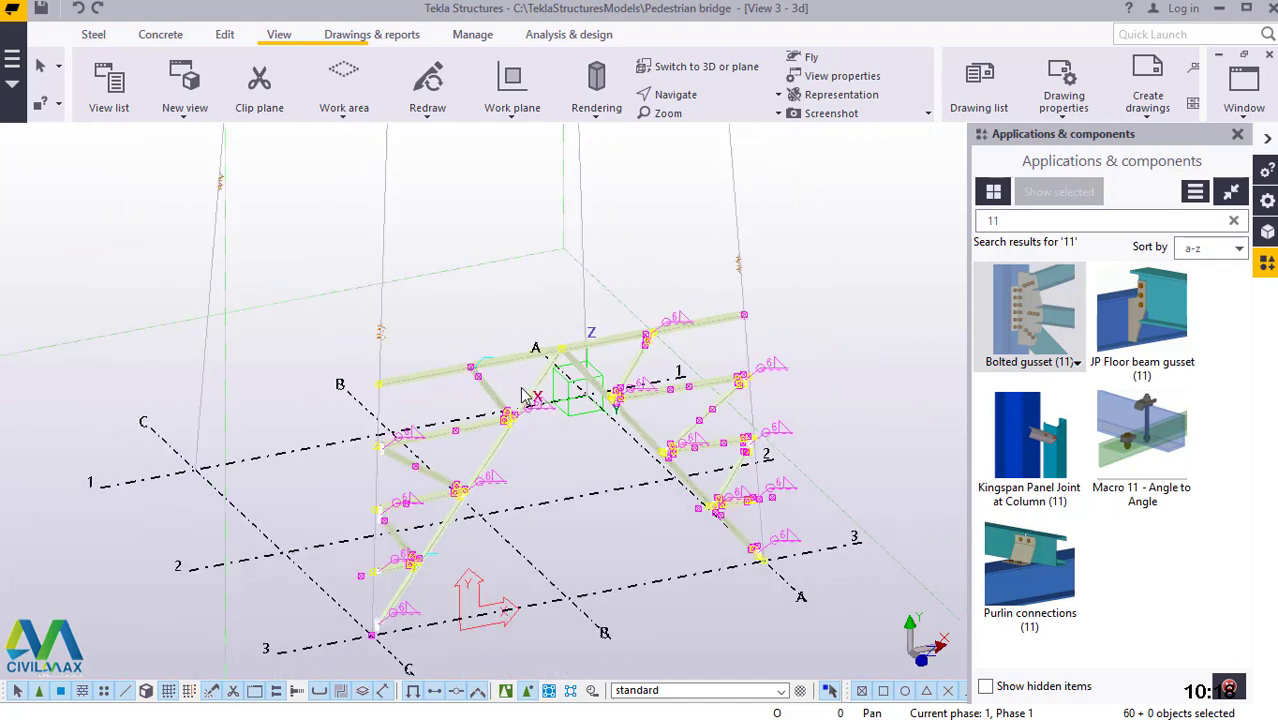
ctrl+click(640, 578)
Place the work plane horizontally at the intersection of grid lines B and 3
scroll(330, 641, up, 3)
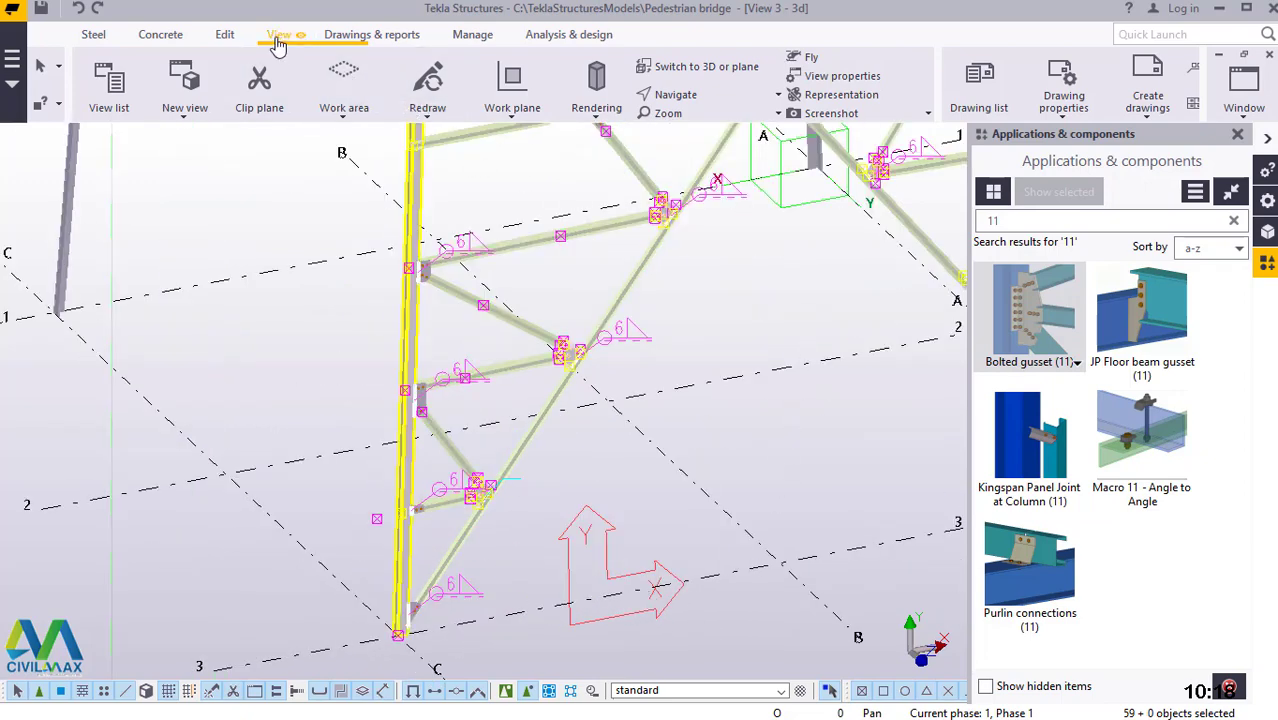
click(512, 110)
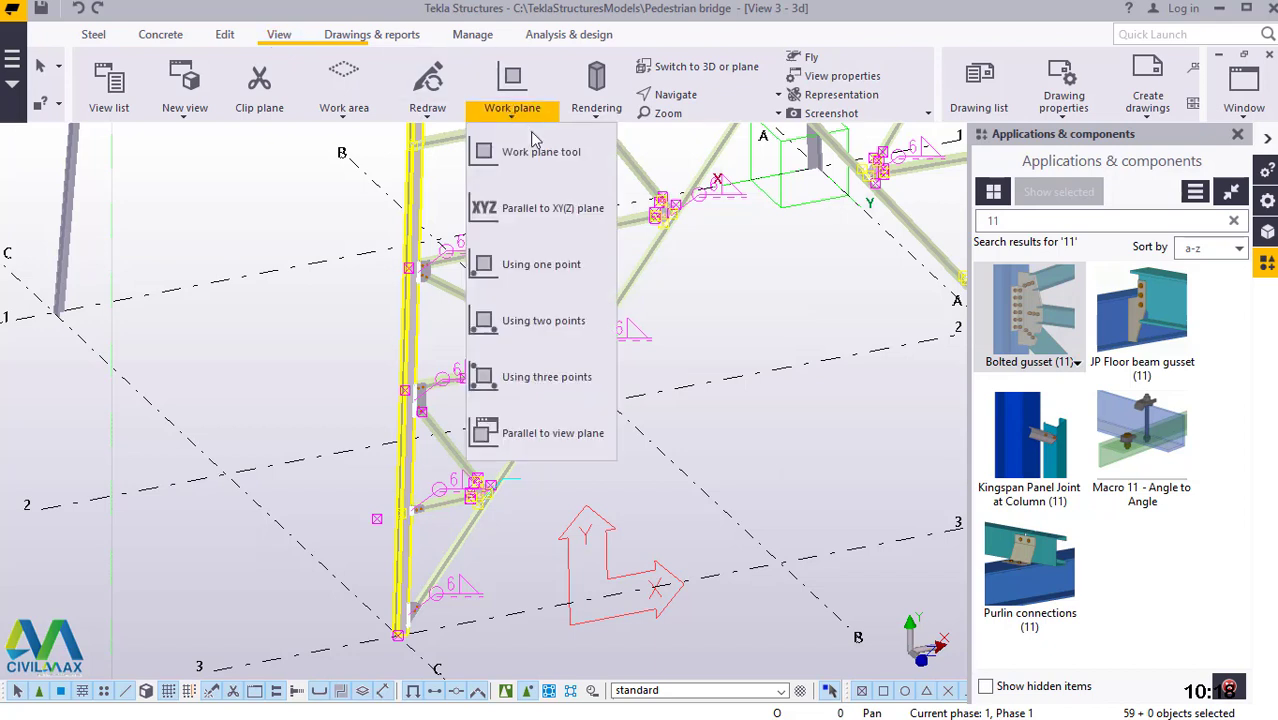
click(574, 196)
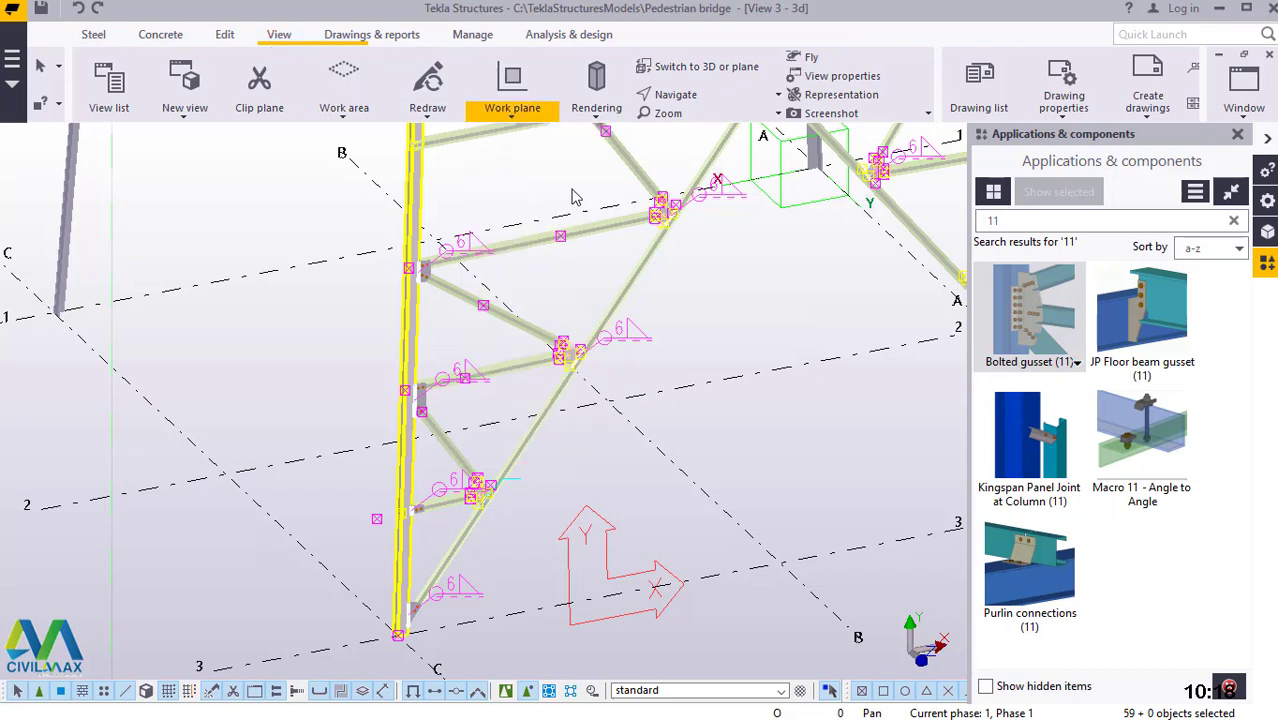
click(794, 569)
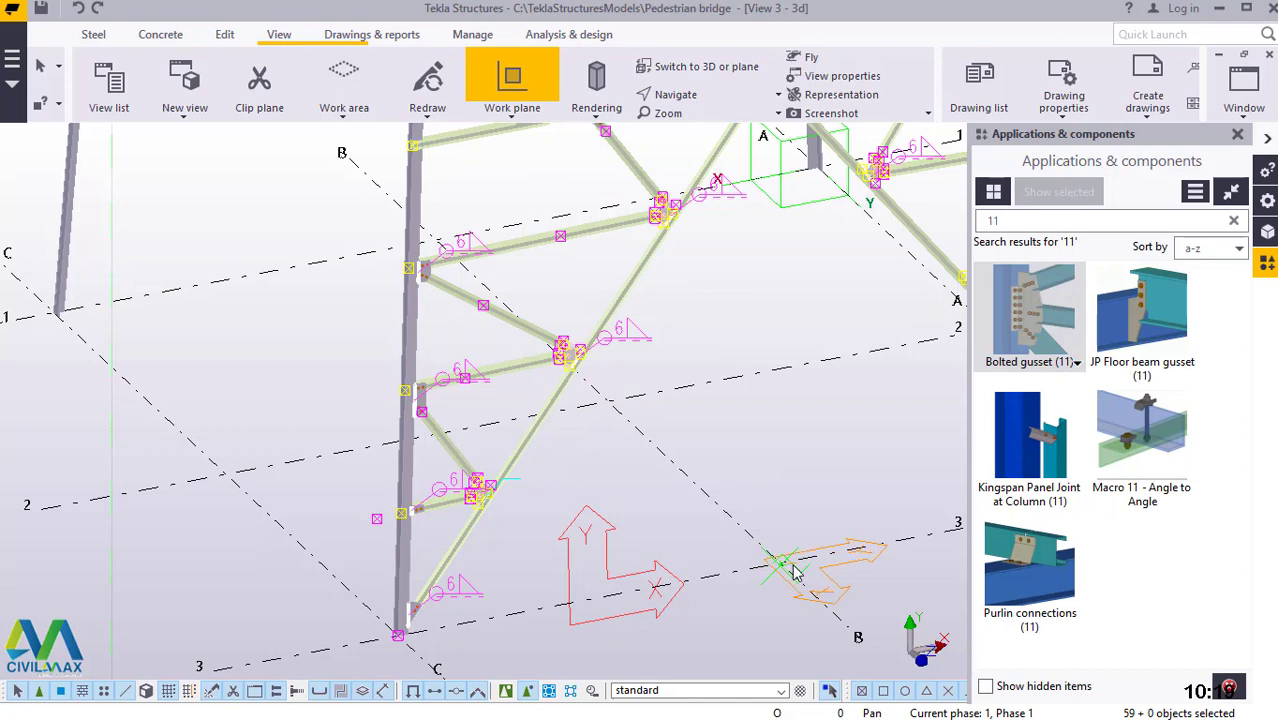
right_click(755, 432)
click(800, 135)
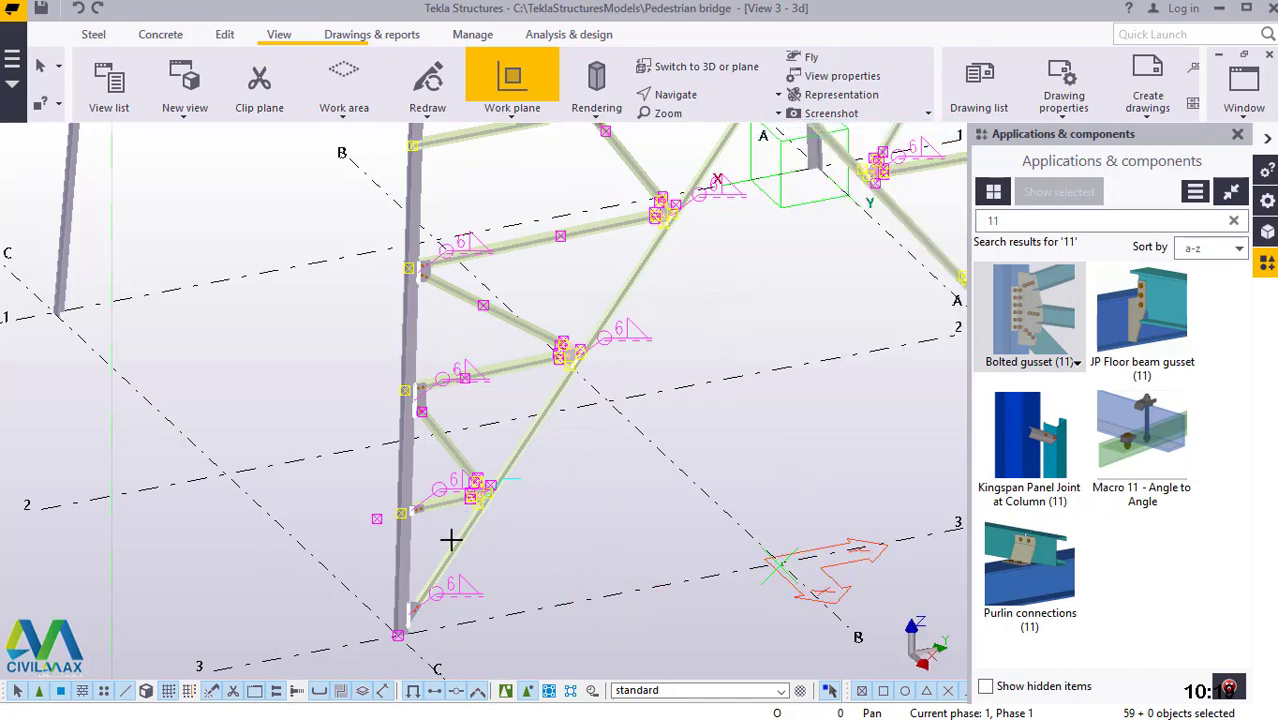
Start a mirror copy of the selected face bracing, with the first mirror line point at the outer base corner of the C-3 column
right_click(709, 421)
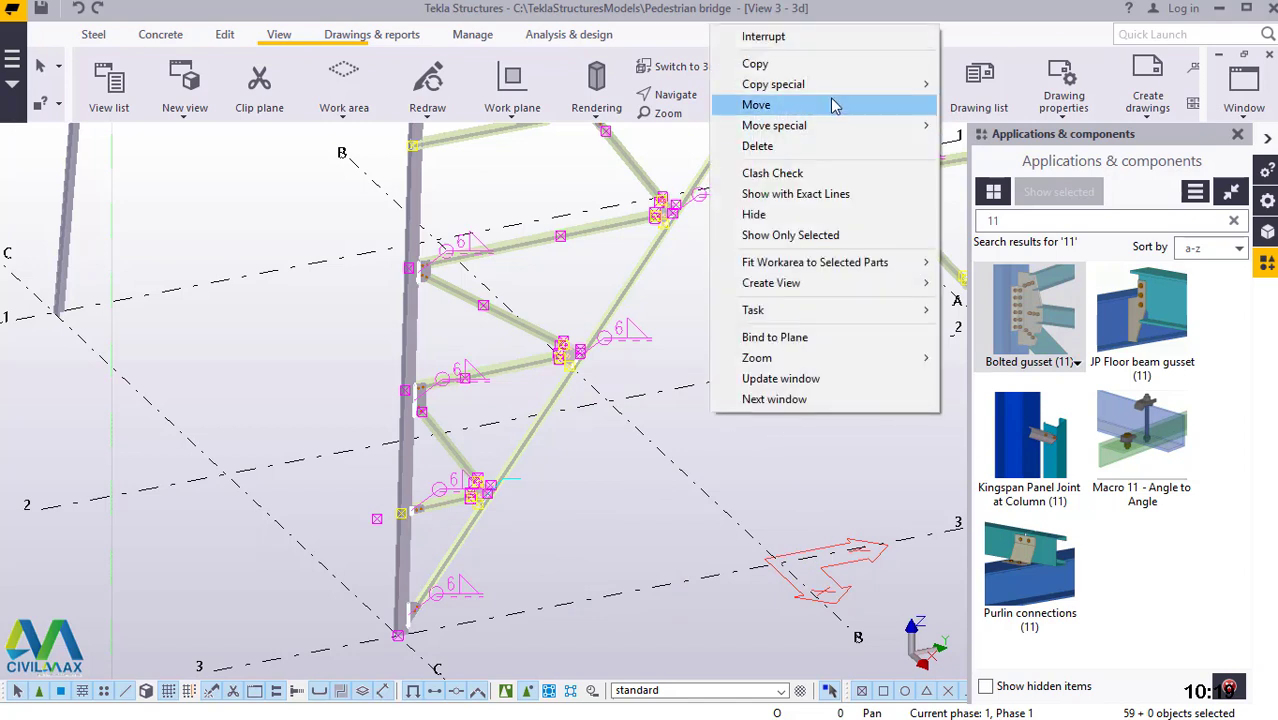
mouse_move(812, 84)
click(986, 125)
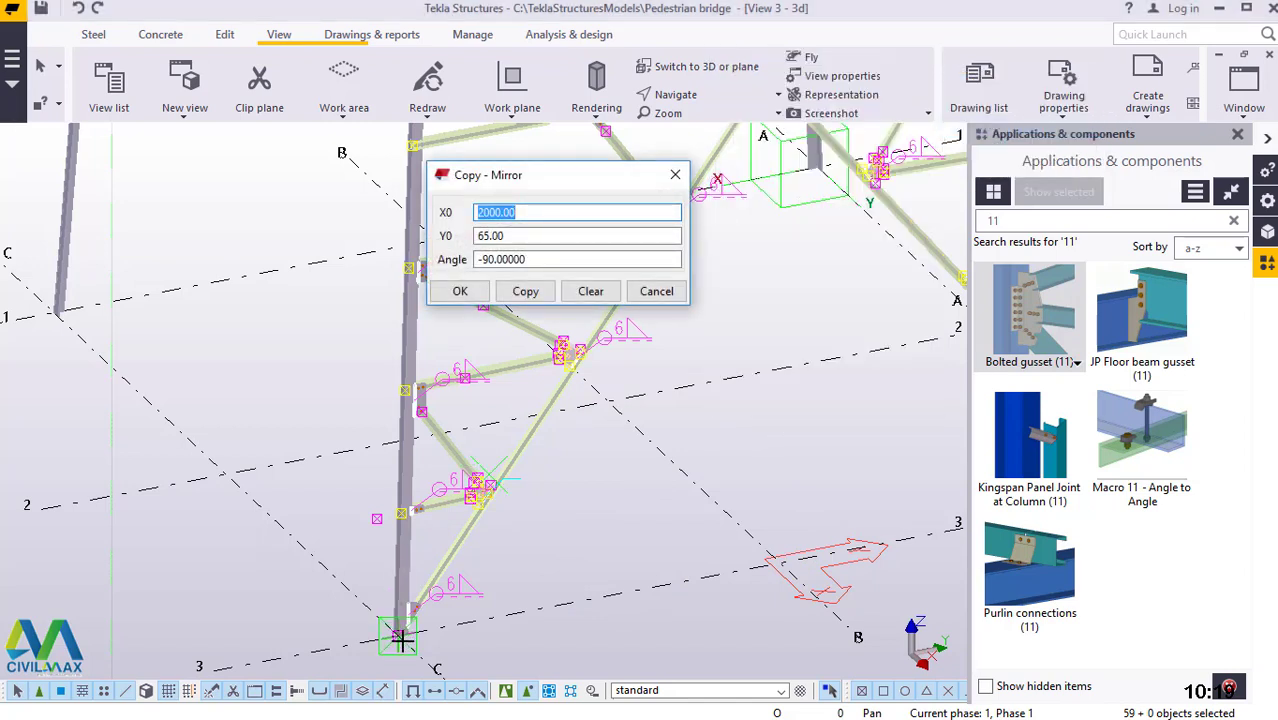
scroll(398, 638, up, 3)
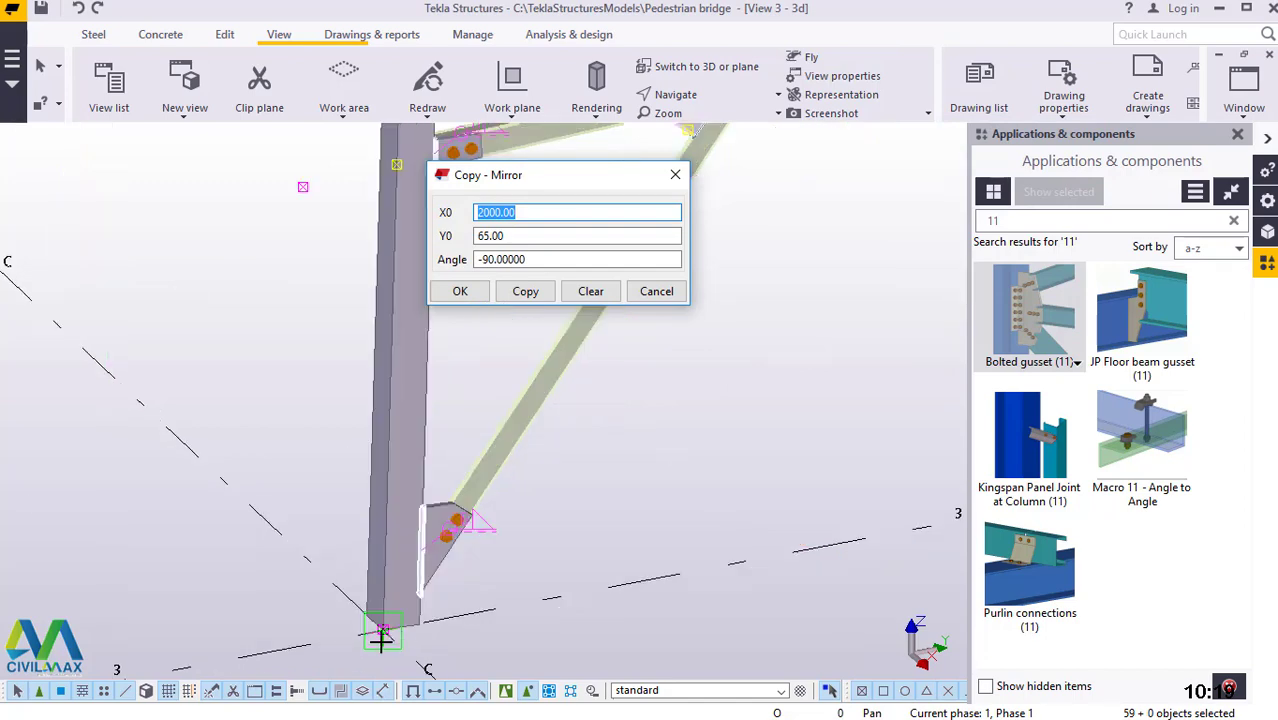
scroll(381, 633, up, 4)
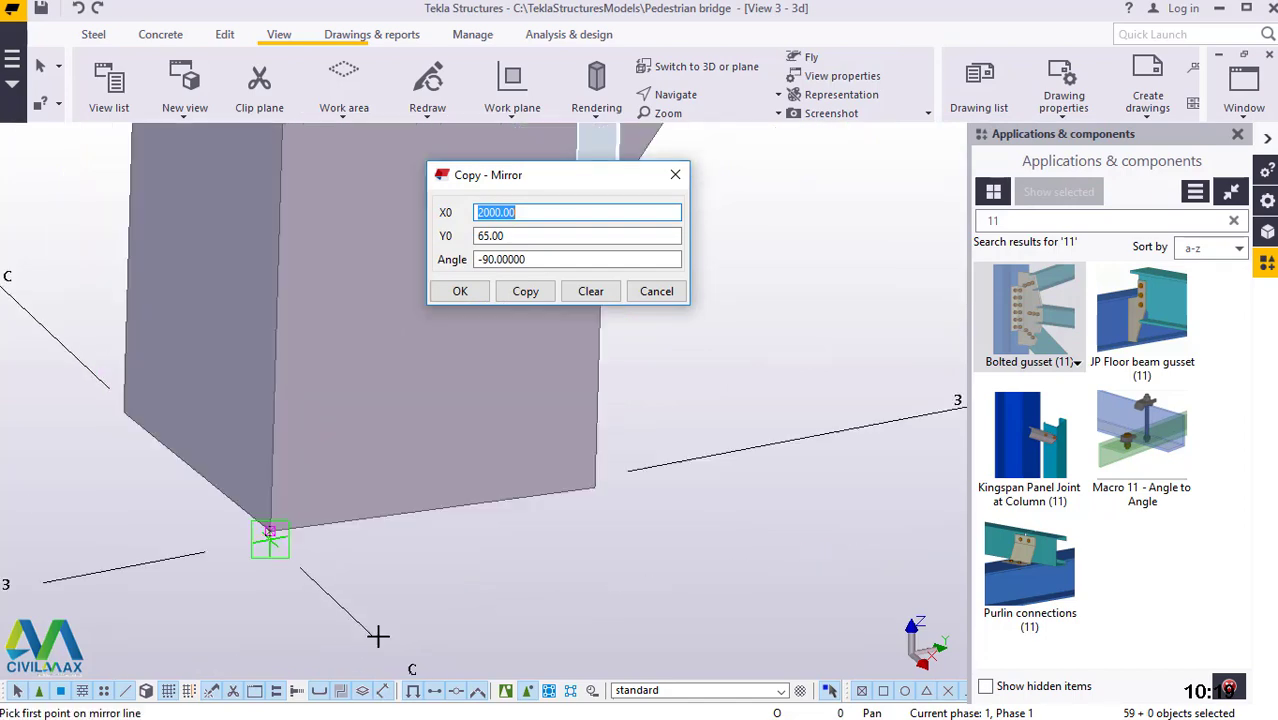
scroll(255, 521, up, 2)
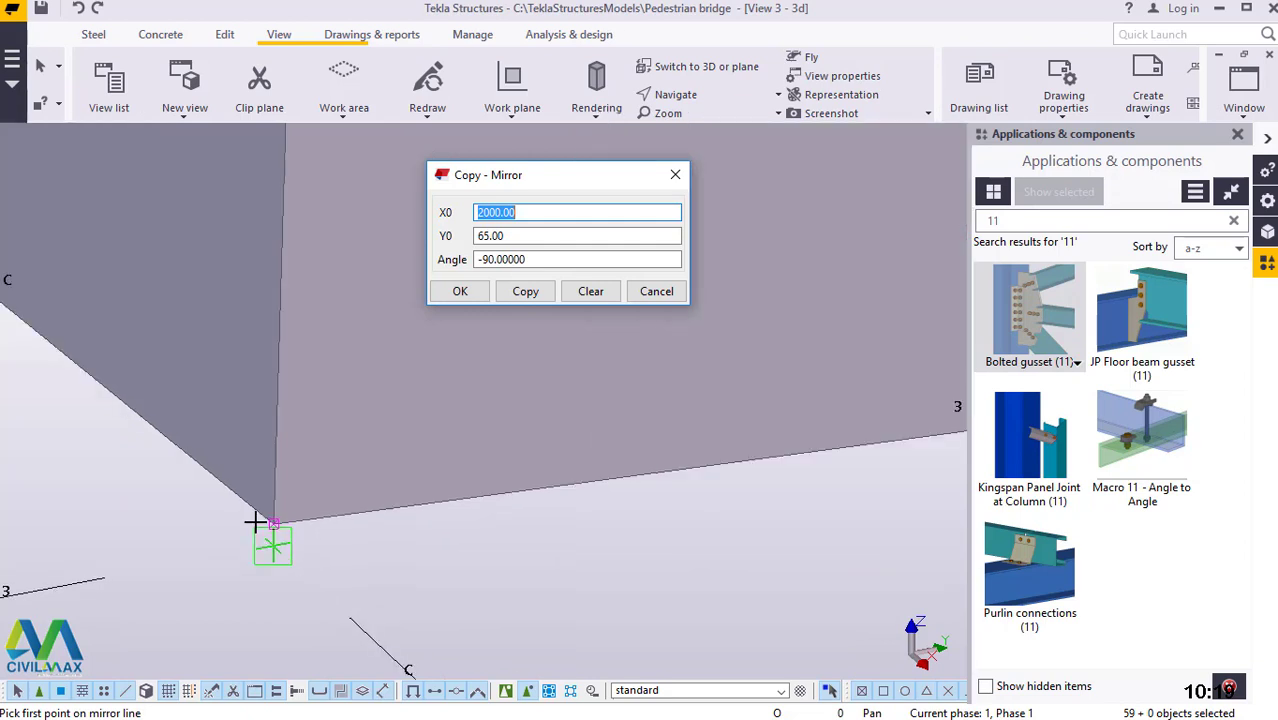
scroll(255, 521, up, 2)
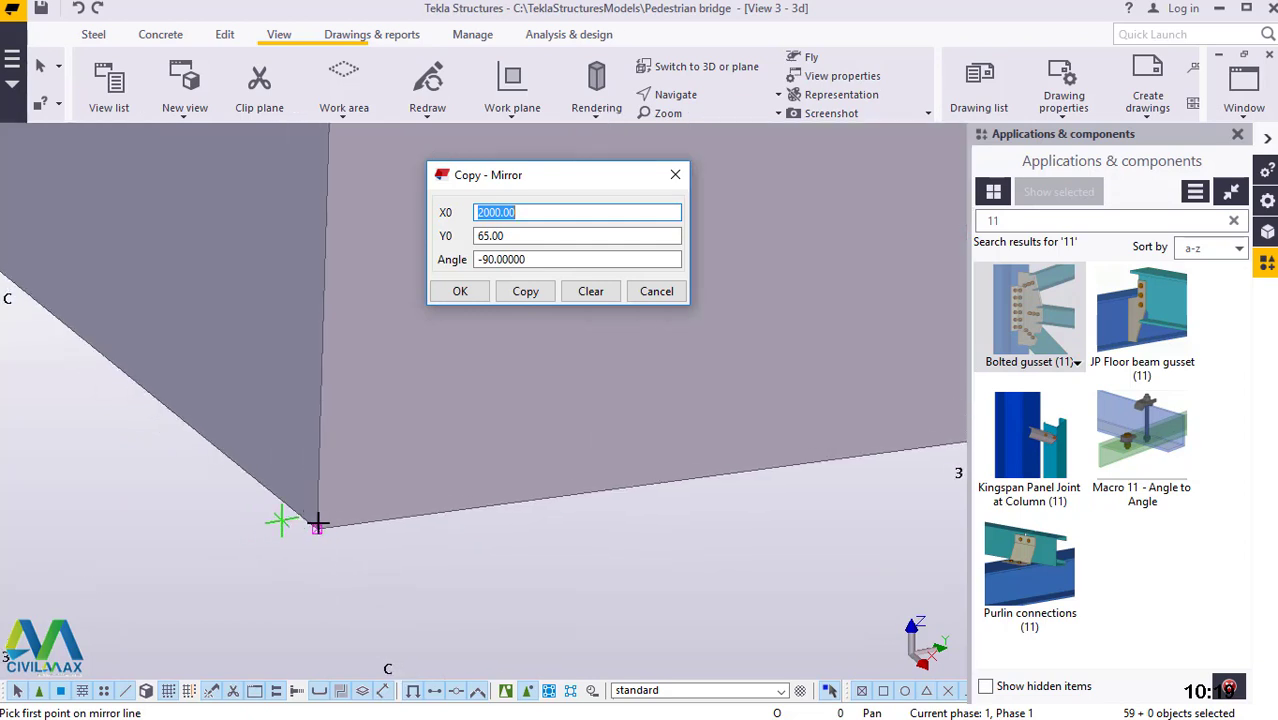
click(318, 526)
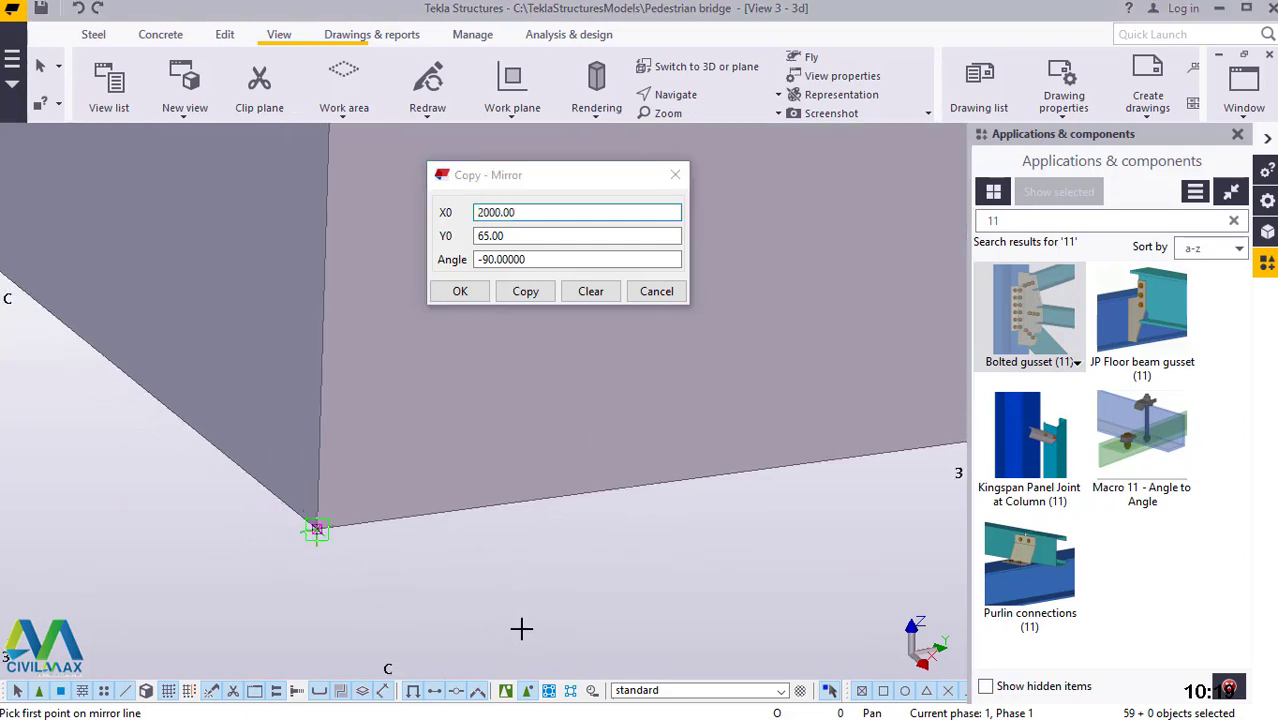
Set the second mirror line point at the column's outer corner inside the splice, for a mirror angle of 135°
scroll(519, 626, down, 3)
scroll(779, 621, down, 4)
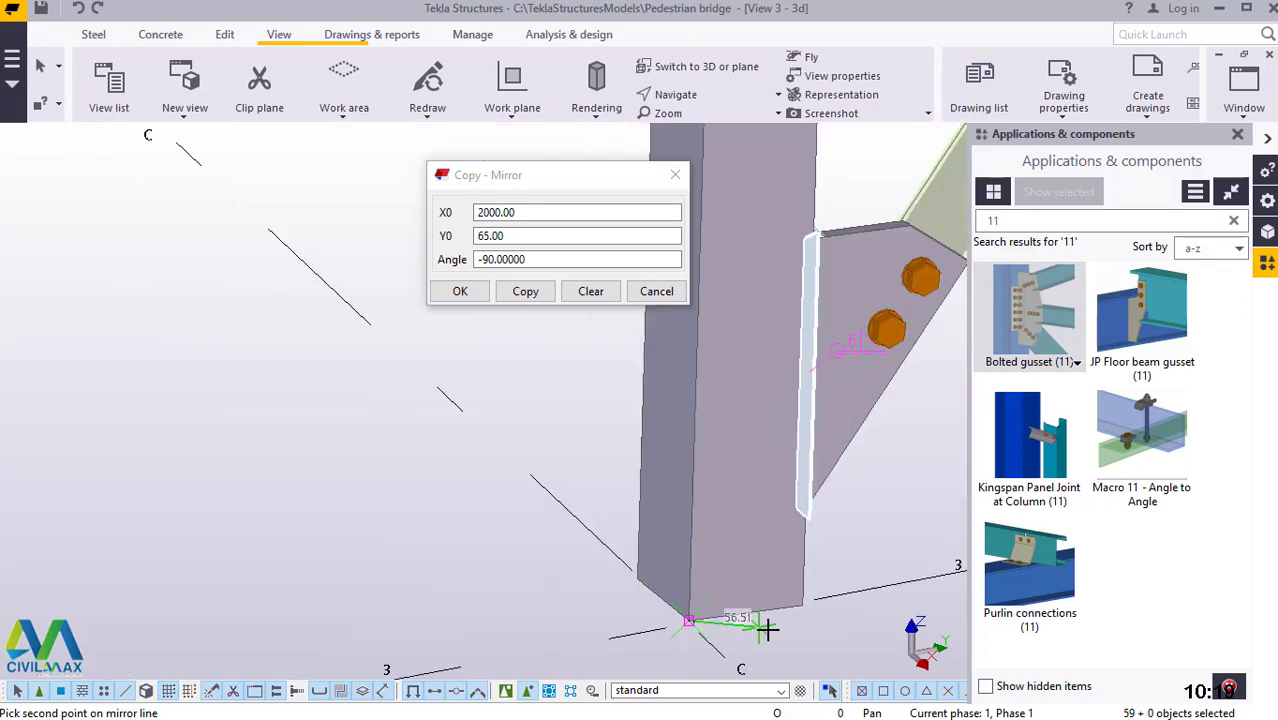
scroll(770, 621, down, 2)
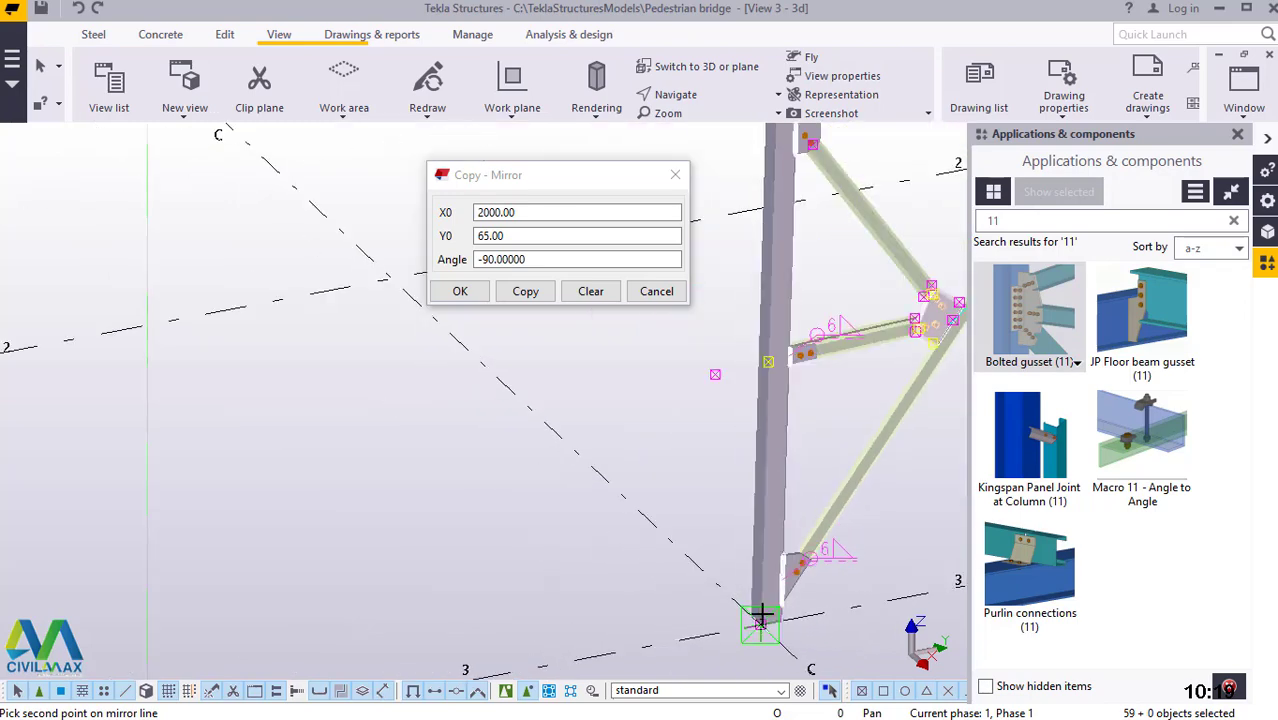
scroll(762, 619, down, 2)
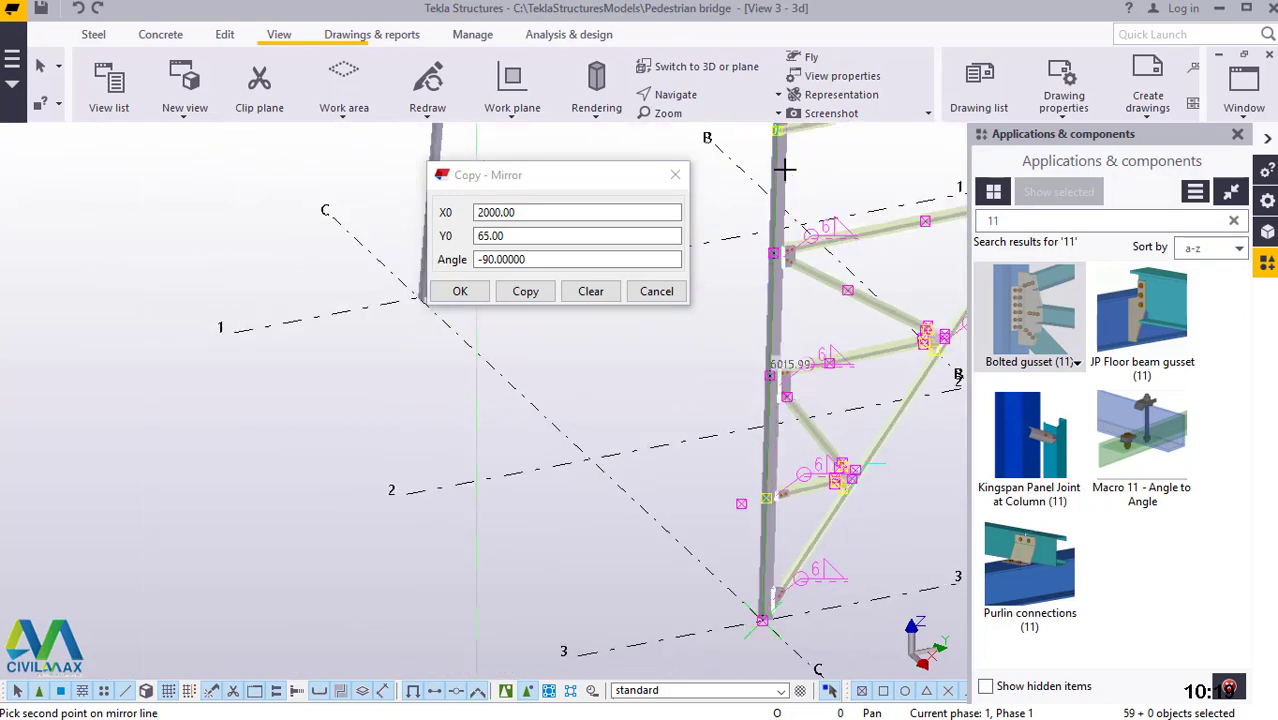
scroll(785, 170, up, 3)
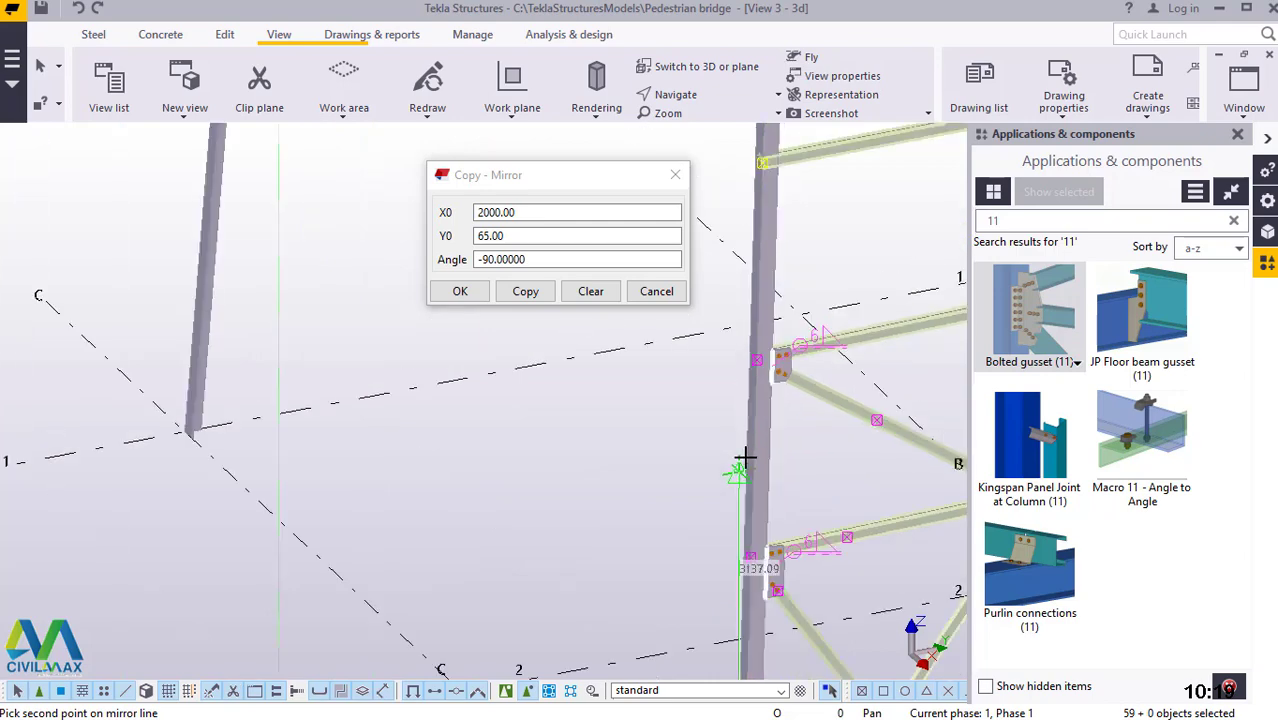
scroll(745, 460, down, 2)
scroll(764, 180, up, 3)
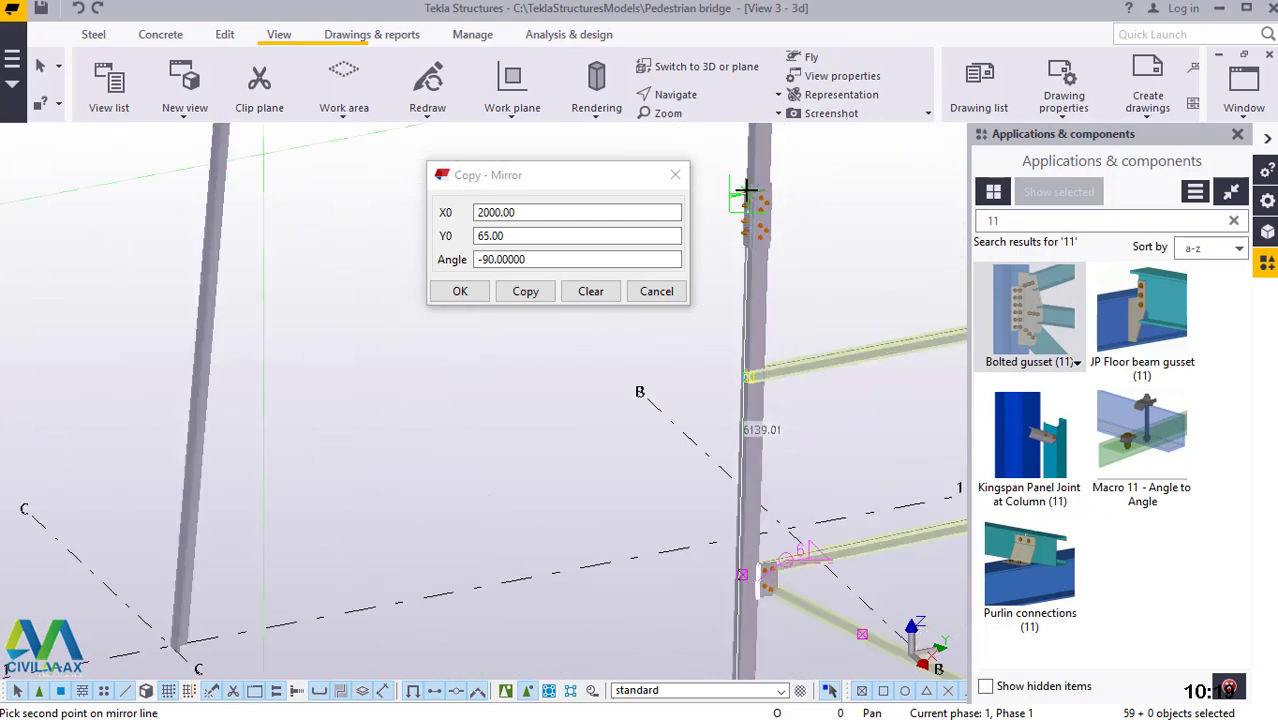
scroll(745, 190, up, 2)
scroll(770, 240, up, 3)
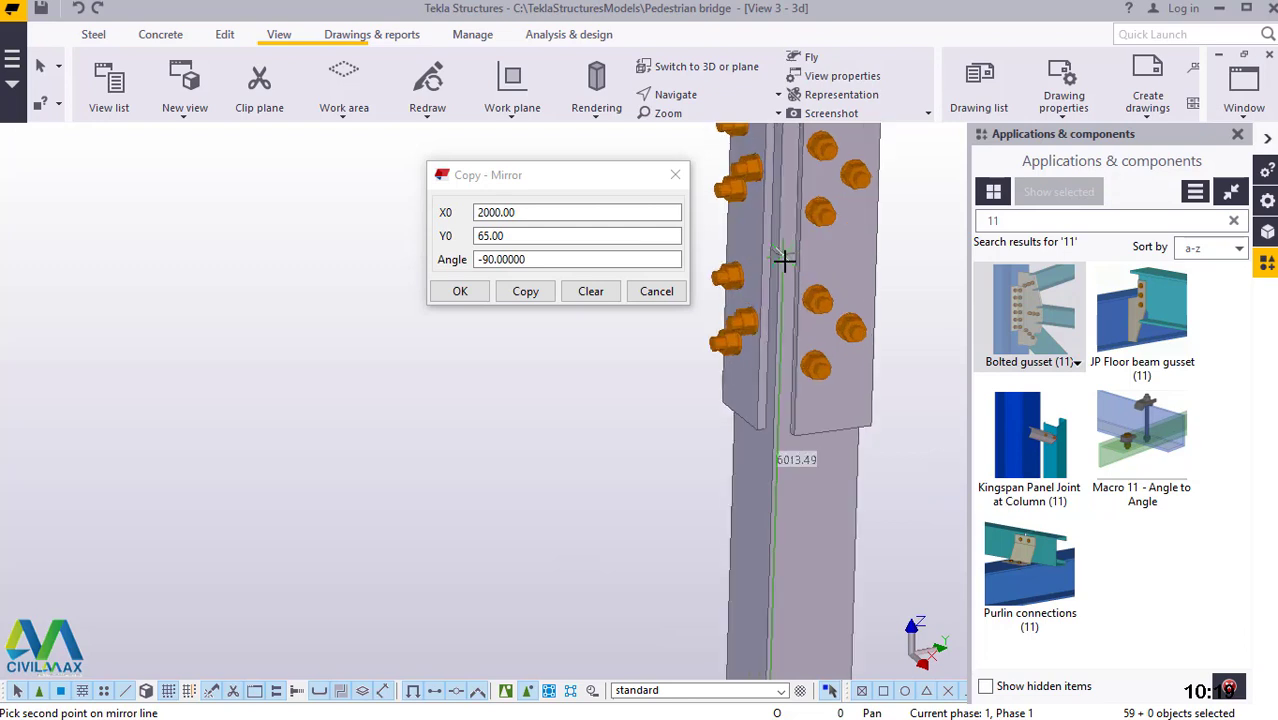
scroll(782, 260, up, 3)
scroll(772, 252, up, 3)
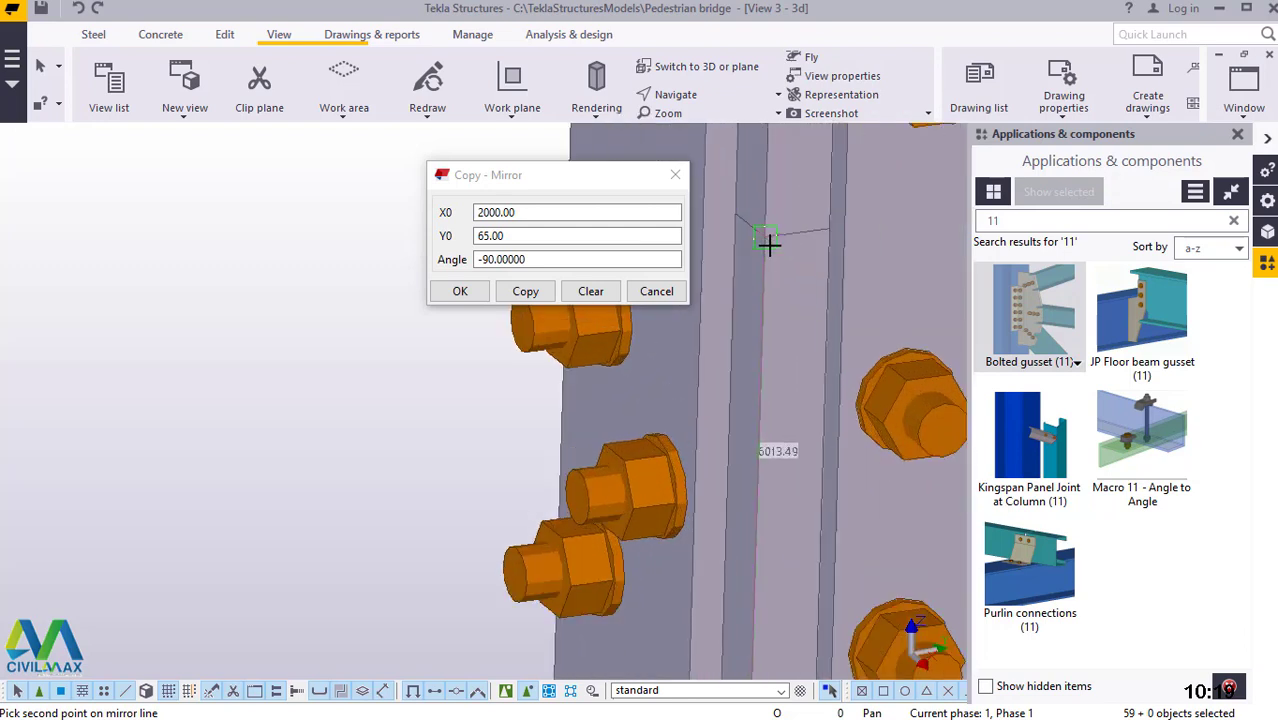
click(766, 238)
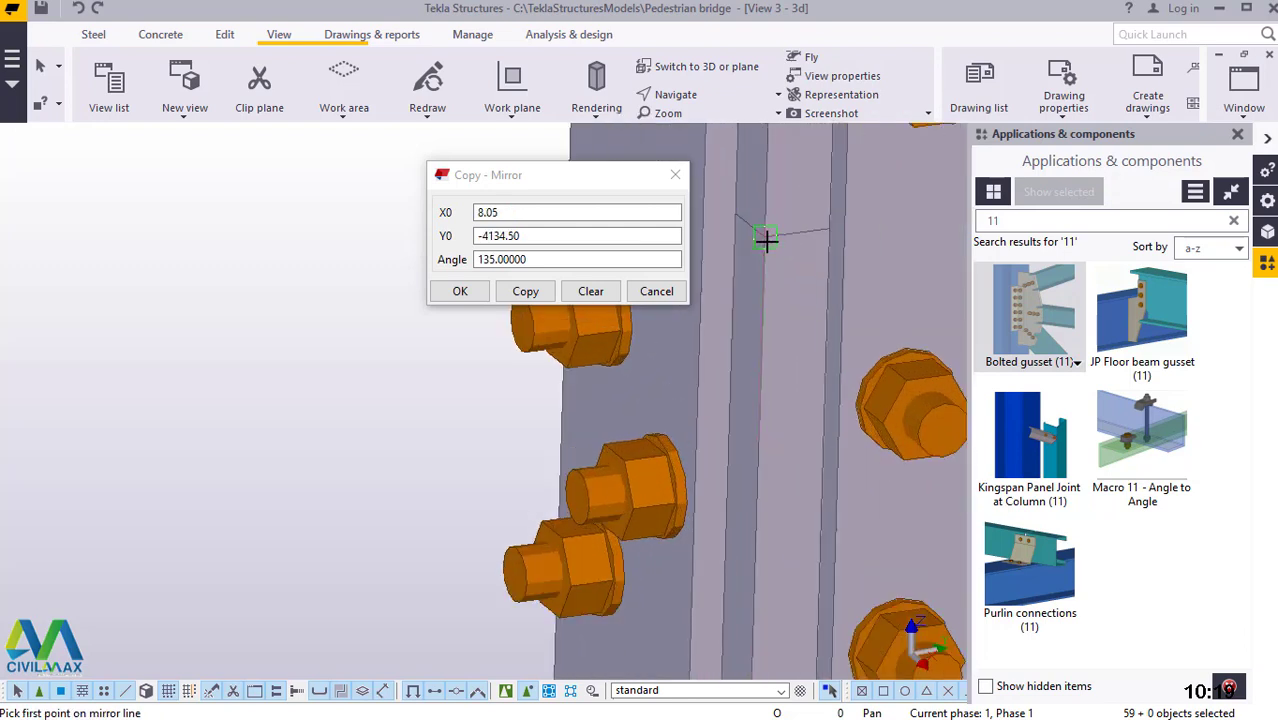
Create the mirrored copy of the face bracing and end the mirror command
click(522, 293)
click(462, 291)
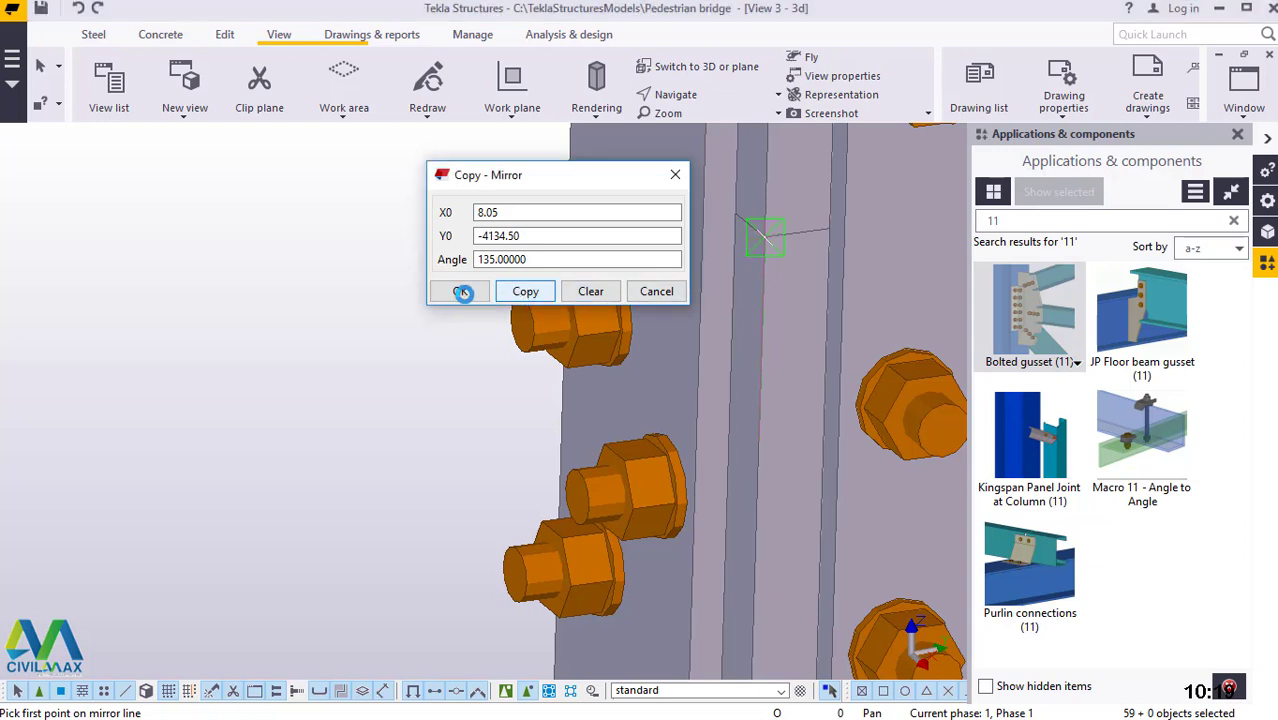
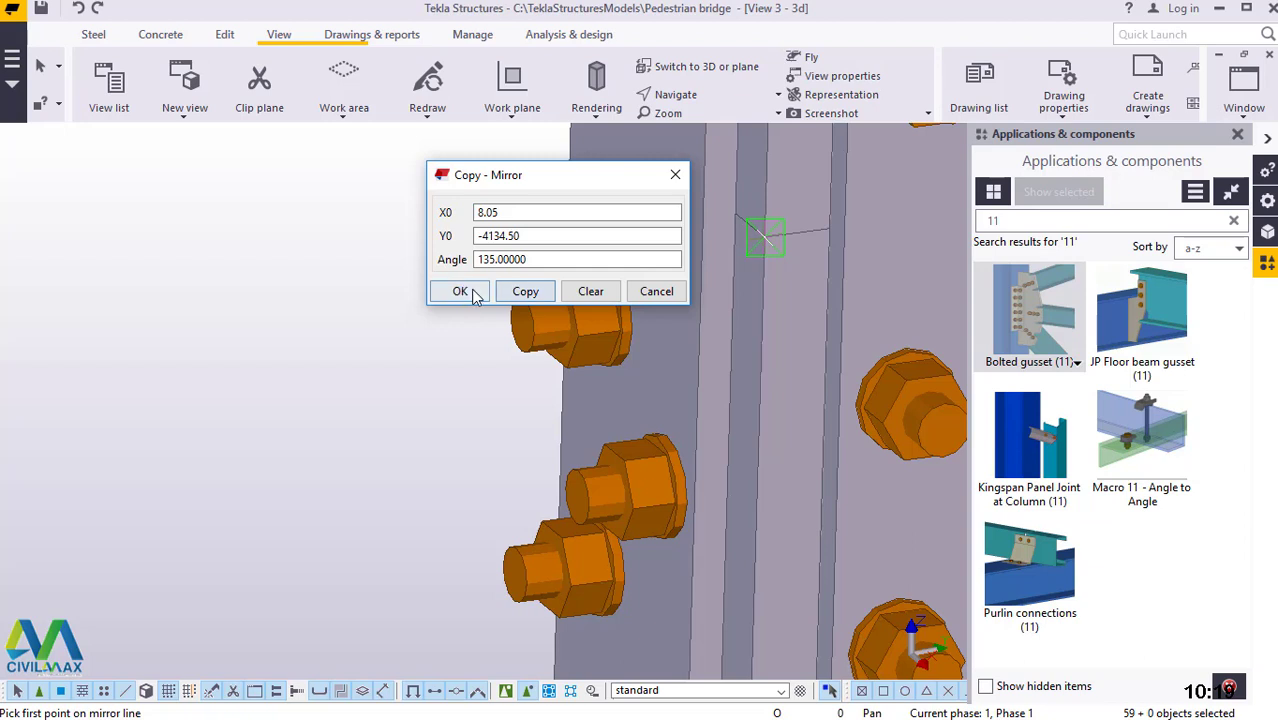
right_click(400, 220)
click(420, 230)
Examine the mirrored bracing on the grid C side and inspect the tower around to the grid A column base
scroll(505, 385, down, 5)
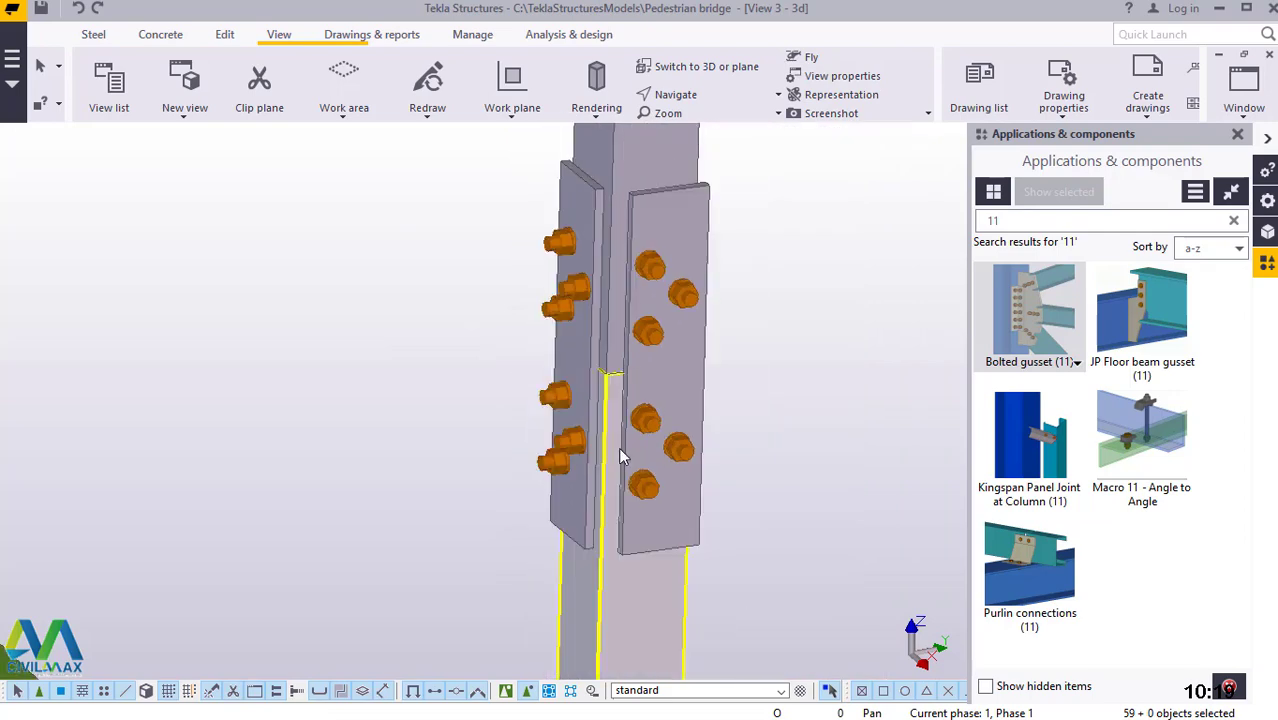
scroll(618, 447, down, 6)
scroll(388, 383, up, 4)
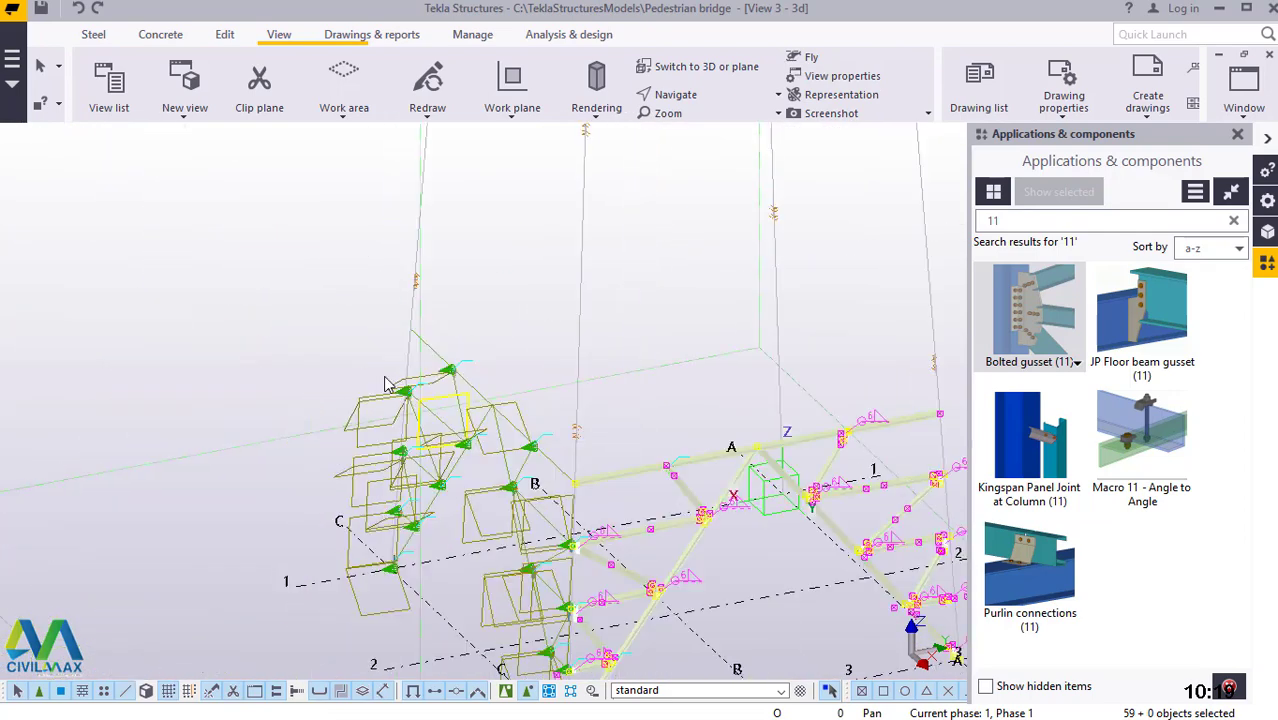
scroll(388, 383, down, 2)
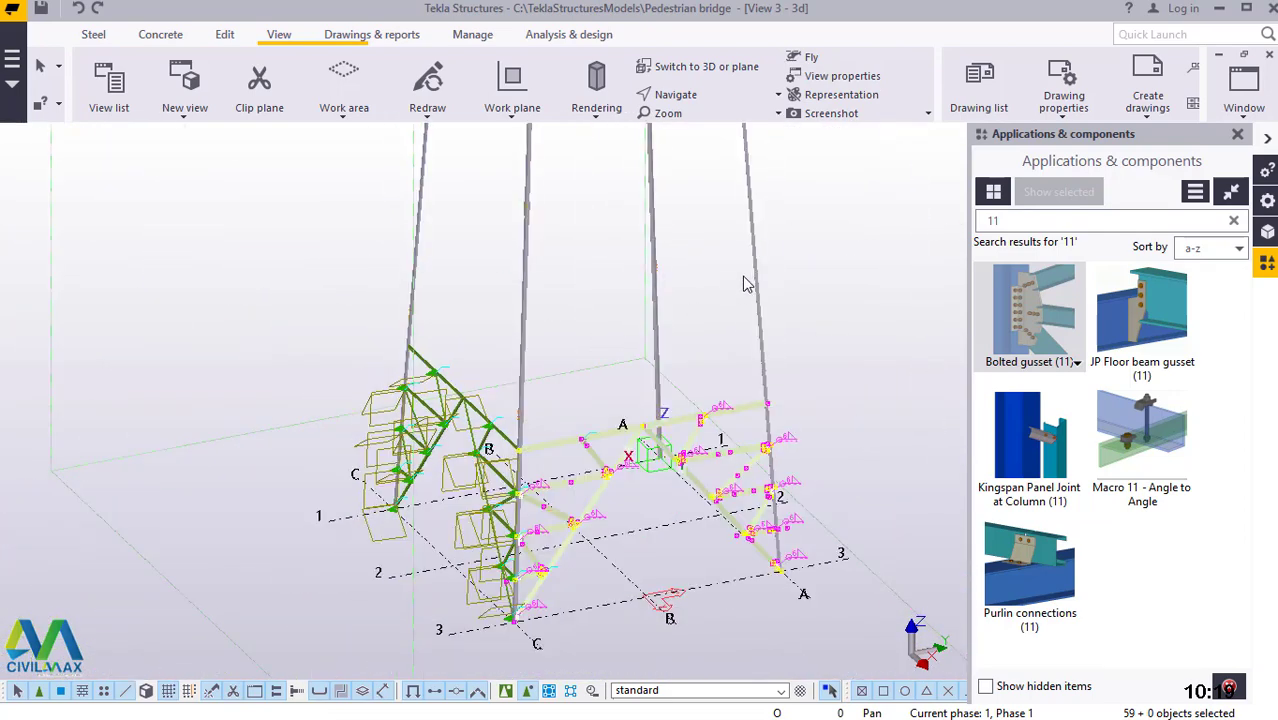
click(668, 94)
click(695, 163)
ctrl+middle_drag(780, 498, 561, 485)
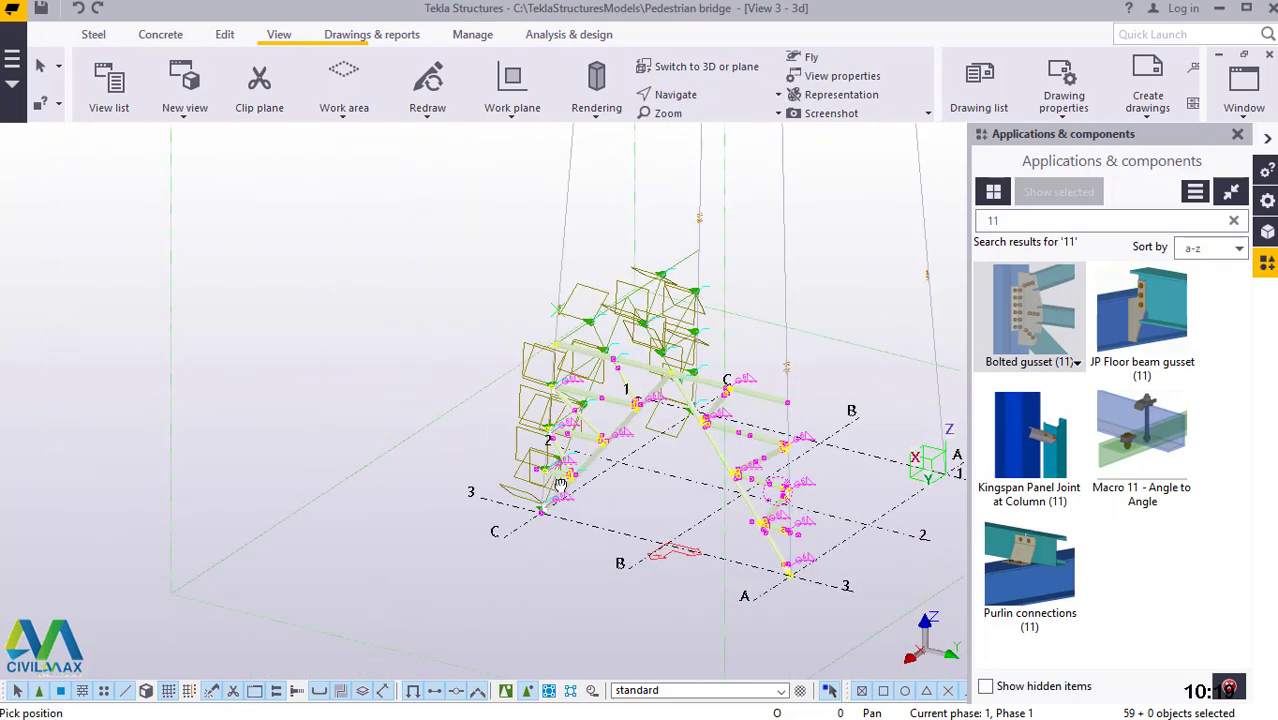
scroll(561, 485, up, 10)
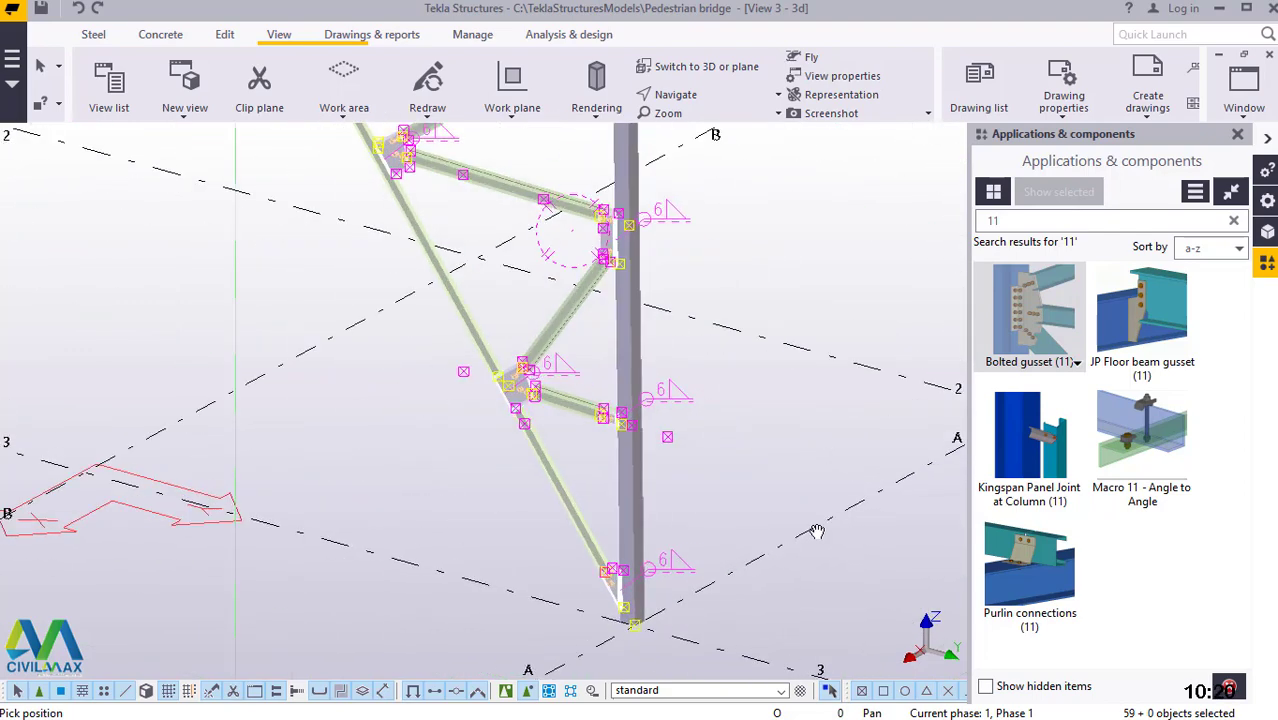
scroll(817, 531, up, 3)
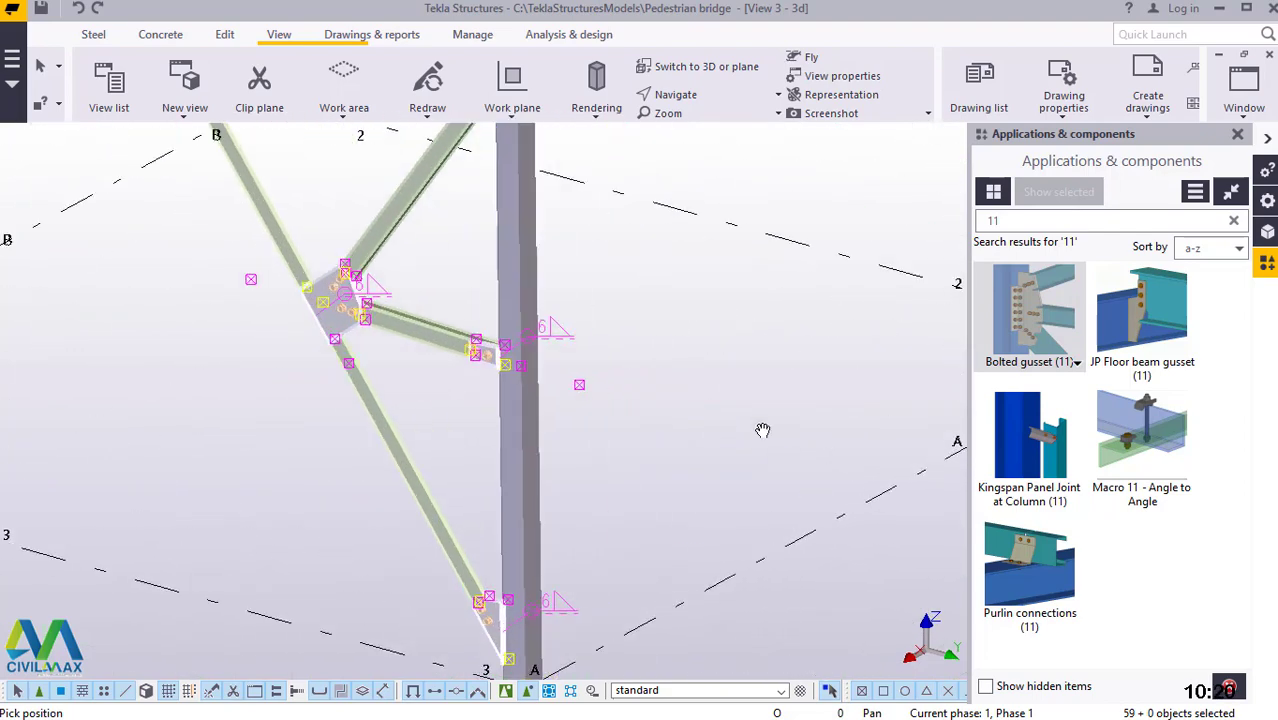
right_click(712, 330)
click(734, 344)
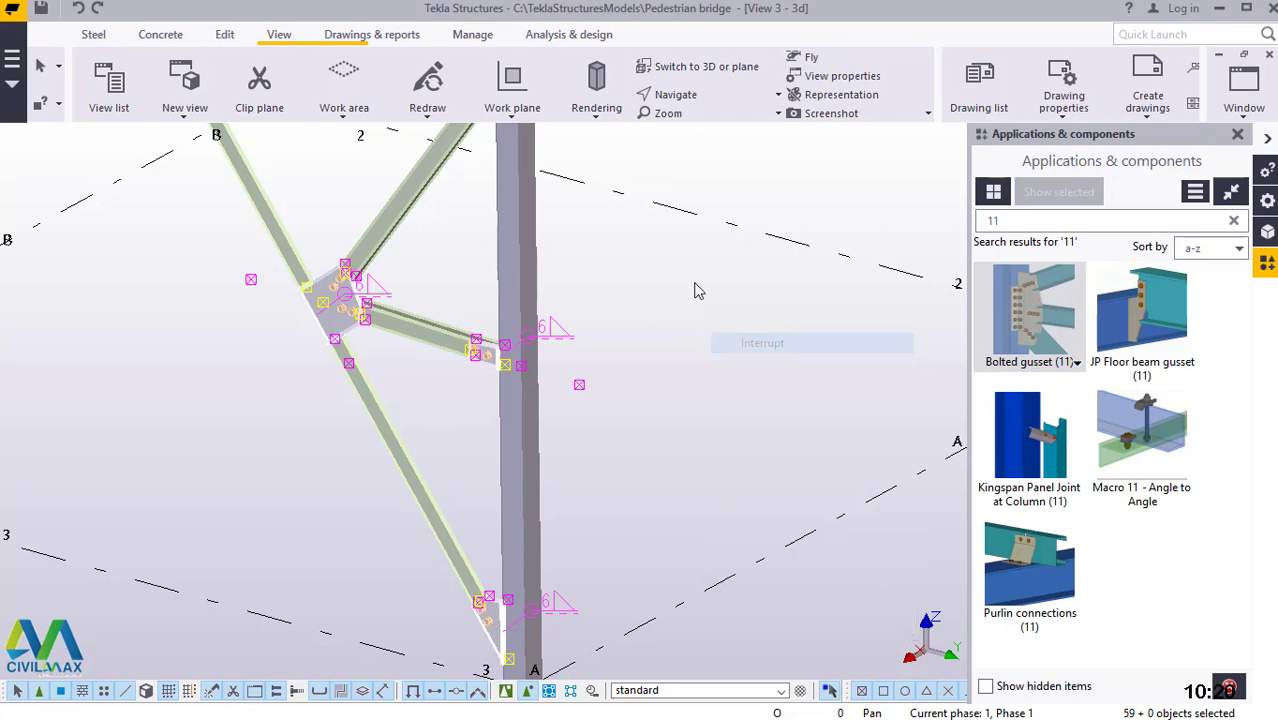
Start a mirror copy of the selected grid 3 face bracing, with the first mirror line point at the outer base corner of the A-3 column
right_click(684, 270)
mouse_move(758, 322)
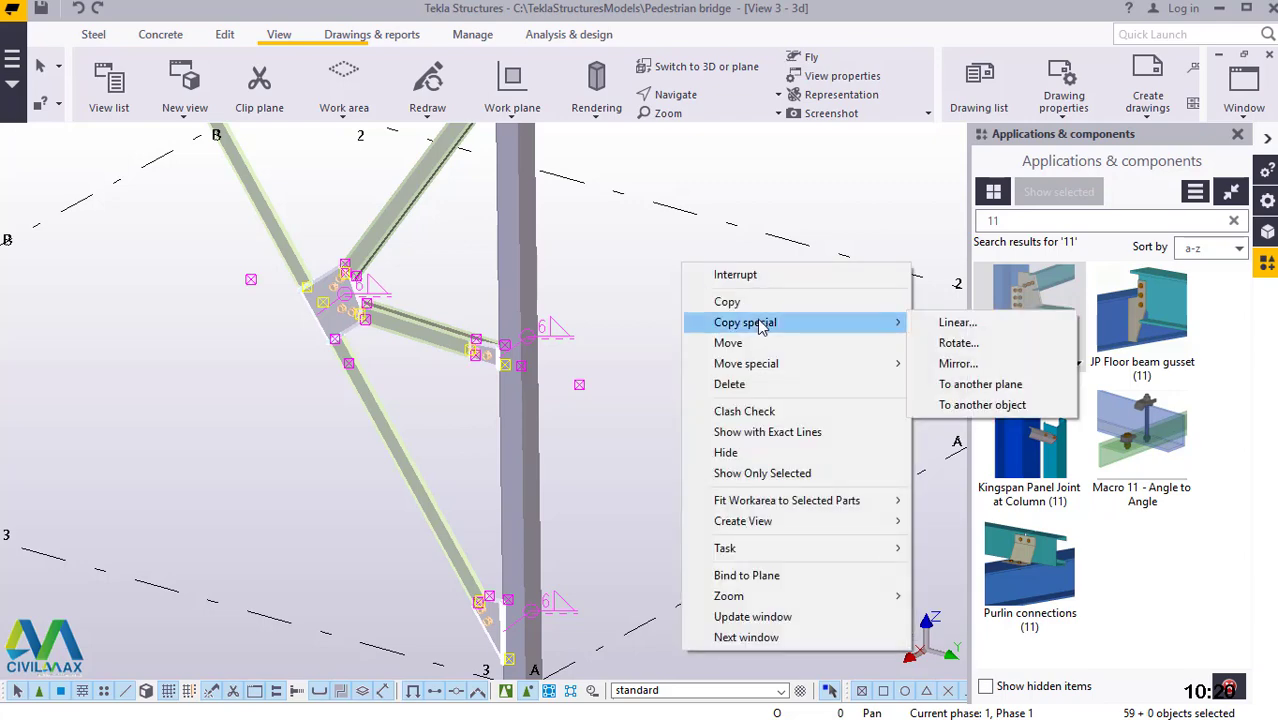
click(955, 364)
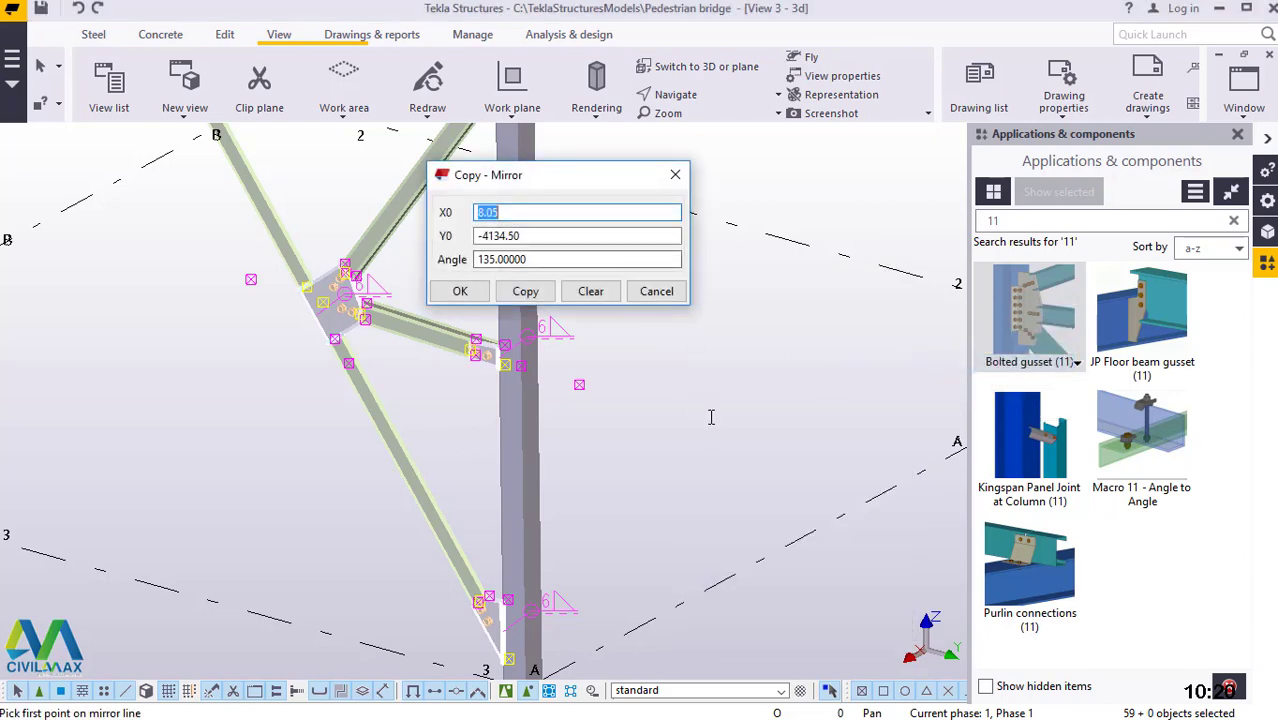
scroll(708, 415, down, 2)
ctrl+middle_drag(708, 415, 650, 513)
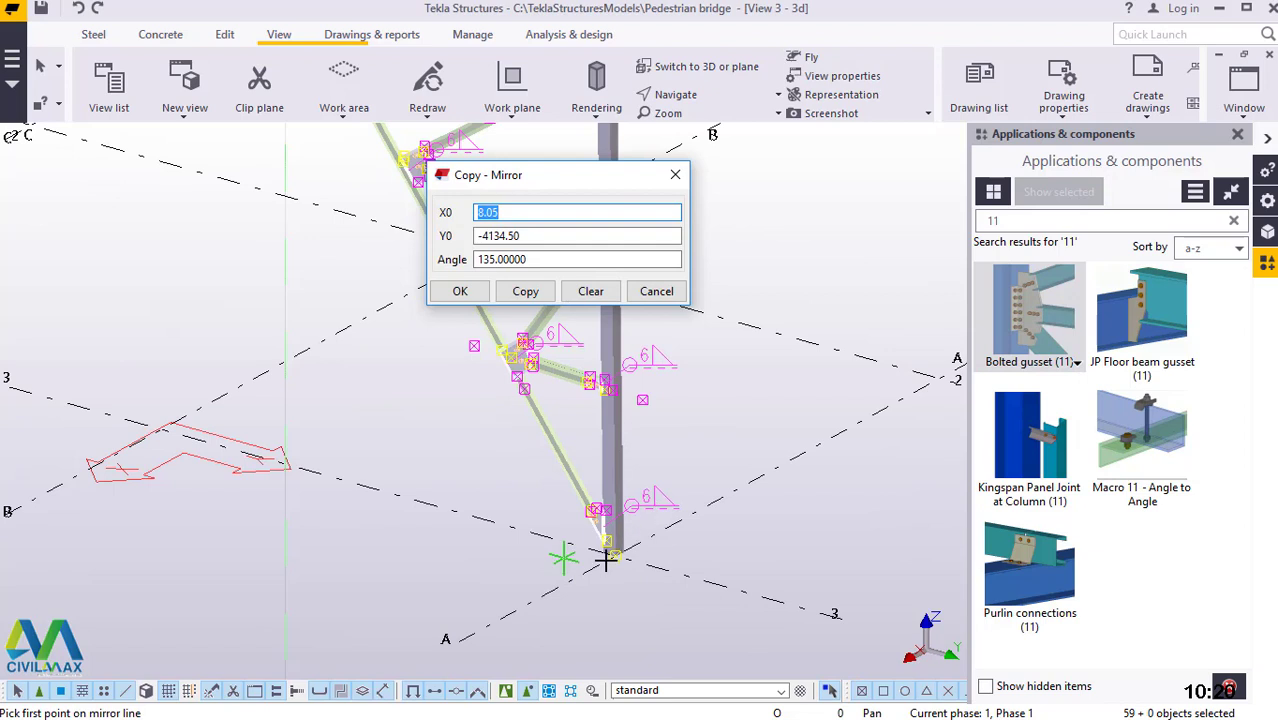
scroll(605, 562, up, 3)
scroll(537, 661, up, 5)
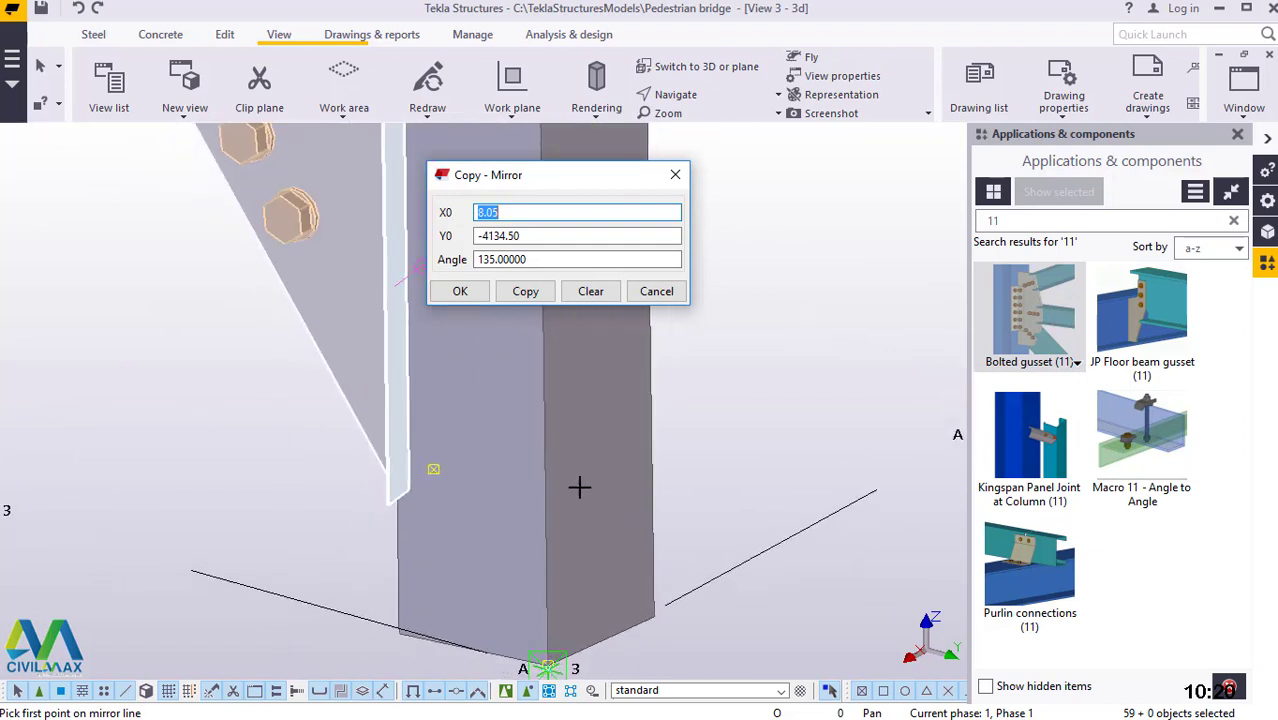
ctrl+scroll(582, 562, down, 1)
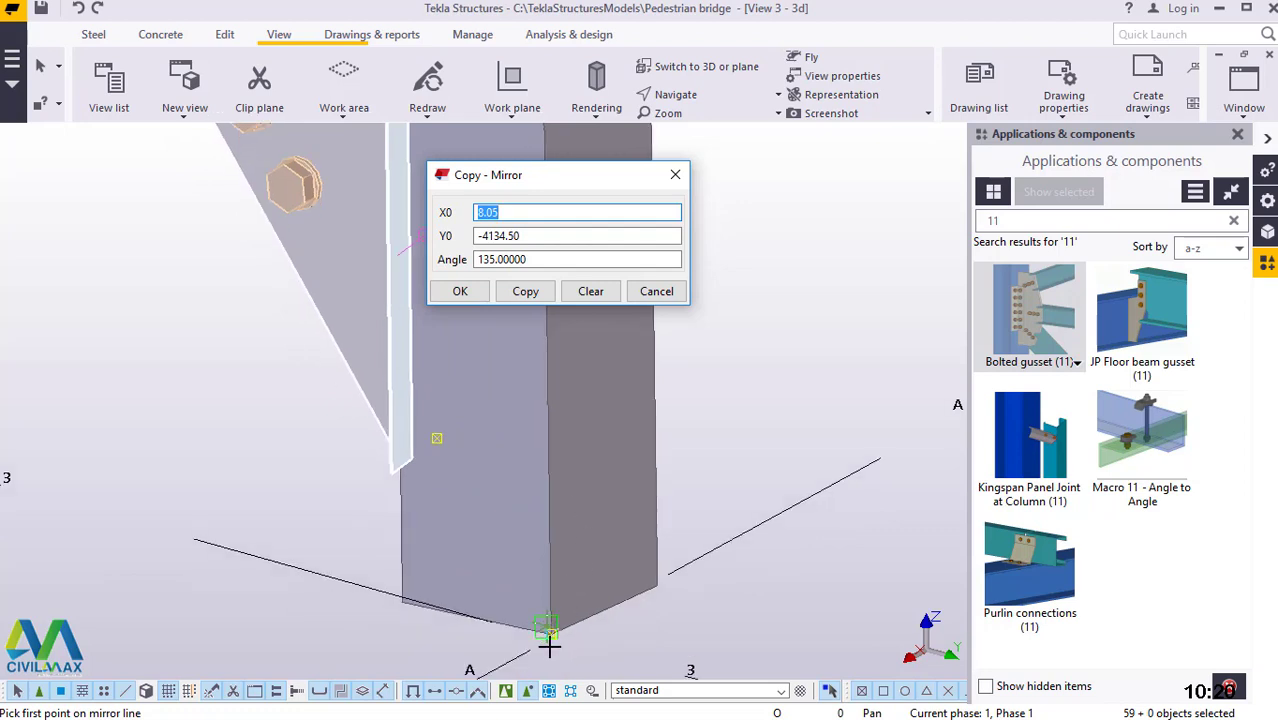
scroll(549, 647, up, 3)
scroll(541, 652, up, 4)
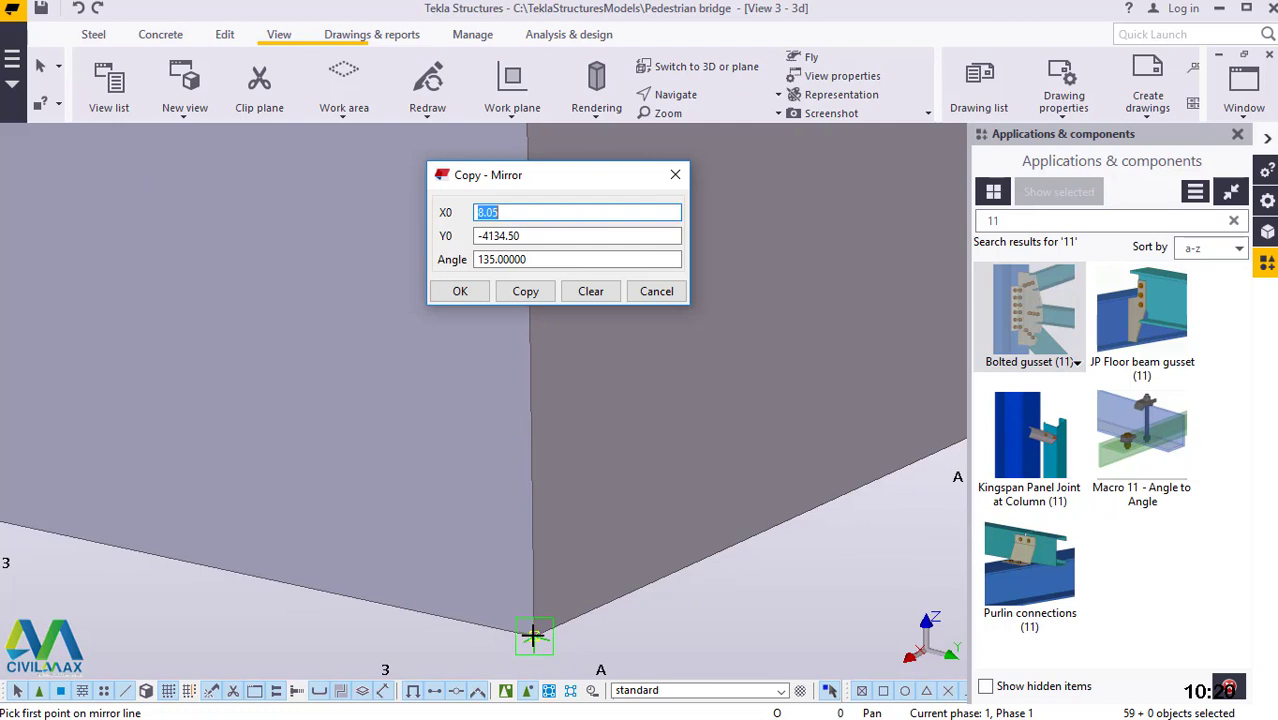
middle_drag(599, 628, 696, 628)
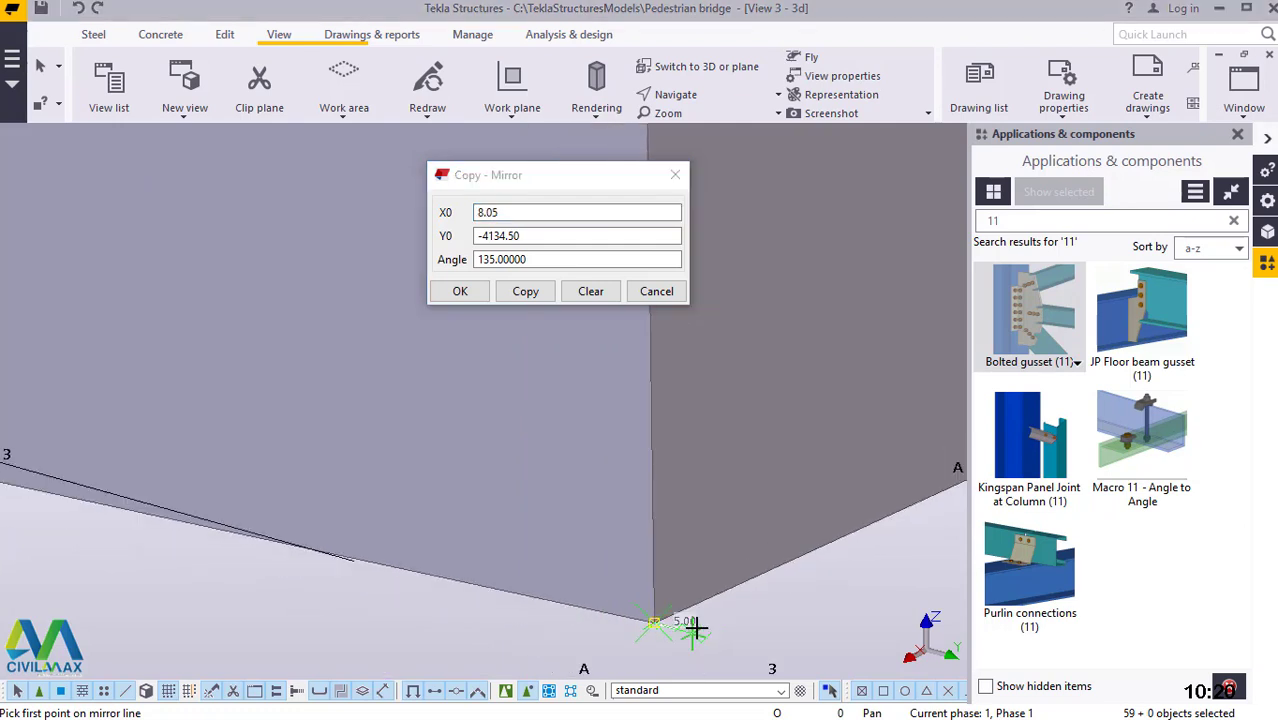
scroll(728, 606, down, 3)
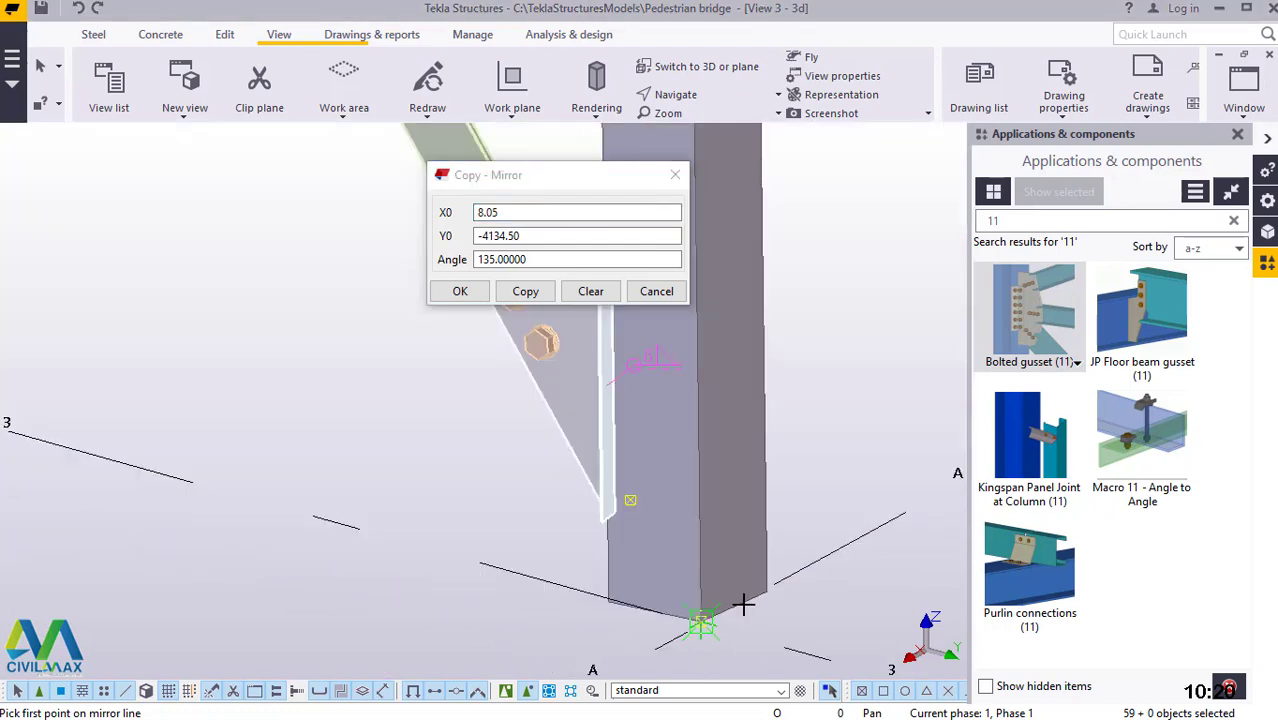
scroll(762, 591, down, 3)
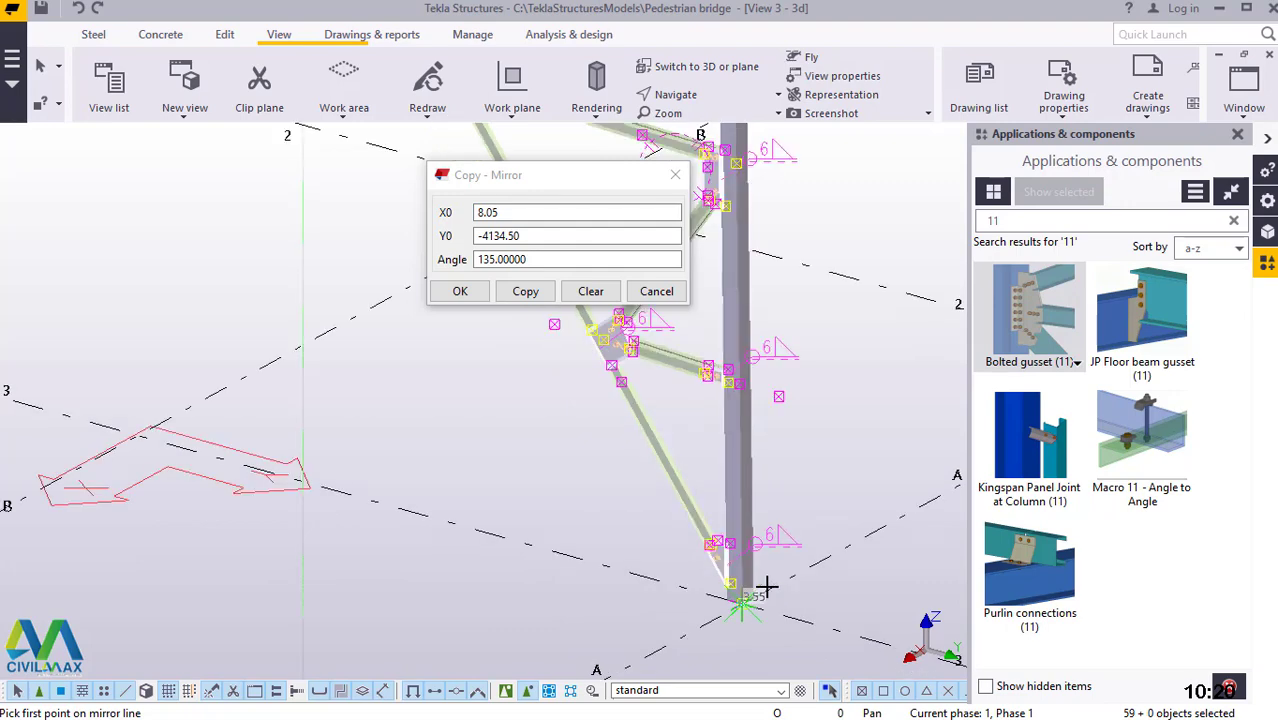
click(765, 587)
Set the second mirror line point at the A-3 column's outer corner inside the splice, for a mirror angle of -135°
scroll(765, 587, down, 2)
scroll(745, 203, up, 3)
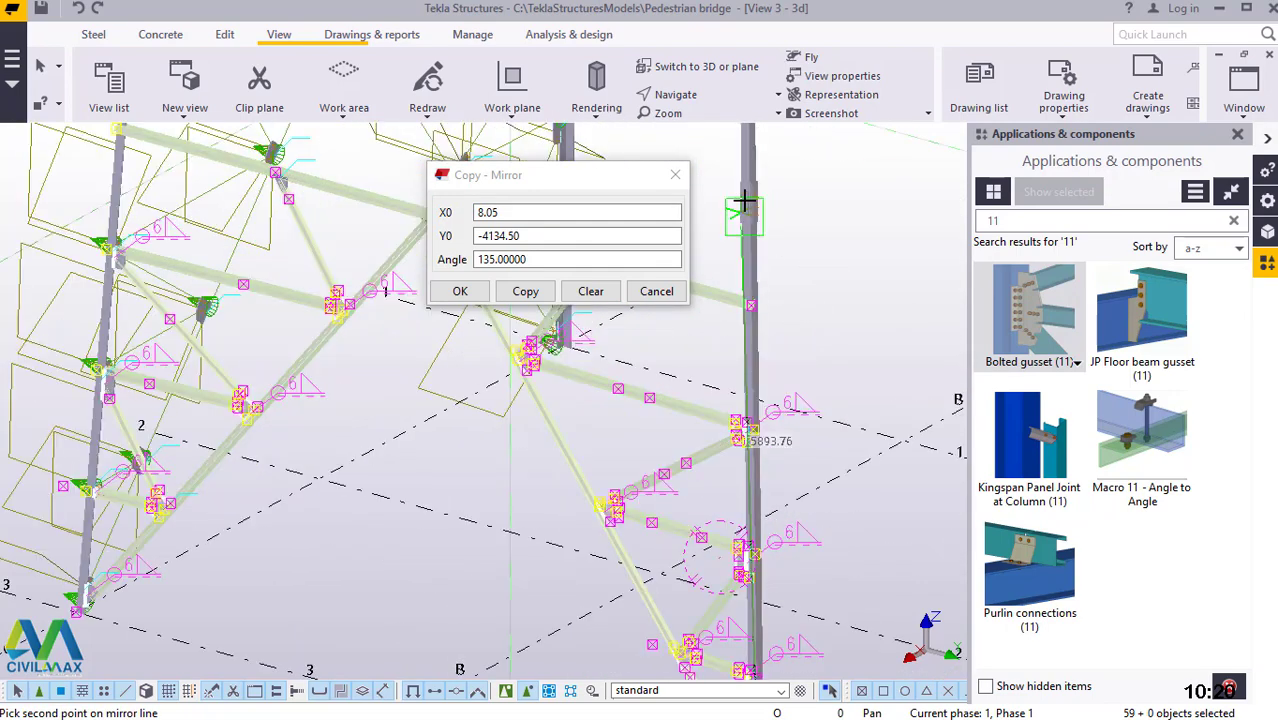
scroll(745, 203, up, 4)
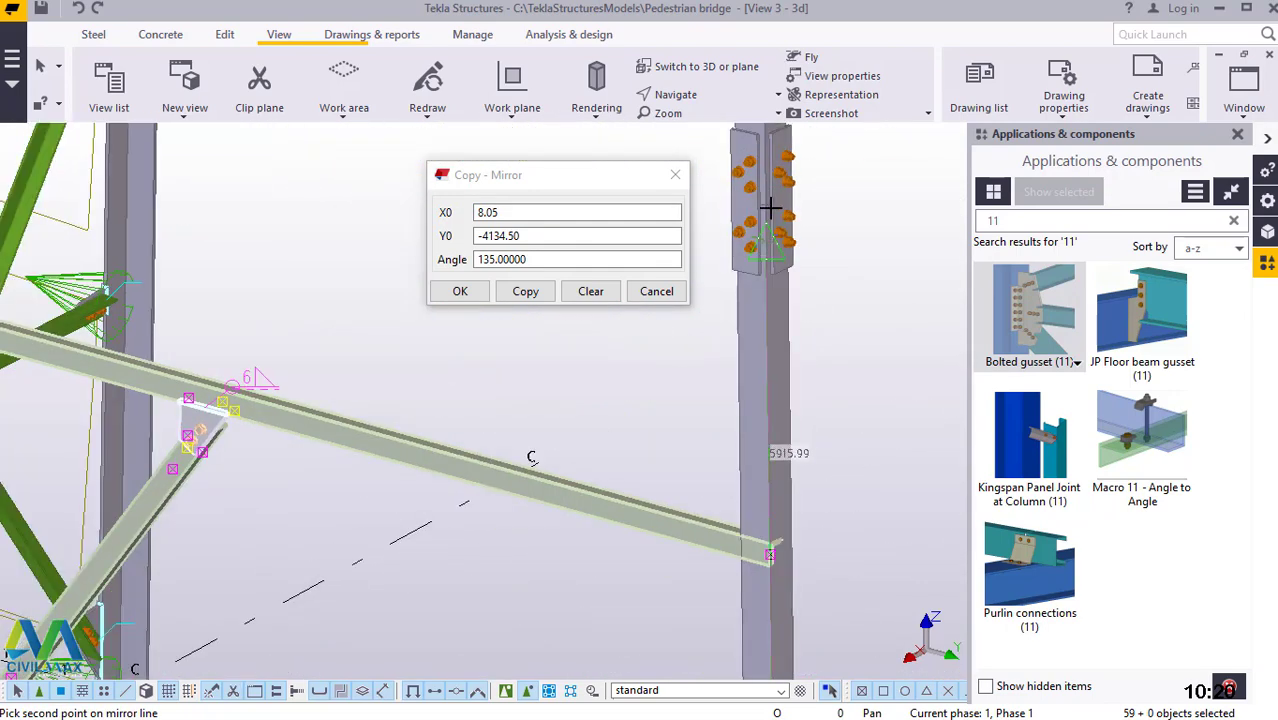
scroll(770, 207, up, 5)
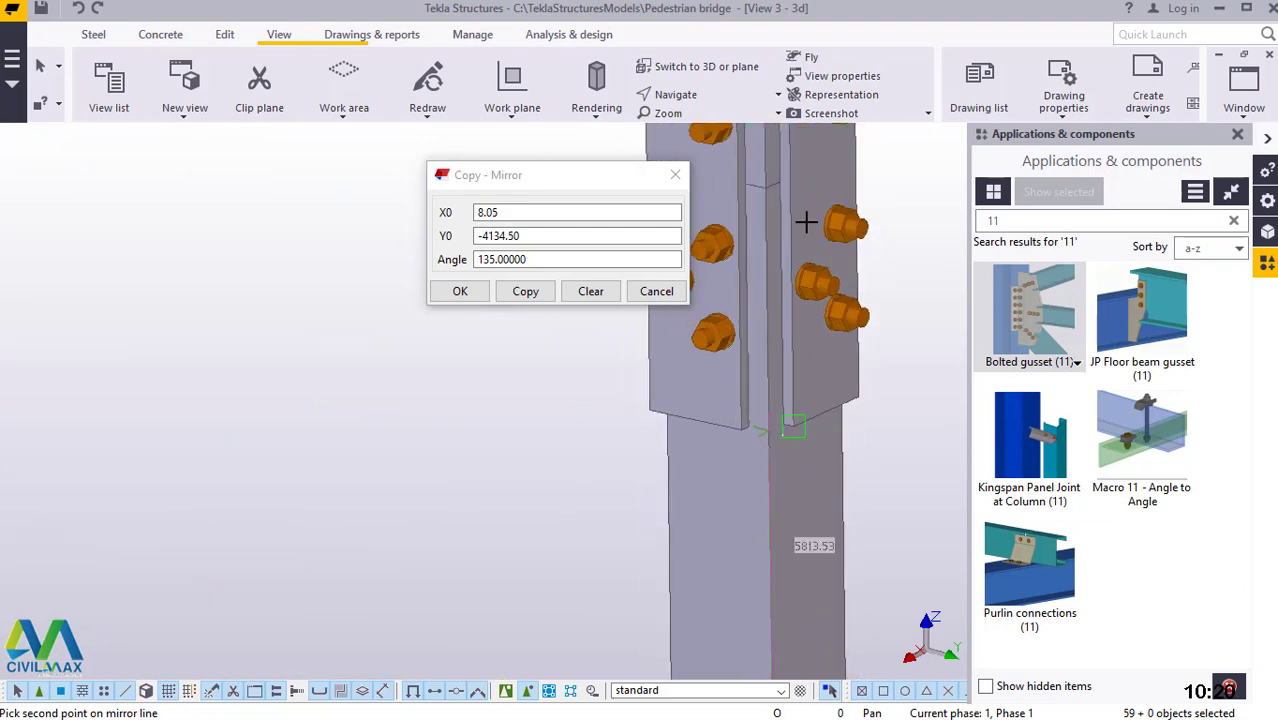
scroll(760, 177, up, 5)
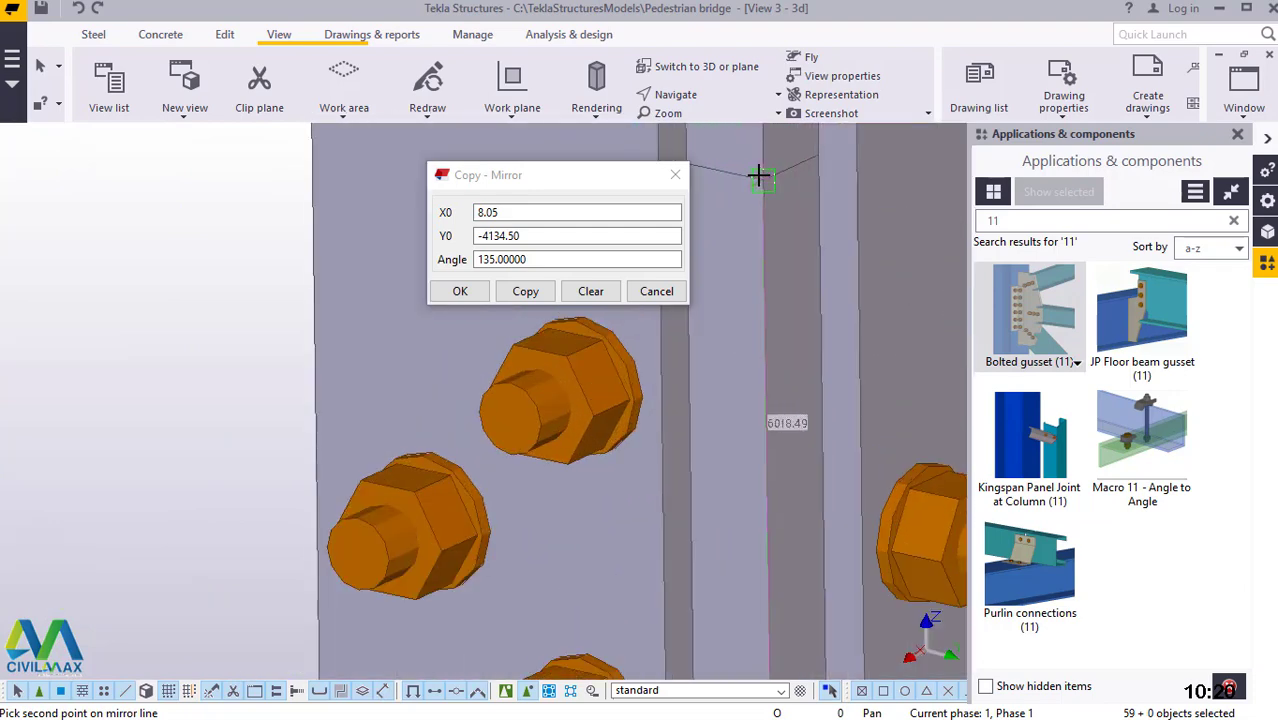
scroll(762, 178, up, 2)
click(764, 180)
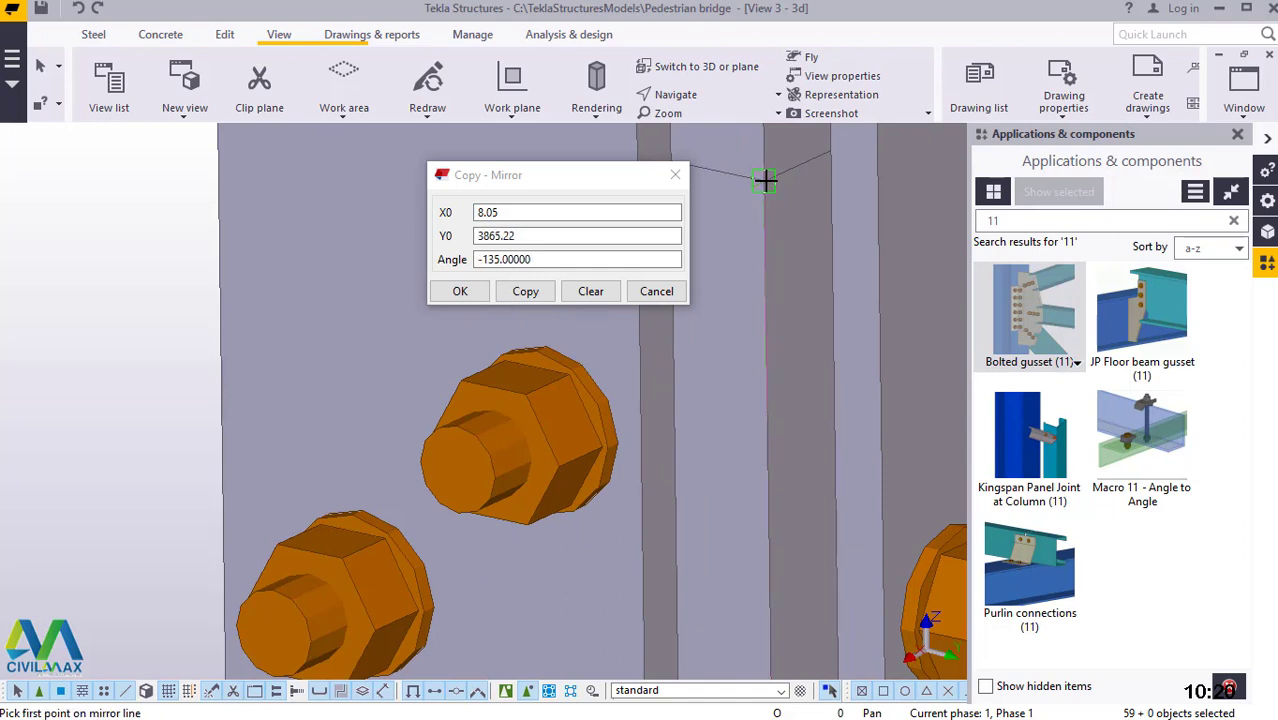
Create the mirrored copy of the bracing on the grid A face and end the mirror command
click(488, 262)
click(523, 292)
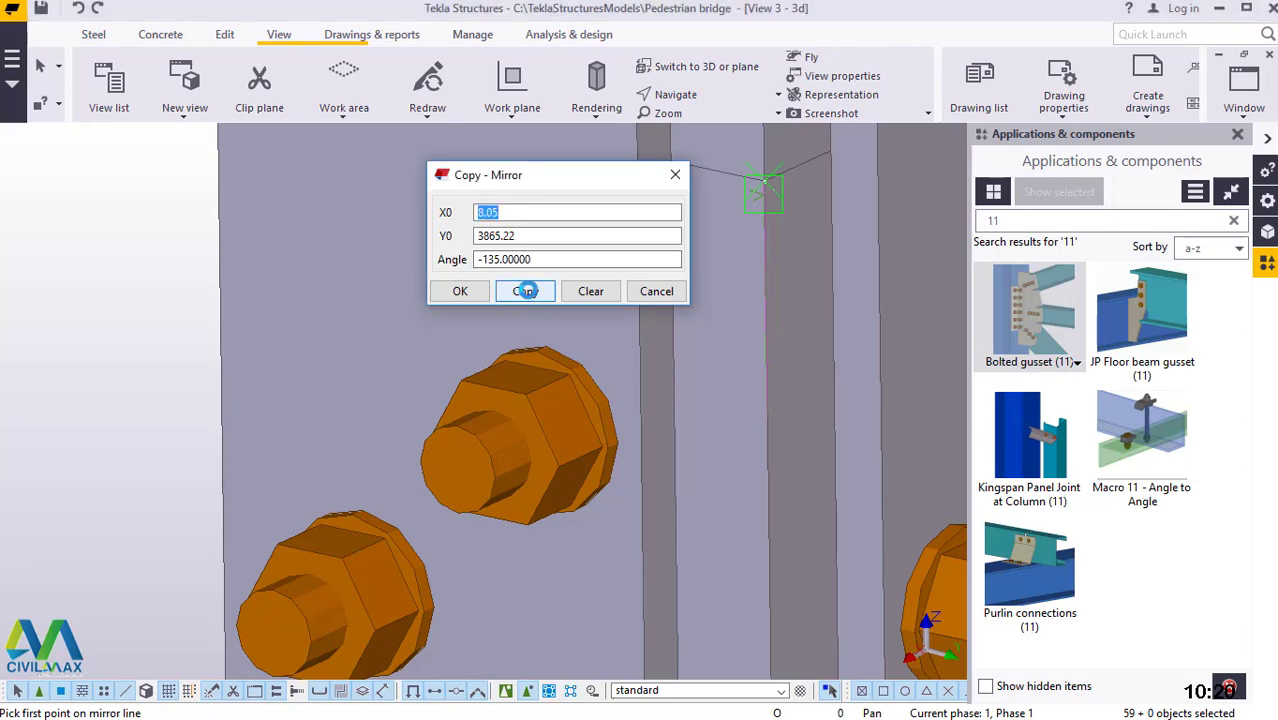
click(466, 290)
right_click(489, 263)
click(540, 272)
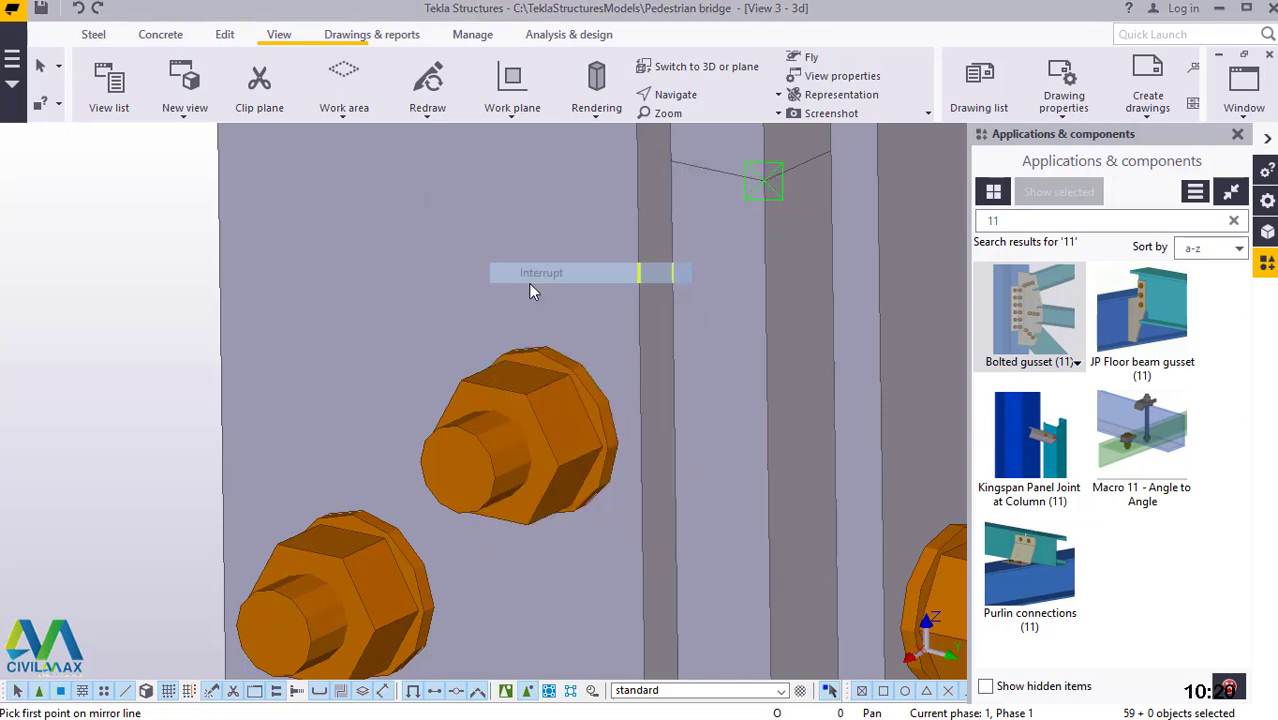
Clear the bracing selection and redraw the 3D view with the whole tower base in sight
scroll(584, 440, down, 3)
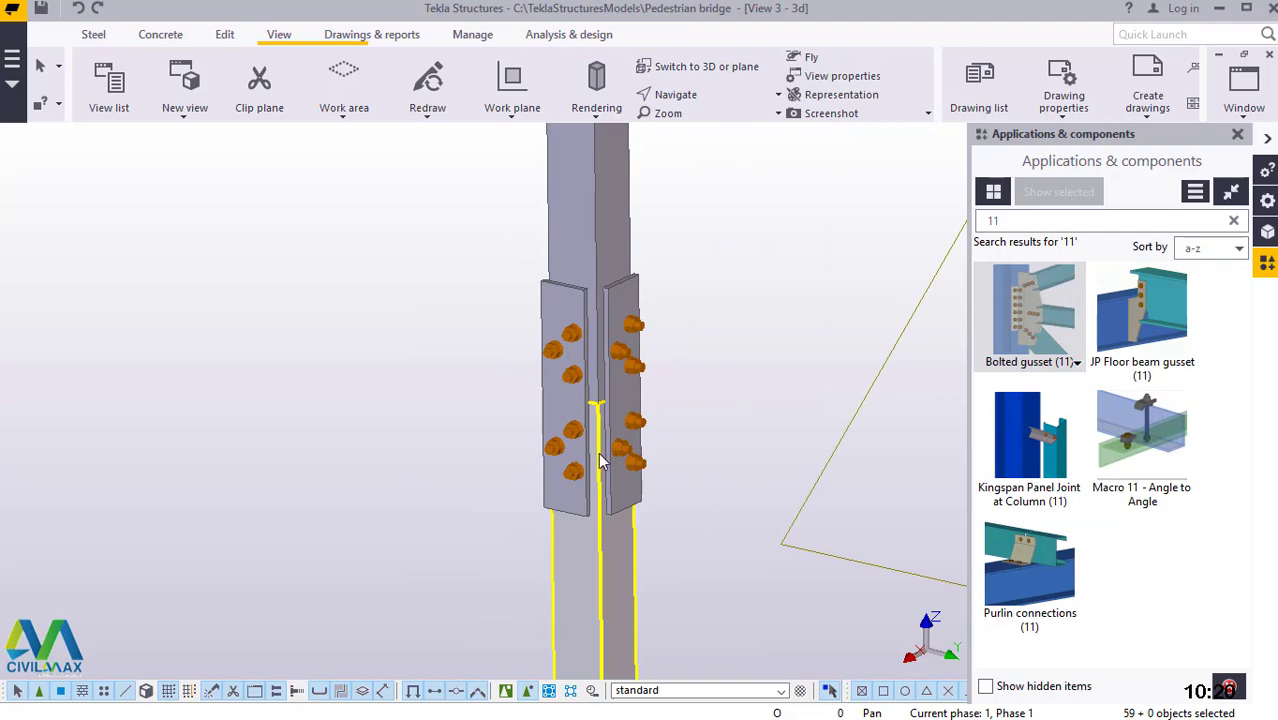
scroll(600, 462, down, 10)
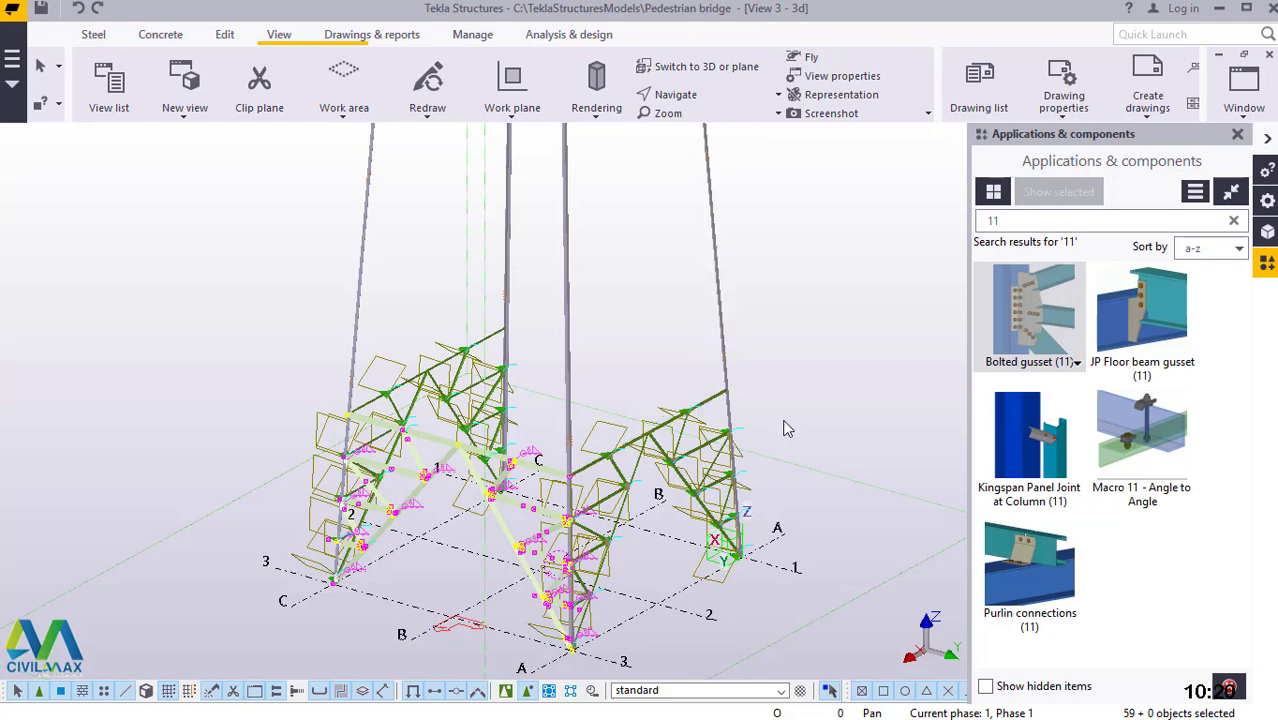
right_click(801, 227)
click(757, 242)
right_click(811, 218)
click(885, 319)
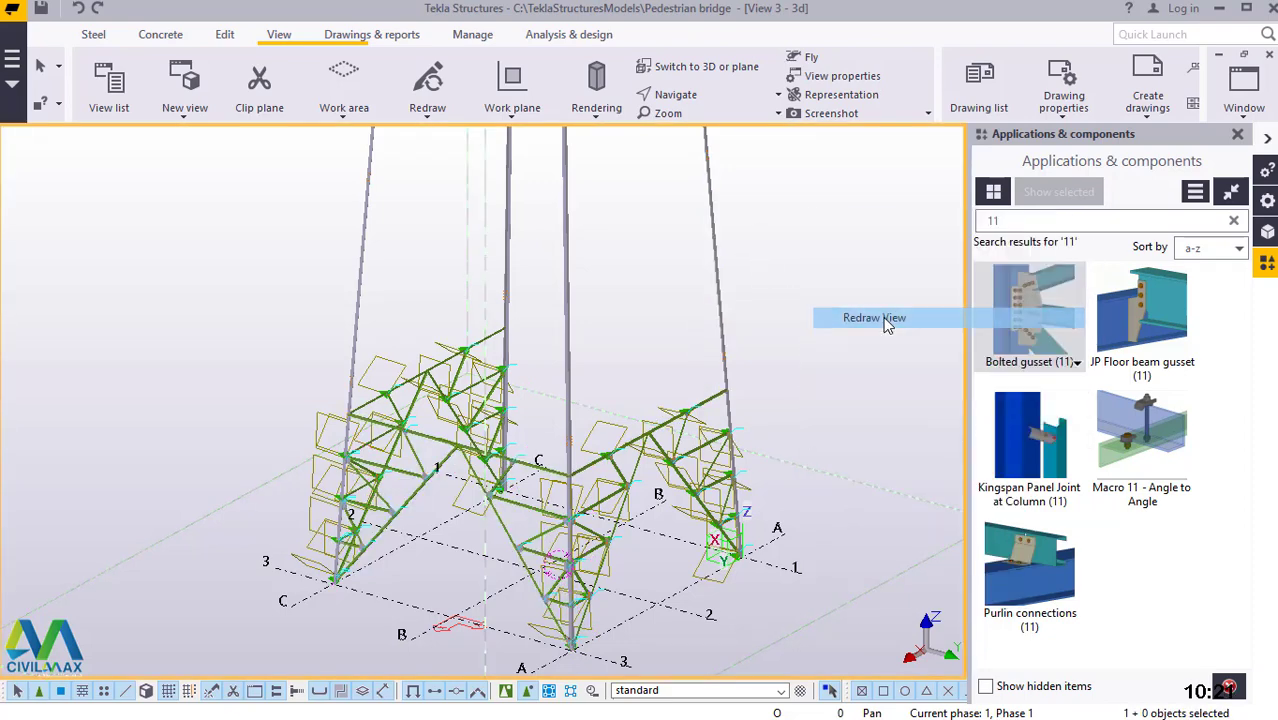
Face the tower's grid A side and select its mirrored bracing with a selection window
click(702, 93)
click(724, 162)
click(724, 444)
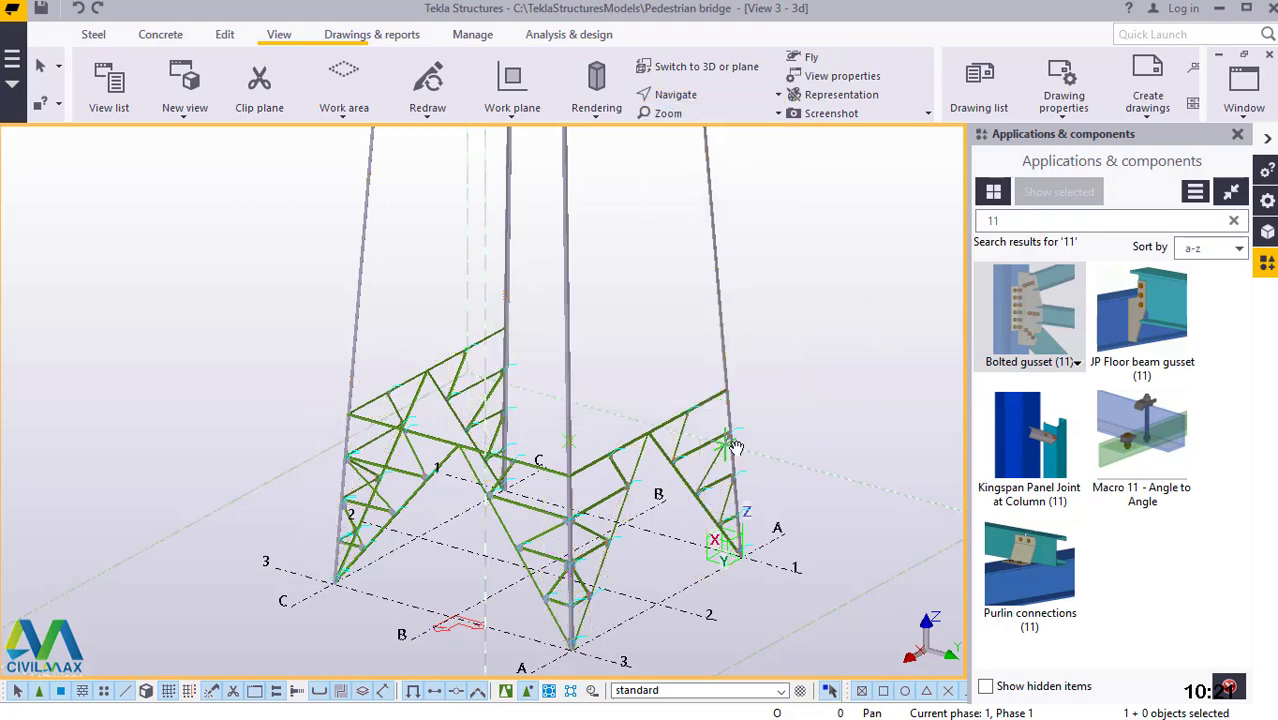
ctrl+middle_drag(700, 448, 532, 203)
scroll(645, 455, up, 3)
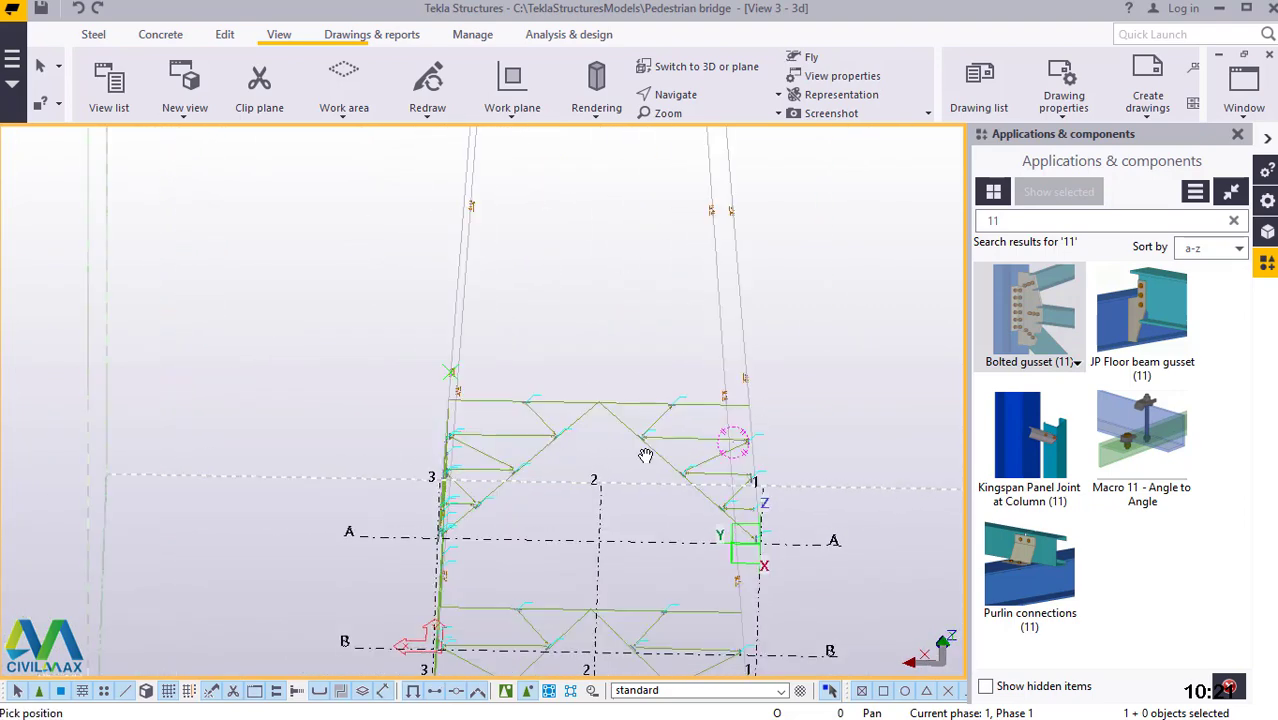
right_click(586, 262)
click(676, 362)
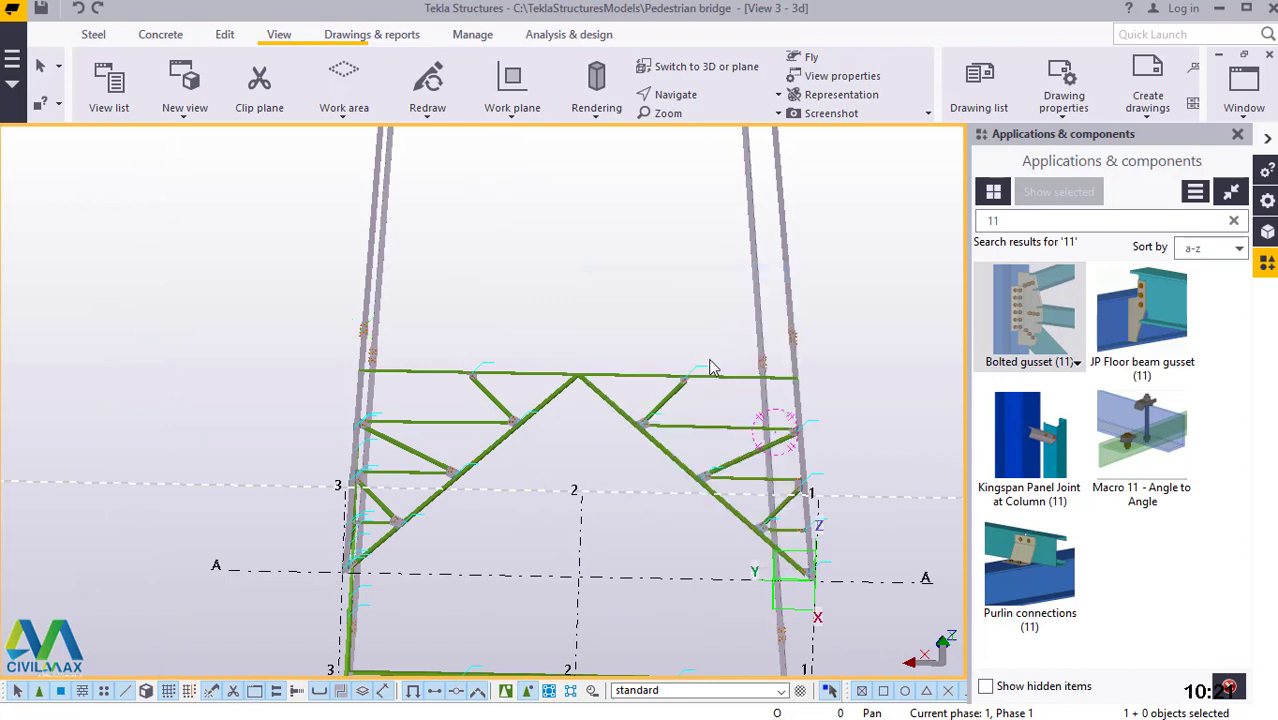
drag(726, 300, 397, 558)
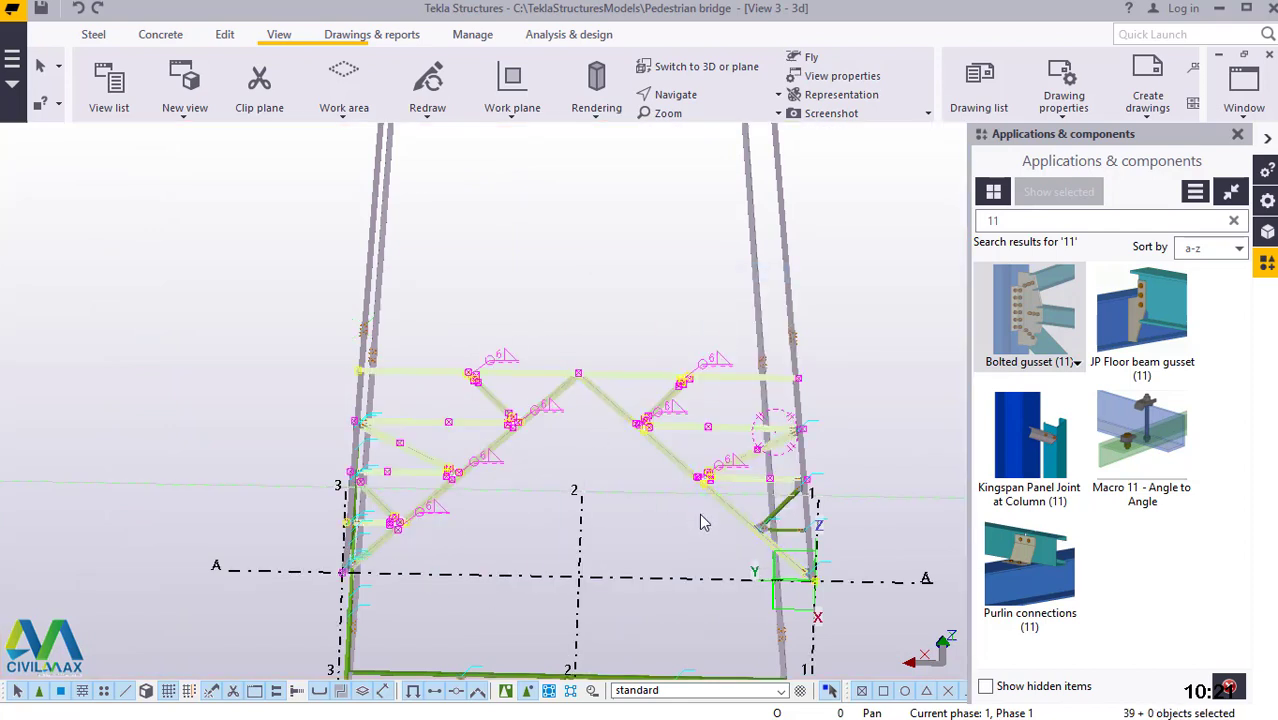
Add the two lowest braces beside the A-1 column to the selection and remove the grid from it
scroll(828, 570, up, 5)
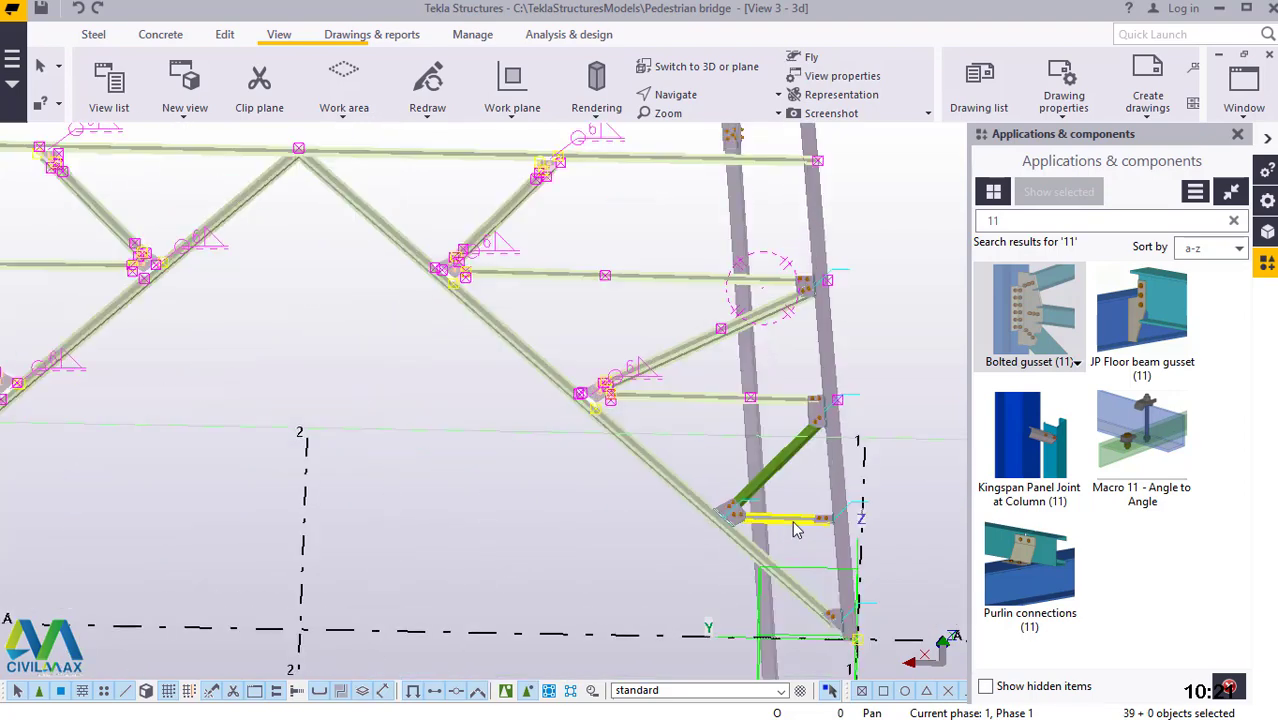
shift+click(789, 456)
shift+click(796, 451)
scroll(796, 451, down, 3)
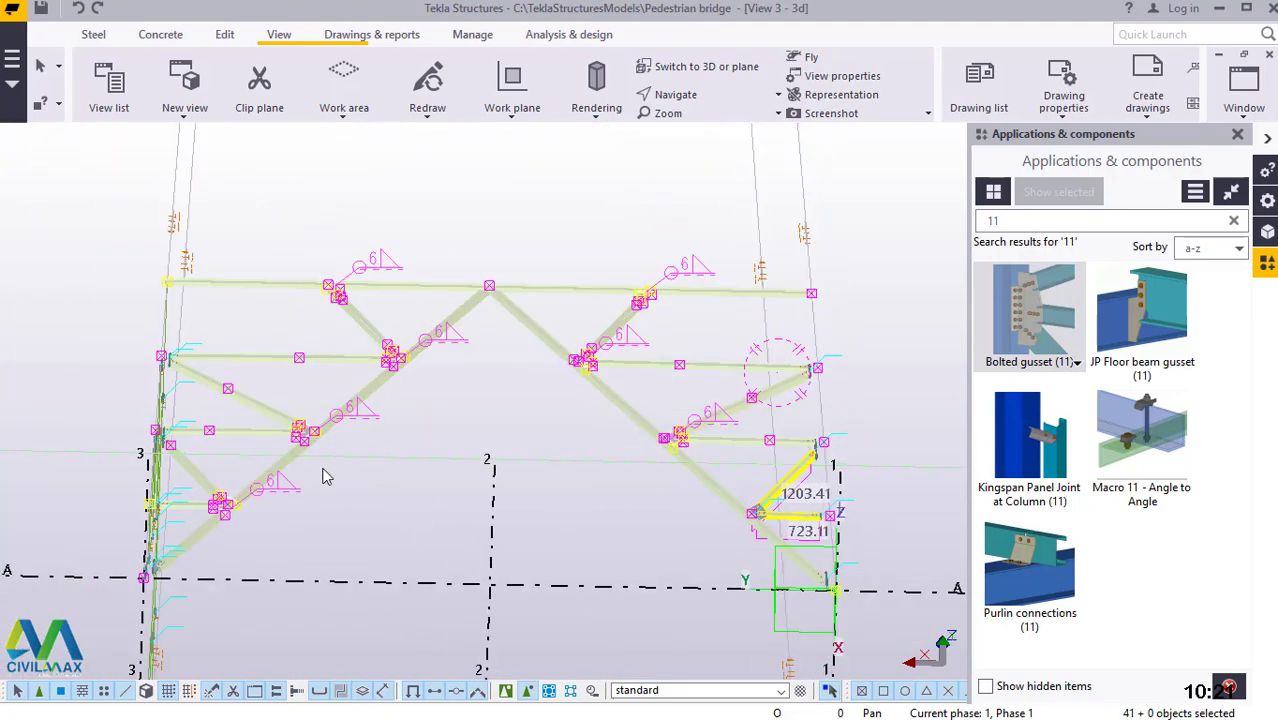
scroll(518, 585, down, 1)
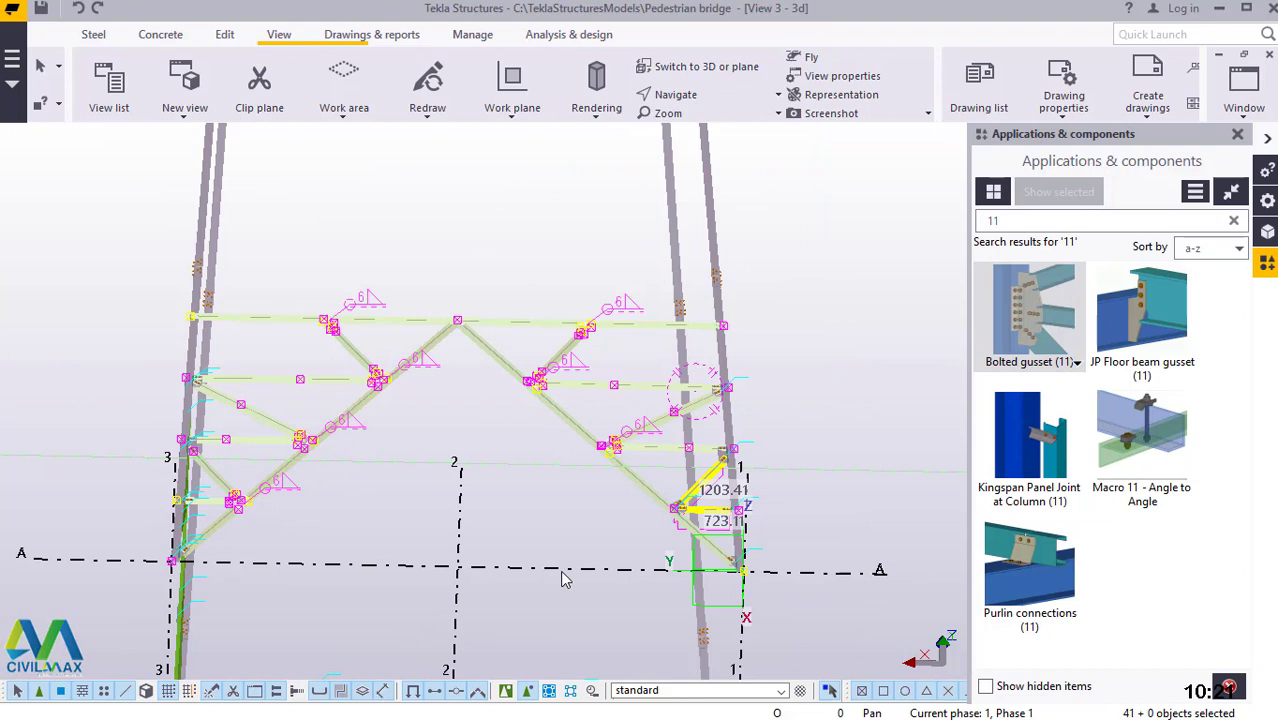
ctrl+click(563, 573)
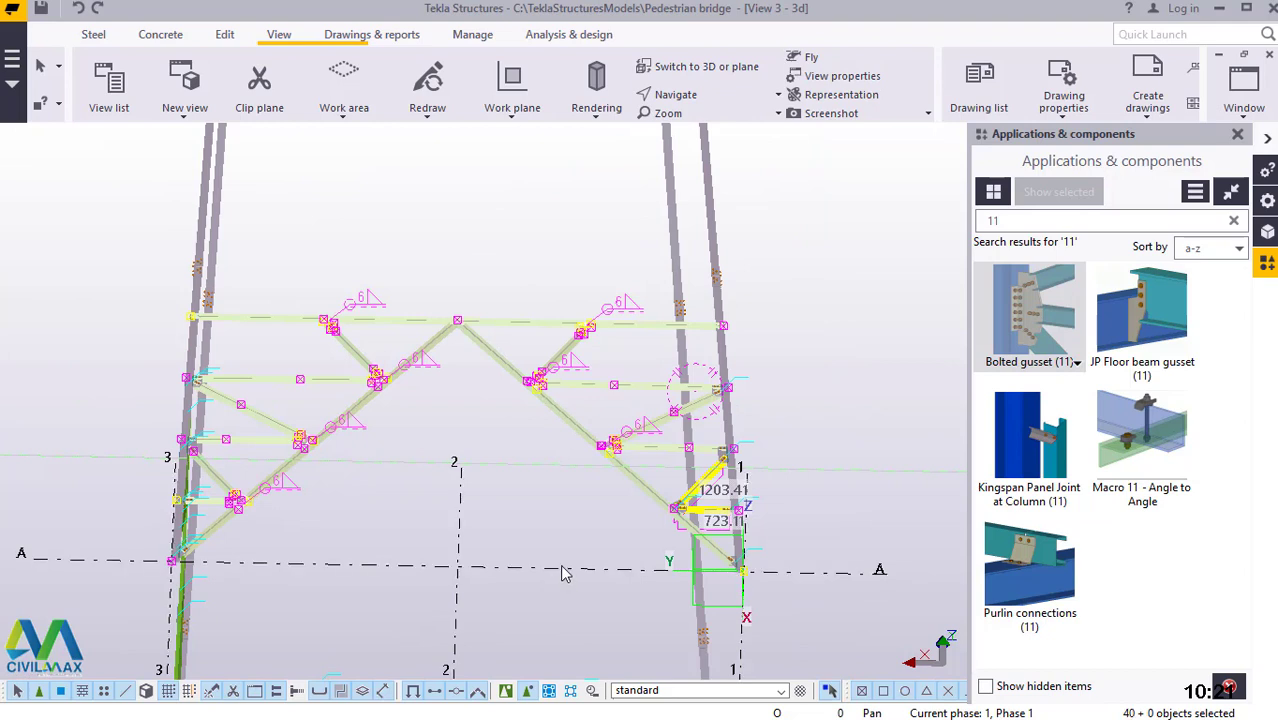
Start a mirrored copy of the selected grid A bracing with the A-1 column in close view
click(725, 95)
click(728, 125)
drag(671, 318, 672, 367)
drag(676, 434, 876, 305)
scroll(860, 295, up, 6)
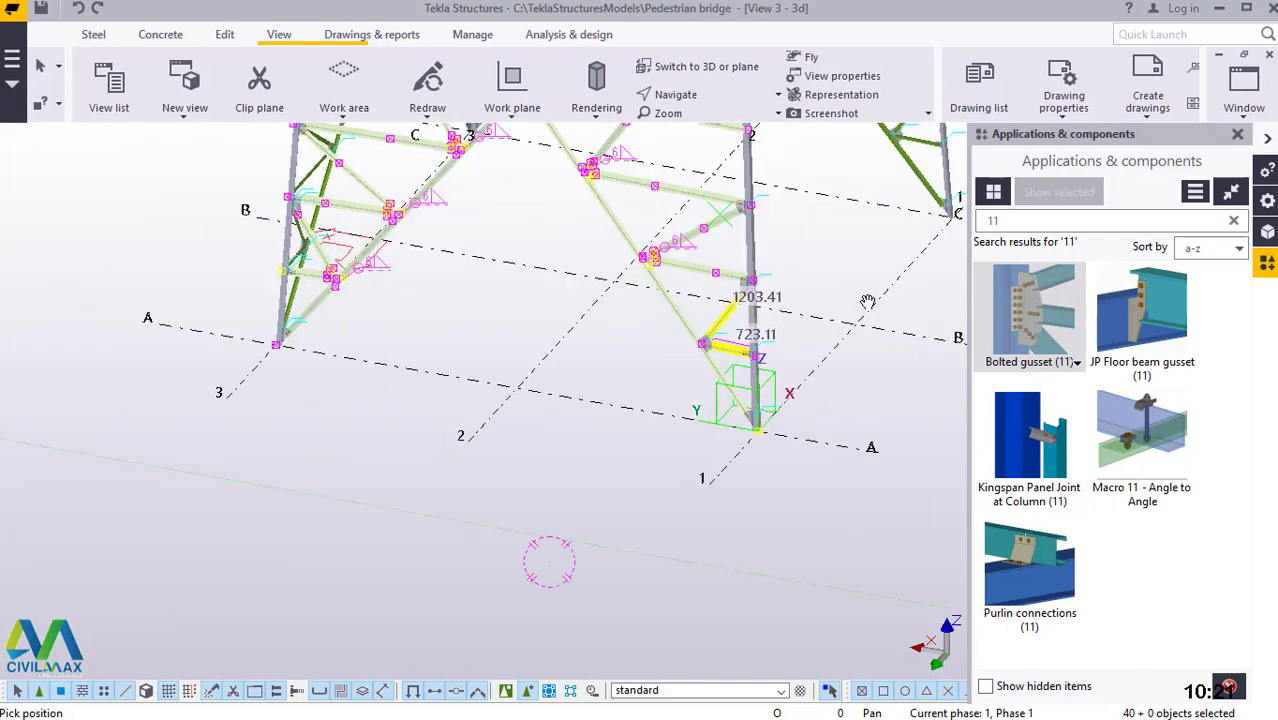
right_click(762, 202)
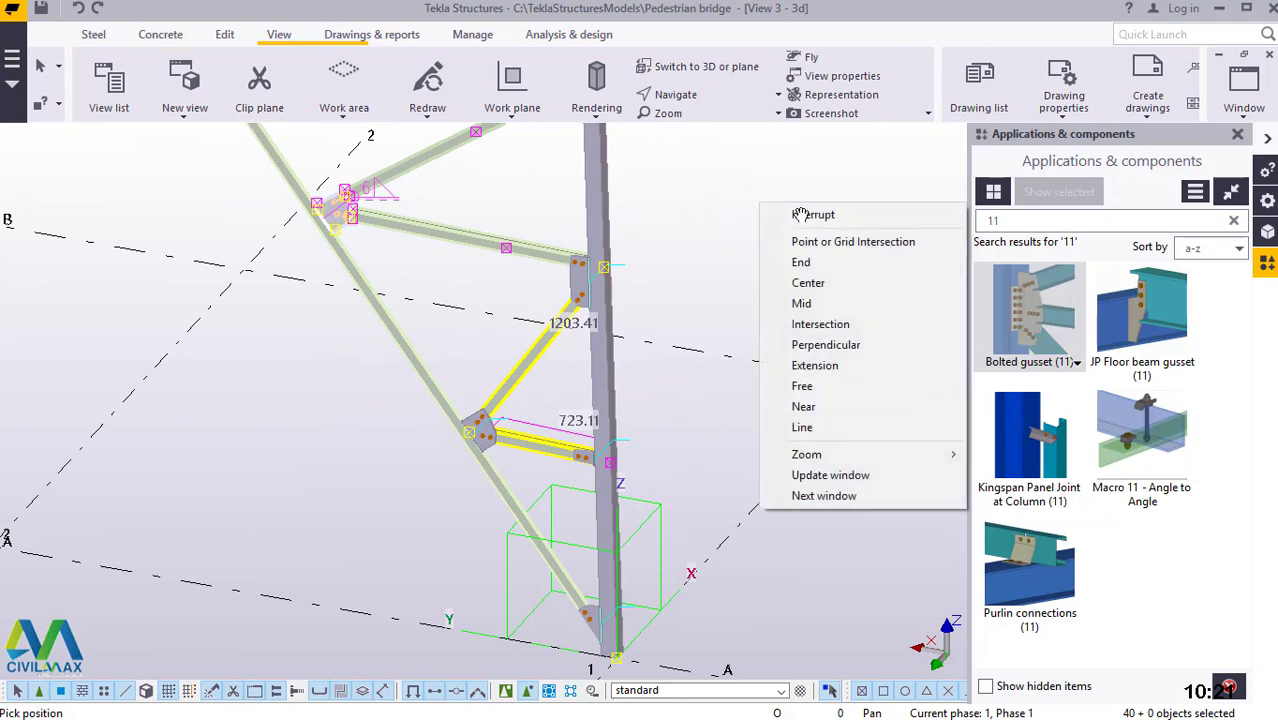
click(788, 208)
right_click(736, 175)
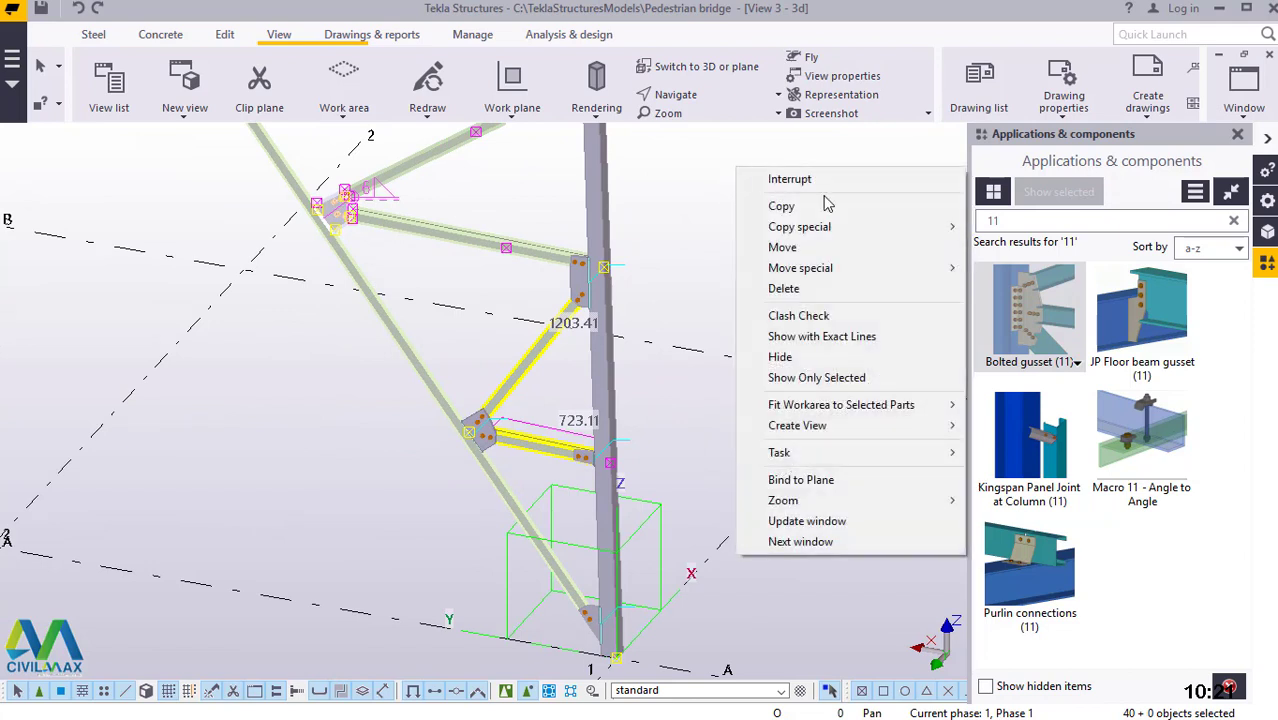
mouse_move(950, 237)
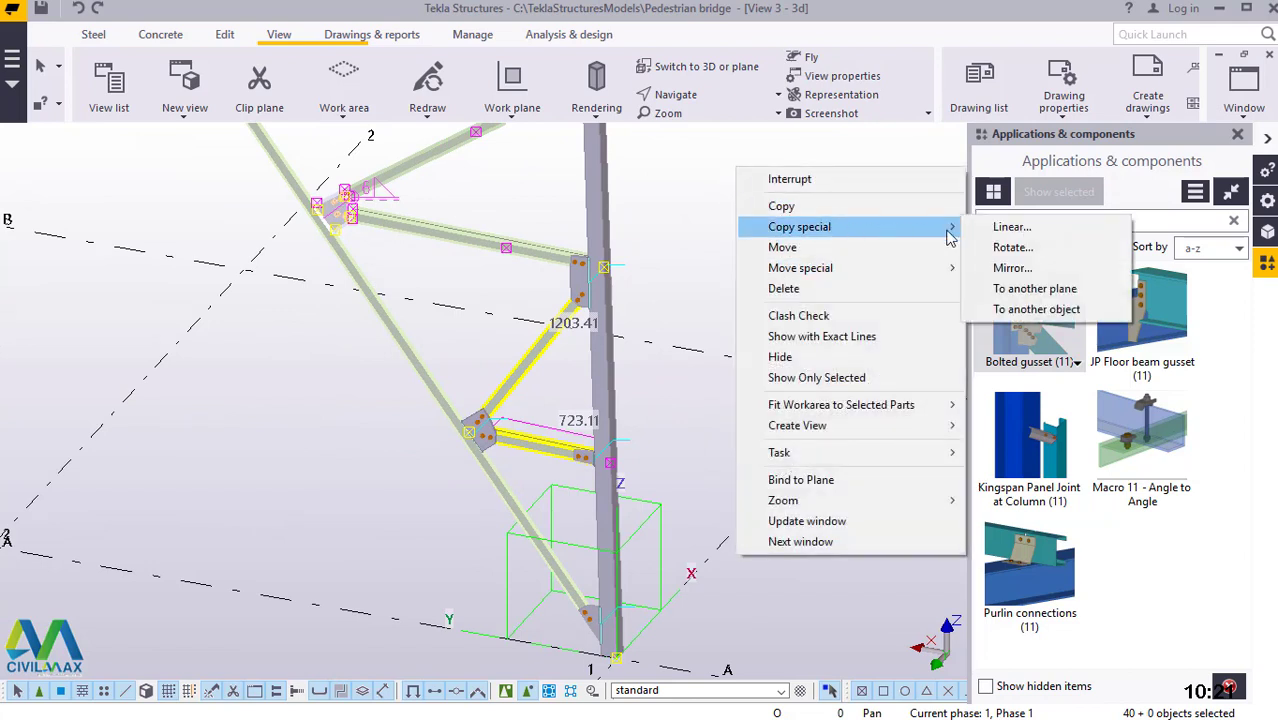
click(1012, 268)
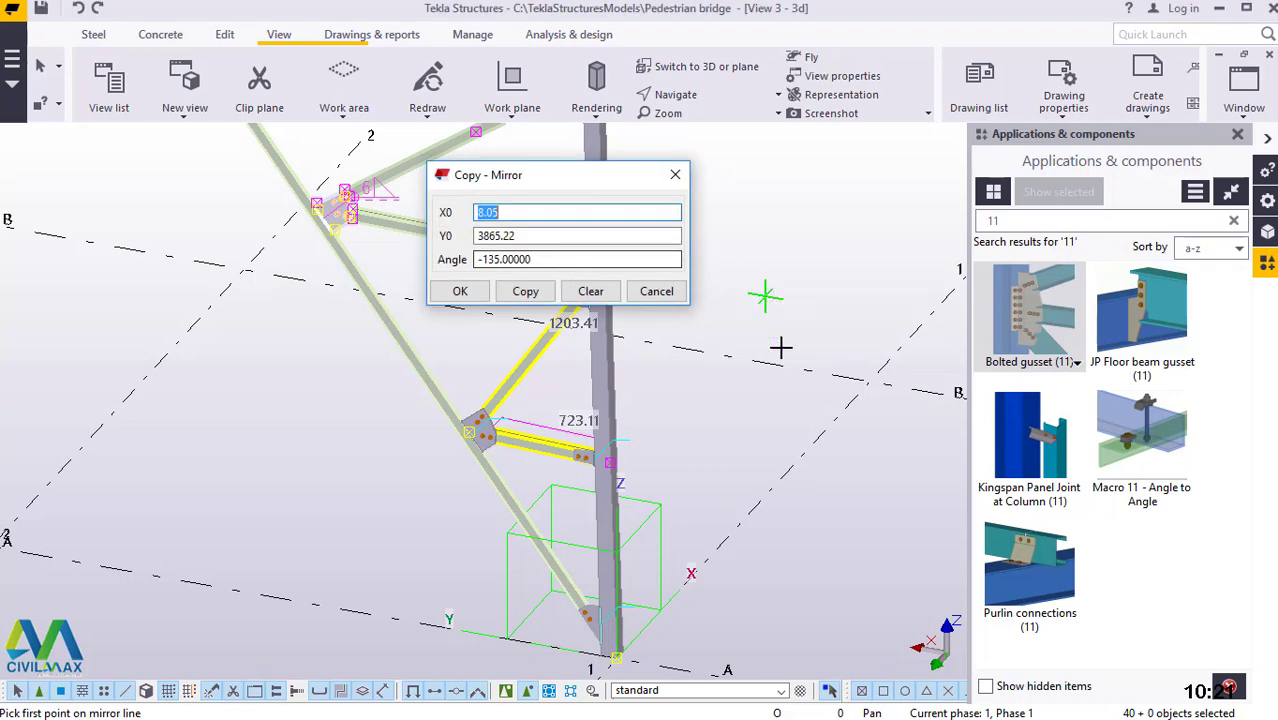
Pick the outer bottom corner of the A-1 column as the first point of the mirror line
scroll(766, 292, down, 2)
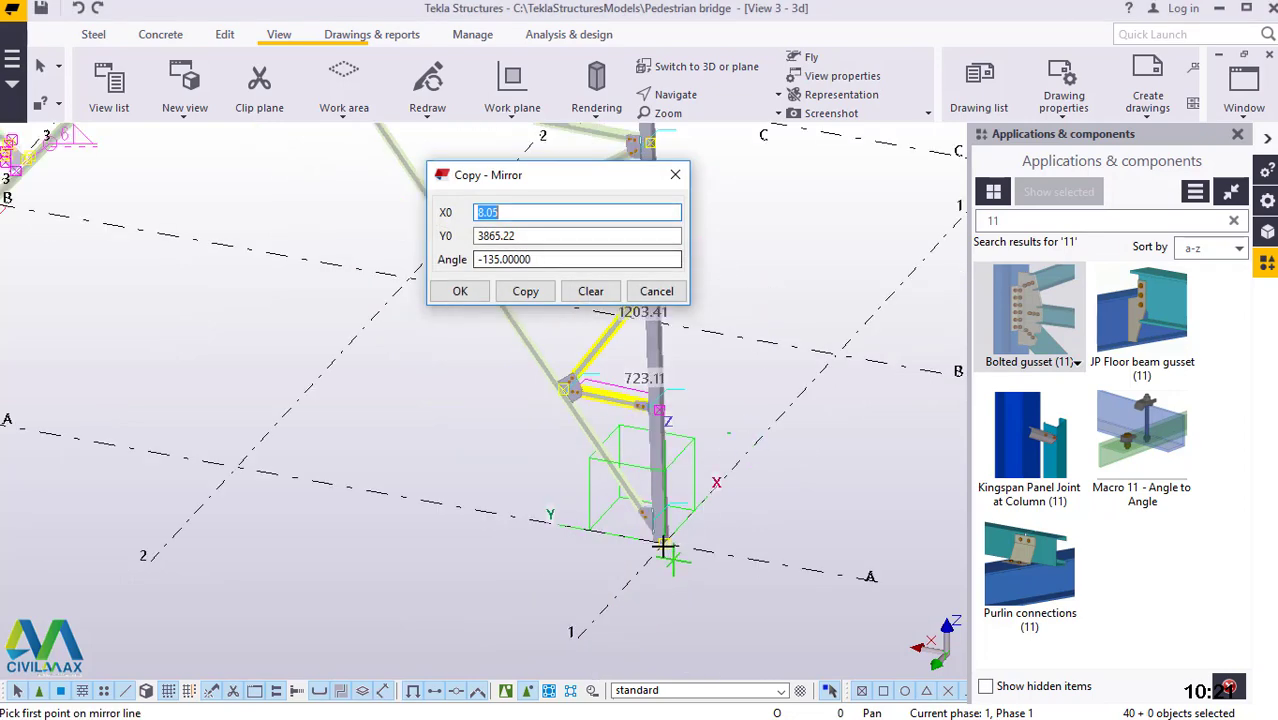
scroll(663, 545, up, 3)
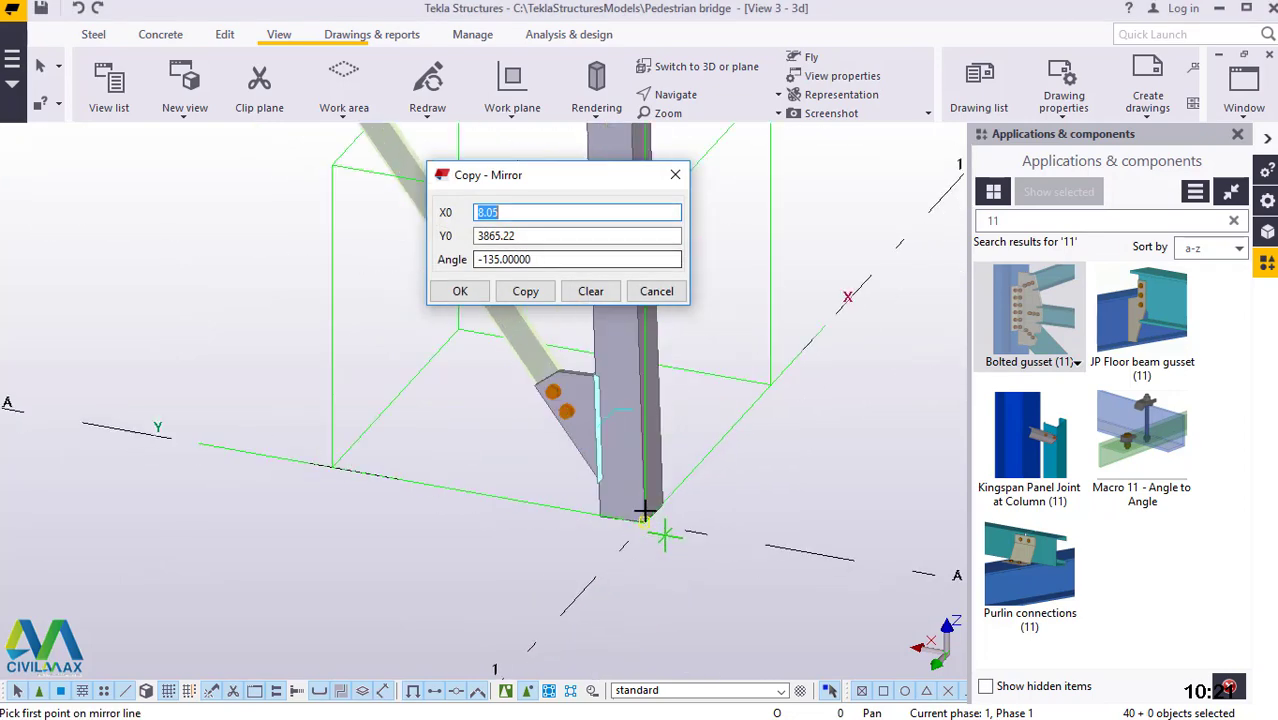
scroll(645, 513, up, 2)
scroll(637, 512, up, 2)
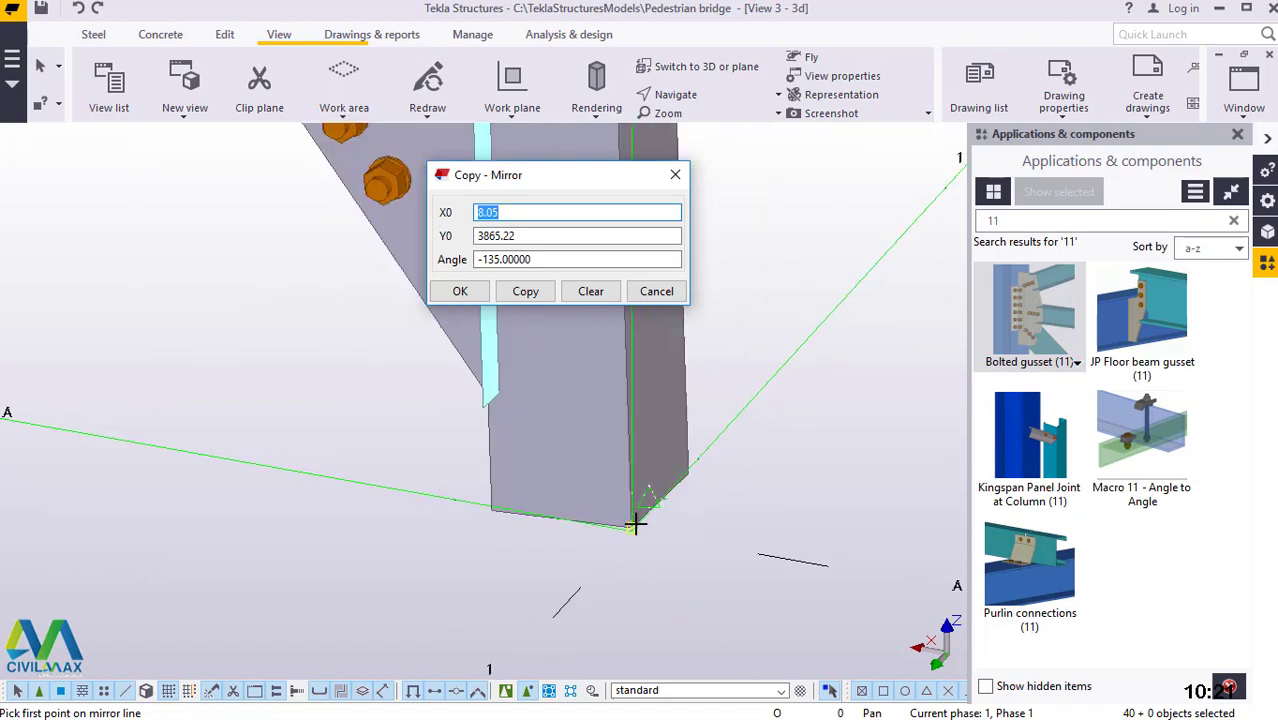
scroll(636, 521, up, 2)
scroll(600, 600, up, 2)
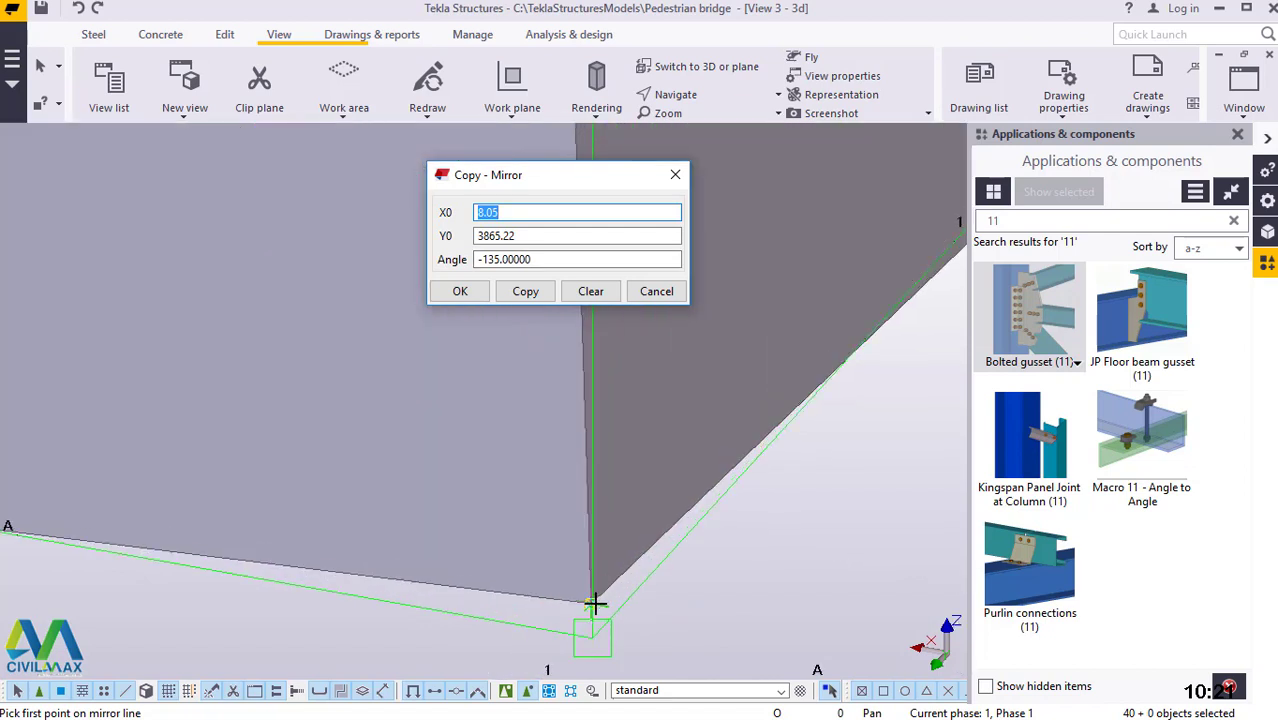
scroll(593, 604, up, 2)
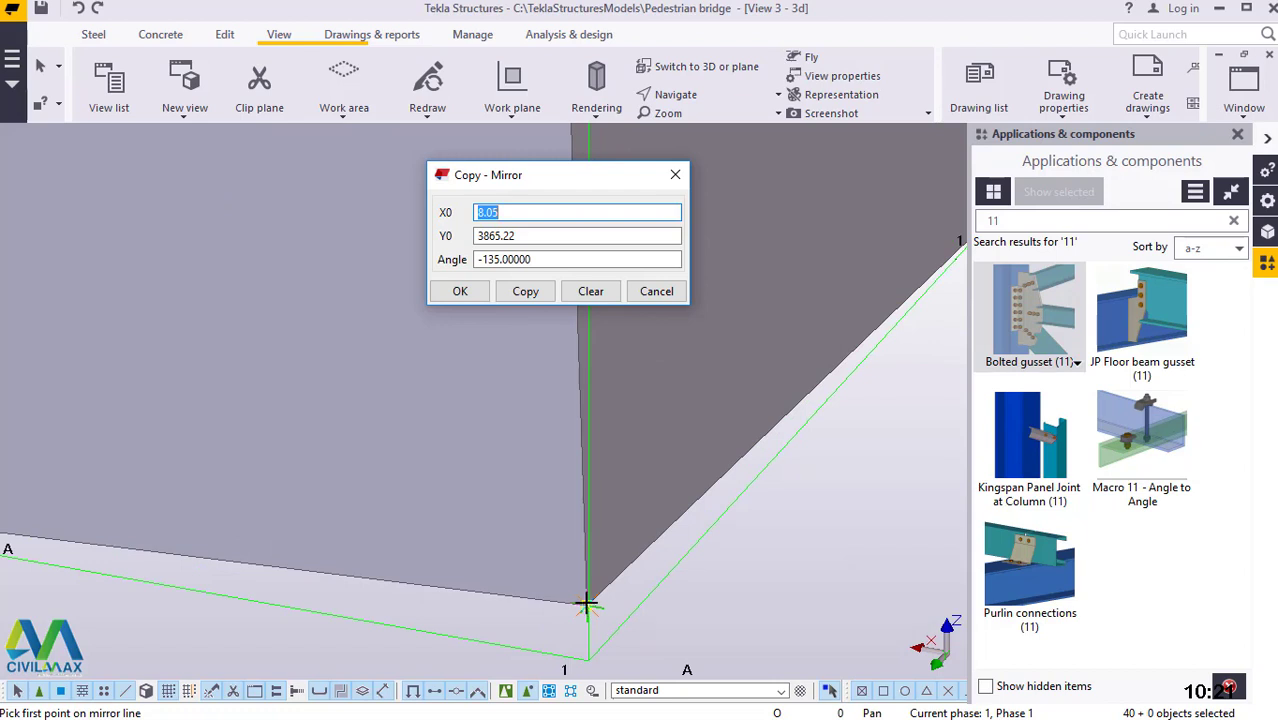
click(587, 604)
Set the mirror line's second point at the outer corner of the A-1 column inside its bolted splice above the bracing
scroll(765, 642, down, 3)
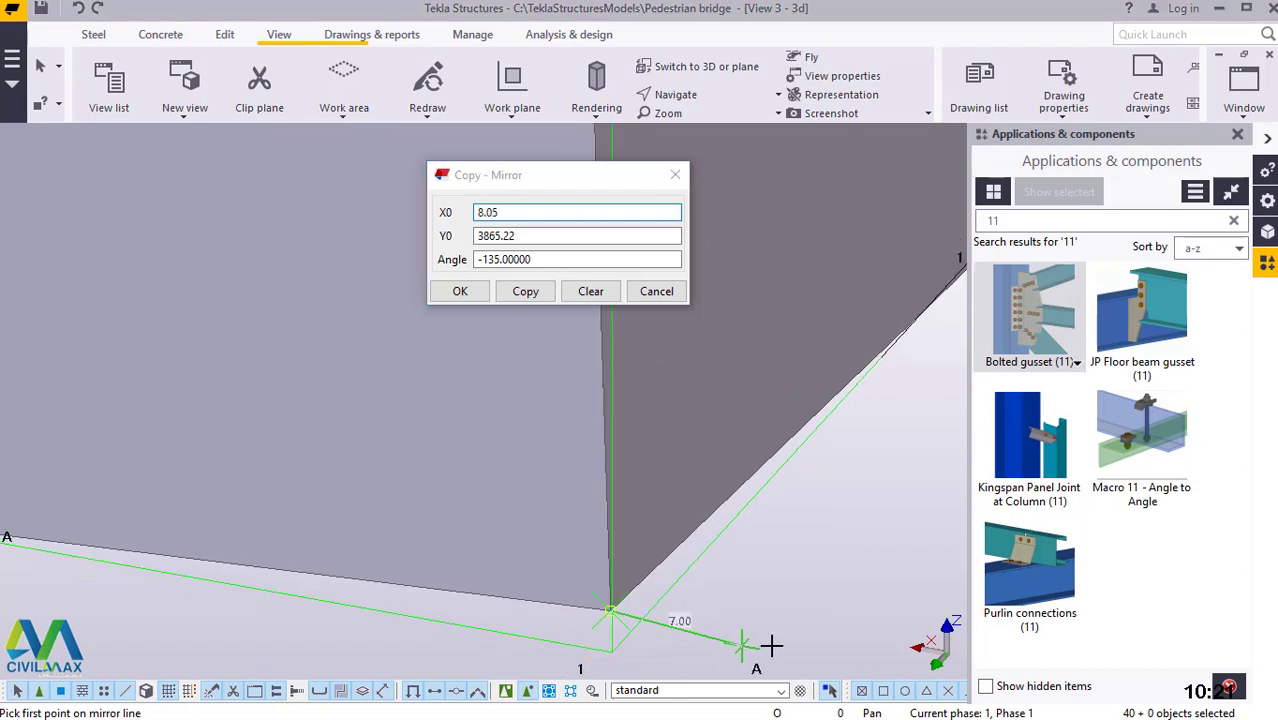
scroll(778, 645, down, 2)
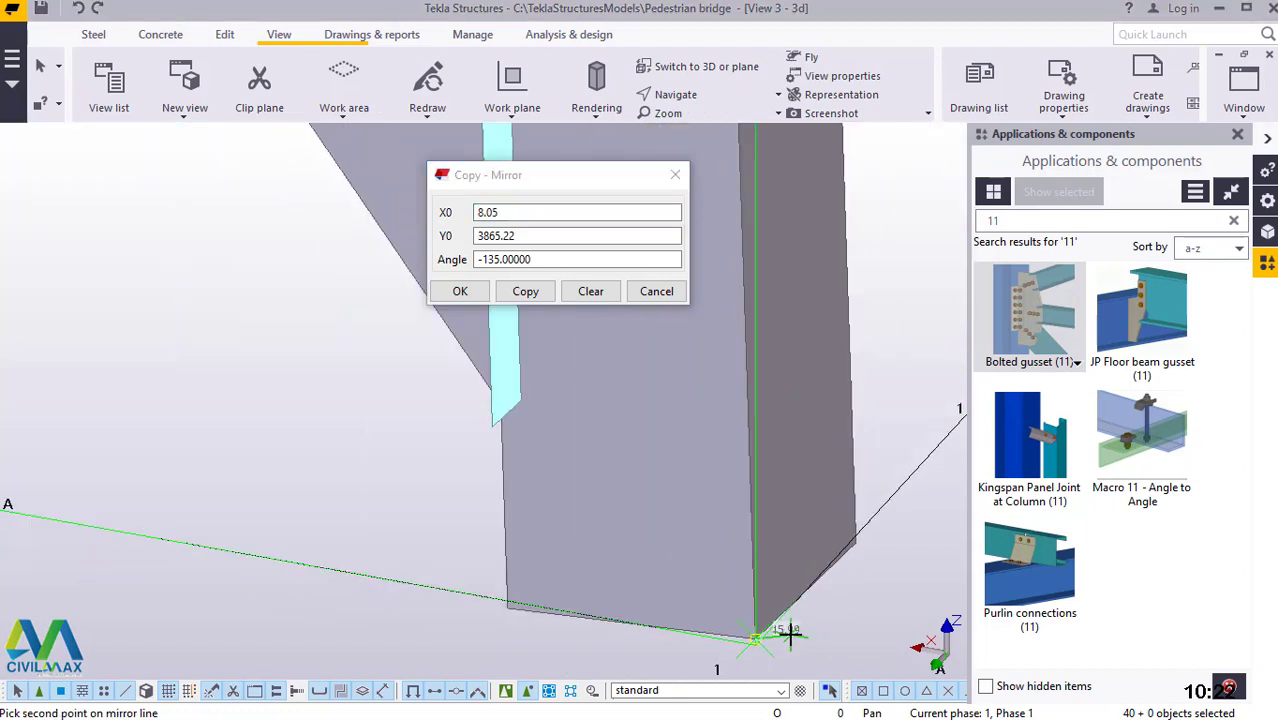
scroll(785, 633, down, 3)
scroll(790, 625, down, 6)
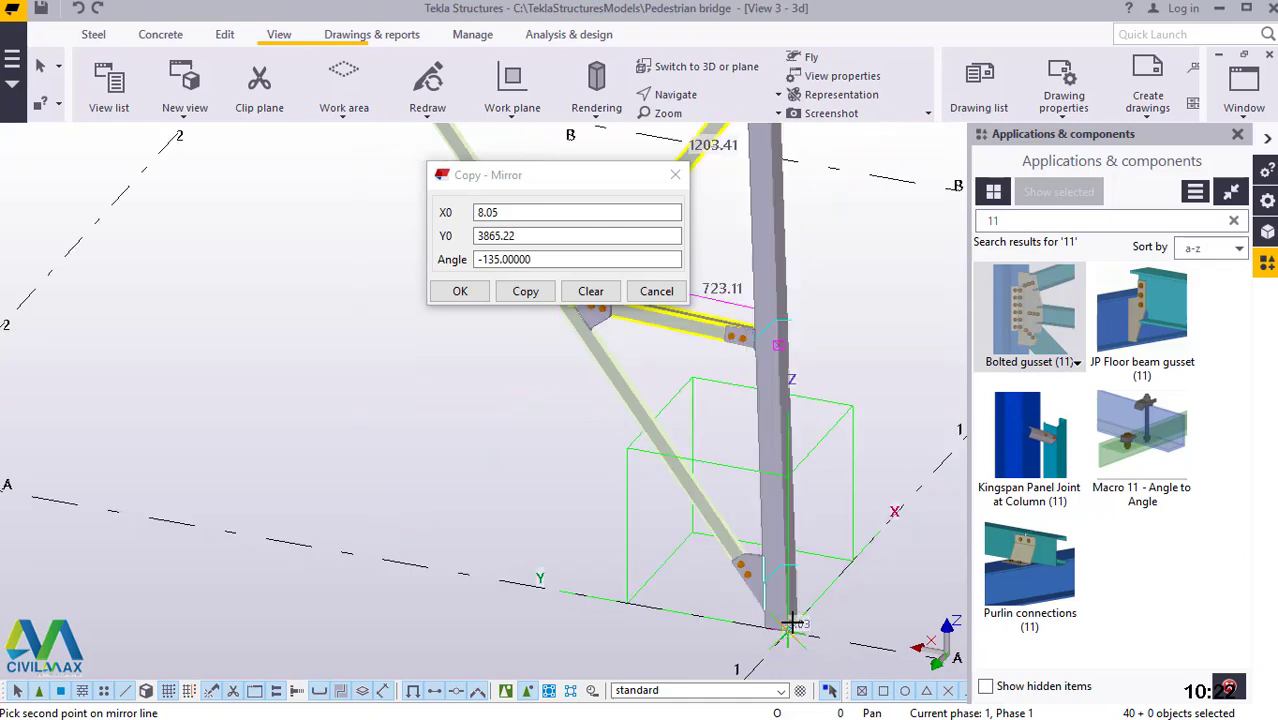
scroll(790, 625, down, 2)
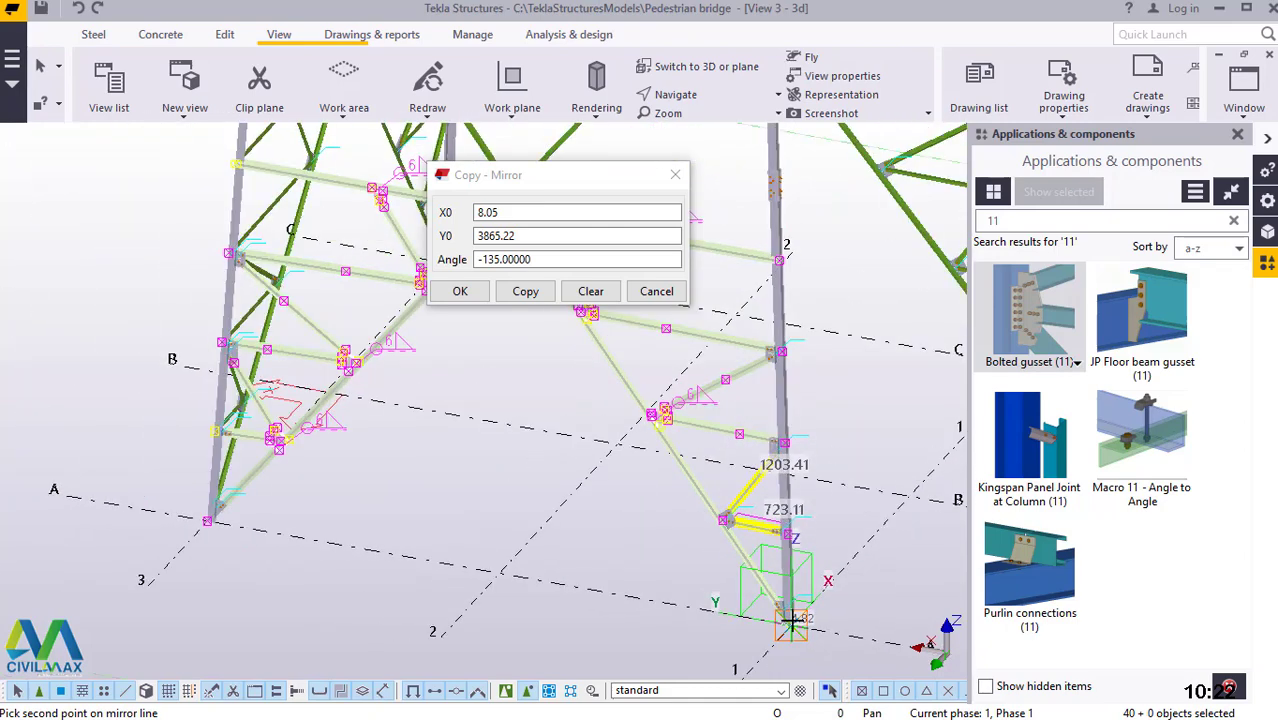
scroll(785, 175, up, 3)
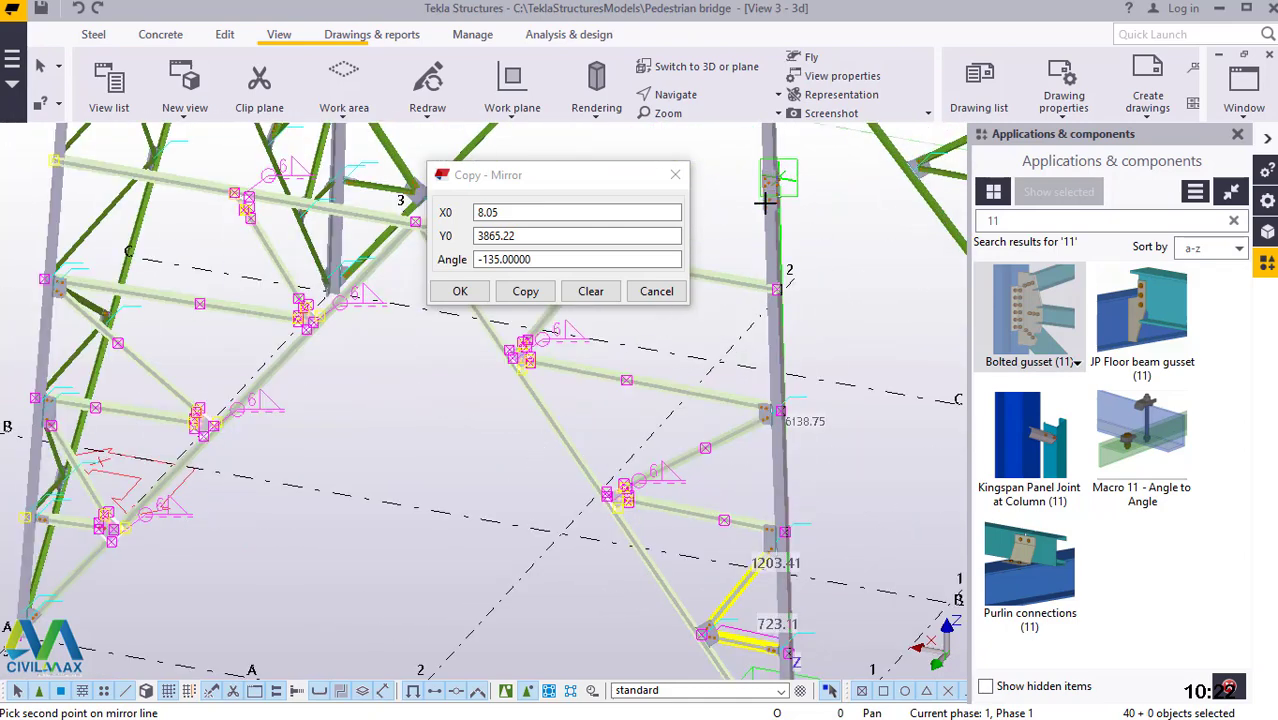
scroll(765, 190, up, 5)
scroll(745, 195, up, 5)
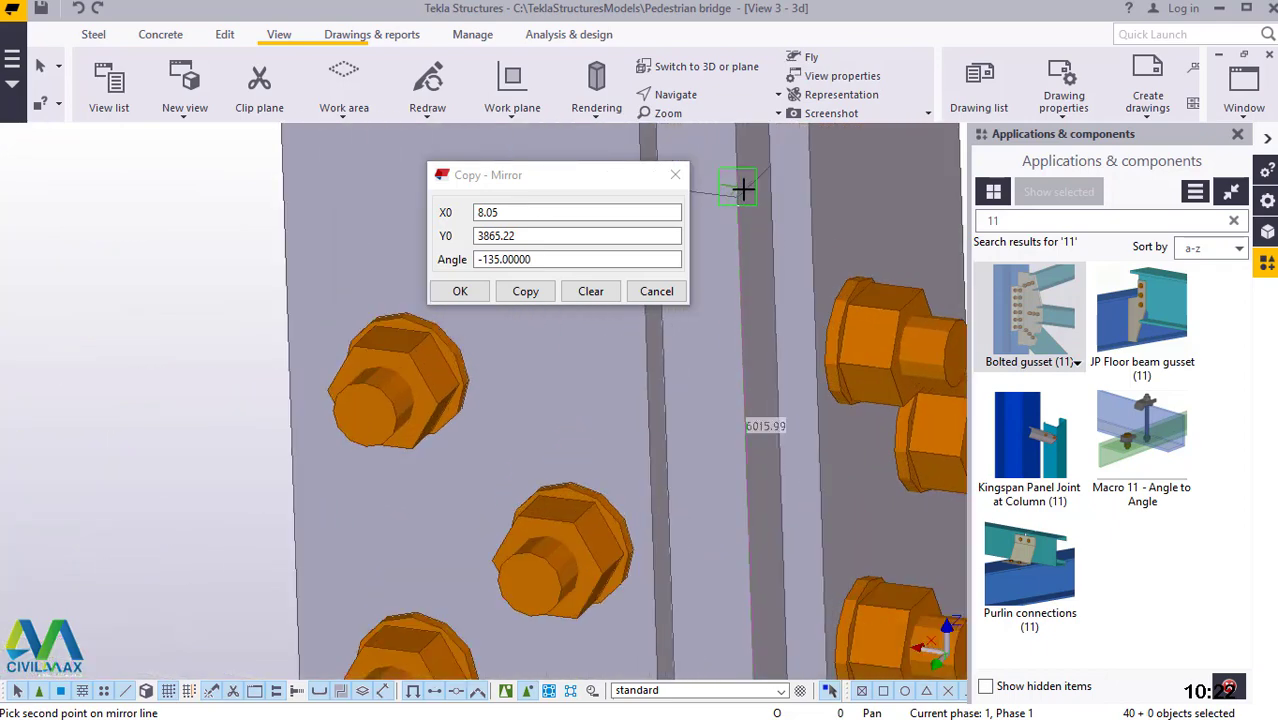
scroll(740, 195, up, 2)
click(734, 200)
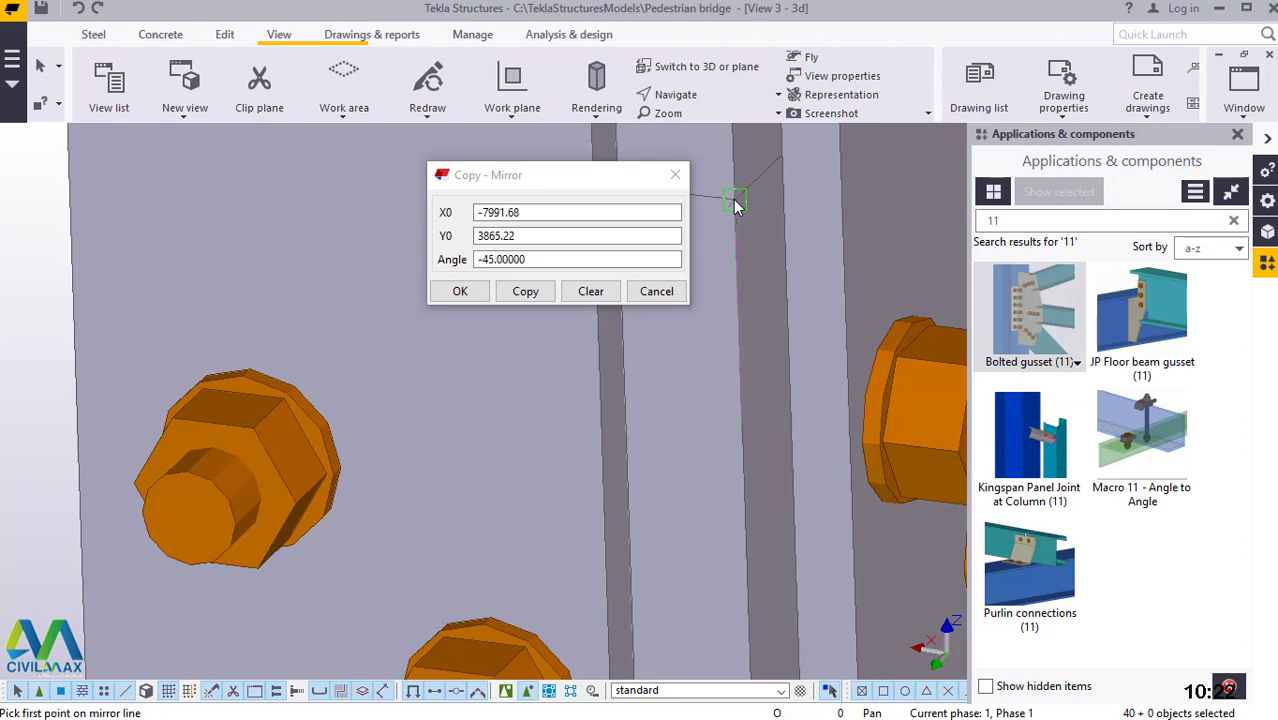
Create the mirrored bracing on the grid 1 face and end the mirror command
click(524, 291)
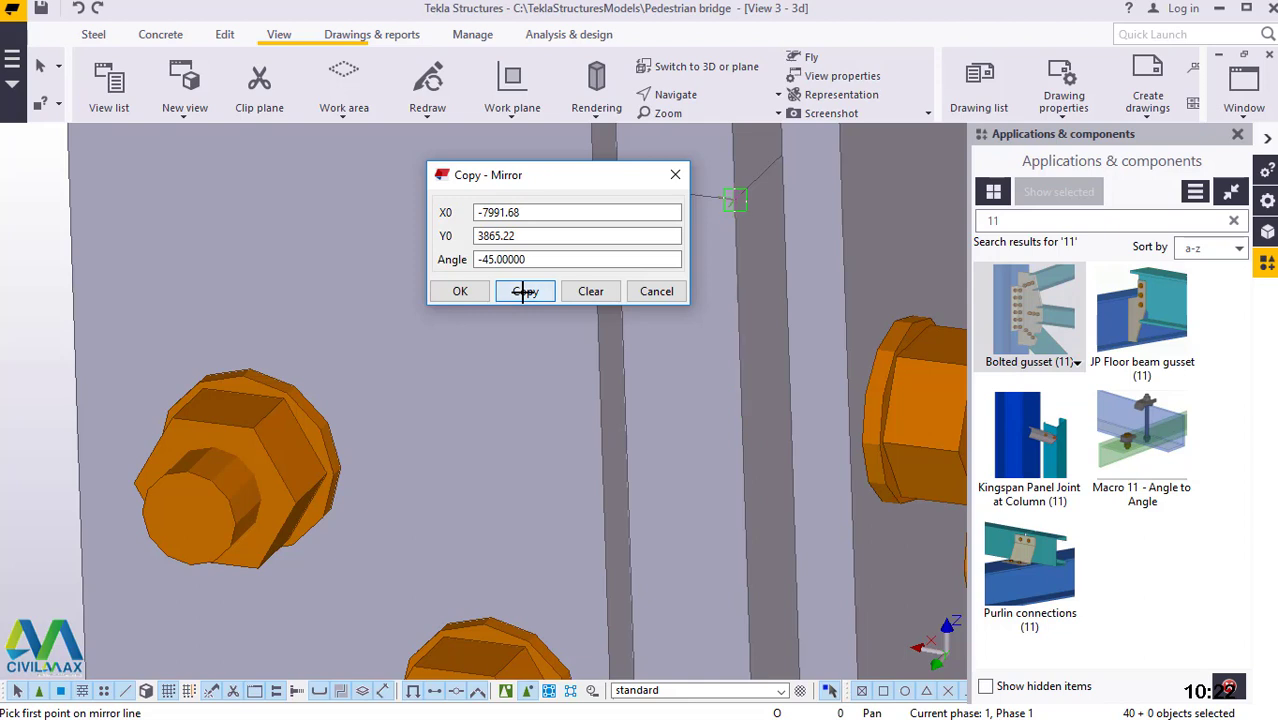
click(462, 292)
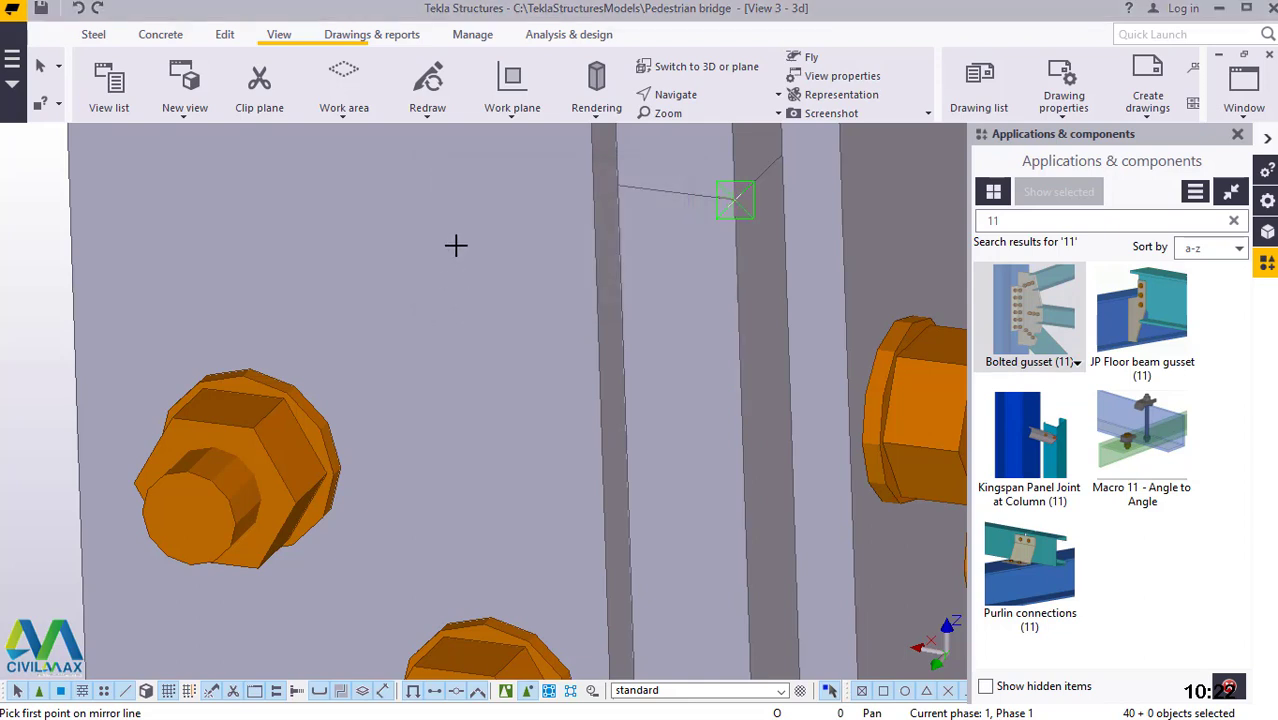
right_click(454, 245)
click(531, 266)
Deselect the copied bracing and redraw the 3D view showing all four faces of the tower base
scroll(530, 266, down, 10)
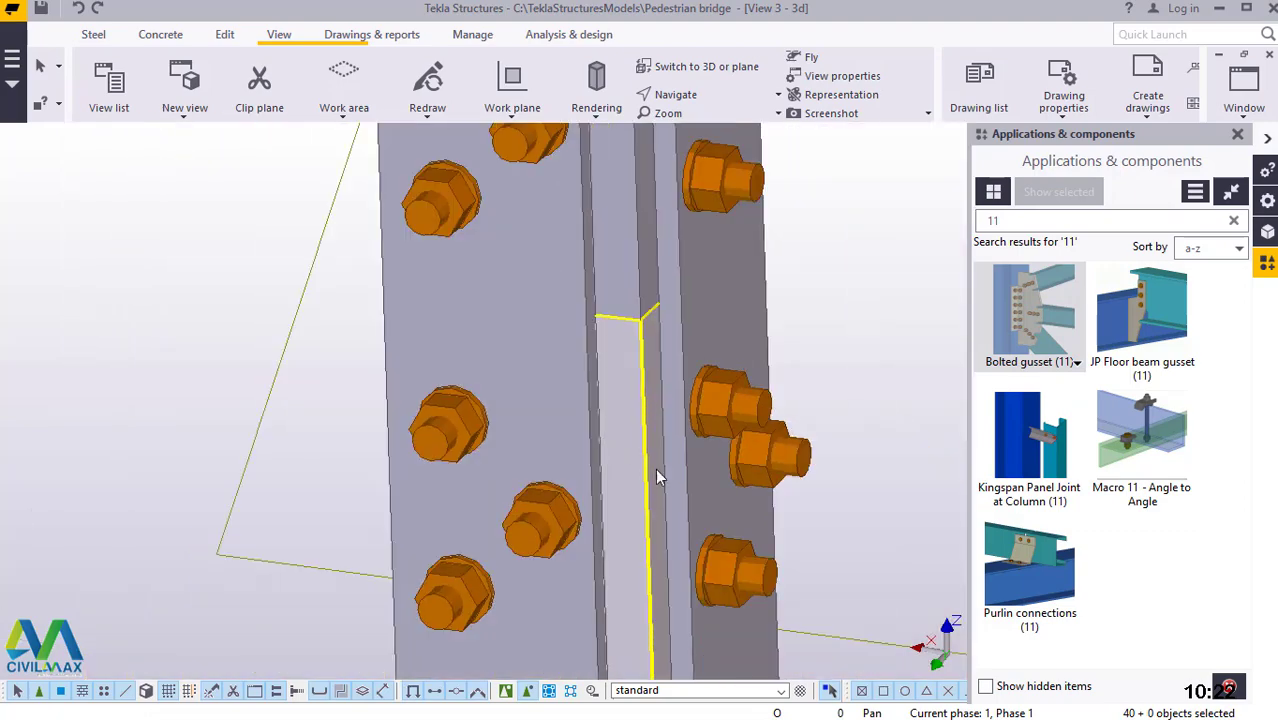
scroll(680, 470, down, 6)
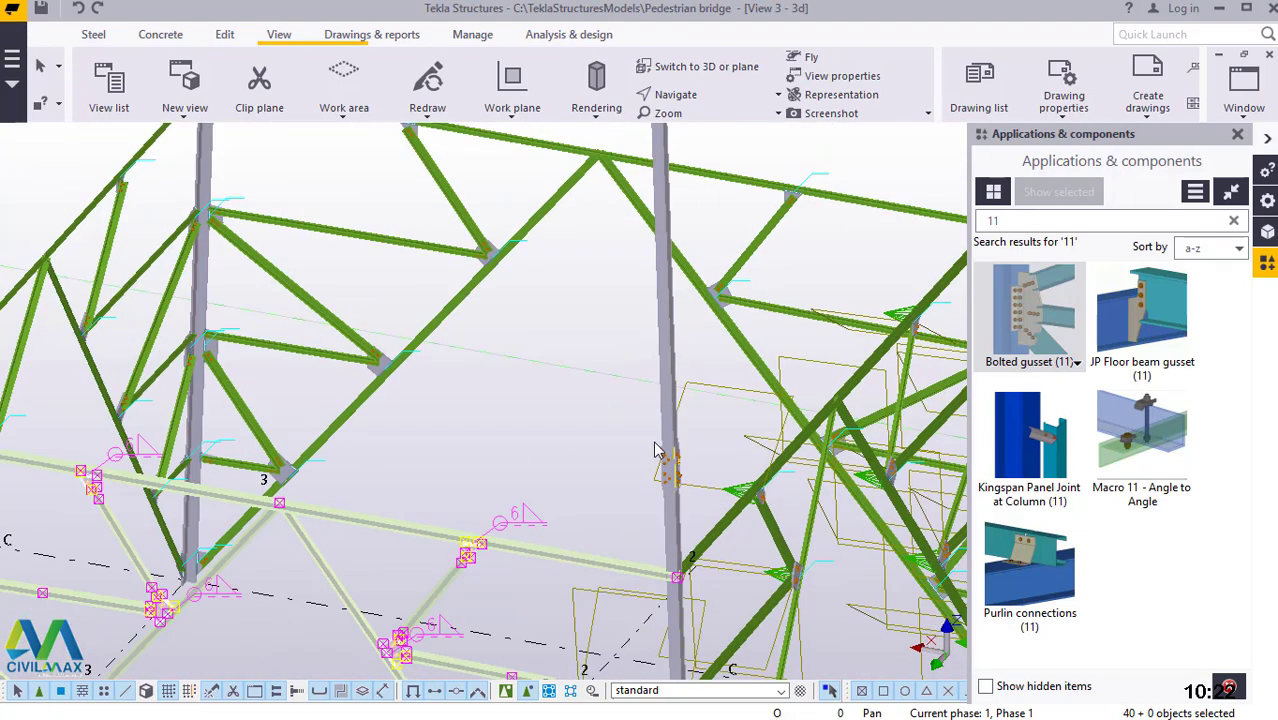
scroll(646, 437, down, 4)
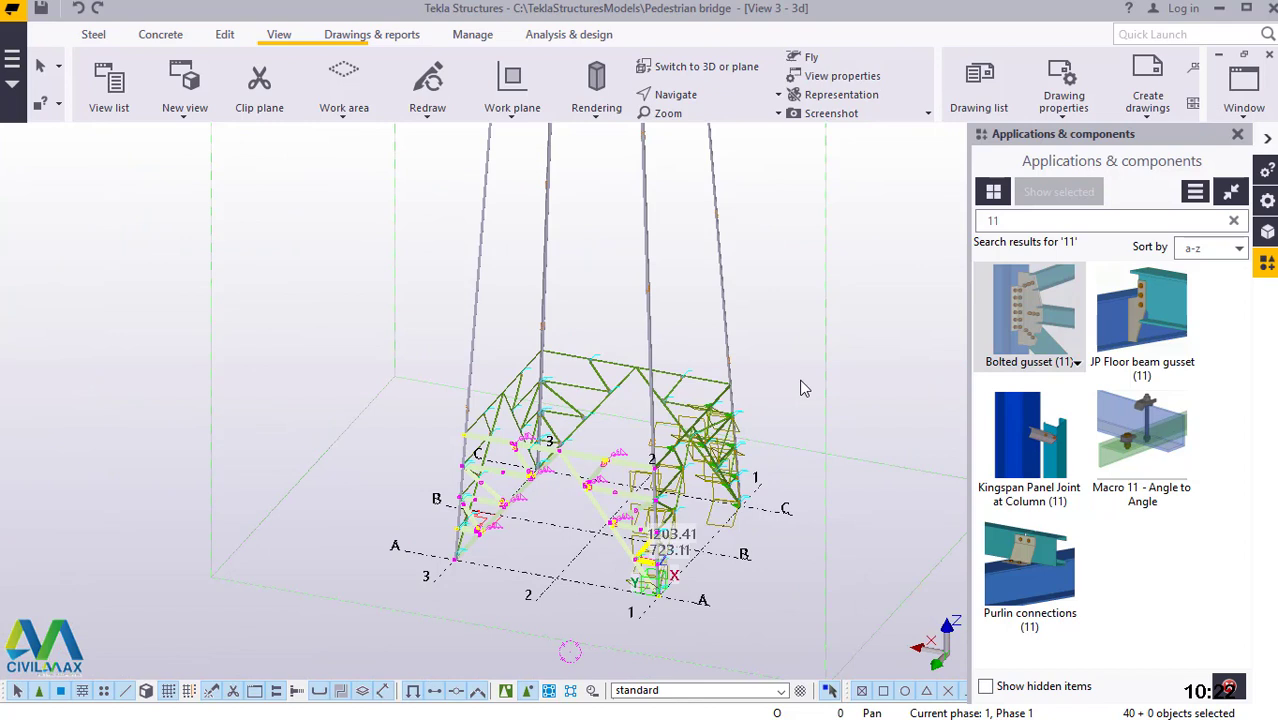
click(777, 239)
right_click(777, 239)
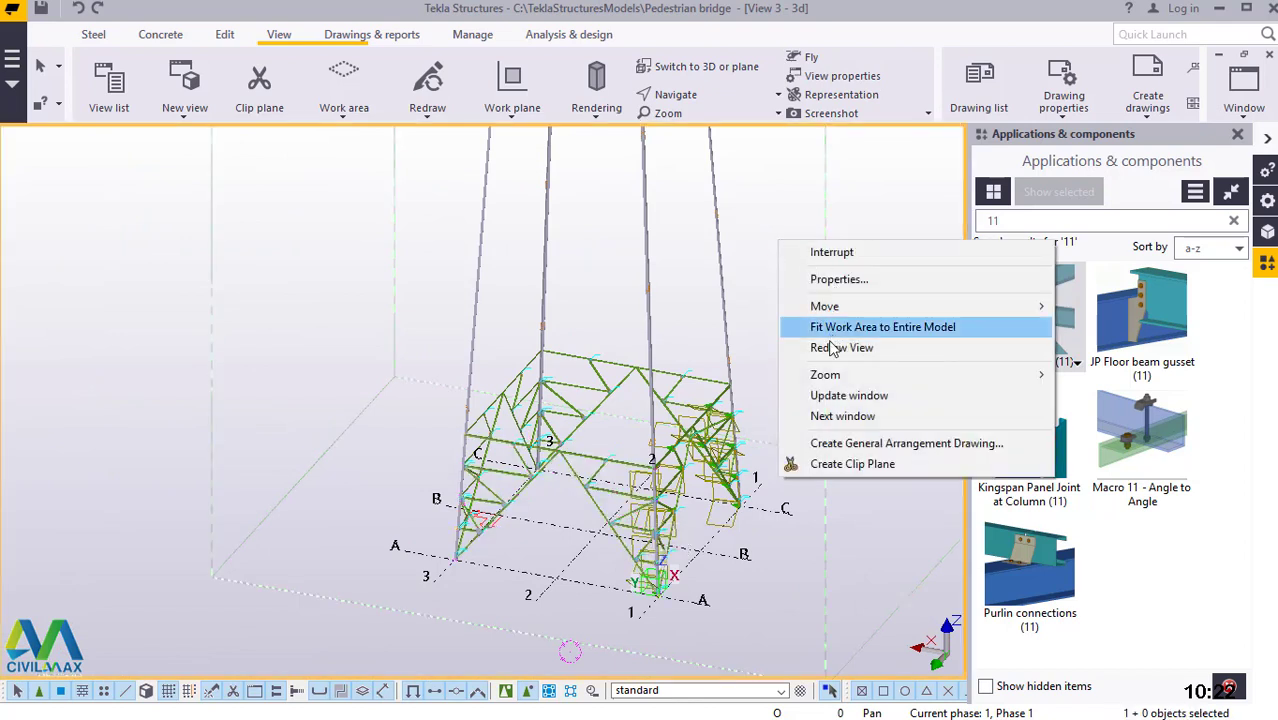
click(830, 348)
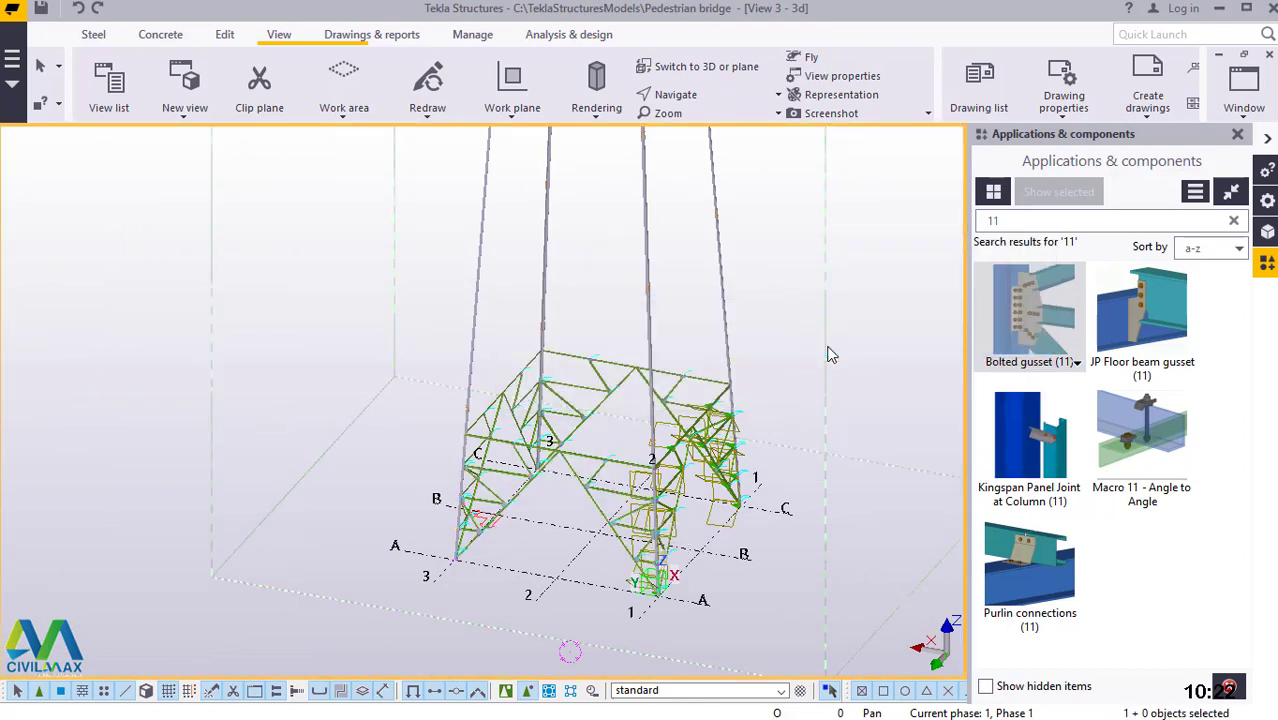
Search the component catalog for "bas" and open the settings of Base plate (1053) for the A-1 column foot
scroll(655, 597, up, 2)
scroll(663, 626, up, 8)
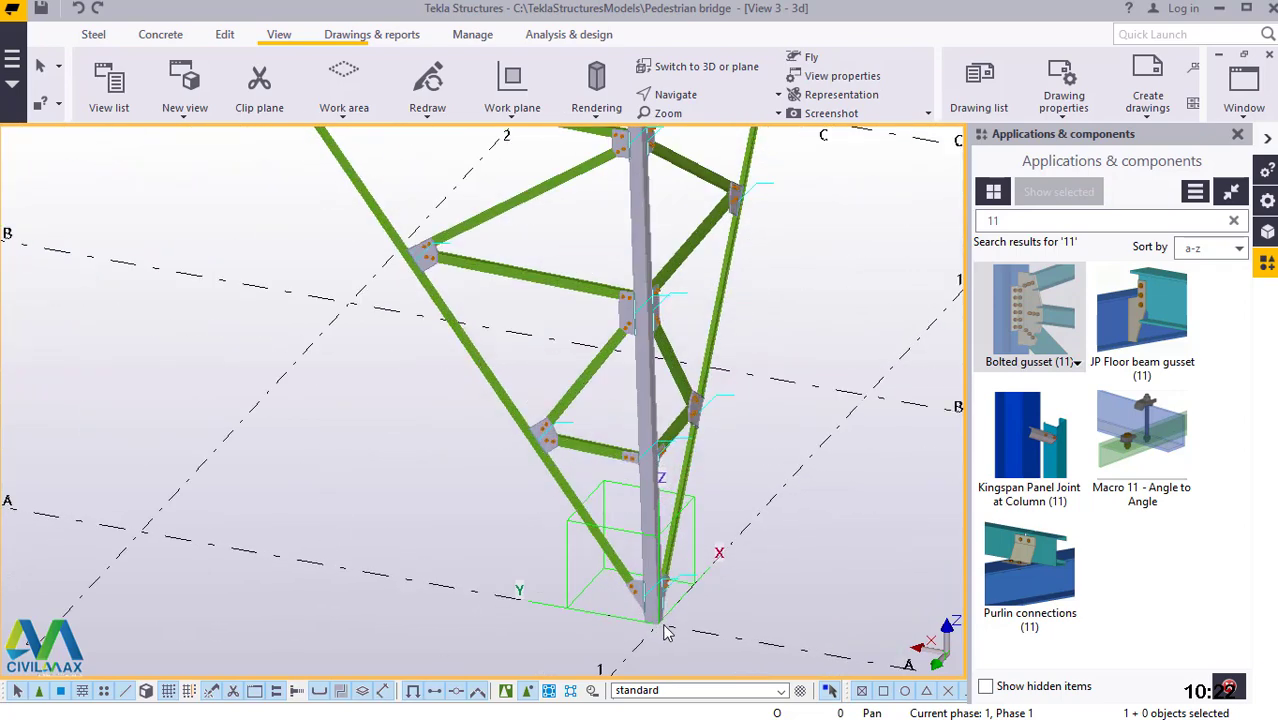
scroll(655, 630, up, 6)
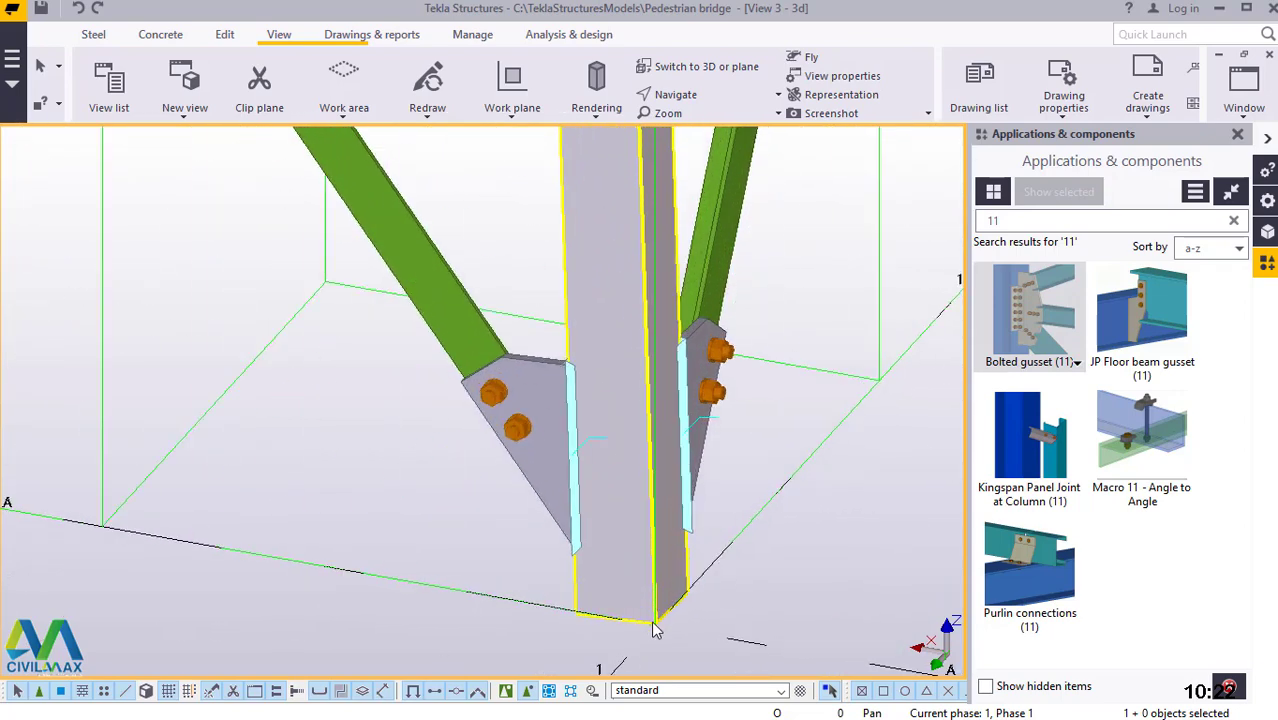
drag(1012, 226, 976, 230)
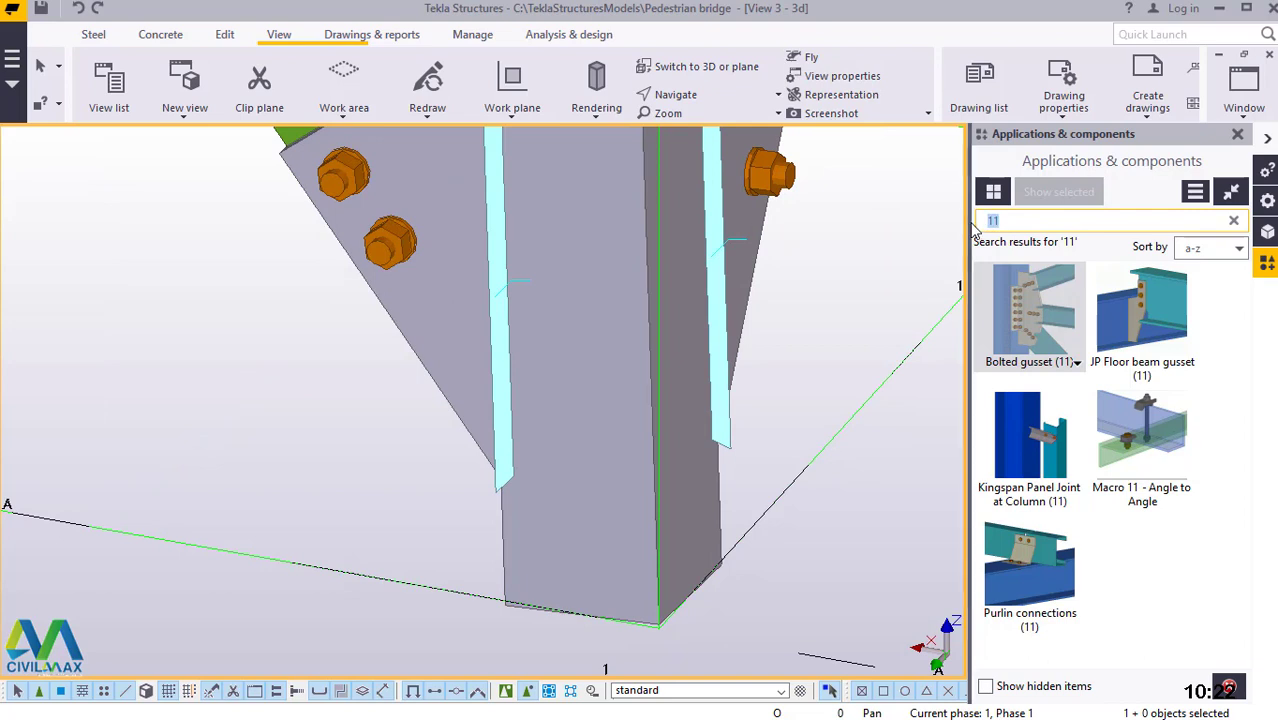
text(b)
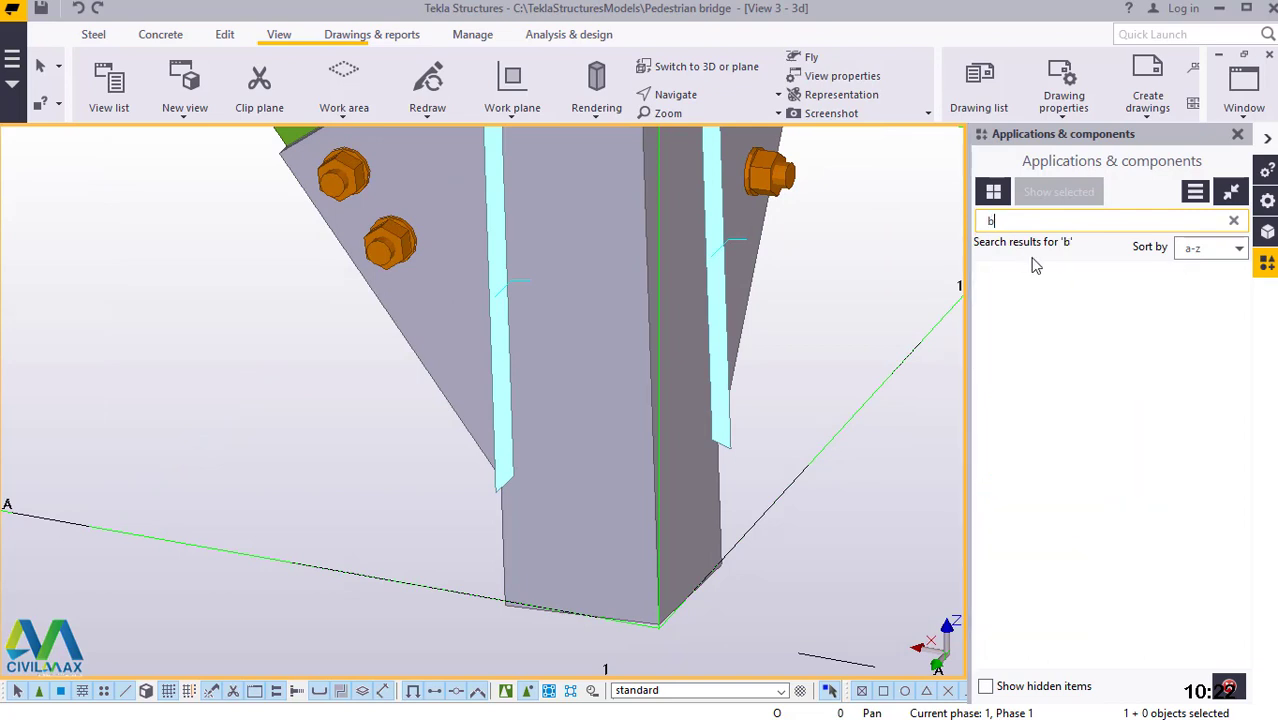
text(as)
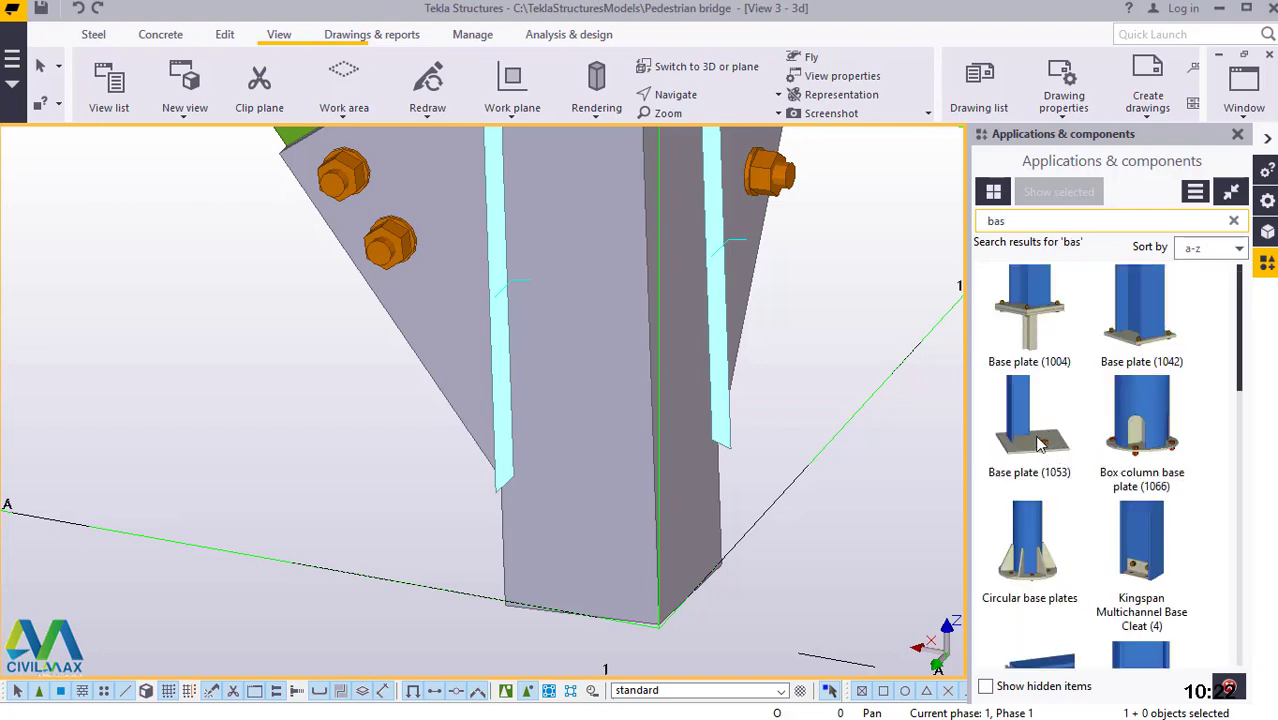
click(1038, 443)
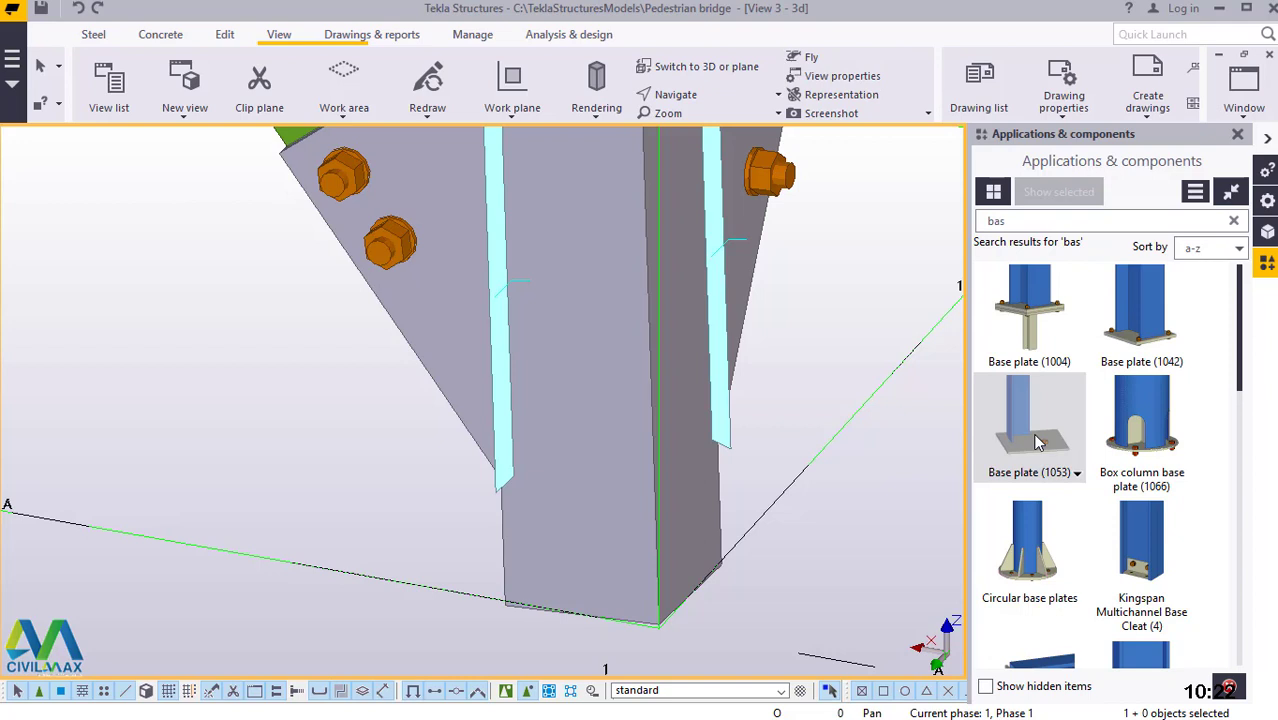
double_click(1038, 443)
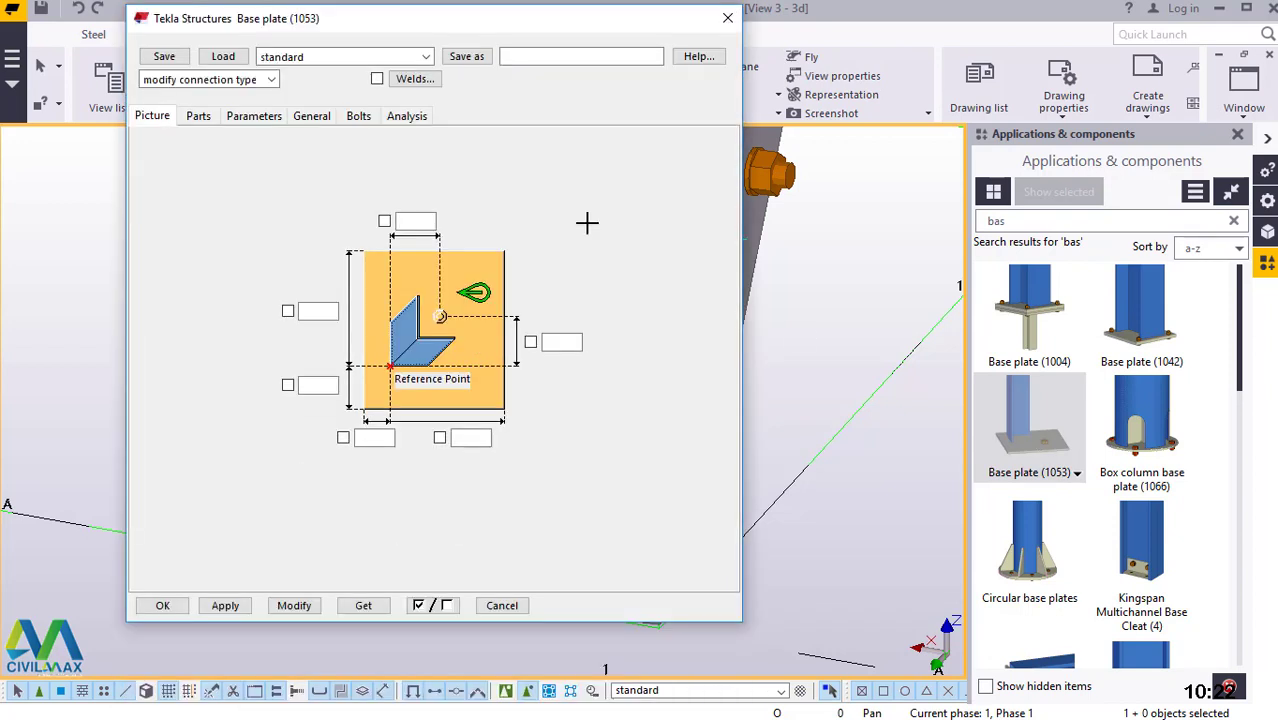
Load the saved BASE PLATE settings into the Base plate (1053) connection and open its plate part properties
click(426, 57)
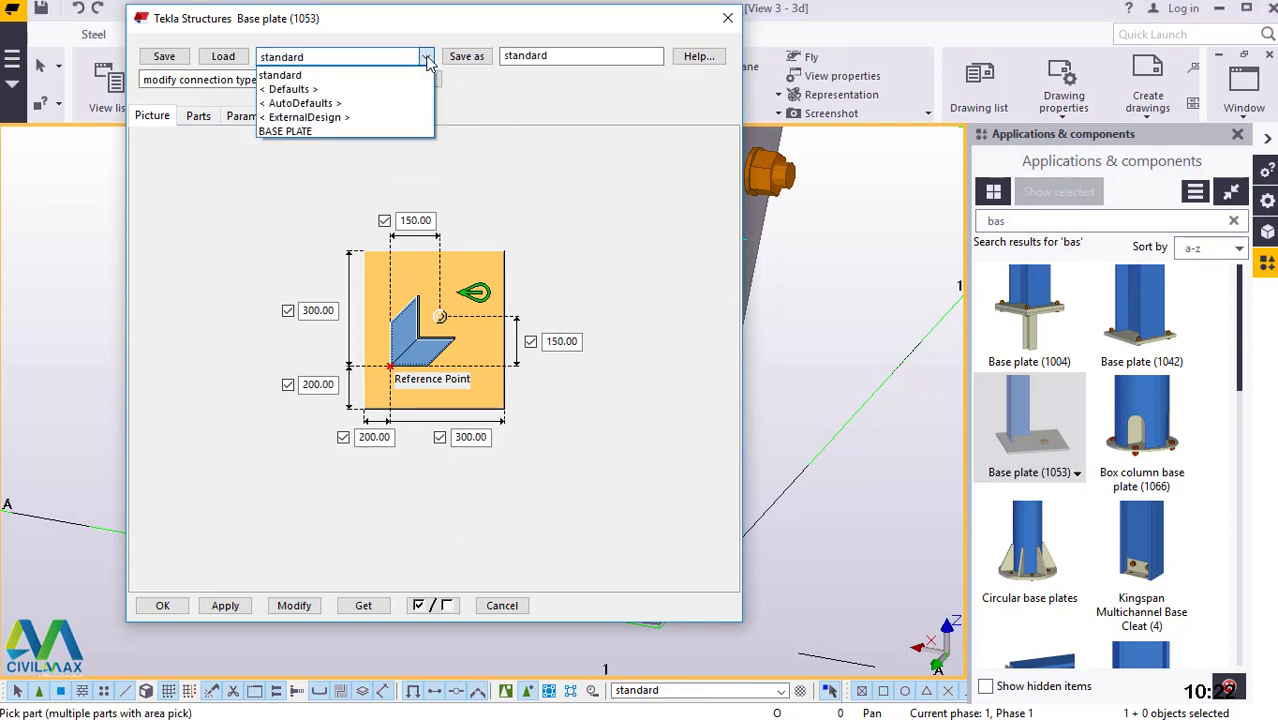
click(297, 132)
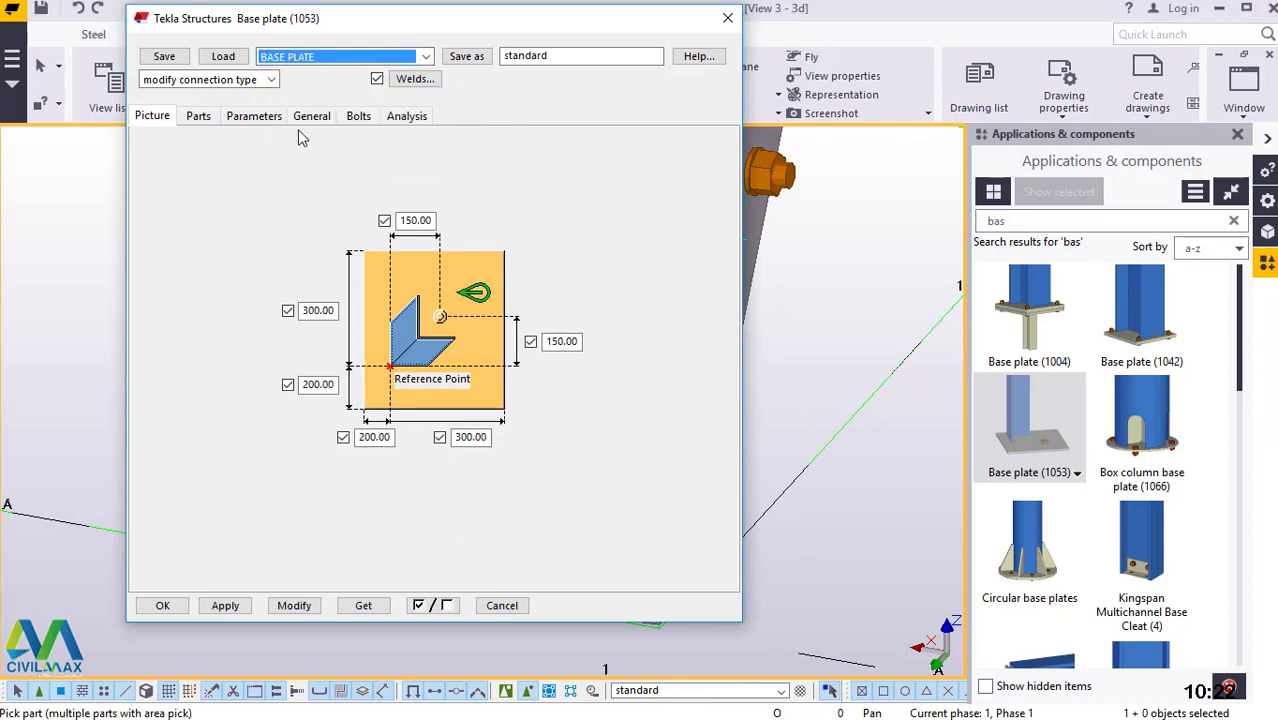
click(224, 57)
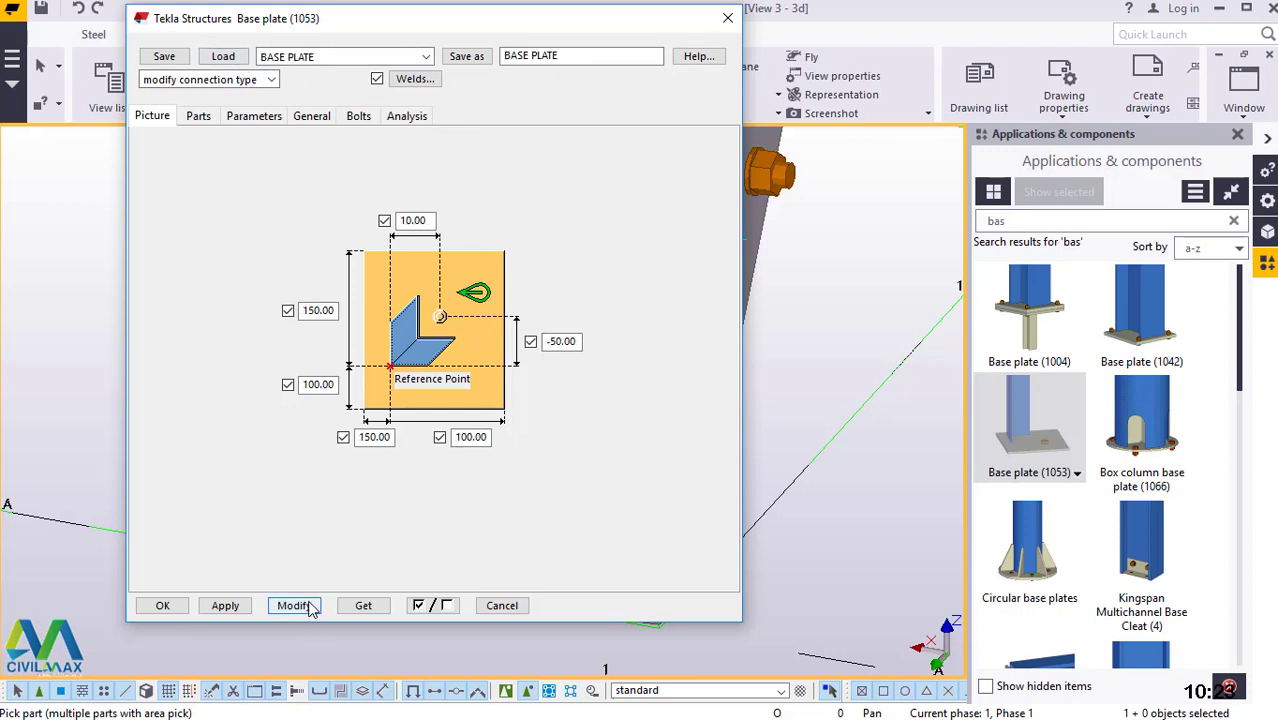
click(199, 117)
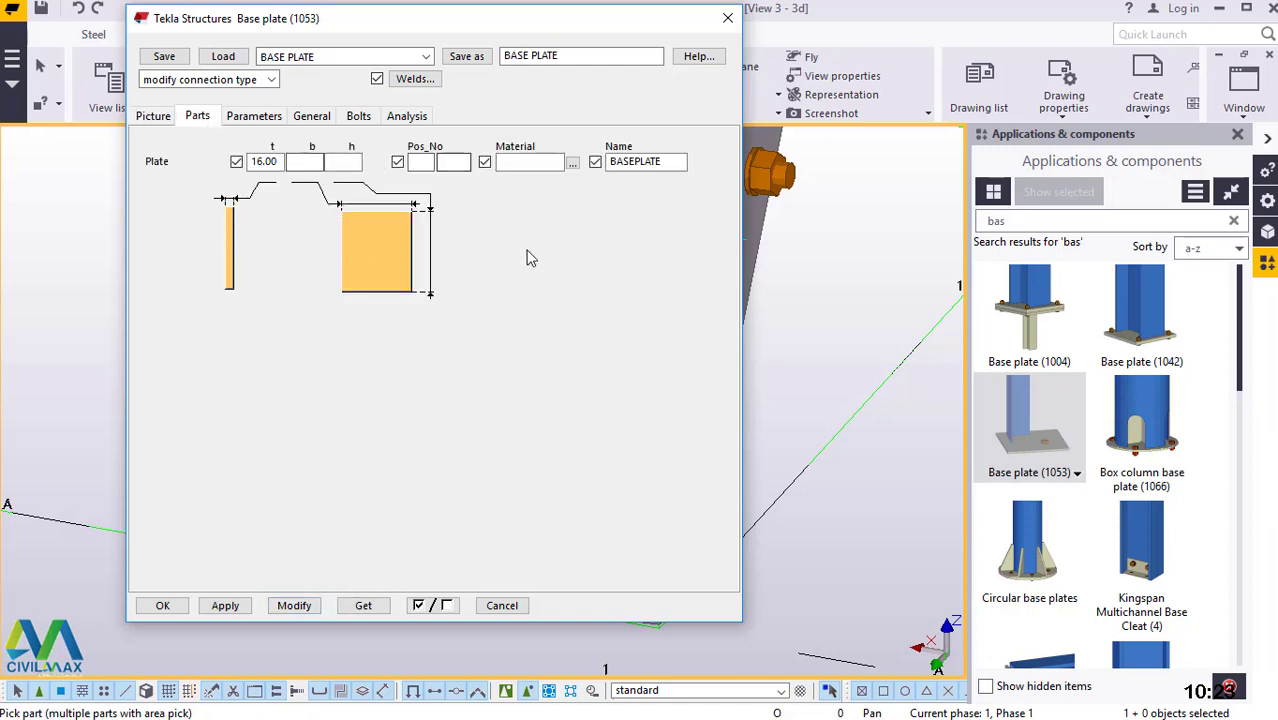
Review the base plate's parameters and general settings, and set its bolt standard to 8.8XOX
click(254, 117)
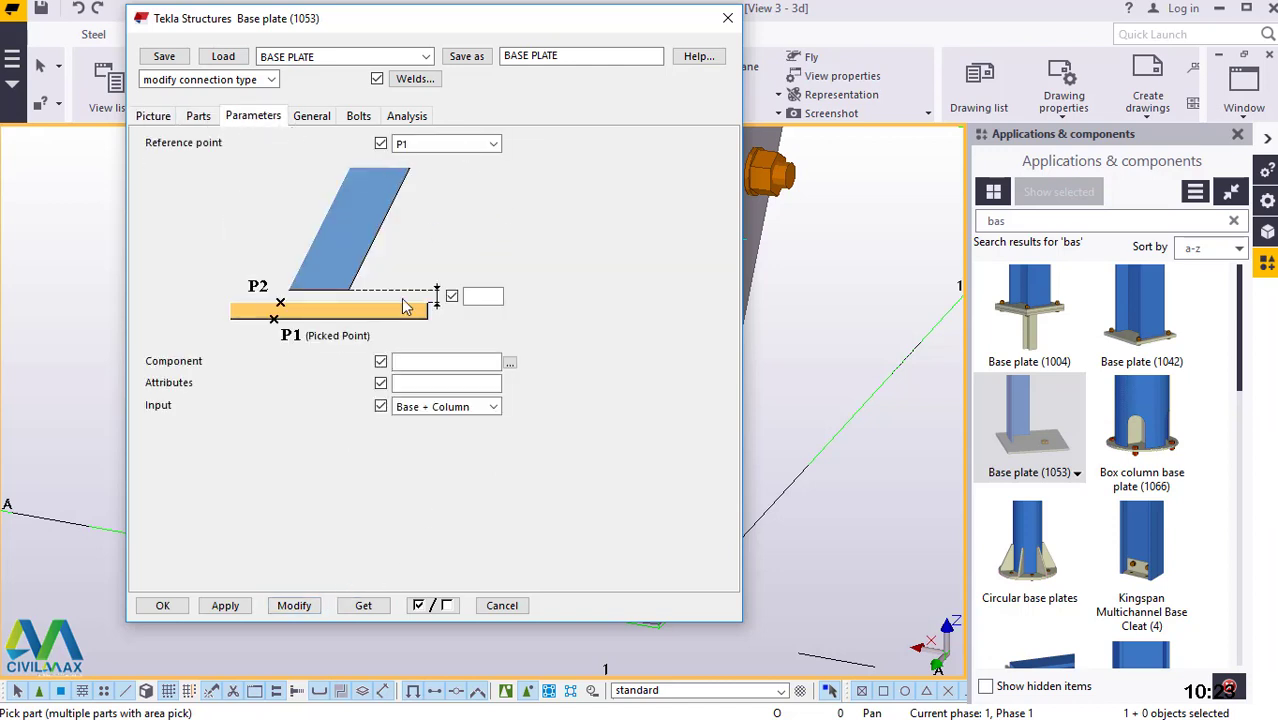
click(312, 117)
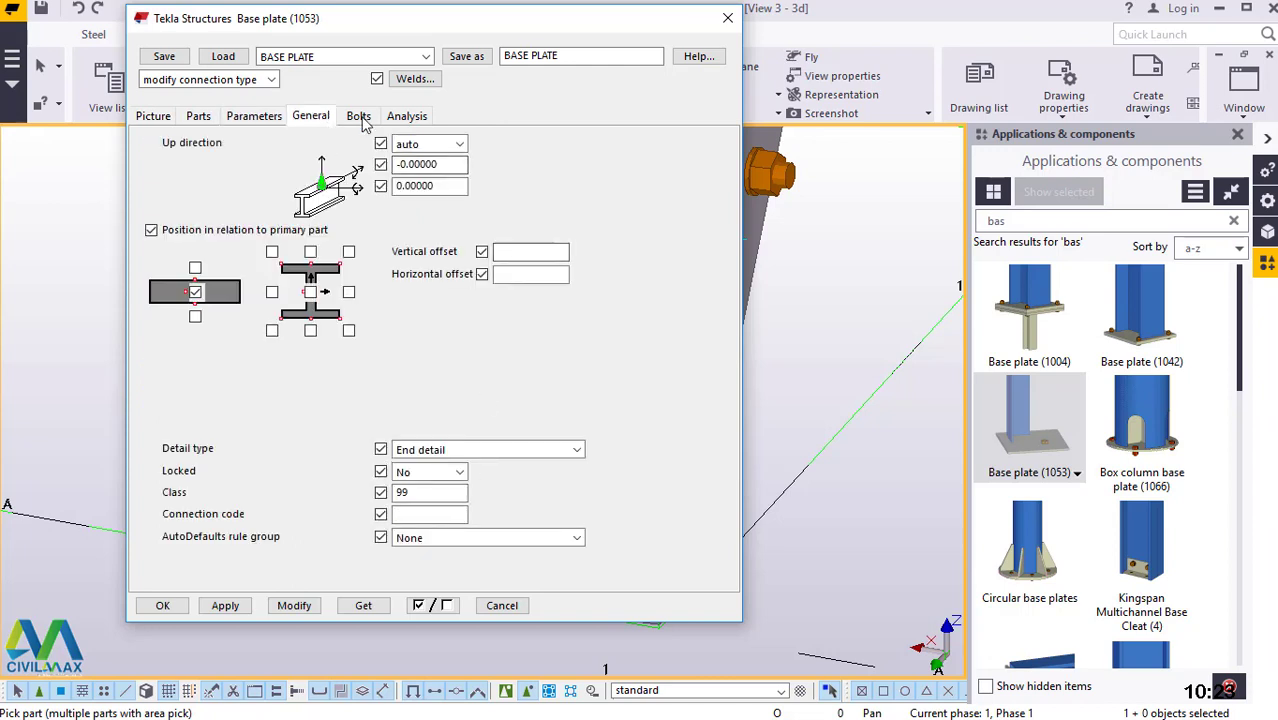
click(358, 117)
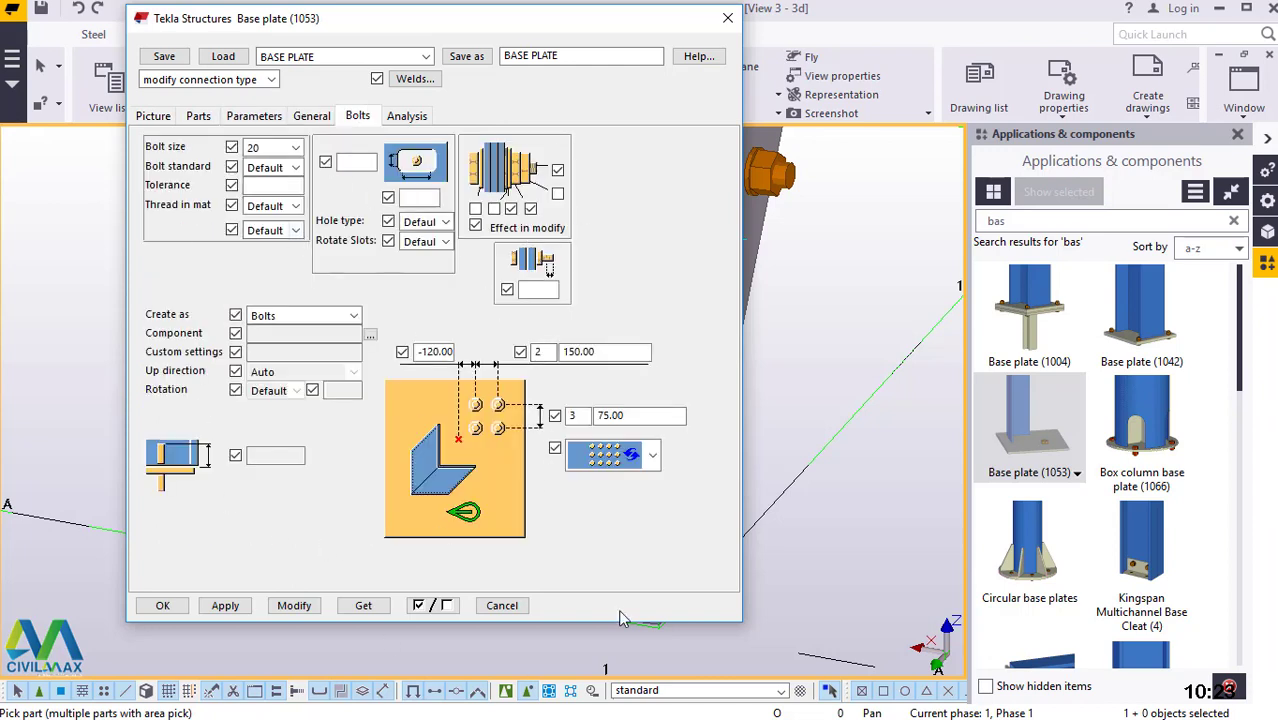
click(296, 170)
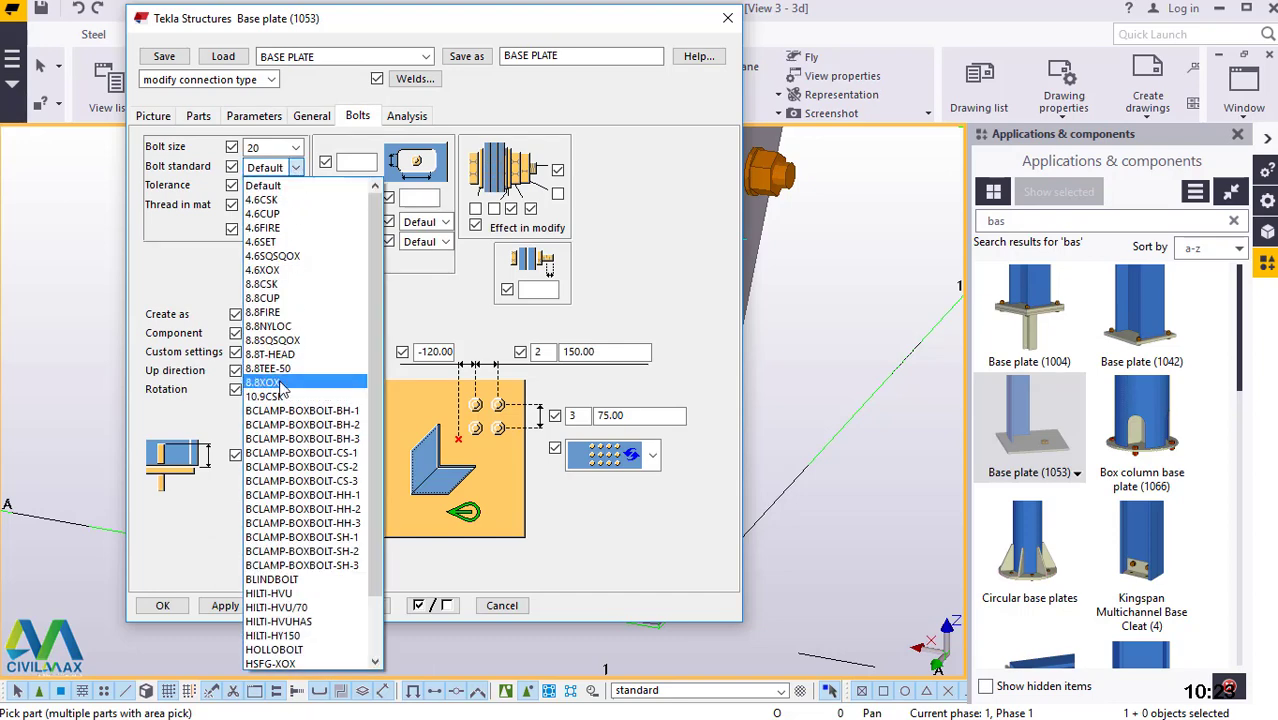
click(279, 385)
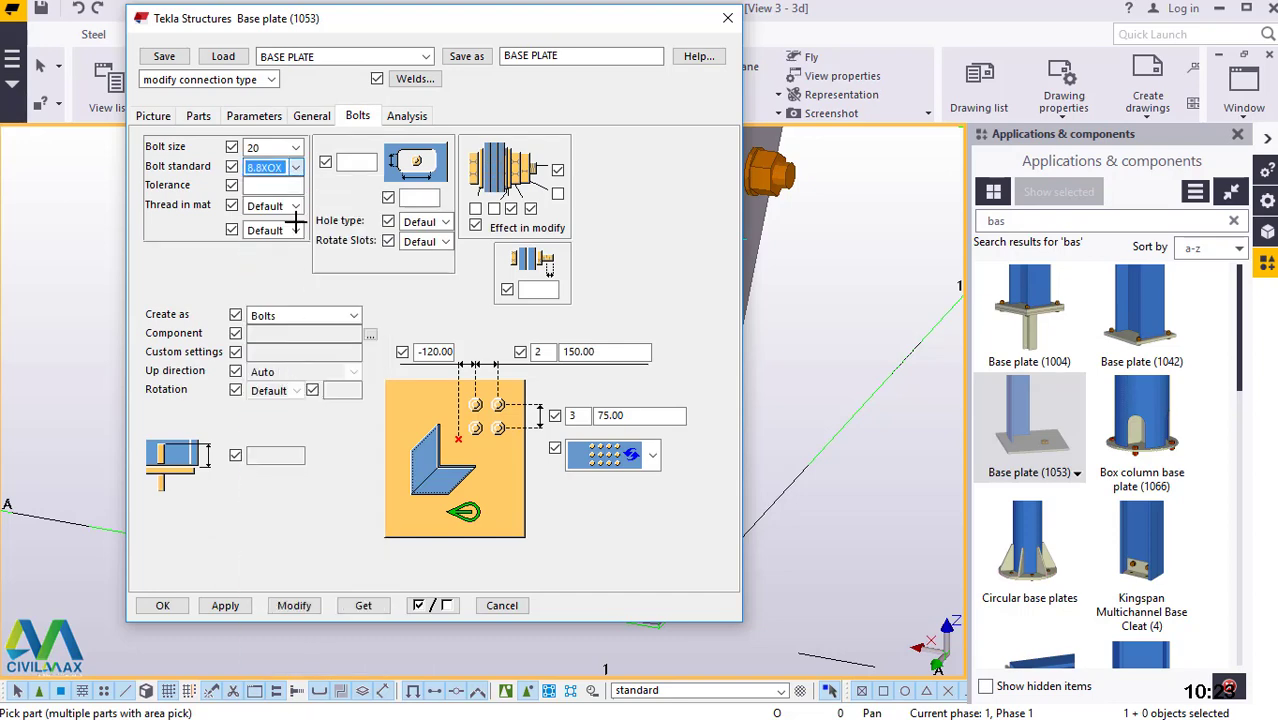
Set thread in material to Yes and assembly type to Workshop, include the first unselected bolt assembly part, and apply the settings
click(264, 206)
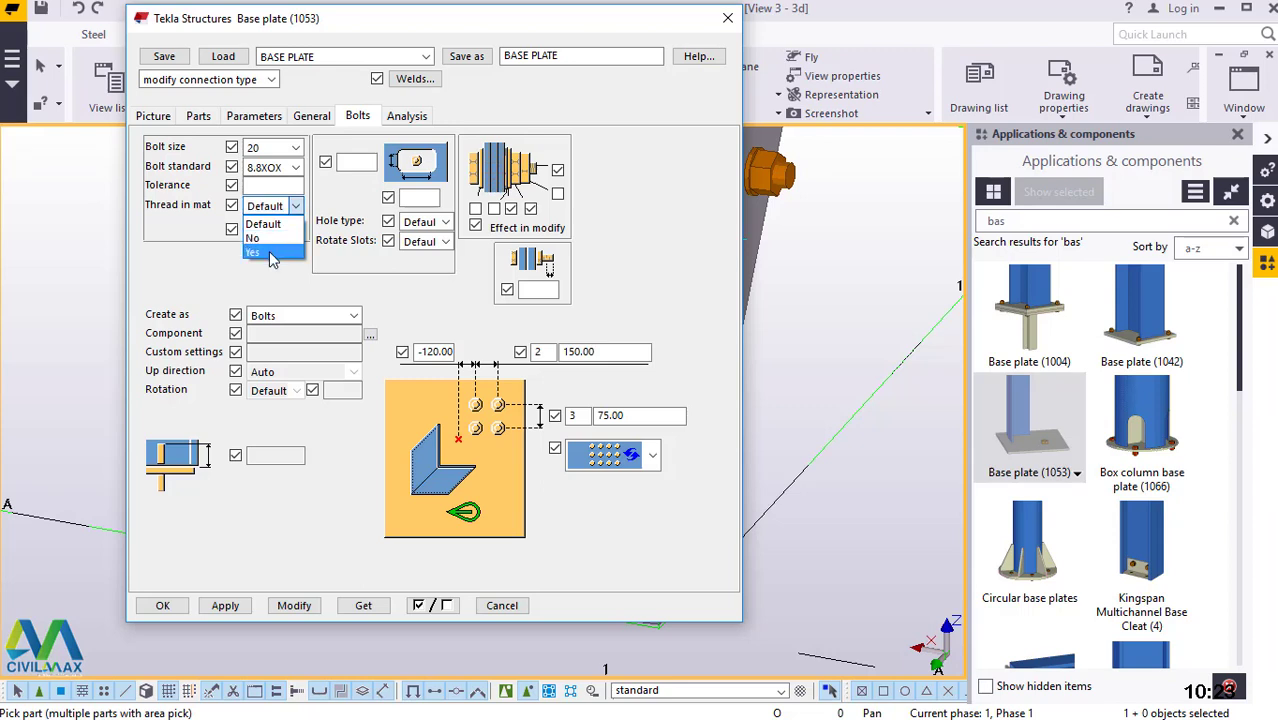
click(268, 253)
click(295, 229)
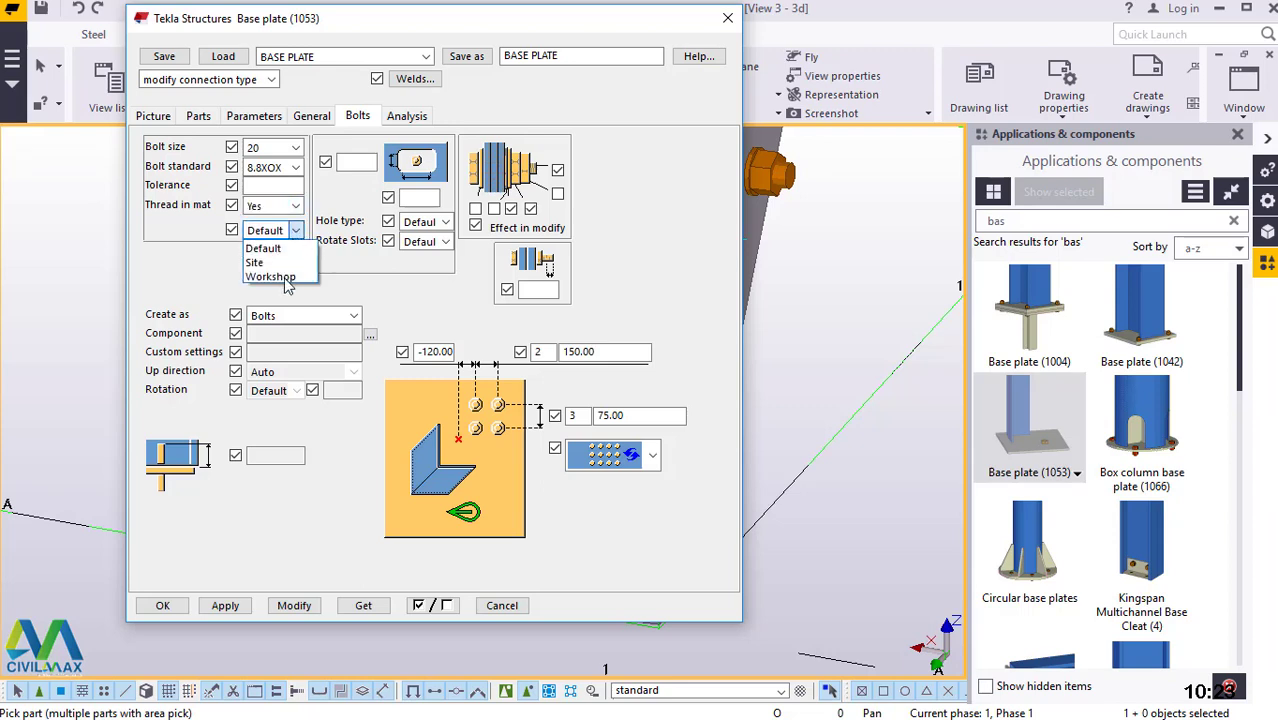
click(279, 277)
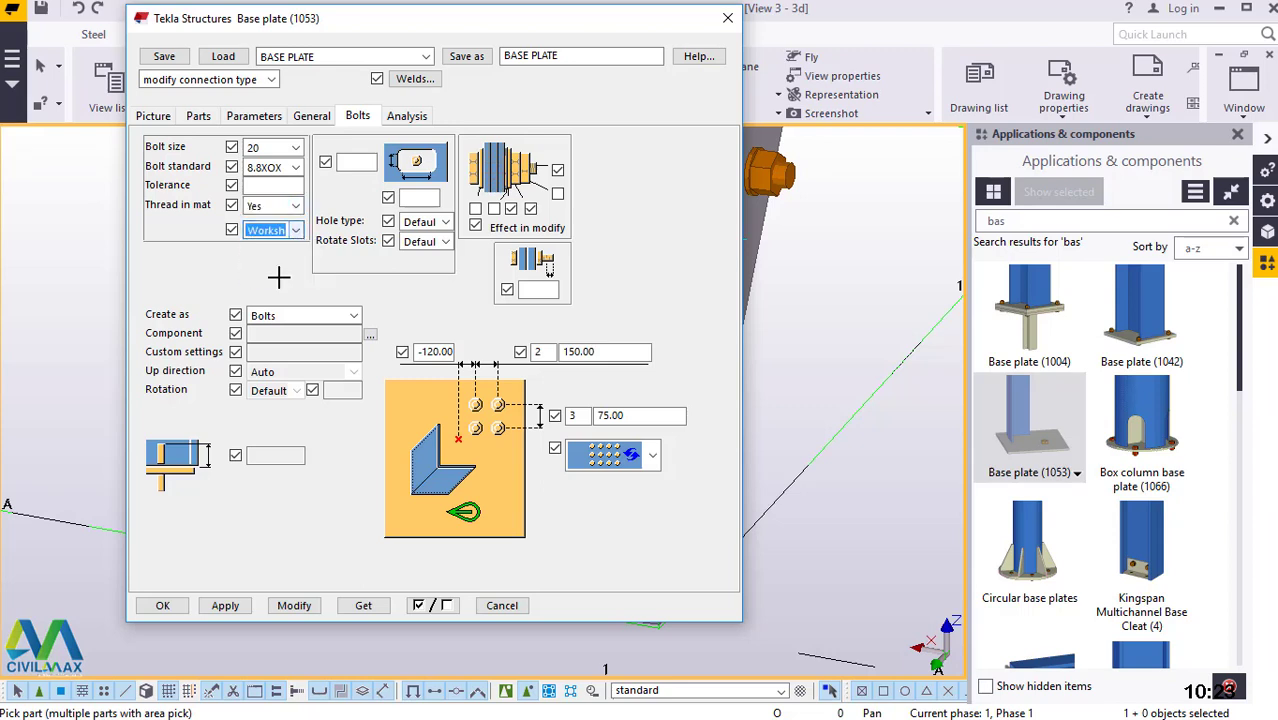
click(475, 209)
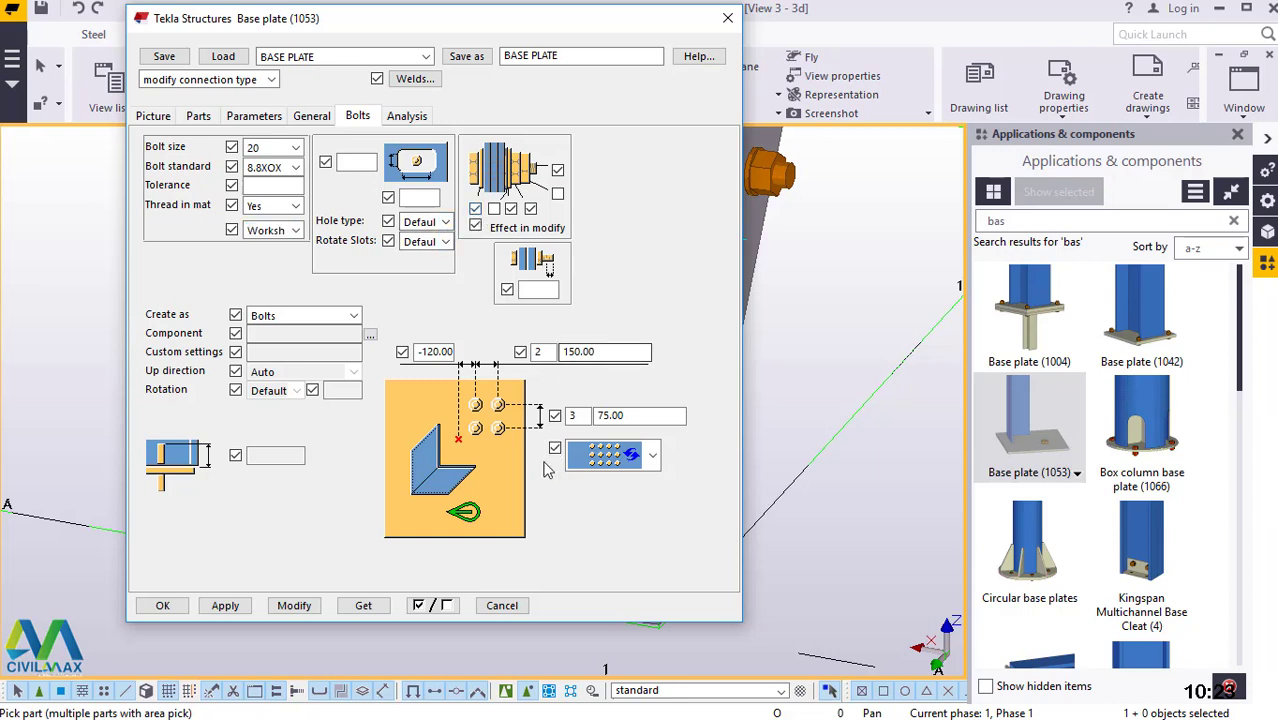
click(232, 605)
click(163, 606)
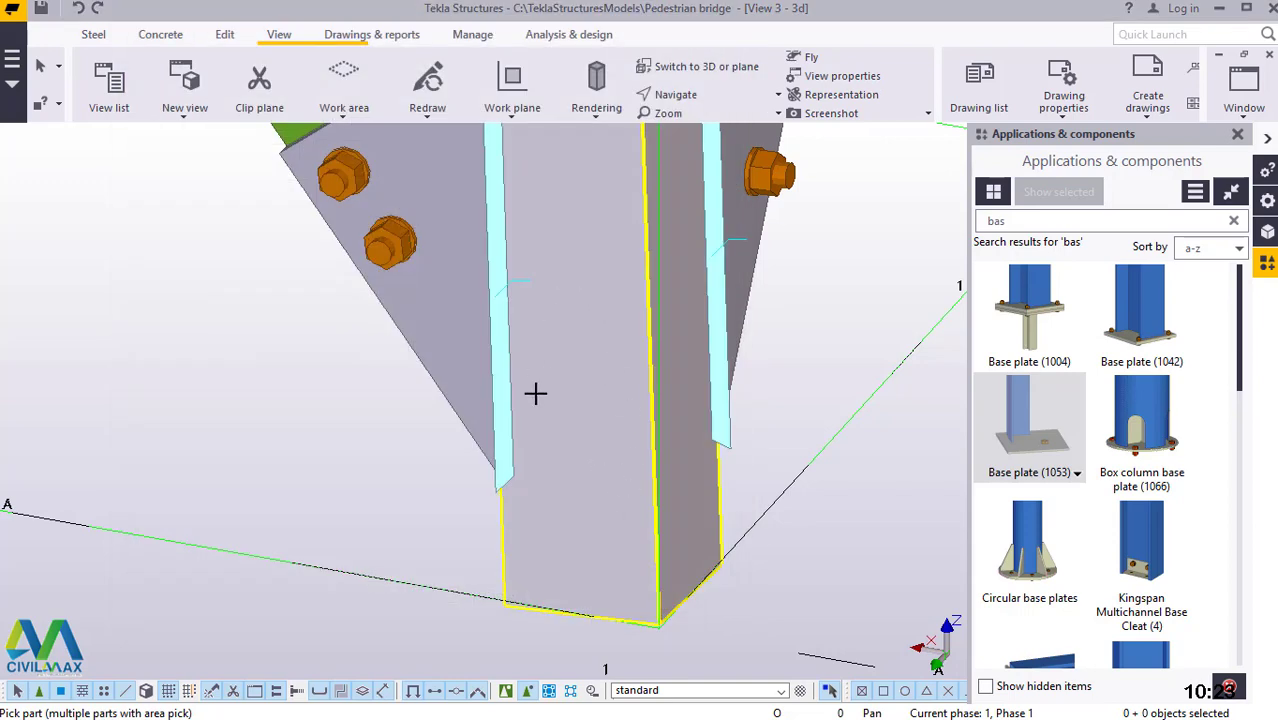
Place the Base plate (1053) connection on the A-1 column at its foot corner and end the command
scroll(540, 383, down, 2)
scroll(545, 330, down, 2)
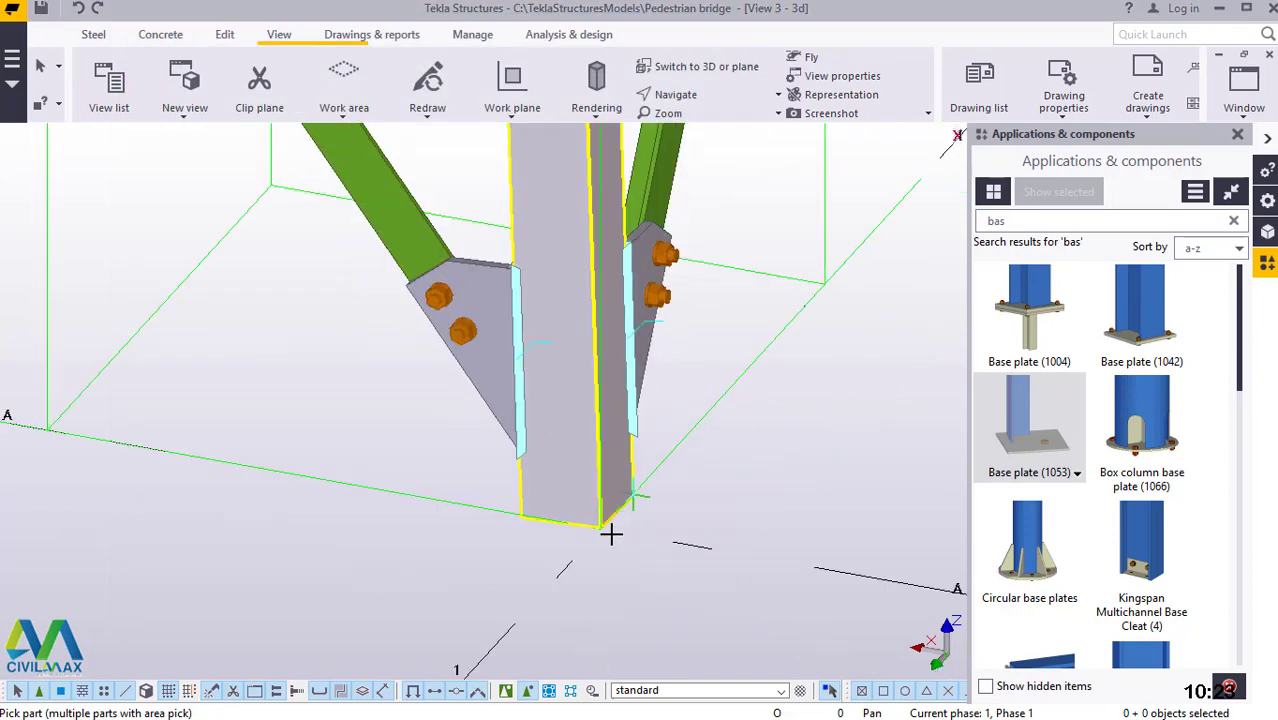
scroll(605, 538, up, 2)
click(577, 537)
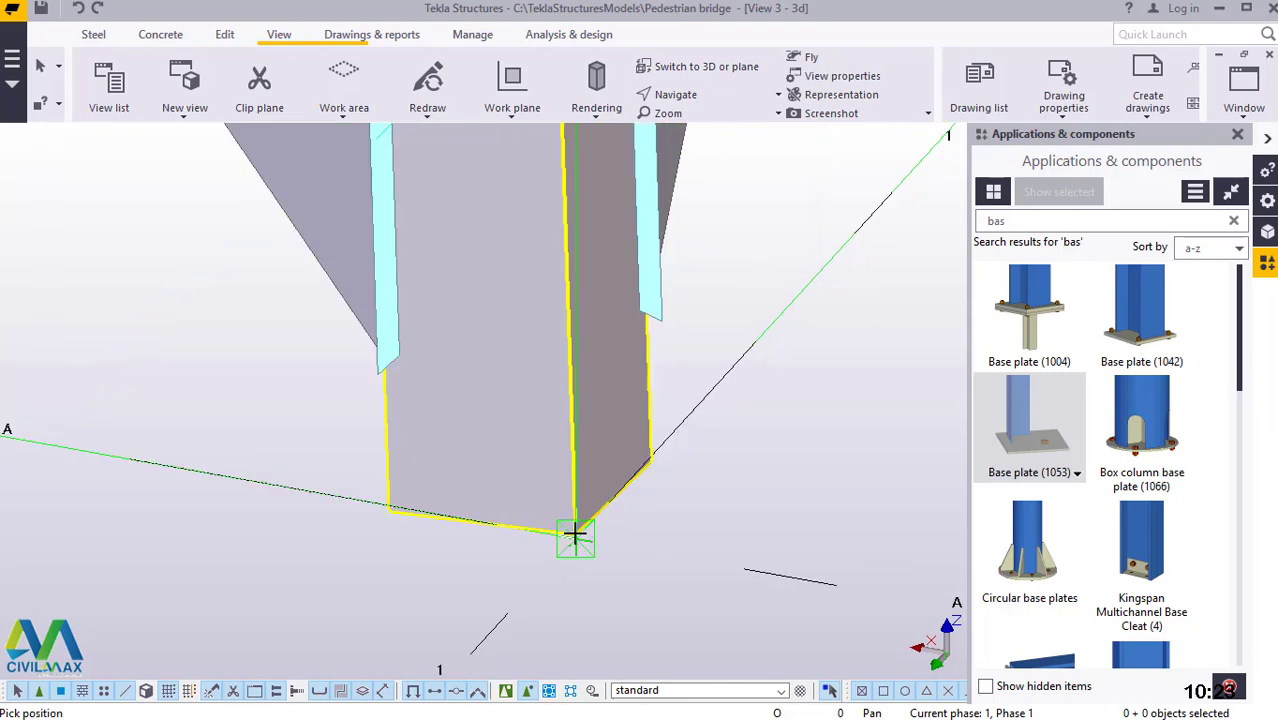
click(576, 540)
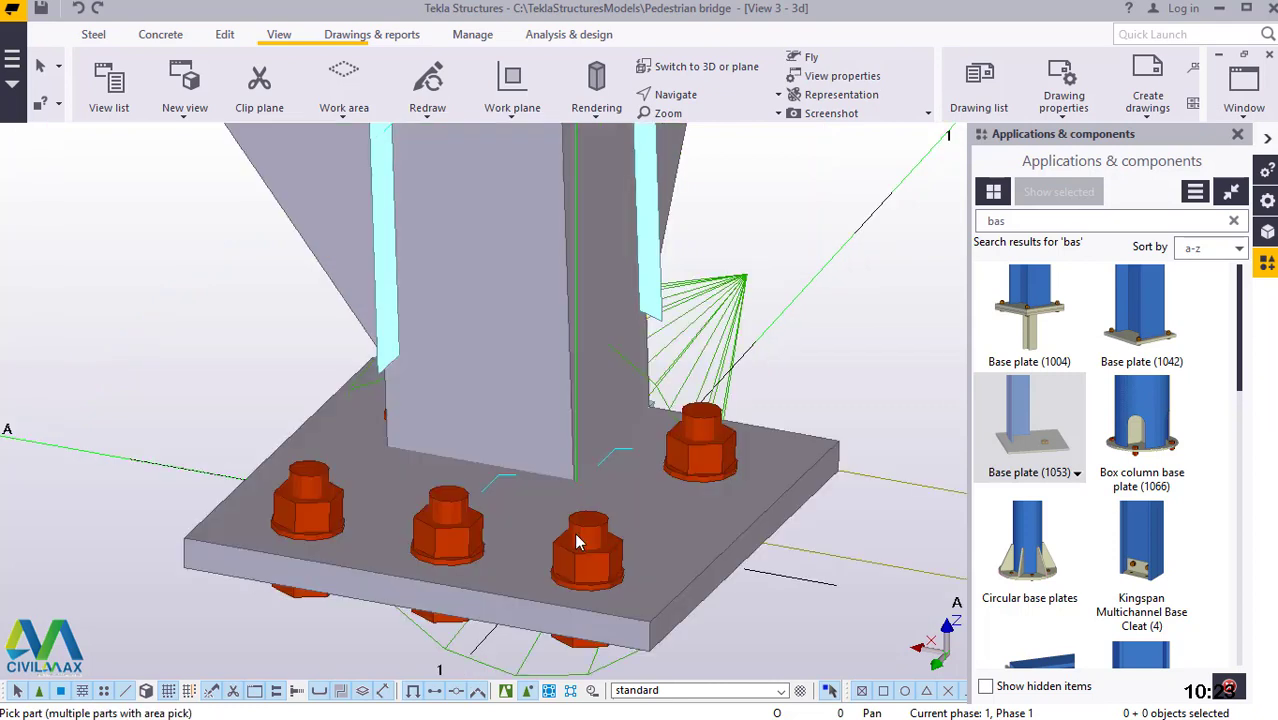
right_click(802, 218)
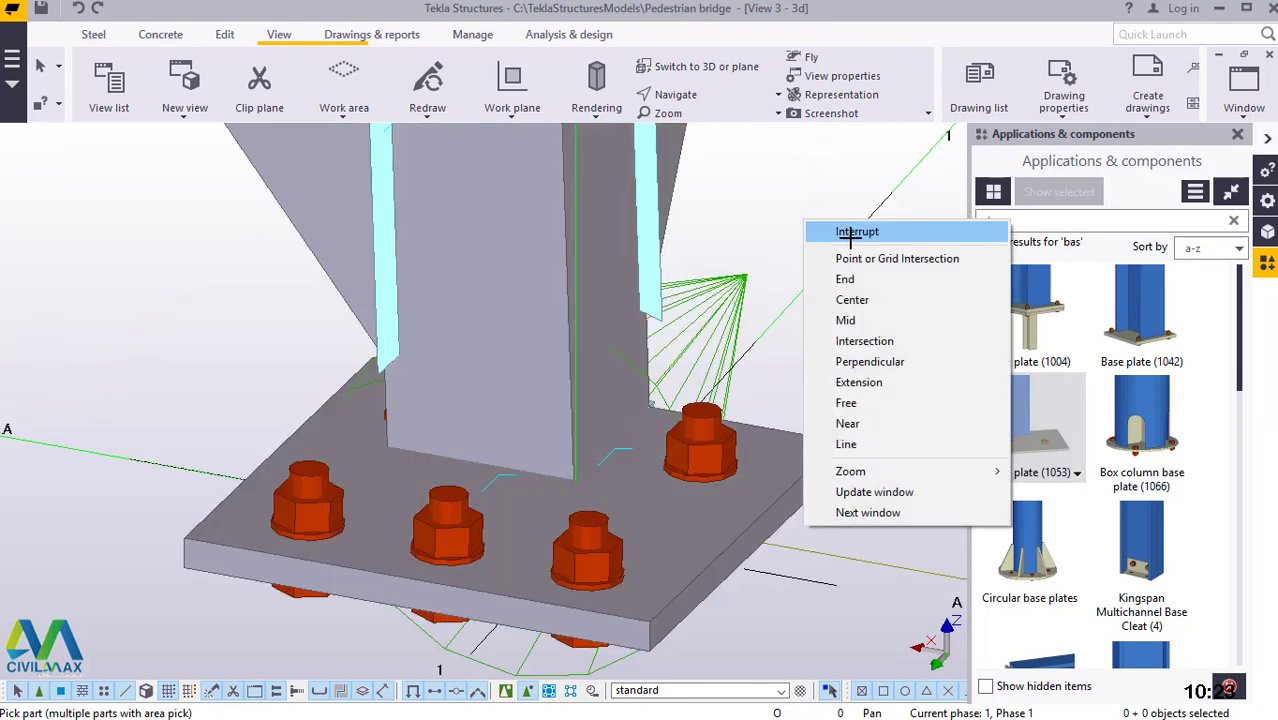
click(825, 233)
Add a Base plate (1053) connection to the A-3 column, using its outer foot corner as the position
scroll(756, 442, down, 3)
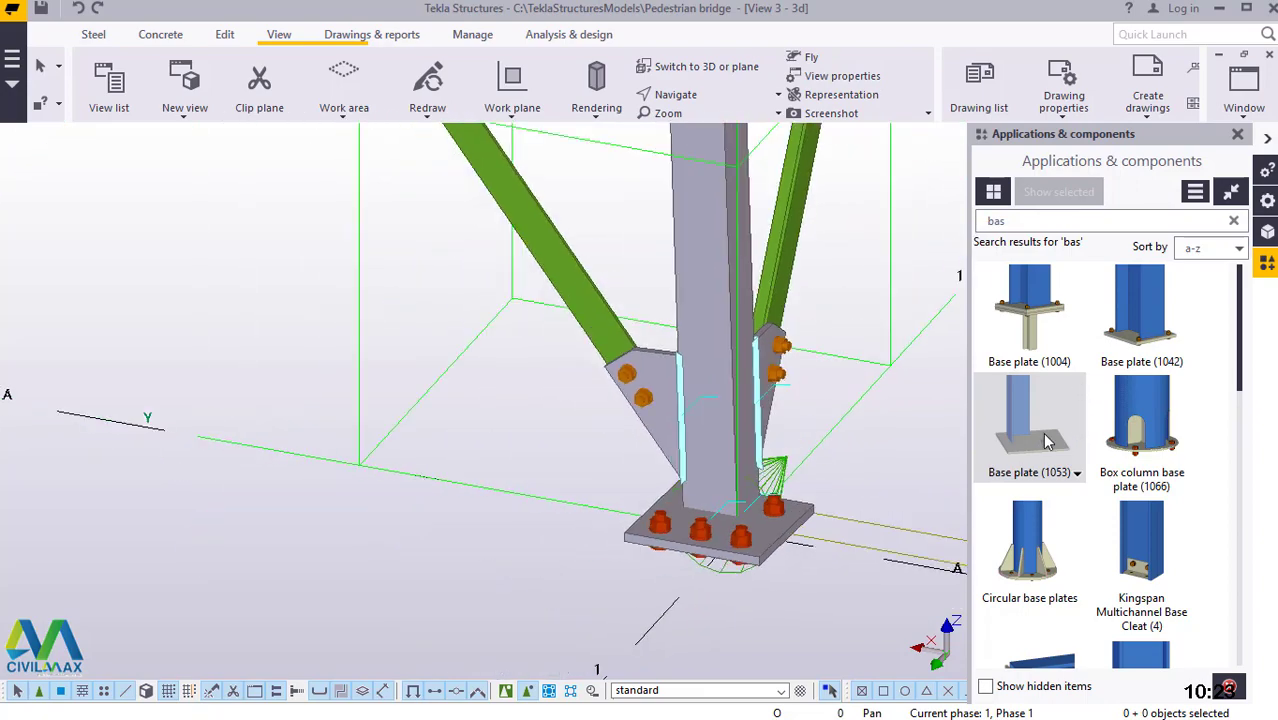
scroll(765, 556, down, 4)
scroll(829, 567, down, 5)
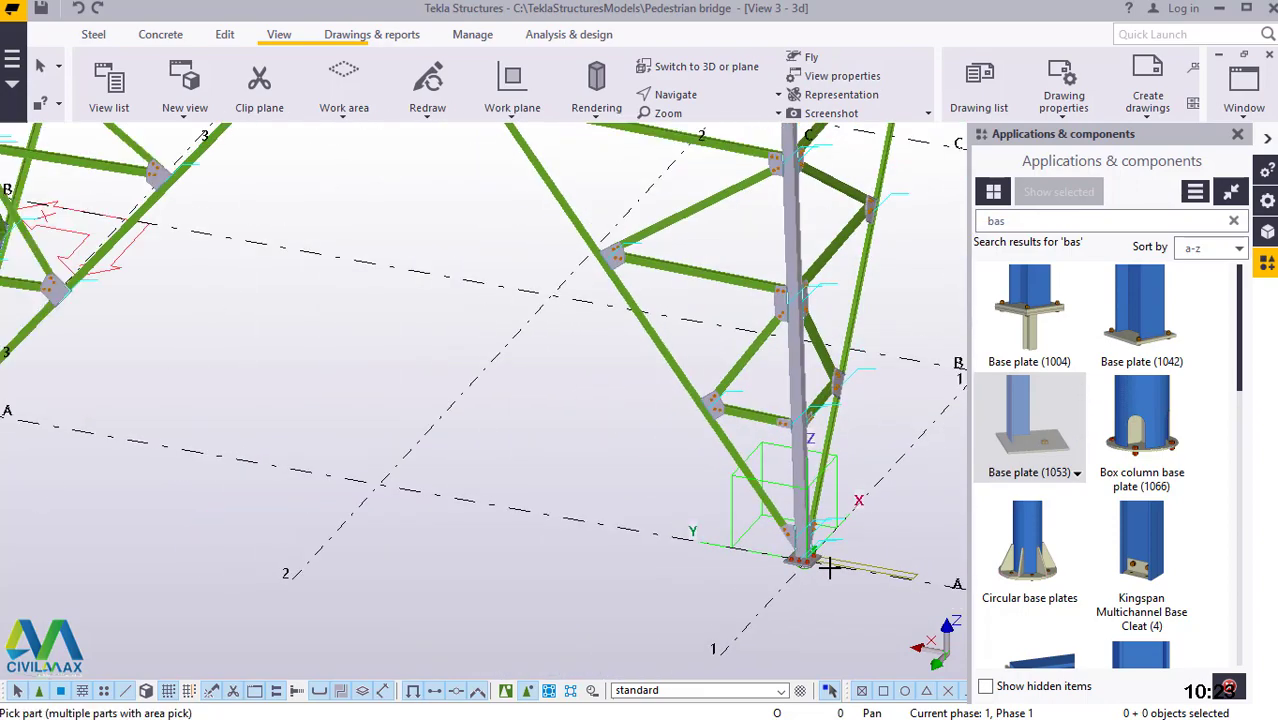
scroll(379, 491, up, 5)
scroll(448, 568, up, 2)
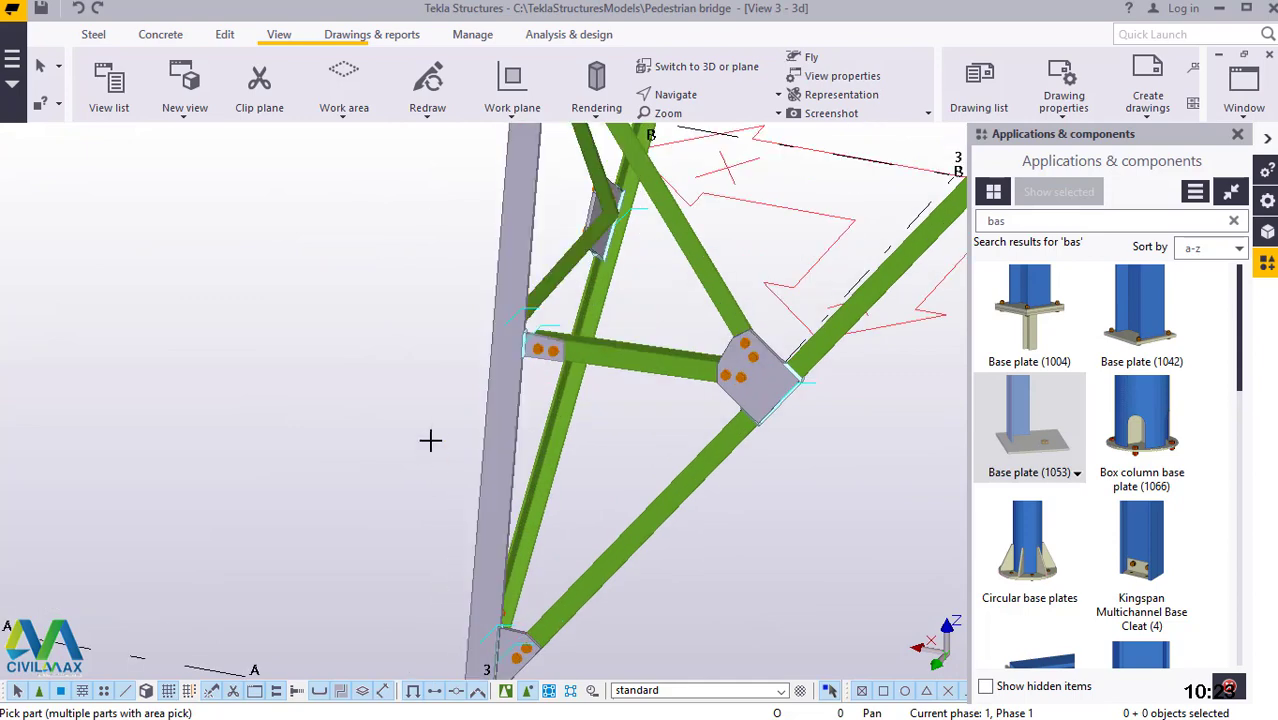
scroll(450, 480, down, 3)
scroll(456, 600, up, 3)
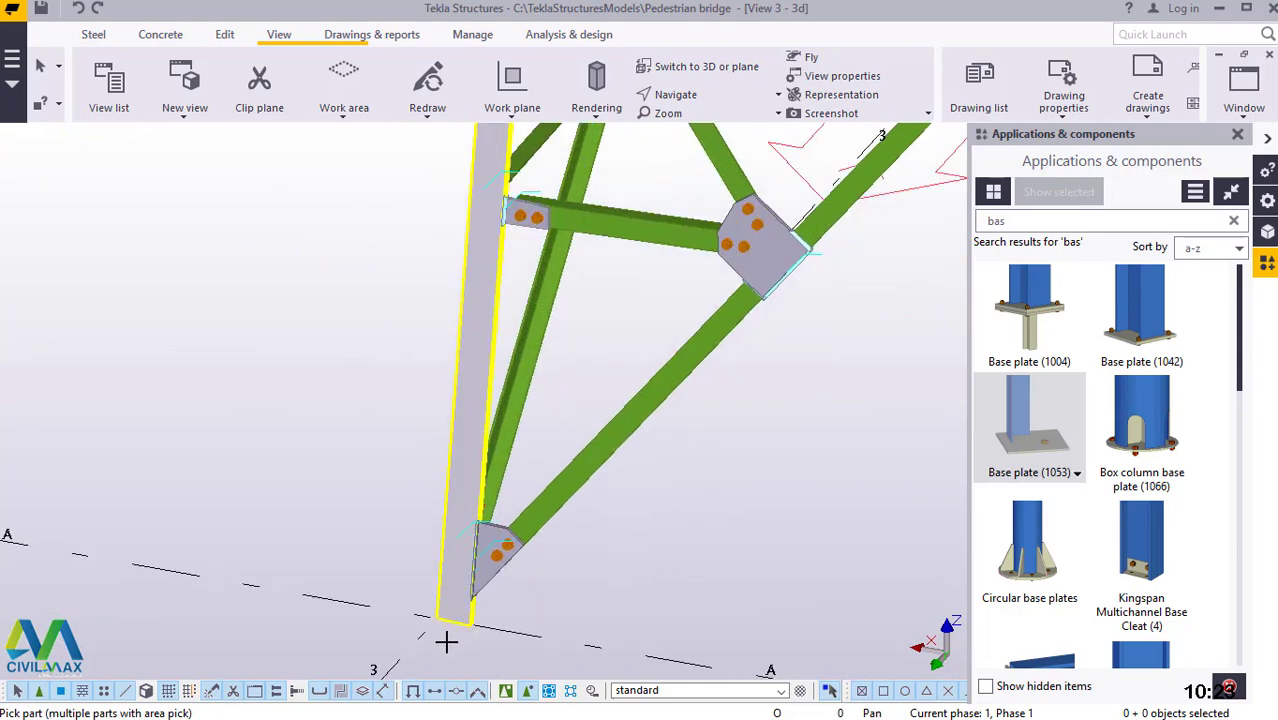
scroll(446, 641, up, 4)
click(387, 565)
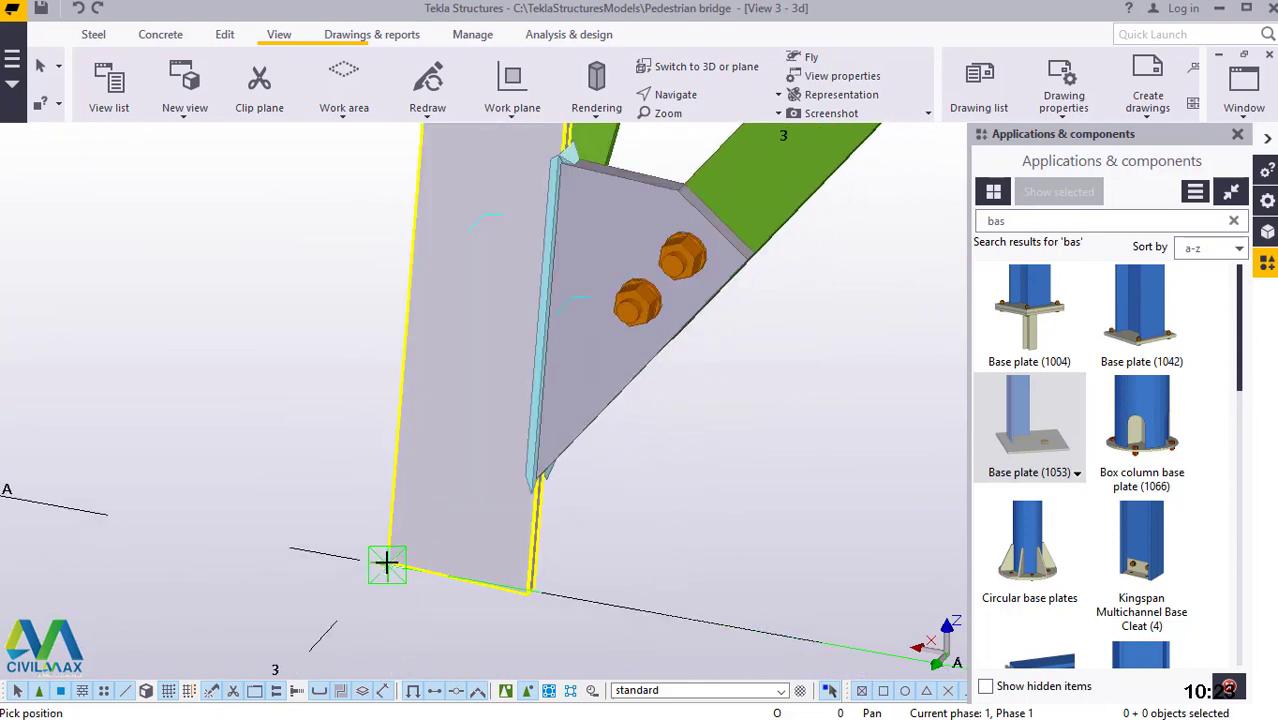
click(387, 565)
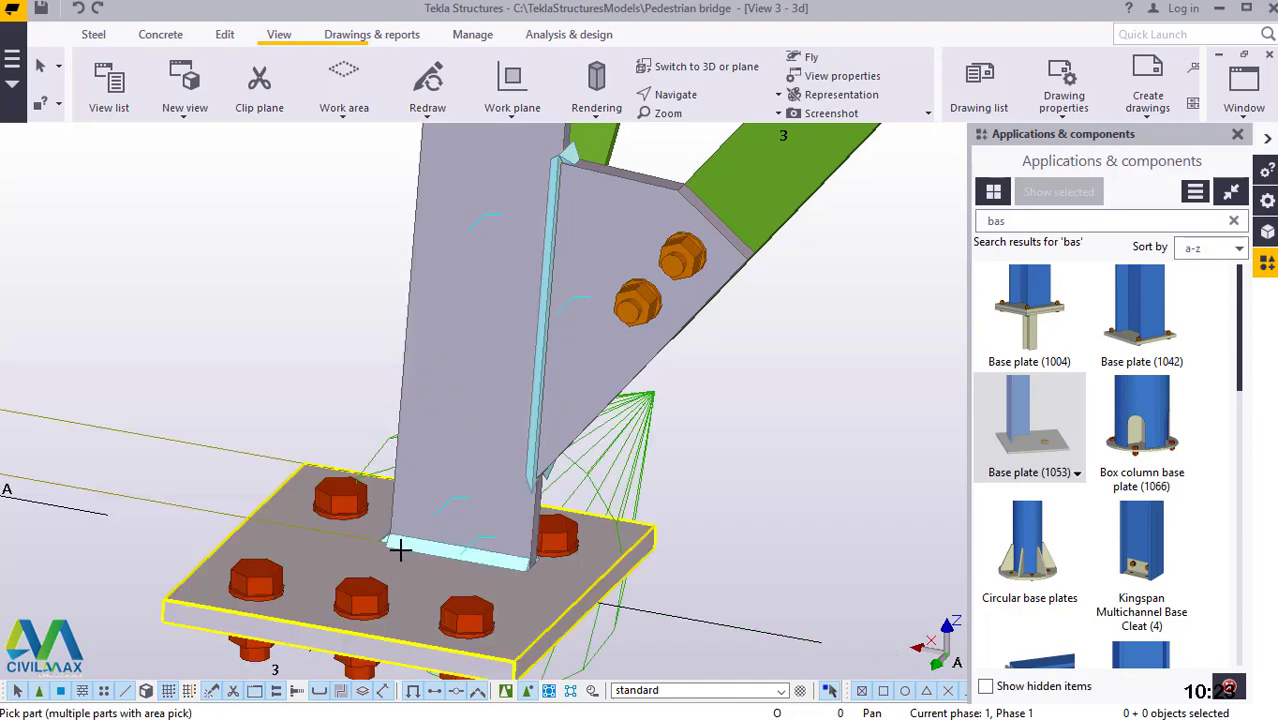
Add a Base plate (1053) connection to the foot of the C-3 column
scroll(320, 605, down, 4)
scroll(307, 614, down, 4)
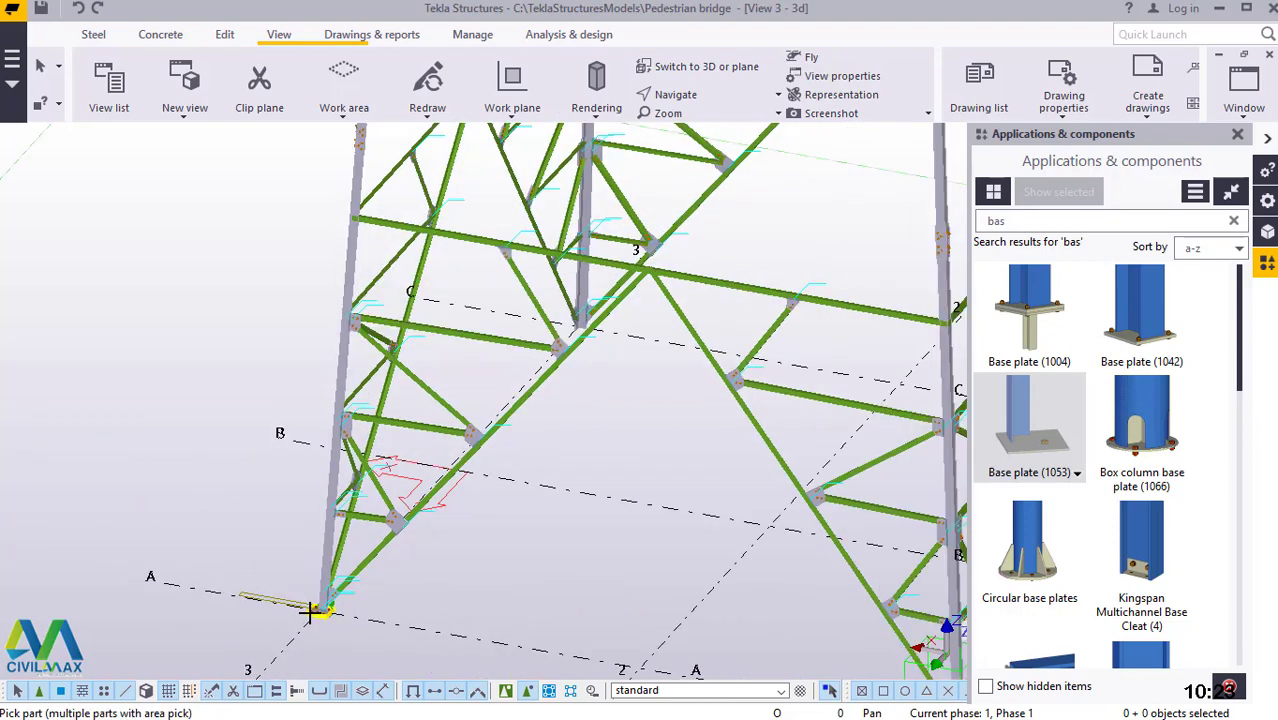
scroll(542, 345, up, 4)
scroll(540, 313, up, 4)
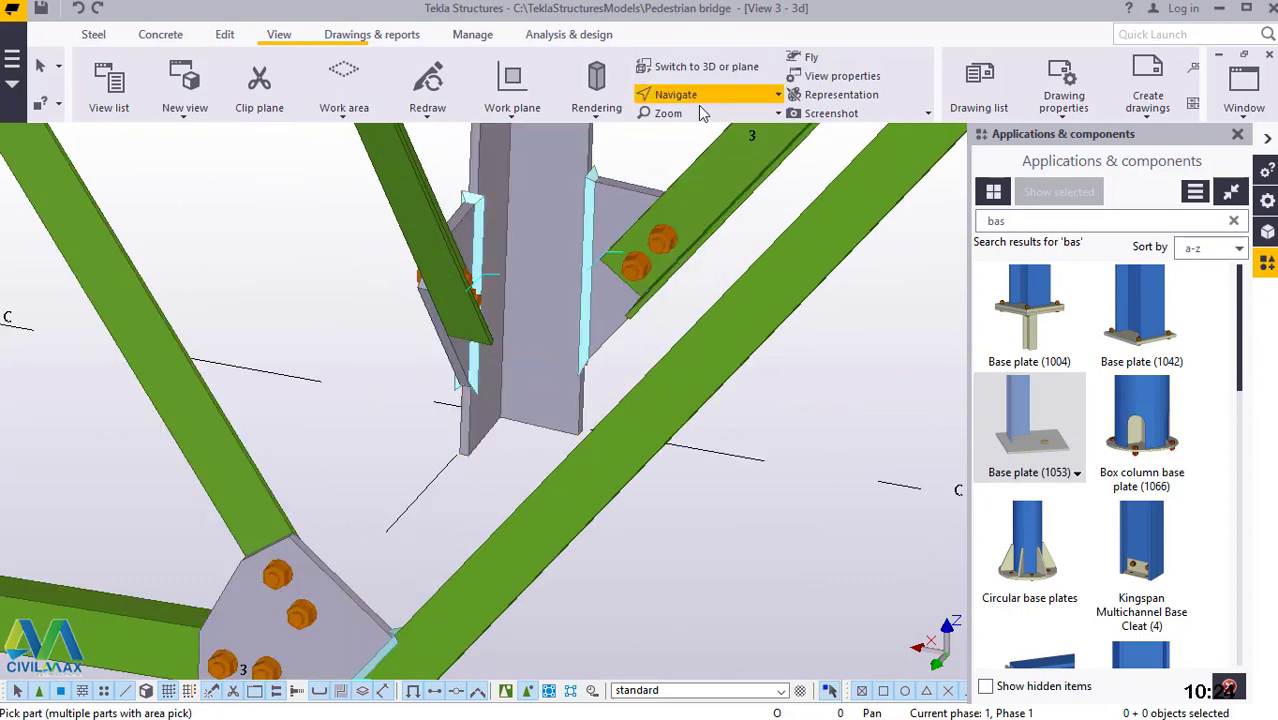
ctrl+middle_drag(523, 378, 433, 270)
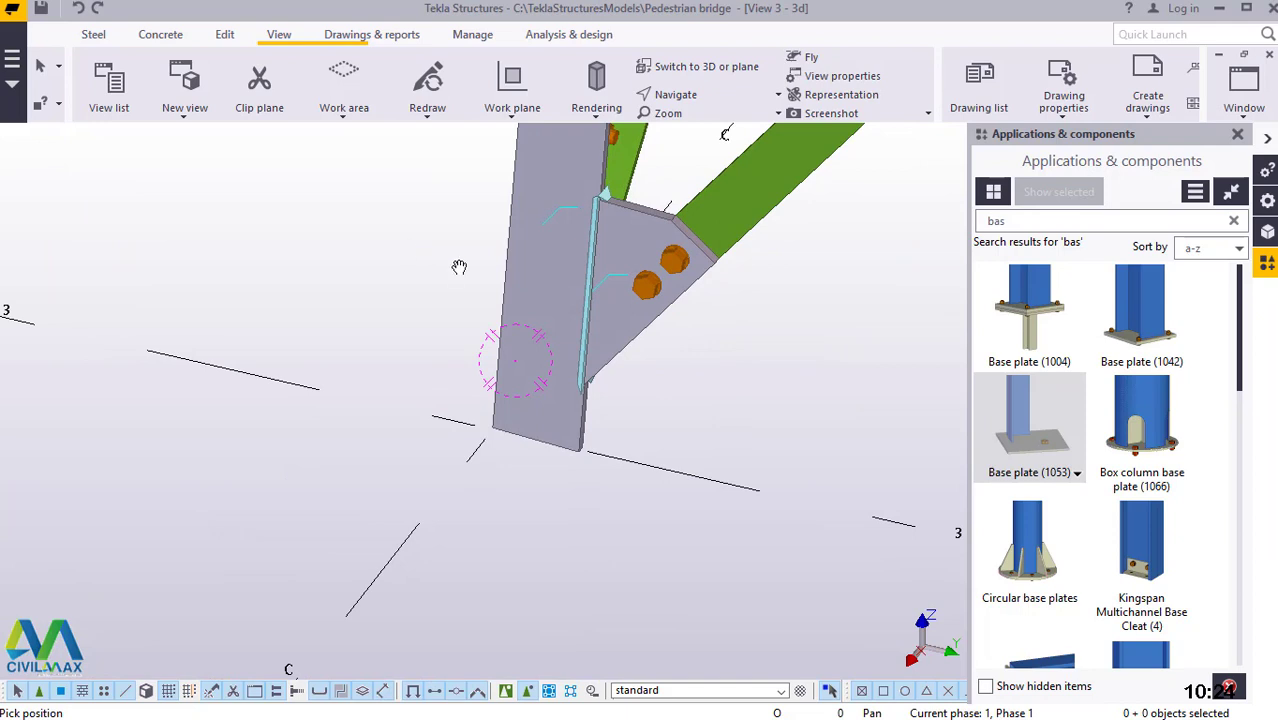
right_click(402, 251)
click(456, 262)
scroll(505, 423, up, 3)
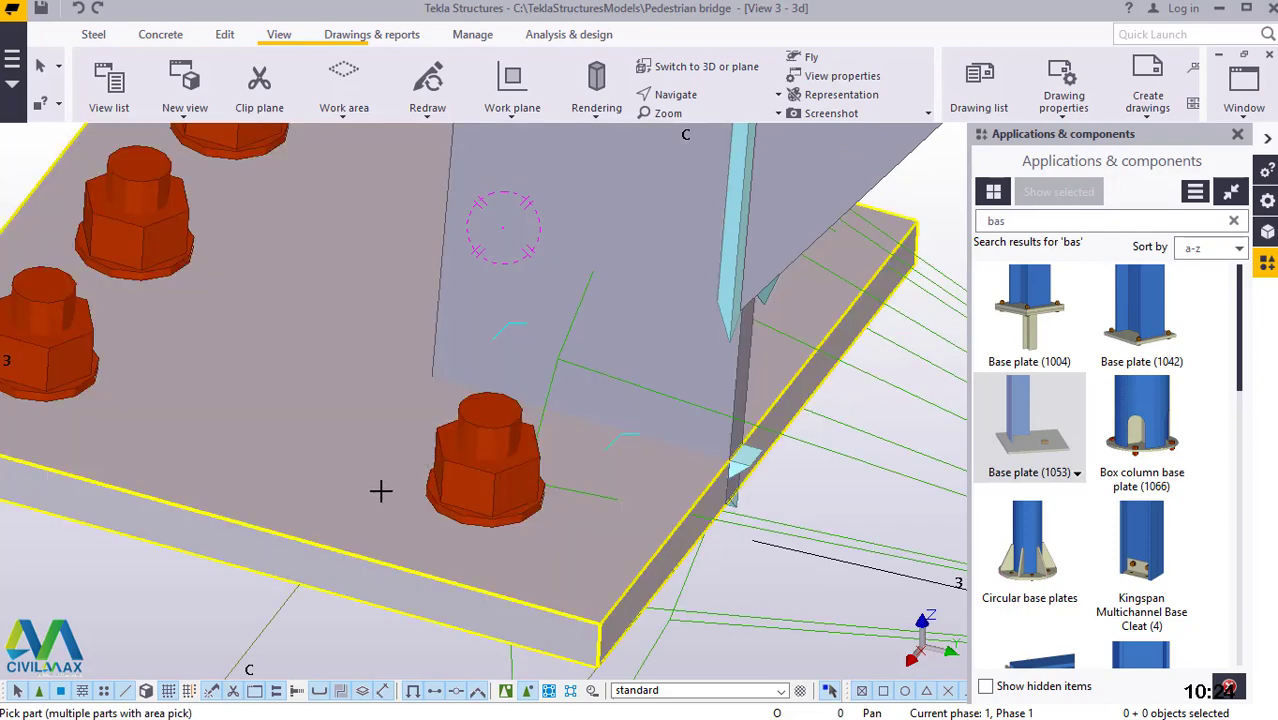
Add a Base plate (1053) connection to the C-1 column at its outer foot corner and end the command
scroll(380, 490, down, 2)
scroll(309, 510, down, 8)
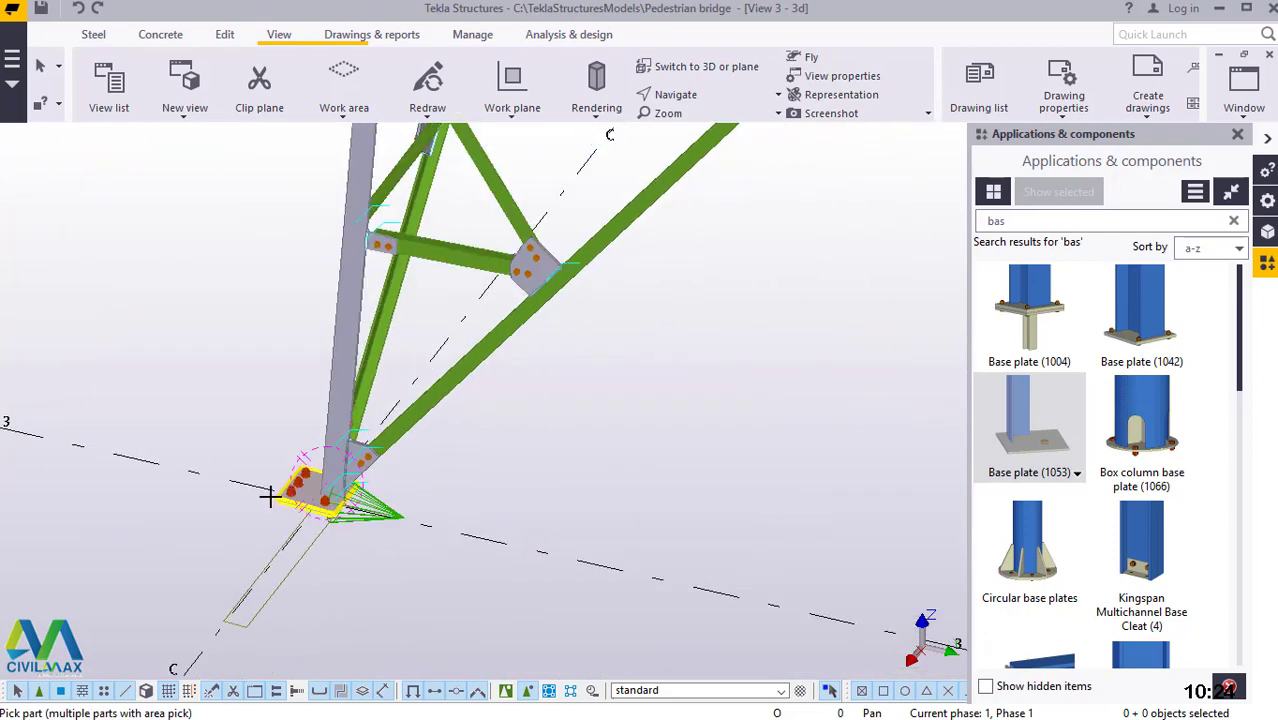
scroll(285, 488, down, 6)
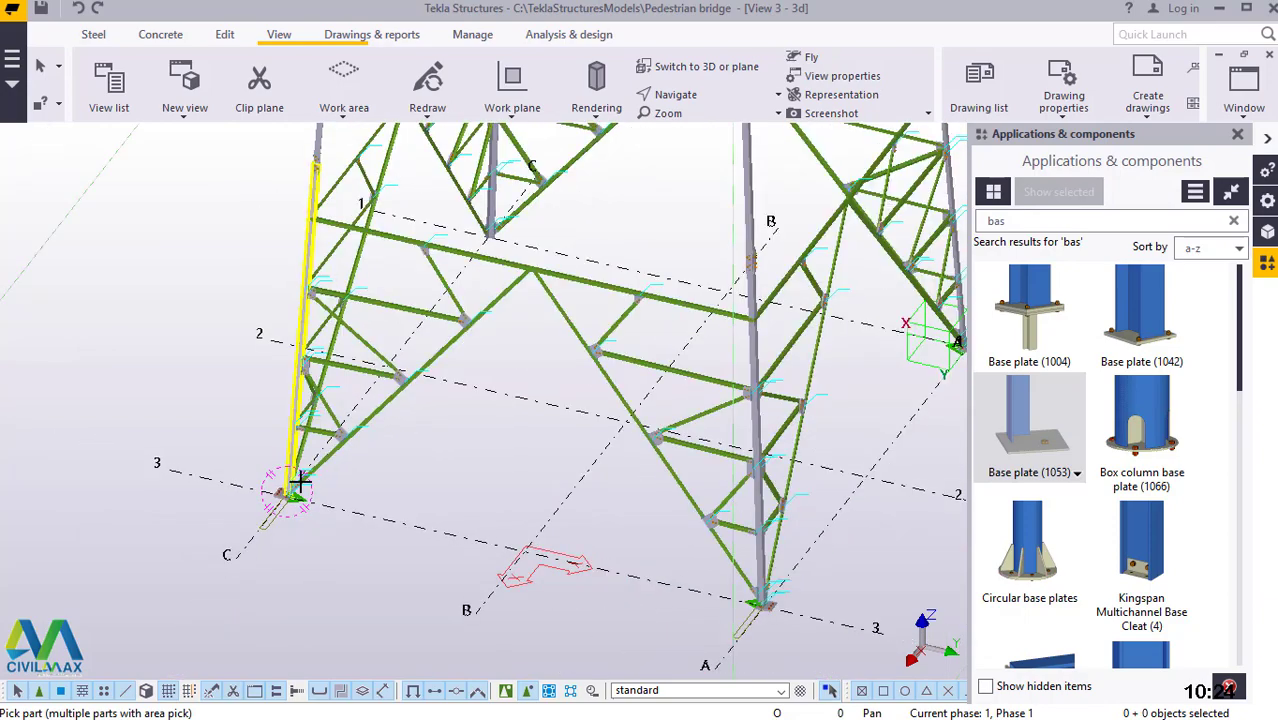
scroll(445, 268, up, 3)
scroll(445, 268, up, 6)
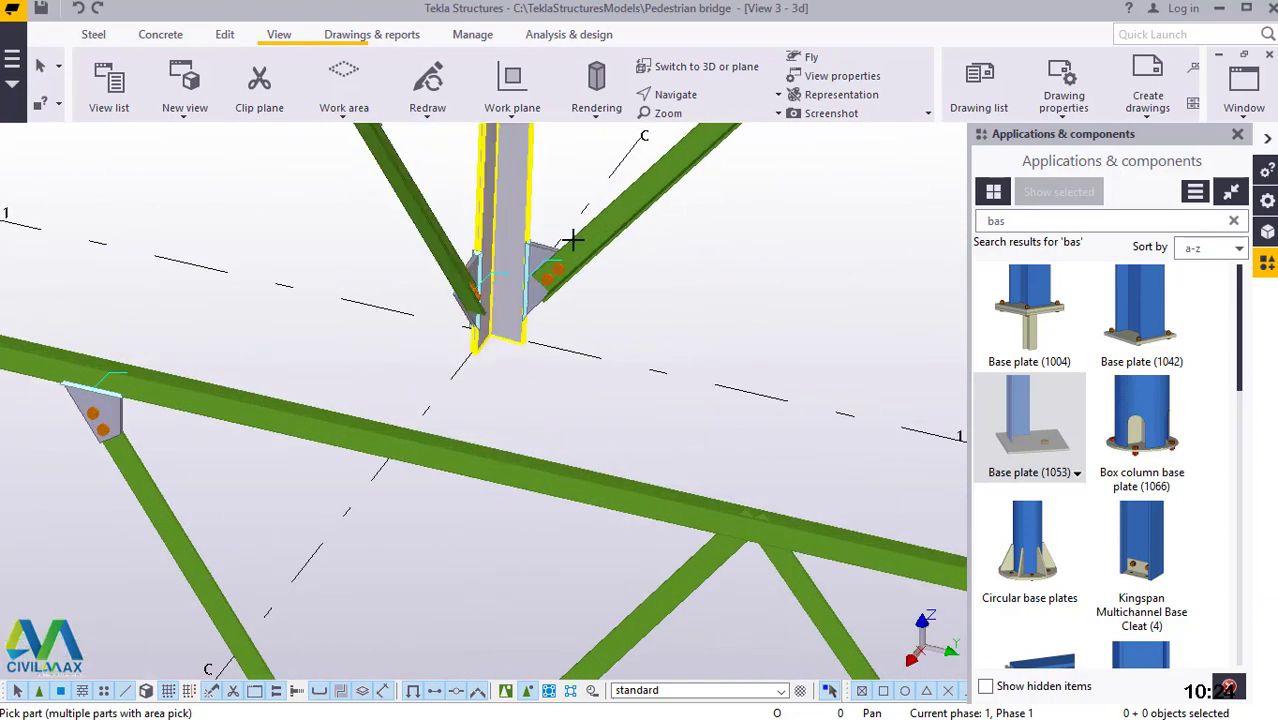
click(704, 101)
click(713, 125)
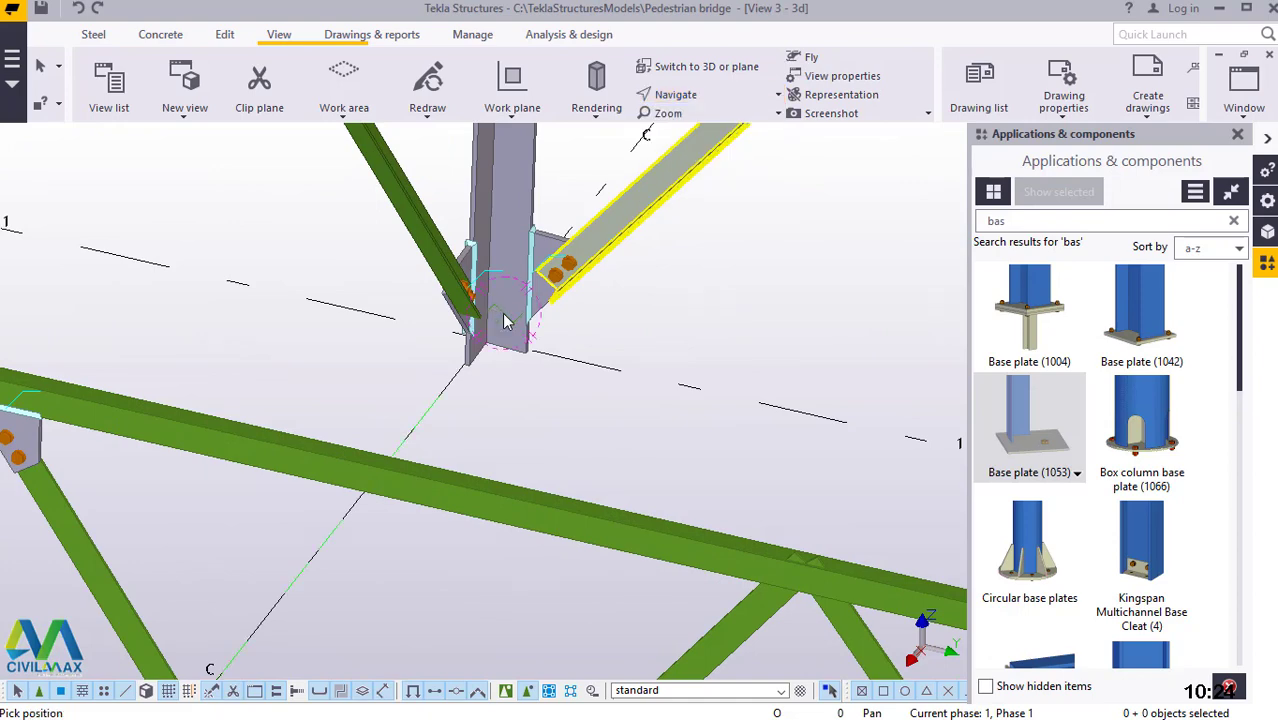
click(505, 321)
right_click(415, 204)
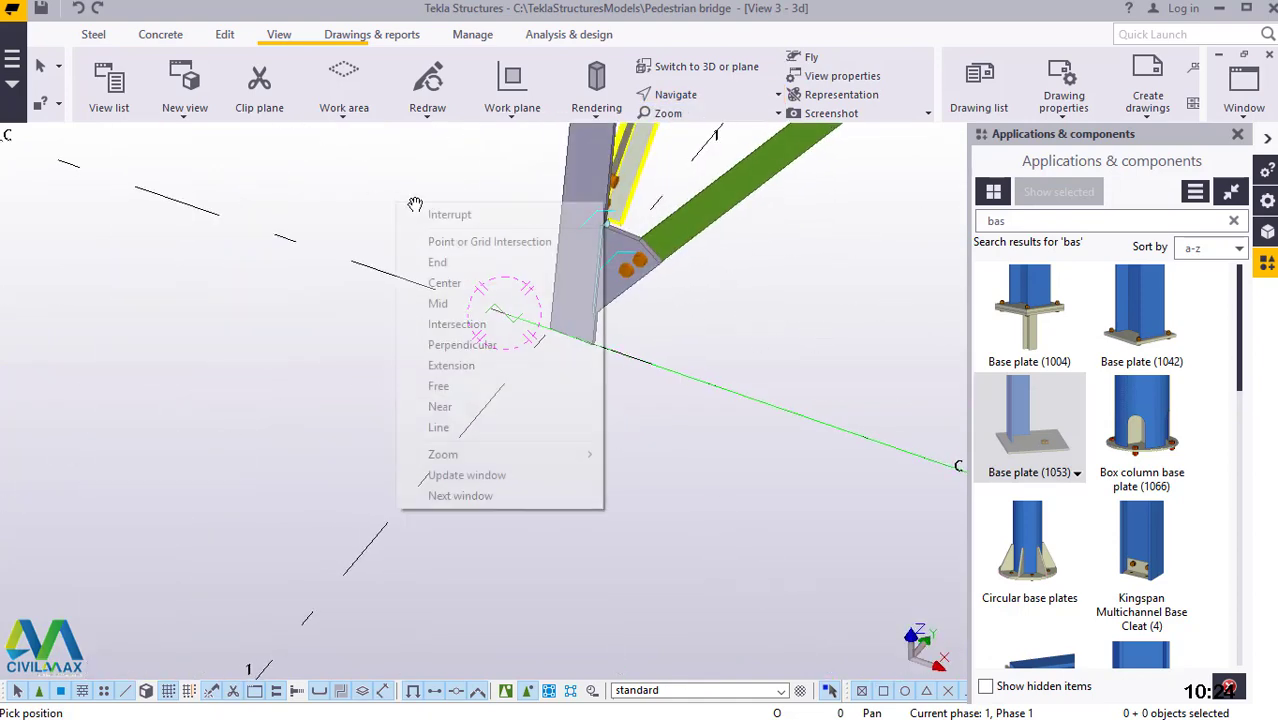
click(447, 213)
scroll(556, 300, up, 5)
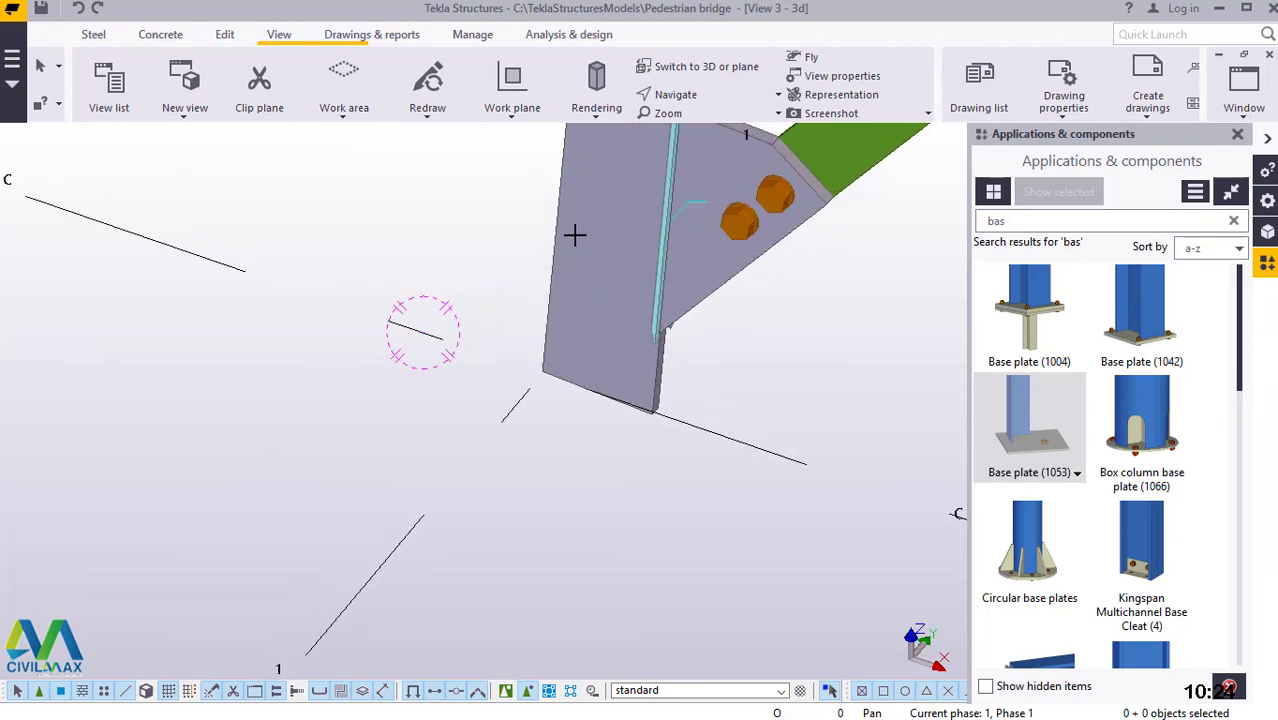
scroll(575, 235, up, 2)
scroll(538, 374, up, 4)
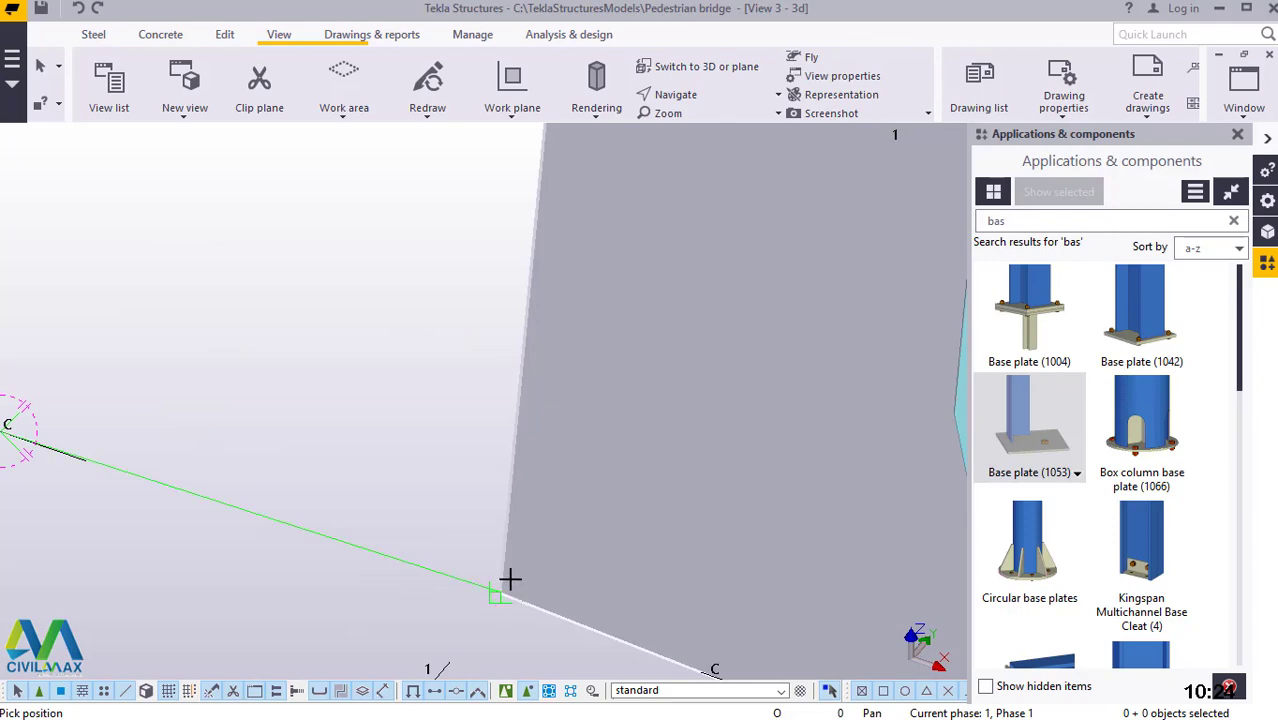
click(510, 578)
scroll(510, 578, down, 5)
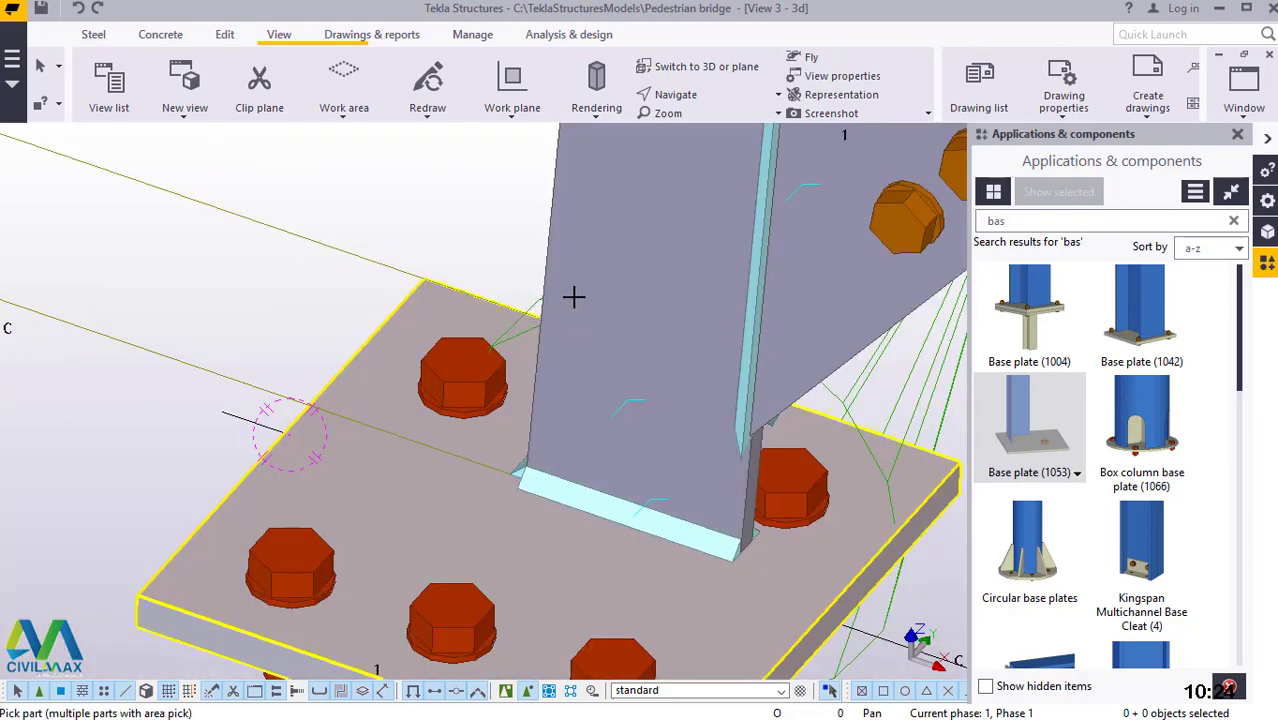
right_click(320, 271)
key(Escape)
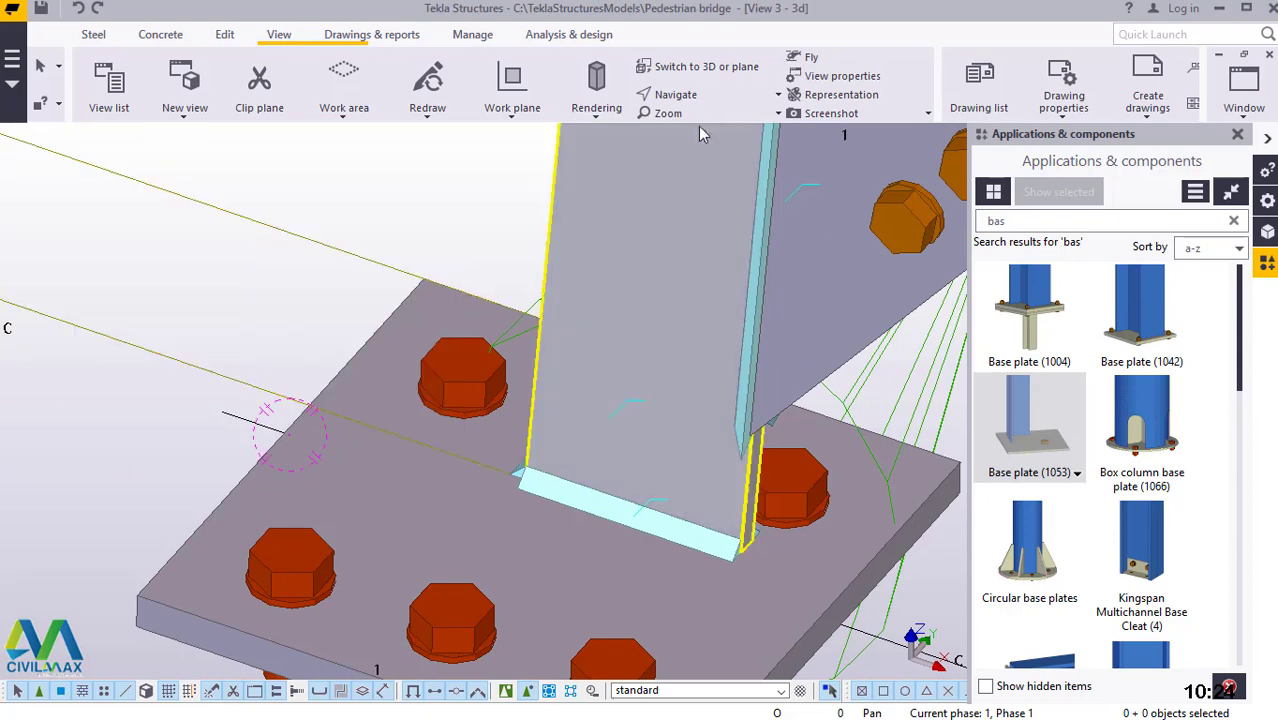
Switch the model view to plan and redraw it to clear the temporary connection lines
click(712, 66)
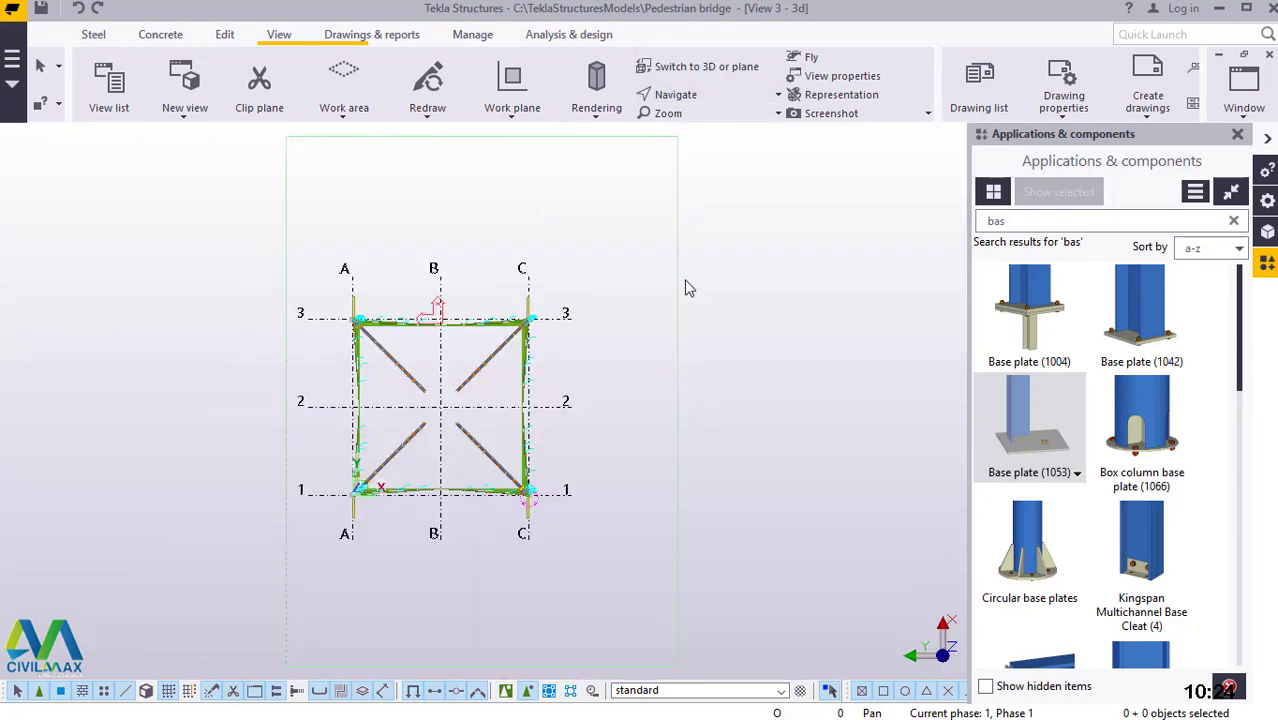
right_click(728, 218)
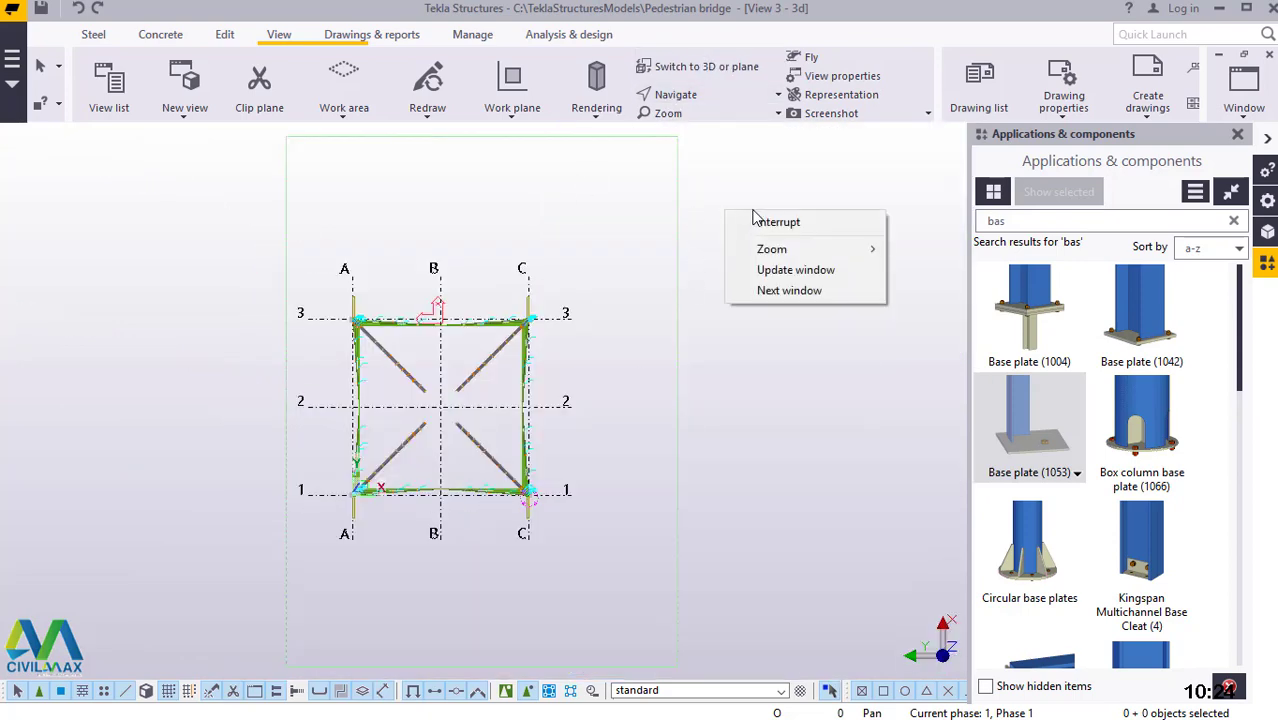
click(756, 218)
right_click(757, 218)
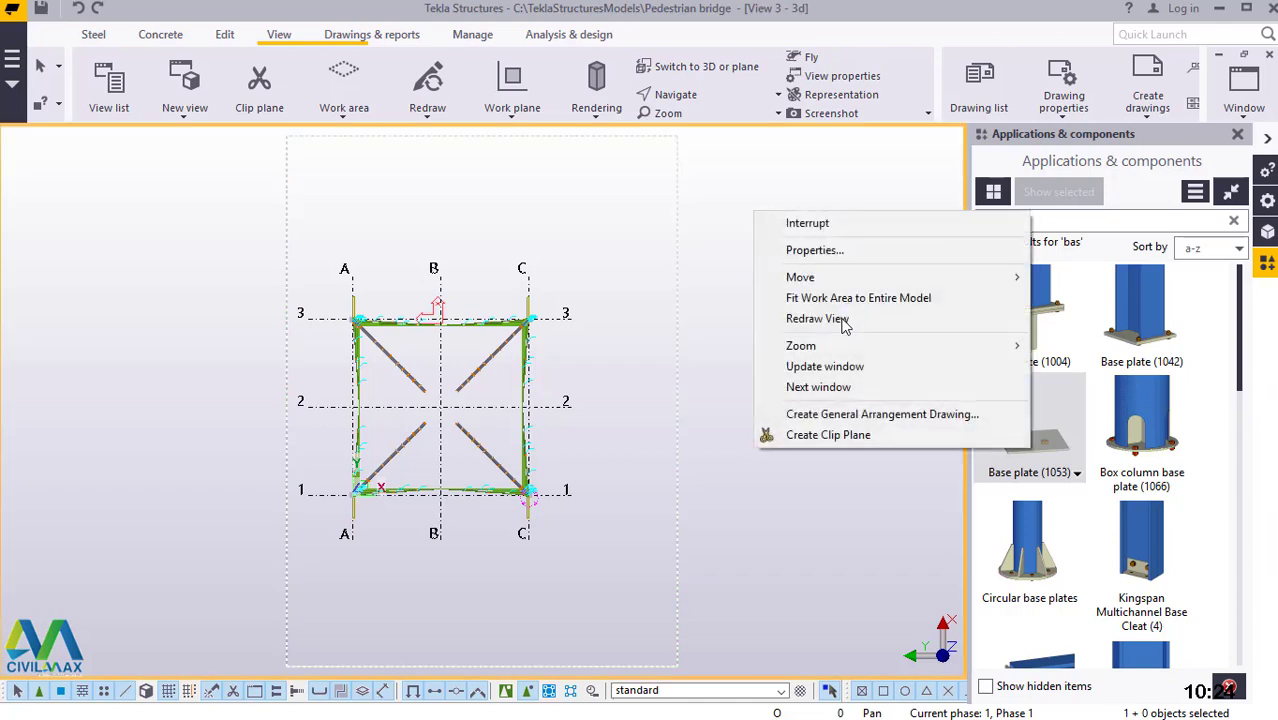
click(835, 320)
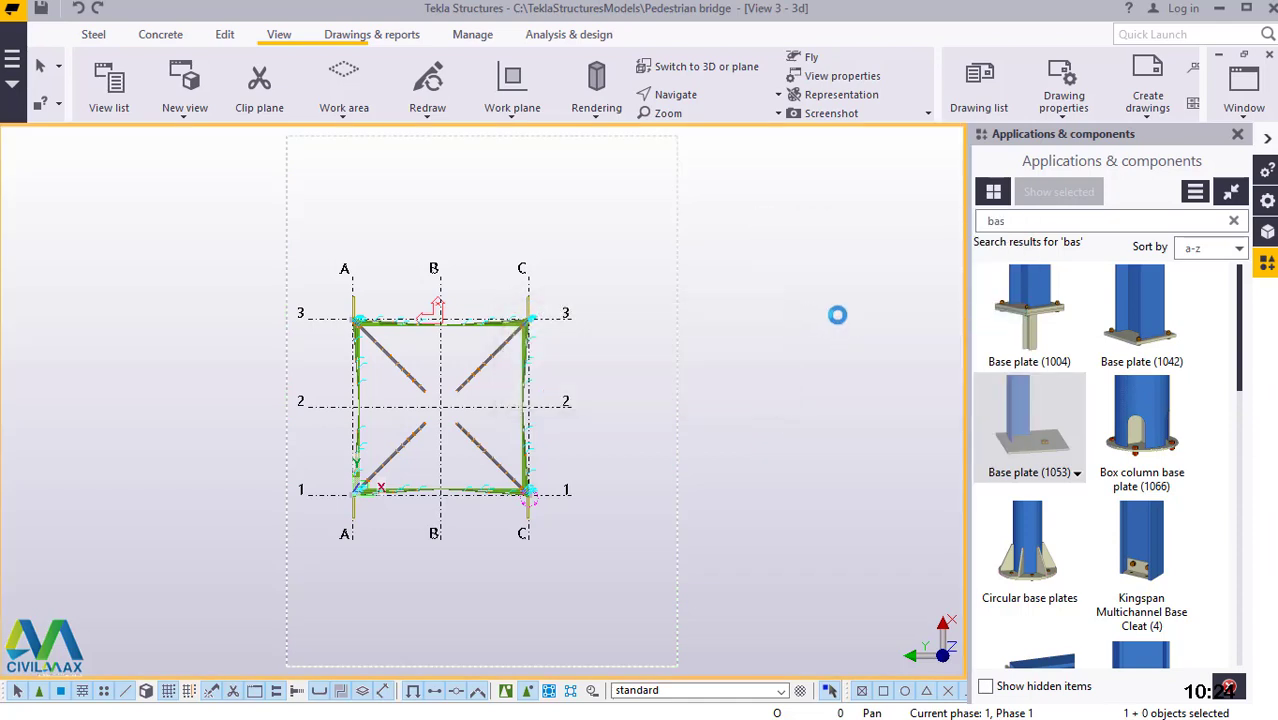
right_click(678, 313)
click(772, 391)
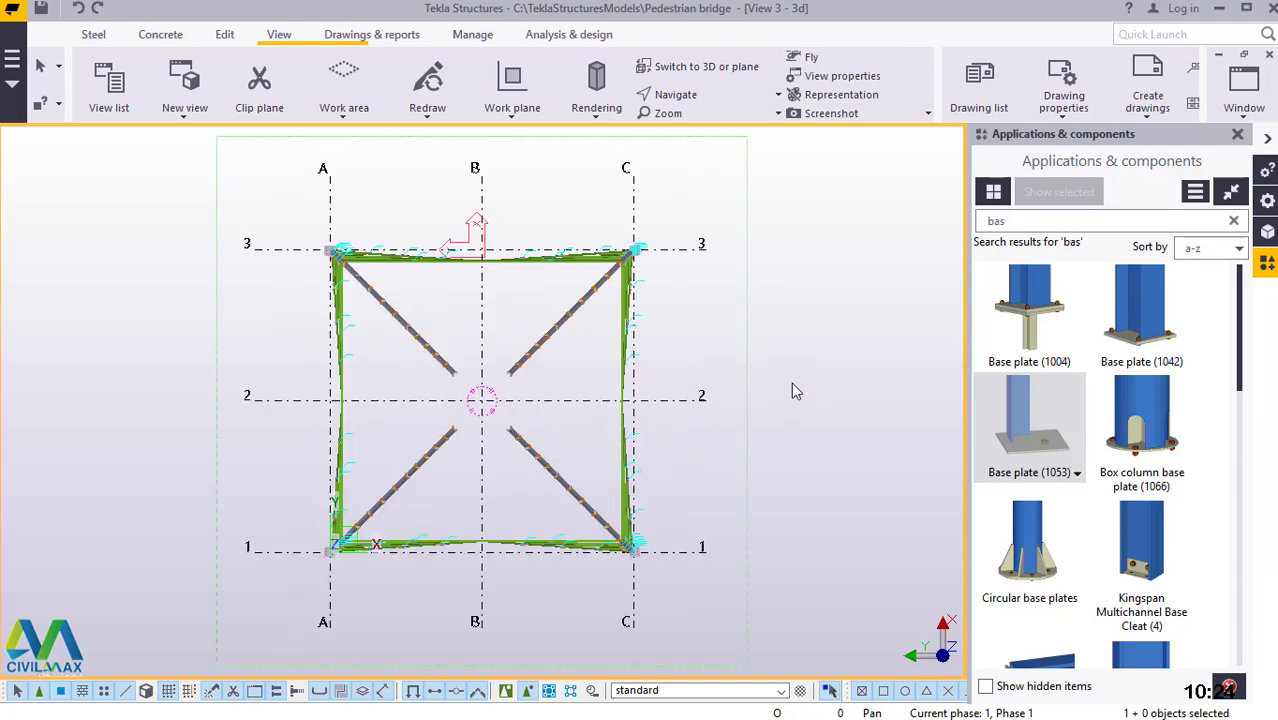
Examine the corner columns, their bolted splices and the bracing in plan view
scroll(442, 305, up, 7)
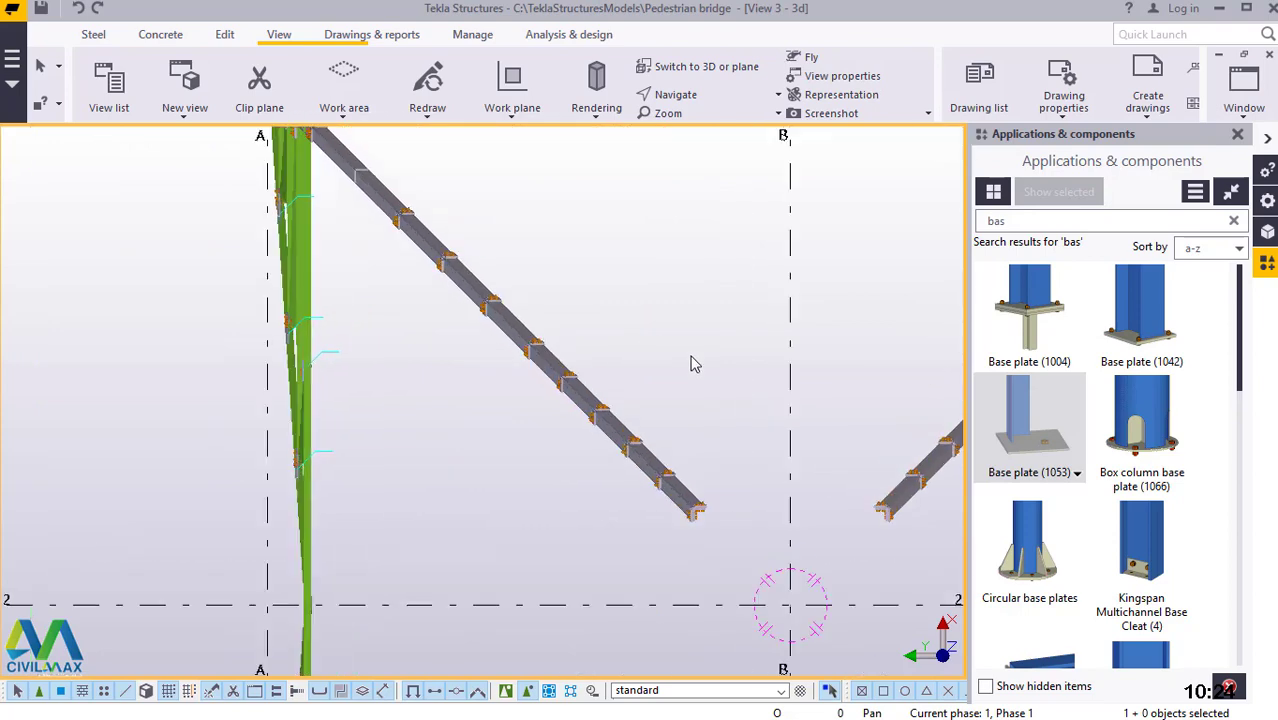
scroll(249, 347, down, 2)
scroll(551, 516, down, 3)
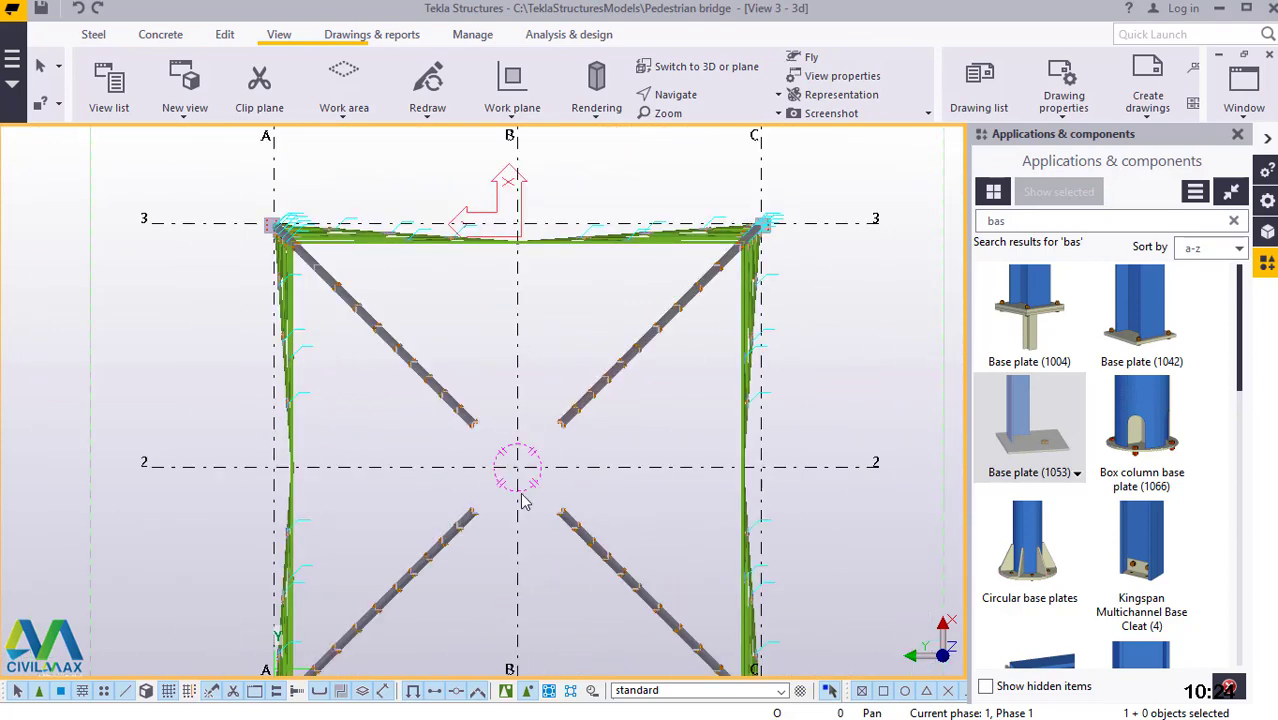
scroll(519, 471, up, 3)
scroll(660, 330, up, 5)
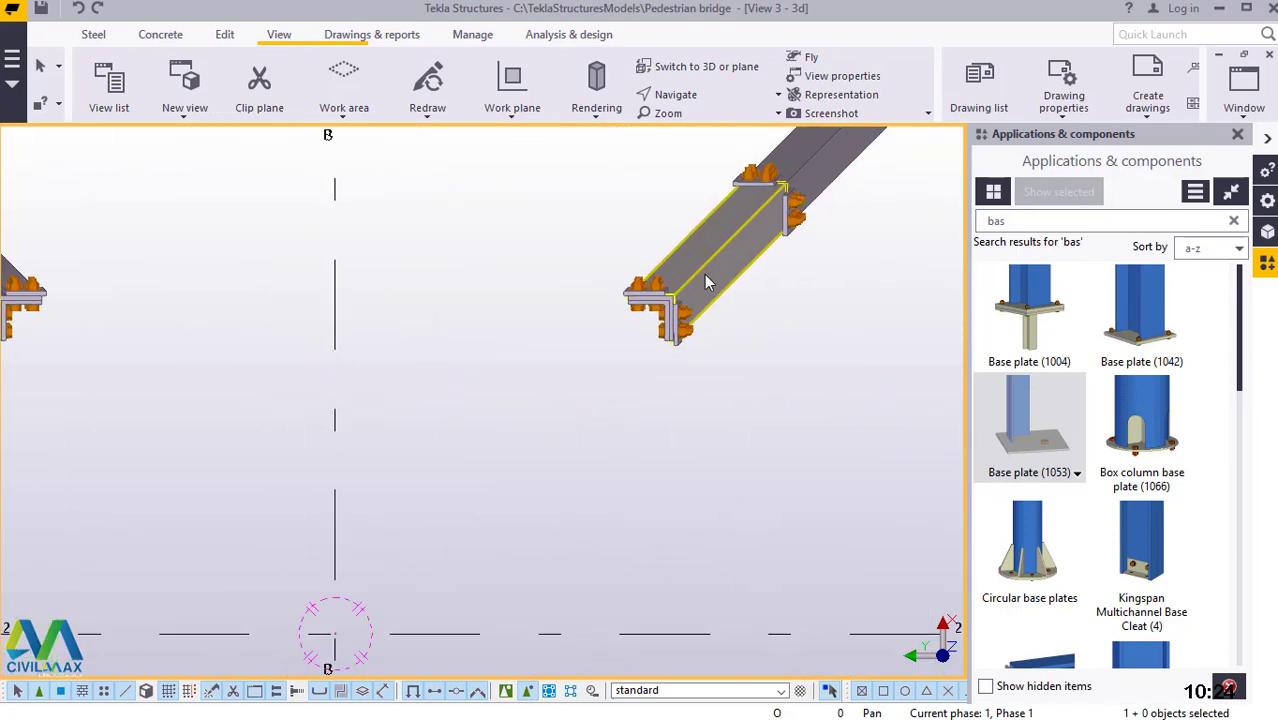
scroll(580, 420, down, 5)
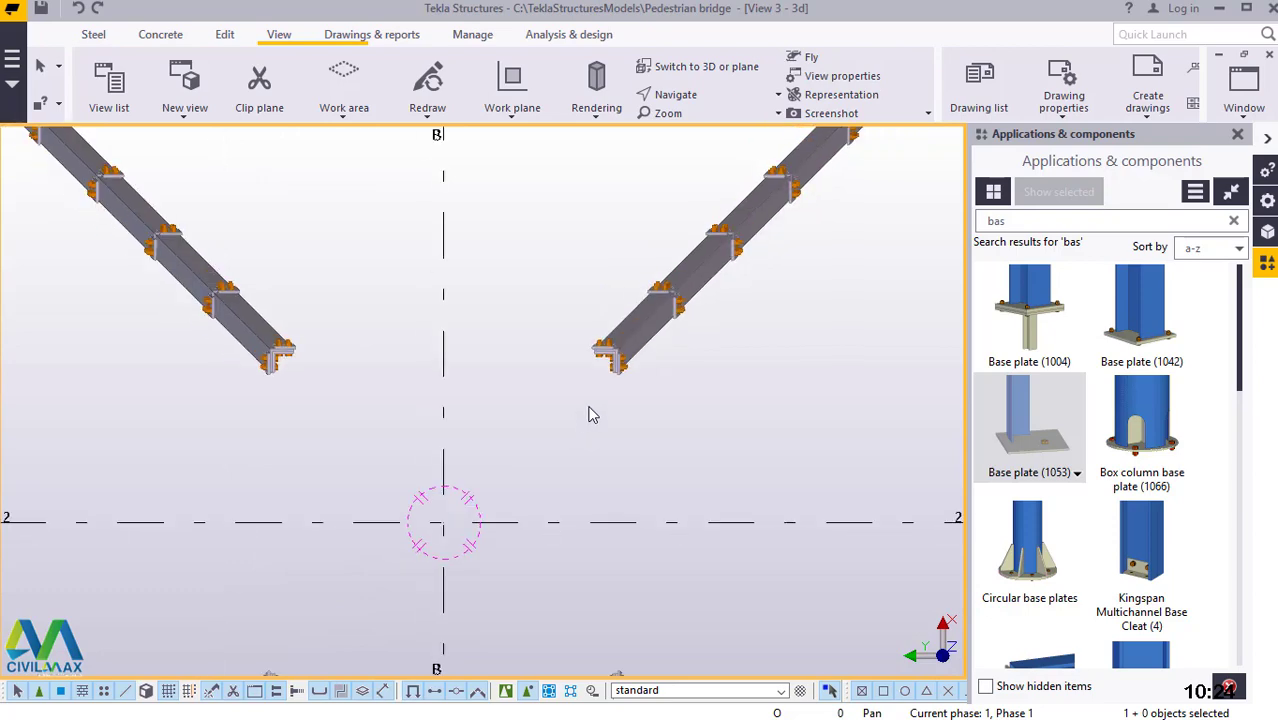
Return to the 3D view at the C-3 column's horizontal brace joint and search the component catalog for 11
click(714, 68)
scroll(470, 635, up, 5)
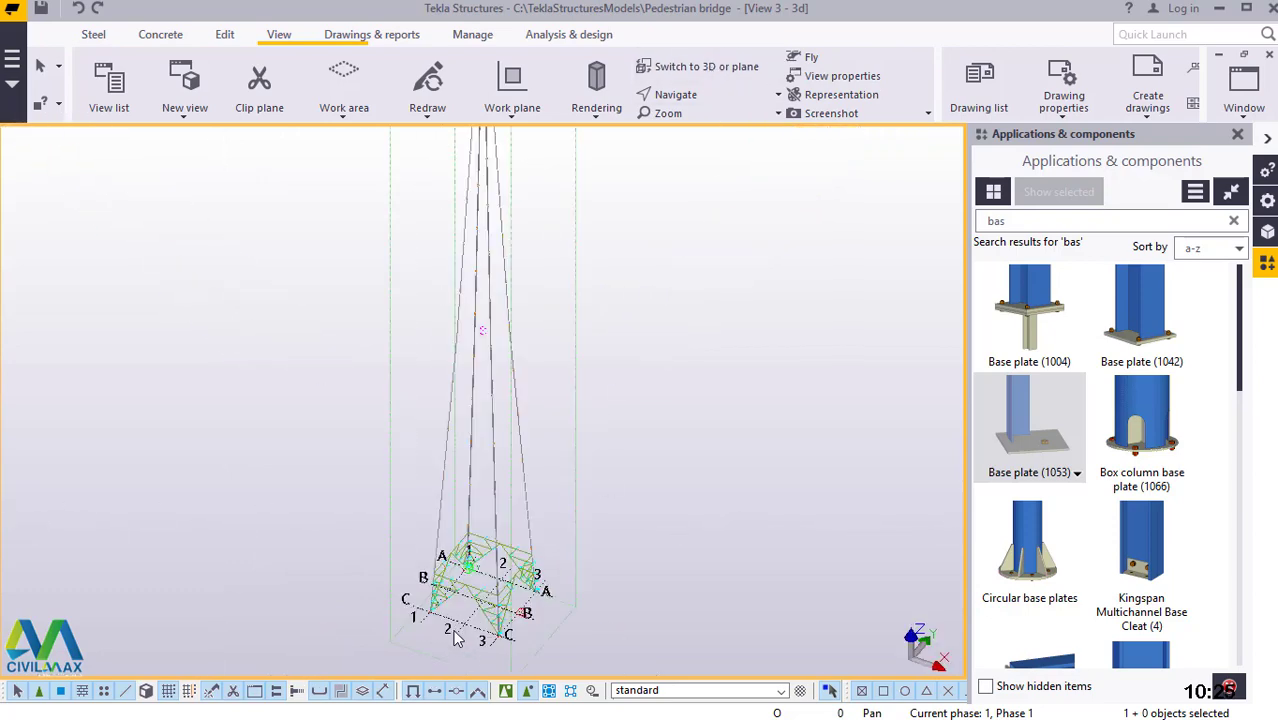
scroll(595, 620, up, 5)
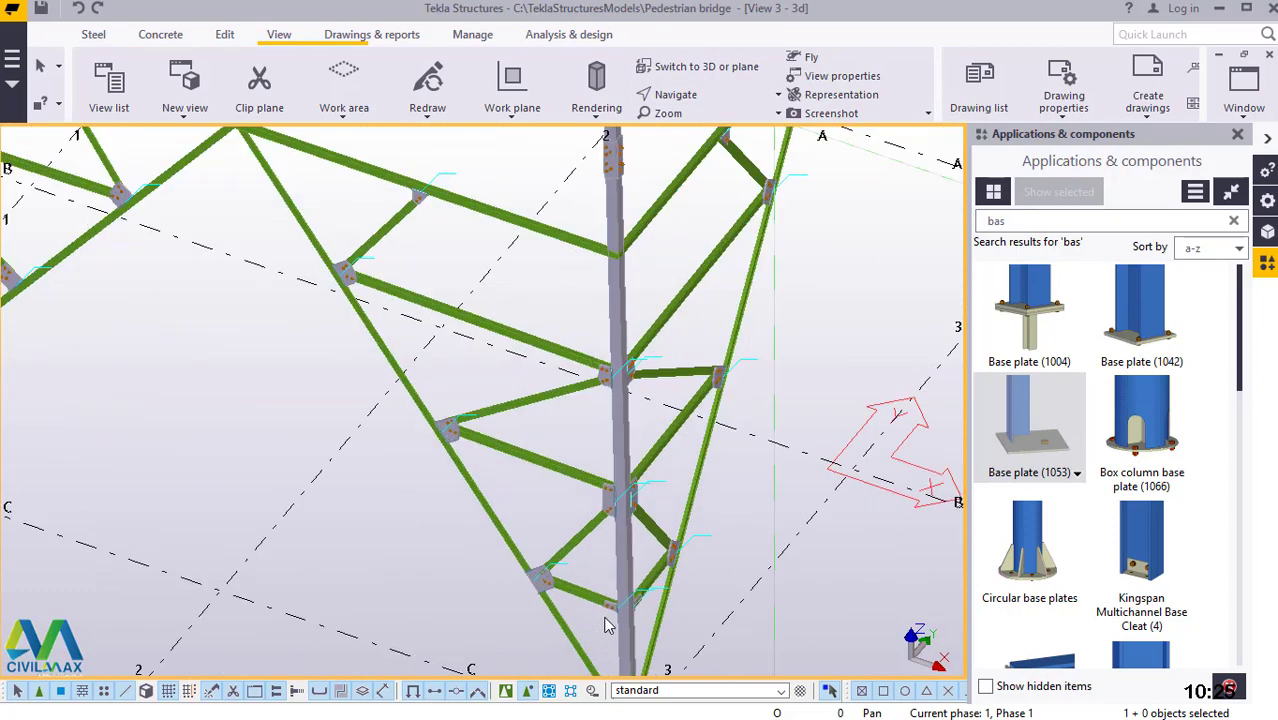
scroll(640, 225, up, 4)
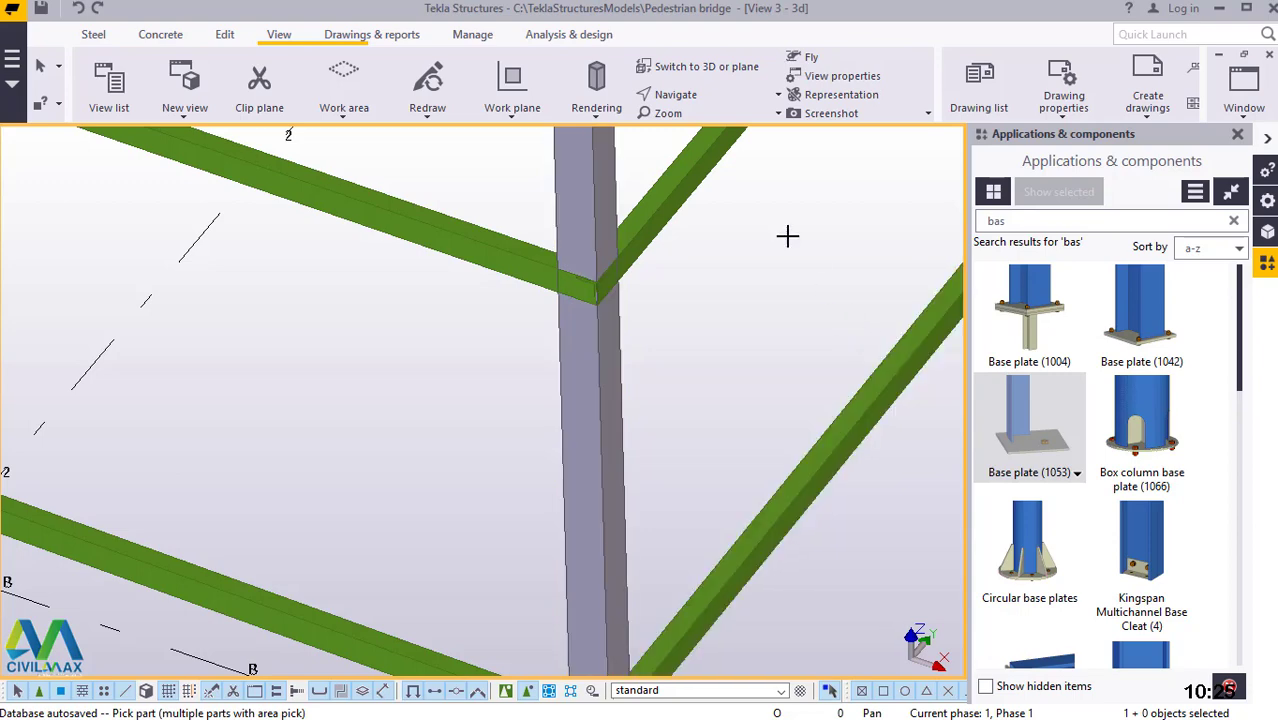
right_click(820, 249)
click(844, 245)
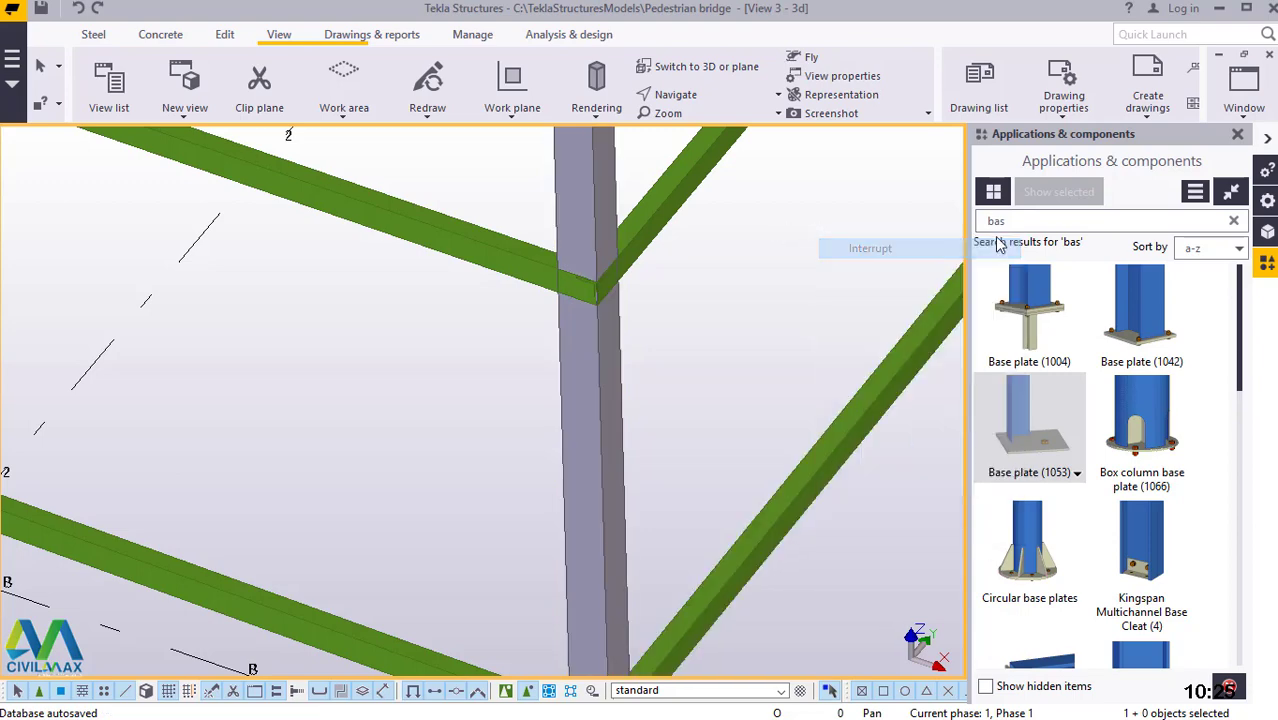
click(1017, 220)
text(11)
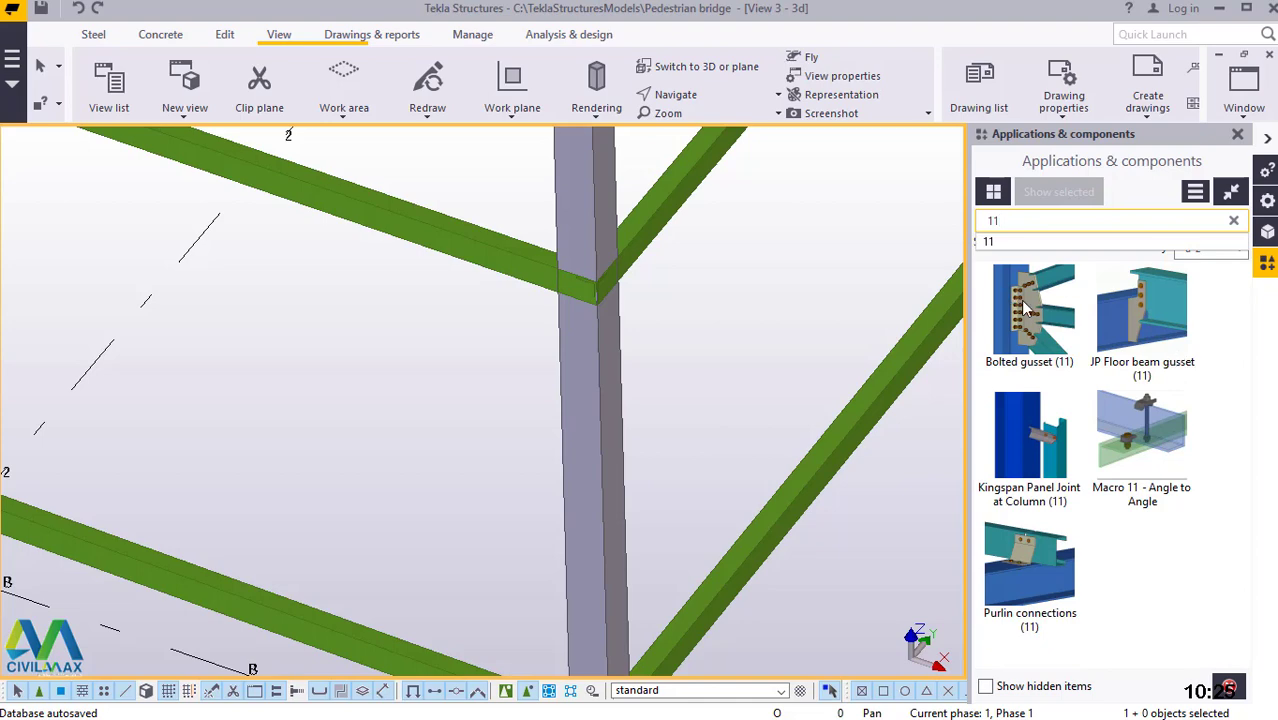
Add a Bolted gusset (11) connection between the C-3 column and the horizontal angle on the grid 3 face
click(1027, 310)
scroll(579, 229, up, 2)
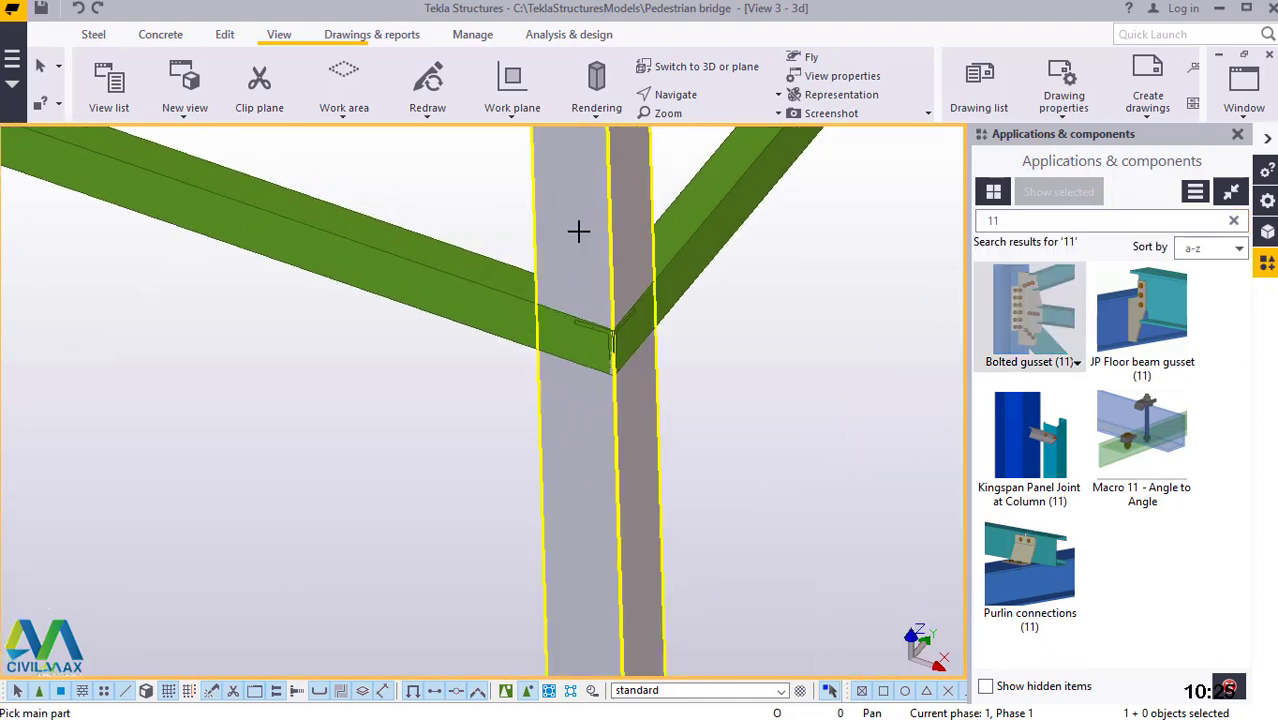
click(700, 223)
click(701, 221)
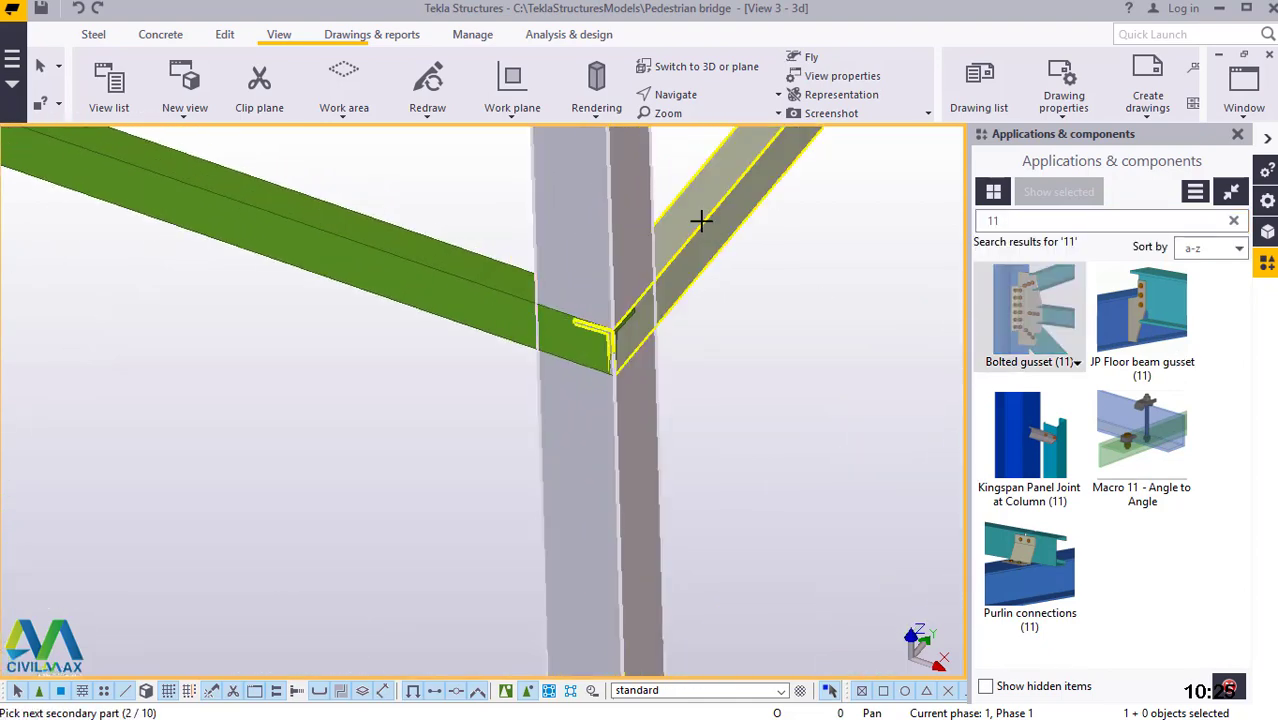
middle_click(701, 221)
Try to connect the grid C face's horizontal angle to the C-3 column with Bolted gusset (11), and undo each attempt
click(593, 236)
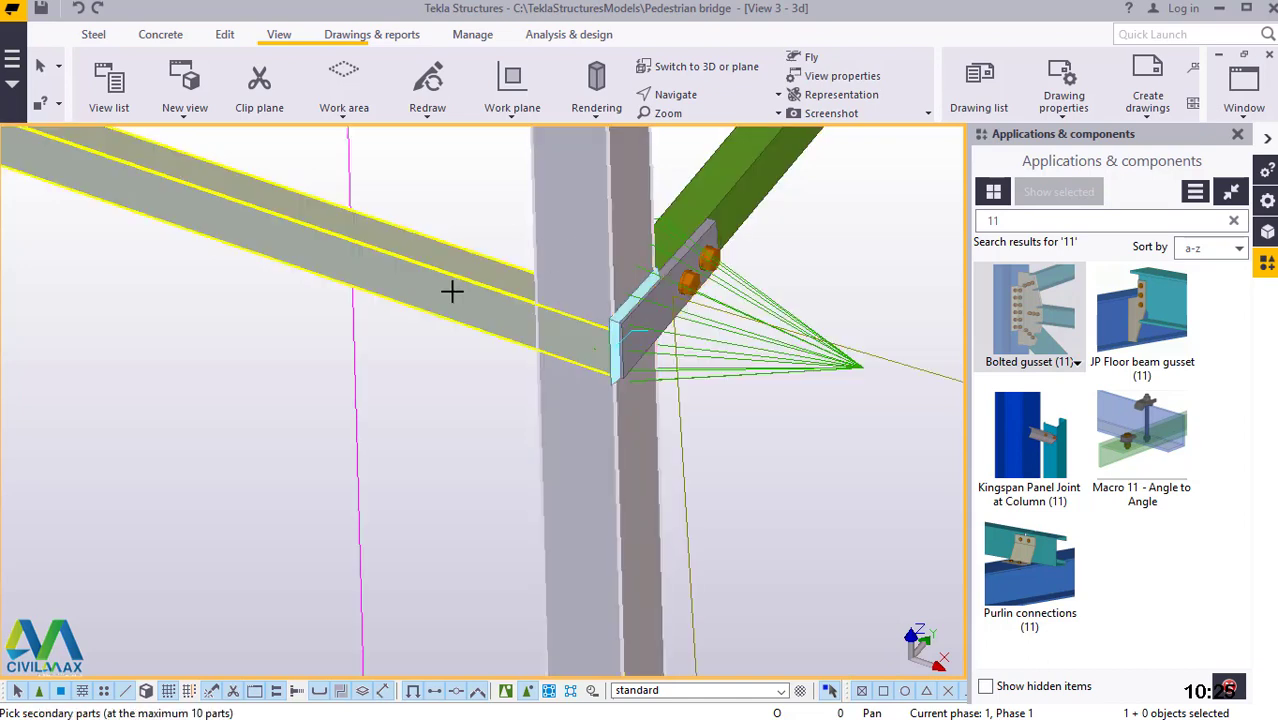
click(452, 295)
middle_click(458, 291)
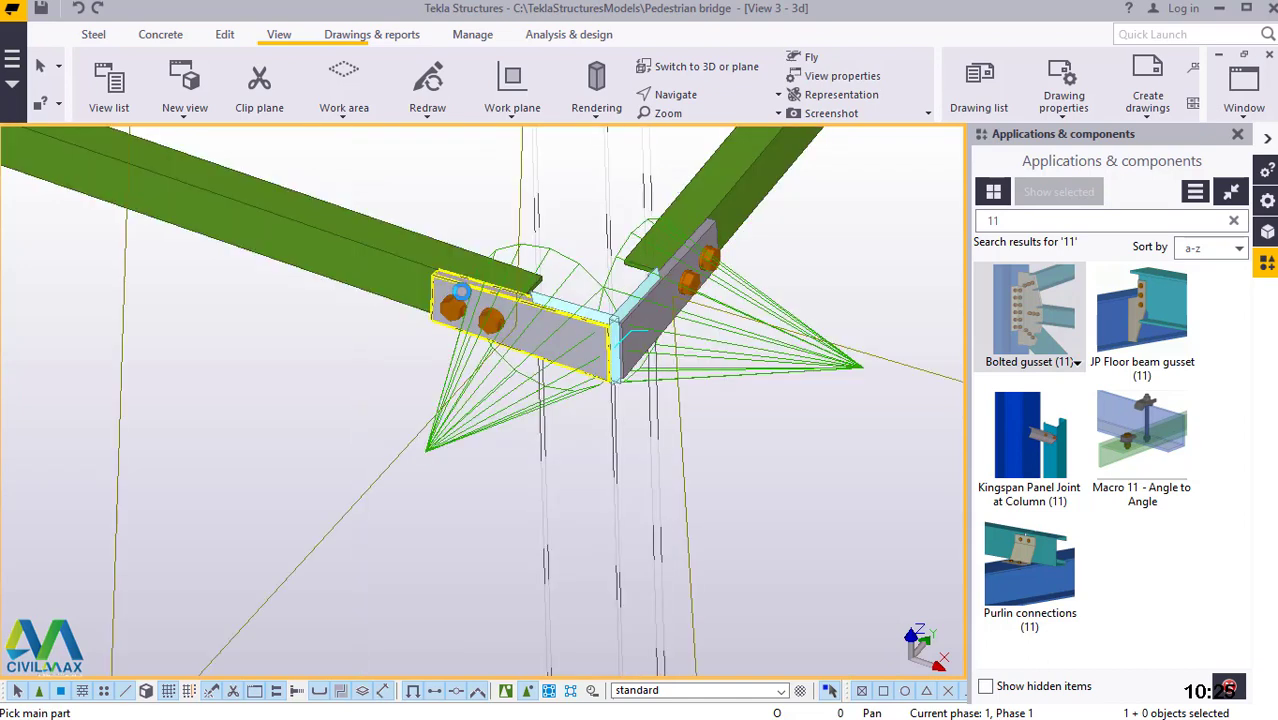
right_click(423, 182)
click(476, 190)
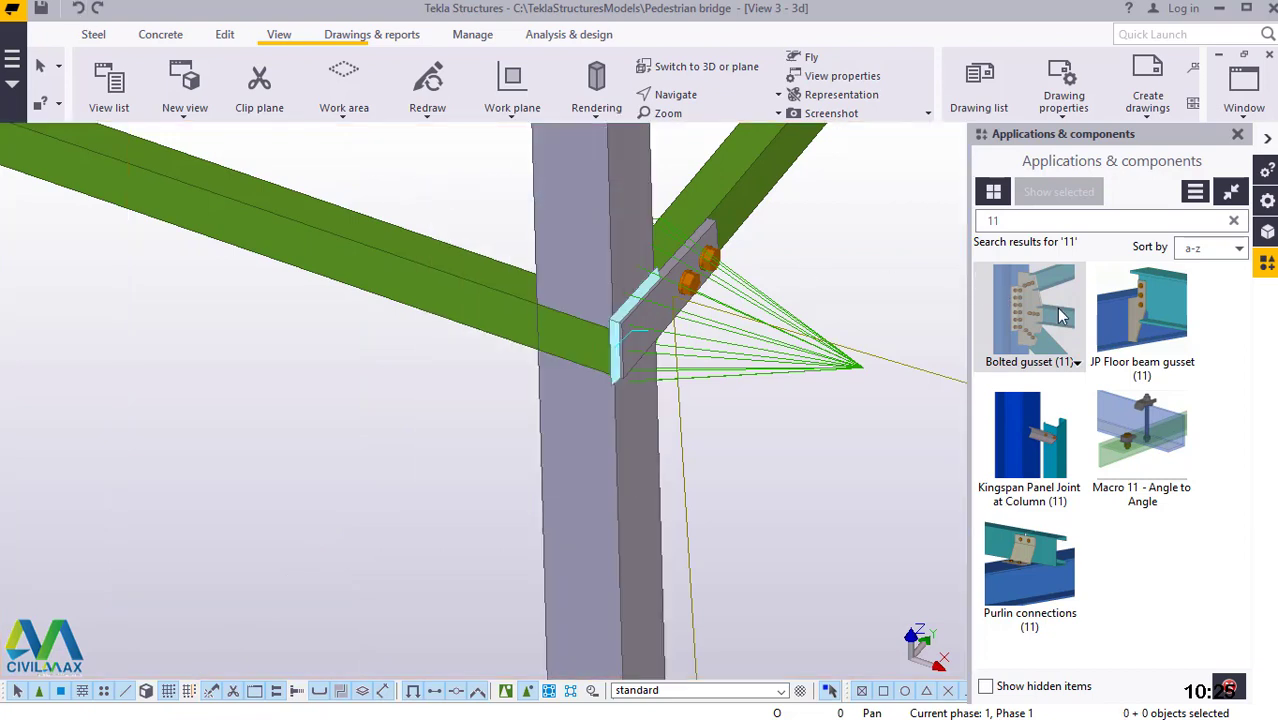
click(548, 230)
click(494, 295)
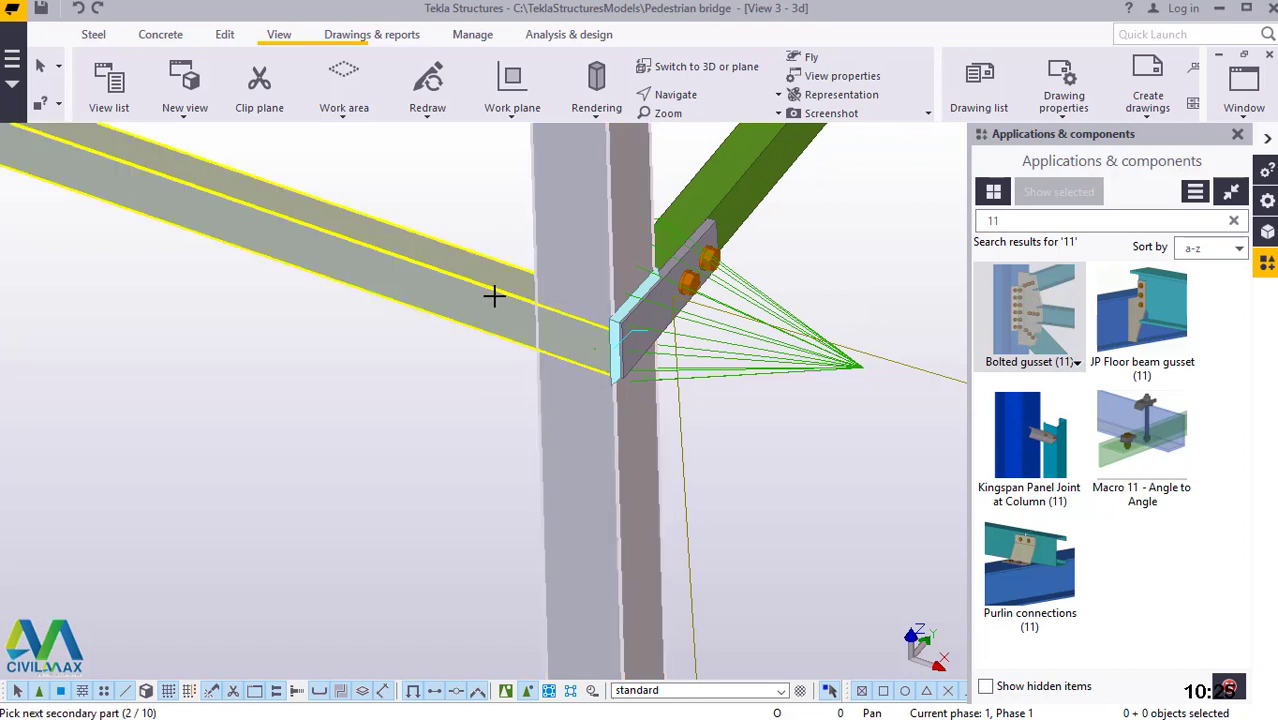
middle_click(497, 295)
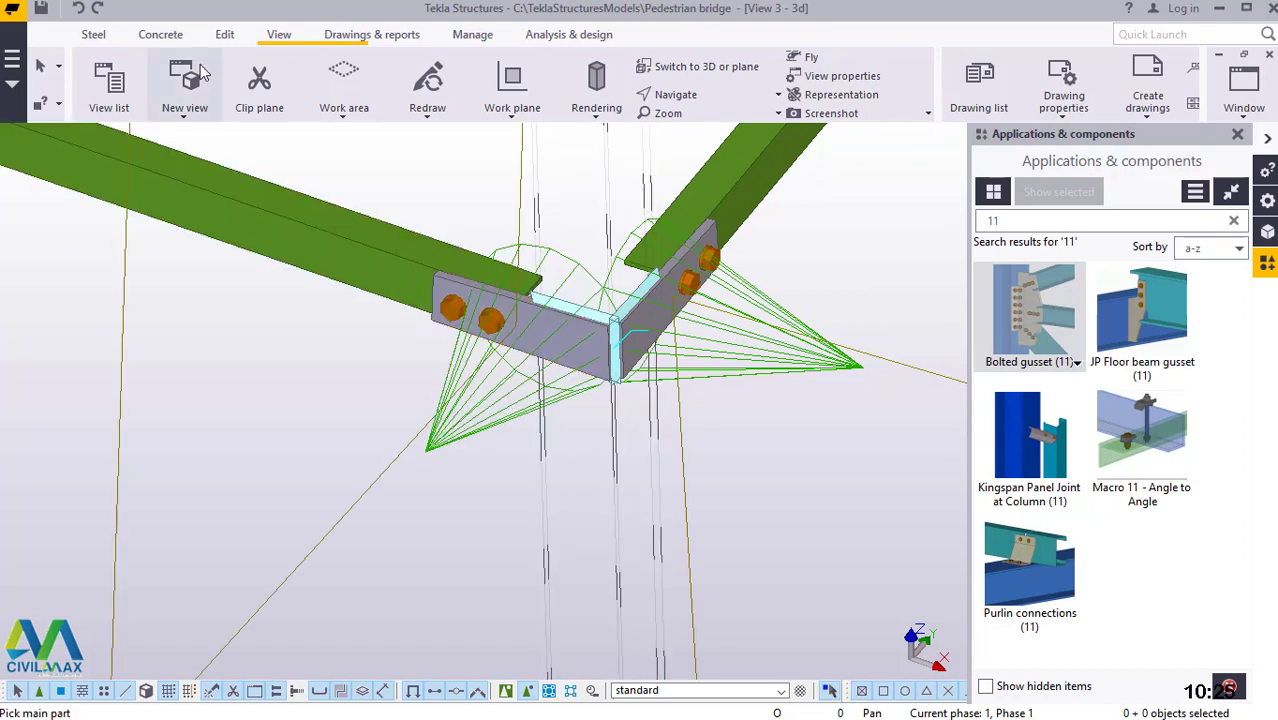
click(77, 12)
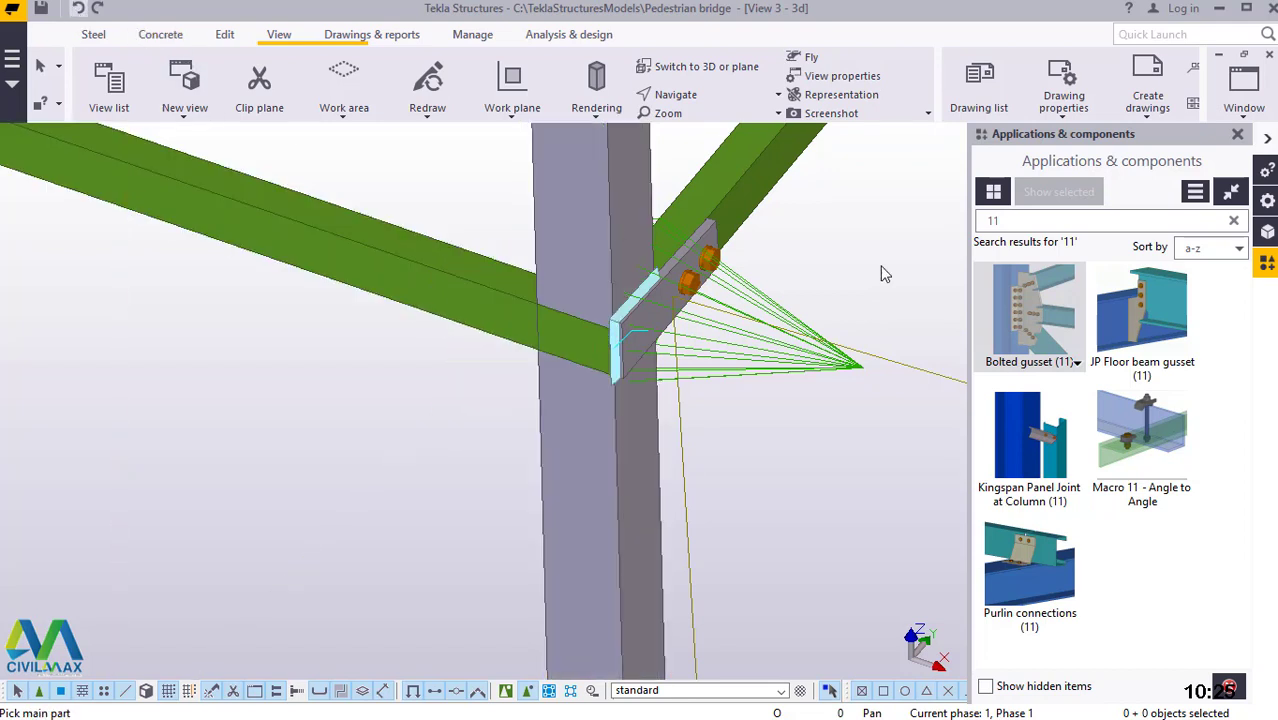
End the gusset command and redraw the view to clear the leftover connection lines
click(816, 420)
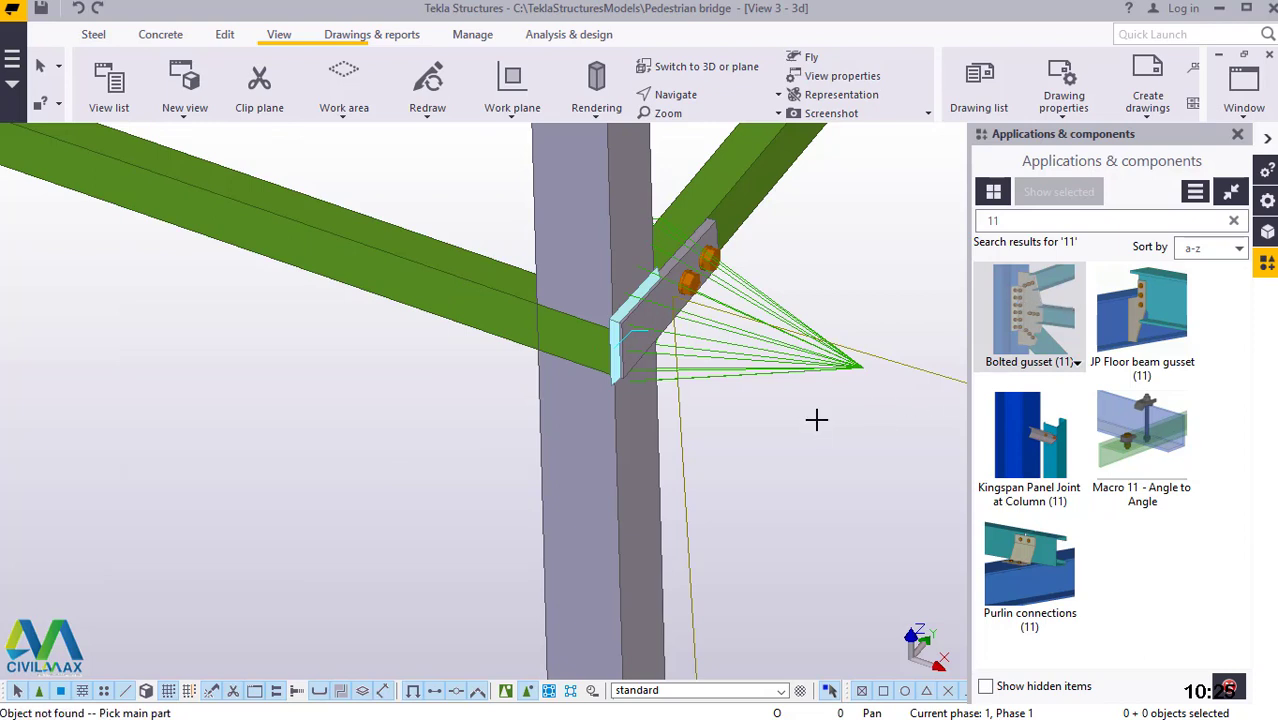
right_click(816, 420)
click(870, 123)
right_click(805, 410)
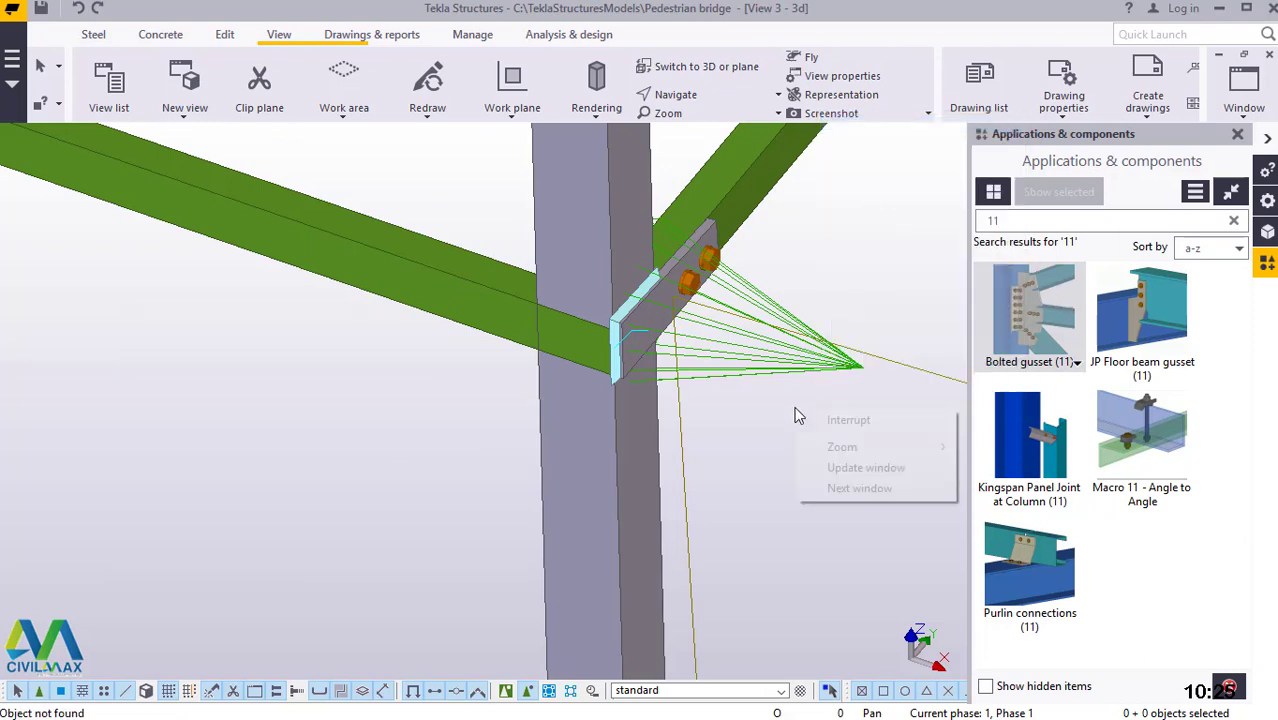
click(857, 282)
right_click(857, 268)
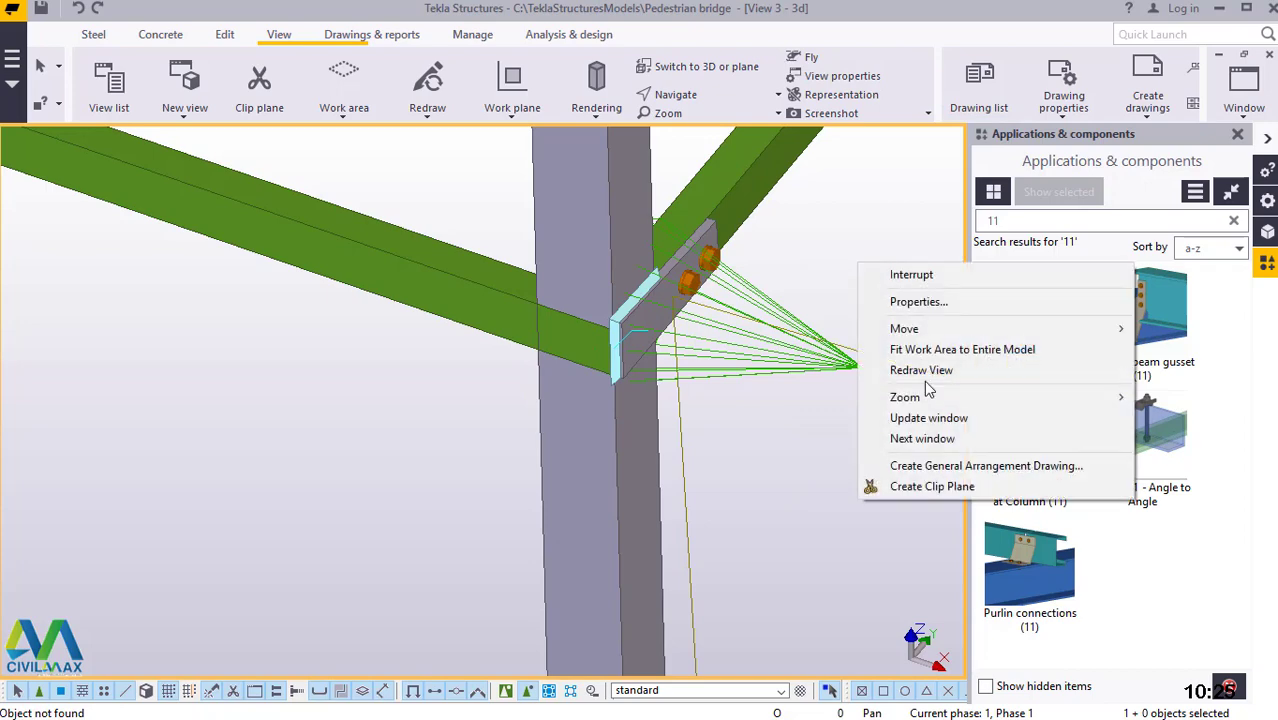
click(921, 370)
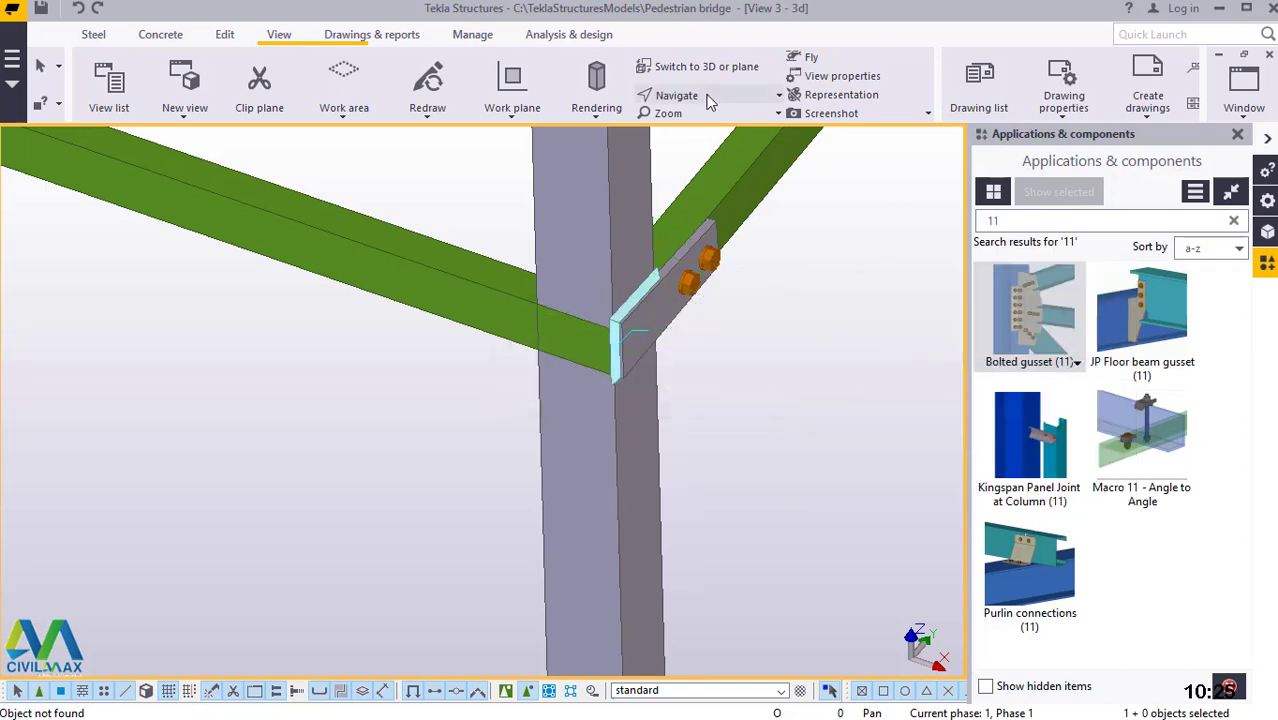
Set the view rotation point at the C-3 gusset joint and bring the A-3 column's horizontal brace joint into view
click(675, 94)
click(700, 162)
click(607, 391)
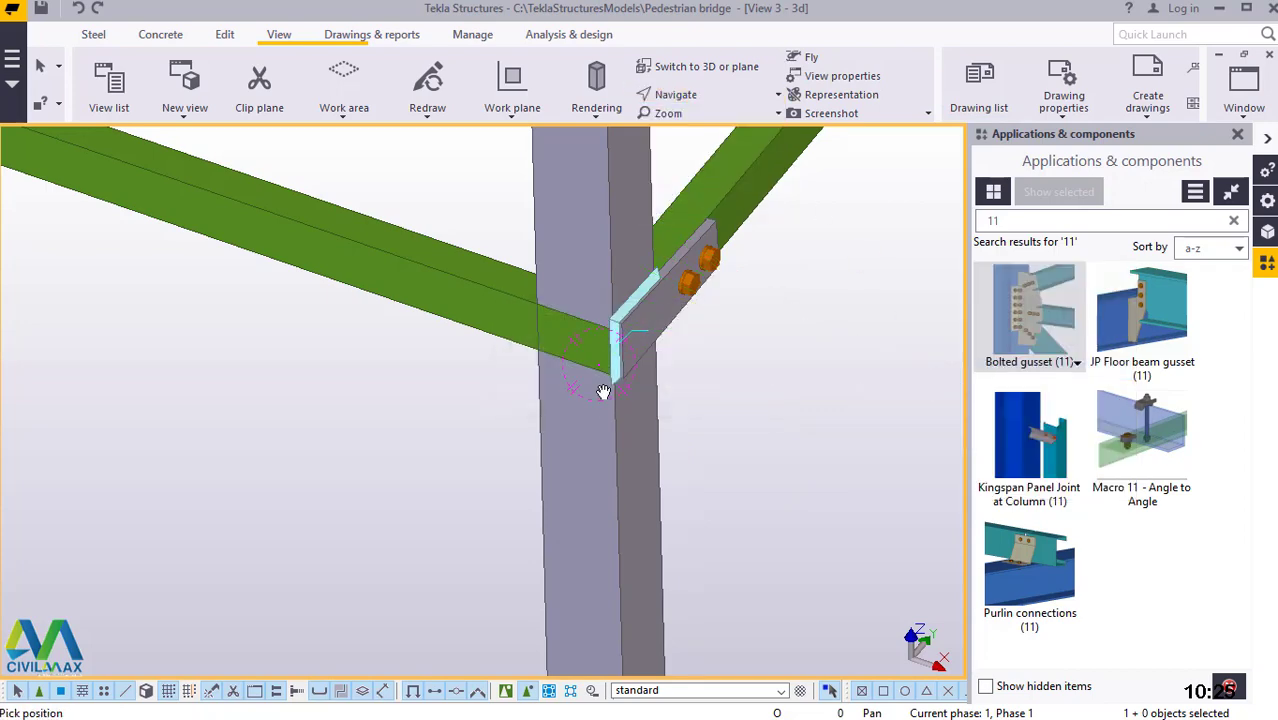
mouse_move(607, 391)
ctrl+middle_down()
mouse_move(767, 322)
mouse_move(861, 299)
mouse_move(770, 332)
ctrl+middle_up()
scroll(770, 332, down, 6)
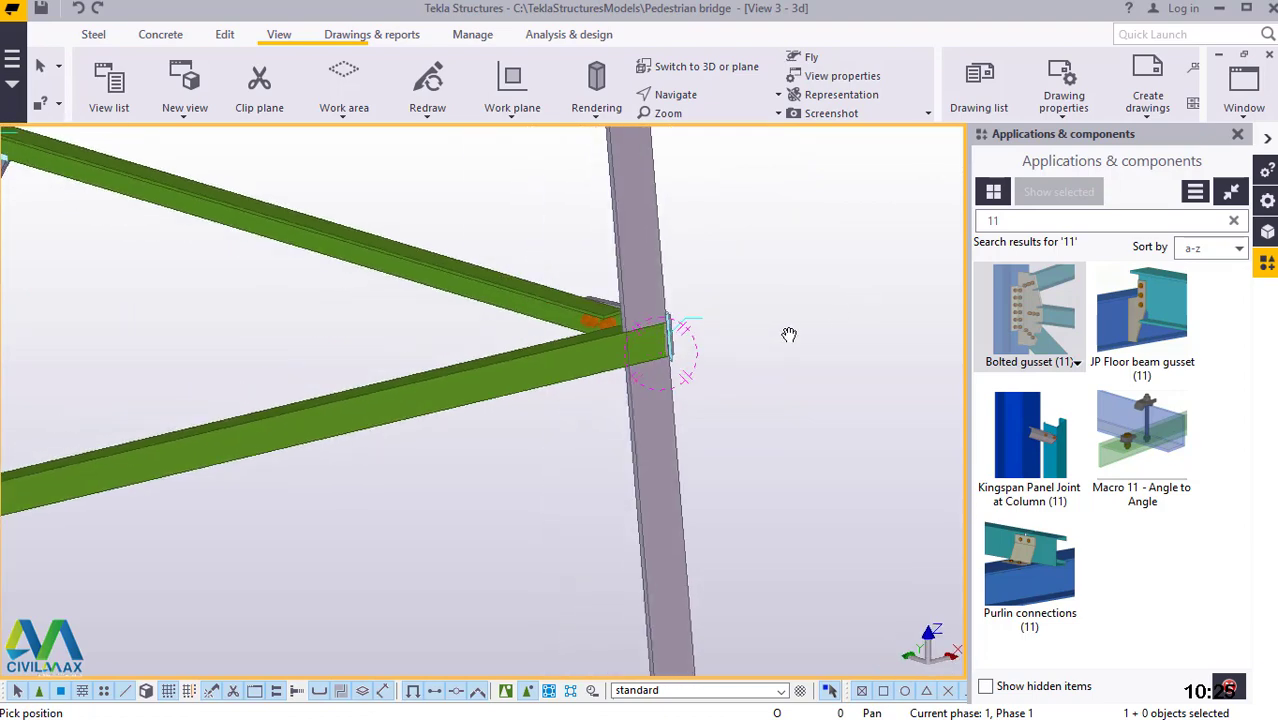
scroll(454, 271, up, 5)
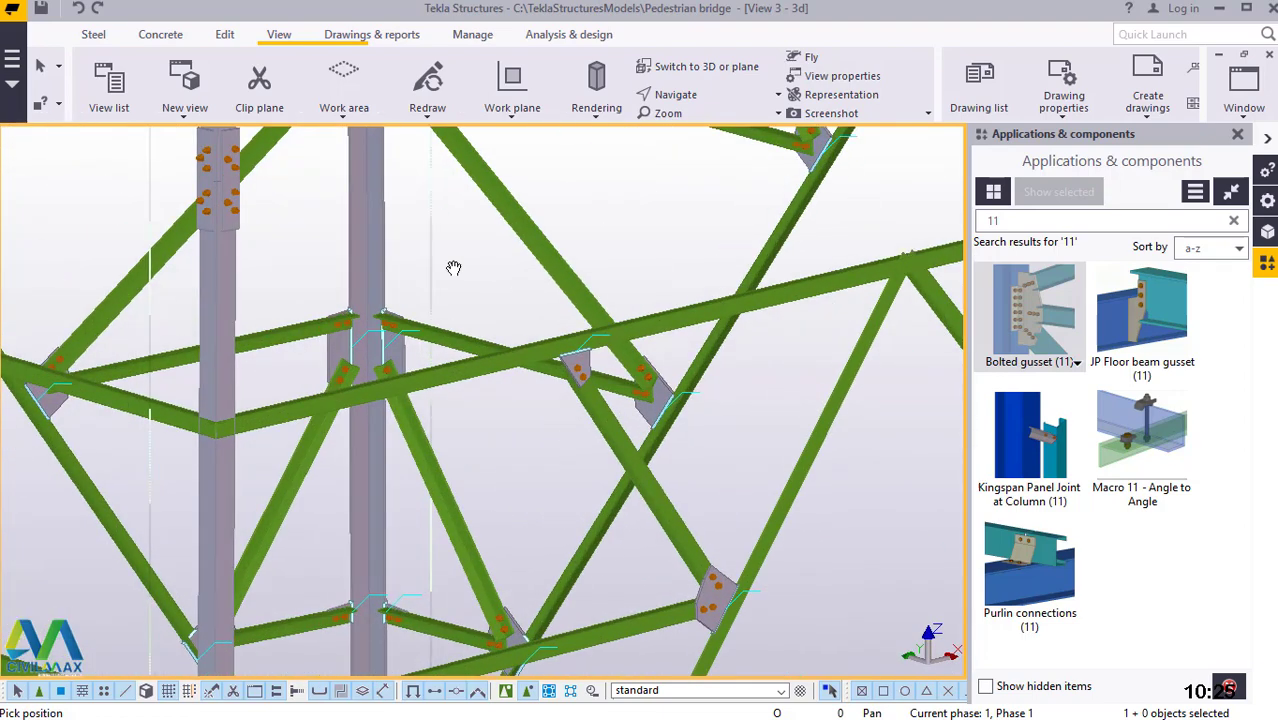
right_click(466, 240)
click(500, 250)
Add a Bolted gusset (11) connection between the A-3 column and its grid 3 face horizontal angle, and end the command
click(1003, 333)
scroll(220, 459, up, 3)
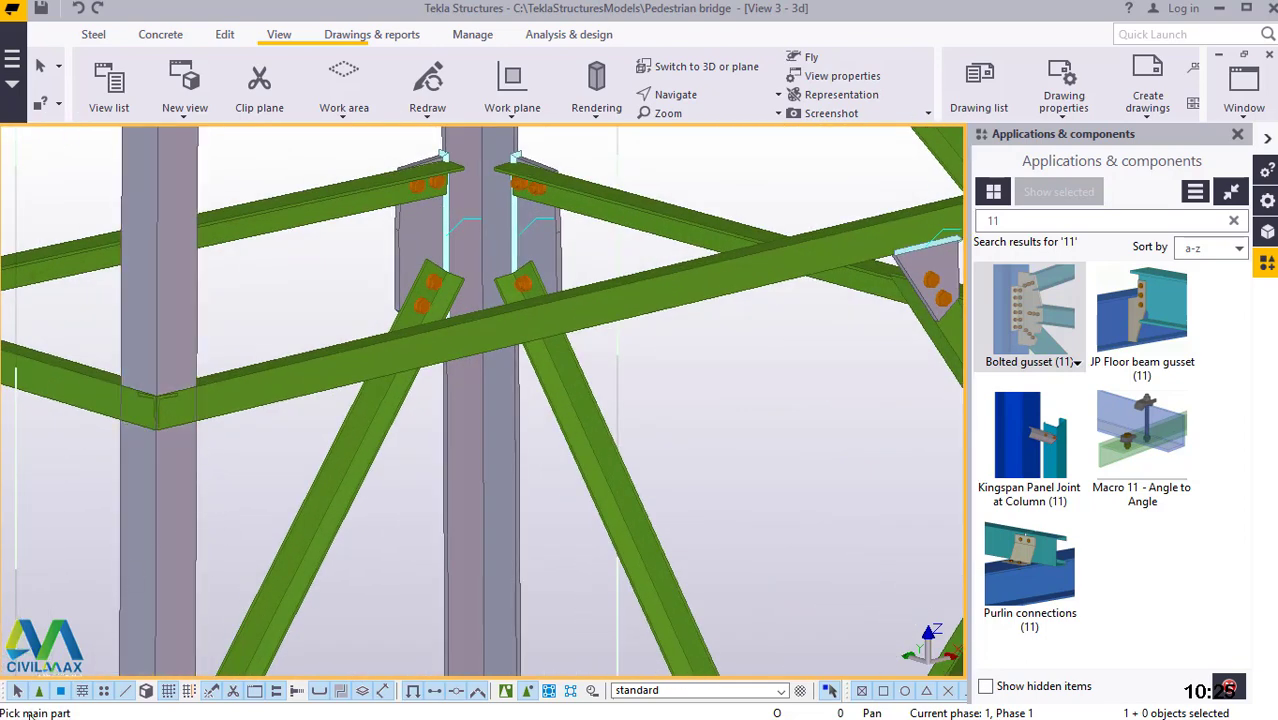
click(234, 426)
click(249, 404)
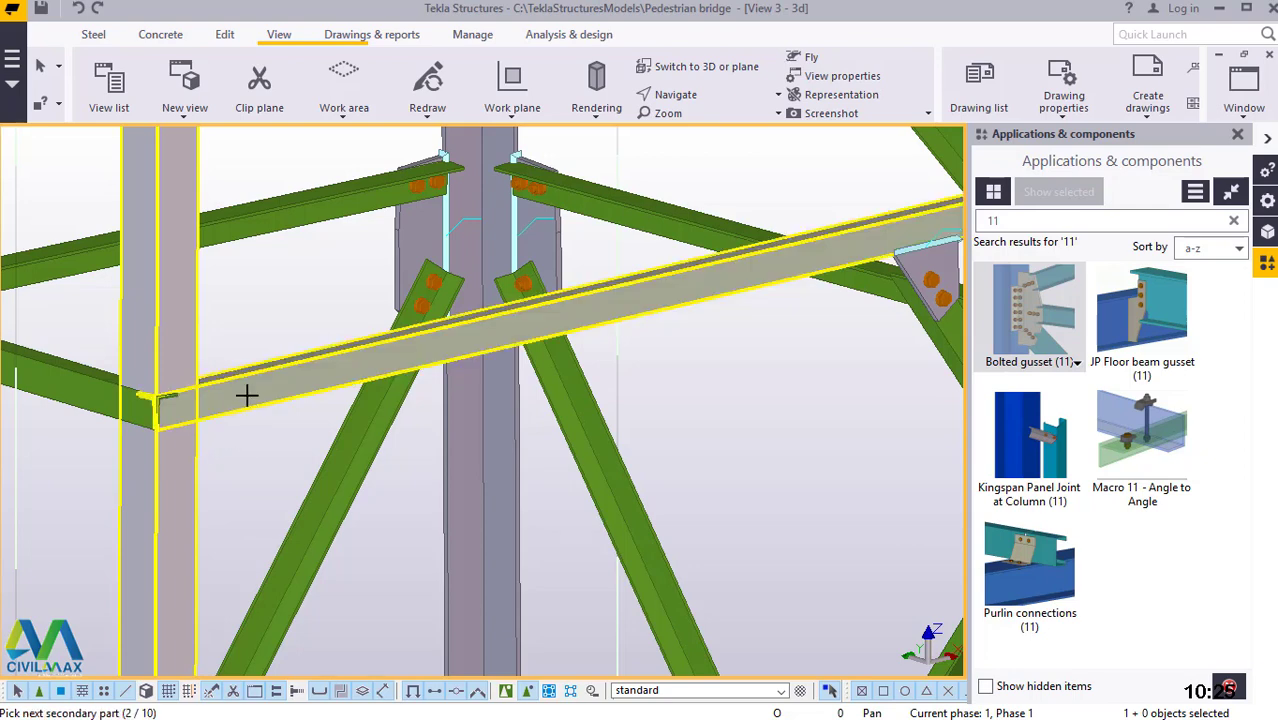
middle_click(246, 396)
right_click(324, 293)
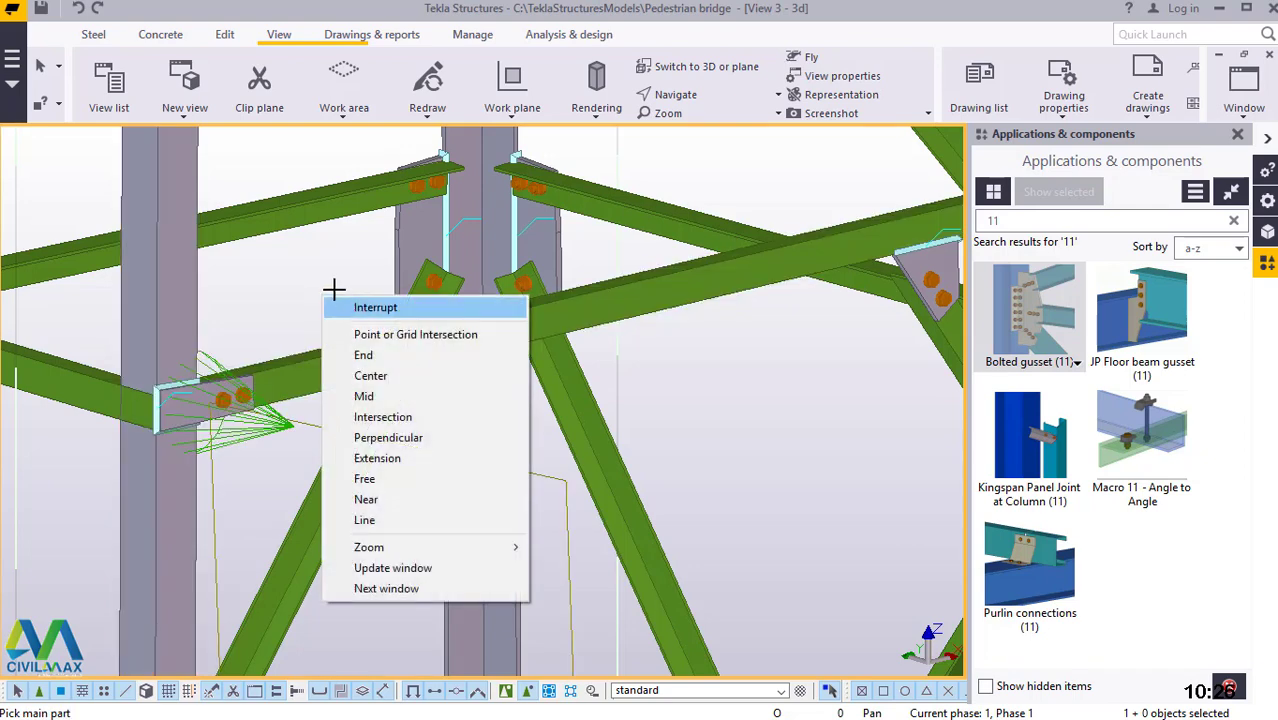
click(337, 288)
Add a Bolted gusset (11) connection between the C-1 column and its grid 1 face horizontal angle
click(1047, 302)
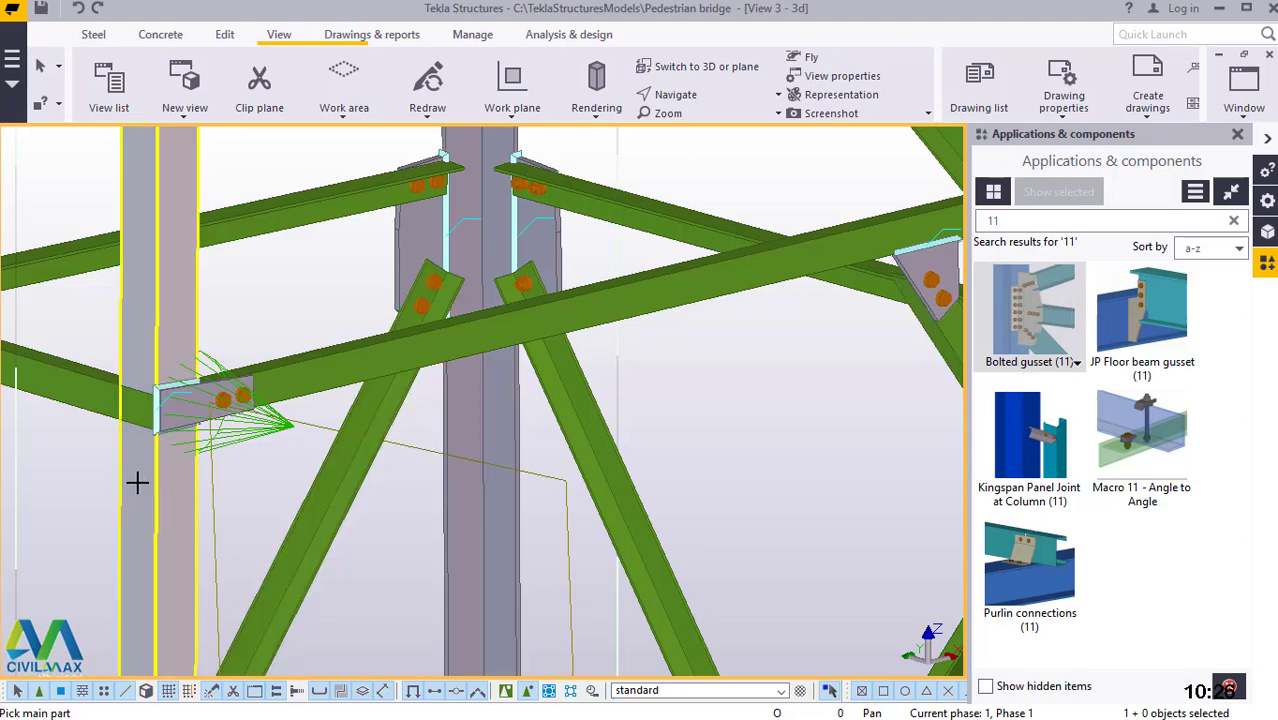
scroll(53, 517, up, 3)
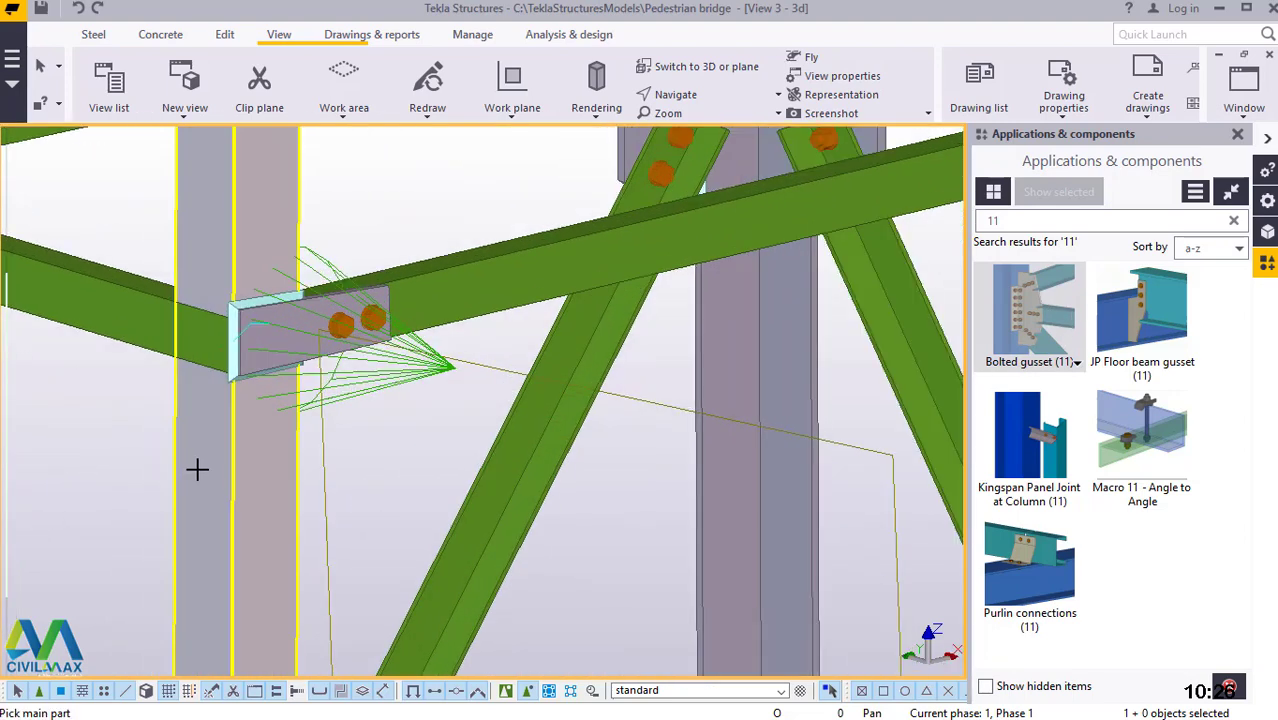
click(197, 469)
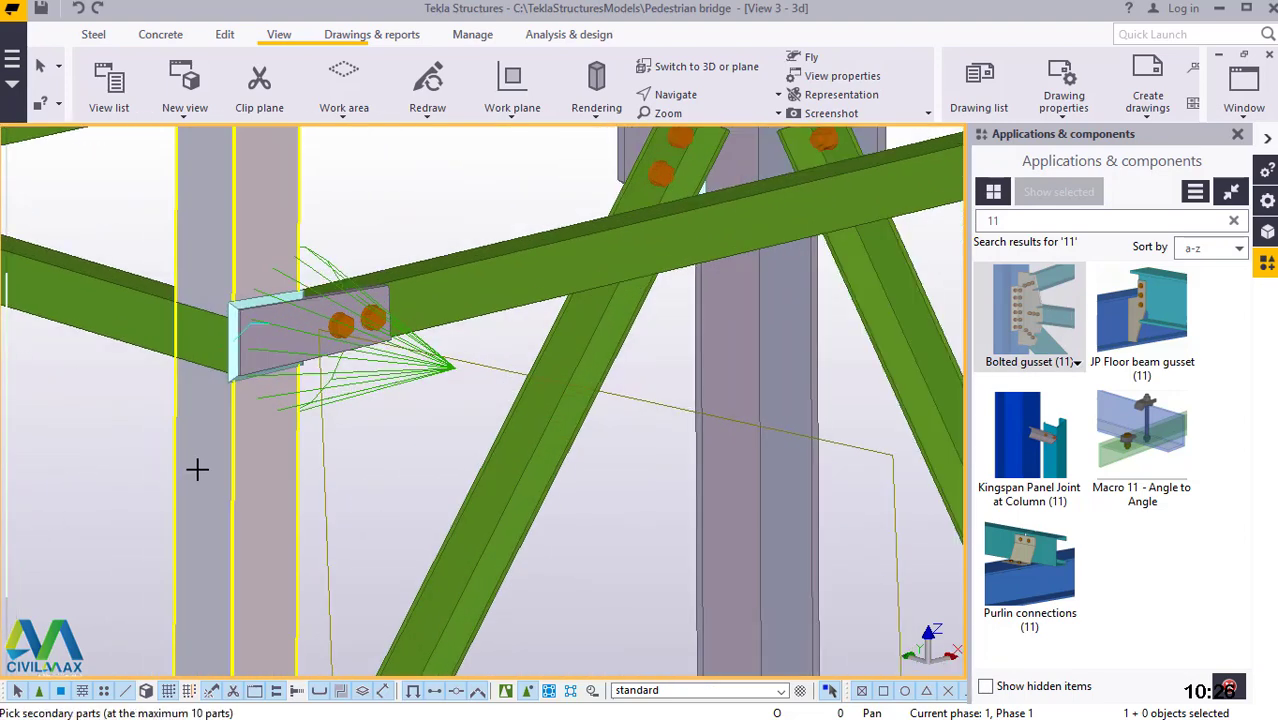
click(85, 456)
middle_click(92, 453)
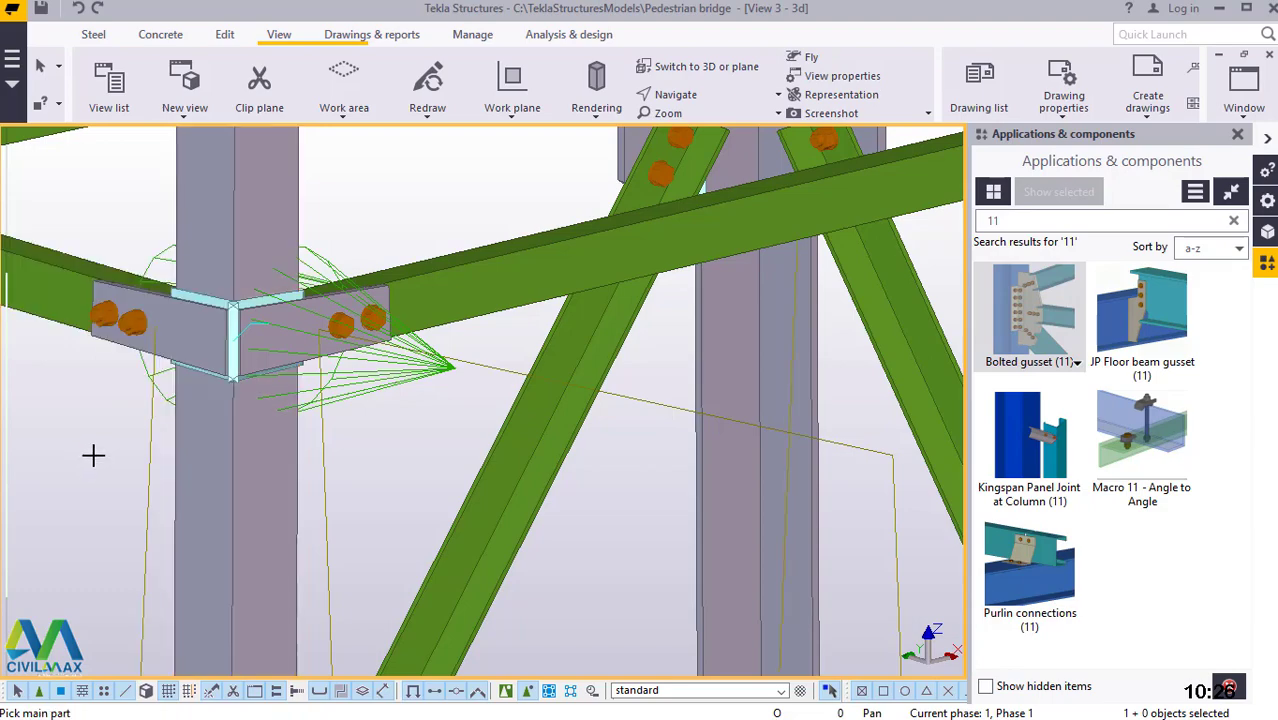
Add Bolted gusset (11) connections from the A-1 column to its grid 1 face and grid A face horizontal angles
scroll(332, 421, down, 10)
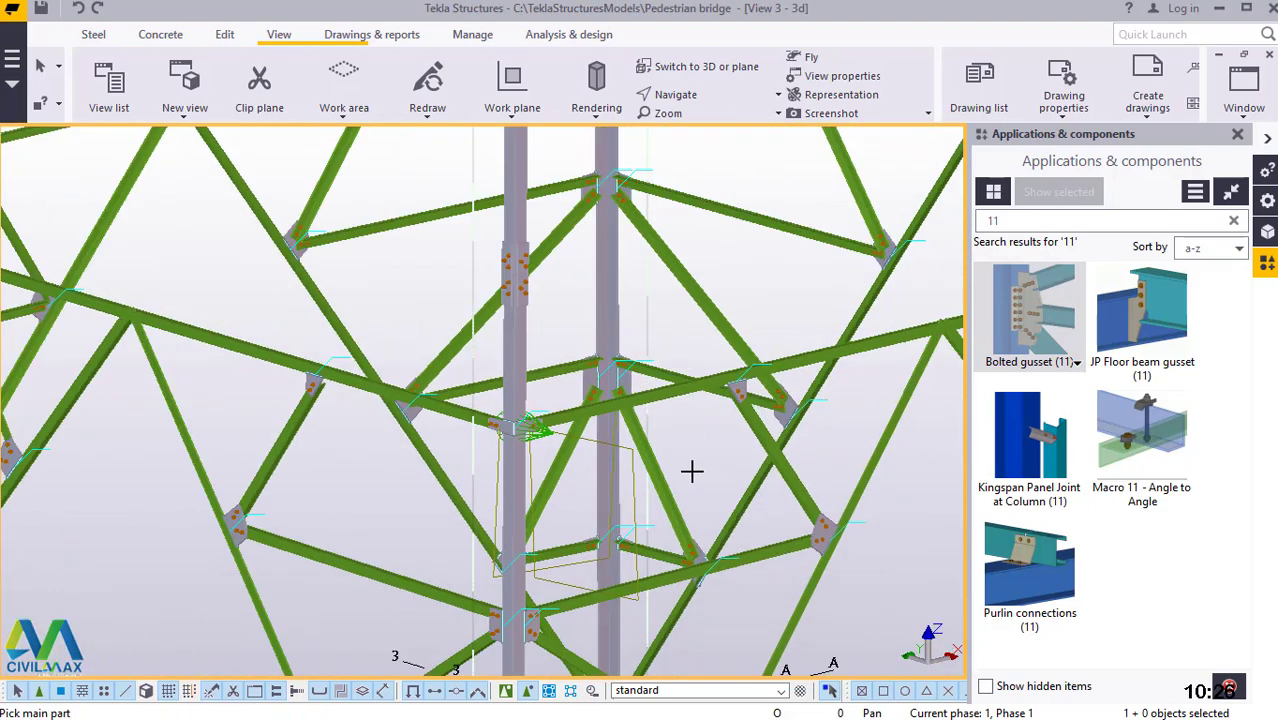
scroll(260, 345, up, 5)
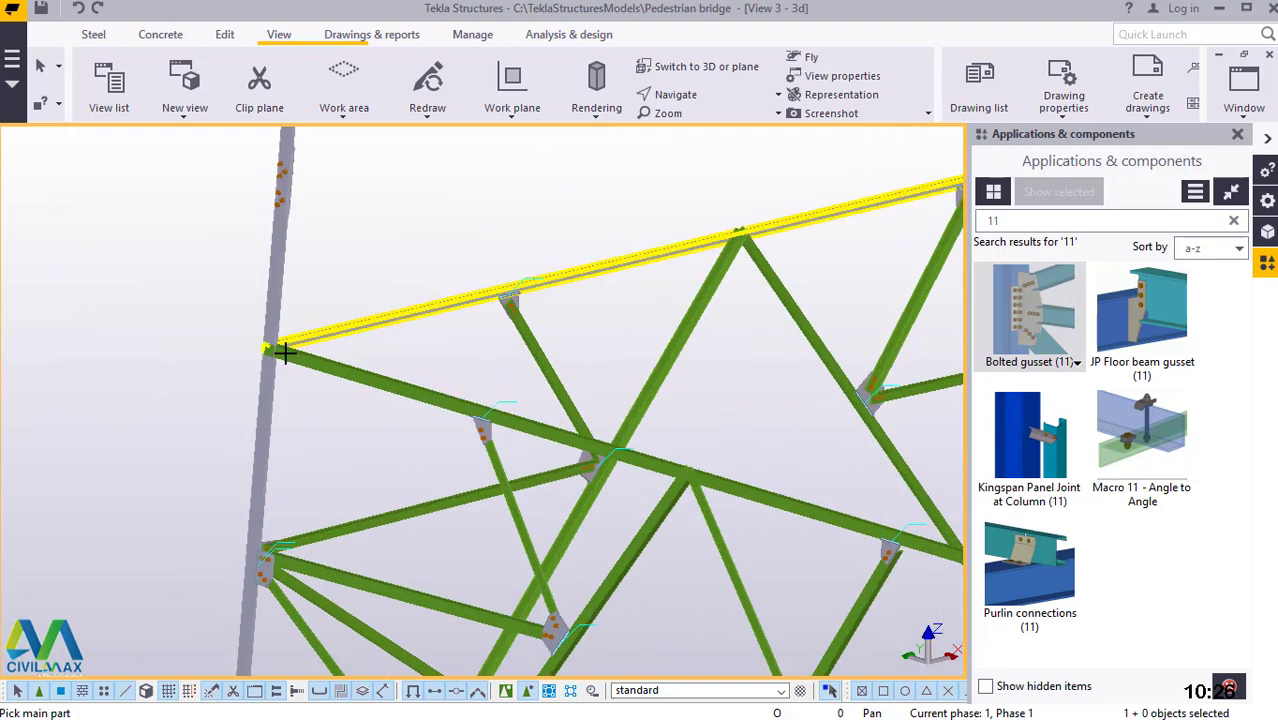
scroll(284, 352, up, 1)
click(274, 279)
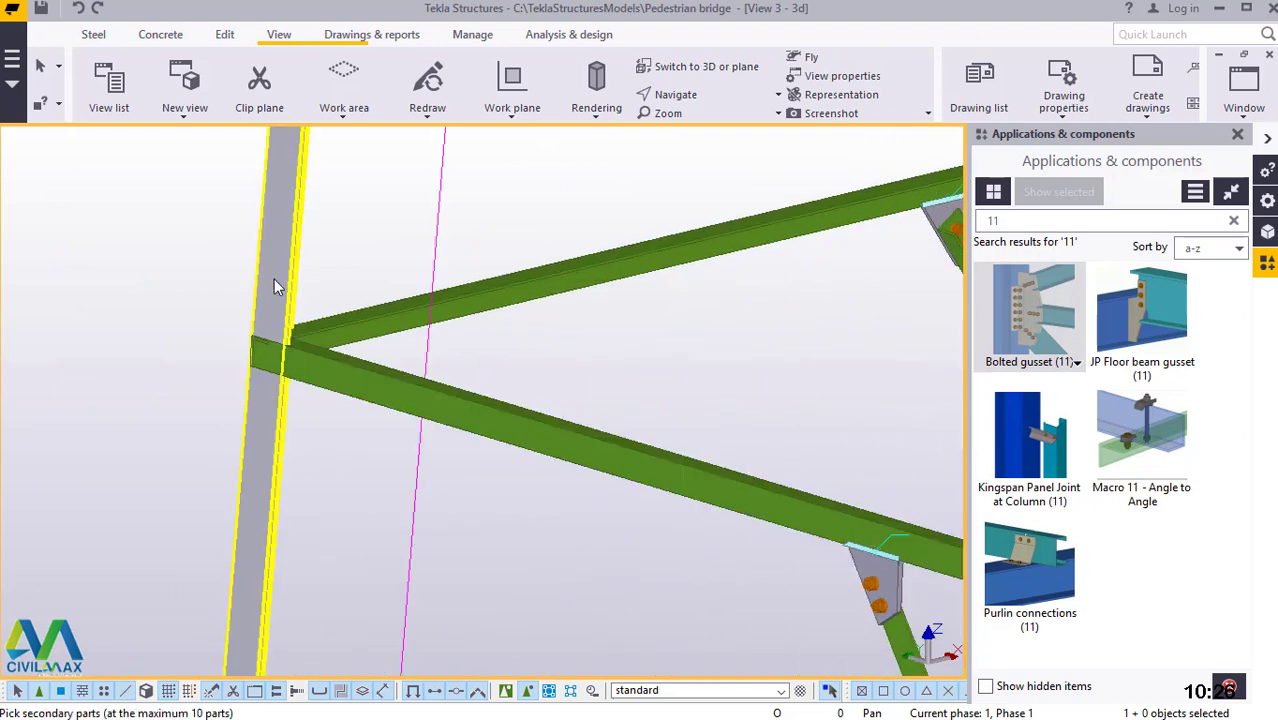
click(326, 368)
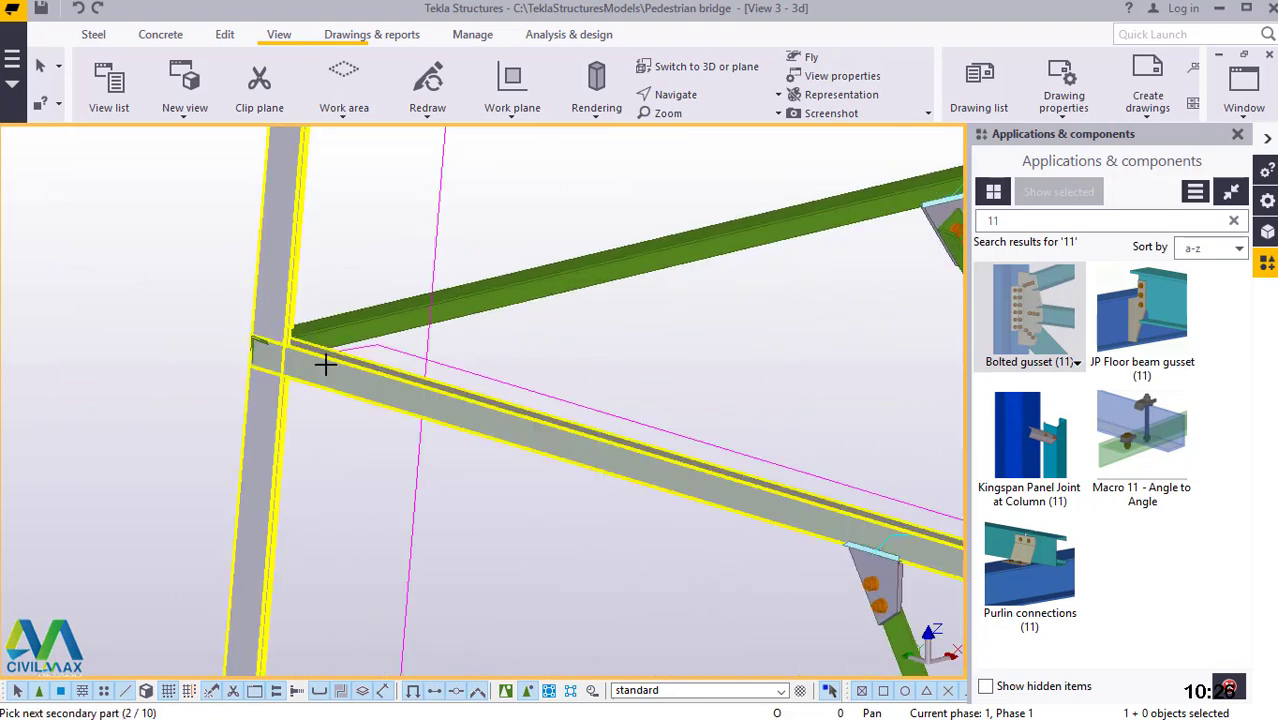
middle_click(326, 368)
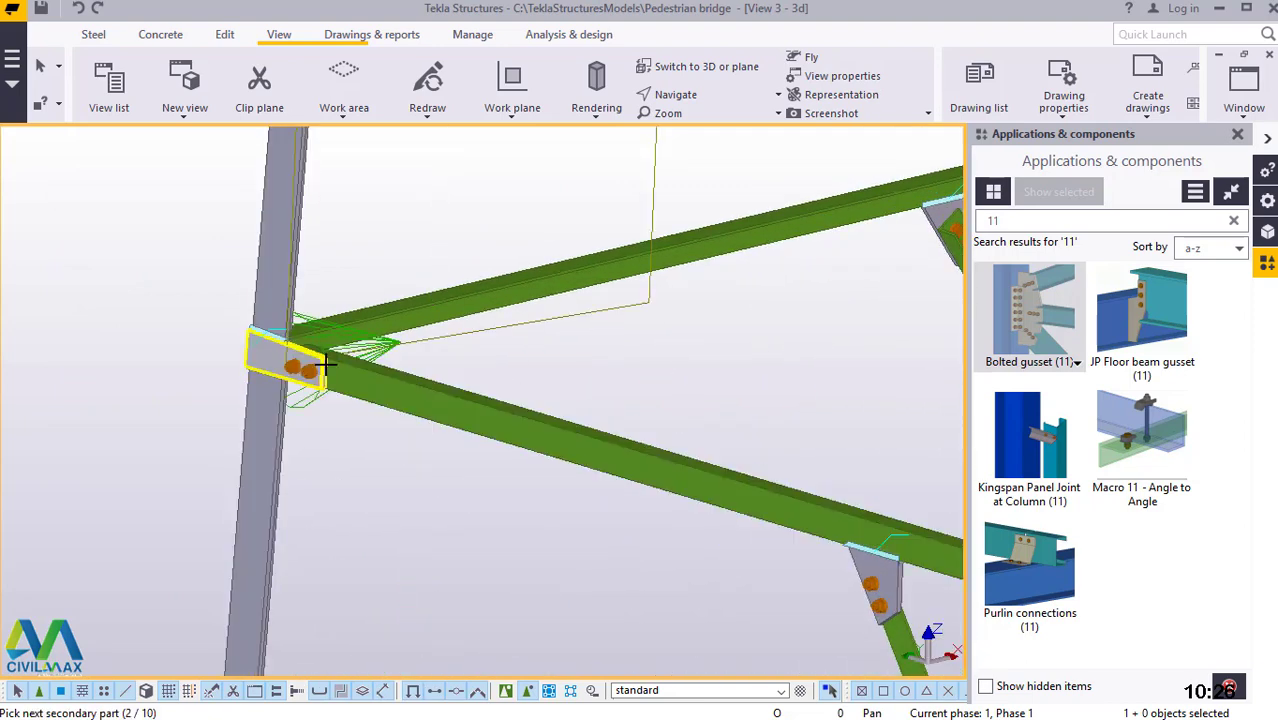
click(350, 276)
click(412, 297)
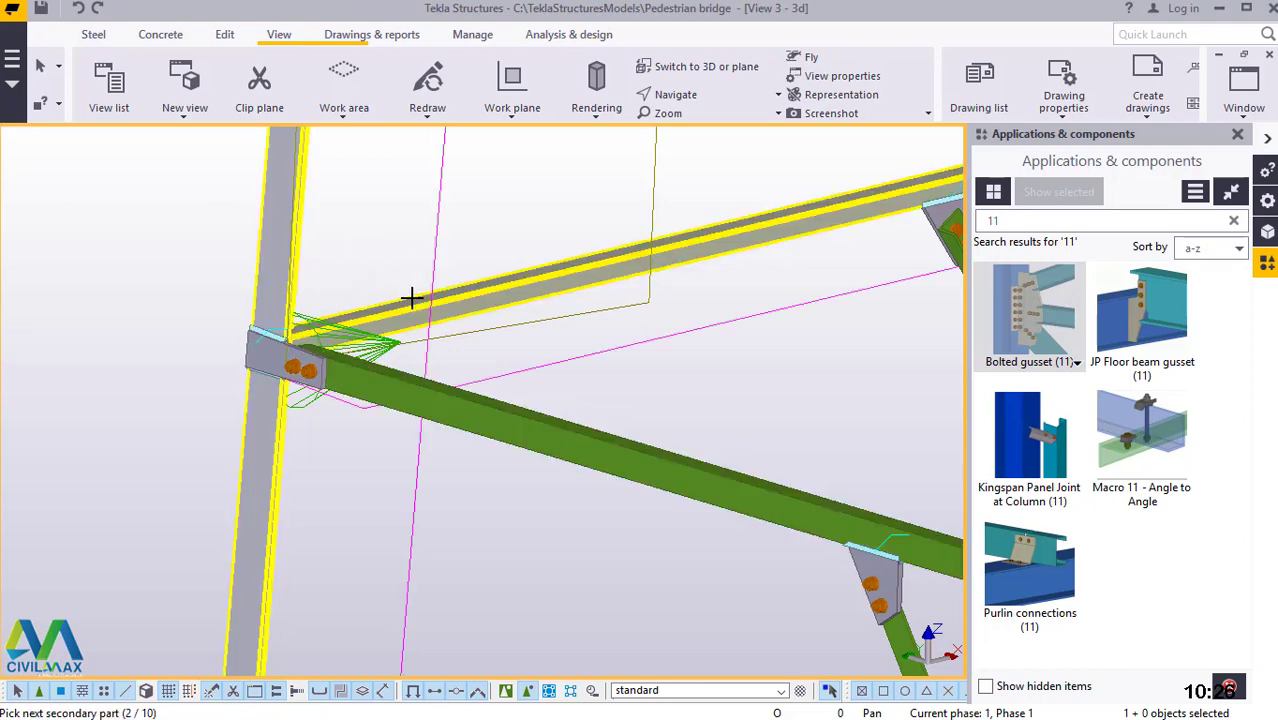
middle_click(412, 297)
Add Bolted gusset (11) connections from the A-3 column to its grid 3 face and grid A face horizontal angles
scroll(166, 425, down, 5)
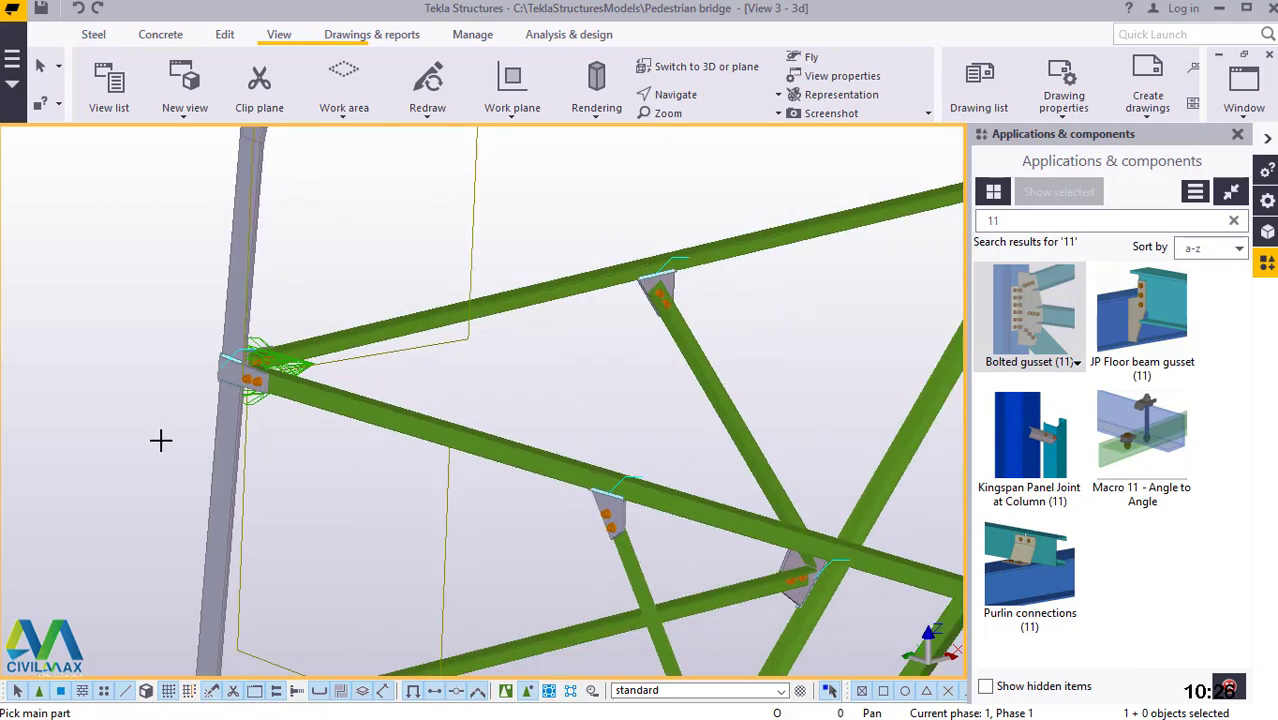
scroll(716, 290, up, 3)
scroll(723, 304, up, 5)
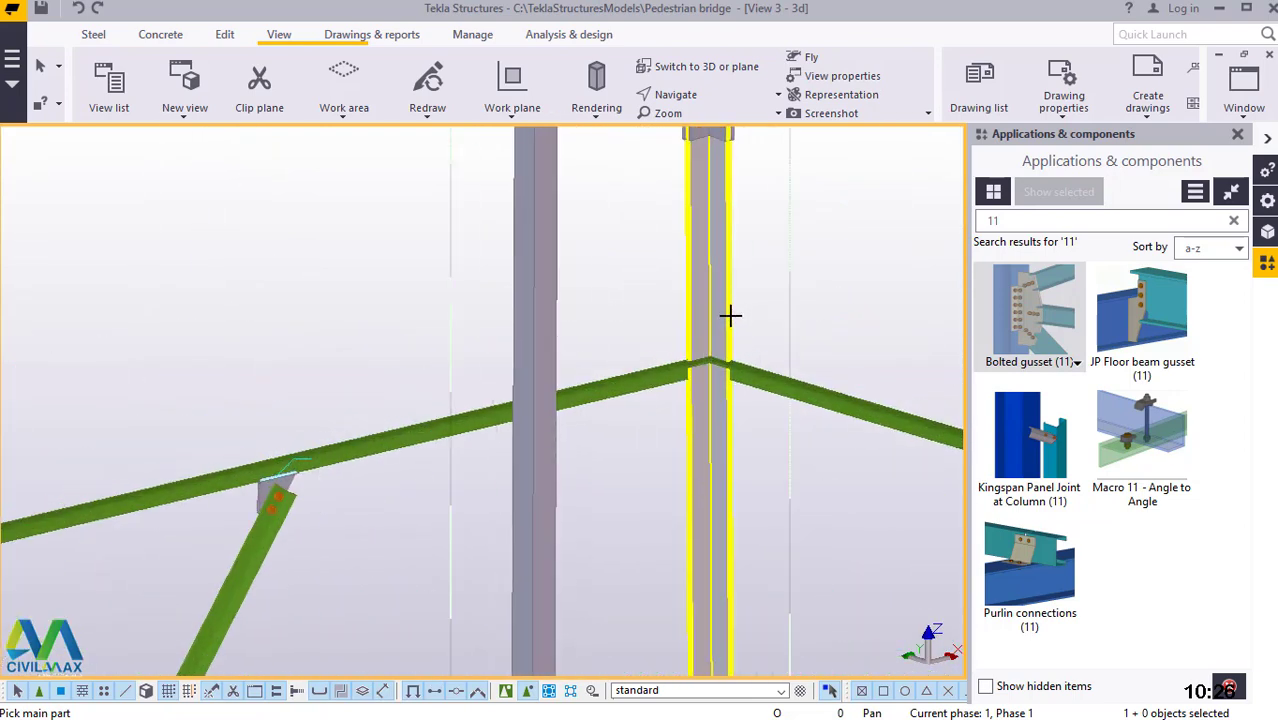
click(716, 336)
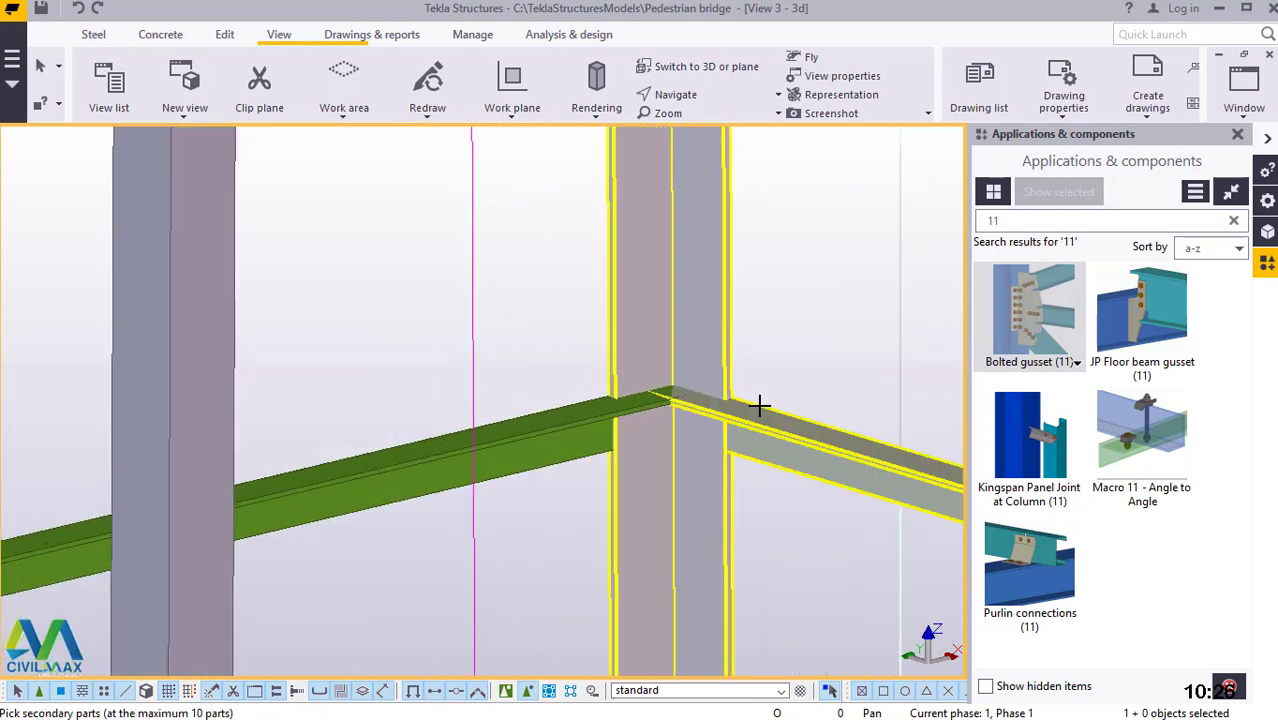
click(770, 416)
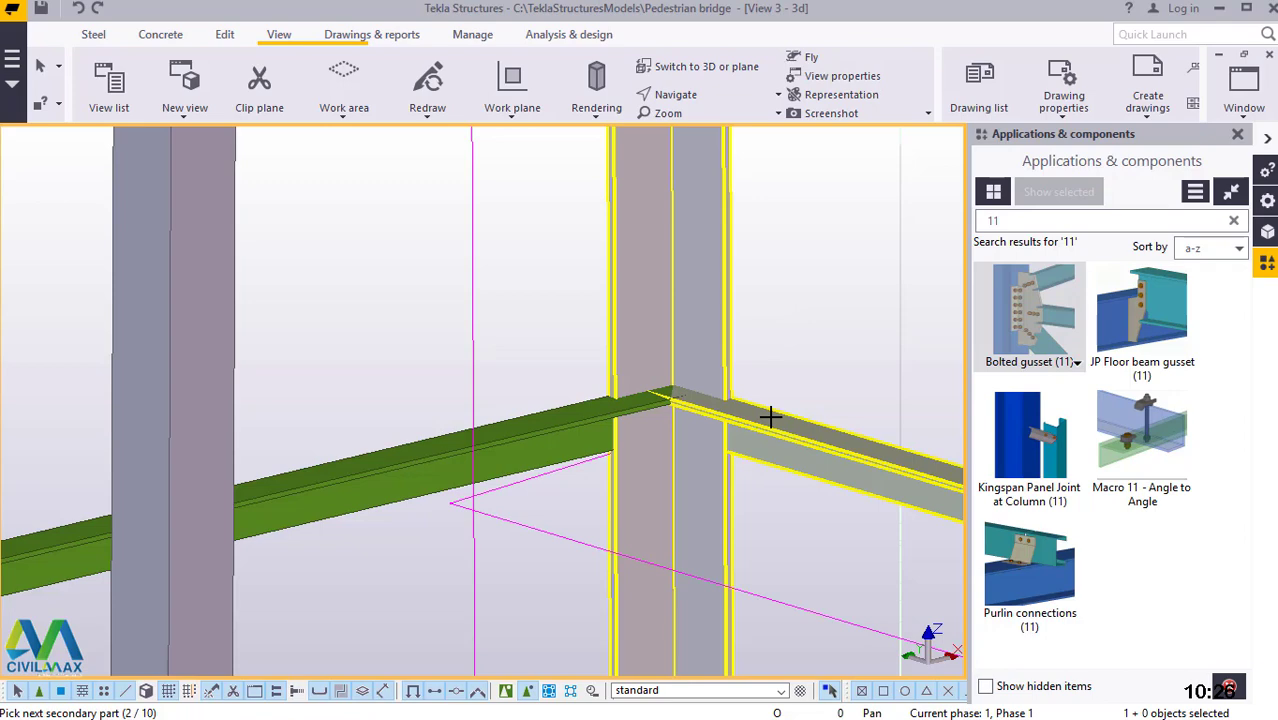
middle_click(770, 416)
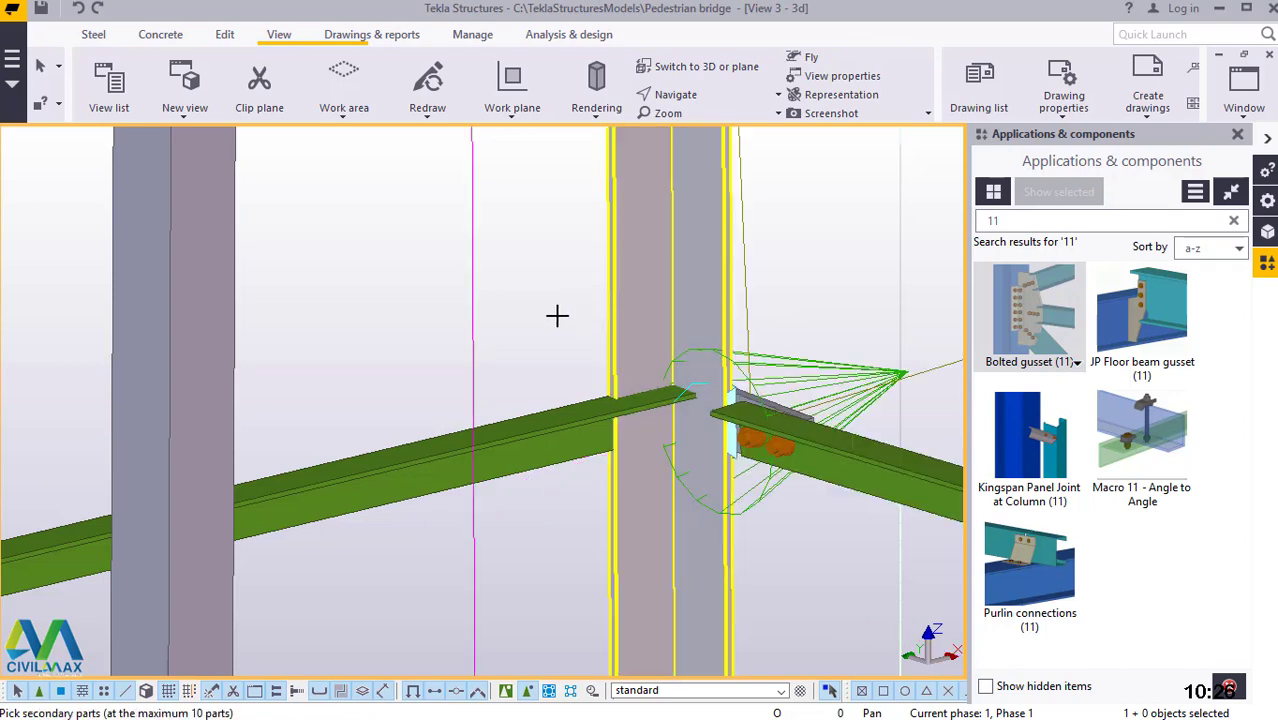
click(578, 407)
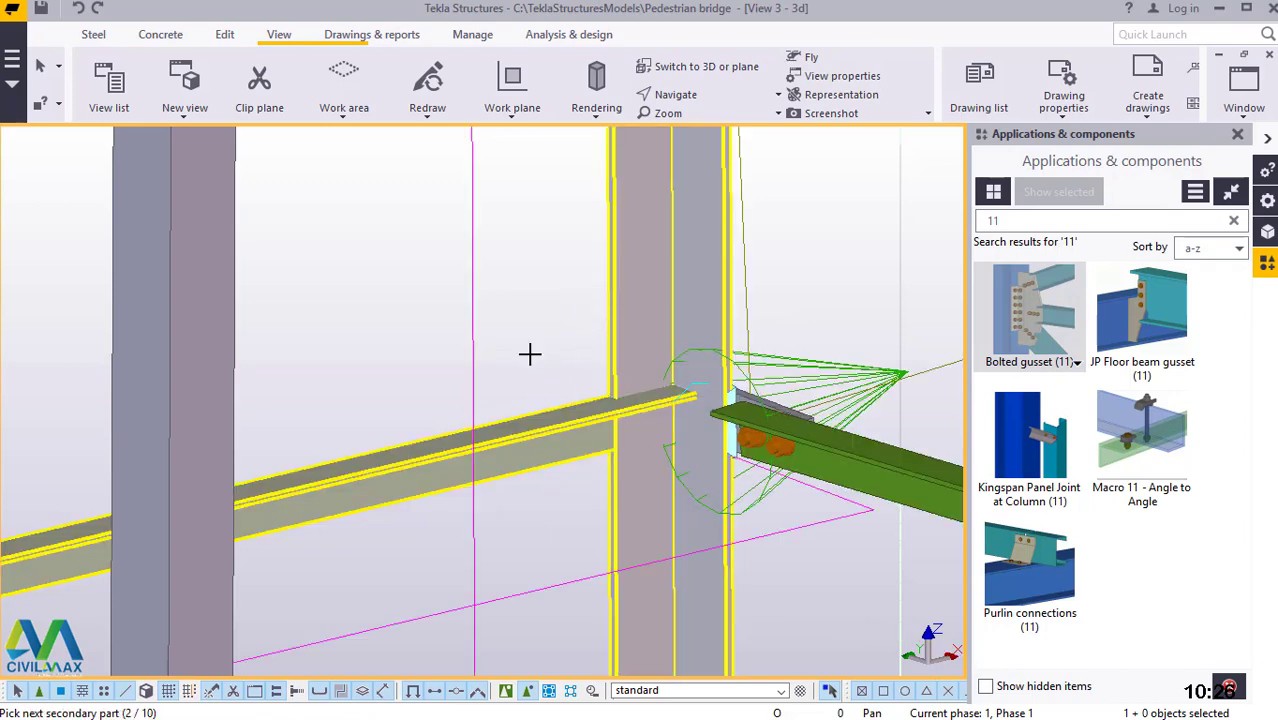
middle_click(530, 353)
Try to connect the C-3 column to its grid C face horizontal angle with Bolted gusset (11), and end the command
scroll(479, 354, down, 3)
ctrl+middle_drag(479, 354, 443, 360)
scroll(453, 360, down, 5)
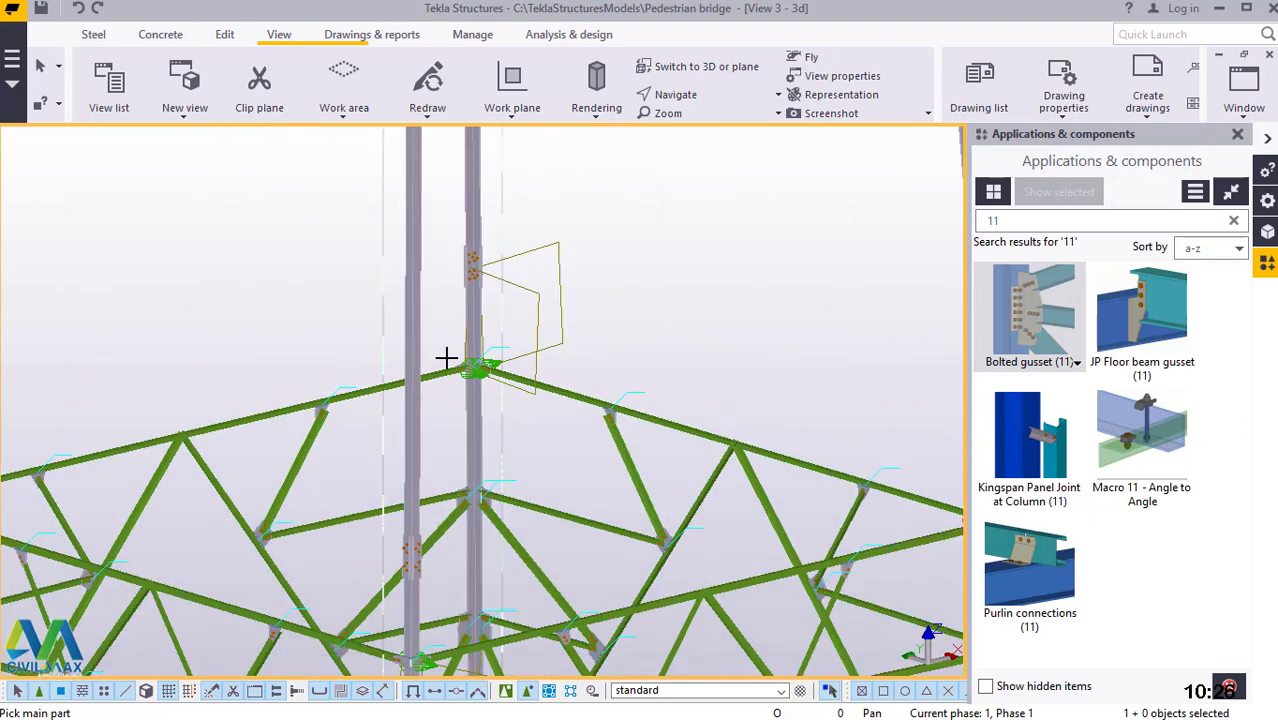
scroll(786, 467, up, 5)
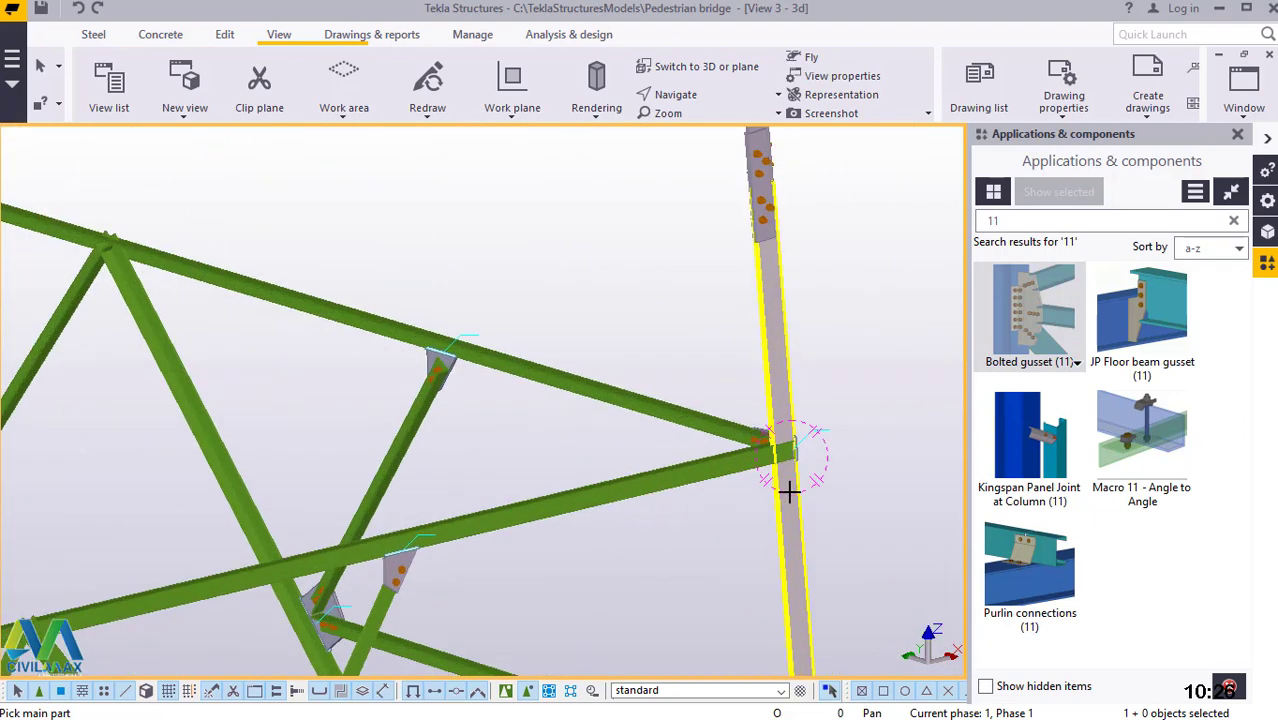
scroll(783, 322, up, 2)
click(776, 308)
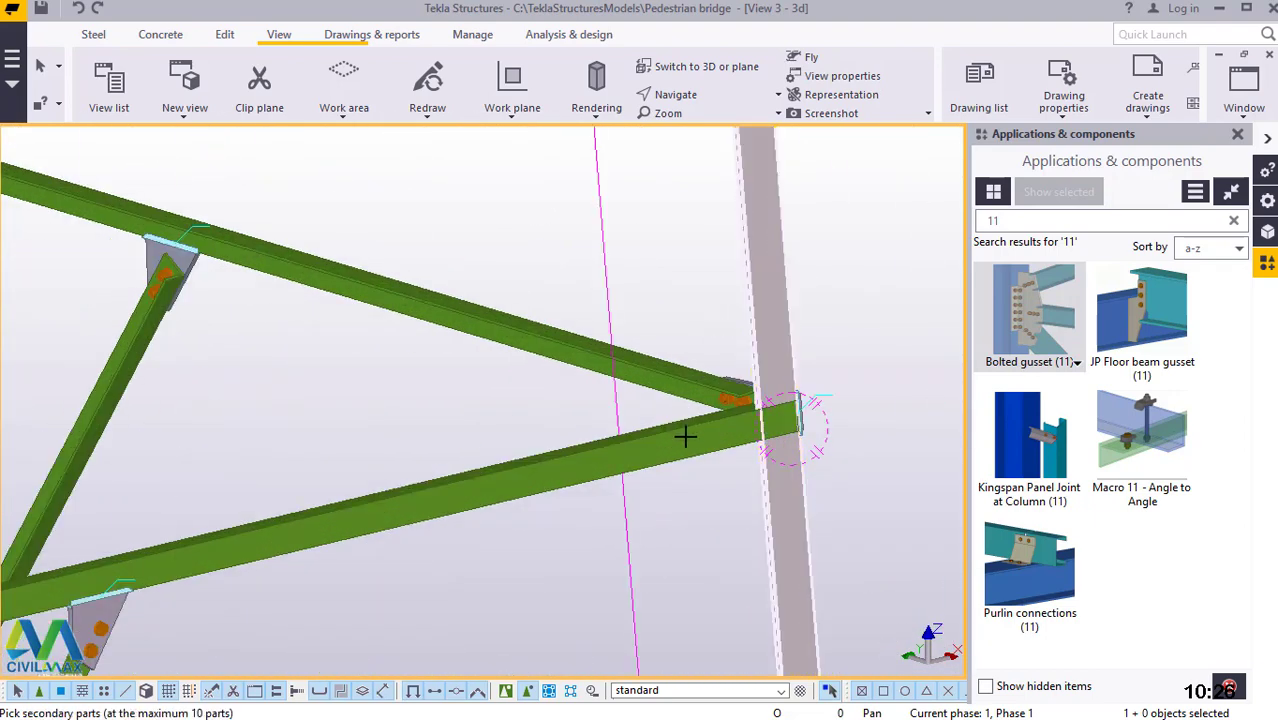
click(685, 436)
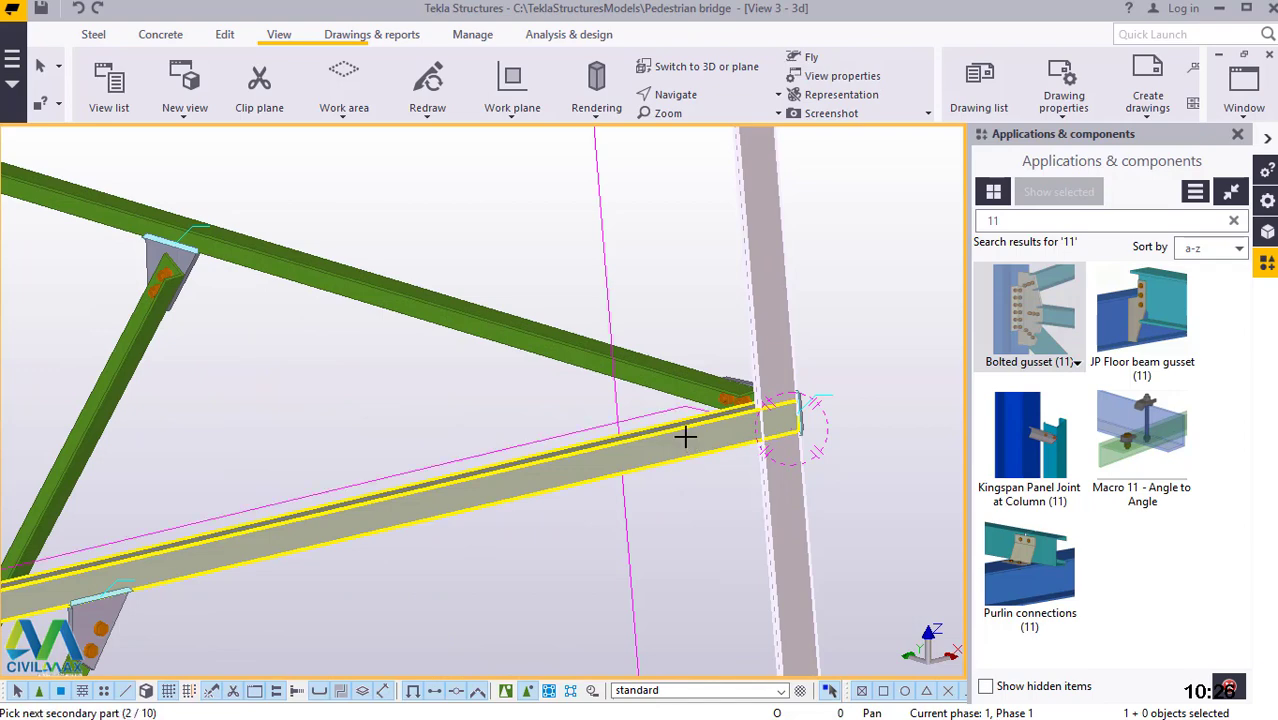
middle_click(685, 436)
right_click(858, 236)
click(876, 248)
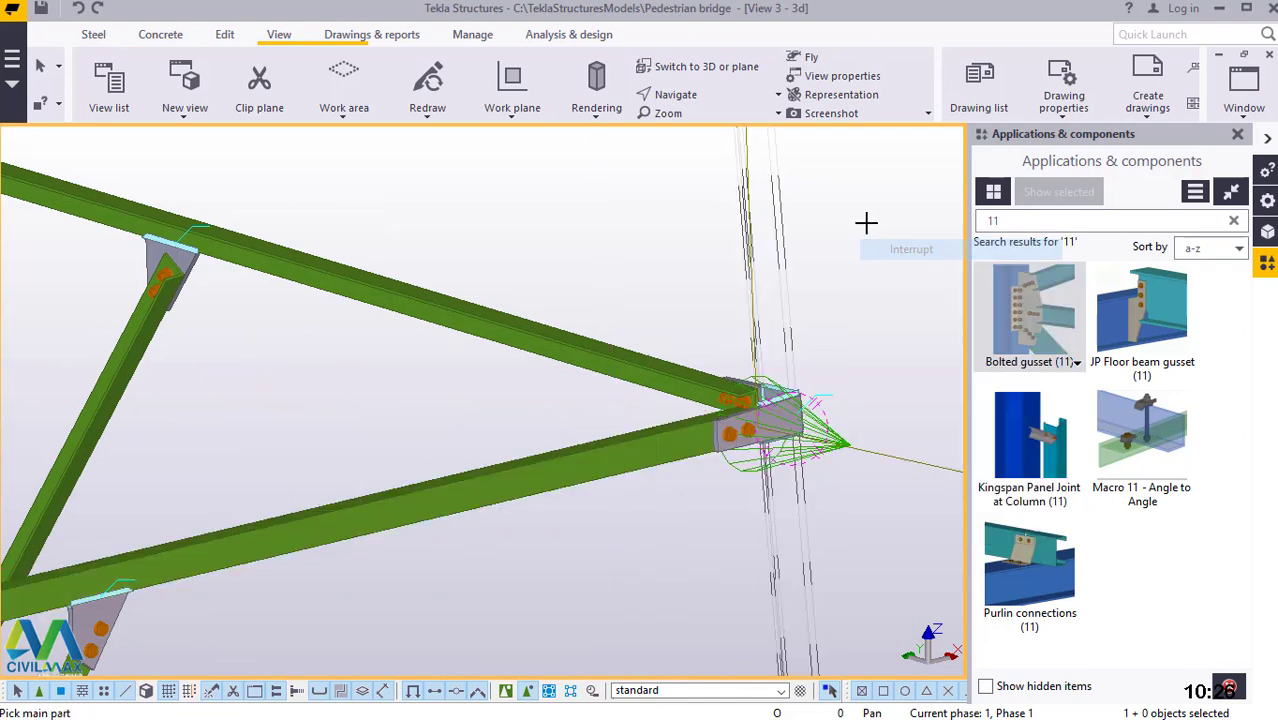
Redraw the view and undo the gusset connection at the C-3 column
right_click(866, 246)
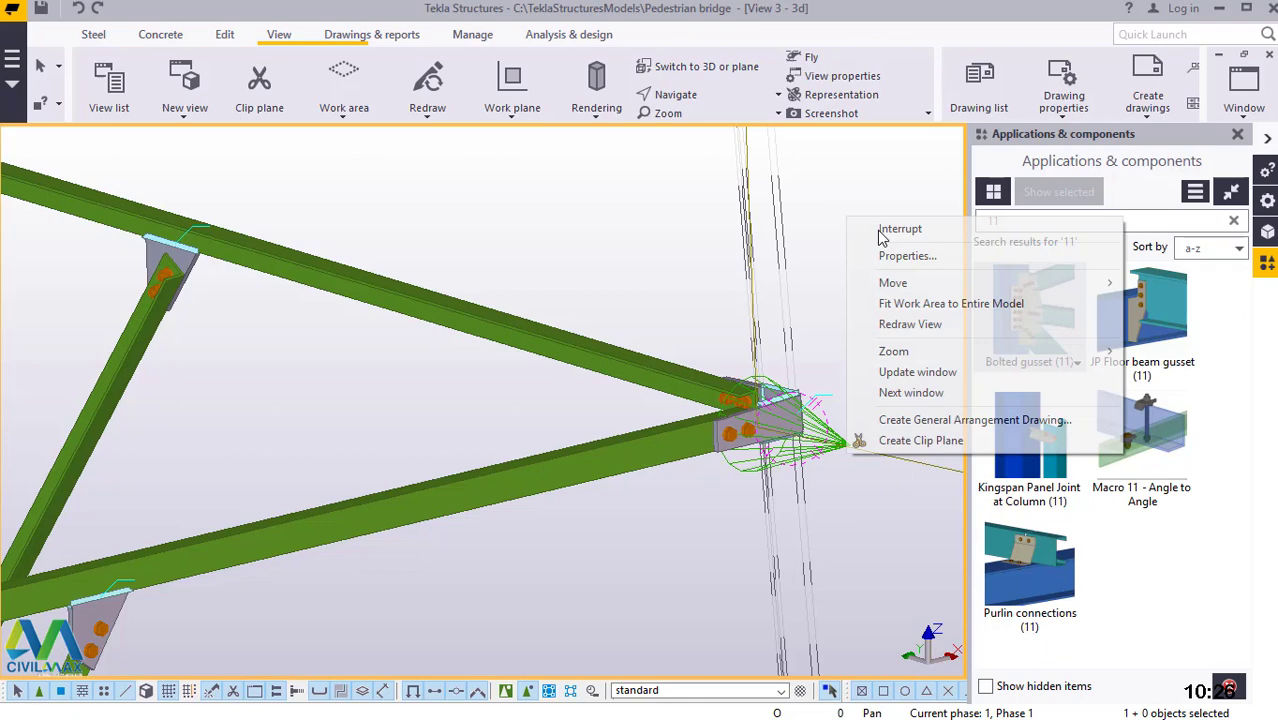
click(912, 327)
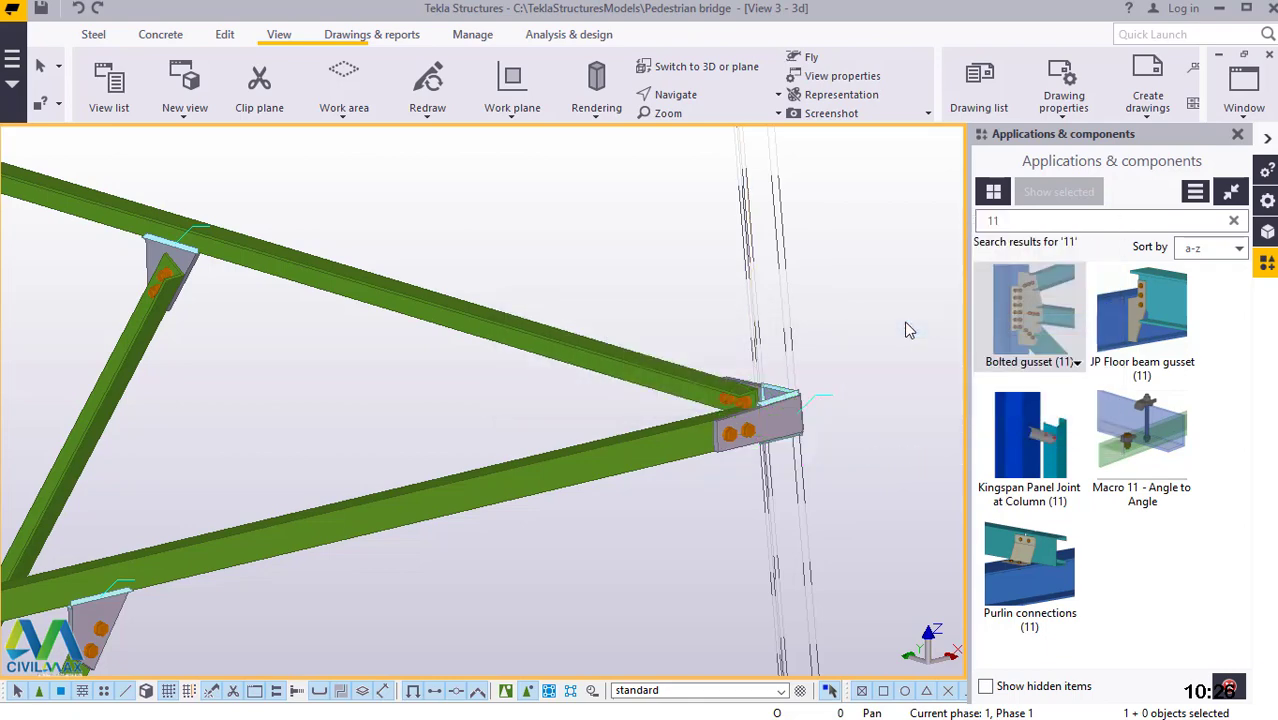
click(78, 8)
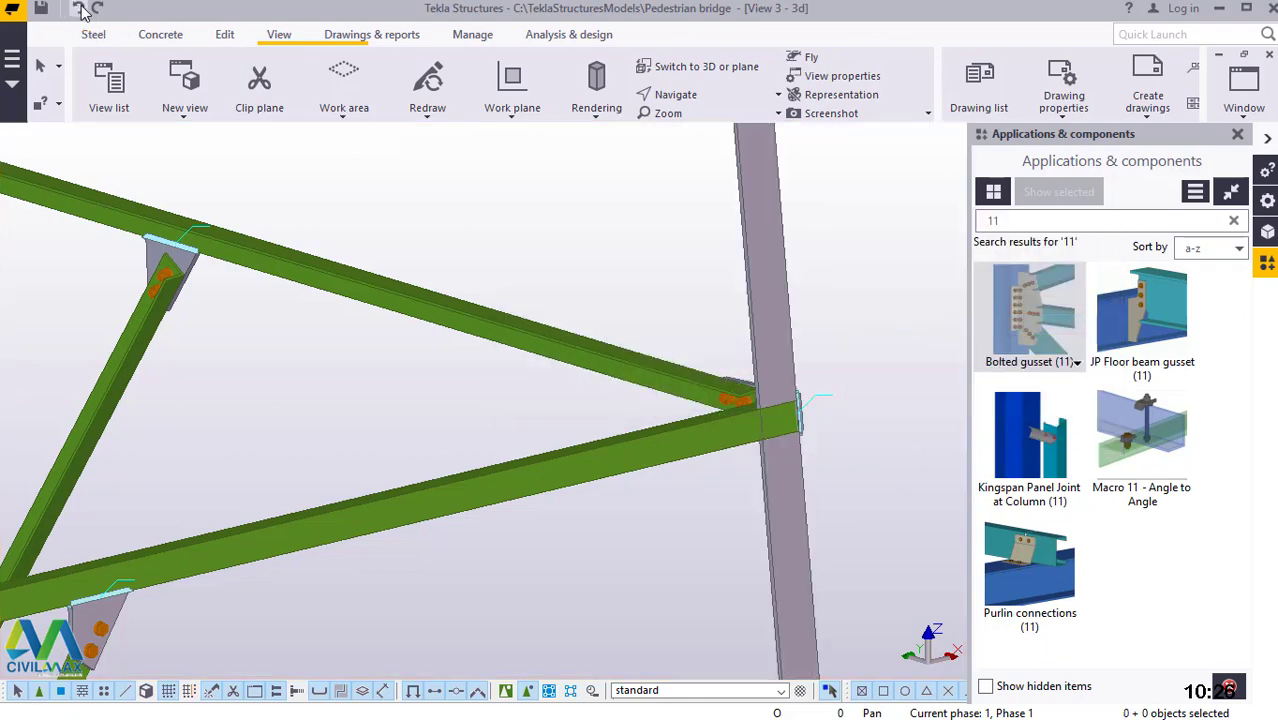
Set the view rotation point on the C-1 leg's bracing and orbit the tower to a higher viewing angle
scroll(707, 333, down, 3)
scroll(710, 336, down, 2)
scroll(750, 396, up, 1)
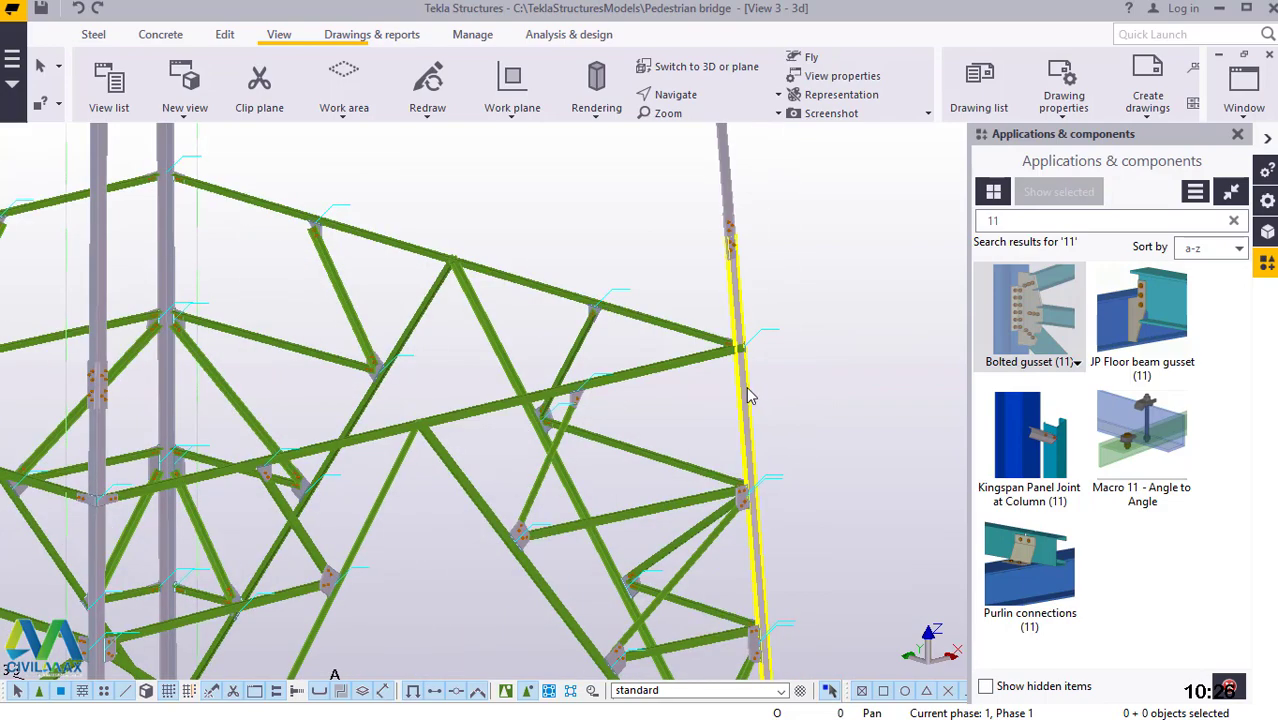
scroll(750, 390, down, 3)
scroll(805, 320, up, 2)
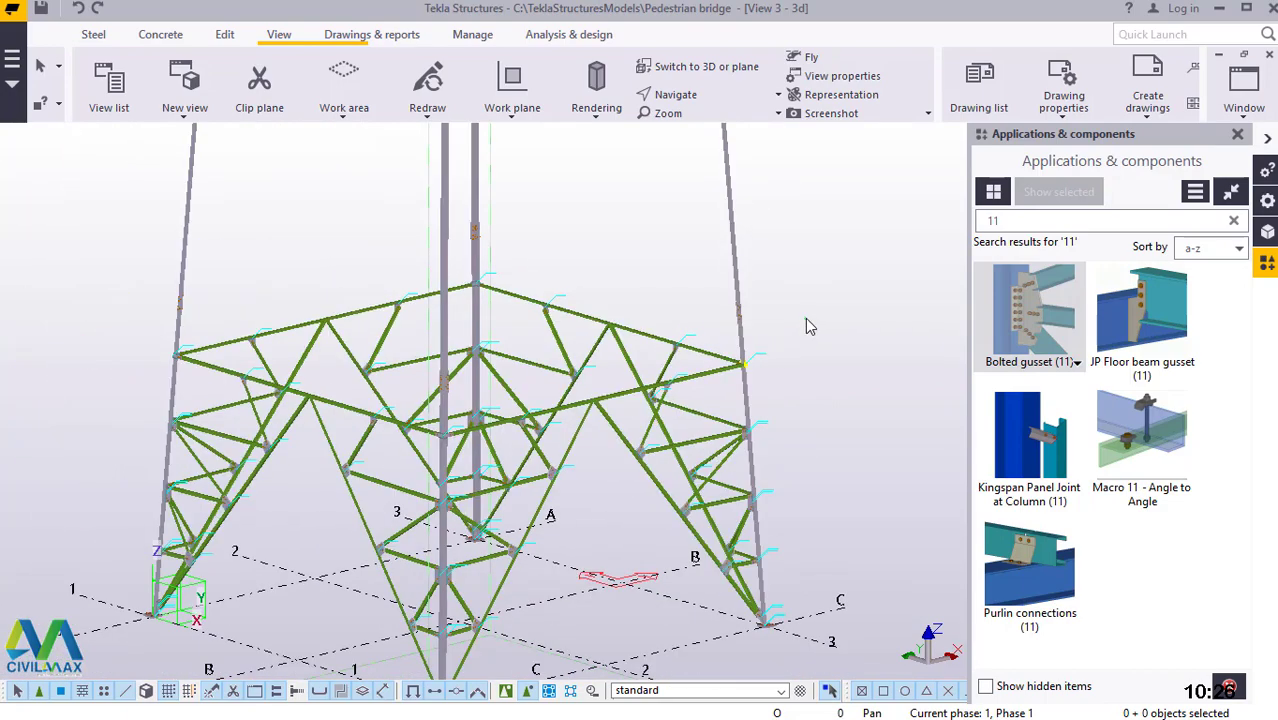
scroll(783, 385, down, 2)
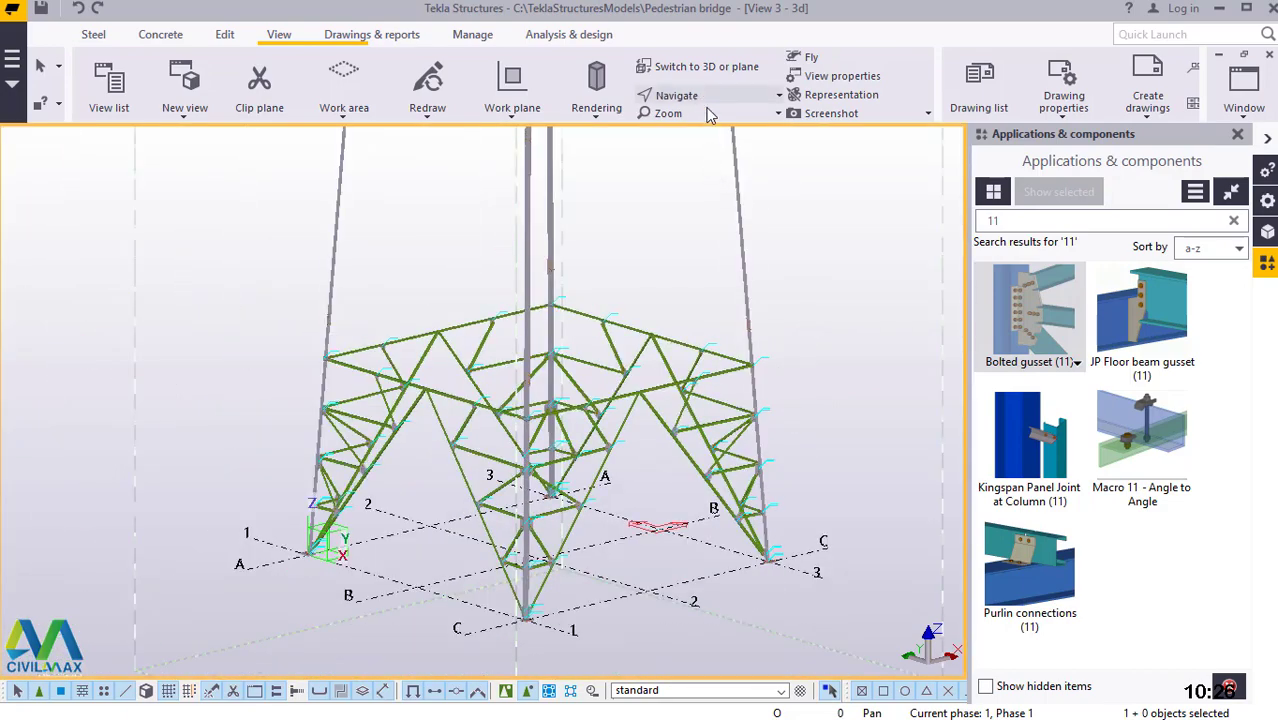
click(676, 94)
click(575, 513)
key(v)
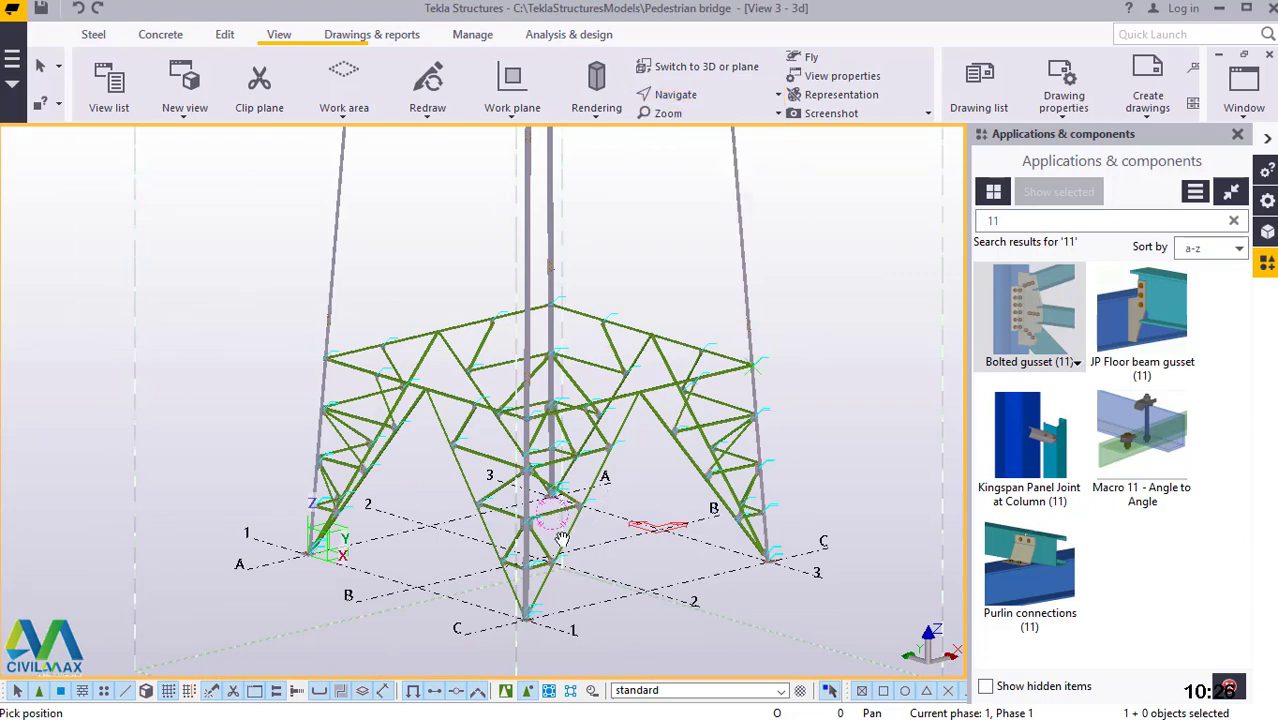
click(552, 512)
mouse_move(552, 512)
ctrl+middle_down()
mouse_move(563, 578)
mouse_move(525, 573)
ctrl+middle_up()
Look over the braced tower base, the whole tower height and the upper ends of the four columns
scroll(525, 573, up, 3)
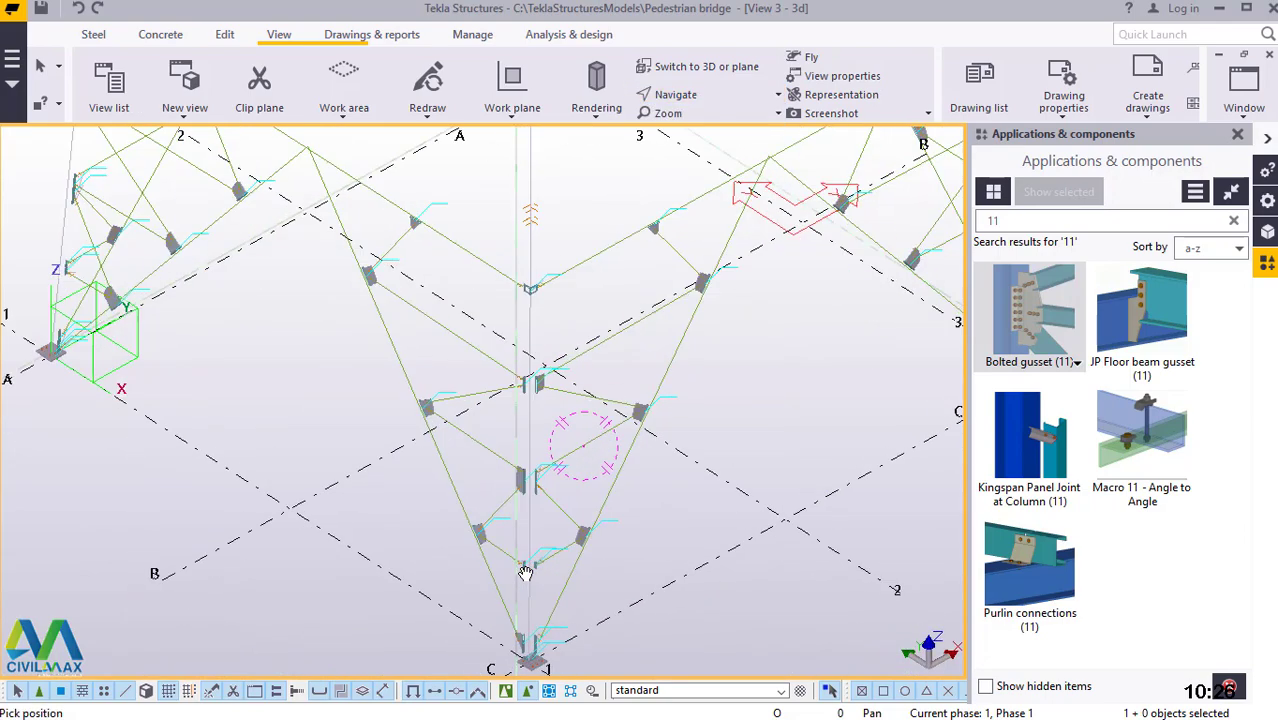
scroll(525, 573, down, 4)
scroll(530, 545, up, 2)
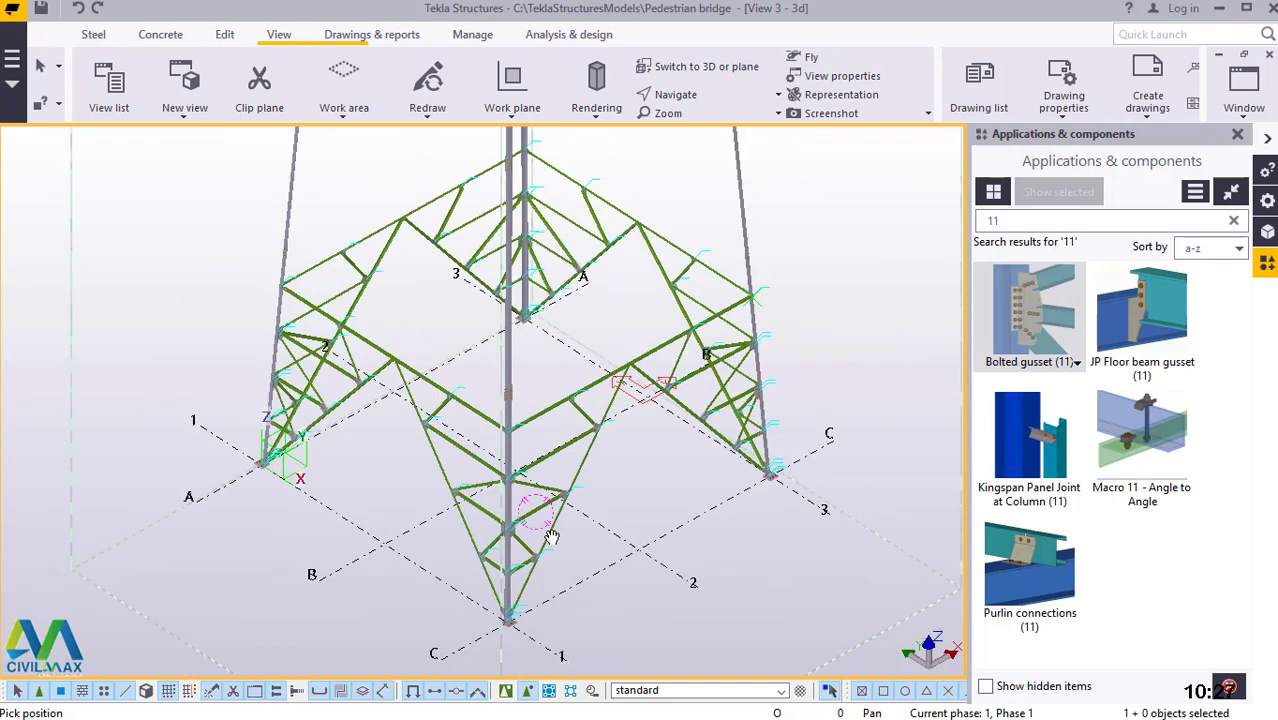
scroll(540, 545, down, 2)
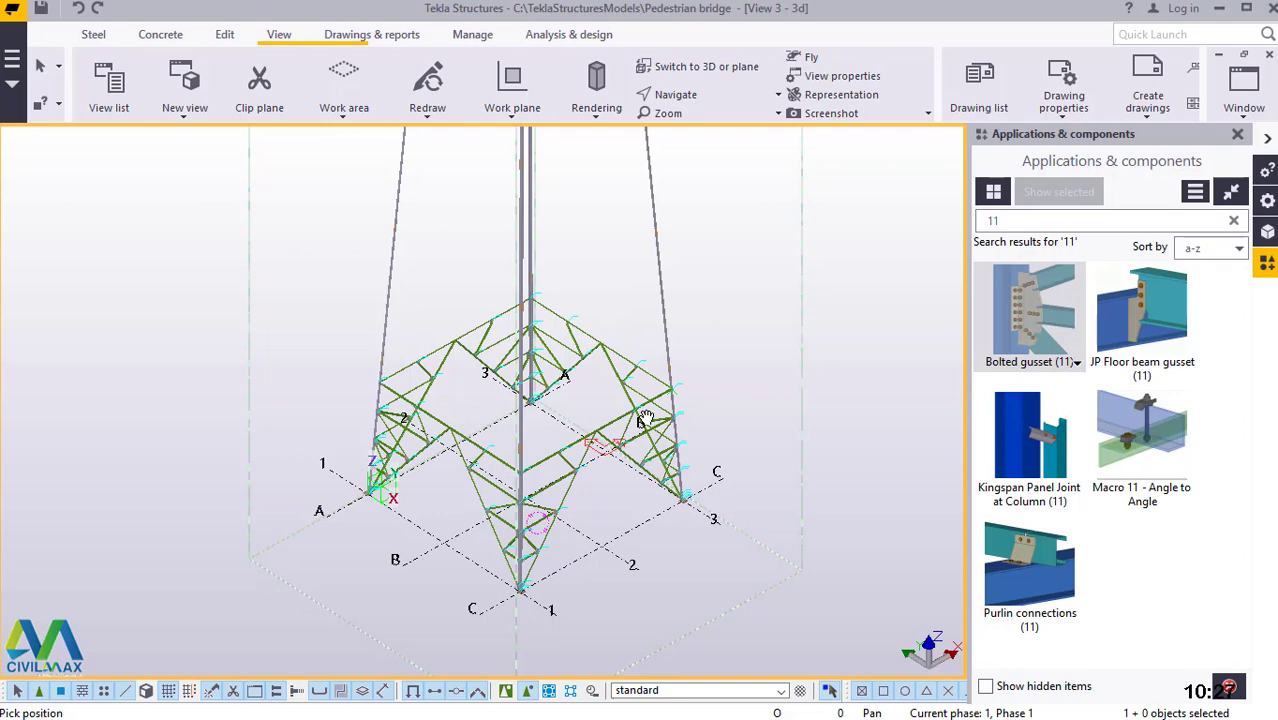
scroll(525, 555, down, 5)
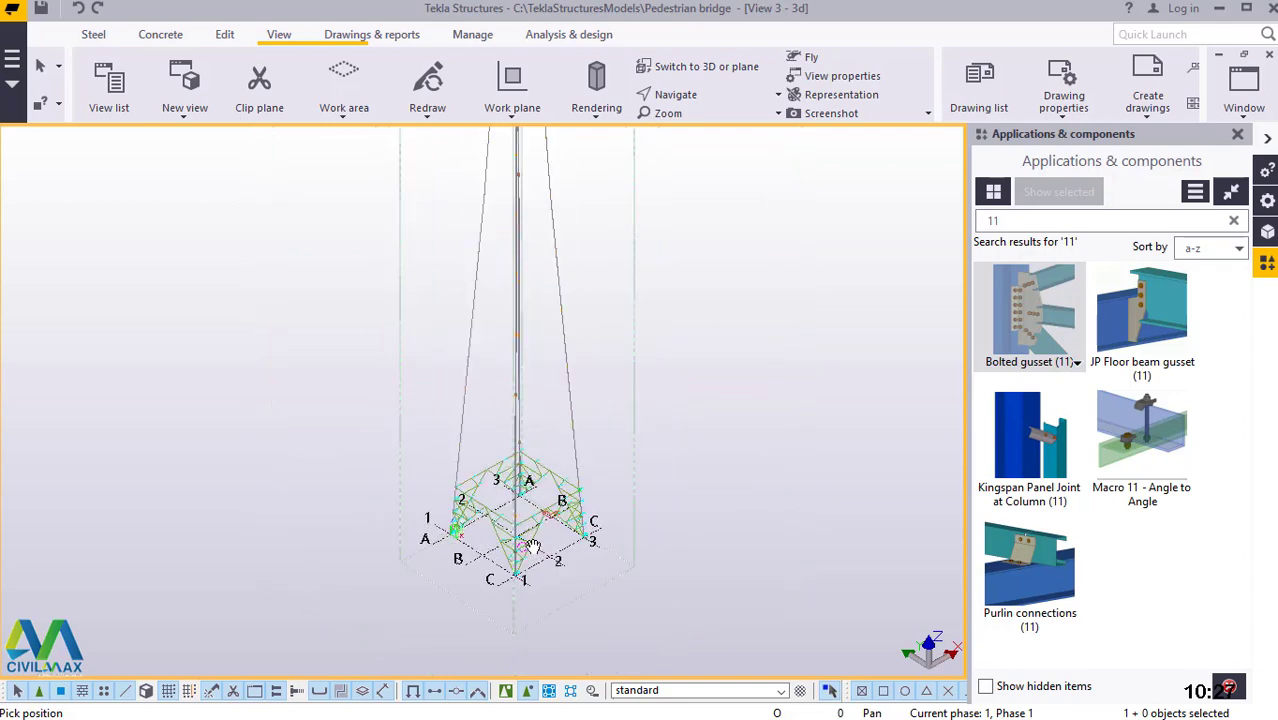
scroll(540, 549, down, 4)
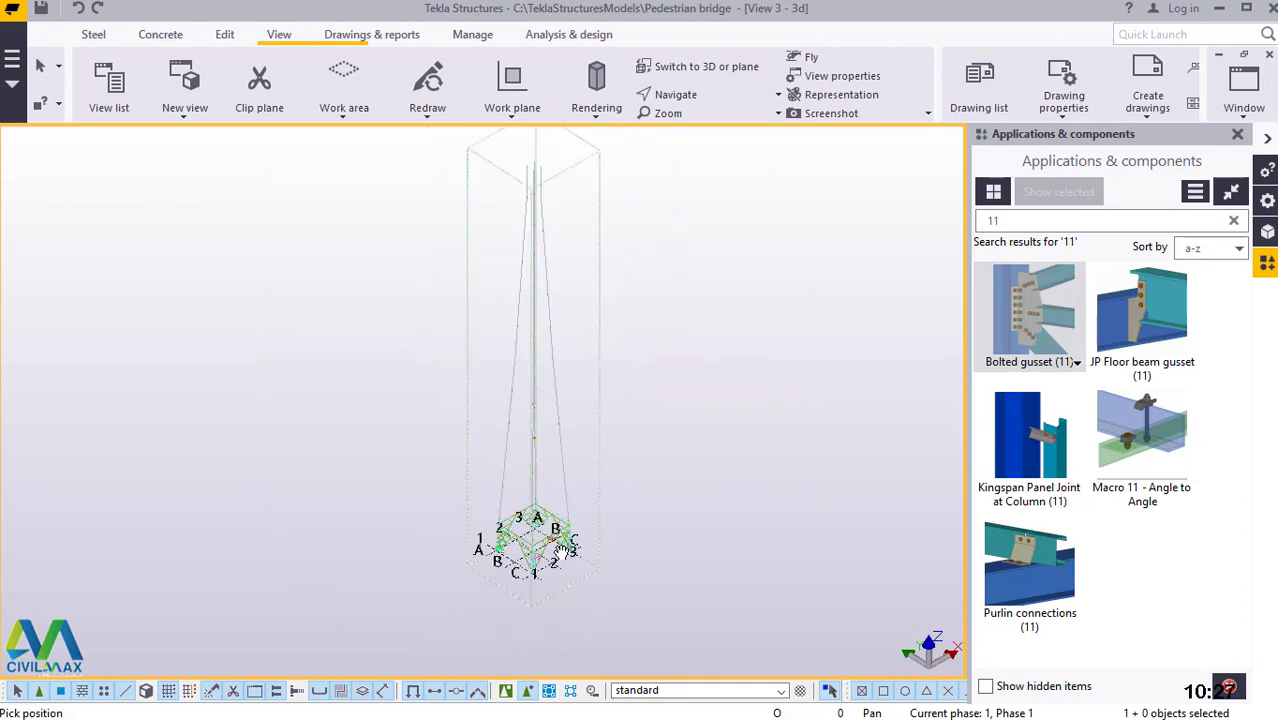
scroll(536, 240, up, 6)
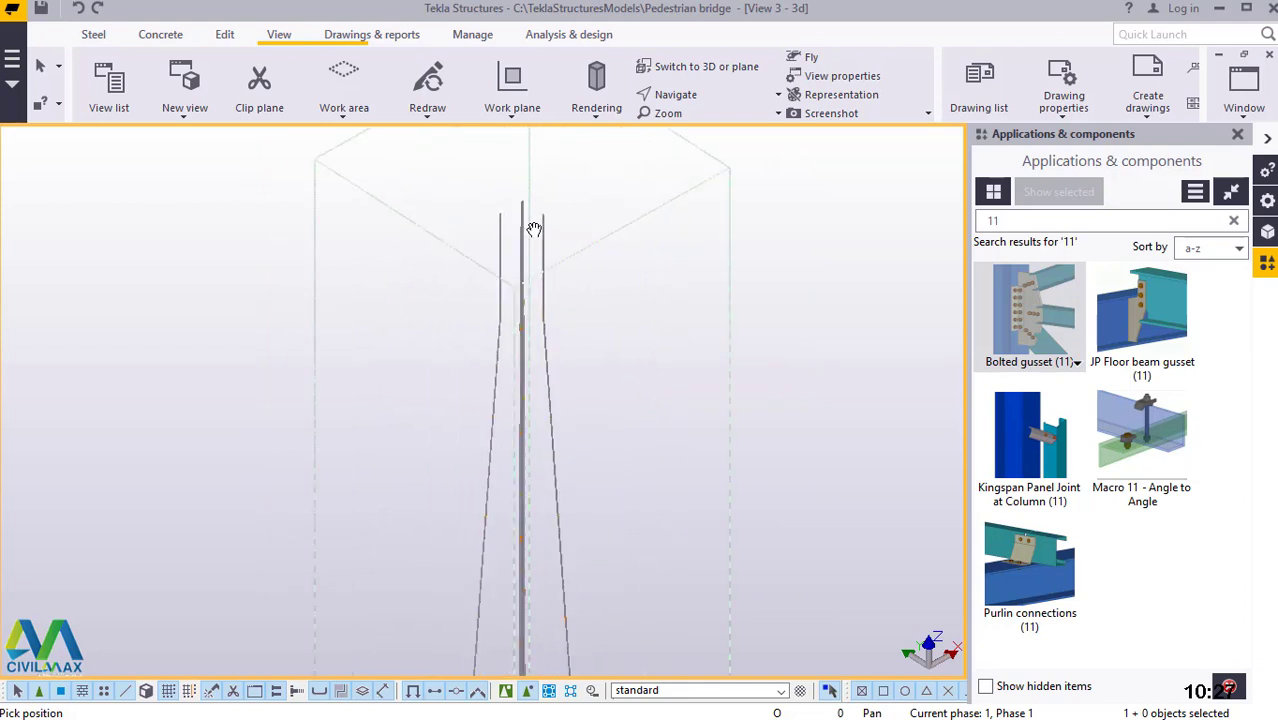
scroll(534, 229, up, 4)
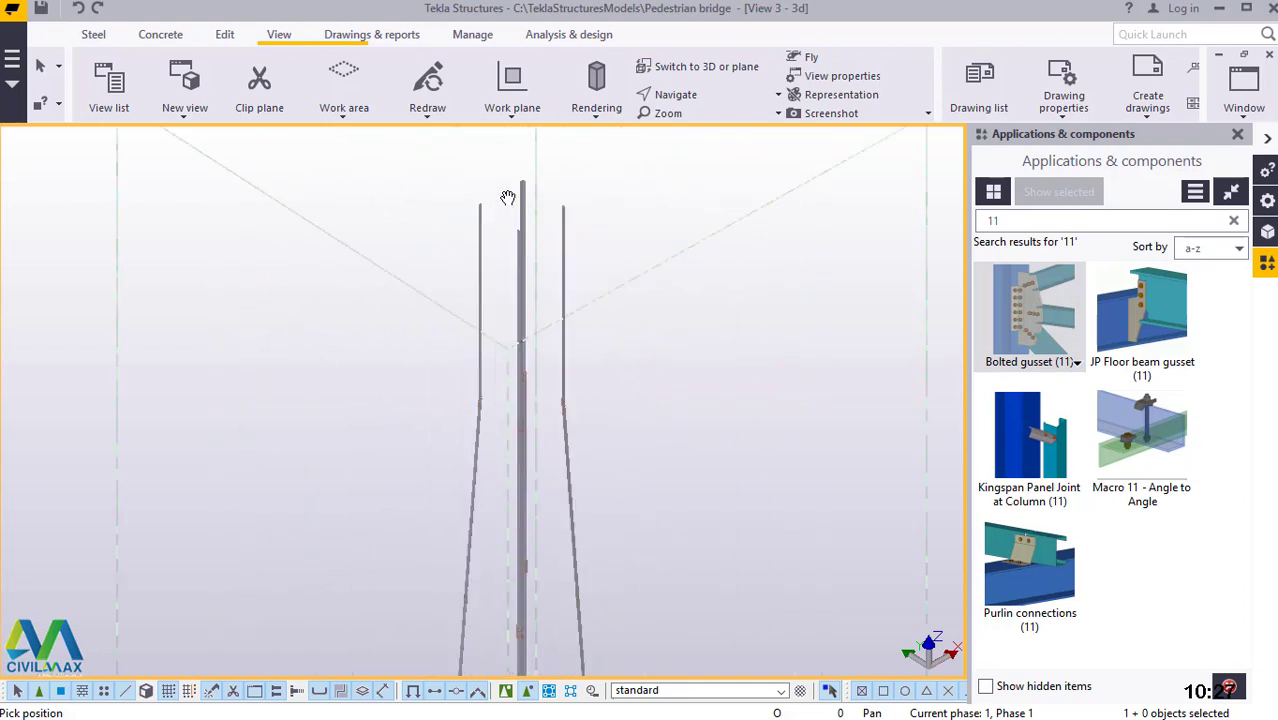
Examine the upper ends of the four columns, the whole tower height and the braced tower base
scroll(508, 197, up, 2)
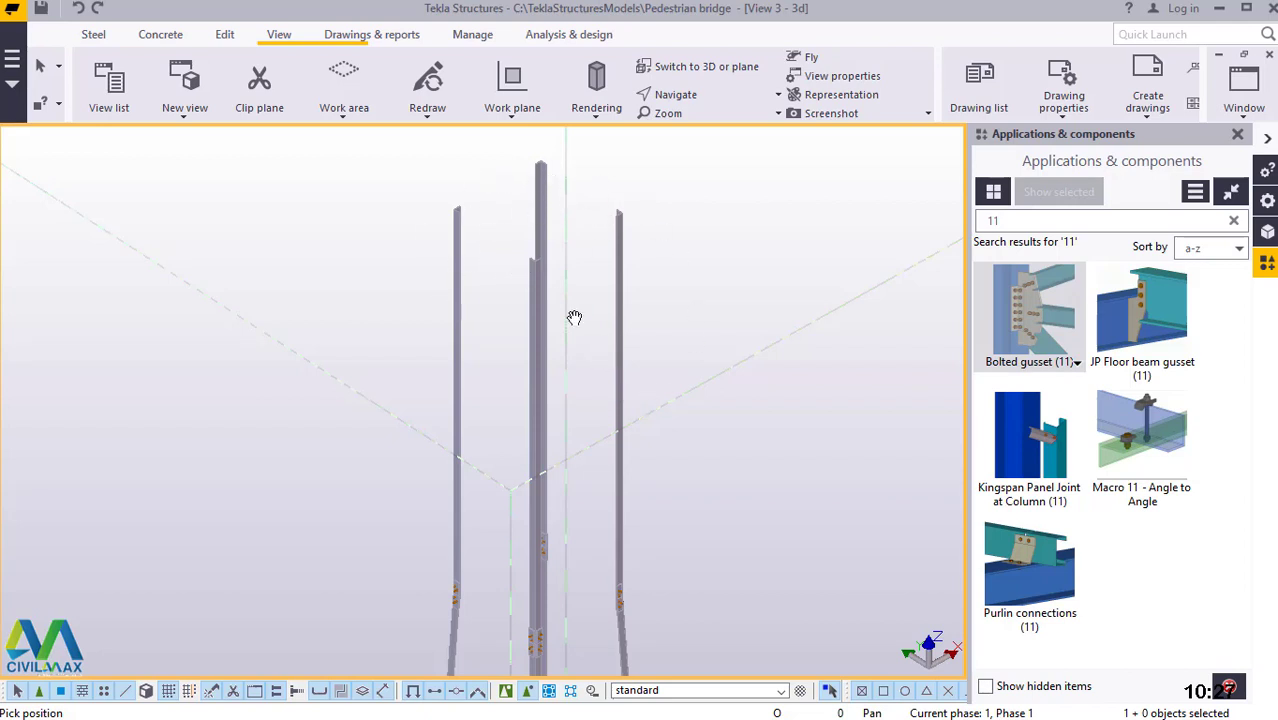
scroll(555, 177, up, 4)
scroll(484, 342, down, 3)
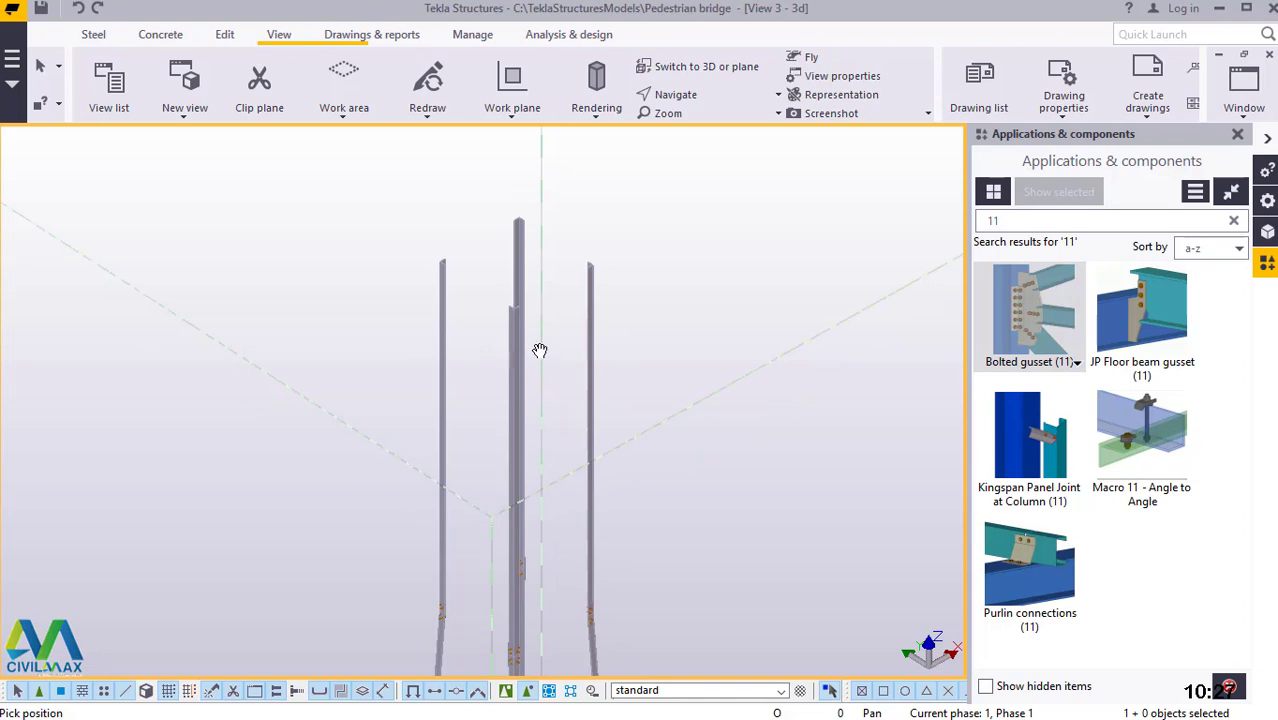
ctrl+middle_drag(539, 350, 505, 291)
scroll(505, 290, down, 2)
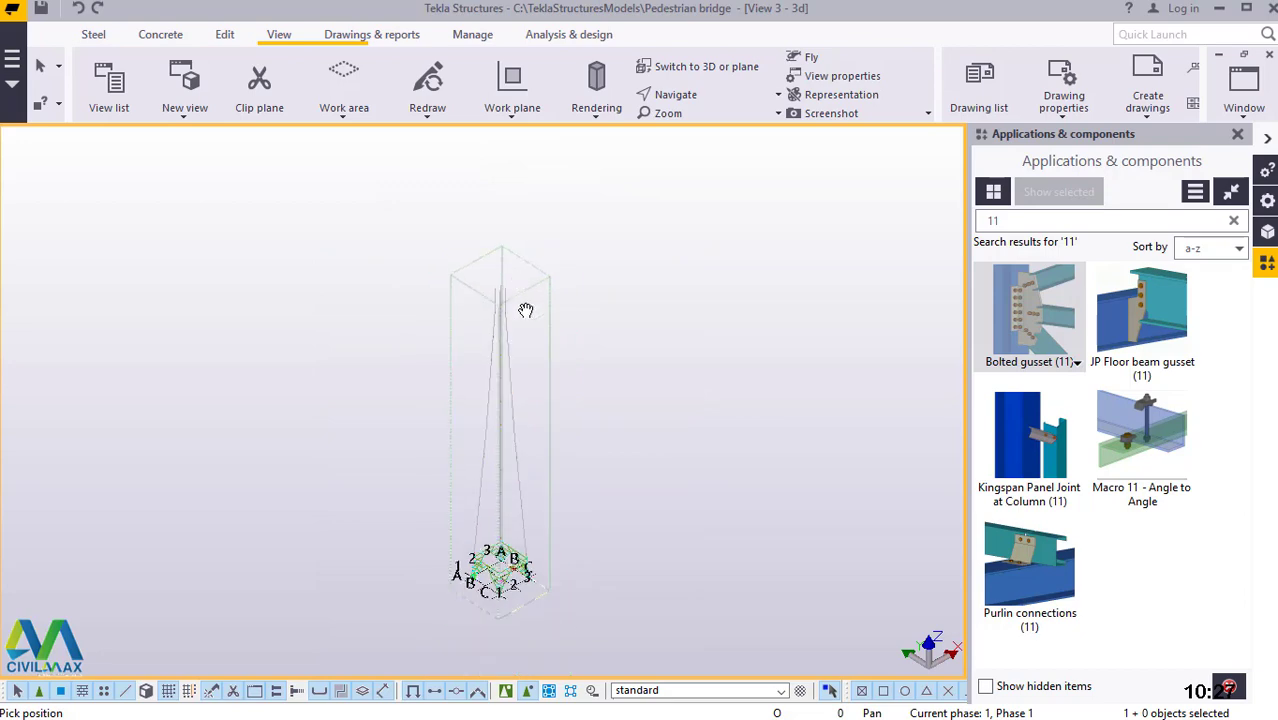
scroll(488, 612, up, 5)
scroll(488, 612, up, 3)
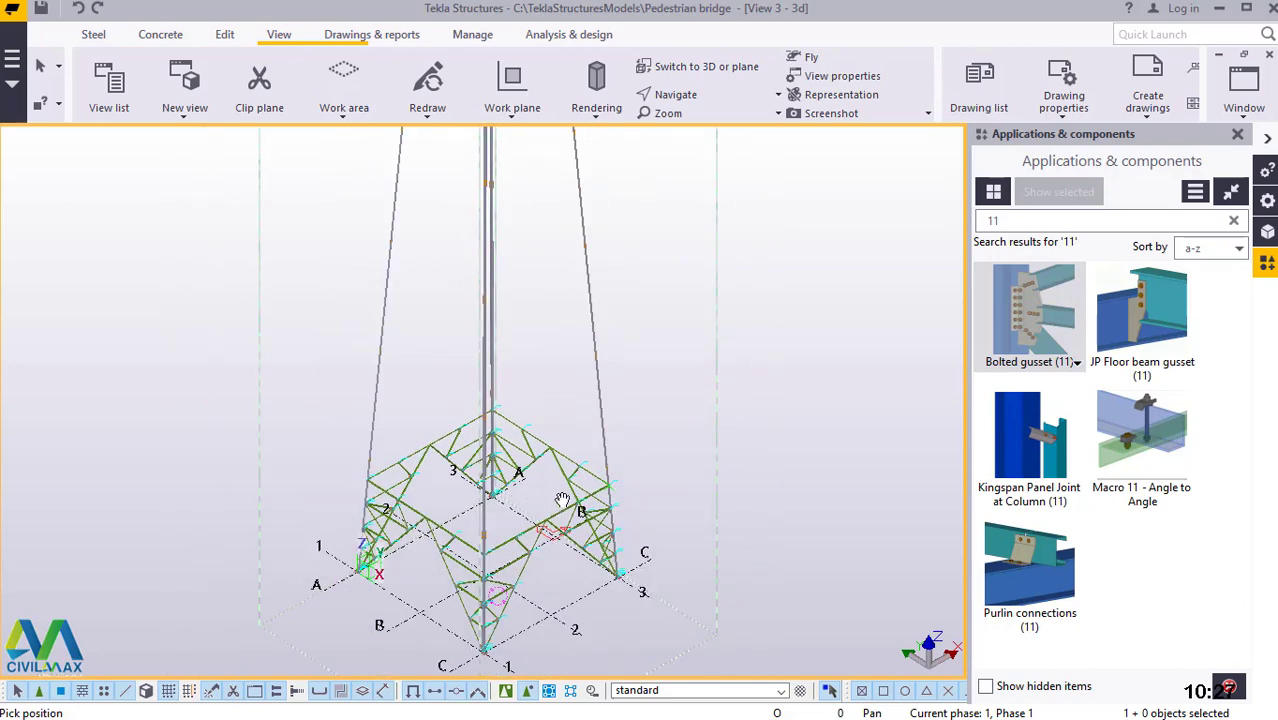
scroll(563, 498, down, 6)
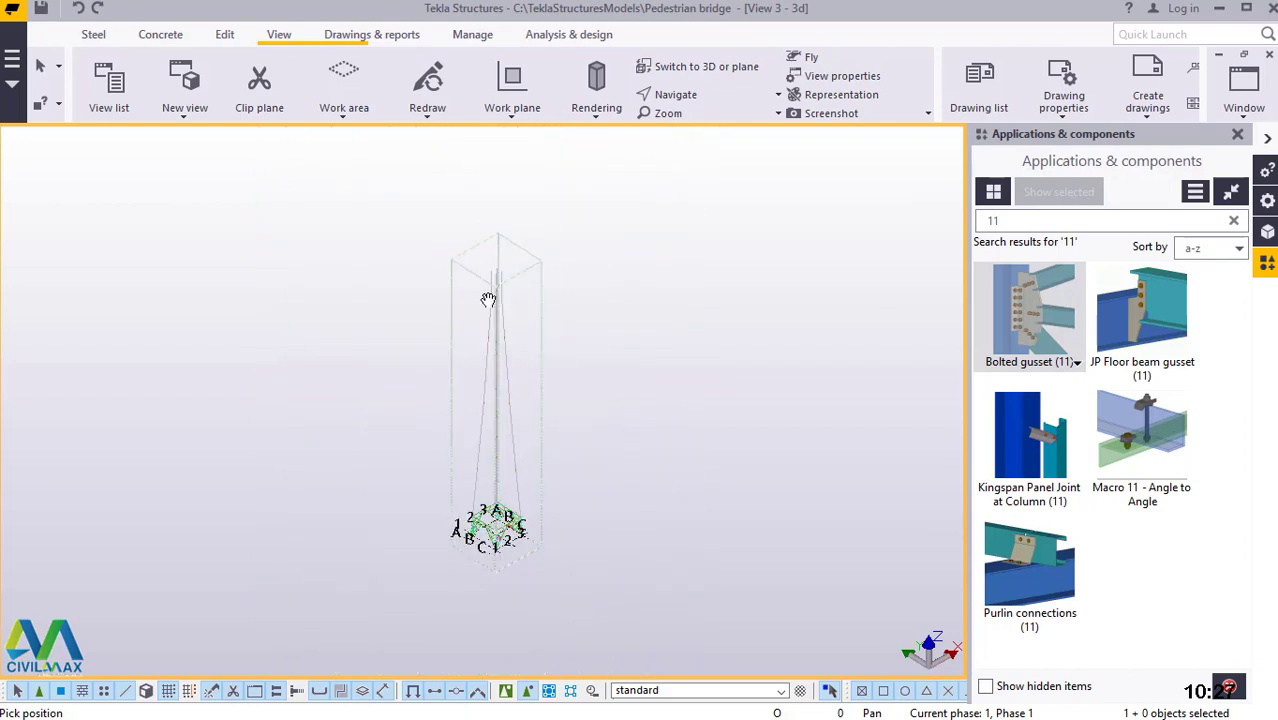
scroll(488, 300, up, 5)
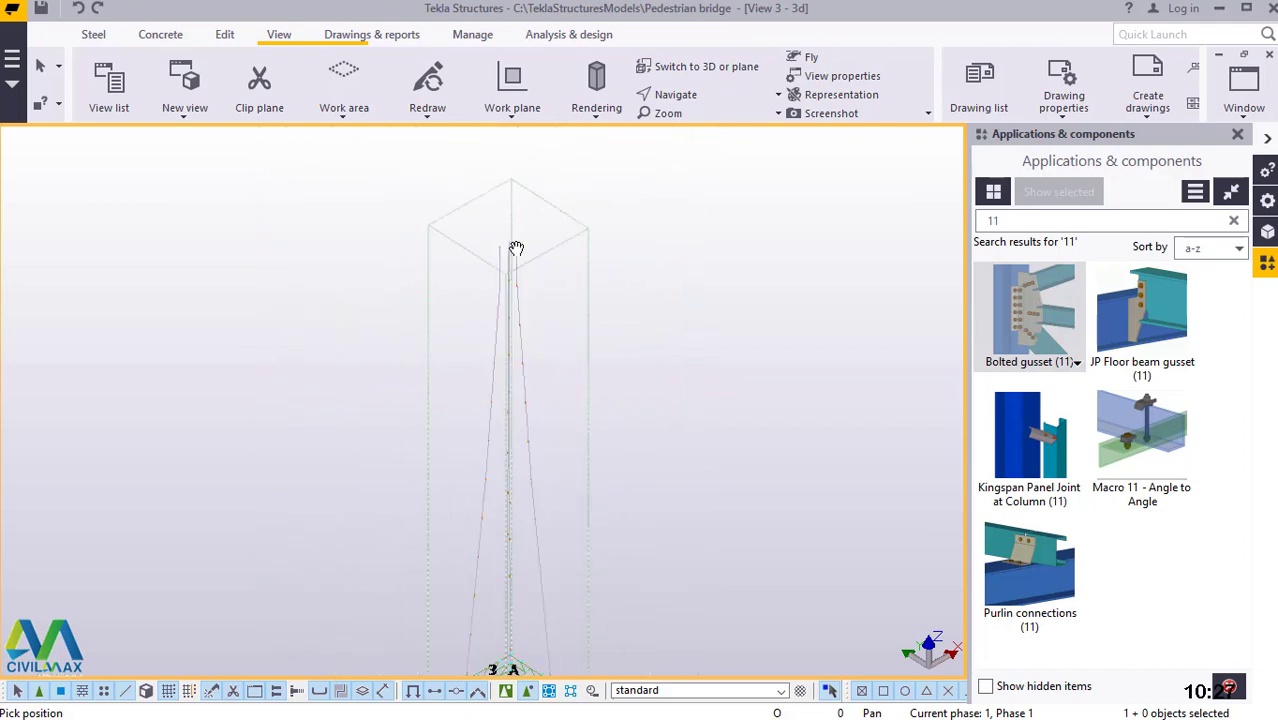
scroll(516, 248, down, 2)
scroll(499, 420, up, 3)
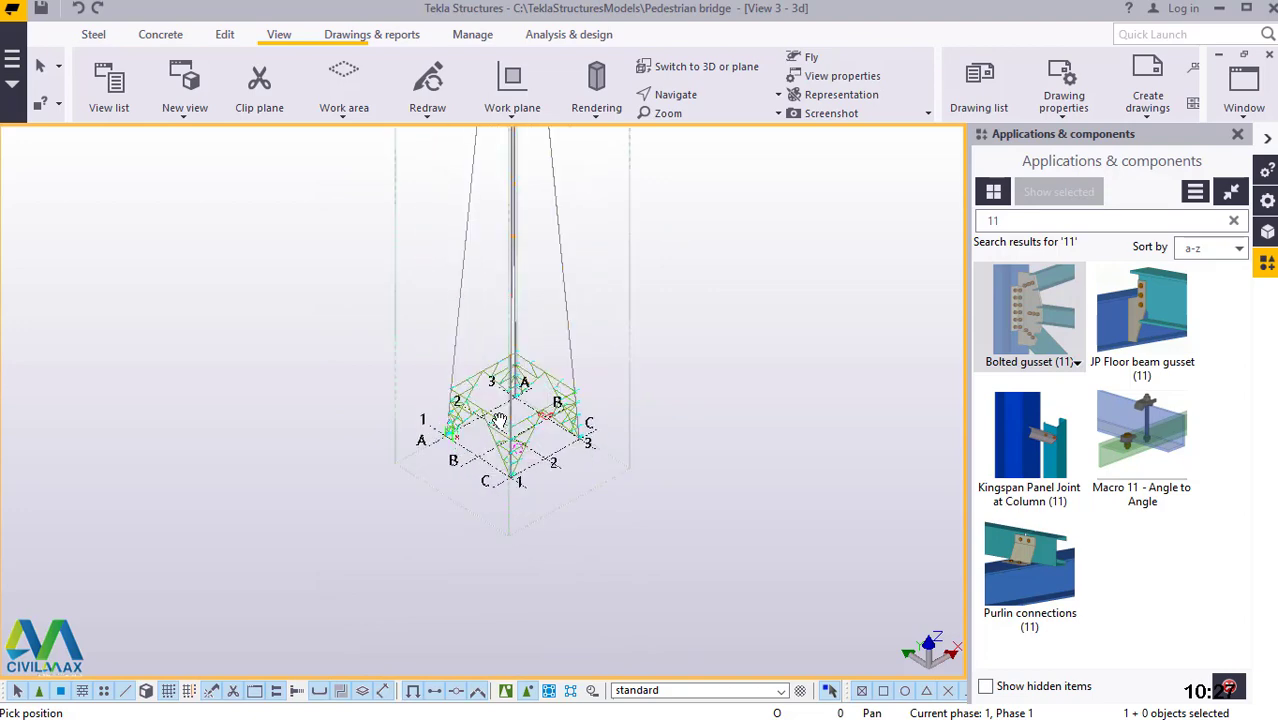
Orbit around the tower base and examine the bolted gussets joining the corner columns, horizontals and diagonal braces, especially at the C-1 column
scroll(499, 420, up, 5)
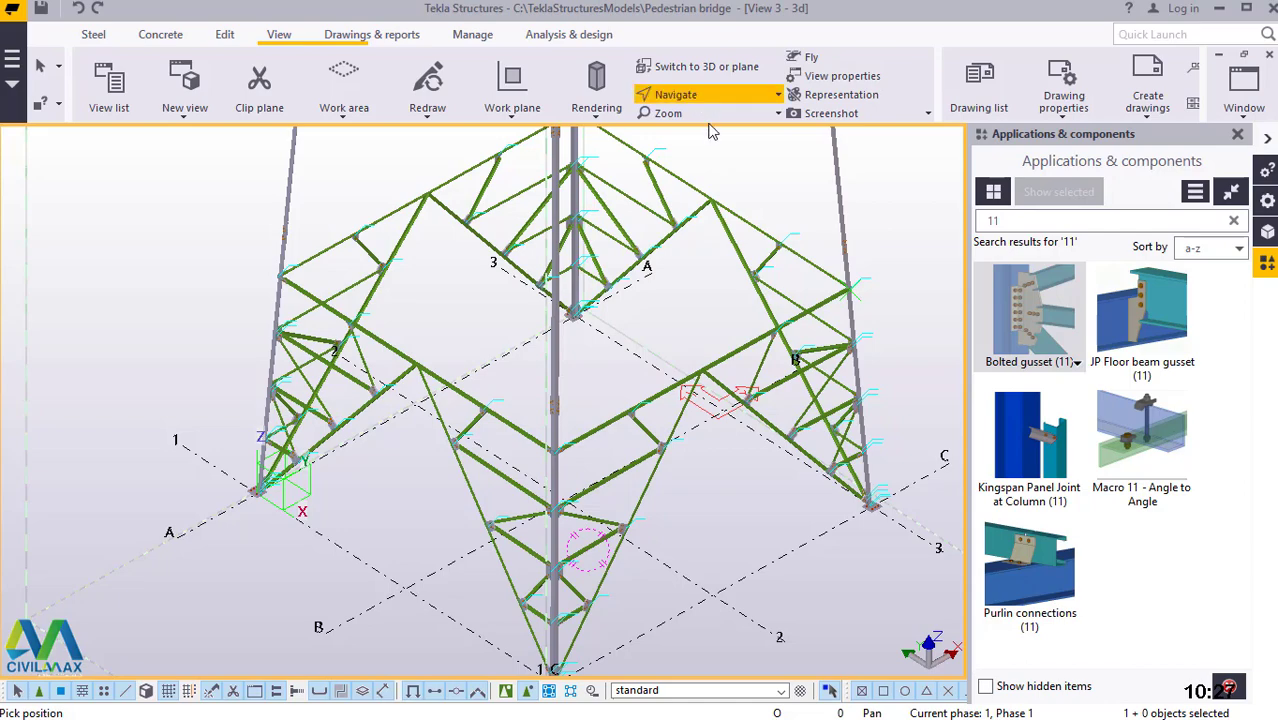
click(655, 303)
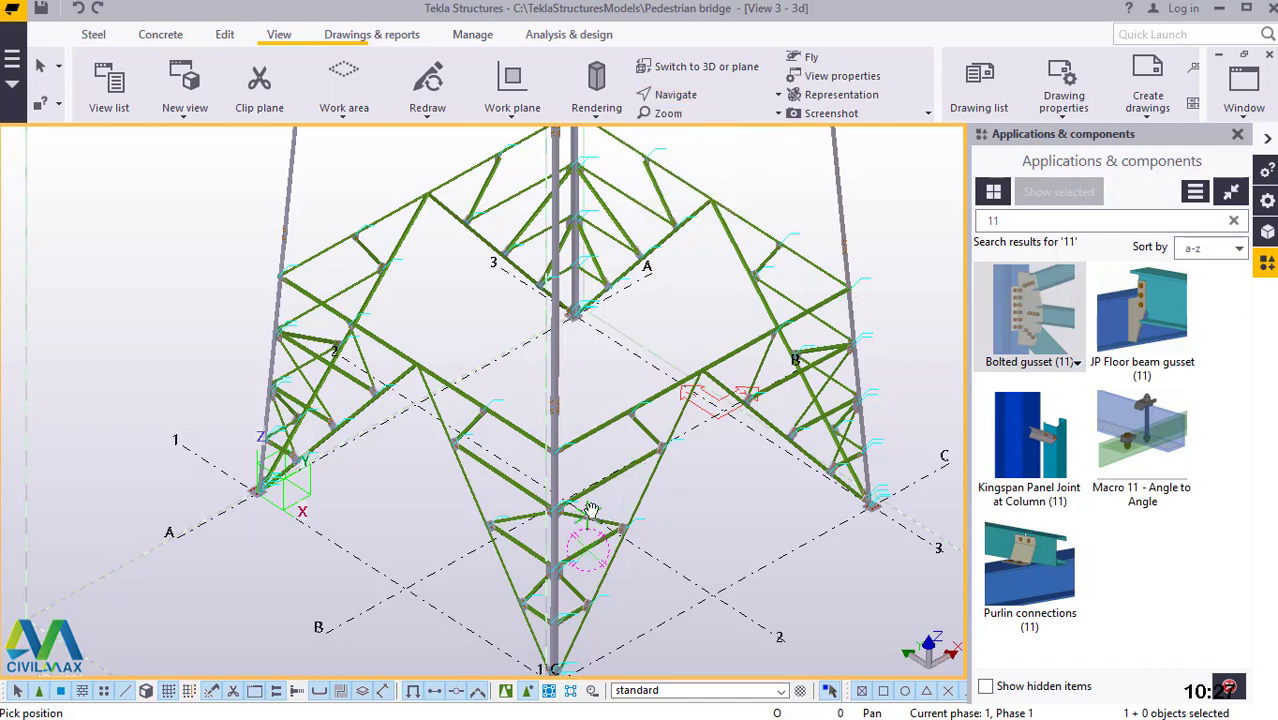
ctrl+middle_drag(580, 477, 748, 405)
scroll(748, 405, up, 5)
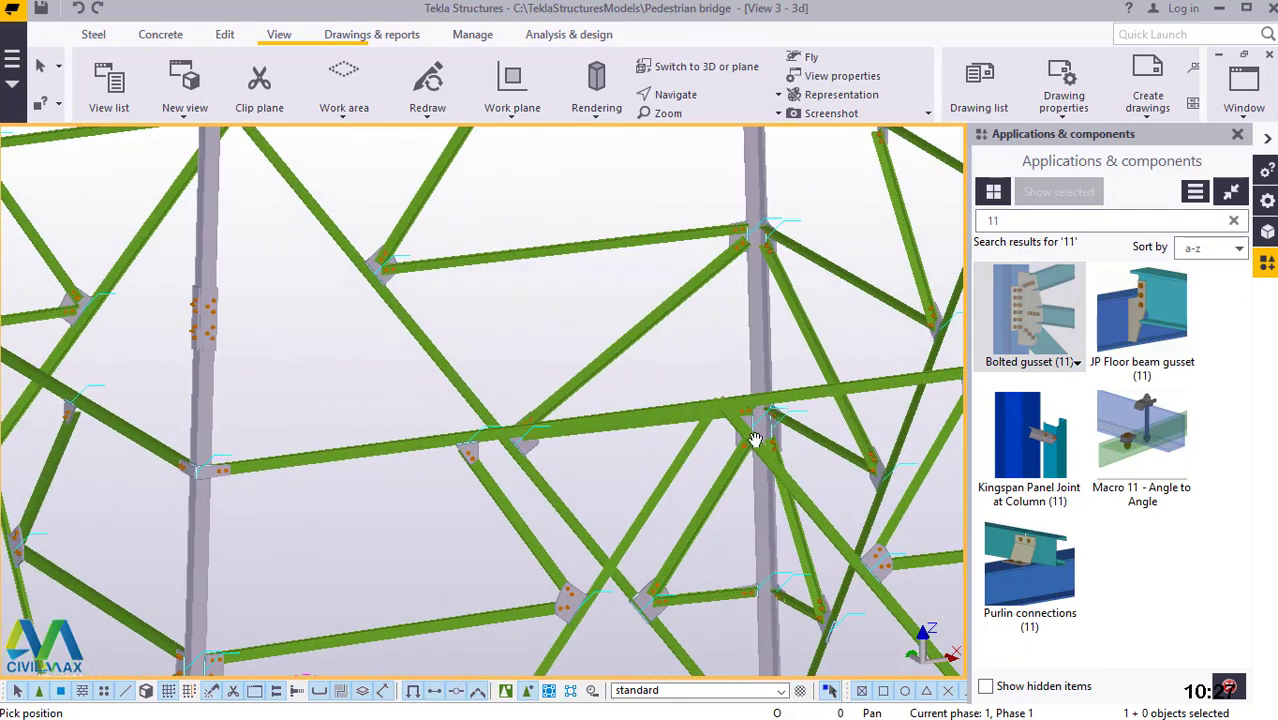
scroll(595, 432, down, 10)
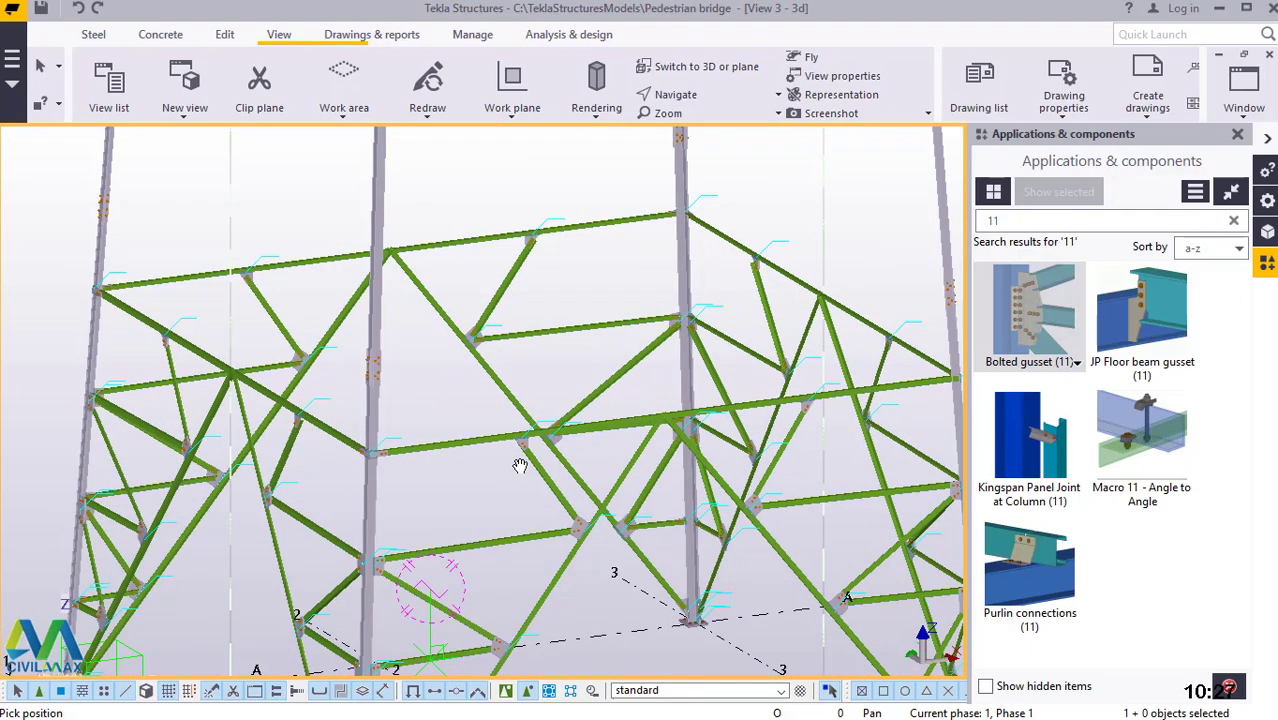
scroll(640, 493, up, 5)
scroll(495, 498, down, 5)
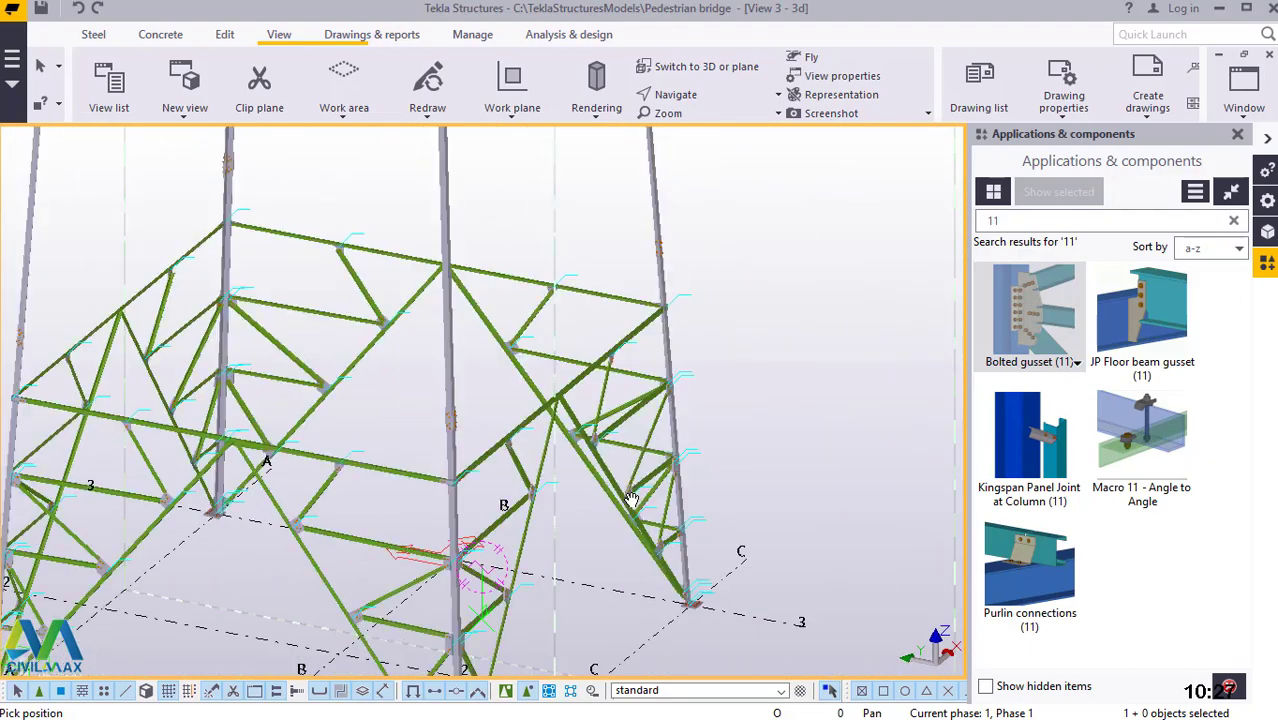
scroll(465, 501, up, 5)
scroll(371, 499, down, 3)
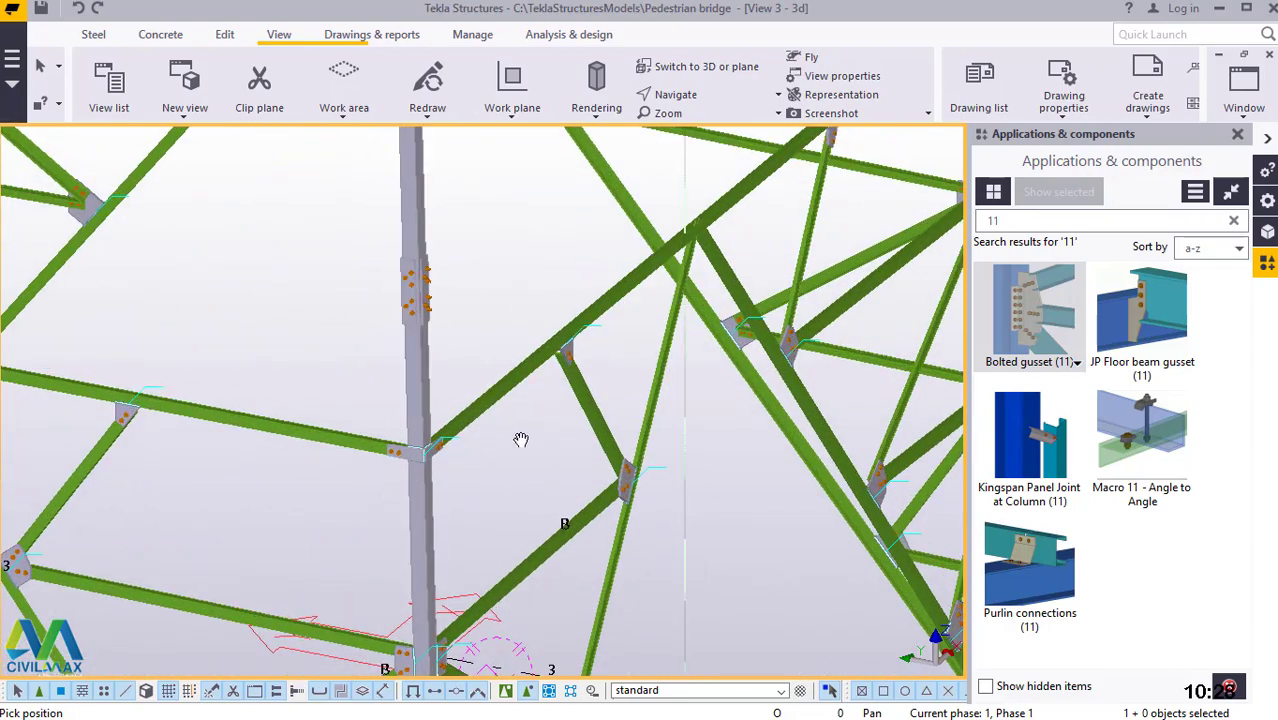
scroll(613, 419, down, 4)
scroll(543, 442, down, 3)
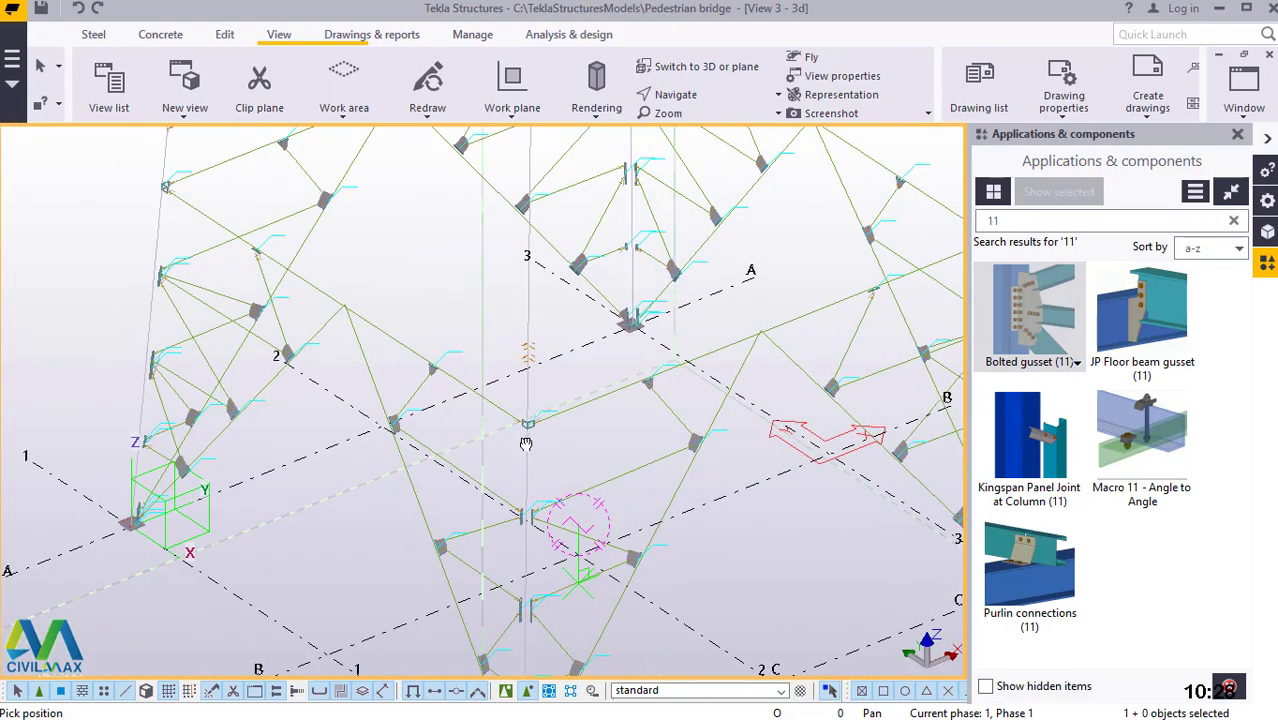
scroll(550, 442, up, 4)
scroll(614, 432, up, 2)
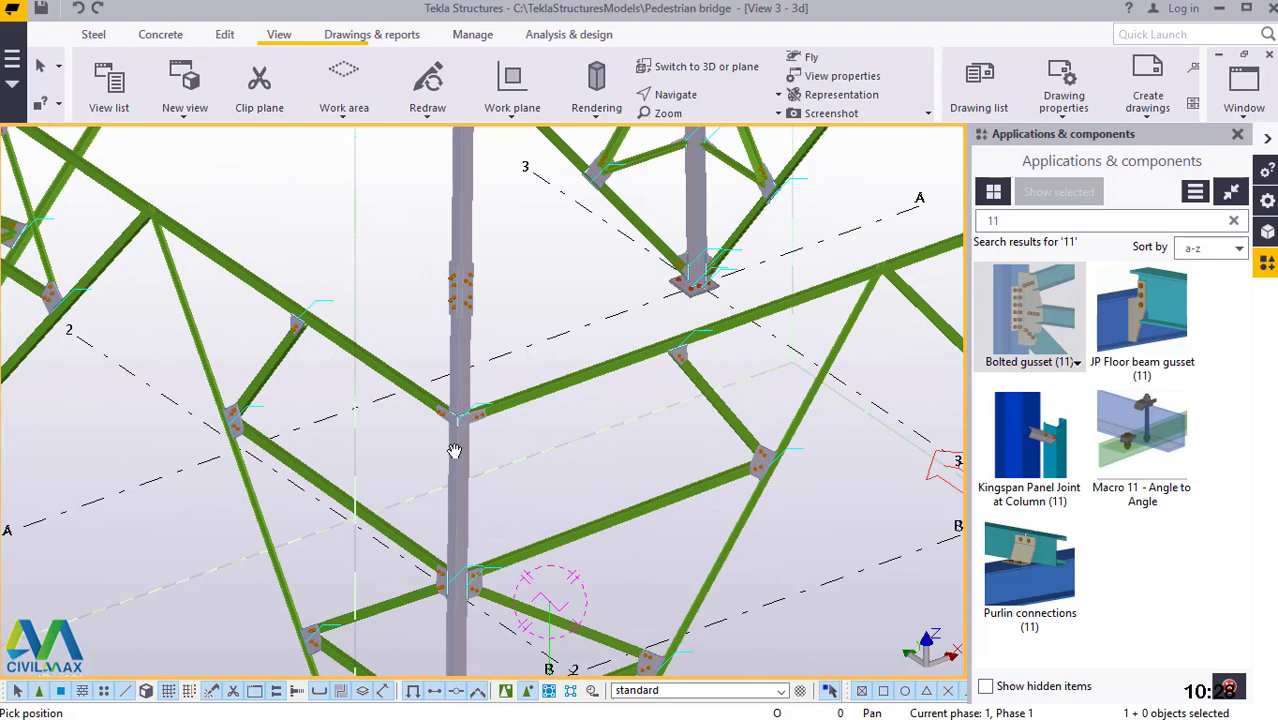
scroll(454, 452, down, 2)
Close the Applications & components catalog, end the active pan command and show the braced tower base
click(1237, 136)
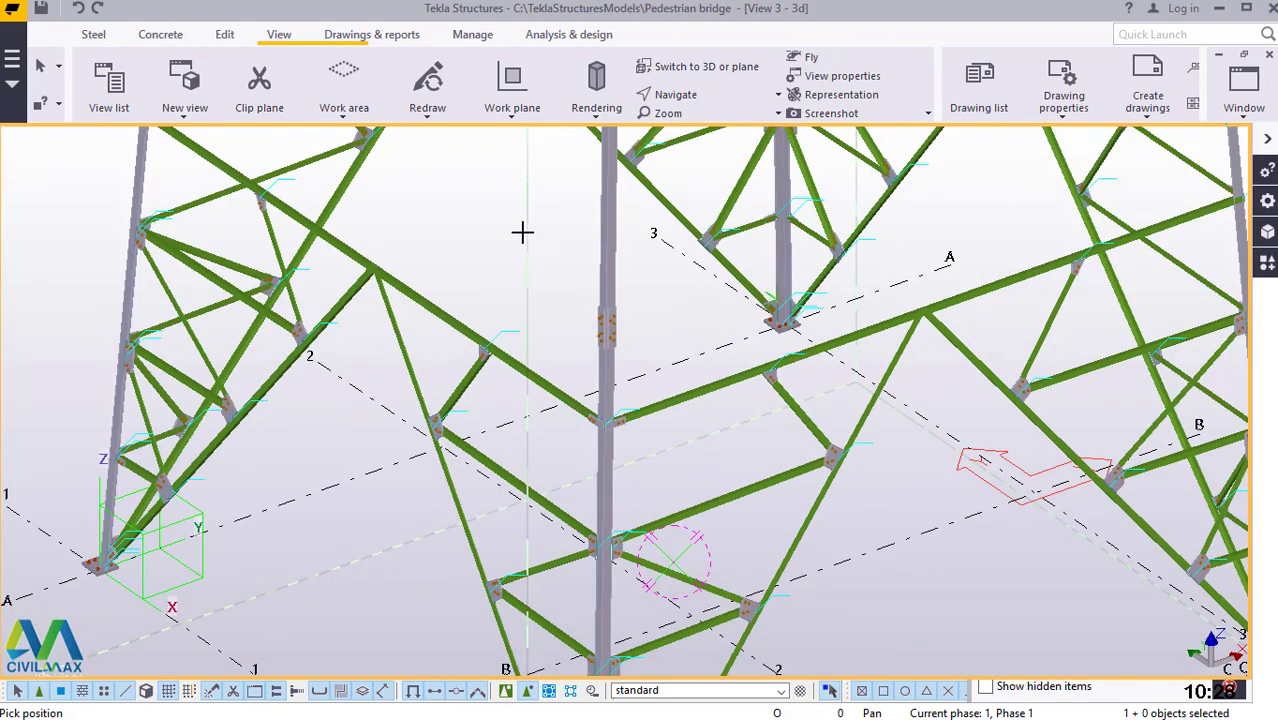
right_click(522, 232)
click(556, 243)
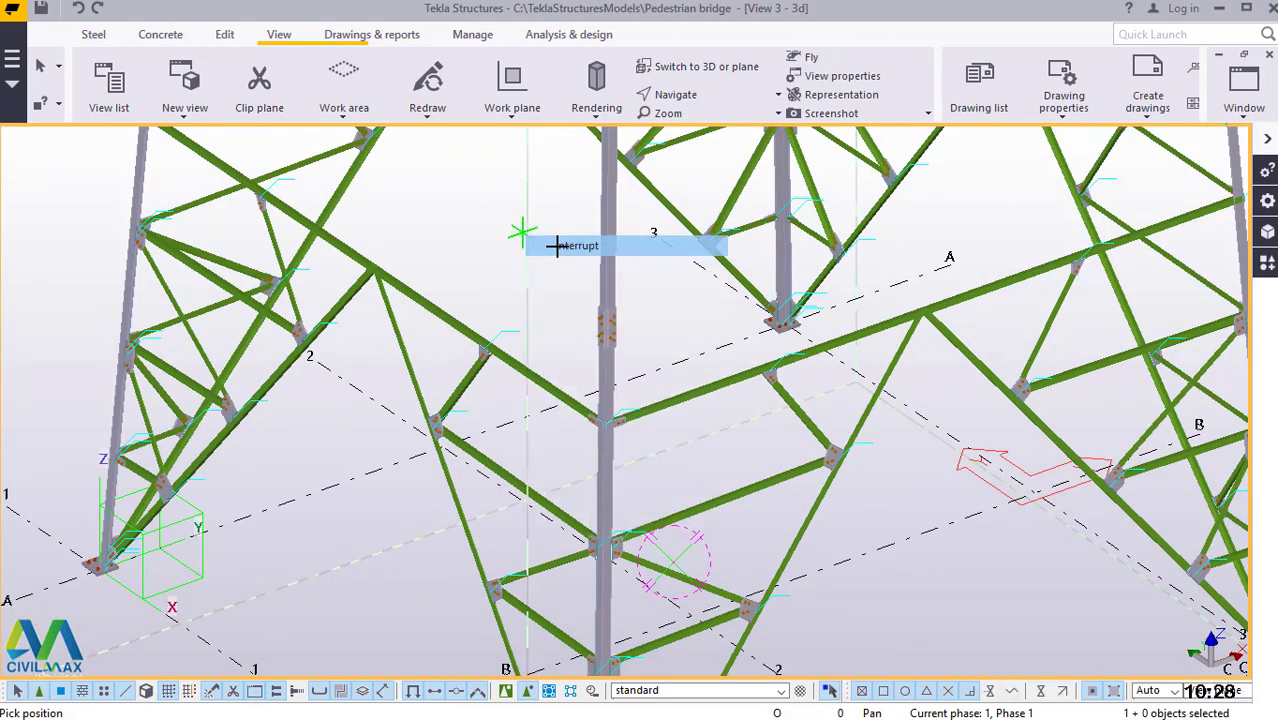
scroll(473, 452, down, 1)
scroll(473, 452, down, 2)
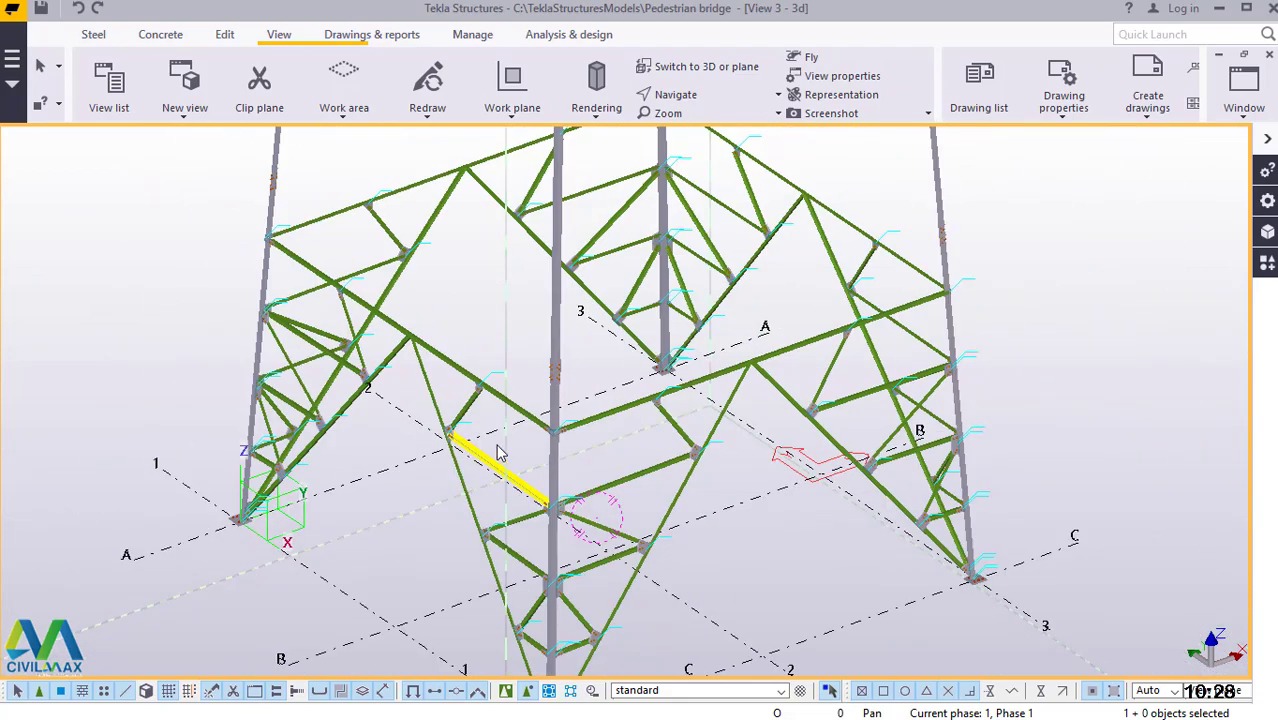